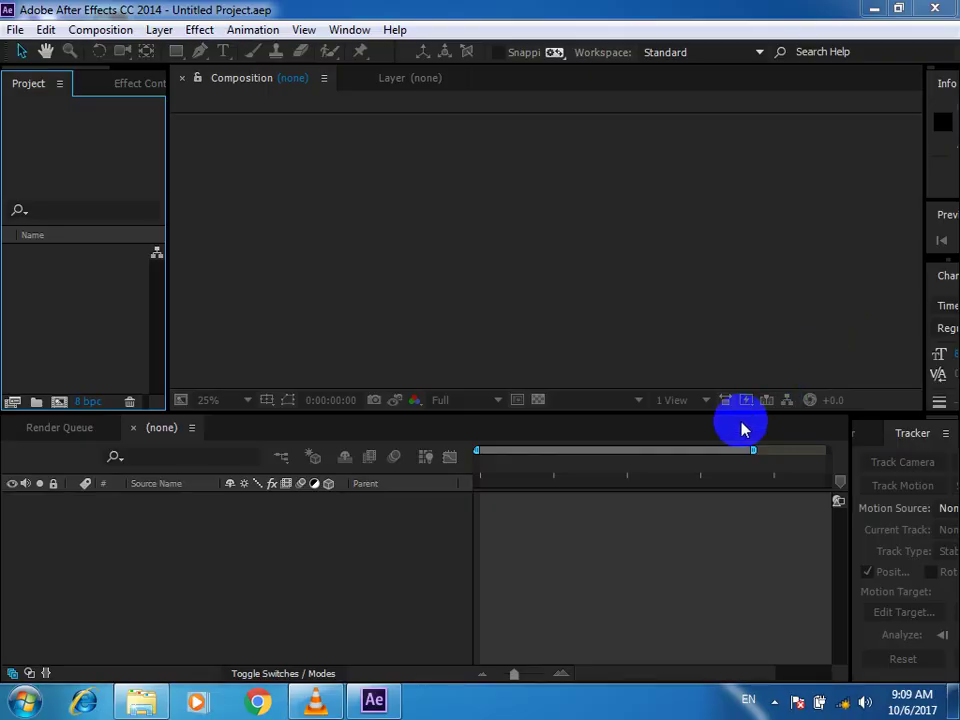
Make the viewer taller and widen the timeline and Project panels, then bring up the VLC reference video.
{"action": "left_click_drag", "start_coordinate": [567, 411], "coordinate": [566, 417]}
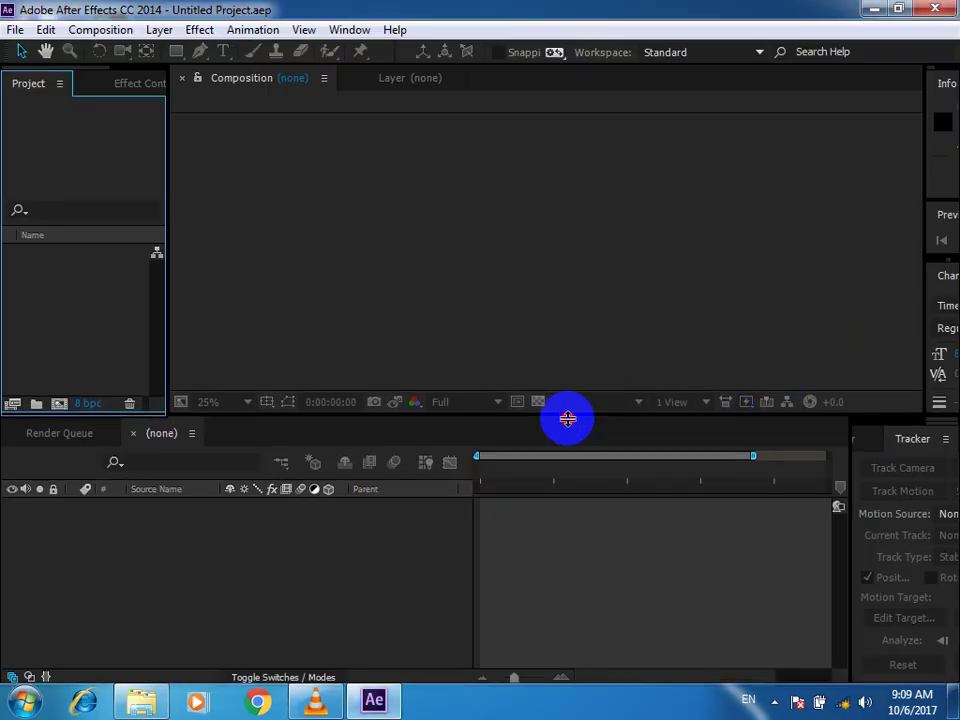
{"action": "left_click_drag", "start_coordinate": [852, 438], "coordinate": [874, 438]}
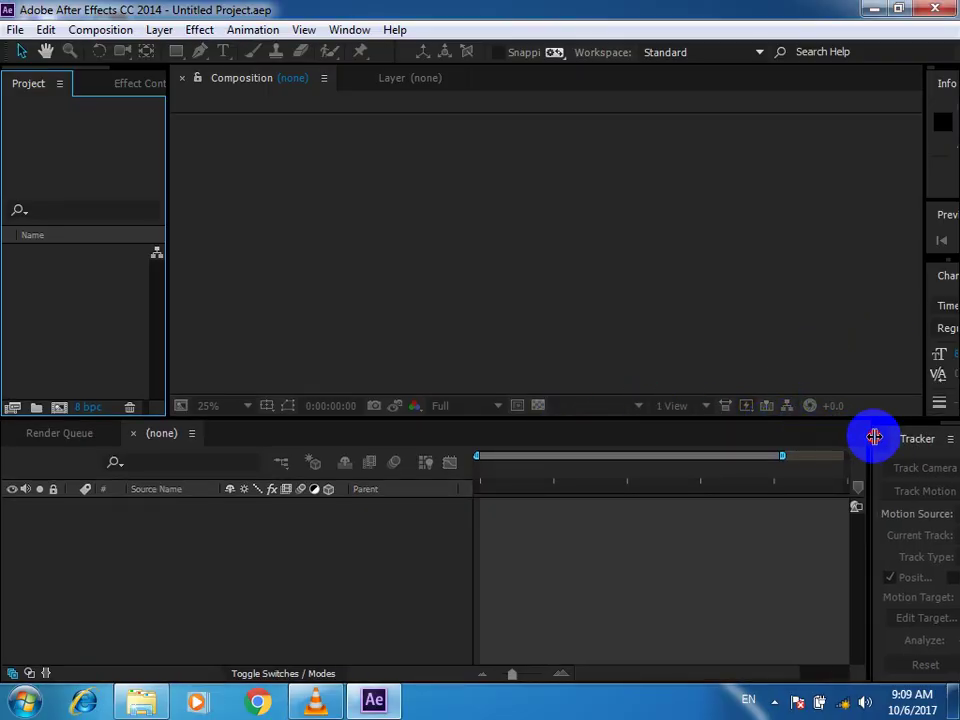
{"action": "left_click_drag", "start_coordinate": [187, 277], "coordinate": [329, 262]}
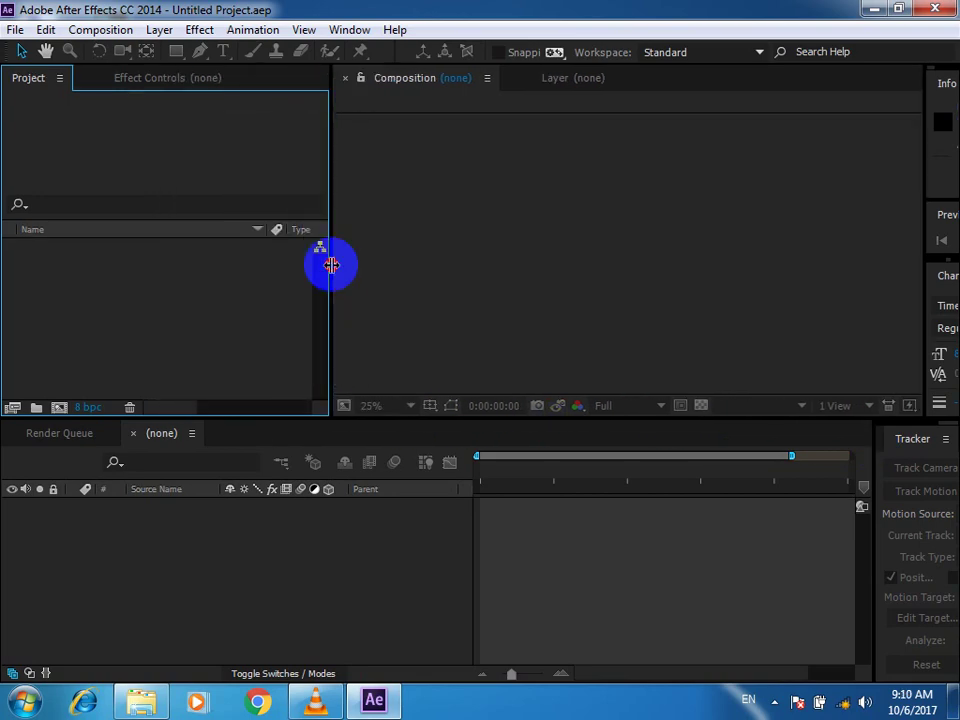
{"action": "left_click", "coordinate": [315, 703]}
Play and pause the finished ID-card tracking result in VLC, then return to After Effects.
{"action": "left_click", "coordinate": [316, 707]}
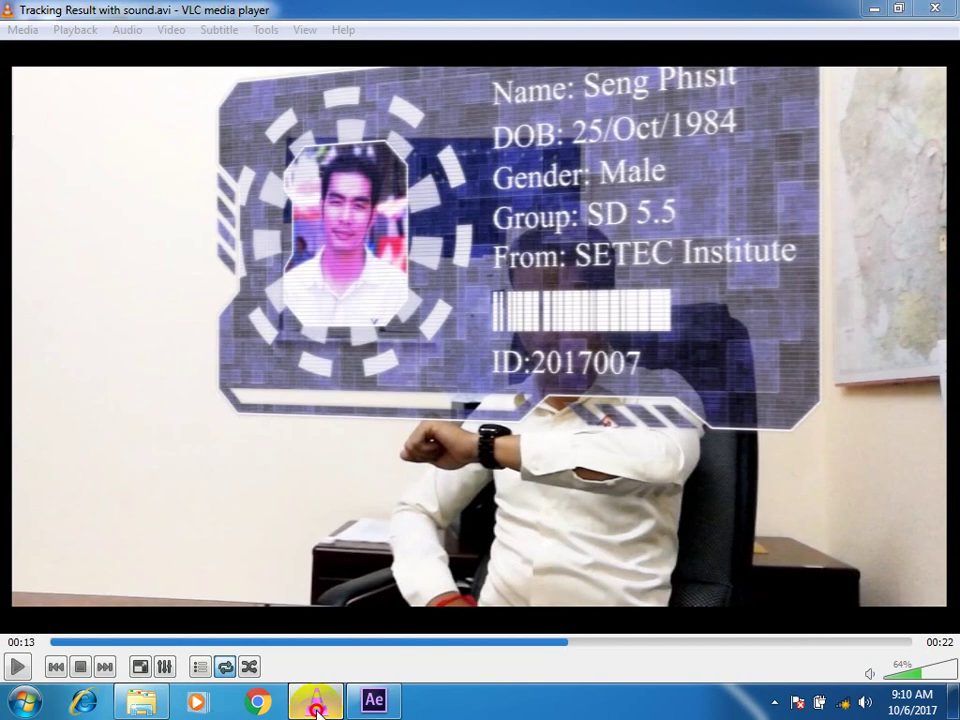
{"action": "right_click", "coordinate": [316, 705]}
{"action": "left_click", "coordinate": [125, 600]}
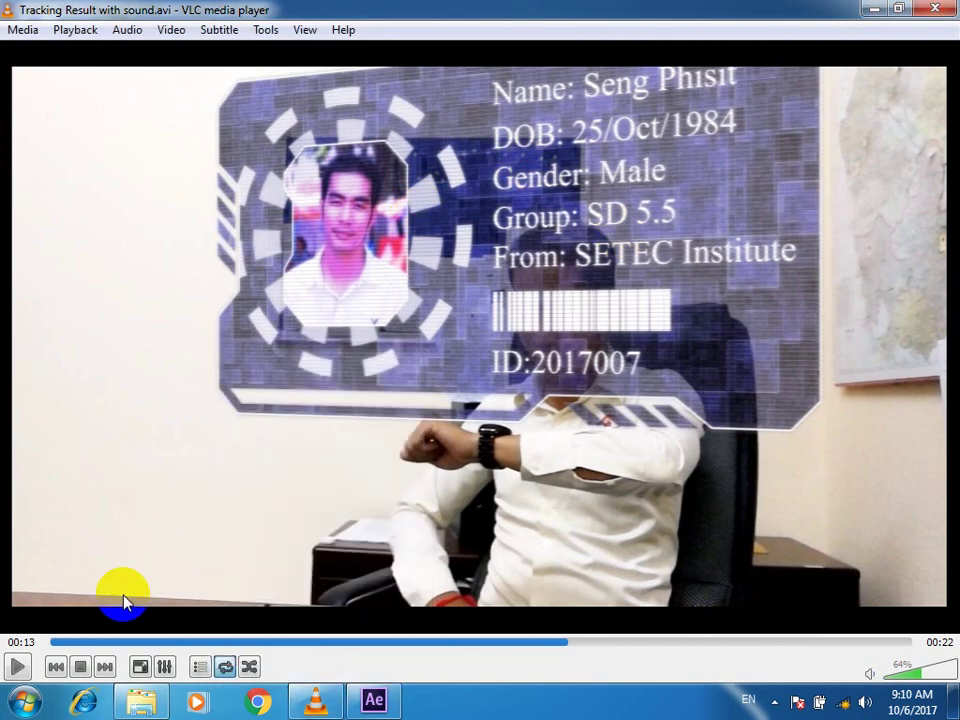
{"action": "left_click", "coordinate": [17, 667]}
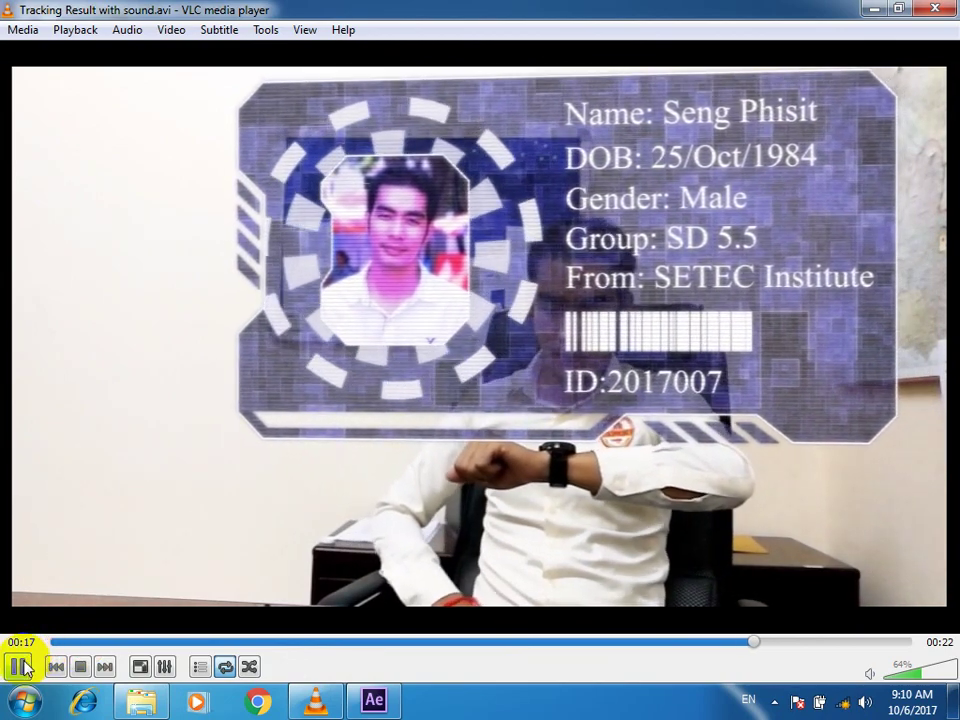
{"action": "left_click", "coordinate": [18, 667]}
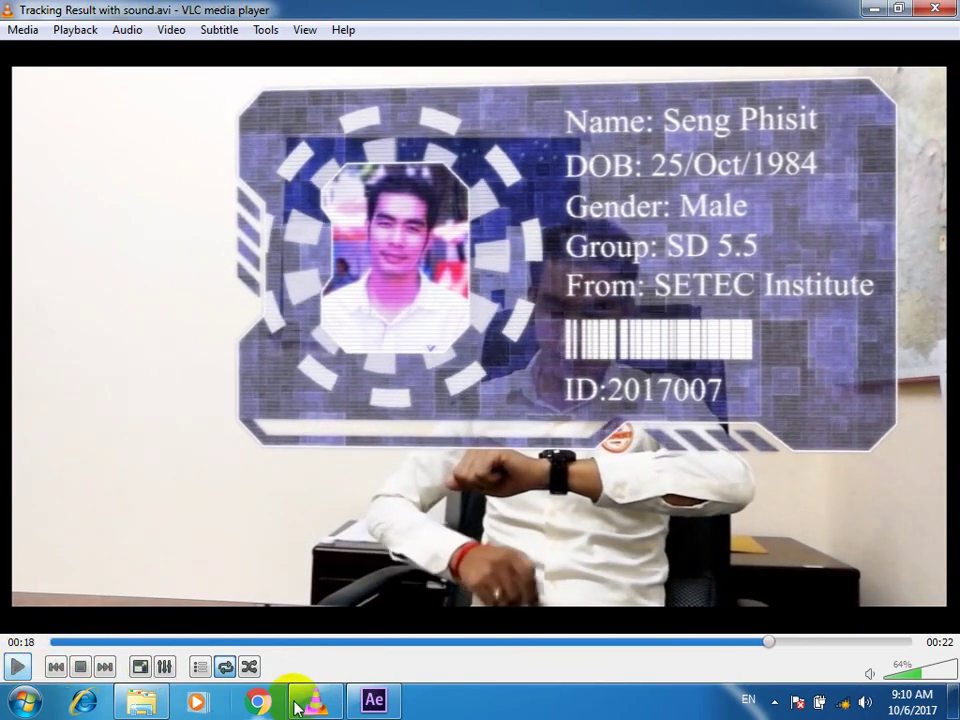
{"action": "left_click", "coordinate": [373, 700]}
Import Sample Tracking Clip.mpg into the Project panel.
{"action": "double_click", "coordinate": [71, 279]}
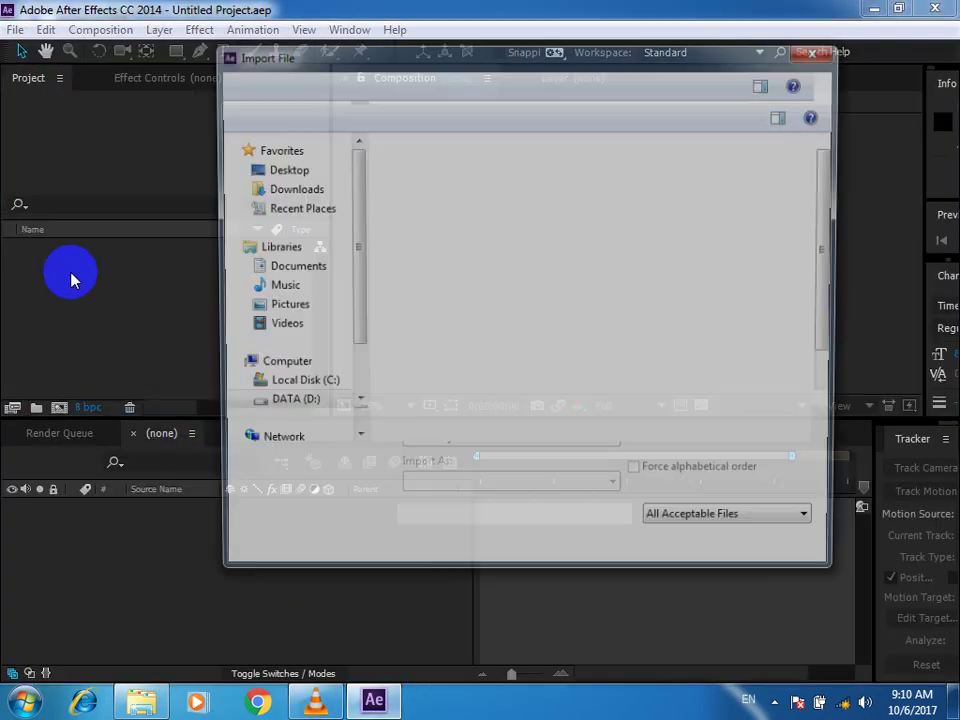
{"action": "left_click", "coordinate": [537, 318]}
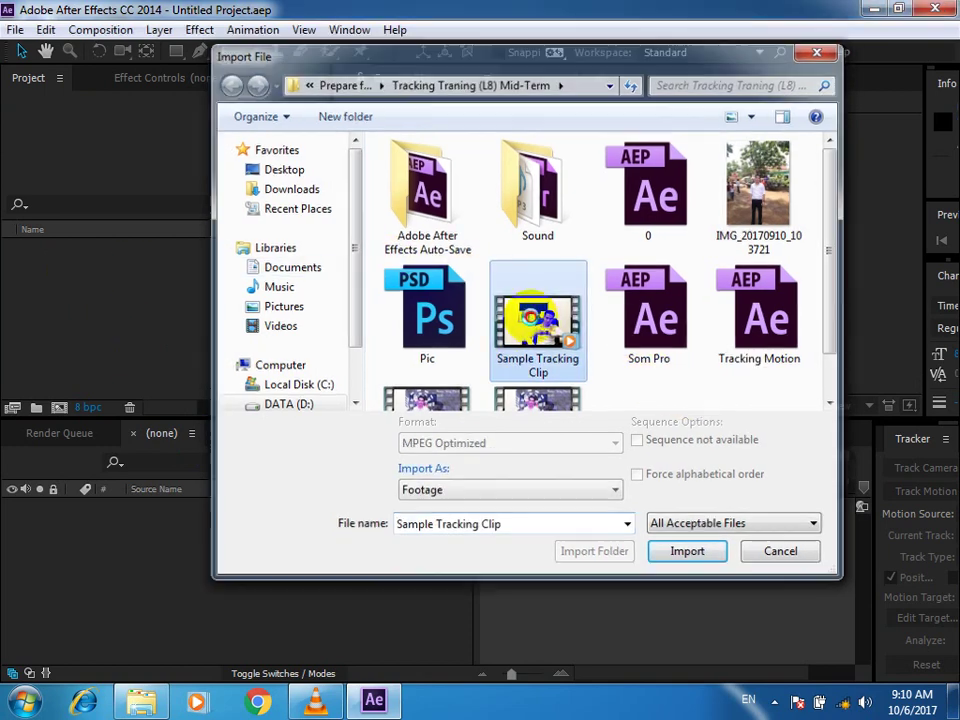
{"action": "double_click", "coordinate": [533, 318]}
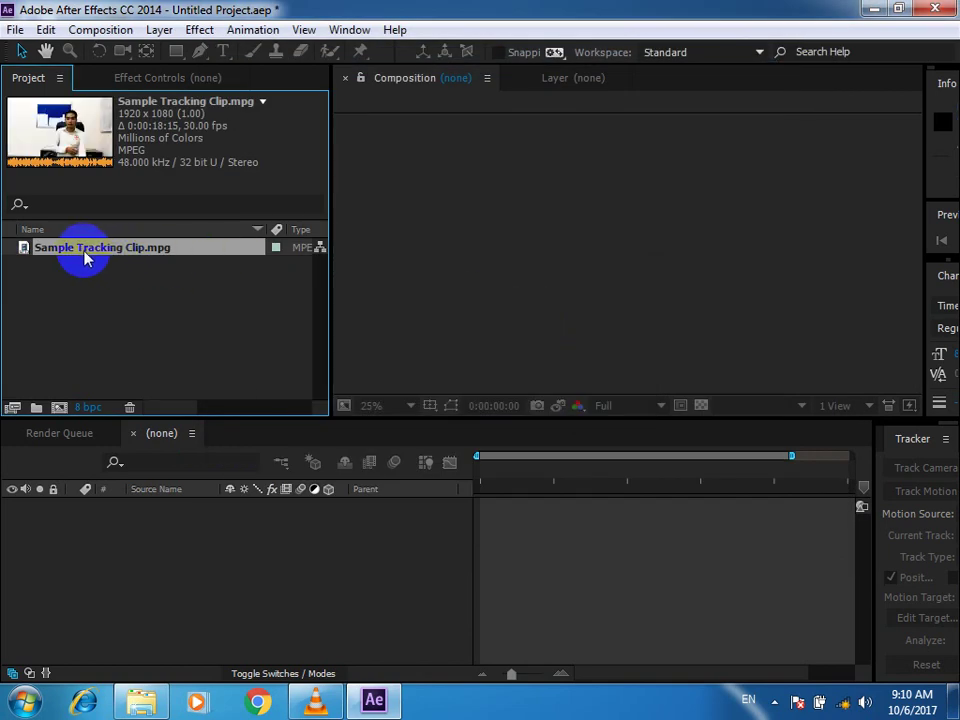
Create a composition from the clip, set preview resolution to Full, and enlarge the viewer.
{"action": "left_click_drag", "start_coordinate": [80, 254], "coordinate": [60, 406]}
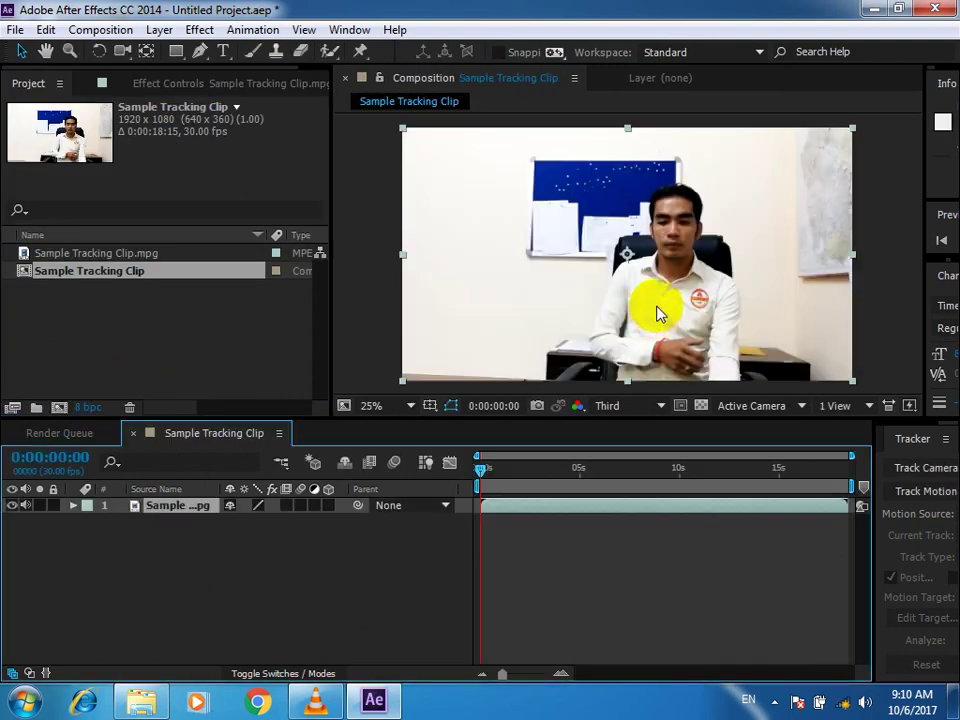
{"action": "mouse_move", "coordinate": [486, 472]}
{"action": "left_mouse_down"}
{"action": "mouse_move", "coordinate": [846, 480]}
{"action": "mouse_move", "coordinate": [501, 482]}
{"action": "left_mouse_up"}
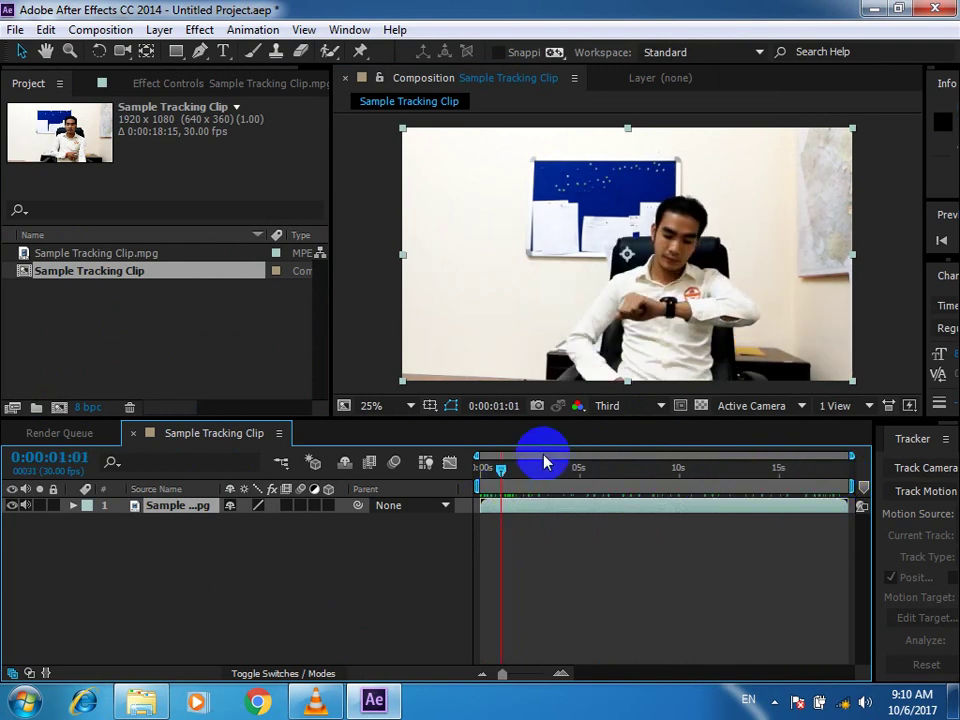
{"action": "left_click", "coordinate": [619, 398]}
{"action": "left_click", "coordinate": [638, 453]}
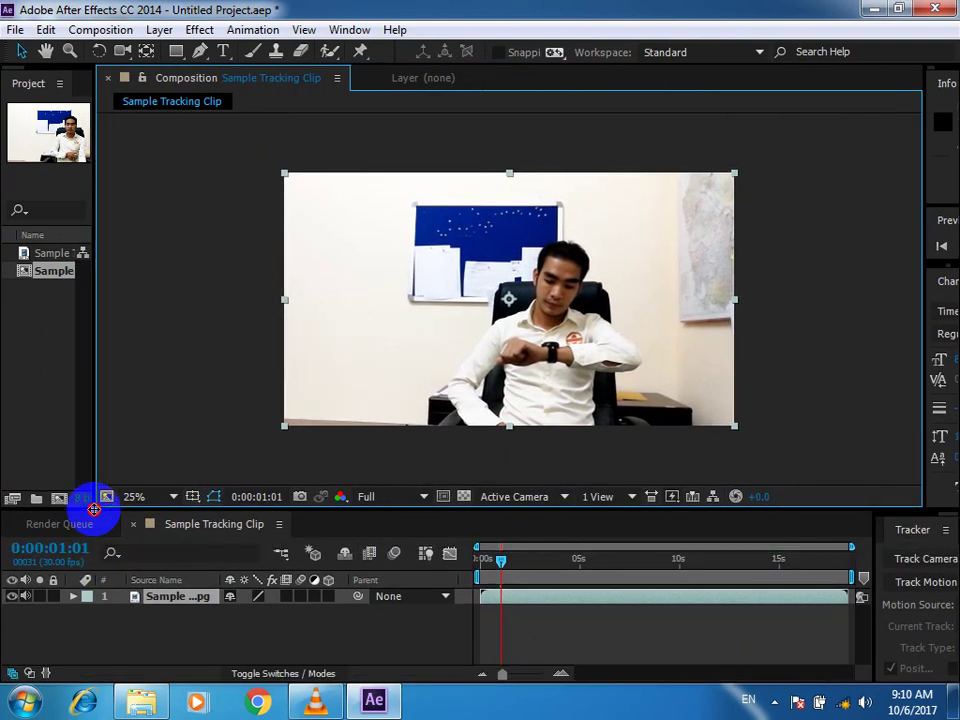
{"action": "left_click_drag", "start_coordinate": [329, 418], "coordinate": [95, 506]}
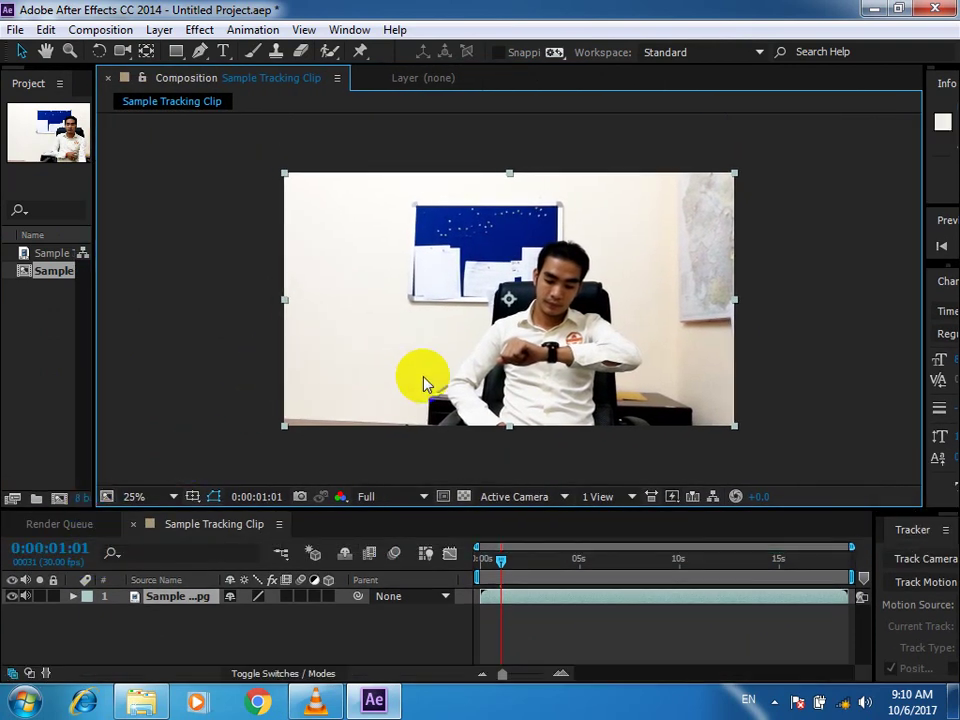
{"action": "scroll", "coordinate": [570, 358], "scroll_direction": "up", "scroll_amount": 2}
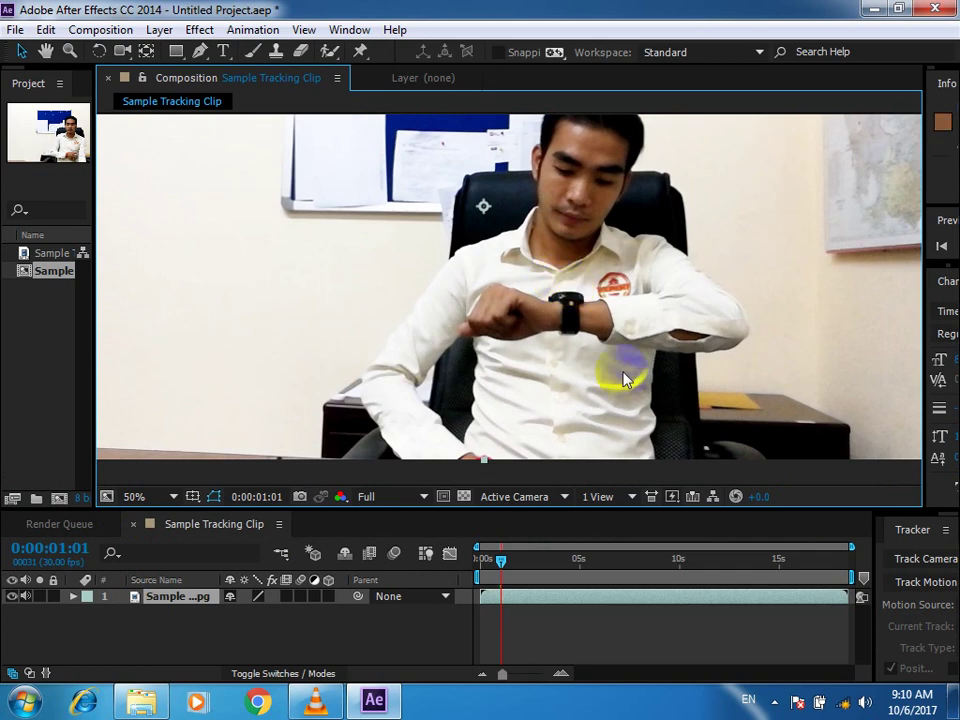
Select the clip layer and scrub through its motion from about 1:18 onward, then widen the Tracker panel.
{"action": "left_click", "coordinate": [502, 597]}
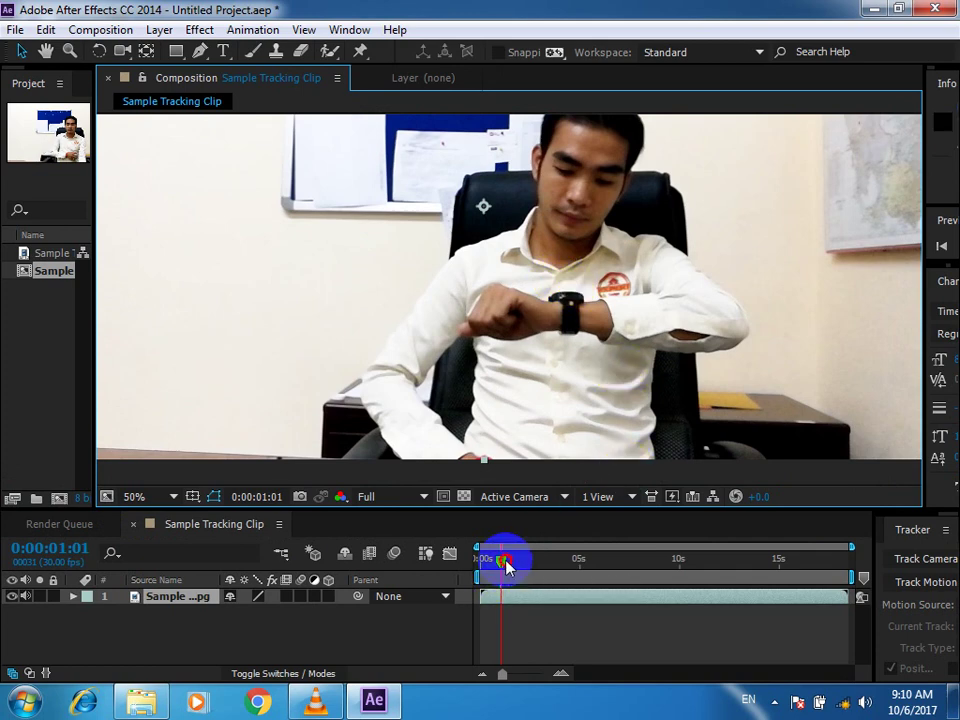
{"action": "left_click_drag", "start_coordinate": [503, 568], "coordinate": [517, 562]}
{"action": "left_click", "coordinate": [556, 345]}
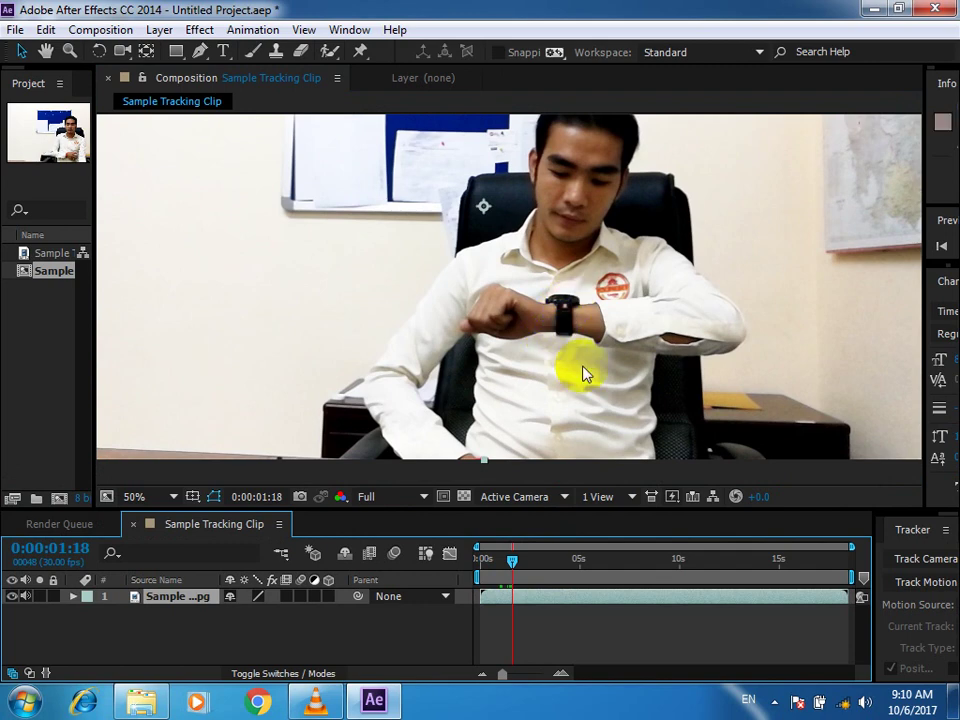
{"action": "left_click", "coordinate": [568, 316]}
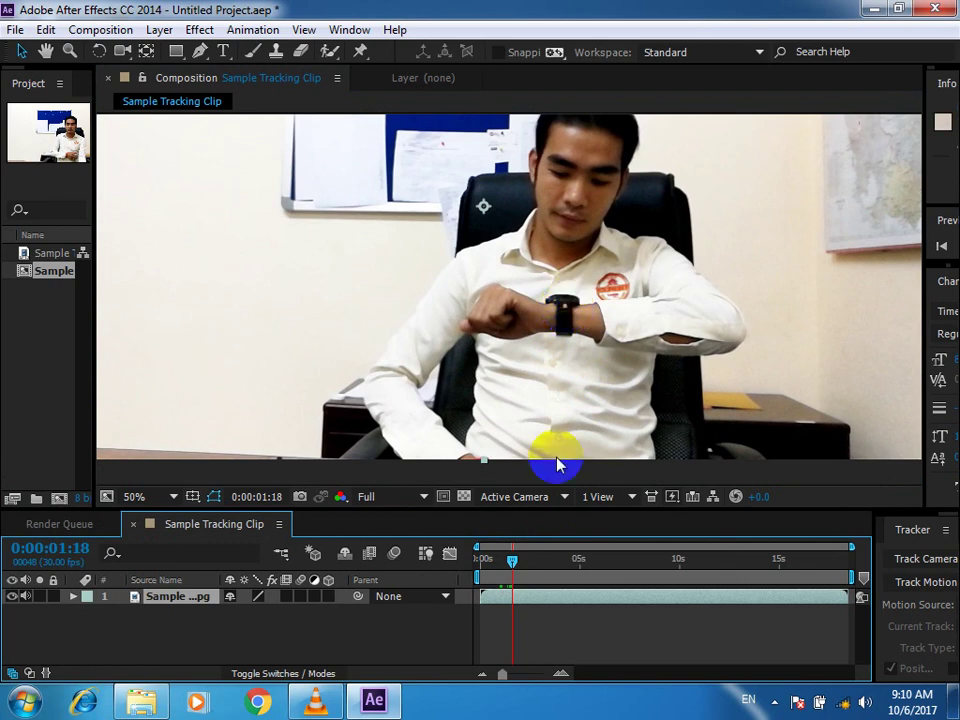
{"action": "left_click", "coordinate": [521, 567]}
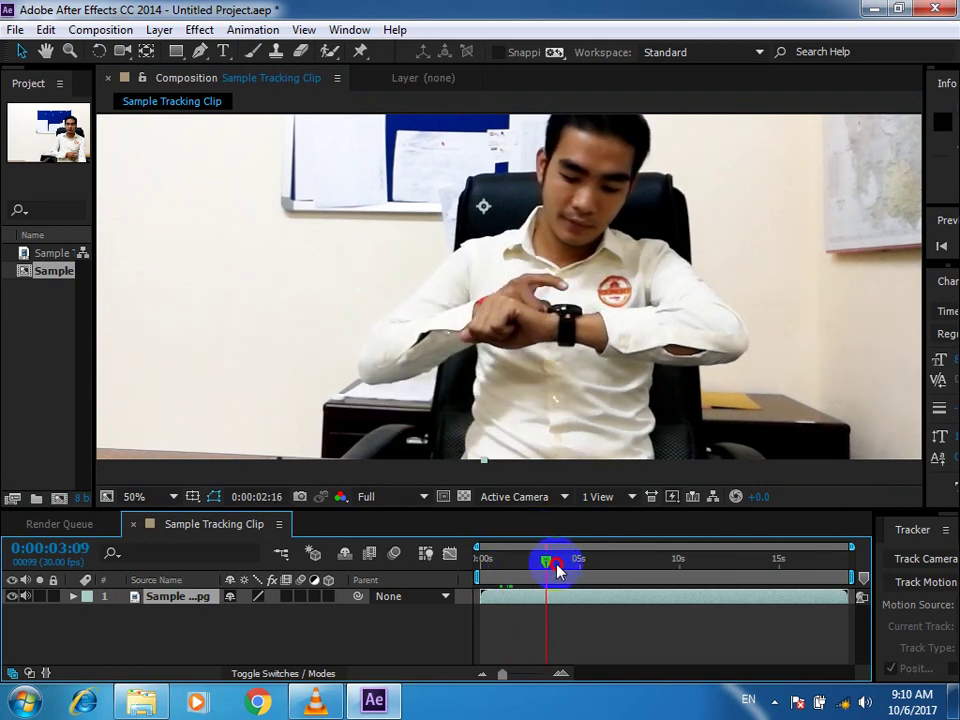
{"action": "mouse_move", "coordinate": [514, 568]}
{"action": "left_mouse_down"}
{"action": "mouse_move", "coordinate": [801, 576]}
{"action": "mouse_move", "coordinate": [510, 579]}
{"action": "left_mouse_up"}
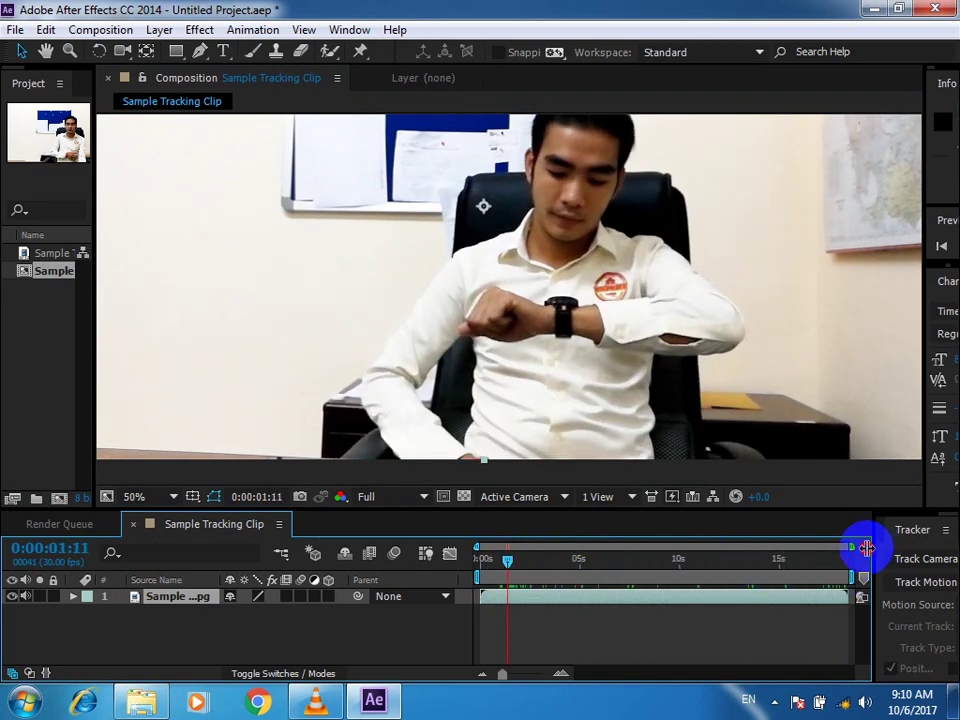
{"action": "left_click_drag", "start_coordinate": [866, 547], "coordinate": [766, 550]}
Widen the right-hand panel column, then close the Tracker panel and reopen it via Window > Tracker.
{"action": "left_click_drag", "start_coordinate": [926, 474], "coordinate": [766, 474]}
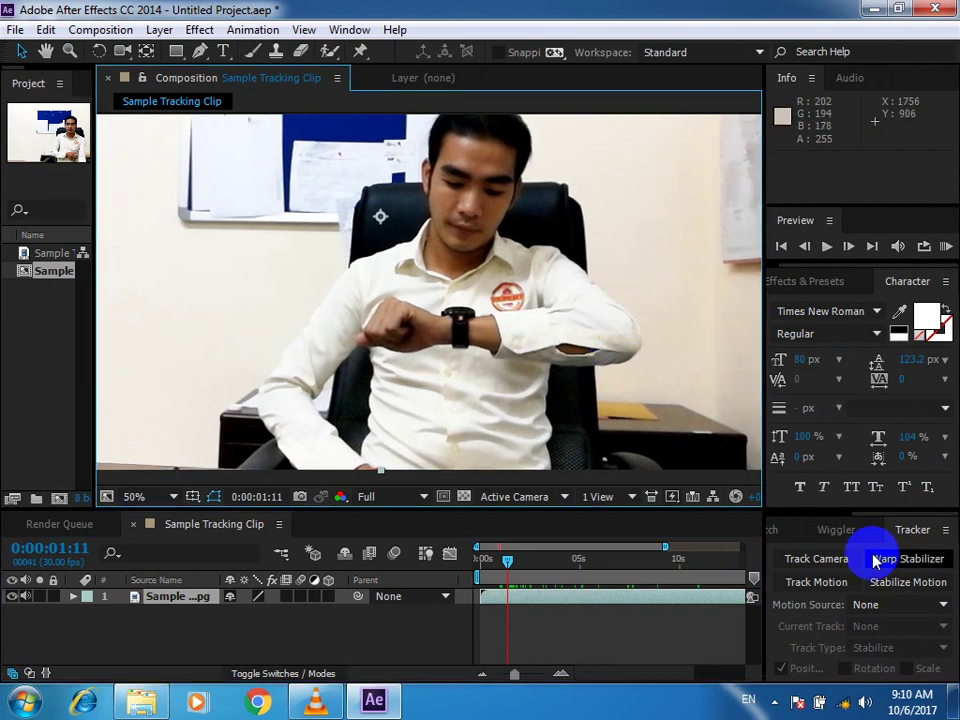
{"action": "left_click", "coordinate": [945, 530]}
{"action": "left_click", "coordinate": [780, 301]}
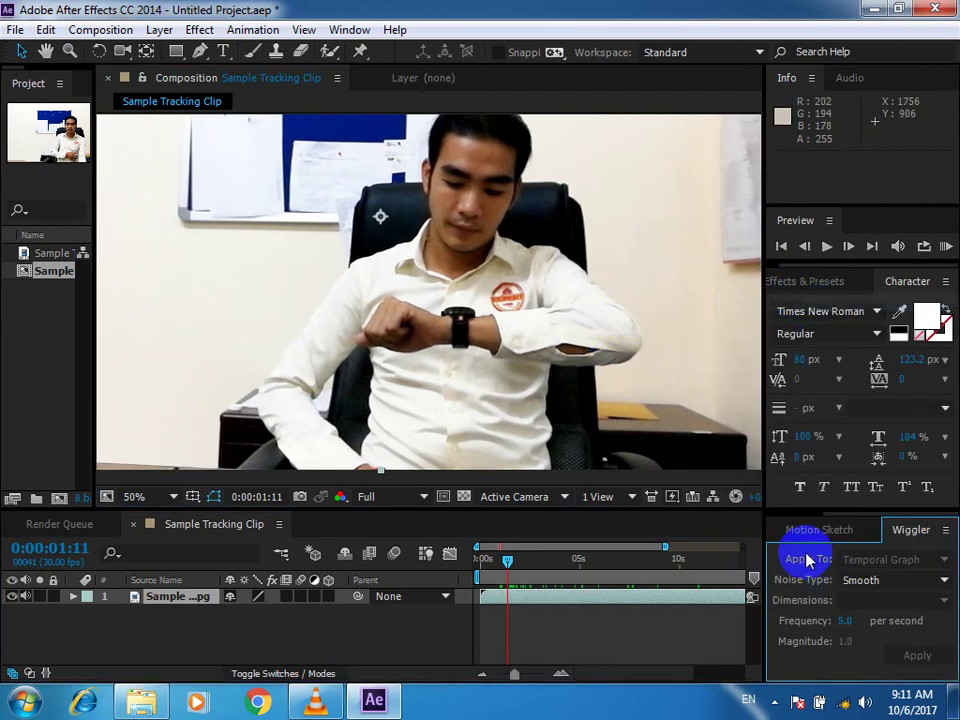
{"action": "left_click", "coordinate": [343, 31]}
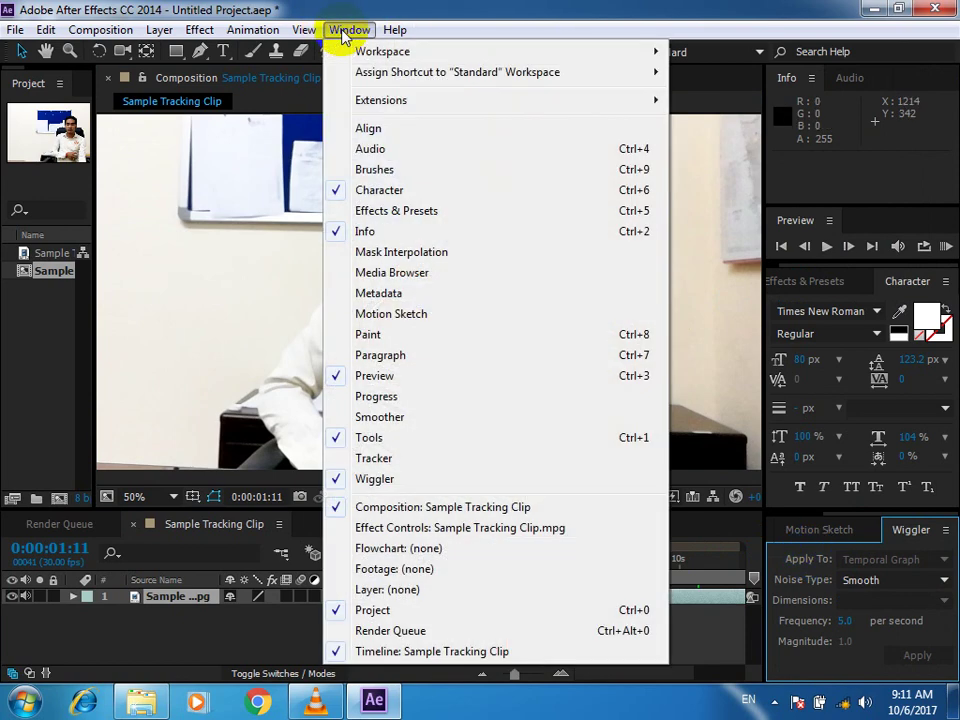
{"action": "left_click", "coordinate": [392, 460]}
Adjust the Tracker panel area, then select and deselect the clip layer.
{"action": "mouse_move", "coordinate": [868, 508]}
{"action": "left_mouse_down"}
{"action": "mouse_move", "coordinate": [866, 310]}
{"action": "mouse_move", "coordinate": [838, 565]}
{"action": "left_mouse_up"}
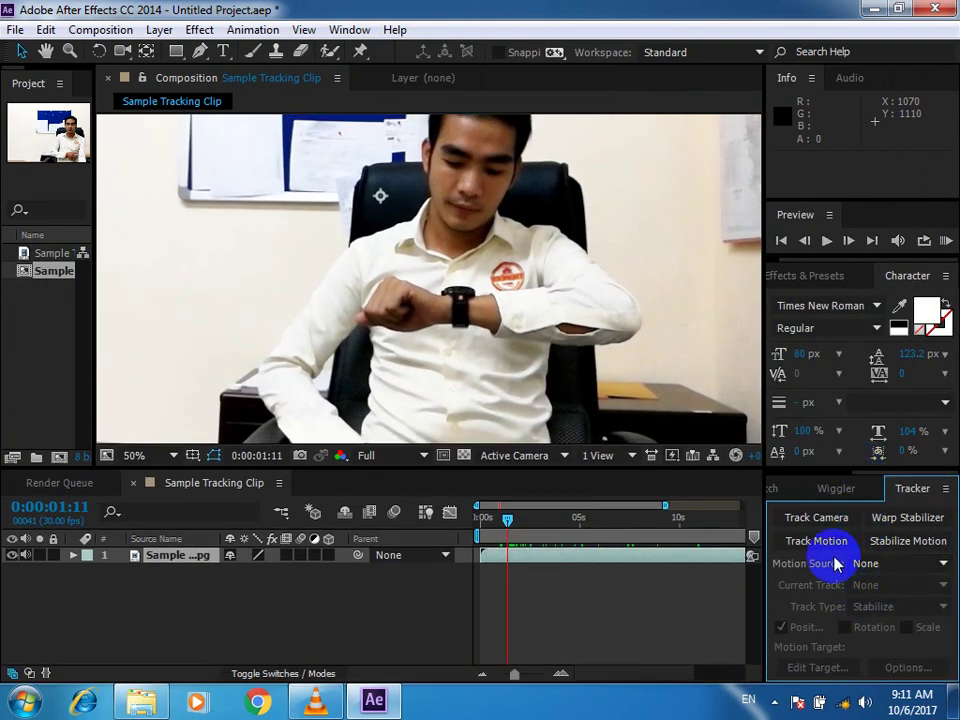
{"action": "left_click", "coordinate": [797, 517]}
{"action": "left_click", "coordinate": [525, 562]}
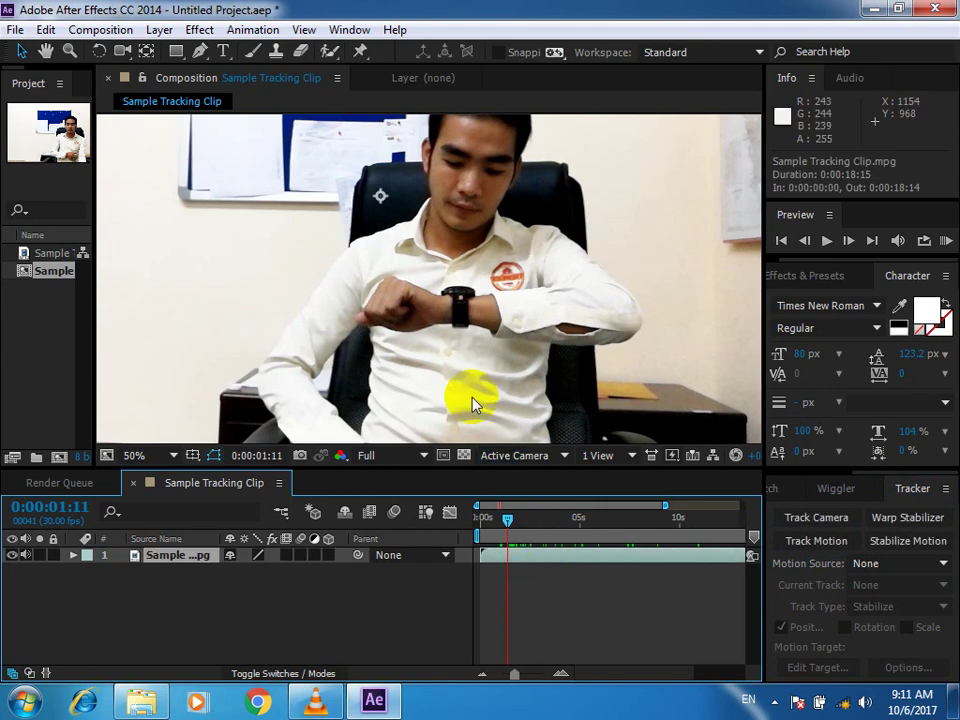
{"action": "left_click", "coordinate": [574, 570]}
Start Track Motion on the clip layer and zoom the Layer panel onto the shirt and badge.
{"action": "left_click", "coordinate": [574, 558]}
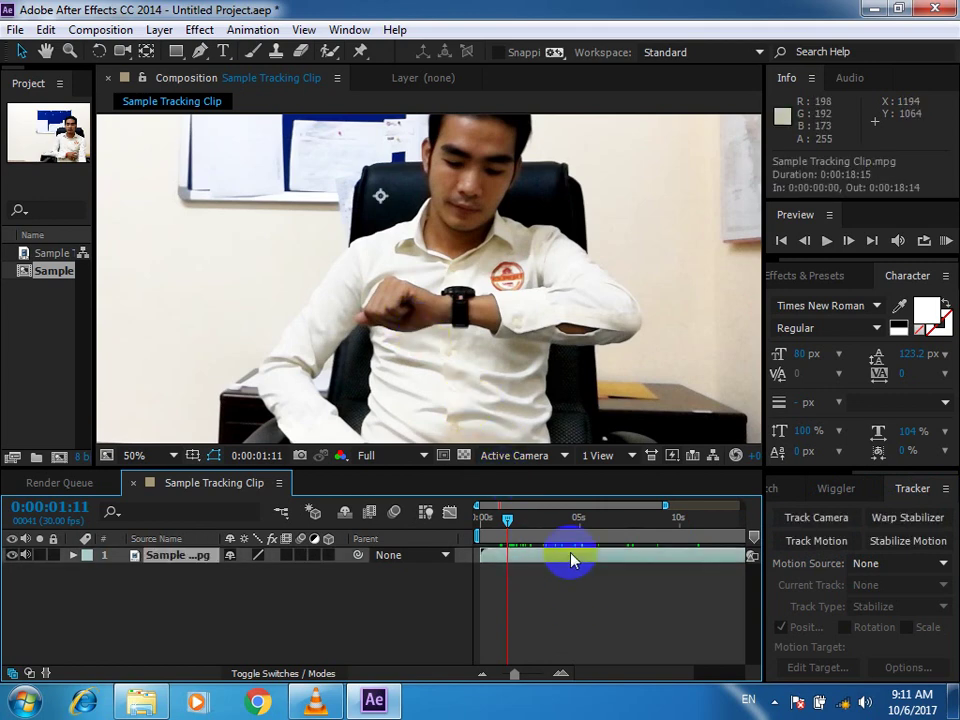
{"action": "left_click", "coordinate": [816, 543]}
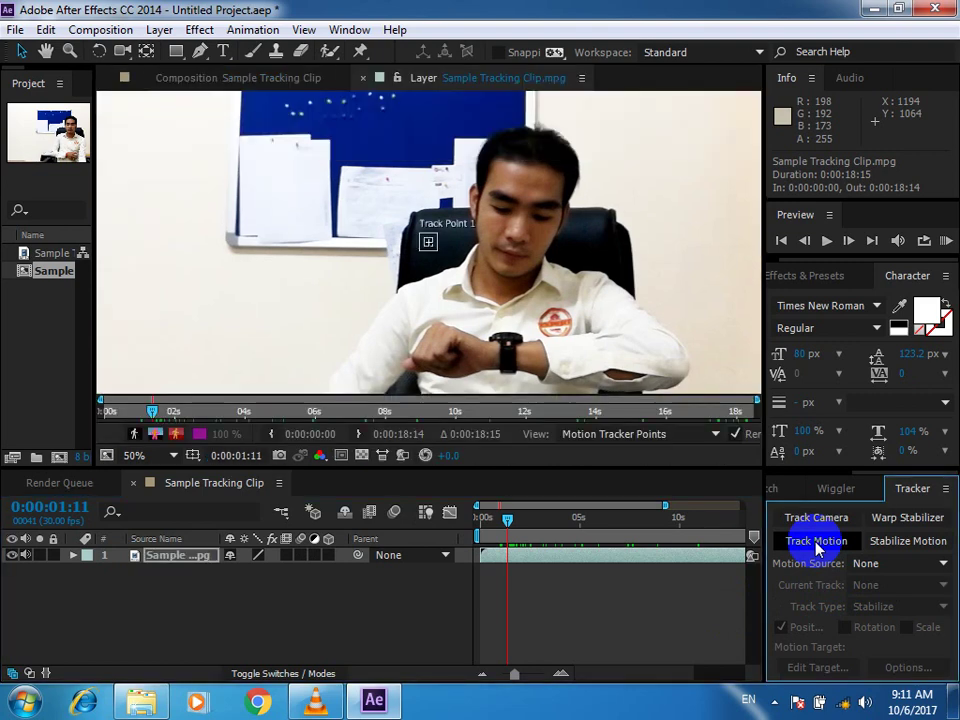
{"action": "left_click_drag", "start_coordinate": [525, 287], "coordinate": [409, 224]}
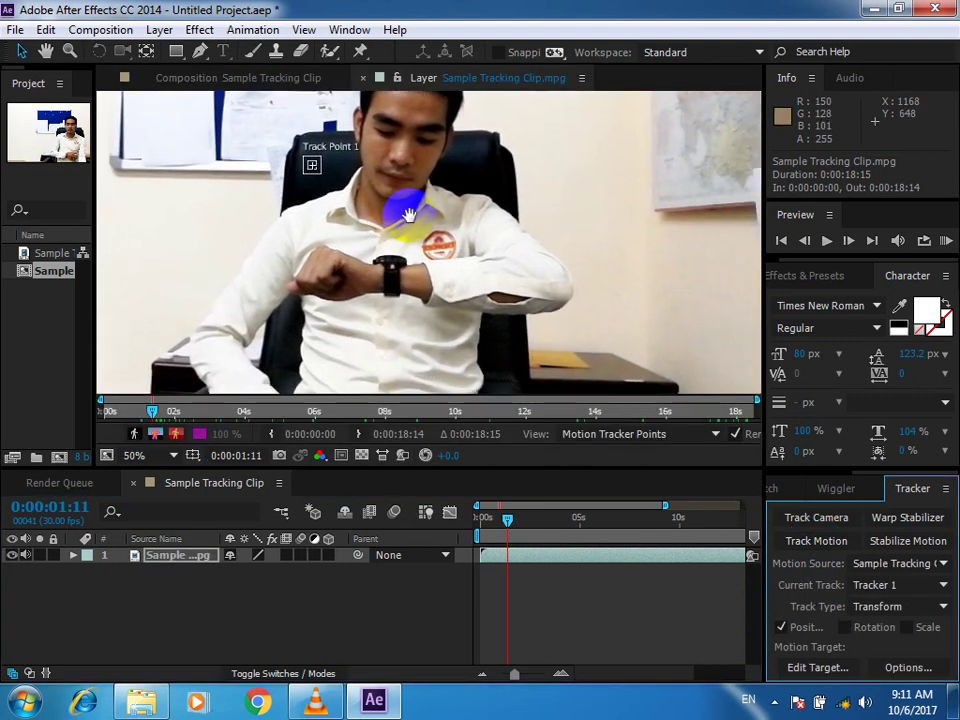
{"action": "scroll", "coordinate": [409, 224], "scroll_direction": "up", "scroll_amount": 2}
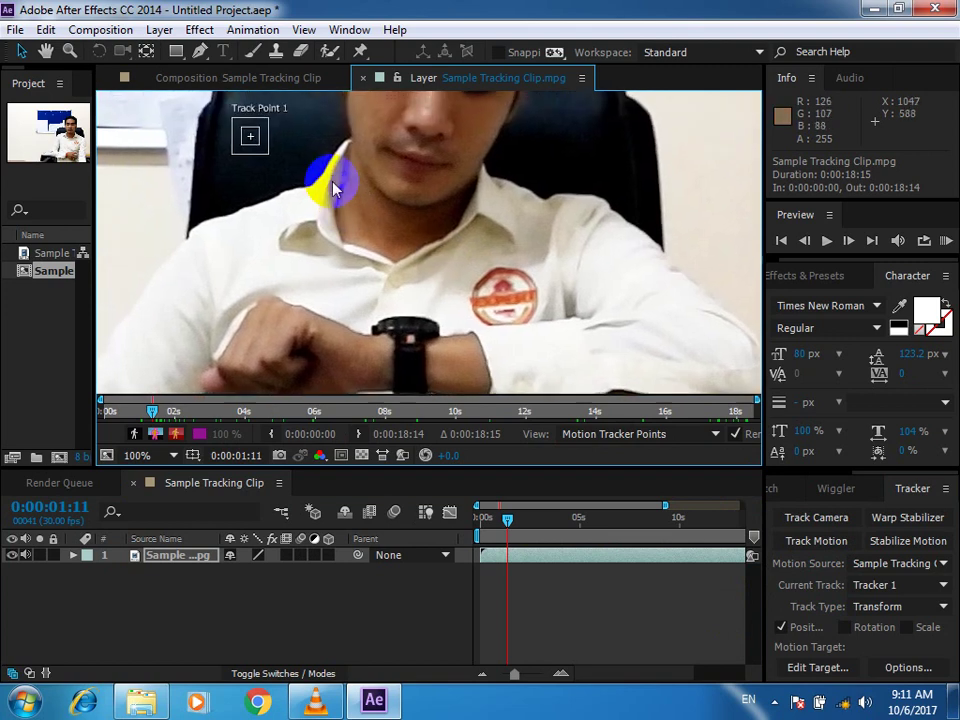
Select Track Point 1 in the Layer panel.
{"action": "left_click", "coordinate": [270, 130]}
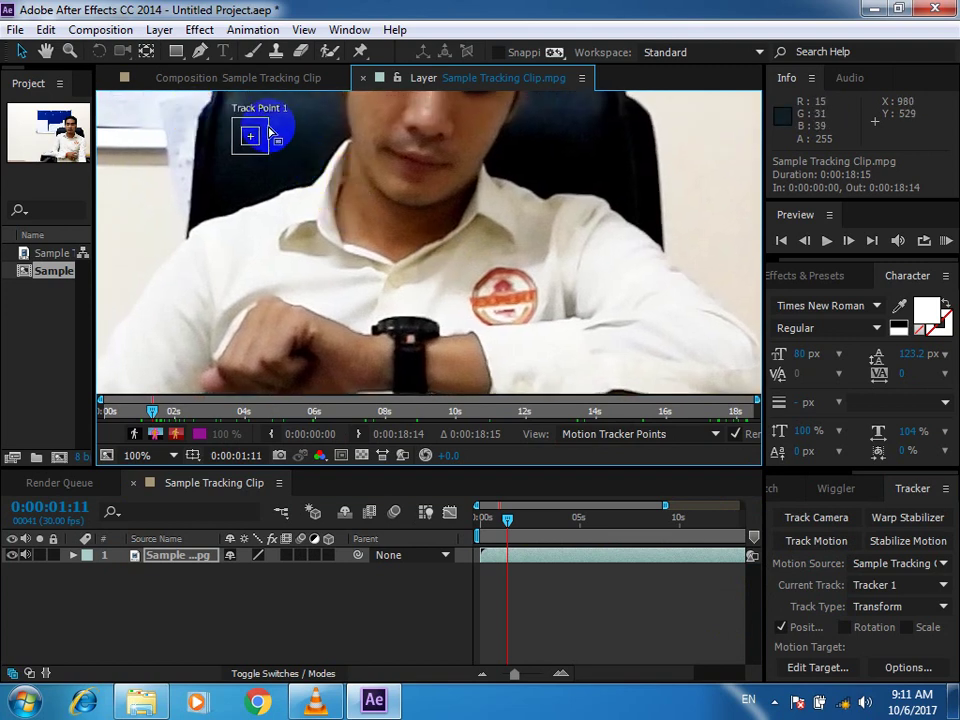
{"action": "left_click", "coordinate": [340, 248]}
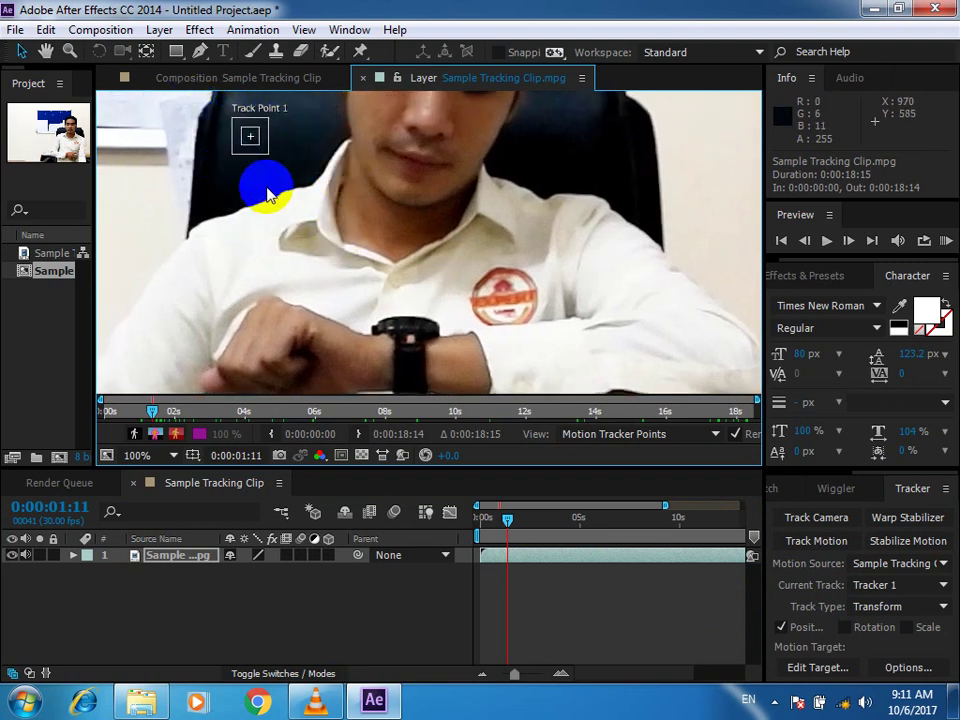
{"action": "left_click", "coordinate": [215, 108]}
{"action": "left_click", "coordinate": [252, 130]}
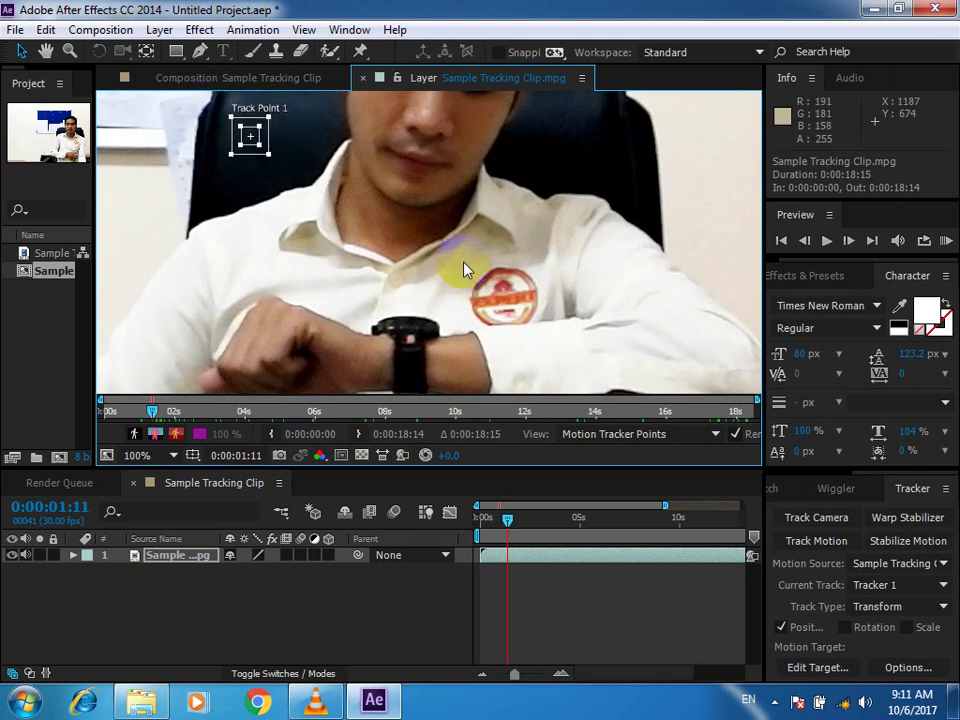
Drag Track Point 1 down onto the wristwatch and magnify the view to 400%.
{"action": "left_click_drag", "start_coordinate": [266, 130], "coordinate": [395, 338]}
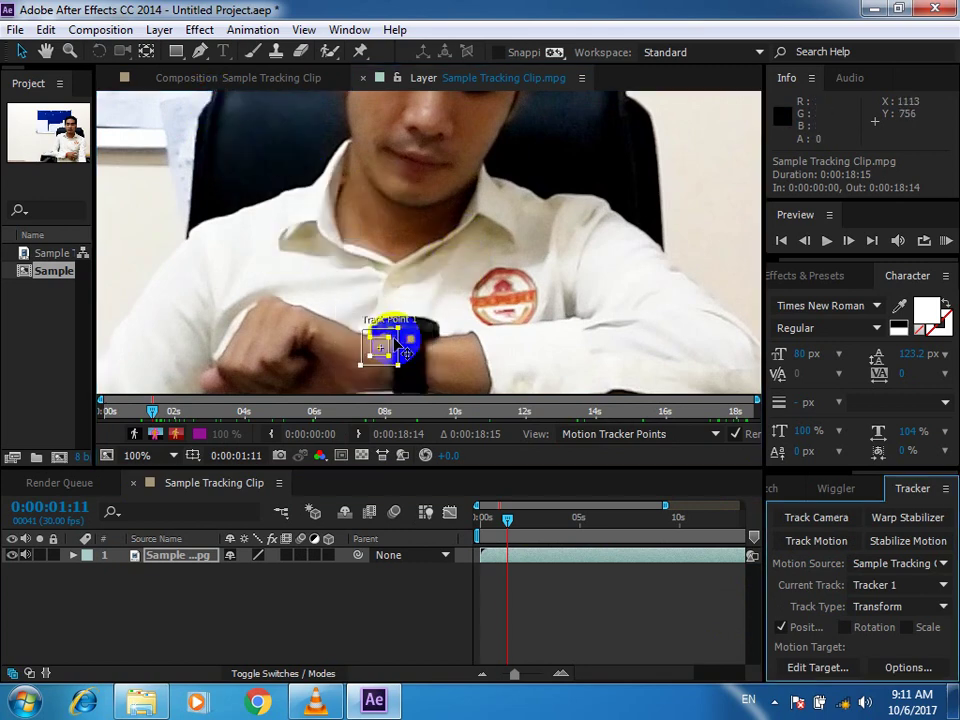
{"action": "scroll", "coordinate": [400, 340], "scroll_direction": "up", "scroll_amount": 1}
{"action": "mouse_move", "coordinate": [456, 338]}
{"action": "left_mouse_down"}
{"action": "mouse_move", "coordinate": [424, 369]}
{"action": "mouse_move", "coordinate": [386, 349]}
{"action": "left_mouse_up"}
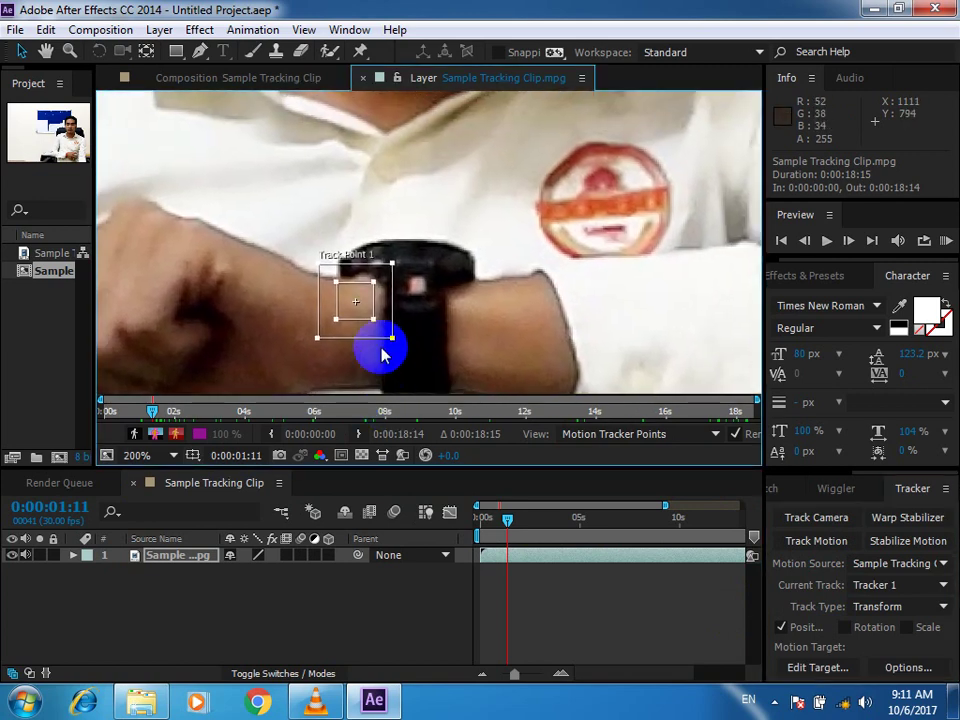
{"action": "left_click_drag", "start_coordinate": [381, 304], "coordinate": [441, 292]}
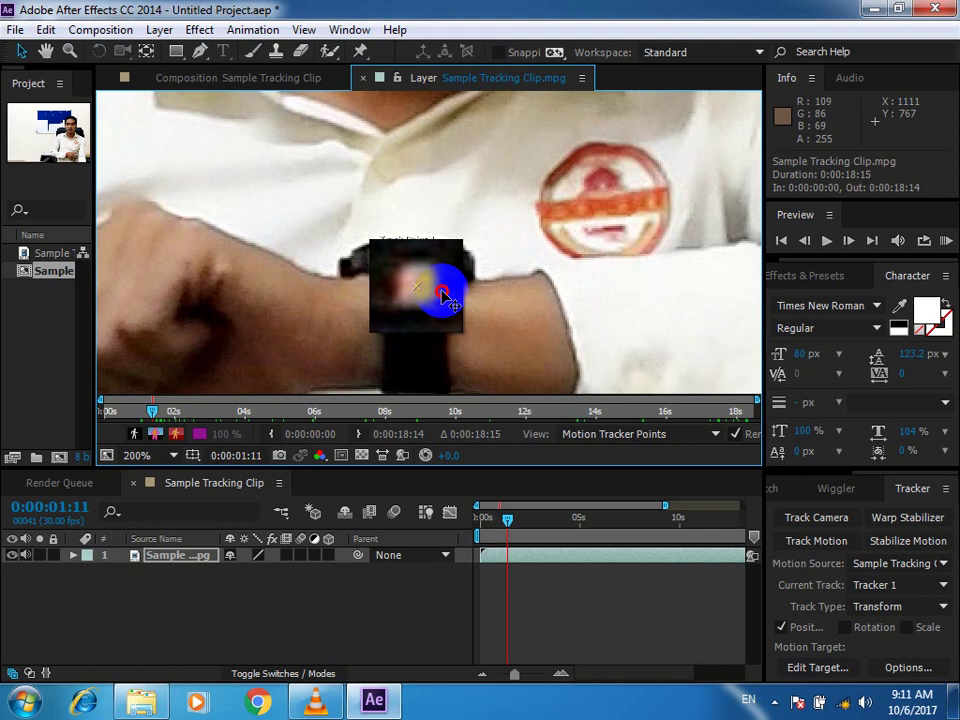
{"action": "left_click_drag", "start_coordinate": [441, 292], "coordinate": [443, 293]}
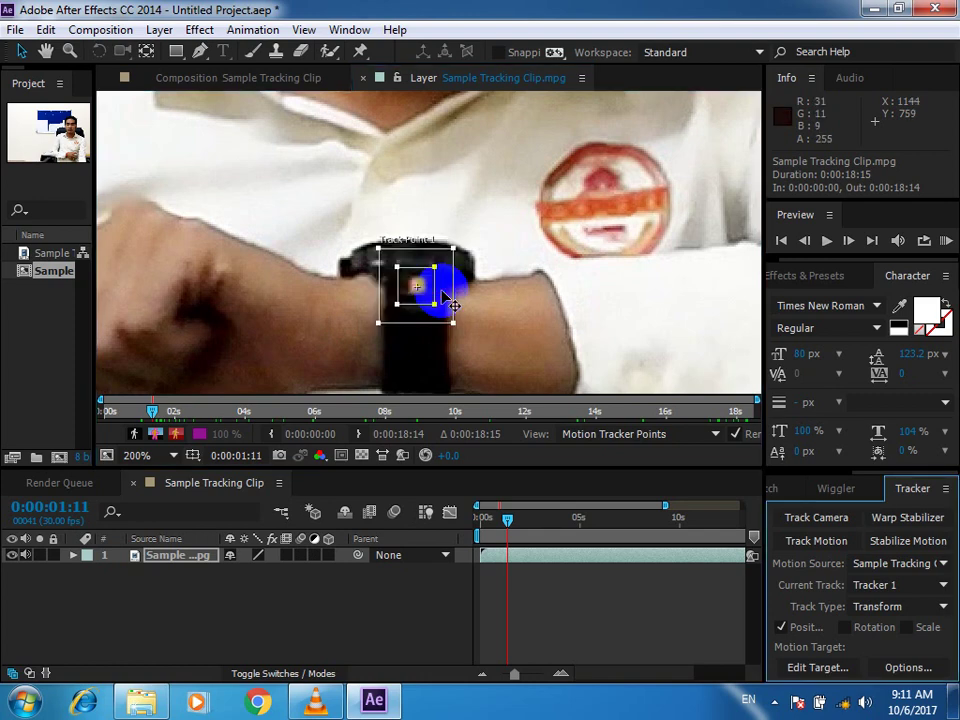
{"action": "key", "text": "period"}
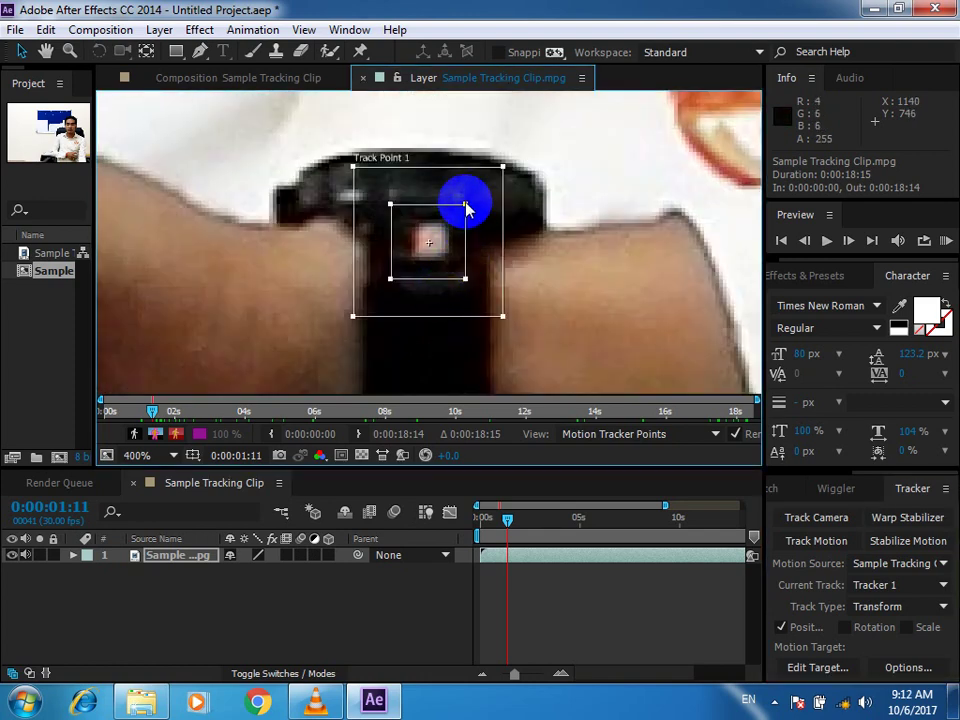
Shrink Track Point 1's feature box and search region, then settle the view at 200%.
{"action": "left_click_drag", "start_coordinate": [465, 206], "coordinate": [458, 218]}
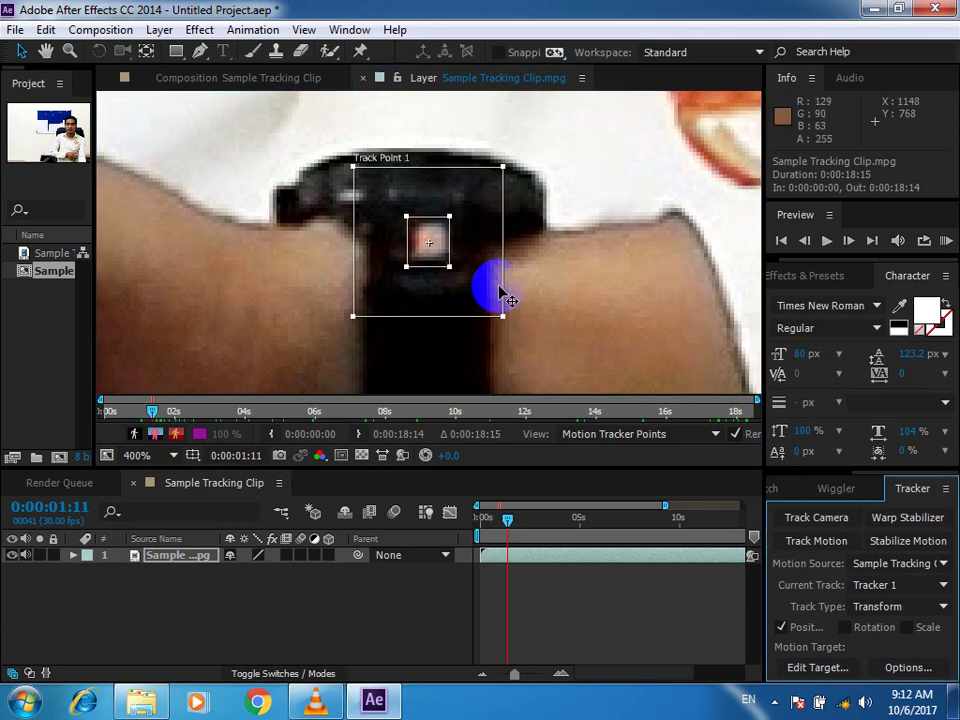
{"action": "left_click_drag", "start_coordinate": [502, 317], "coordinate": [493, 316]}
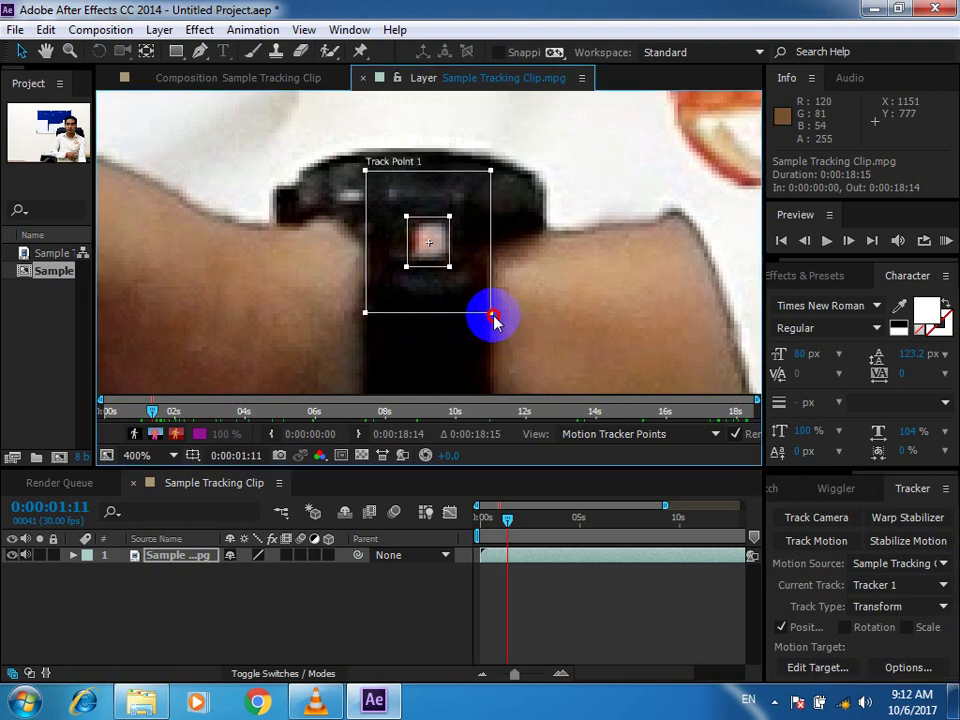
{"action": "key", "text": "comma"}
{"action": "key", "text": "comma"}
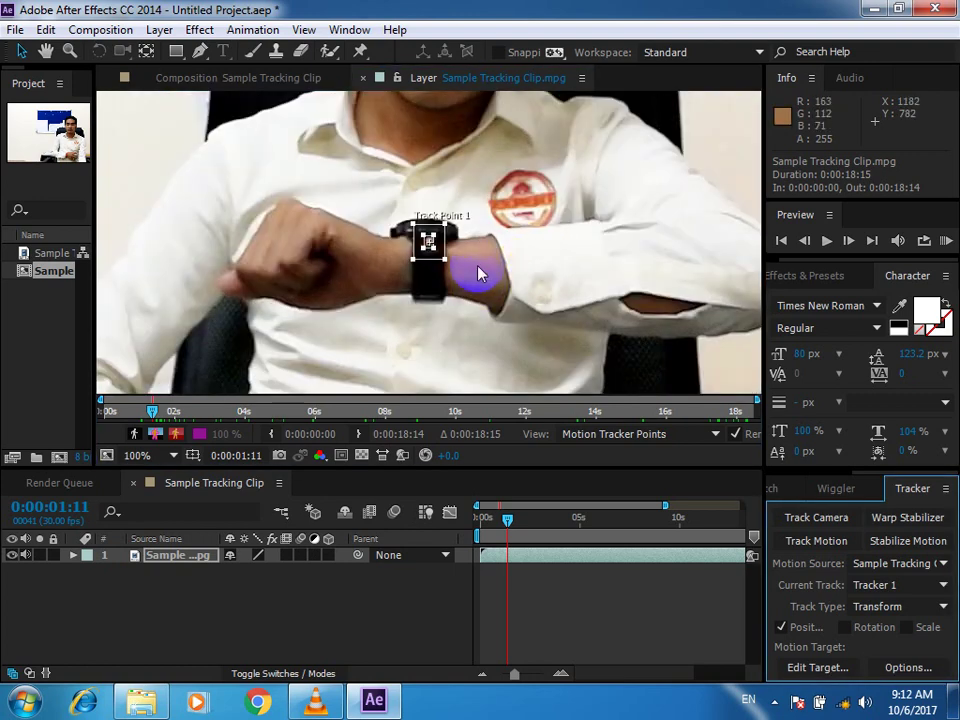
{"action": "key", "text": "period"}
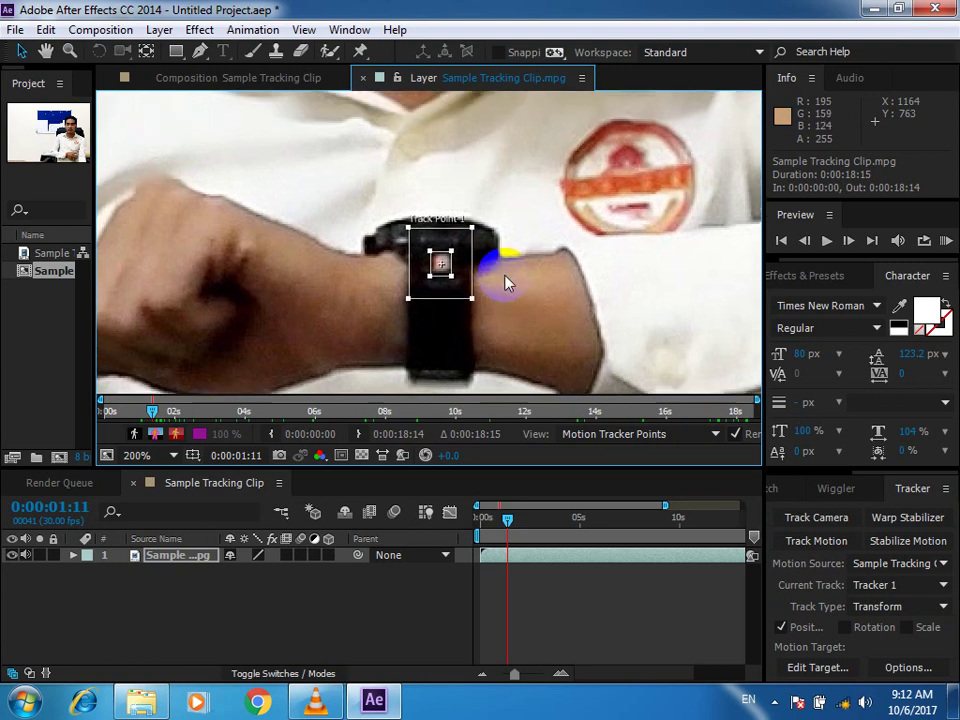
{"action": "key", "text": "period"}
{"action": "key", "text": "comma"}
{"action": "key", "text": "comma"}
{"action": "key", "text": "period"}
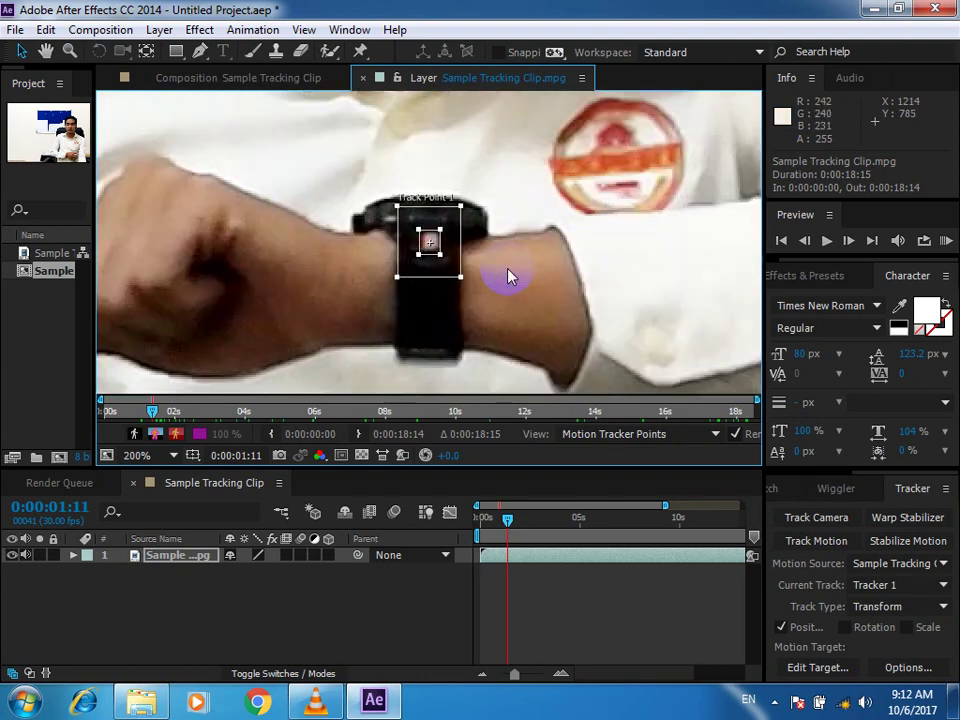
Centre the view on the watch, nudge the feature onto the dial, and compare with the VLC reference.
{"action": "left_click_drag", "start_coordinate": [508, 276], "coordinate": [550, 277]}
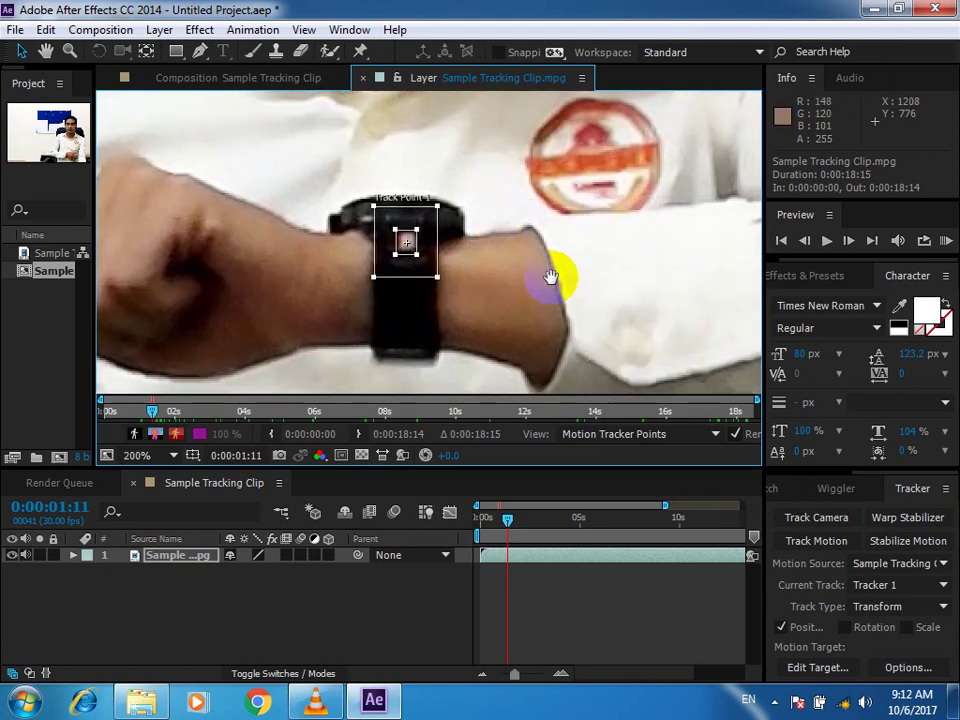
{"action": "mouse_move", "coordinate": [572, 294]}
{"action": "left_mouse_down"}
{"action": "mouse_move", "coordinate": [470, 200]}
{"action": "mouse_move", "coordinate": [456, 251]}
{"action": "left_mouse_up"}
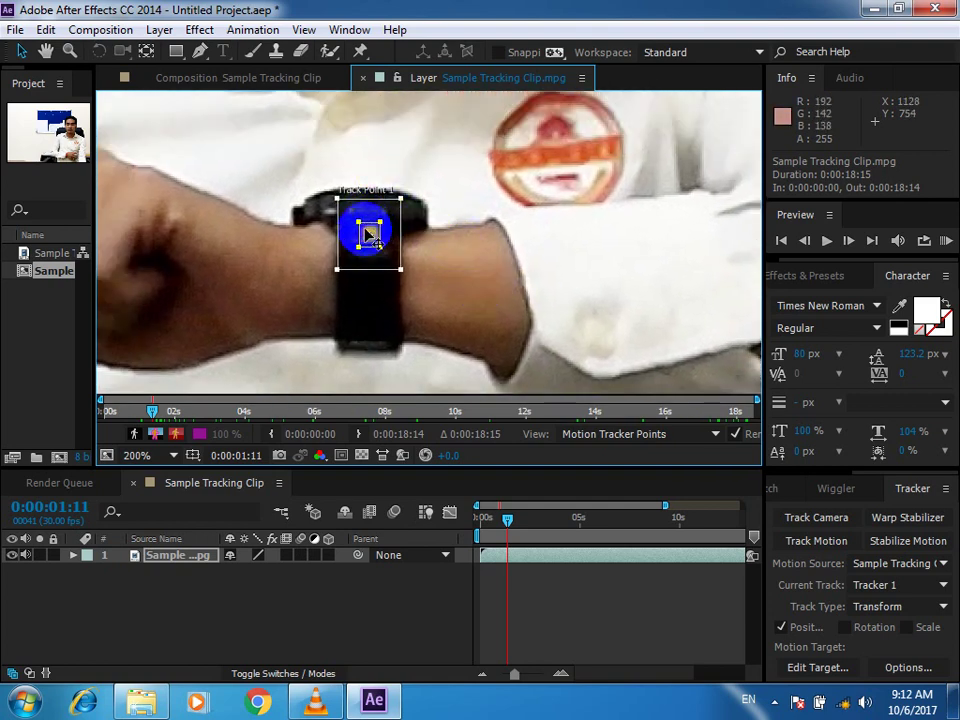
{"action": "mouse_move", "coordinate": [368, 233]}
{"action": "left_mouse_down"}
{"action": "mouse_move", "coordinate": [374, 245]}
{"action": "mouse_move", "coordinate": [372, 233]}
{"action": "left_mouse_up"}
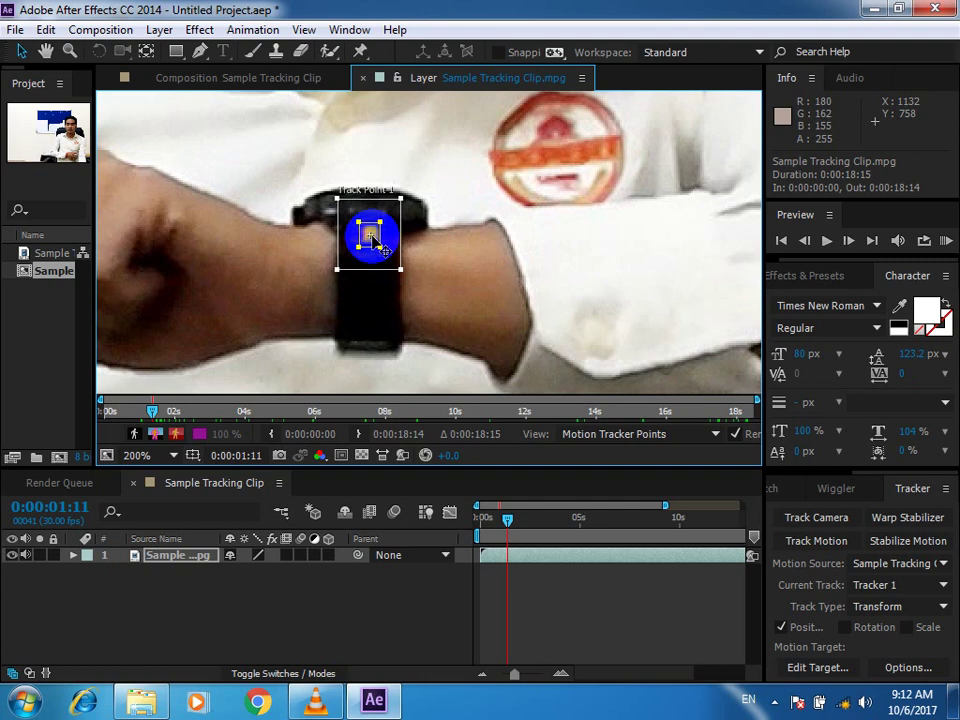
{"action": "left_click", "coordinate": [308, 703]}
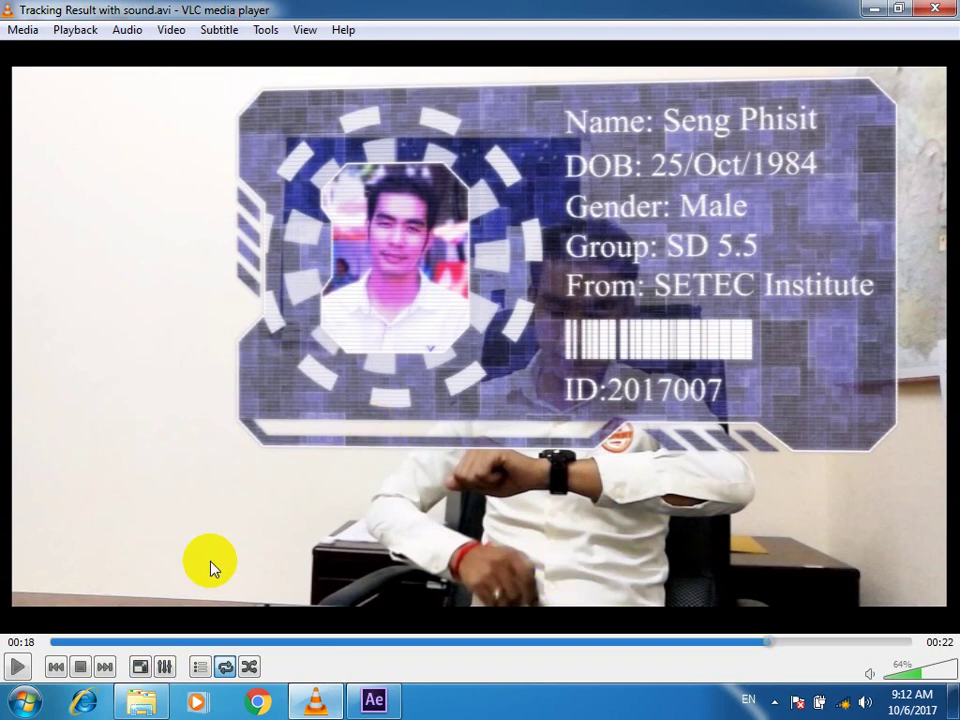
{"action": "left_click", "coordinate": [370, 700]}
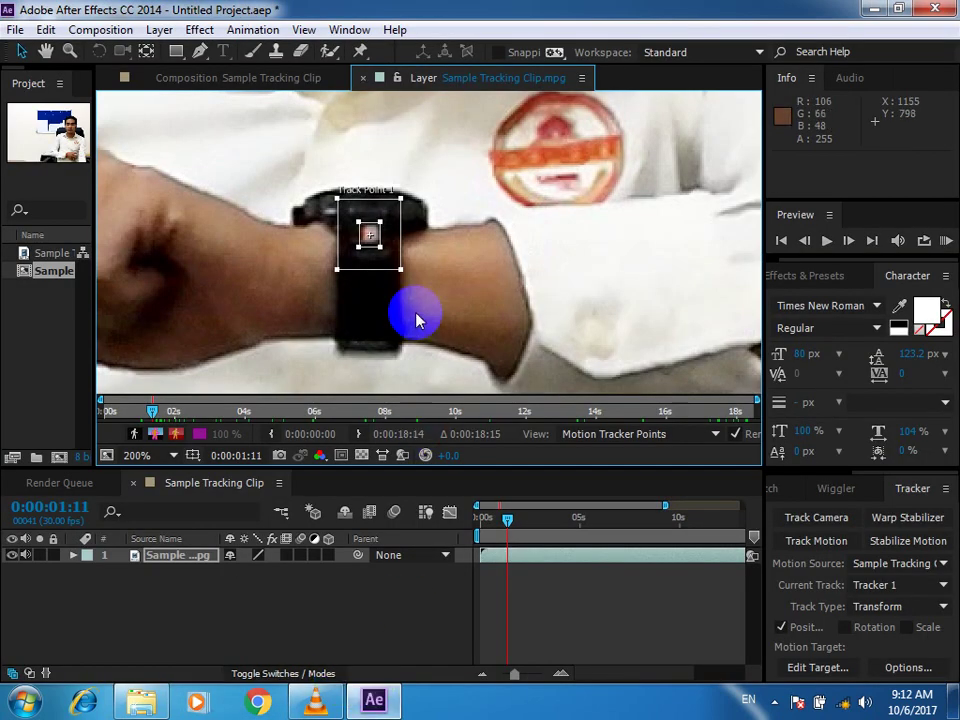
Move Track Point 1 onto the watch face and enlarge the Layer viewer and Tracker controls.
{"action": "left_click_drag", "start_coordinate": [369, 234], "coordinate": [420, 243]}
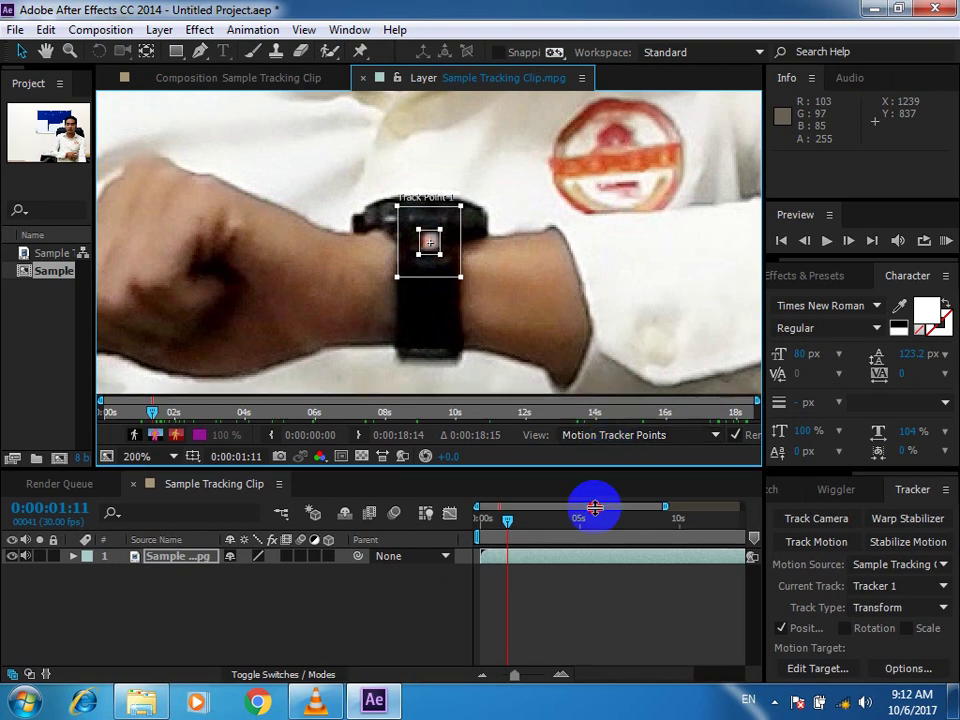
{"action": "left_click_drag", "start_coordinate": [595, 508], "coordinate": [595, 559]}
{"action": "scroll", "coordinate": [600, 285], "scroll_direction": "down", "scroll_amount": 2}
{"action": "scroll", "coordinate": [572, 296], "scroll_direction": "down", "scroll_amount": 2}
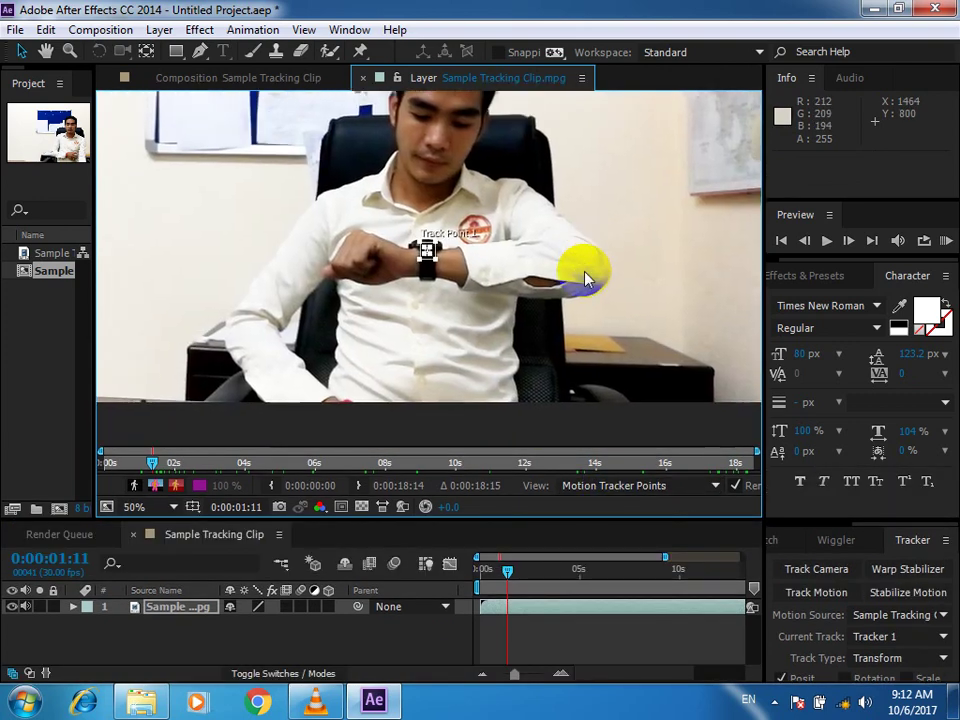
{"action": "left_click_drag", "start_coordinate": [884, 519], "coordinate": [879, 440]}
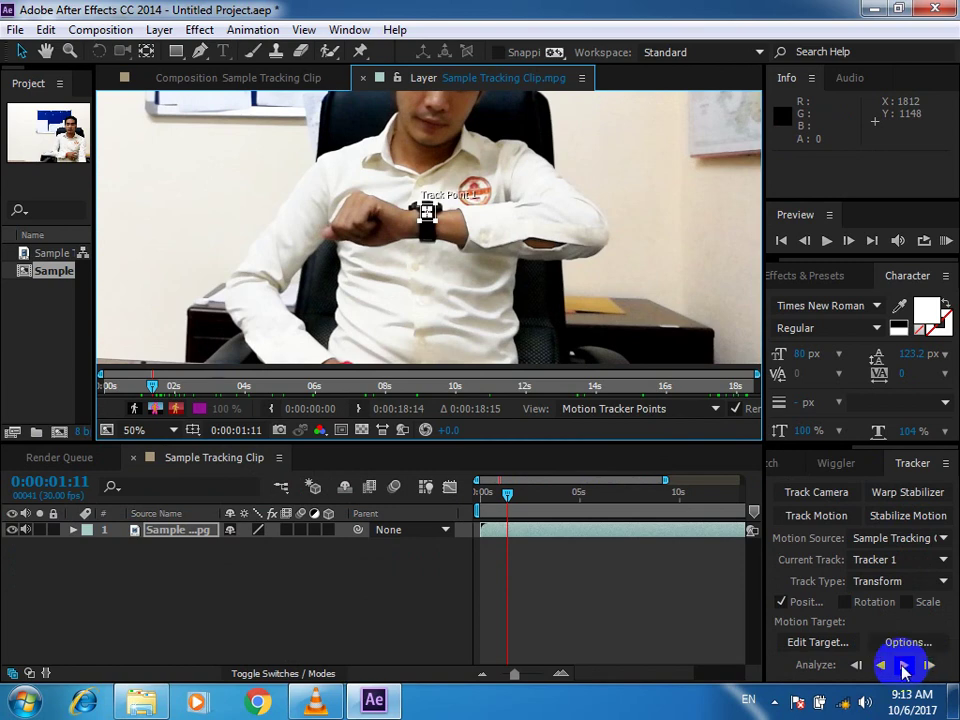
Analyze Track Point 1 forward through the clip to 0:00:18:14.
{"action": "left_click", "coordinate": [904, 668]}
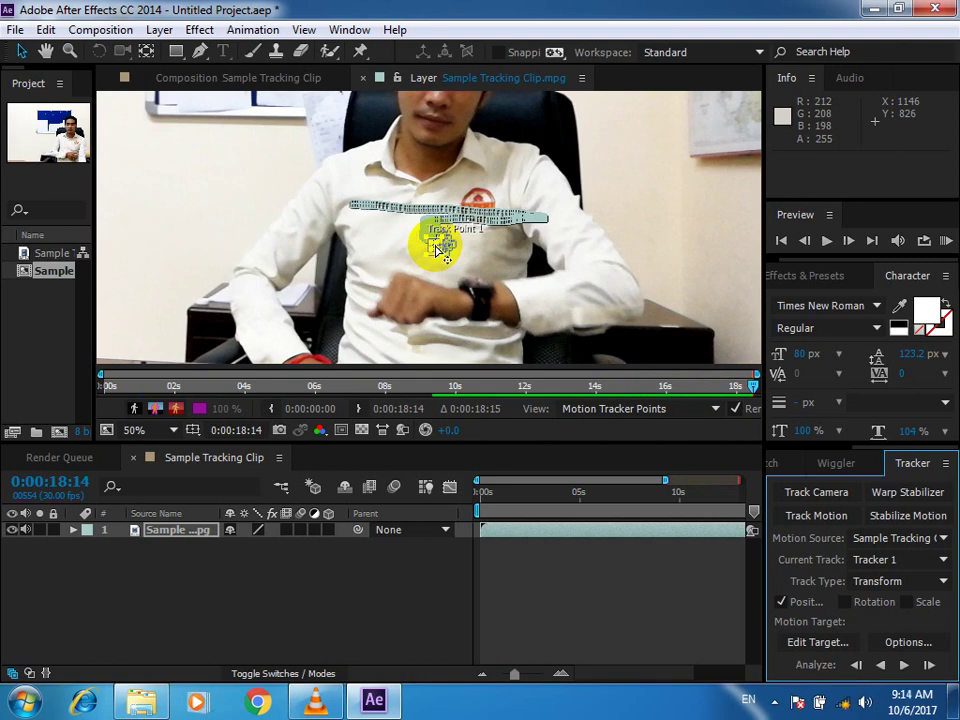
Widen the timeline, zoom in, and move the playhead back to around 14:08.
{"action": "left_click", "coordinate": [484, 294]}
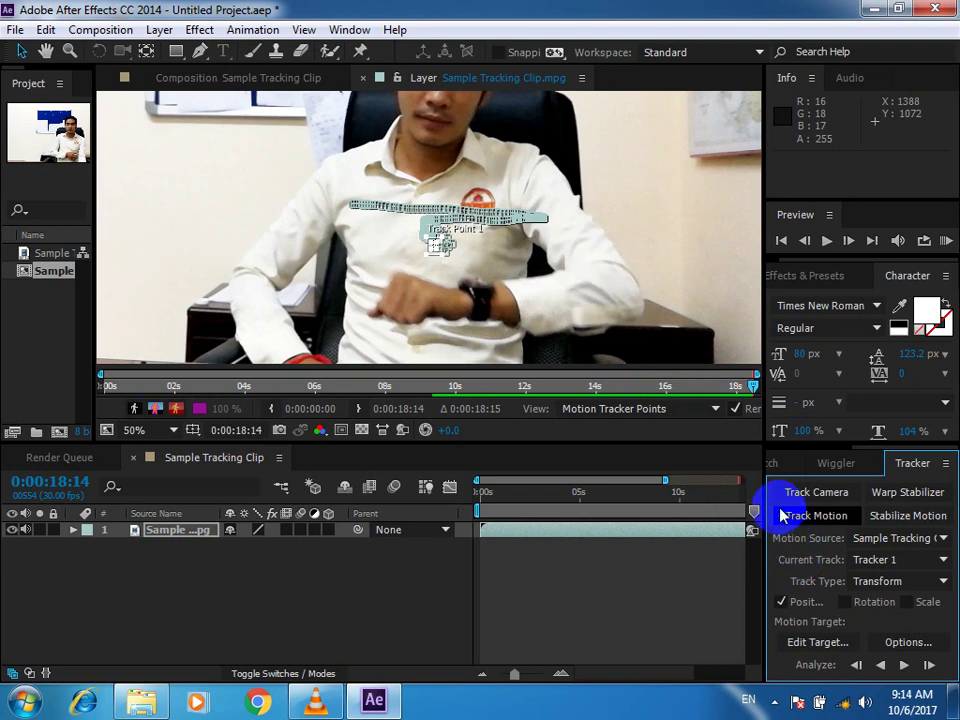
{"action": "left_click_drag", "start_coordinate": [773, 494], "coordinate": [940, 497]}
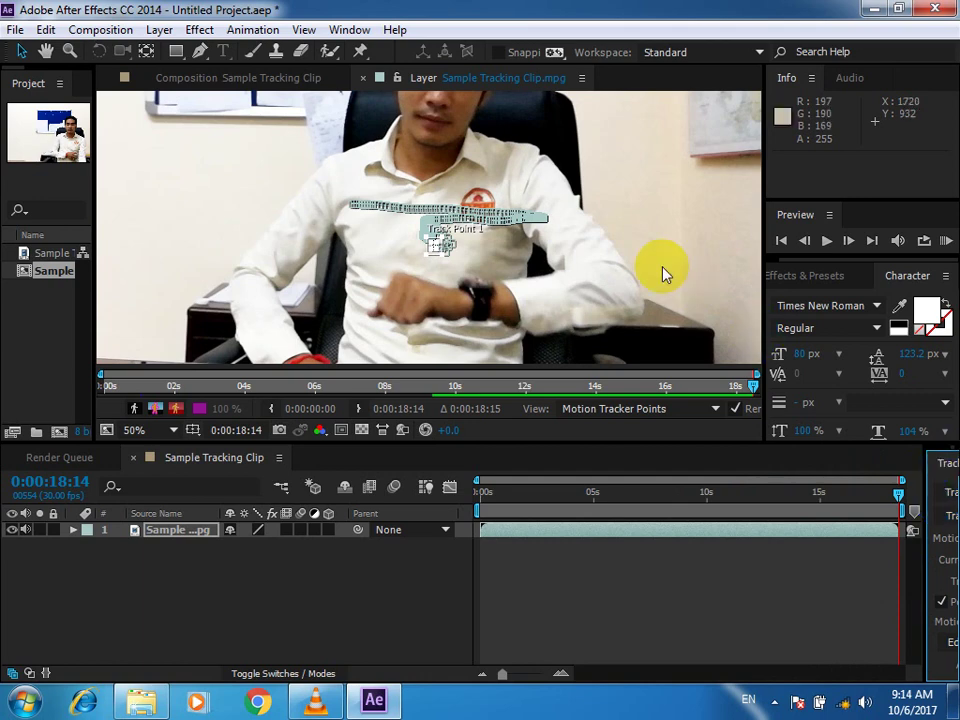
{"action": "scroll", "coordinate": [536, 268], "scroll_direction": "up", "scroll_amount": 1}
{"action": "scroll", "coordinate": [525, 278], "scroll_direction": "up", "scroll_amount": 1}
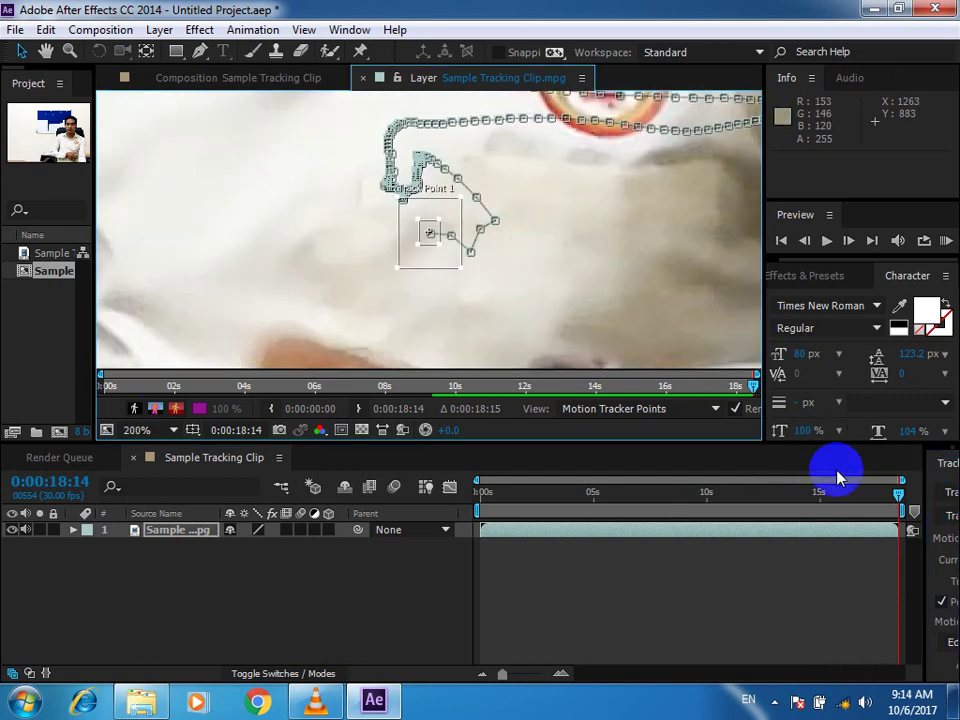
{"action": "mouse_move", "coordinate": [885, 494]}
{"action": "left_mouse_down"}
{"action": "mouse_move", "coordinate": [577, 512]}
{"action": "mouse_move", "coordinate": [622, 513]}
{"action": "left_mouse_up"}
{"action": "scroll", "coordinate": [542, 231], "scroll_direction": "down", "scroll_amount": 1}
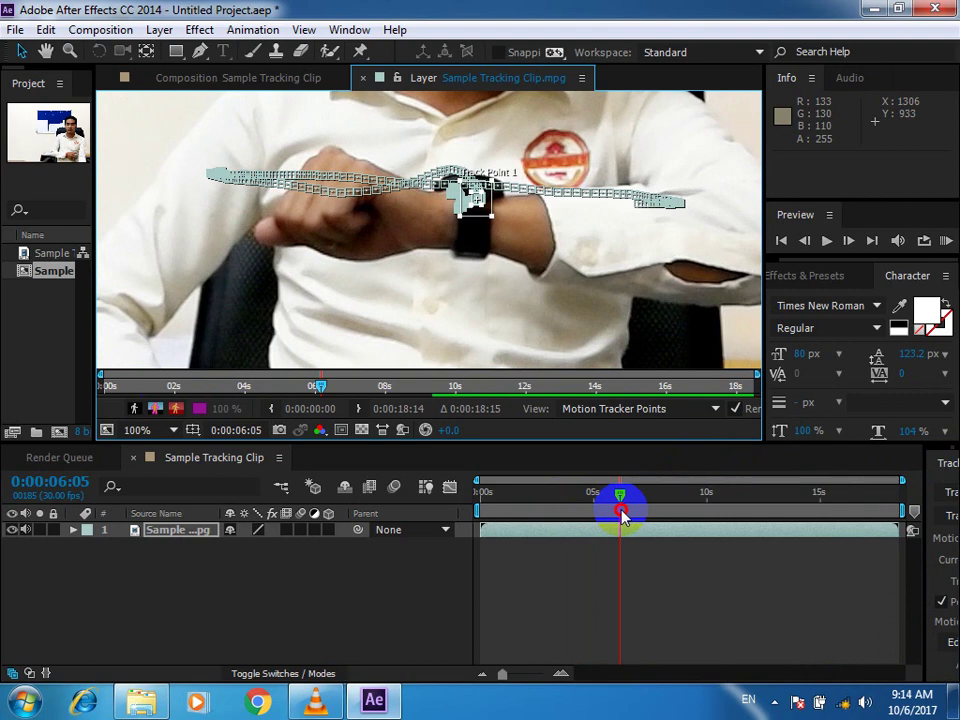
Scrub through the tracked frames, pan to the watch, and advance to near the clip's end.
{"action": "left_click_drag", "start_coordinate": [620, 512], "coordinate": [876, 510]}
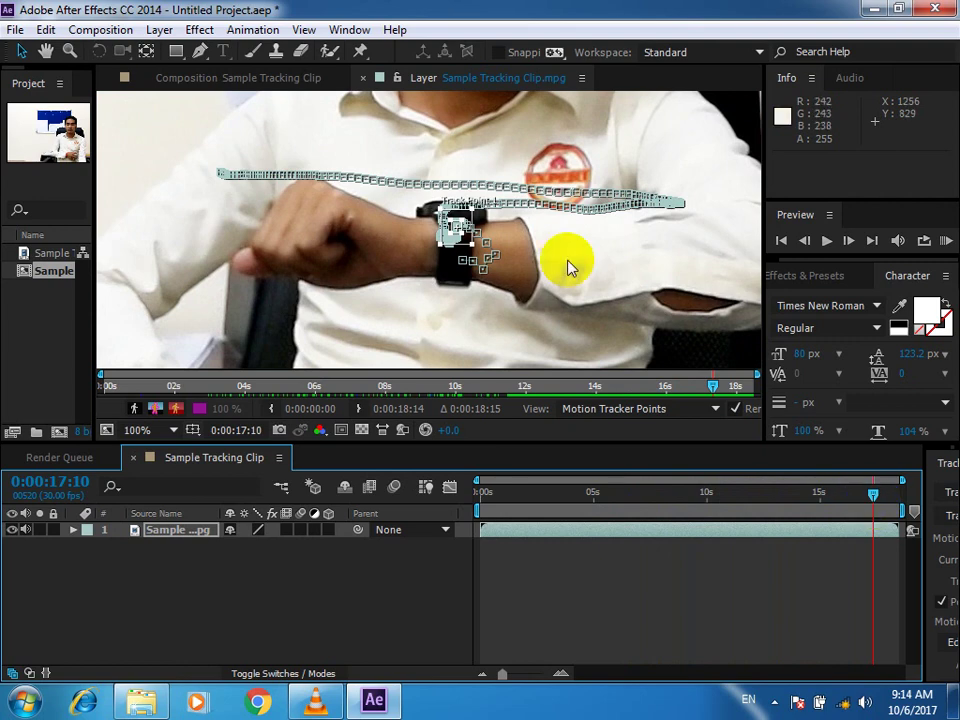
{"action": "scroll", "coordinate": [567, 268], "scroll_direction": "up", "scroll_amount": 2}
{"action": "left_click_drag", "start_coordinate": [563, 253], "coordinate": [432, 232]}
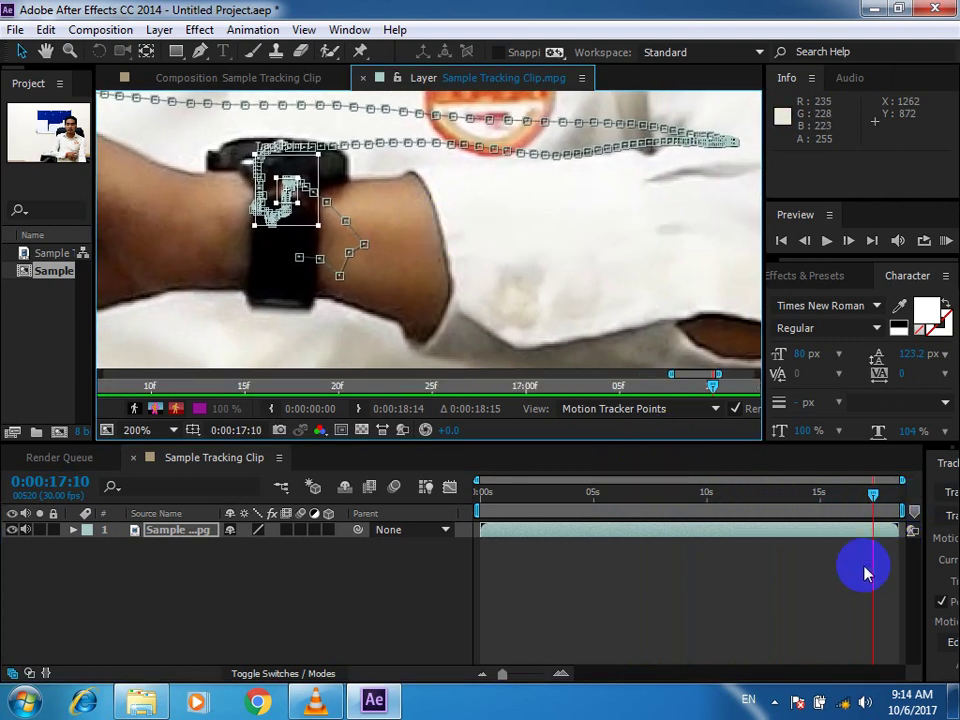
{"action": "scroll", "coordinate": [866, 572], "scroll_direction": "up", "scroll_amount": 3}
{"action": "scroll", "coordinate": [852, 545], "scroll_direction": "right", "scroll_amount": 2}
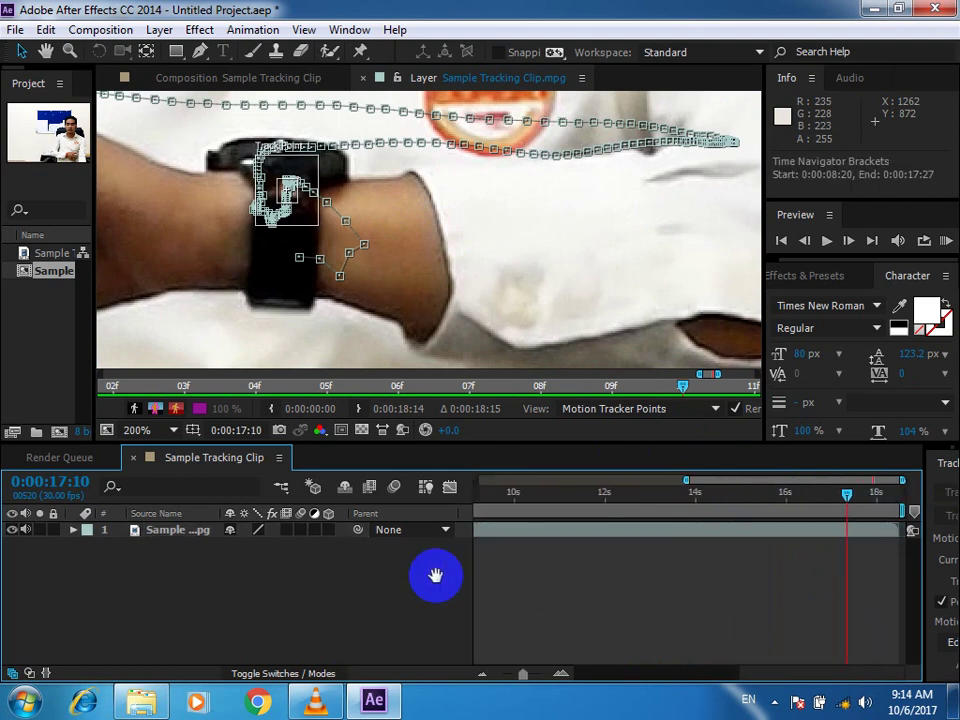
{"action": "left_click_drag", "start_coordinate": [846, 502], "coordinate": [878, 500]}
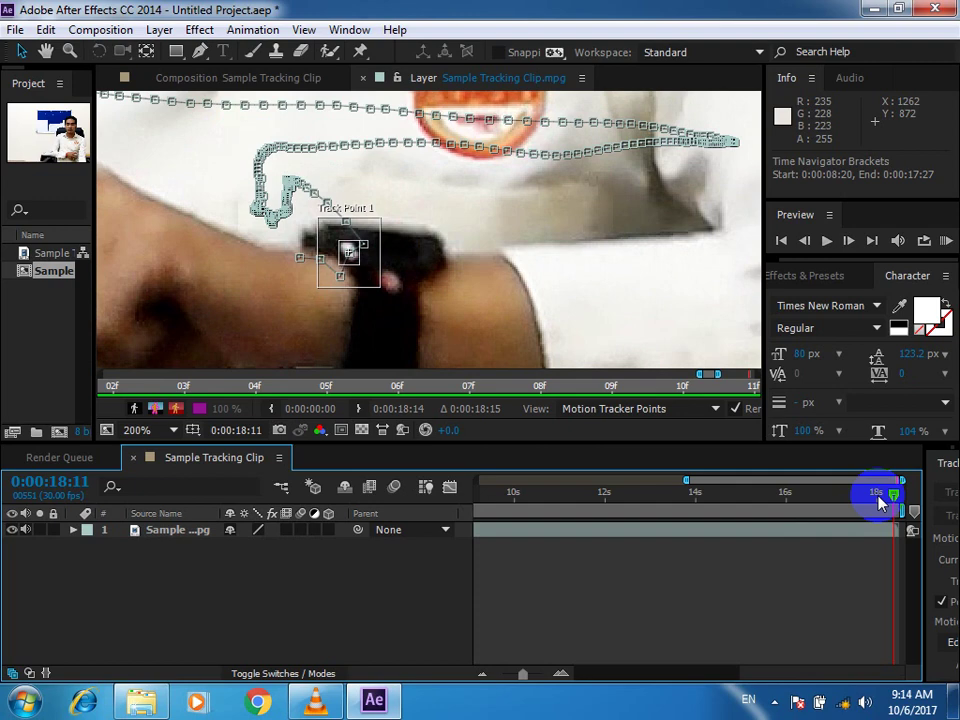
Step through the final frames and drag Track Point 1 back onto the watch where it drifted.
{"action": "key", "text": "Page_Up"}
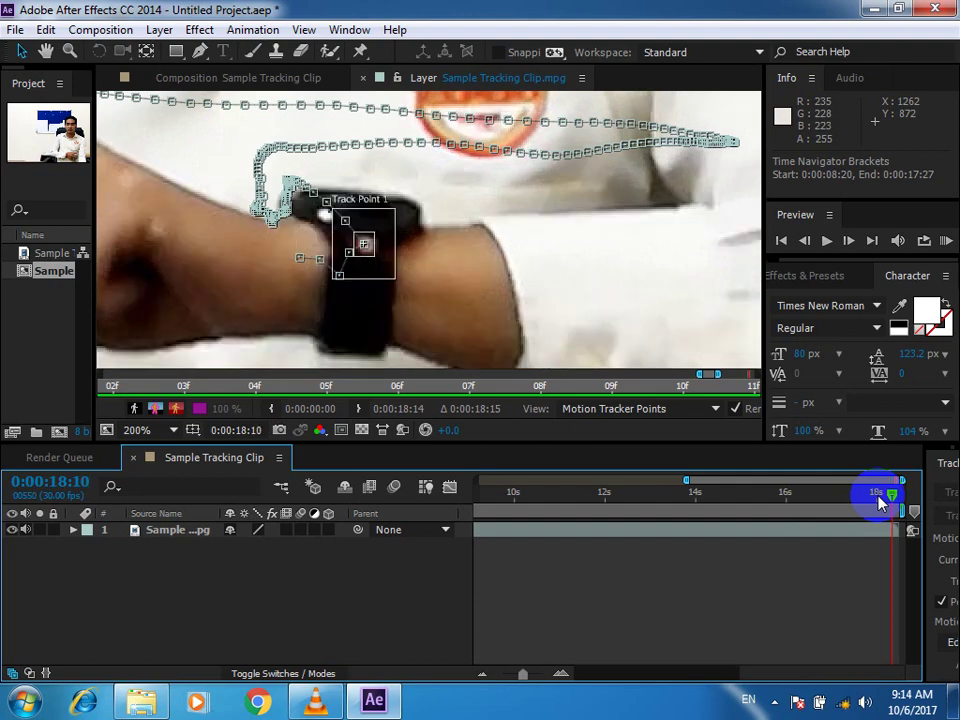
{"action": "key", "text": "Page_Up"}
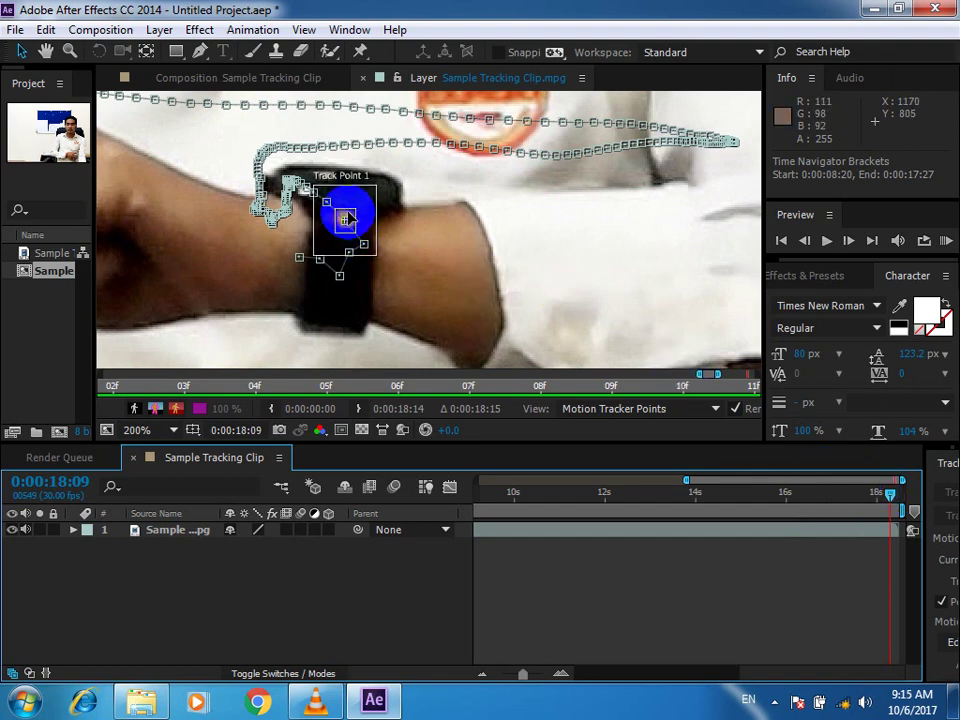
{"action": "key", "text": "Page_Down"}
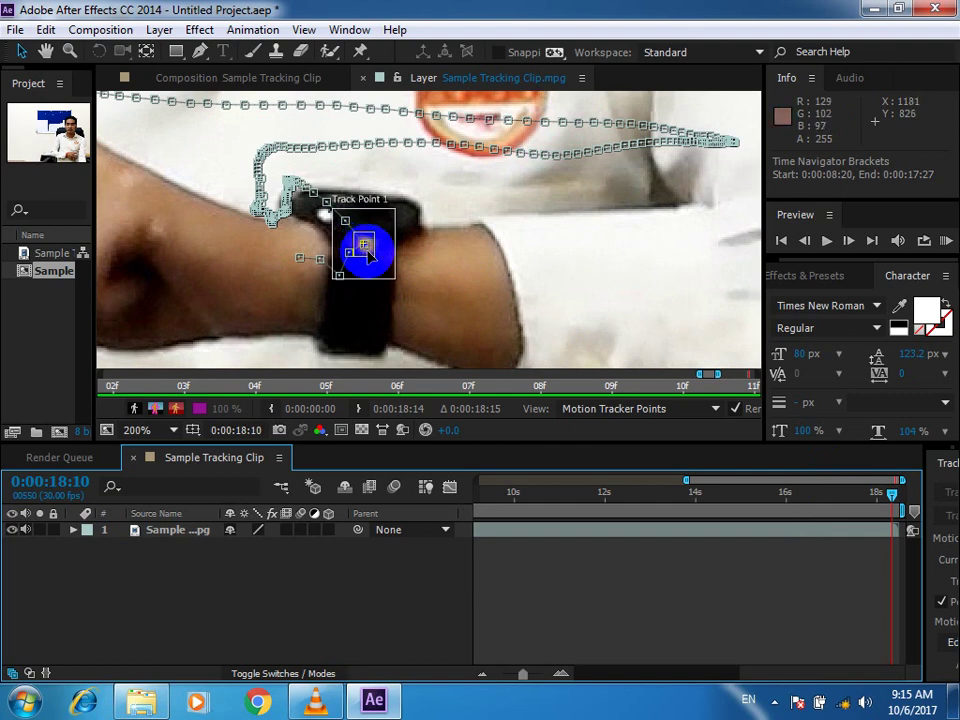
{"action": "key", "text": "Page_Down"}
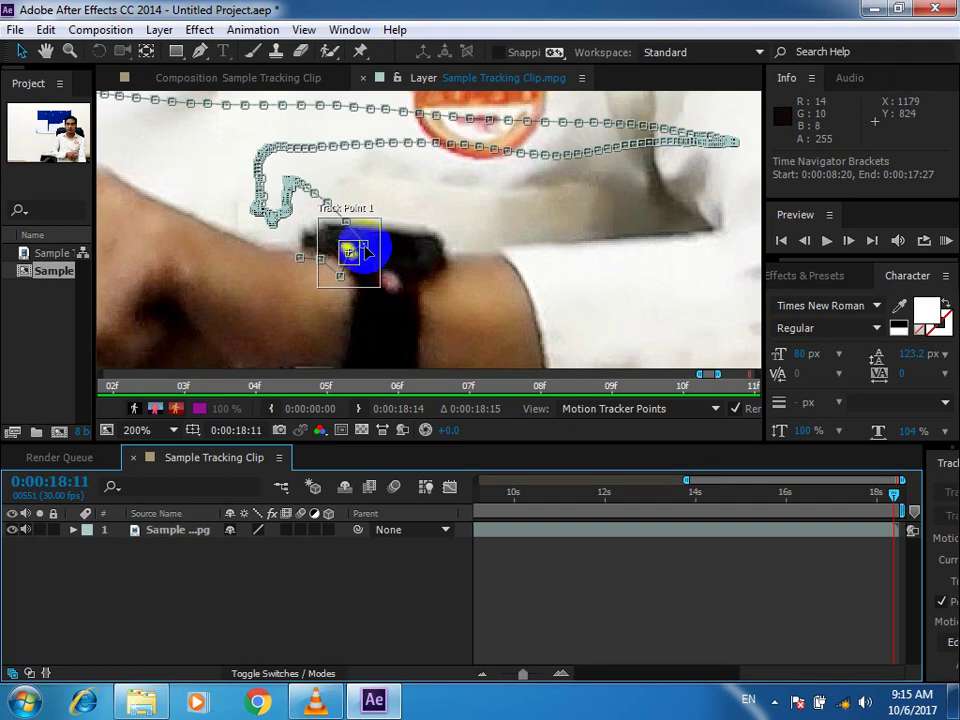
{"action": "left_click_drag", "start_coordinate": [366, 258], "coordinate": [414, 300]}
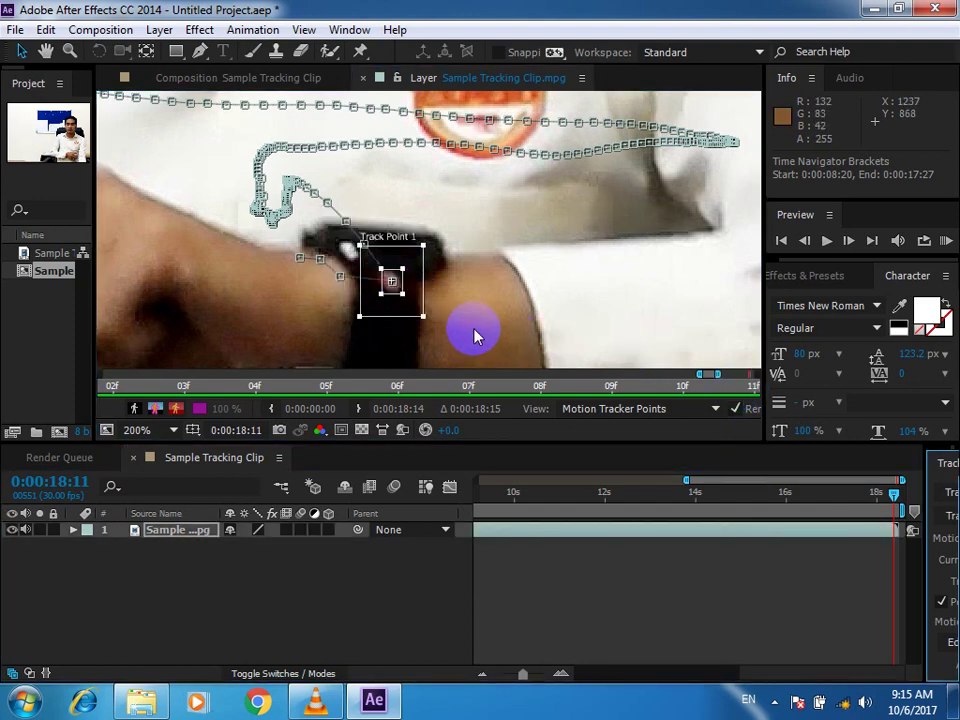
{"action": "left_click_drag", "start_coordinate": [553, 296], "coordinate": [491, 201]}
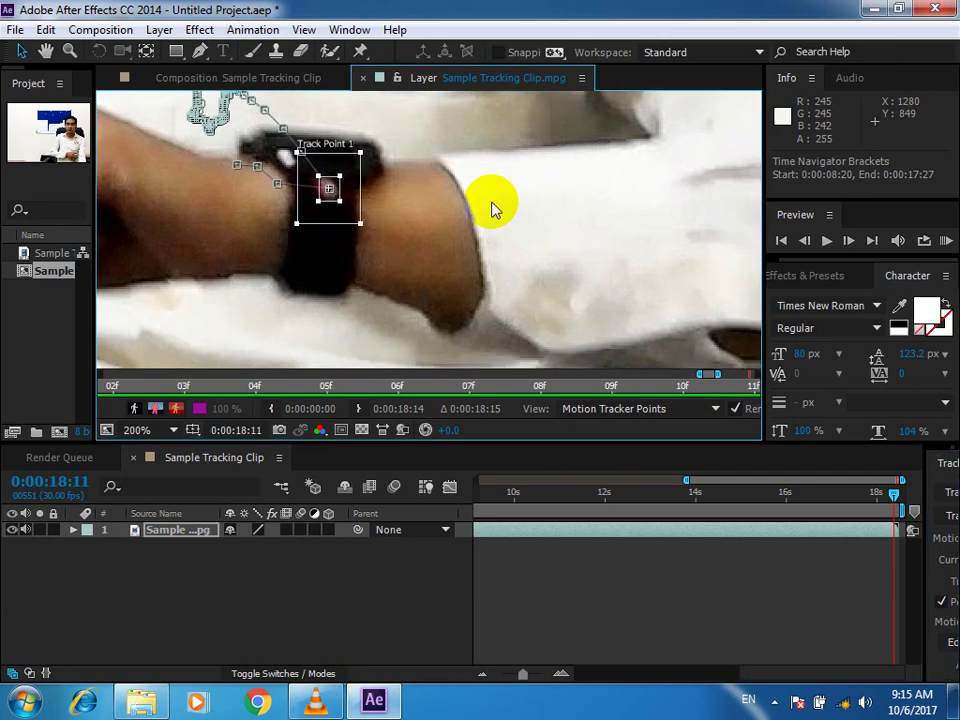
Re-place Track Point 1 on the watch for each remaining frame through 18:14, then zoom out to the full frame.
{"action": "key", "text": "Page_Down"}
{"action": "mouse_move", "coordinate": [300, 178]}
{"action": "left_mouse_down"}
{"action": "mouse_move", "coordinate": [330, 224]}
{"action": "mouse_move", "coordinate": [392, 243]}
{"action": "left_mouse_up"}
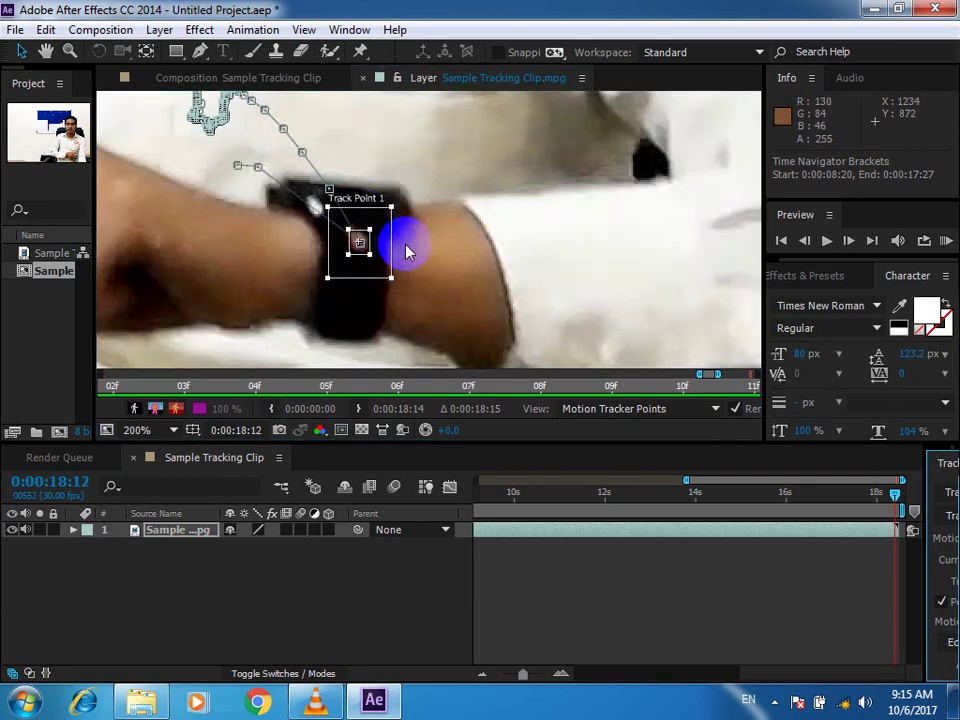
{"action": "key", "text": "Page_Down"}
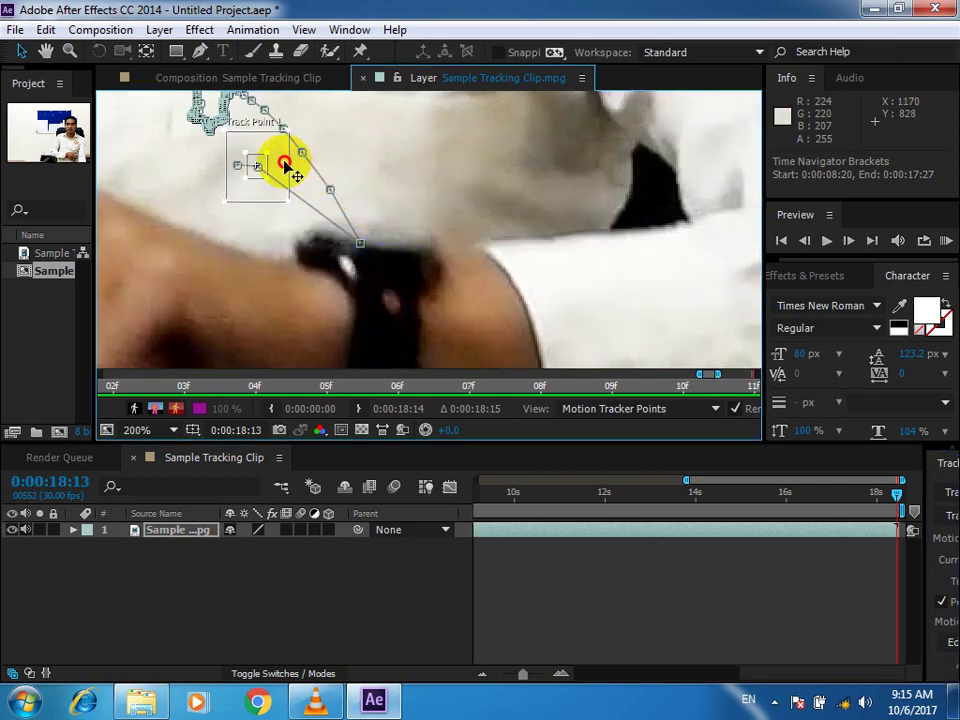
{"action": "left_click_drag", "start_coordinate": [285, 165], "coordinate": [420, 305]}
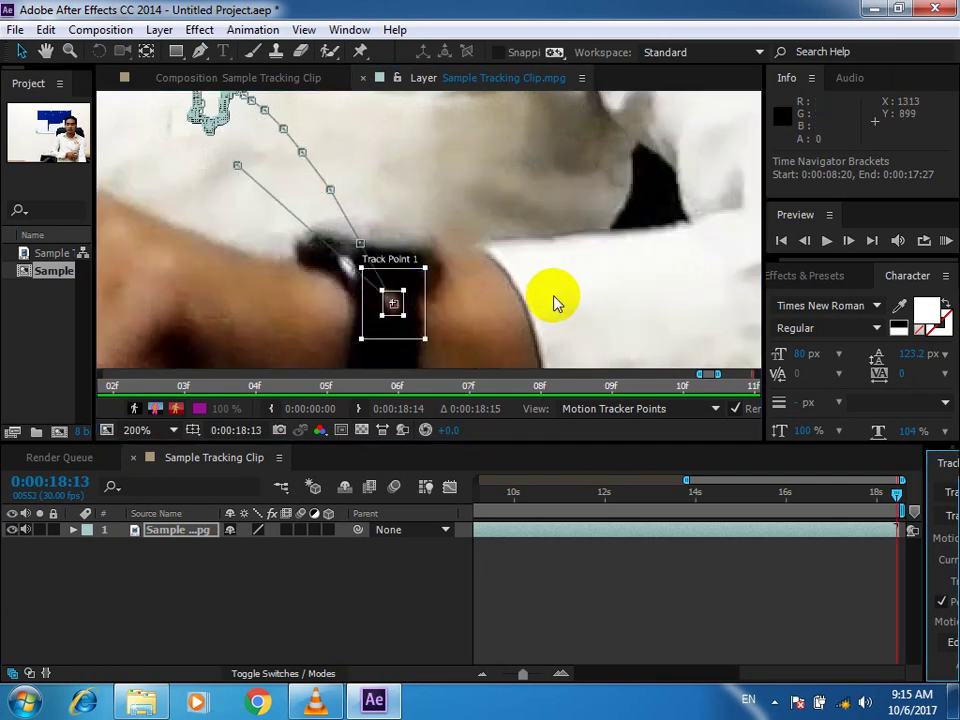
{"action": "left_click_drag", "start_coordinate": [557, 303], "coordinate": [549, 227]}
{"action": "key", "text": "Page_Down"}
{"action": "key", "text": "comma"}
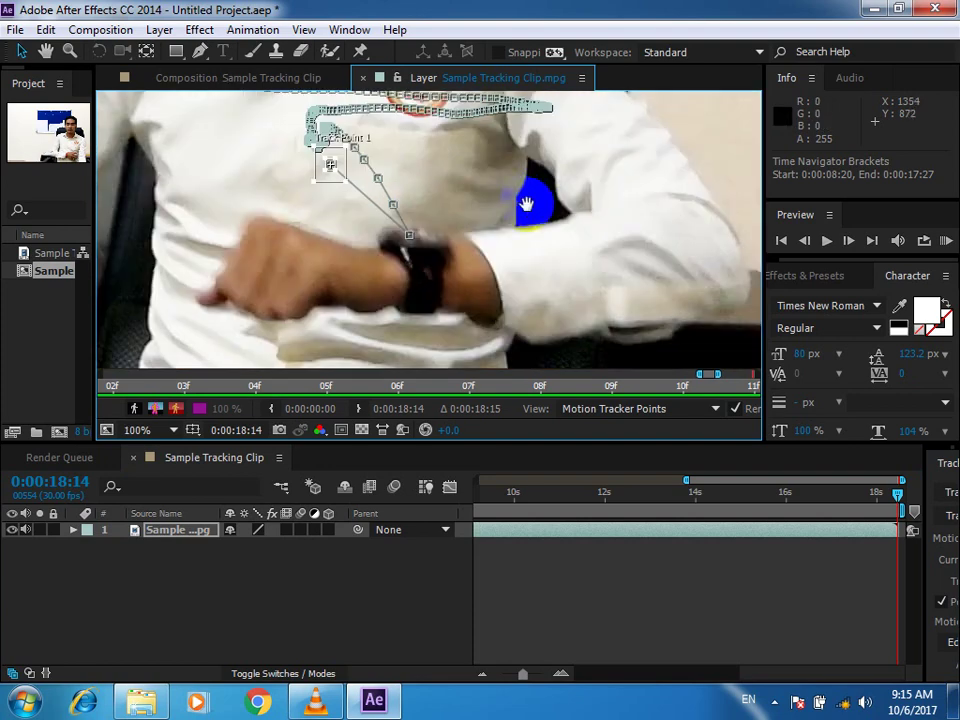
{"action": "left_click_drag", "start_coordinate": [346, 168], "coordinate": [438, 270]}
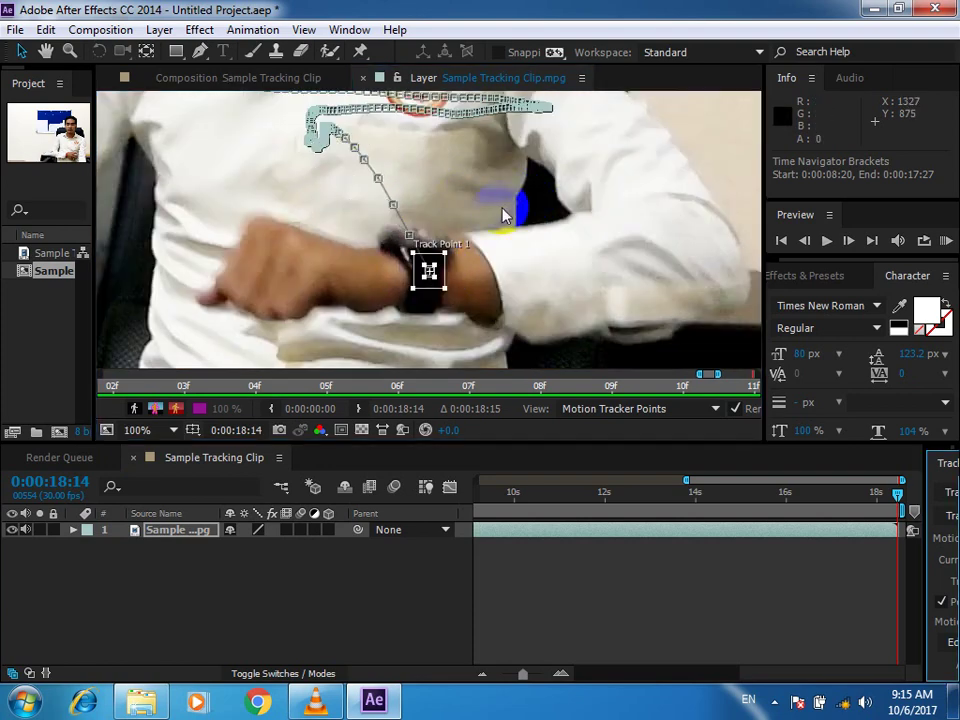
{"action": "key", "text": "comma"}
{"action": "key", "text": "comma"}
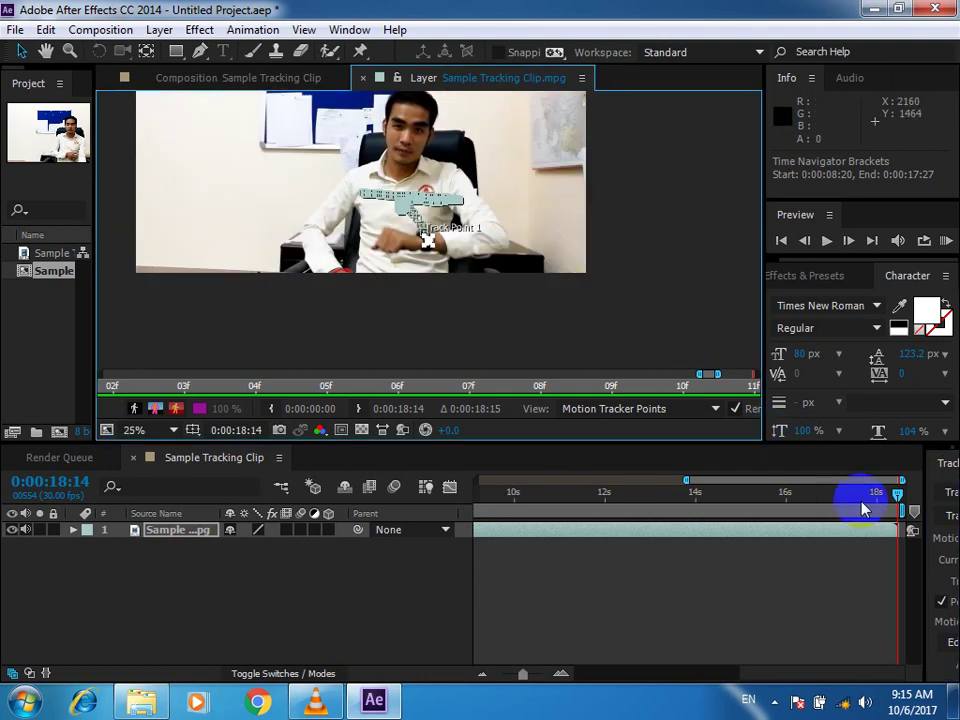
Scrub back to about 0:00:01:02 and zoom the Layer panel to 400% on the watch.
{"action": "left_click_drag", "start_coordinate": [900, 500], "coordinate": [610, 495]}
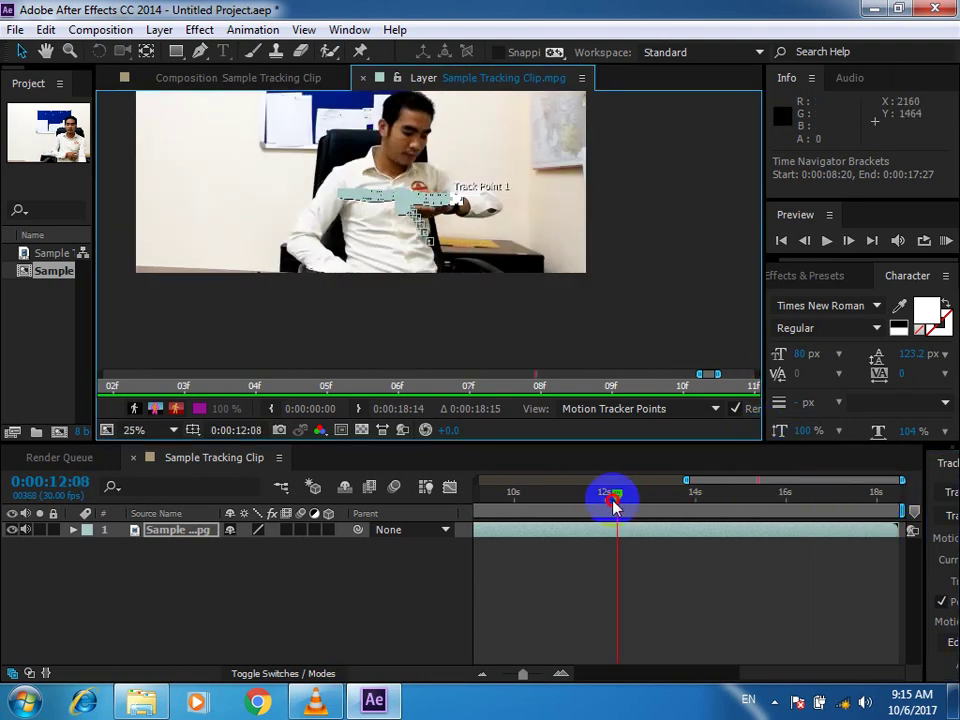
{"action": "left_click", "coordinate": [436, 263]}
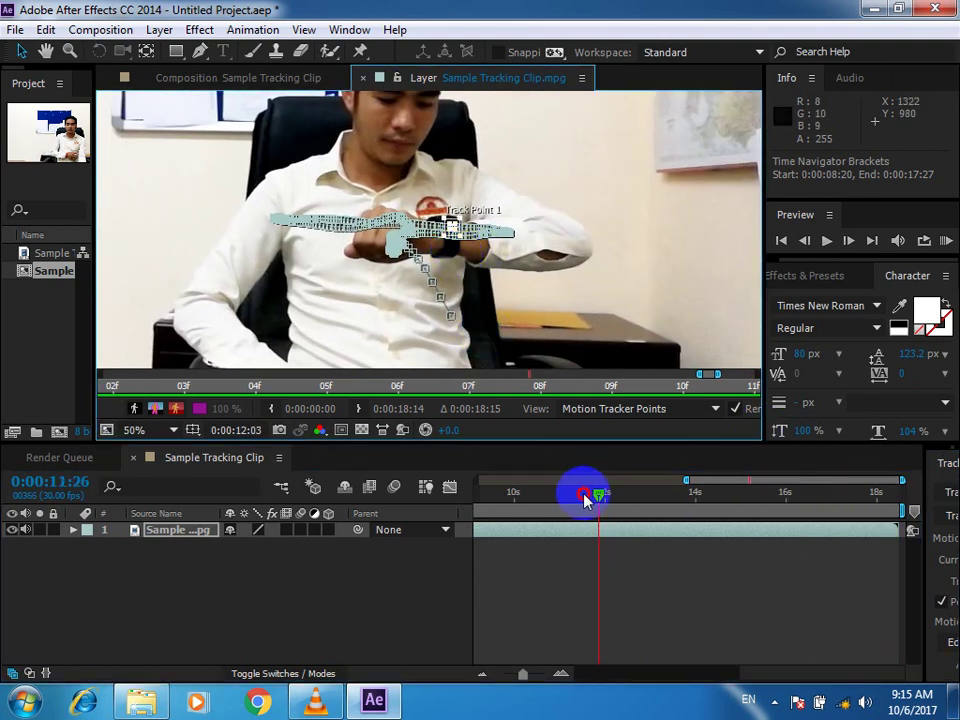
{"action": "left_click_drag", "start_coordinate": [585, 500], "coordinate": [491, 497]}
{"action": "left_click", "coordinate": [368, 269]}
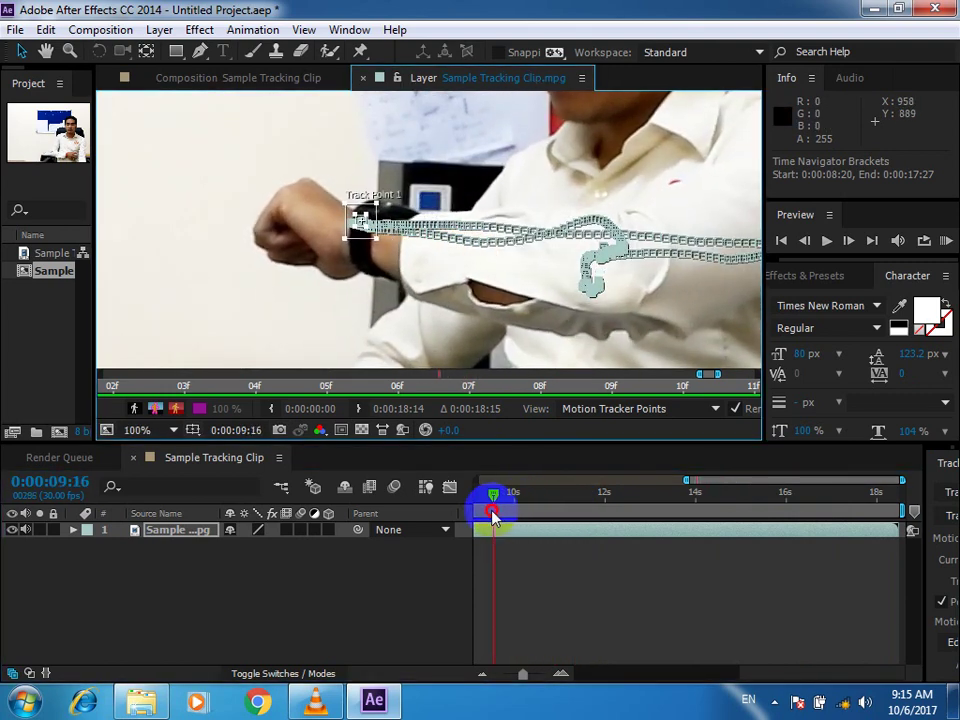
{"action": "left_click_drag", "start_coordinate": [590, 582], "coordinate": [874, 568]}
{"action": "mouse_move", "coordinate": [793, 497]}
{"action": "left_mouse_down"}
{"action": "mouse_move", "coordinate": [695, 507]}
{"action": "mouse_move", "coordinate": [581, 501]}
{"action": "left_mouse_up"}
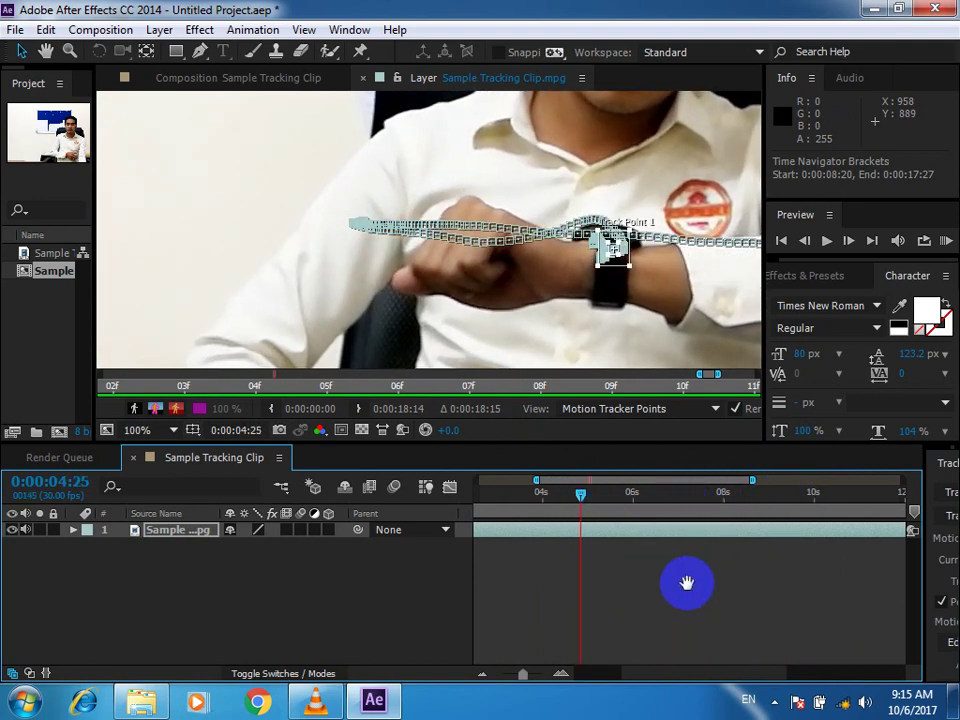
{"action": "left_click_drag", "start_coordinate": [686, 583], "coordinate": [812, 563]}
{"action": "left_click_drag", "start_coordinate": [699, 499], "coordinate": [538, 500]}
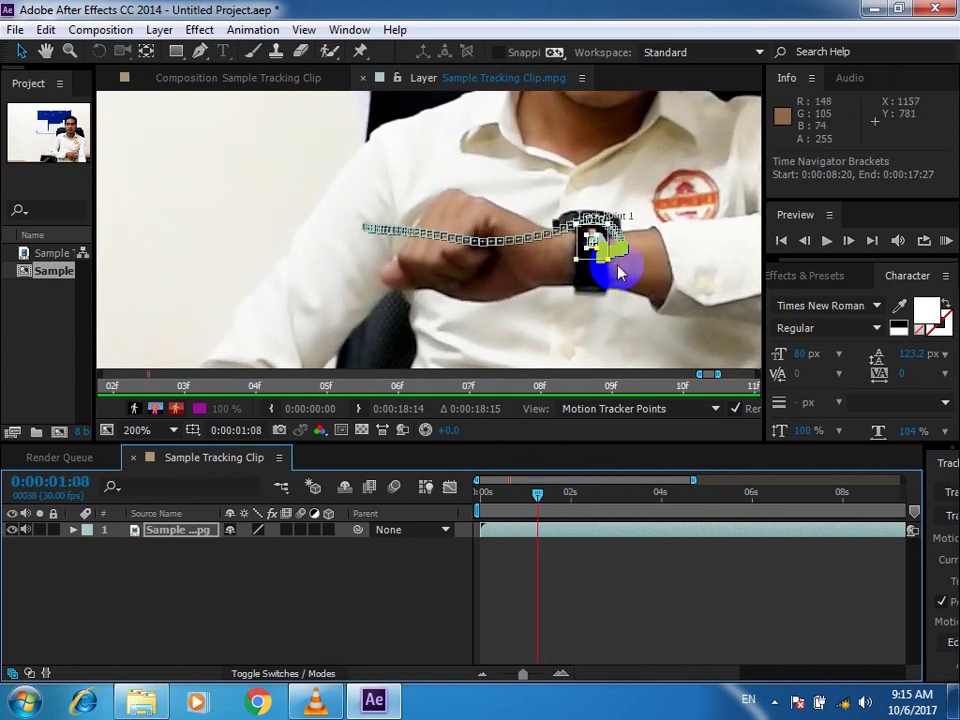
{"action": "scroll", "coordinate": [620, 272], "scroll_direction": "up", "scroll_amount": 2}
{"action": "mouse_move", "coordinate": [545, 503]}
{"action": "left_mouse_down"}
{"action": "mouse_move", "coordinate": [522, 503]}
{"action": "mouse_move", "coordinate": [531, 499]}
{"action": "left_mouse_up"}
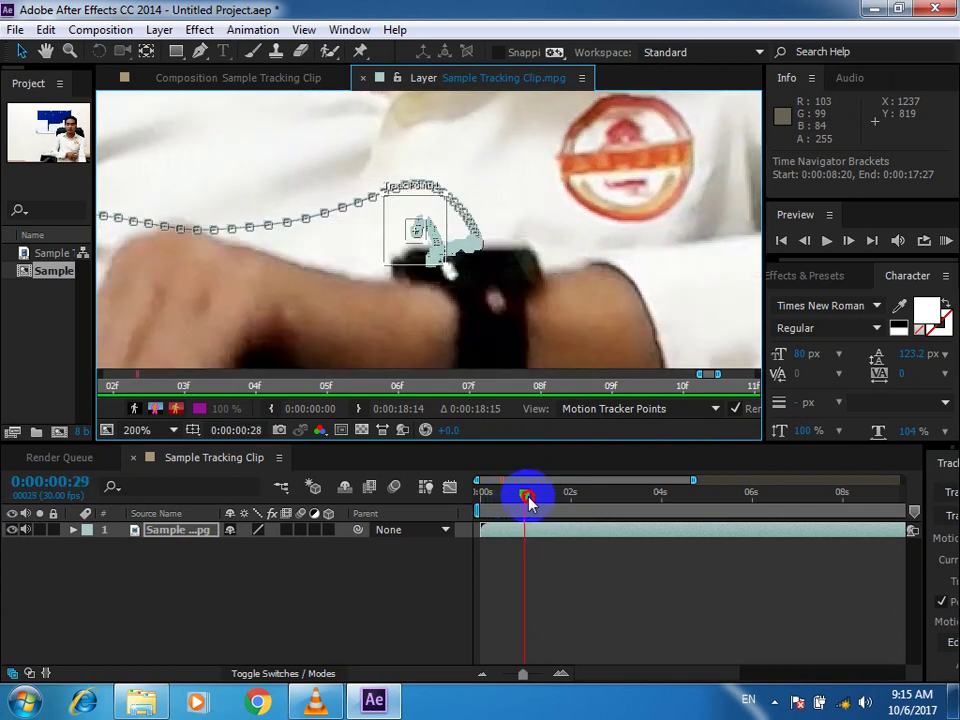
Go to frame 0:00:00:25 and nudge Track Point 1's feature region up onto the watch.
{"action": "scroll", "coordinate": [525, 268], "scroll_direction": "up", "scroll_amount": 1}
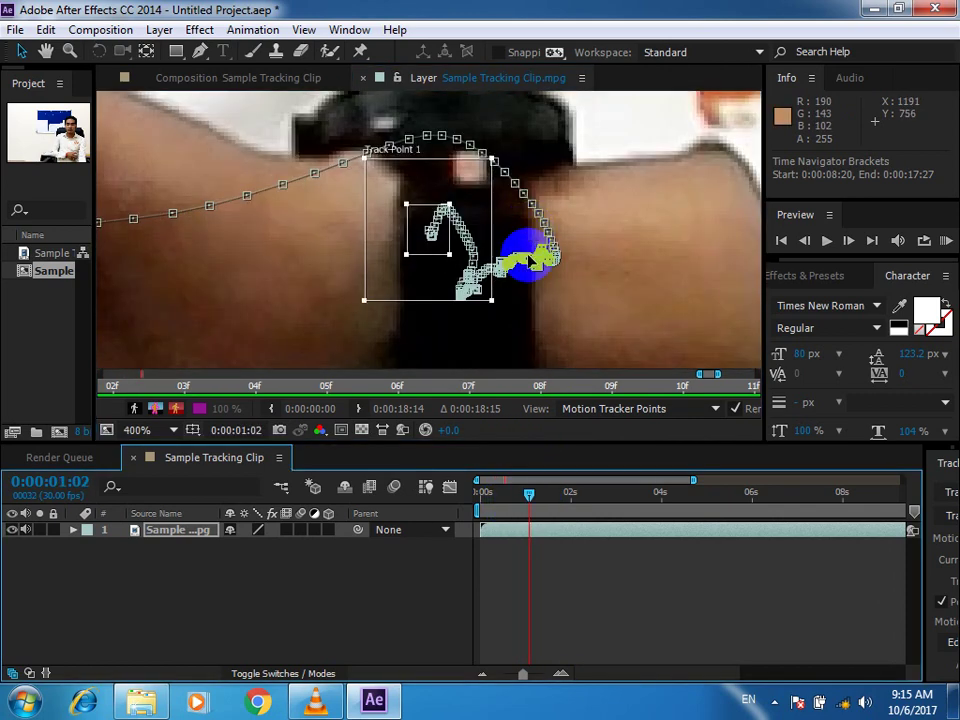
{"action": "mouse_move", "coordinate": [531, 499]}
{"action": "left_mouse_down"}
{"action": "mouse_move", "coordinate": [522, 503]}
{"action": "mouse_move", "coordinate": [545, 498]}
{"action": "left_mouse_up"}
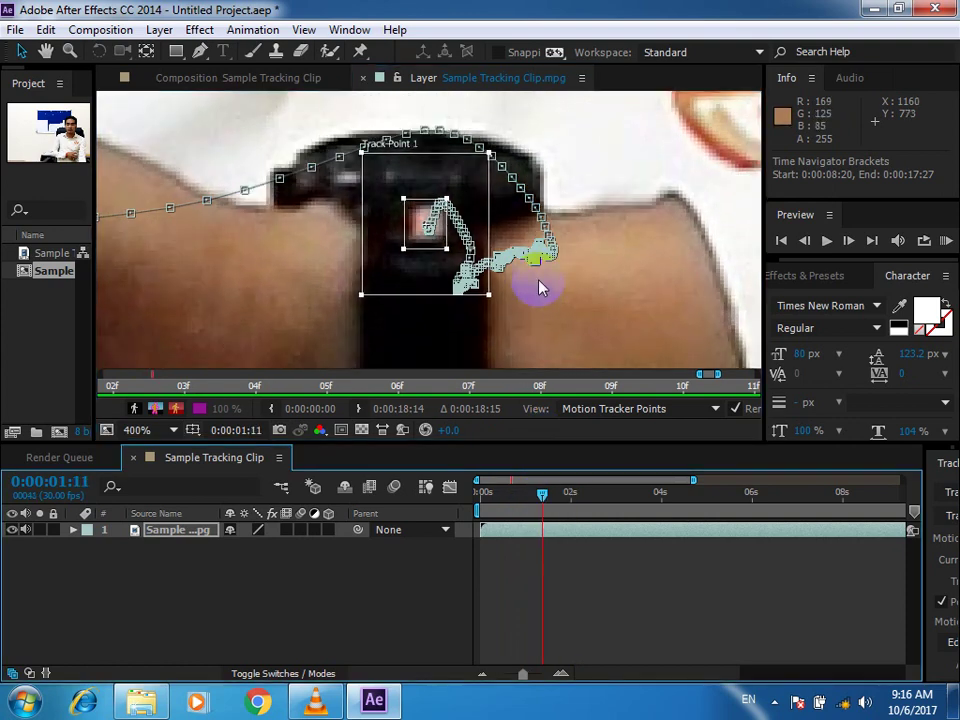
{"action": "key", "text": "period"}
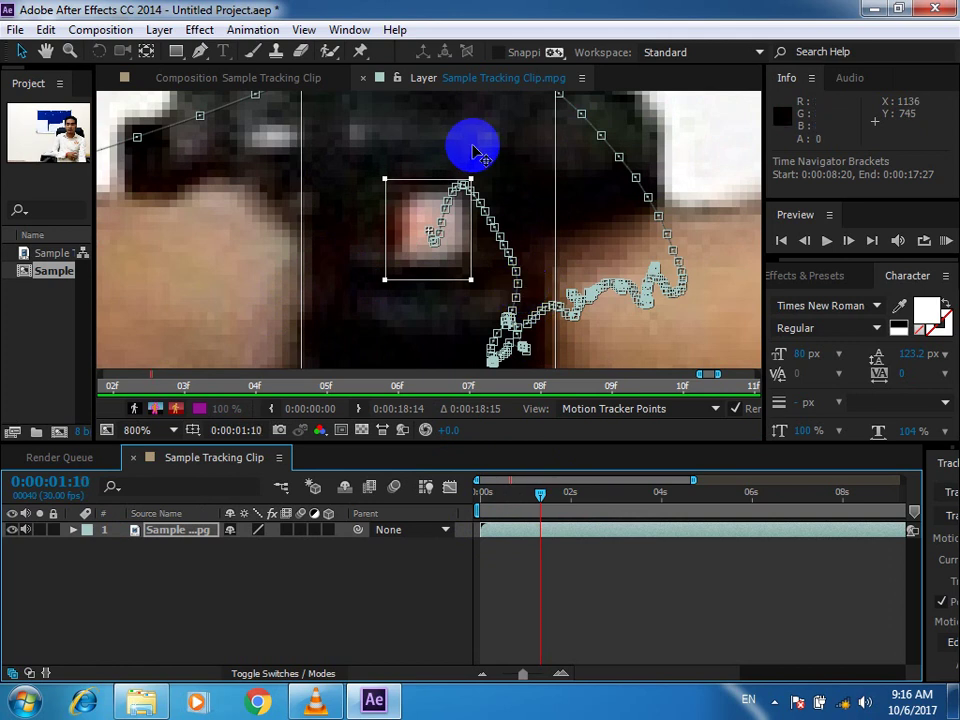
{"action": "left_click_drag", "start_coordinate": [460, 236], "coordinate": [462, 214]}
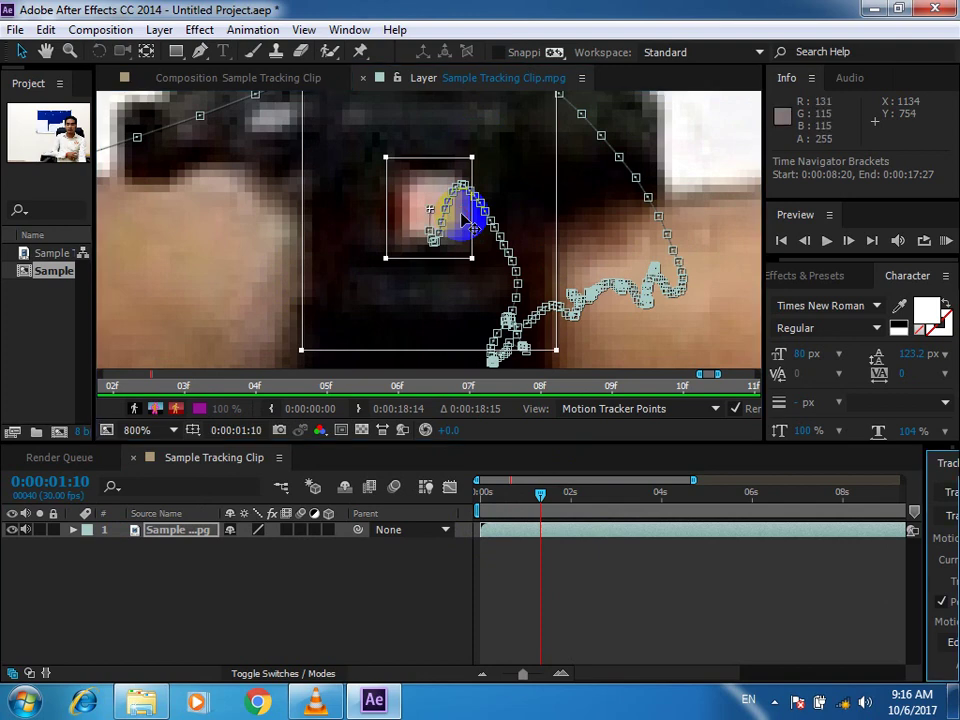
{"action": "scroll", "coordinate": [462, 220], "scroll_direction": "down", "scroll_amount": 1}
Step back frame by frame, dragging Track Point 1 back onto the watch on each frame.
{"action": "key", "text": "Page_Up"}
{"action": "left_click_drag", "start_coordinate": [462, 212], "coordinate": [462, 202]}
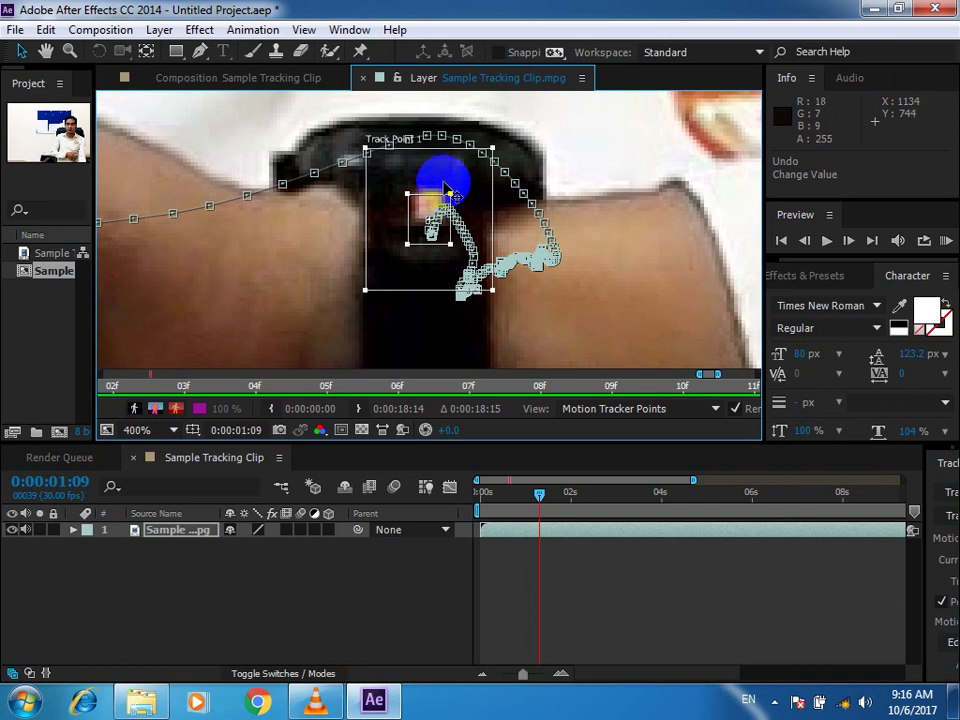
{"action": "left_click_drag", "start_coordinate": [446, 180], "coordinate": [446, 168]}
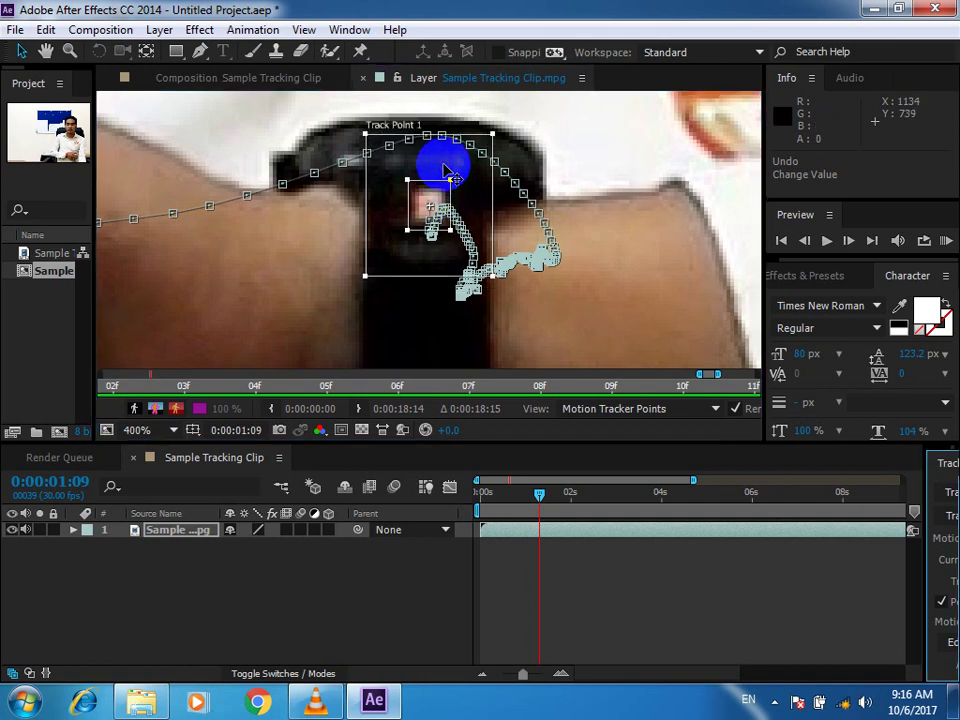
{"action": "key", "text": "Page_Up"}
{"action": "key", "text": "Page_Up"}
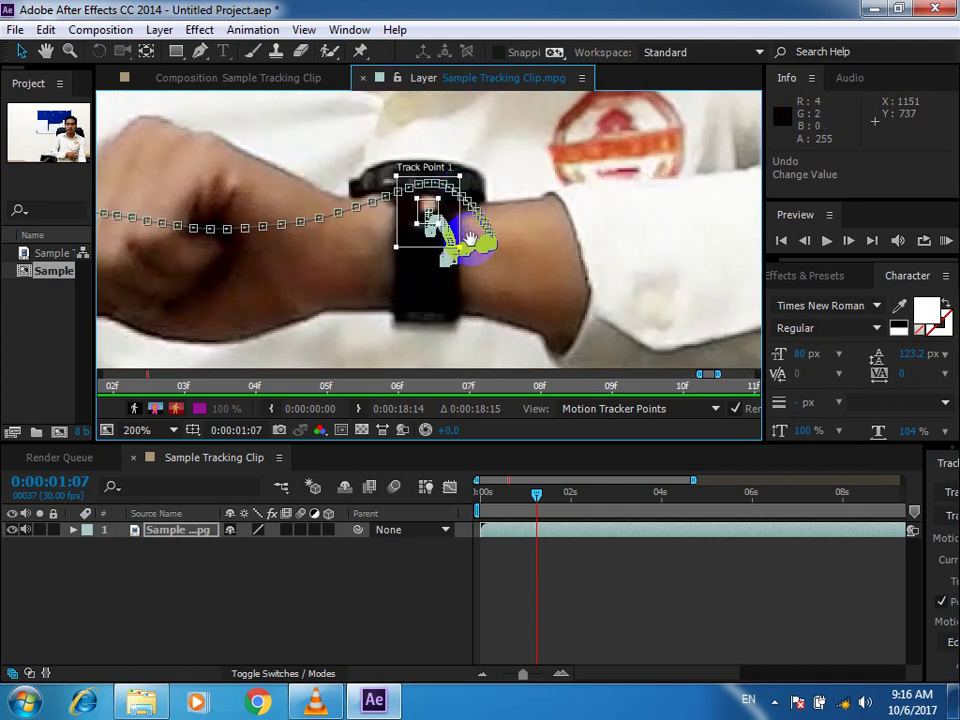
{"action": "mouse_move", "coordinate": [478, 205]}
{"action": "left_mouse_down"}
{"action": "mouse_move", "coordinate": [464, 254]}
{"action": "mouse_move", "coordinate": [473, 191]}
{"action": "left_mouse_up"}
{"action": "key", "text": "Page_Up"}
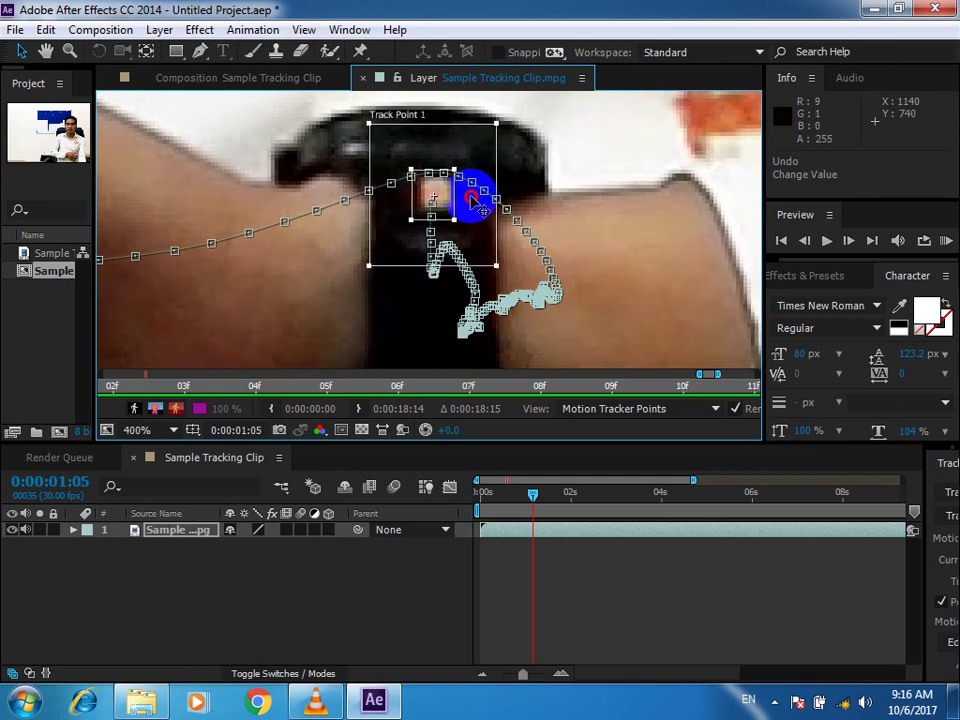
{"action": "key", "text": "Page_Up"}
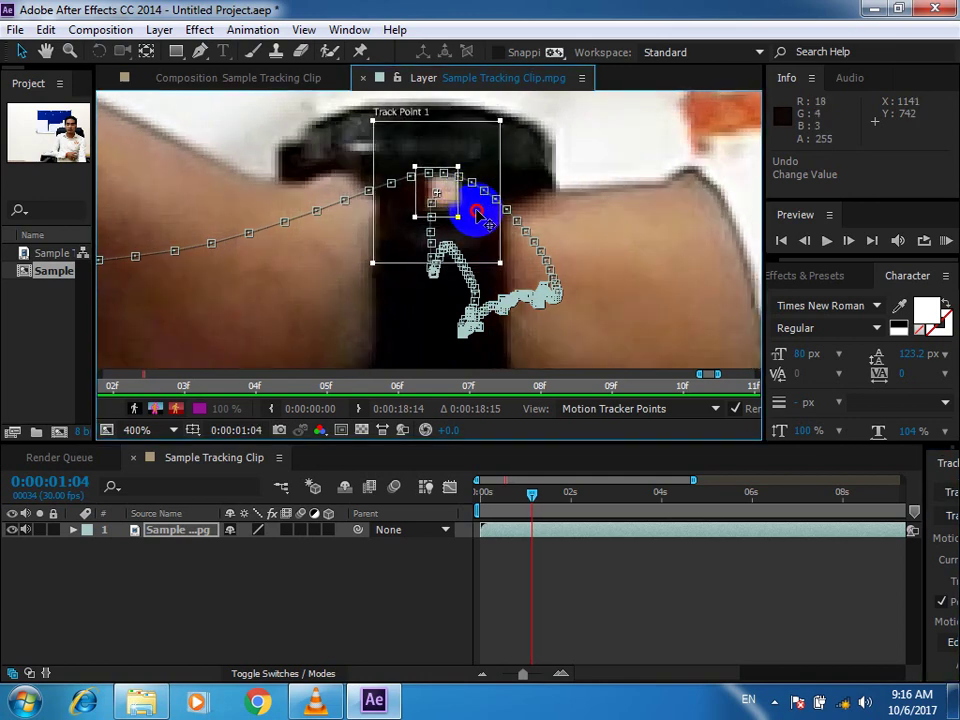
{"action": "mouse_move", "coordinate": [482, 208]}
{"action": "left_mouse_down"}
{"action": "mouse_move", "coordinate": [512, 228]}
{"action": "mouse_move", "coordinate": [518, 248]}
{"action": "left_mouse_up"}
{"action": "key", "text": "Page_Up"}
{"action": "key", "text": "Page_Up"}
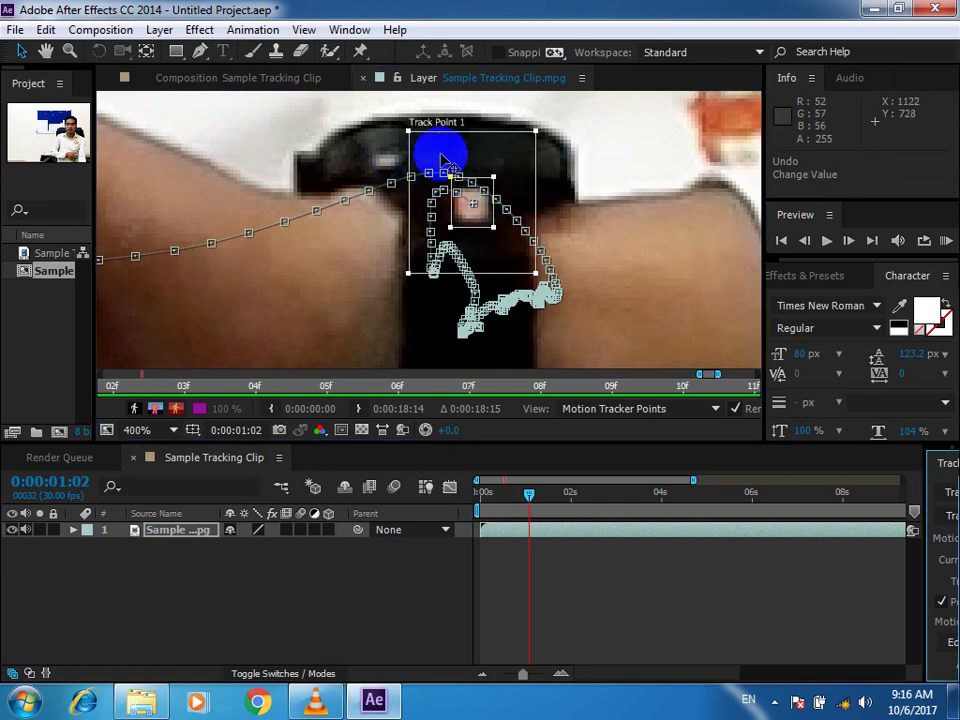
{"action": "key", "text": "Page_Up"}
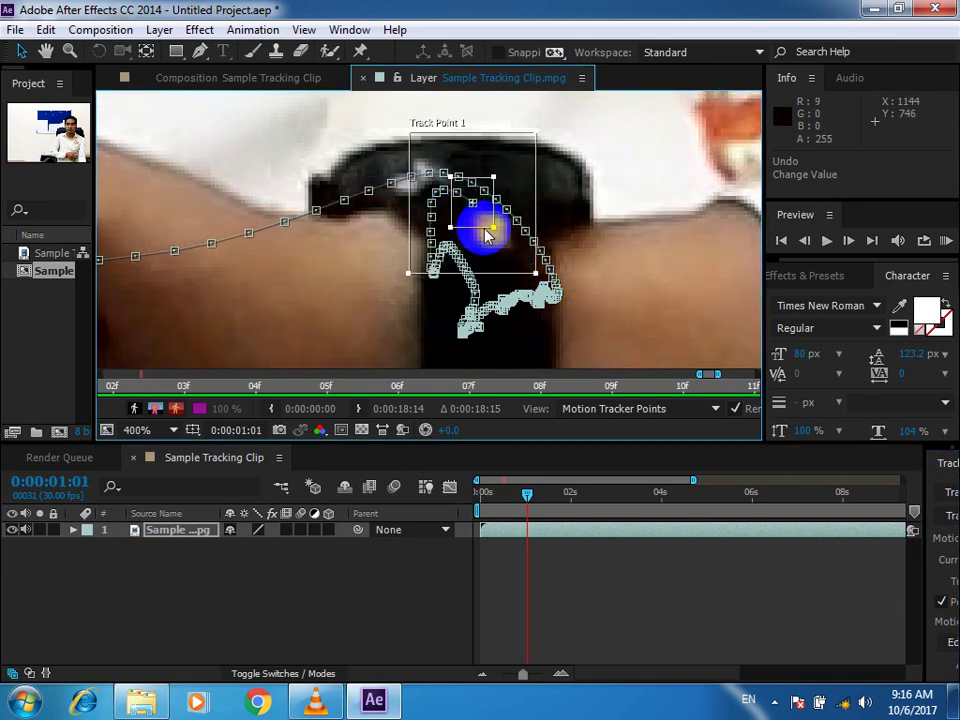
{"action": "mouse_move", "coordinate": [500, 247]}
{"action": "left_mouse_down"}
{"action": "mouse_move", "coordinate": [517, 269]}
{"action": "mouse_move", "coordinate": [417, 245]}
{"action": "left_mouse_up"}
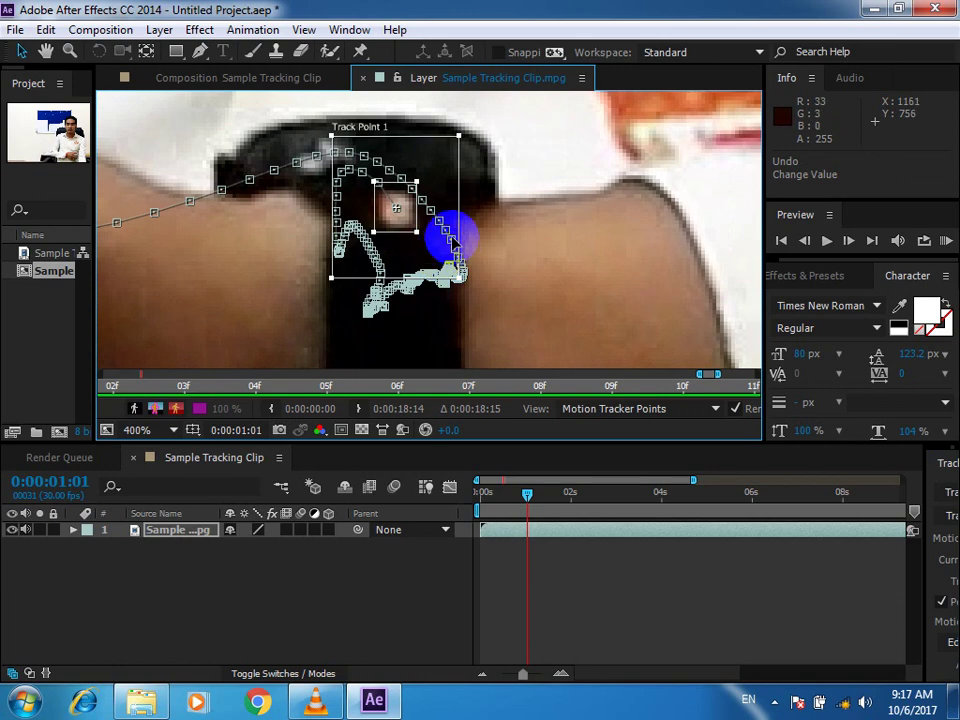
Keep correcting Track Point 1 on the watch through frames 28, 27 and 26.
{"action": "key", "text": "Page_Up"}
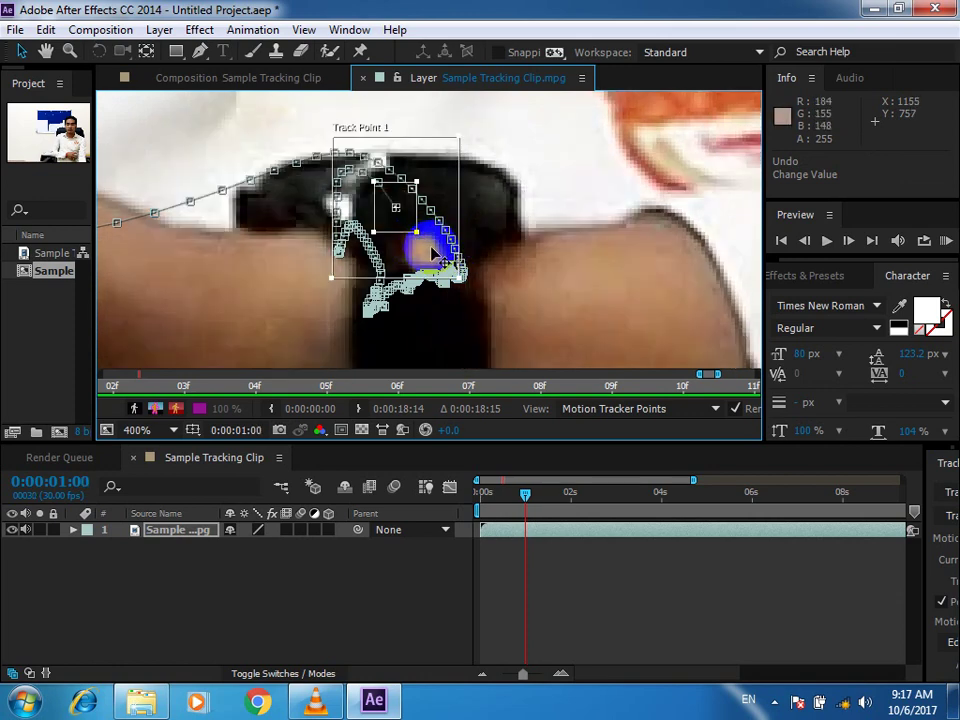
{"action": "left_click_drag", "start_coordinate": [432, 253], "coordinate": [493, 346]}
{"action": "key", "text": "Page_Up"}
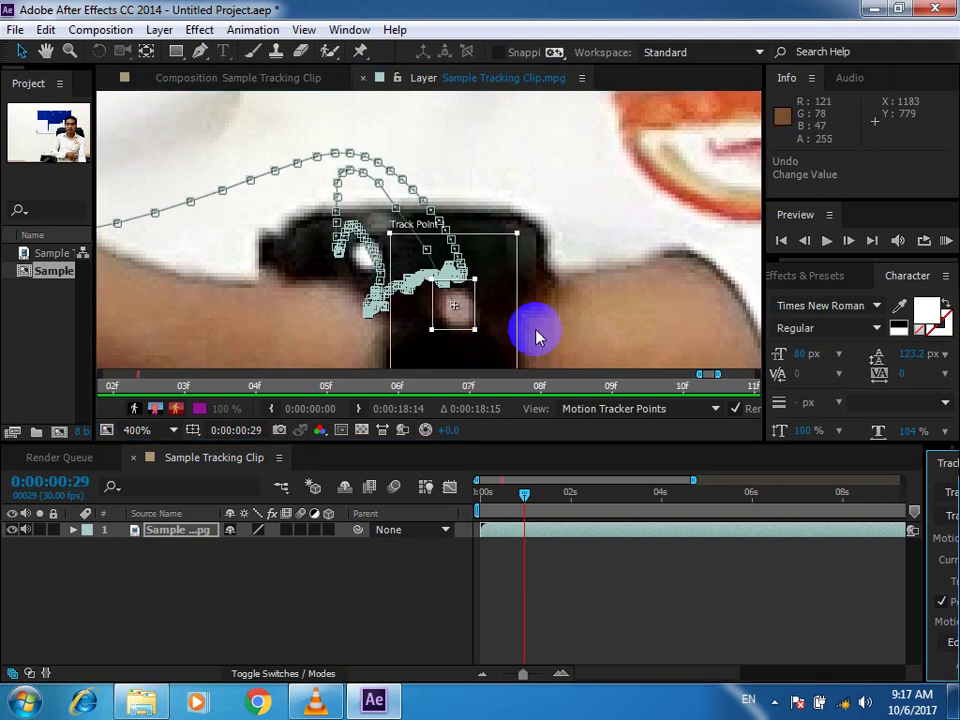
{"action": "key", "text": "Page_Up"}
{"action": "mouse_move", "coordinate": [475, 240]}
{"action": "left_mouse_down"}
{"action": "mouse_move", "coordinate": [530, 318]}
{"action": "mouse_move", "coordinate": [525, 262]}
{"action": "mouse_move", "coordinate": [500, 210]}
{"action": "left_mouse_up"}
{"action": "key", "text": "Page_Up"}
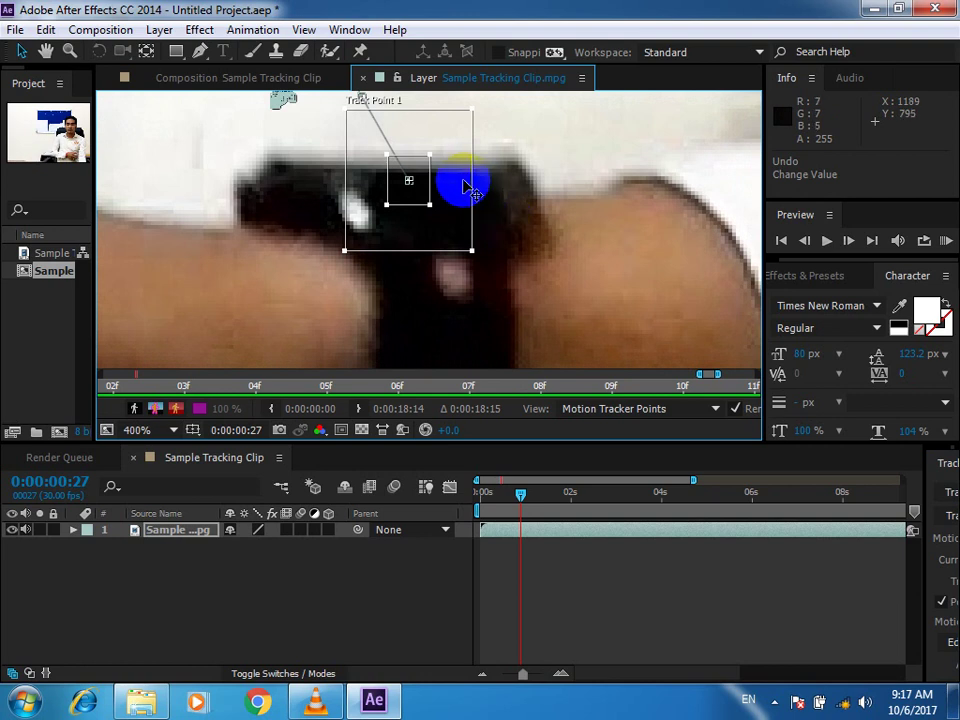
{"action": "key", "text": "Page_Up"}
{"action": "mouse_move", "coordinate": [470, 190]}
{"action": "left_mouse_down"}
{"action": "mouse_move", "coordinate": [510, 287]}
{"action": "mouse_move", "coordinate": [486, 167]}
{"action": "left_mouse_up"}
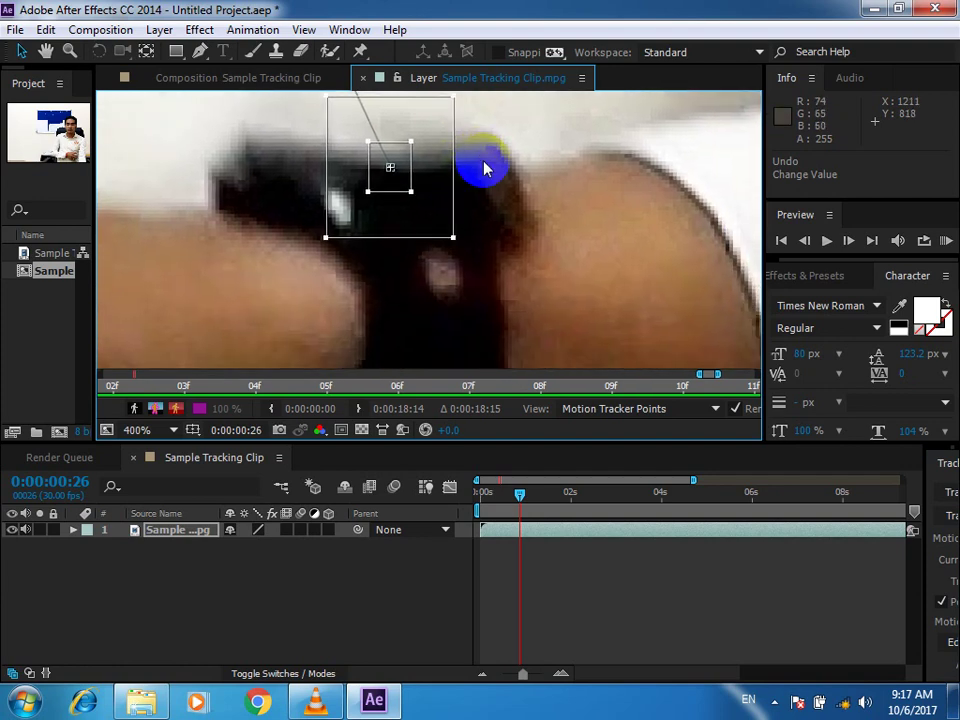
{"action": "left_click_drag", "start_coordinate": [454, 242], "coordinate": [490, 288]}
Zoom the view to 200% and realign Track Point 1 on frames 25 down to 20.
{"action": "key", "text": "comma"}
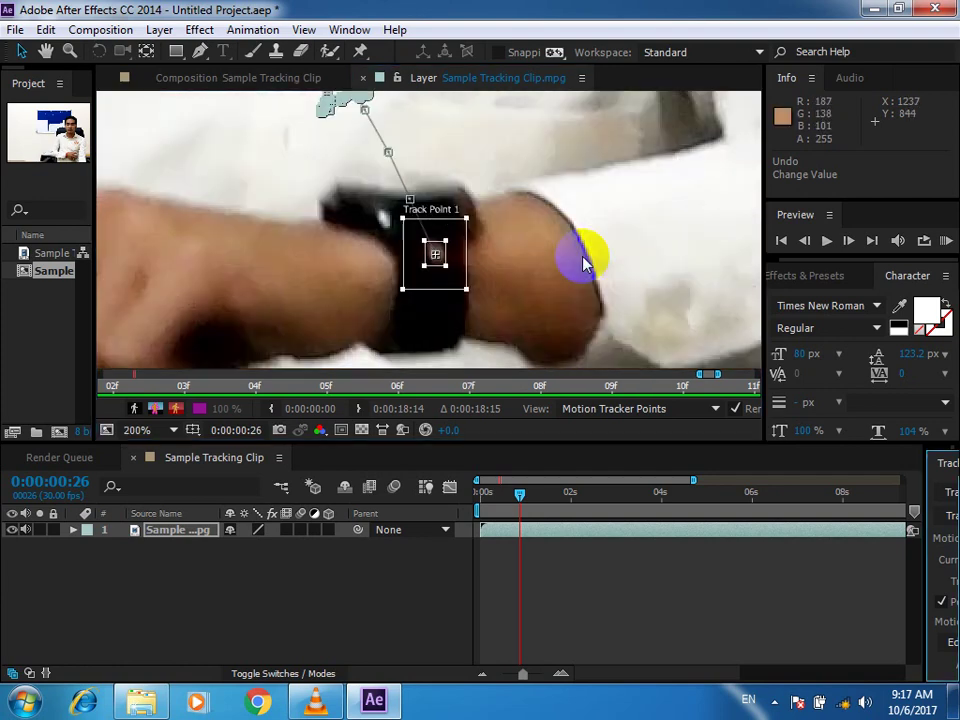
{"action": "left_click_drag", "start_coordinate": [583, 257], "coordinate": [568, 240]}
{"action": "key", "text": "Page_Up"}
{"action": "left_click_drag", "start_coordinate": [489, 223], "coordinate": [434, 161]}
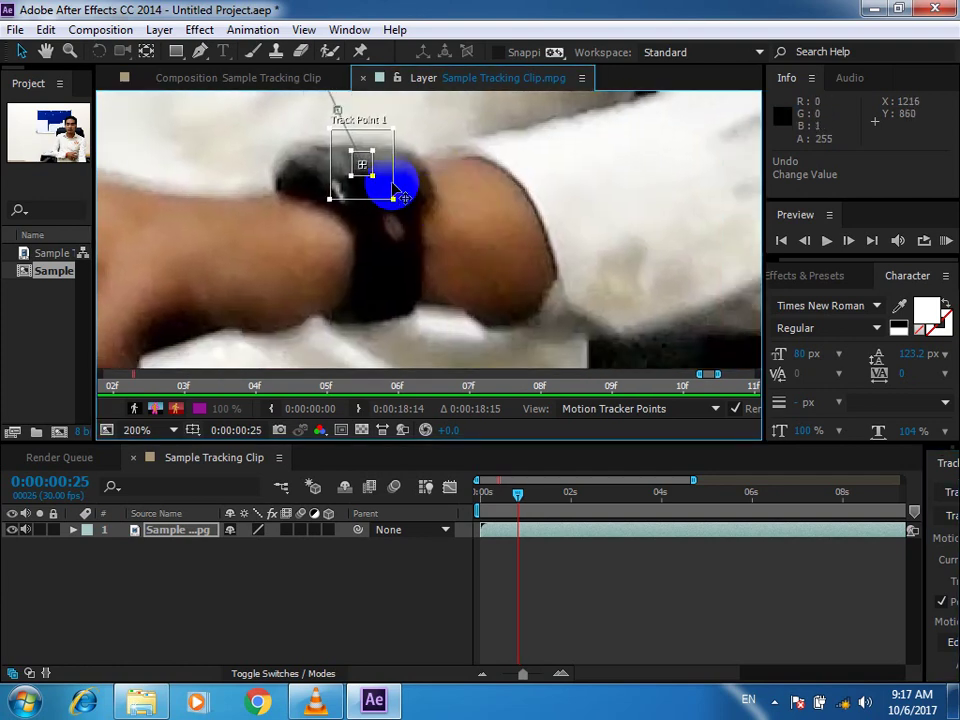
{"action": "left_click_drag", "start_coordinate": [386, 189], "coordinate": [437, 267]}
{"action": "key", "text": "Page_Up"}
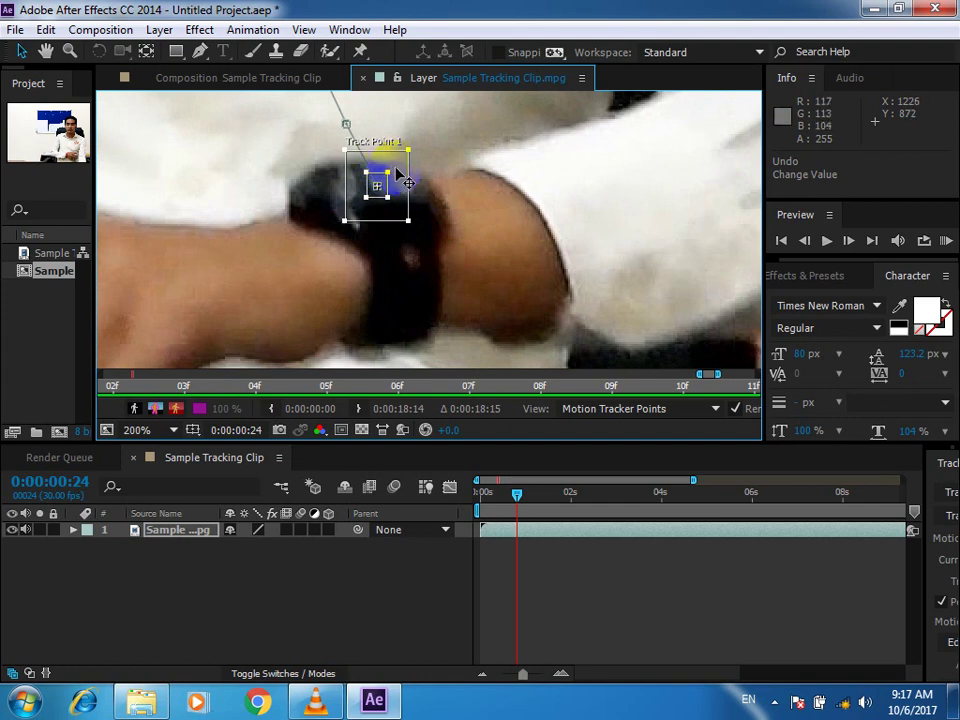
{"action": "mouse_move", "coordinate": [401, 179]}
{"action": "left_mouse_down"}
{"action": "mouse_move", "coordinate": [433, 250]}
{"action": "mouse_move", "coordinate": [420, 195]}
{"action": "mouse_move", "coordinate": [450, 233]}
{"action": "mouse_move", "coordinate": [487, 312]}
{"action": "left_mouse_up"}
{"action": "key", "text": "Page_Up"}
{"action": "key", "text": "Page_Up"}
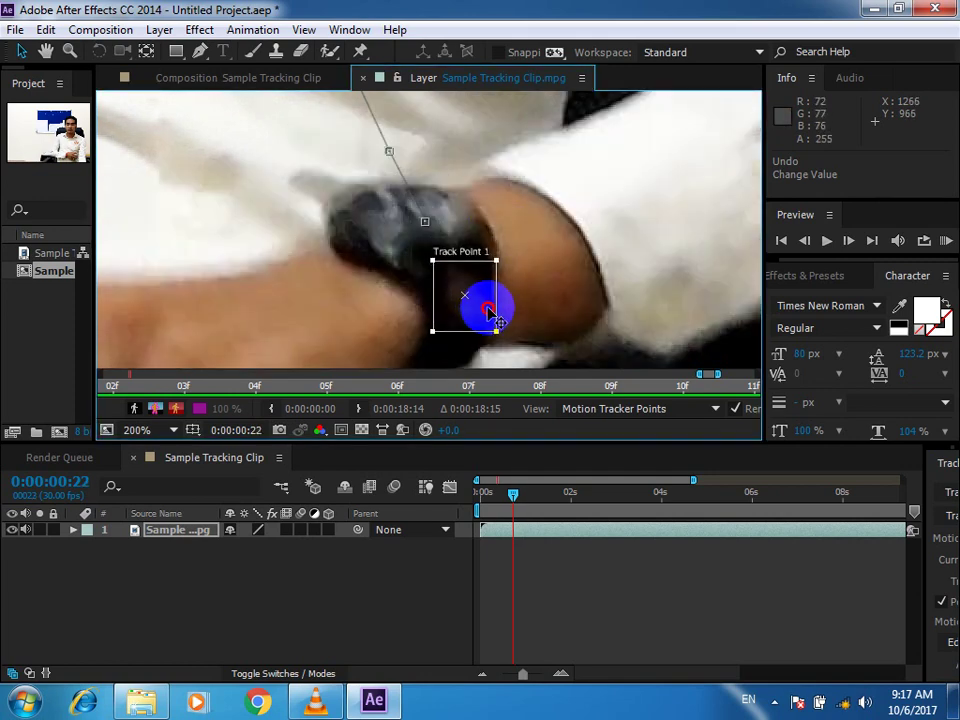
{"action": "key", "text": "Page_Up"}
{"action": "mouse_move", "coordinate": [488, 312]}
{"action": "left_mouse_down"}
{"action": "mouse_move", "coordinate": [460, 225]}
{"action": "mouse_move", "coordinate": [500, 272]}
{"action": "left_mouse_up"}
{"action": "key", "text": "Page_Up"}
{"action": "scroll", "coordinate": [537, 248], "scroll_direction": "down", "scroll_amount": 1}
Scrub to 0:00:01:01, then preview the clip and stop at 0:00:04:01.
{"action": "left_click", "coordinate": [635, 593]}
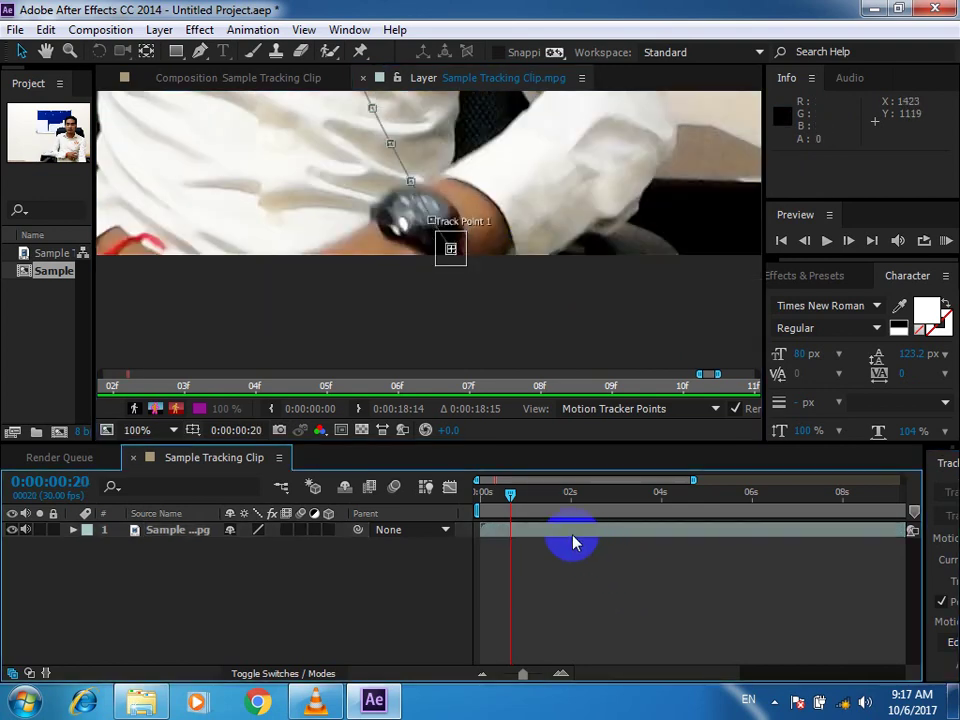
{"action": "mouse_move", "coordinate": [522, 500]}
{"action": "left_mouse_down"}
{"action": "mouse_move", "coordinate": [688, 496]}
{"action": "mouse_move", "coordinate": [555, 499]}
{"action": "left_mouse_up"}
{"action": "left_click", "coordinate": [546, 326]}
{"action": "scroll", "coordinate": [531, 167], "scroll_direction": "down", "scroll_amount": 1}
{"action": "scroll", "coordinate": [566, 222], "scroll_direction": "down", "scroll_amount": 1}
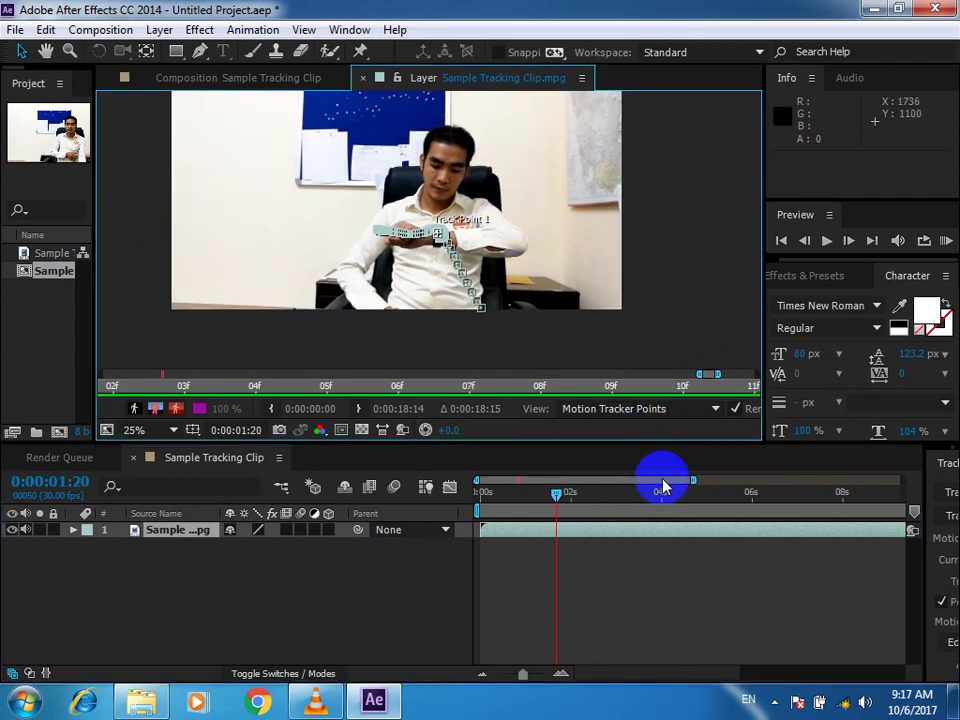
{"action": "left_click", "coordinate": [664, 583]}
{"action": "key", "text": "space"}
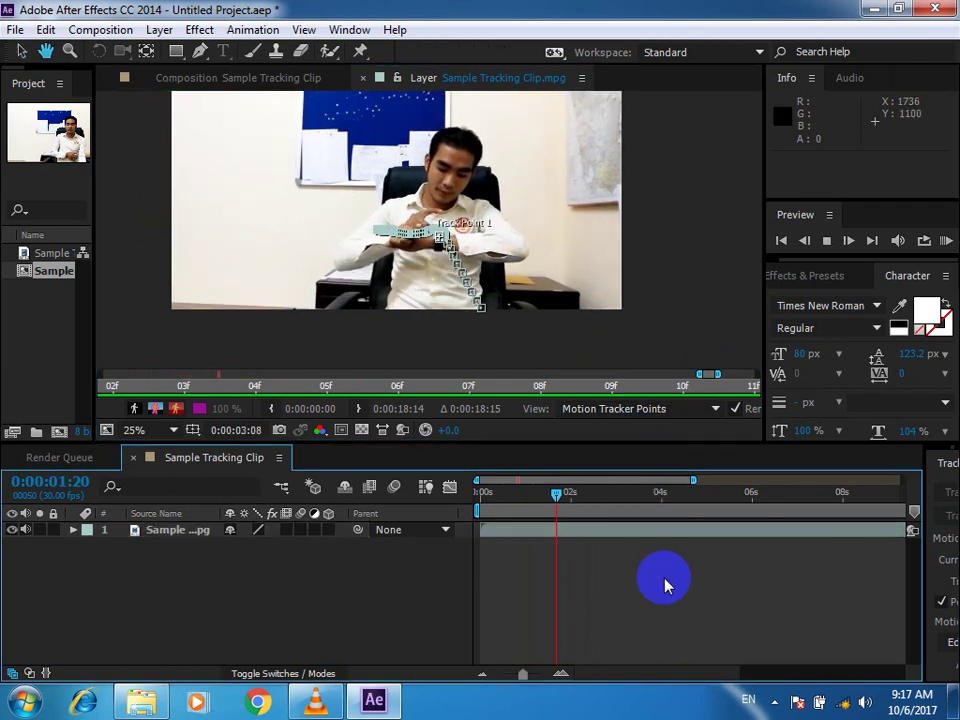
{"action": "key", "text": "space"}
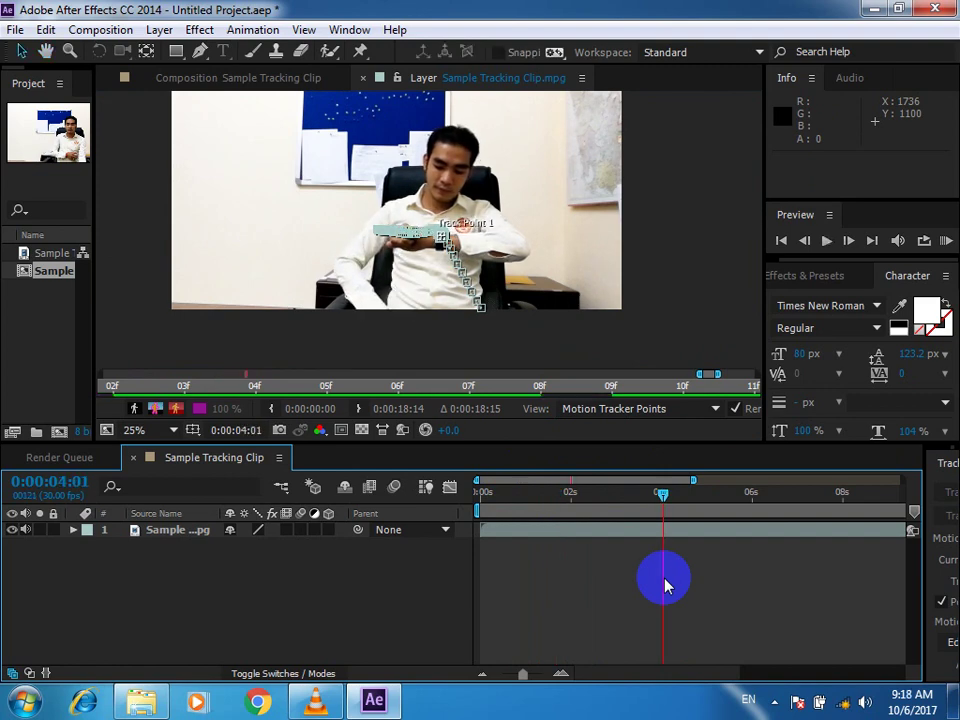
Play the VLC reference result from about 00:03 to see the ID-card HUD, then pause.
{"action": "left_click", "coordinate": [318, 705]}
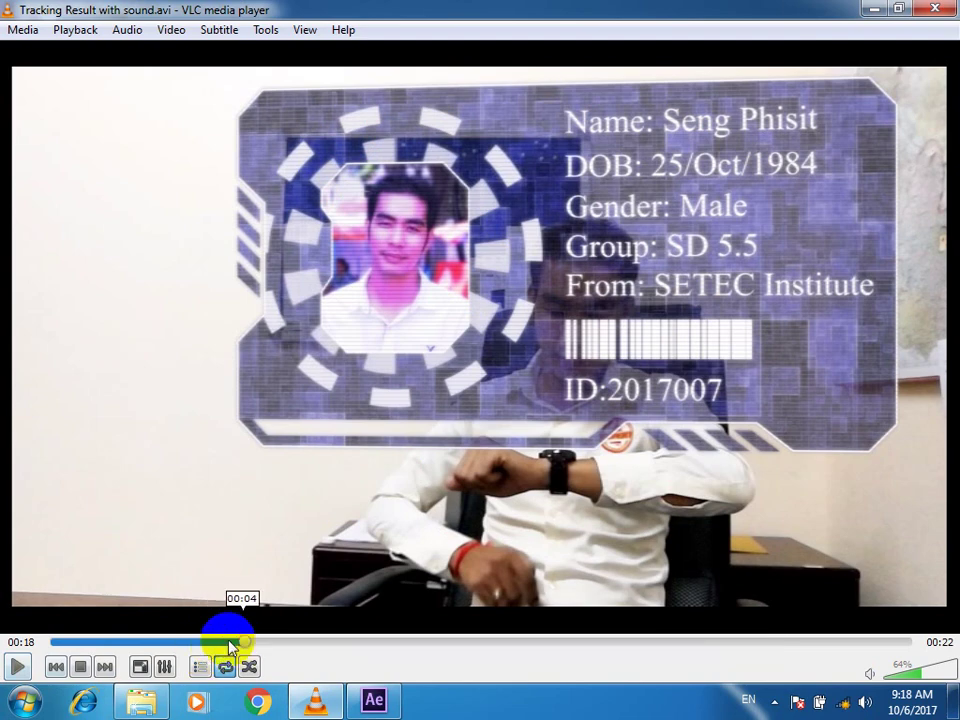
{"action": "left_click", "coordinate": [243, 641]}
{"action": "left_click", "coordinate": [4, 672]}
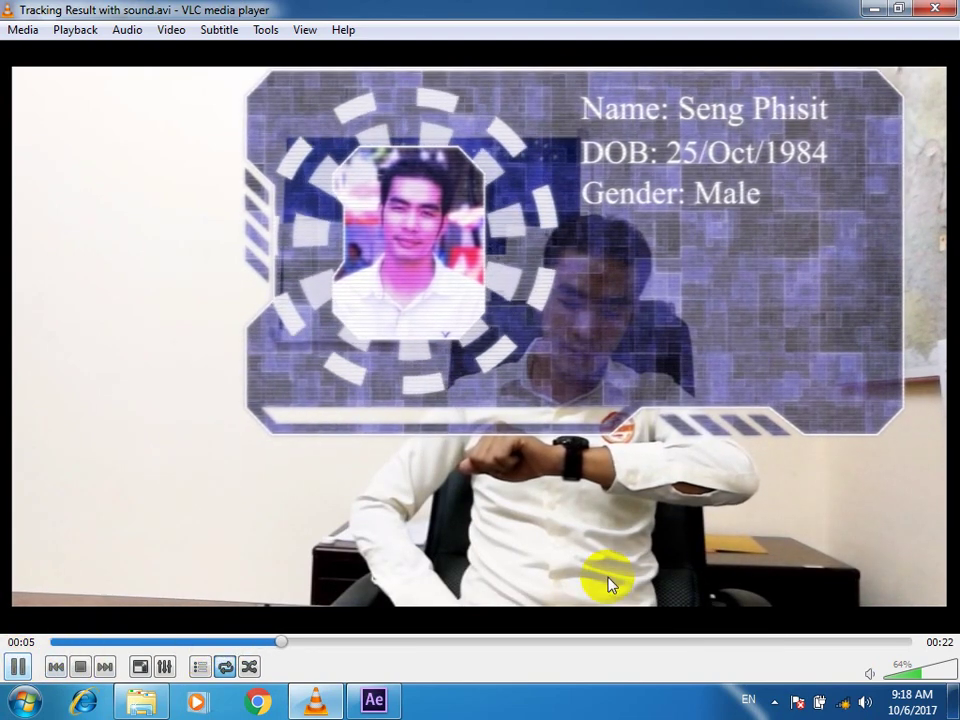
{"action": "left_click", "coordinate": [169, 641]}
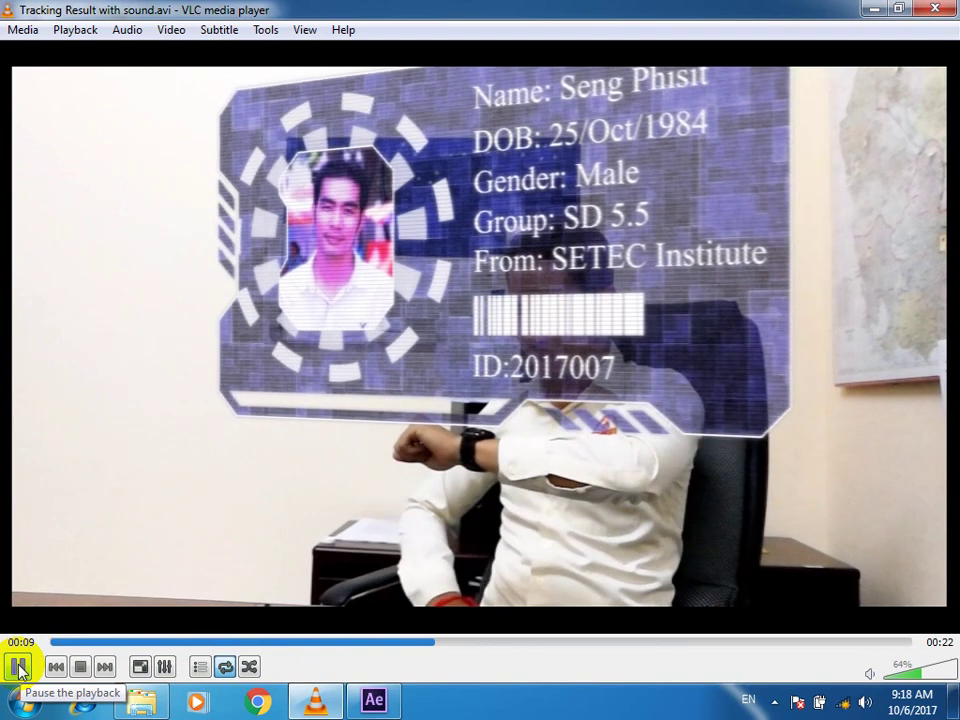
{"action": "left_click", "coordinate": [20, 668]}
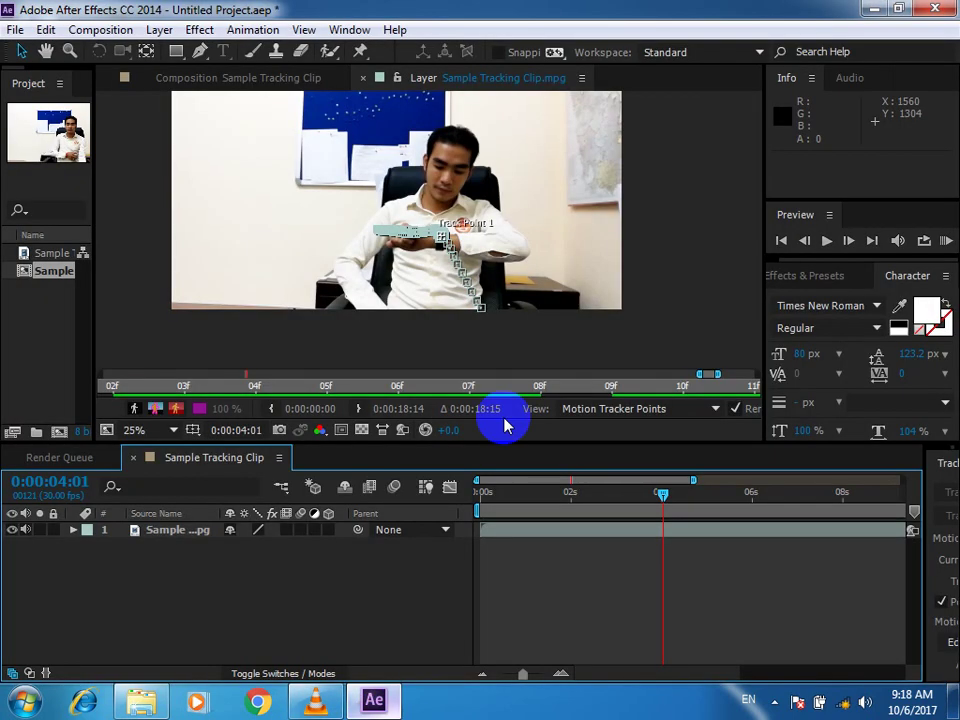
Set the time to 0:00:03:19 and hide the Parent column in the timeline.
{"action": "left_click_drag", "start_coordinate": [651, 500], "coordinate": [645, 497]}
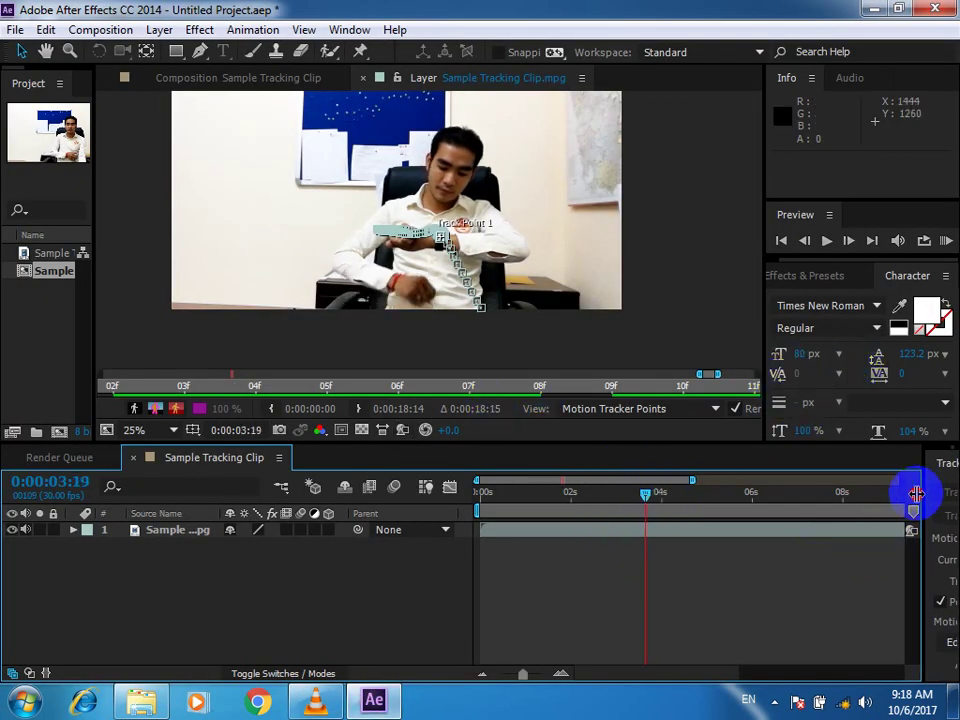
{"action": "left_click_drag", "start_coordinate": [920, 500], "coordinate": [781, 498]}
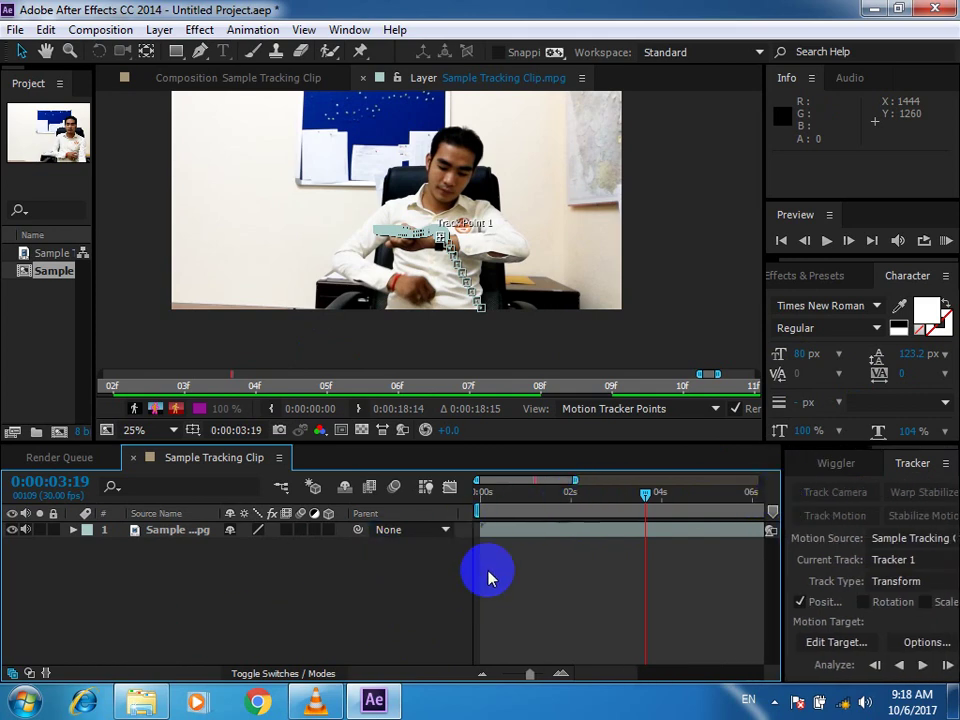
{"action": "right_click", "coordinate": [397, 513]}
{"action": "left_click", "coordinate": [418, 527]}
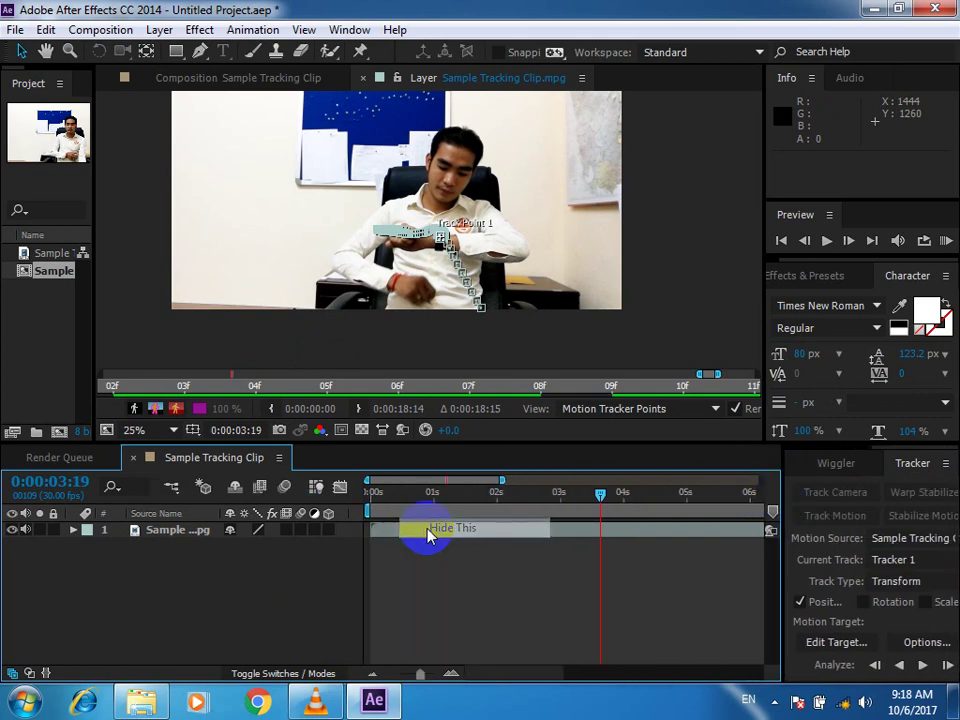
Add a new Null Object layer and select Null 1.
{"action": "right_click", "coordinate": [393, 570]}
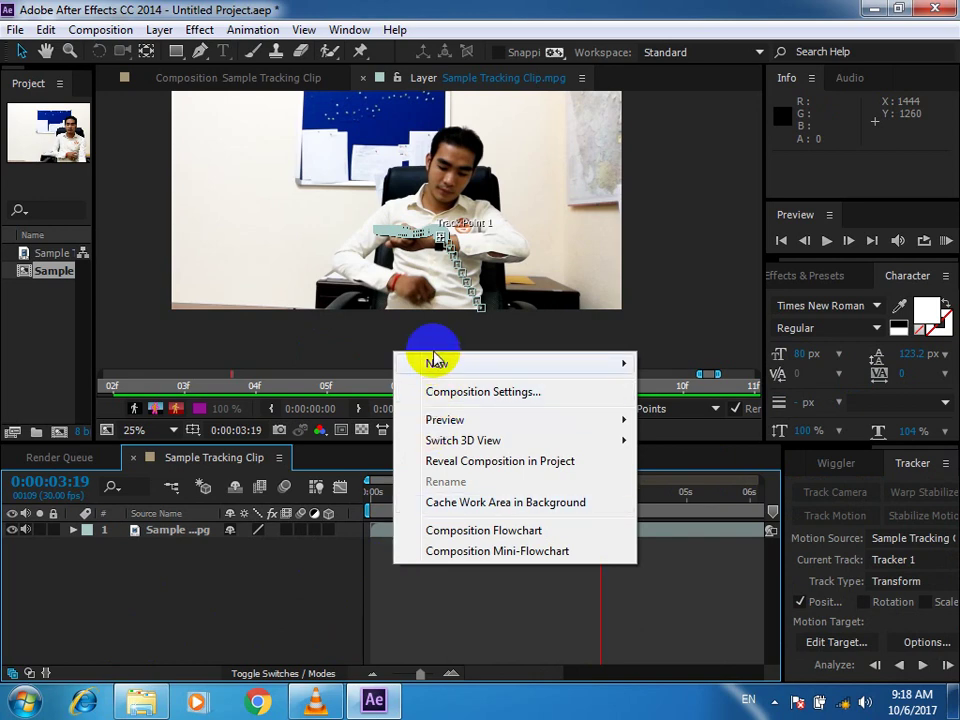
{"action": "mouse_move", "coordinate": [636, 364]}
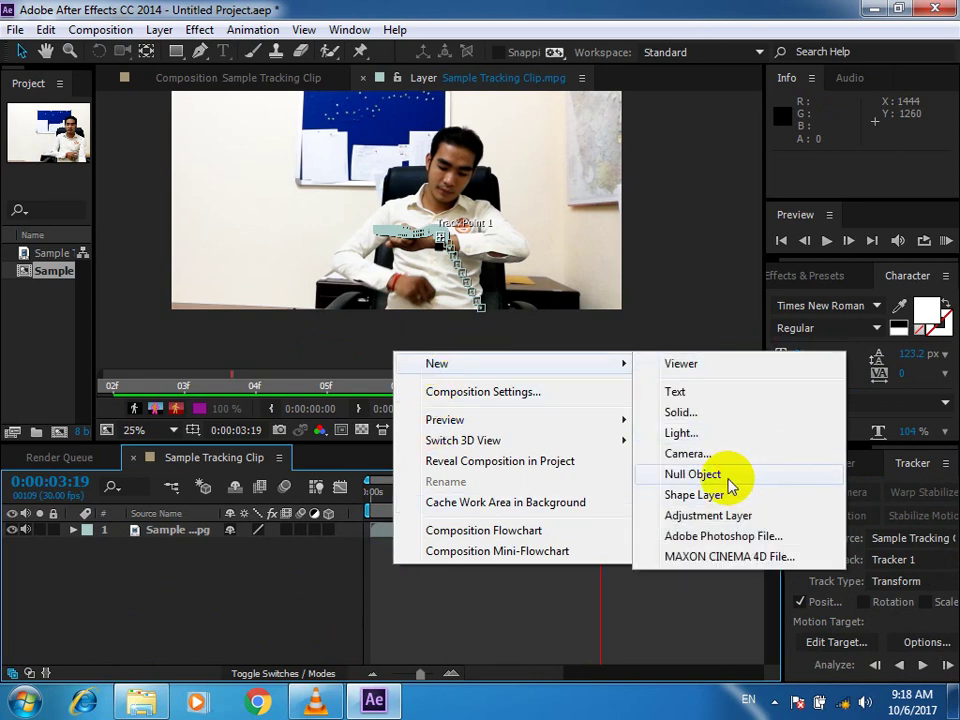
{"action": "left_click", "coordinate": [691, 476]}
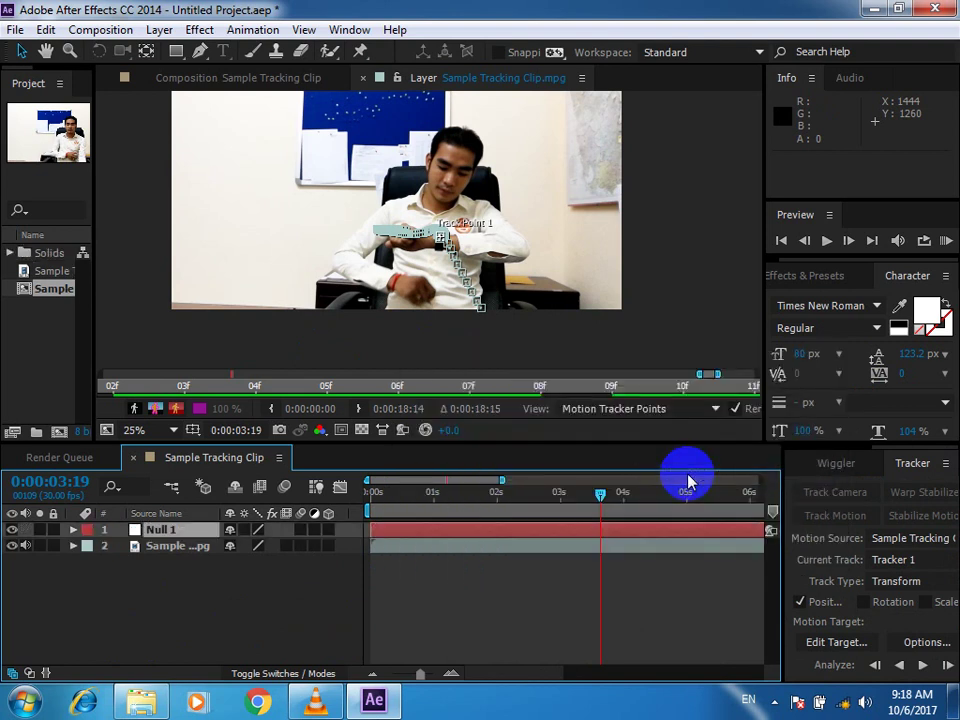
{"action": "left_click", "coordinate": [626, 580]}
{"action": "left_click", "coordinate": [479, 533]}
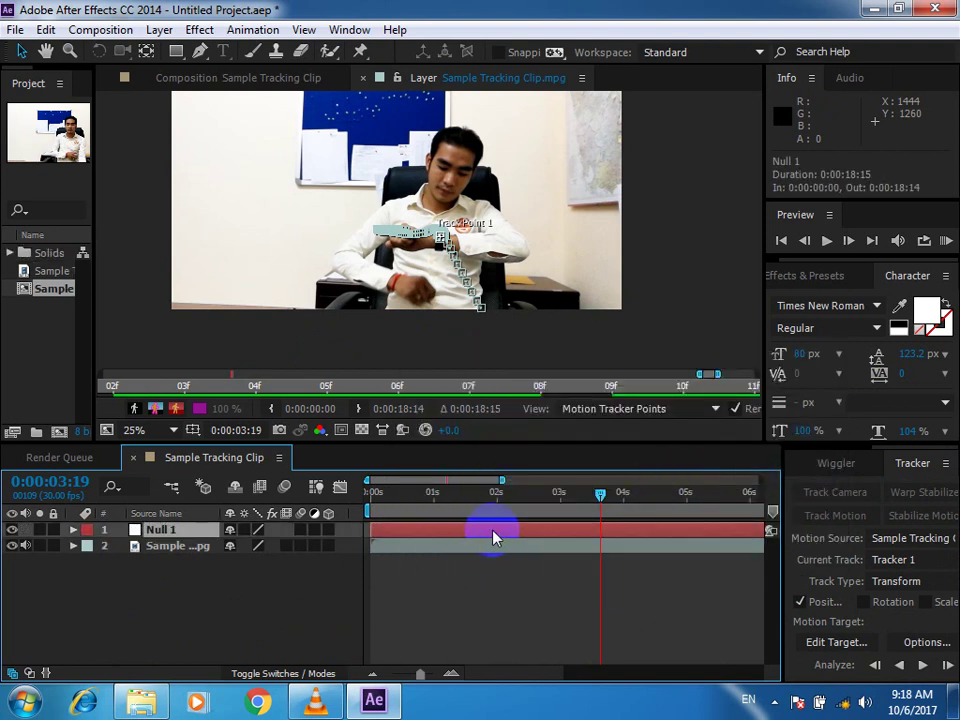
{"action": "left_click_drag", "start_coordinate": [816, 444], "coordinate": [814, 389]}
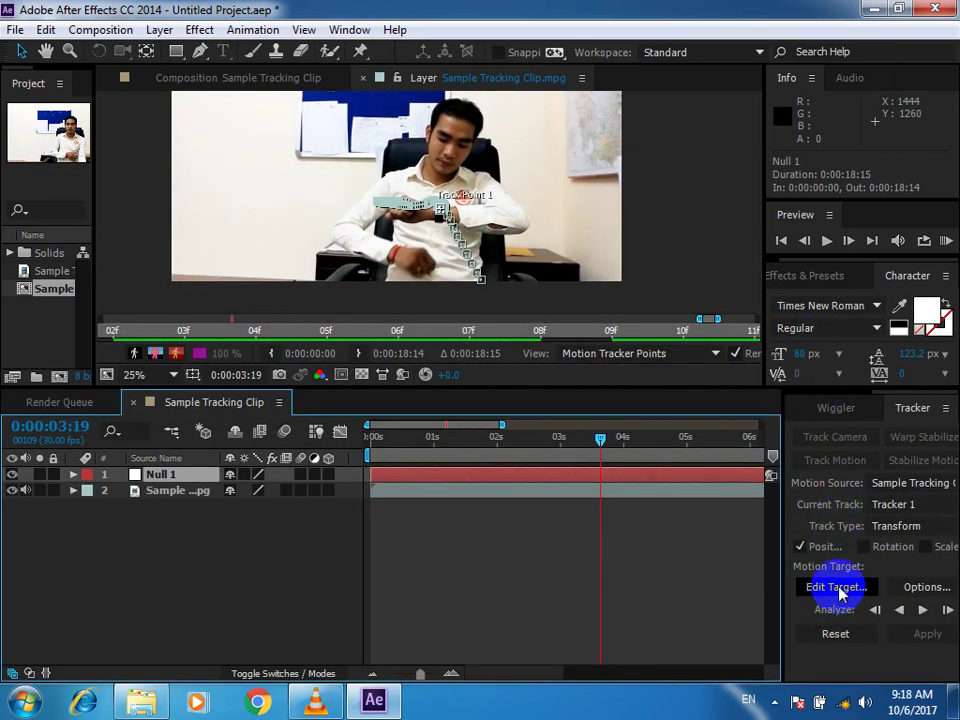
Set Null 1 as the tracker's motion target.
{"action": "left_click", "coordinate": [838, 588]}
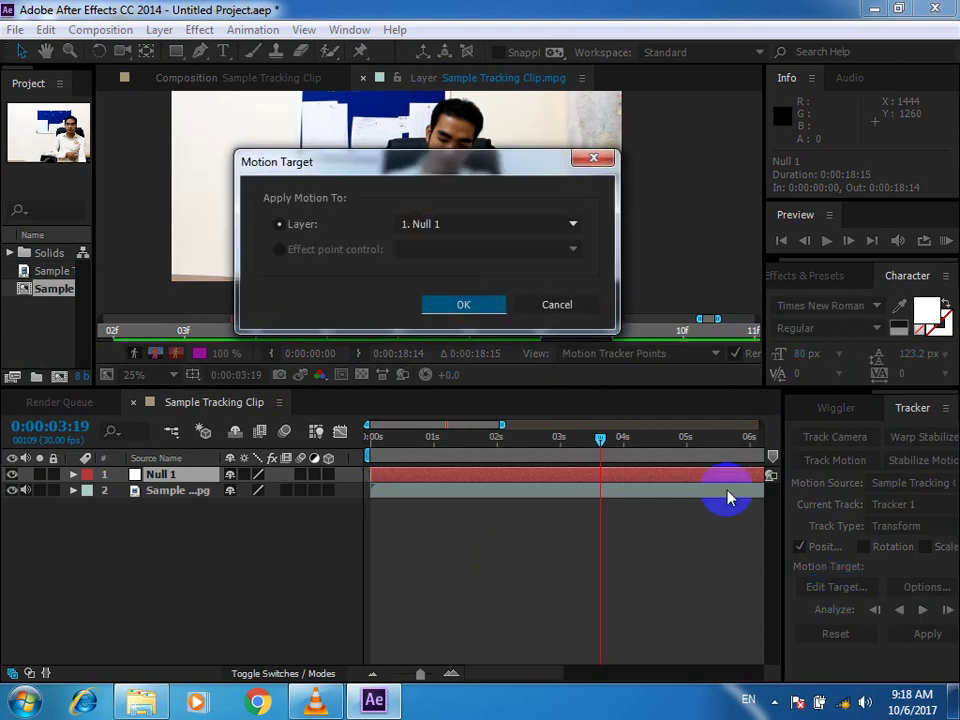
{"action": "left_click", "coordinate": [440, 224]}
{"action": "left_click", "coordinate": [445, 226]}
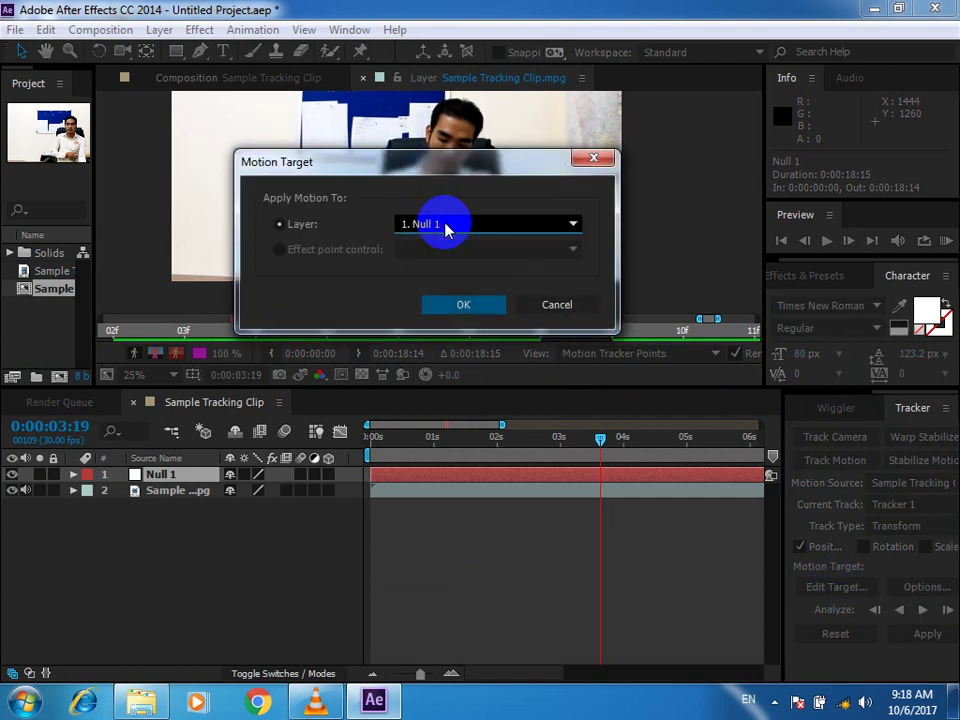
{"action": "left_click", "coordinate": [450, 305]}
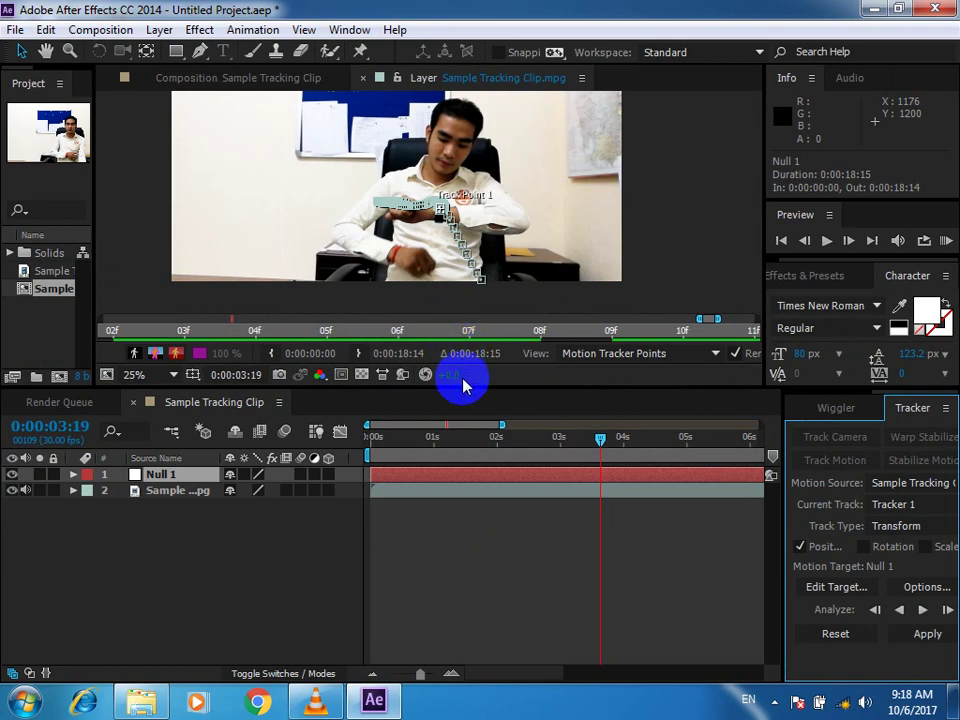
Apply the tracking data to Null 1 in X and Y.
{"action": "left_click_drag", "start_coordinate": [462, 387], "coordinate": [458, 437]}
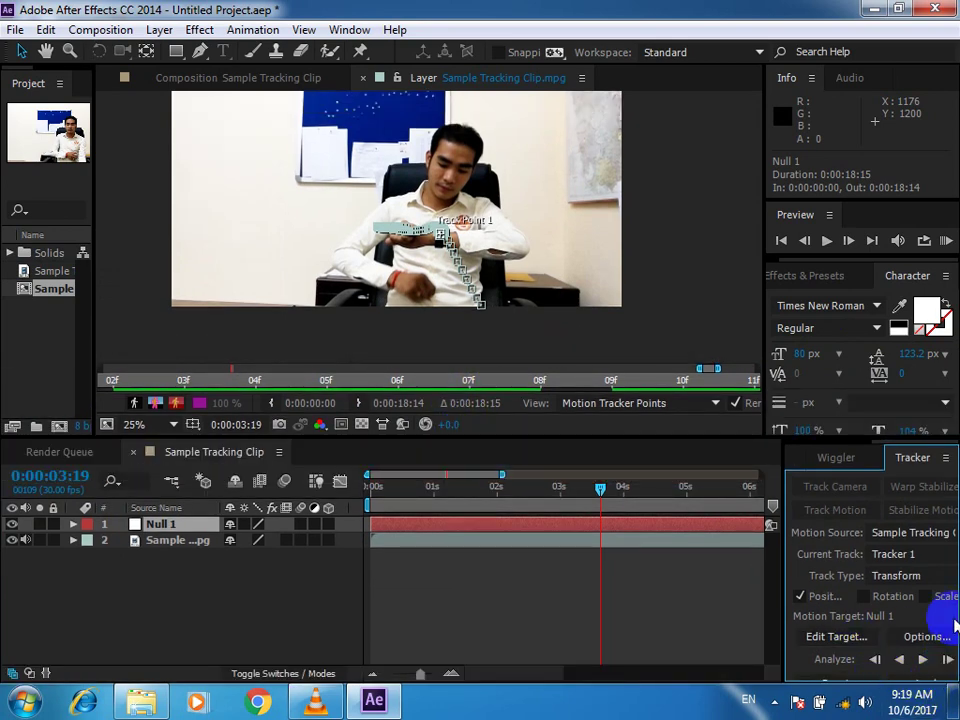
{"action": "left_click_drag", "start_coordinate": [895, 437], "coordinate": [880, 385]}
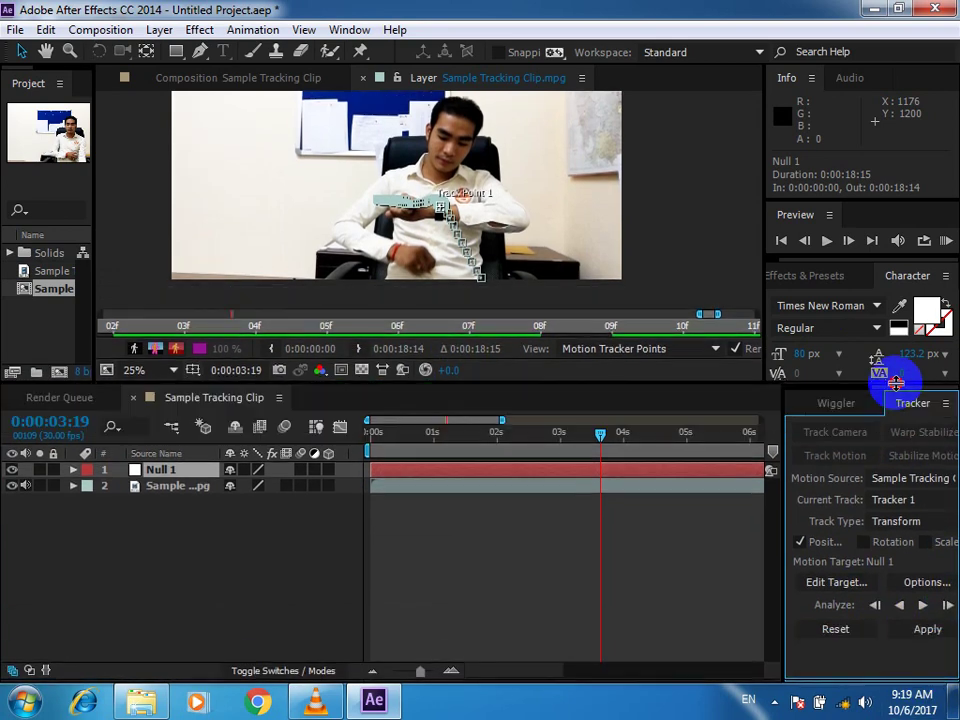
{"action": "left_click", "coordinate": [925, 630]}
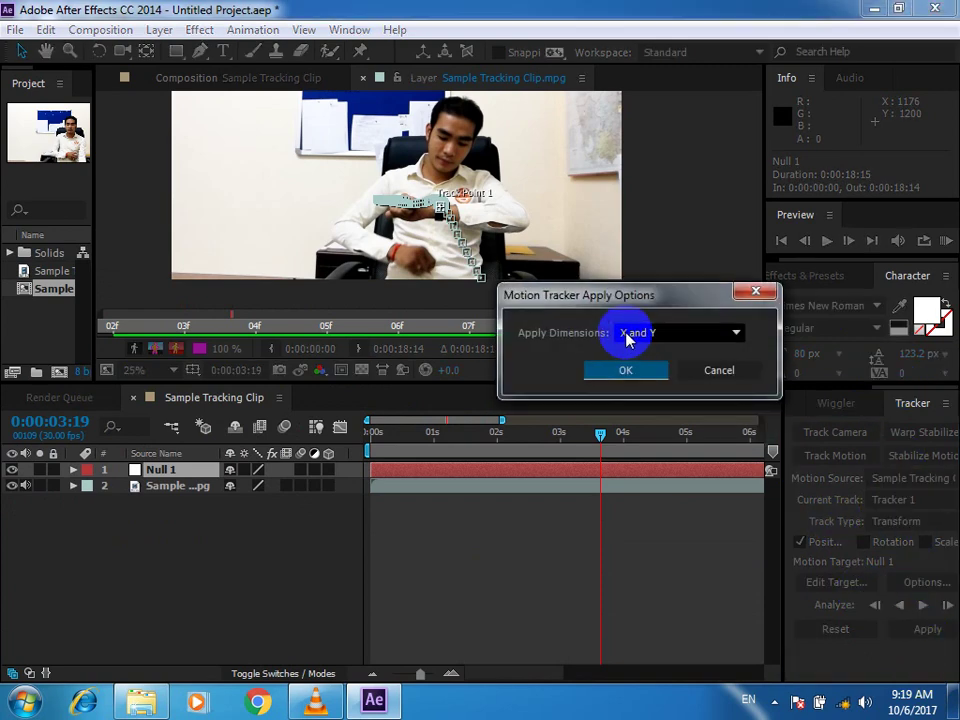
{"action": "left_click", "coordinate": [626, 371]}
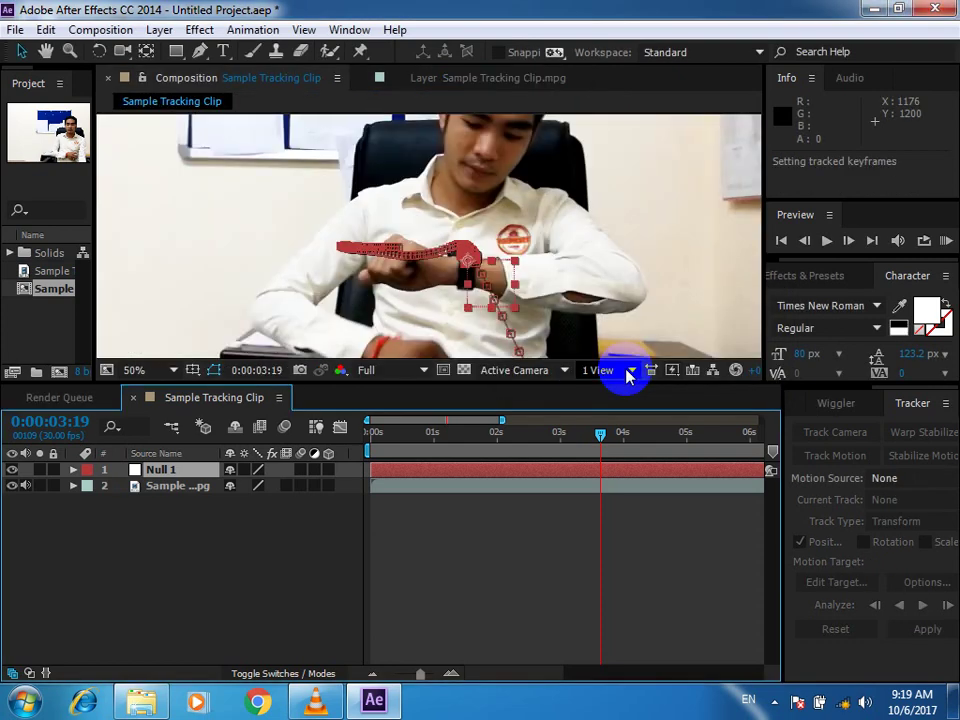
Deselect Null 1 and scrub from 0:00:01:14 to 0:00:05:06 checking the wrist tracking.
{"action": "scroll", "coordinate": [572, 279], "scroll_direction": "down", "scroll_amount": 1}
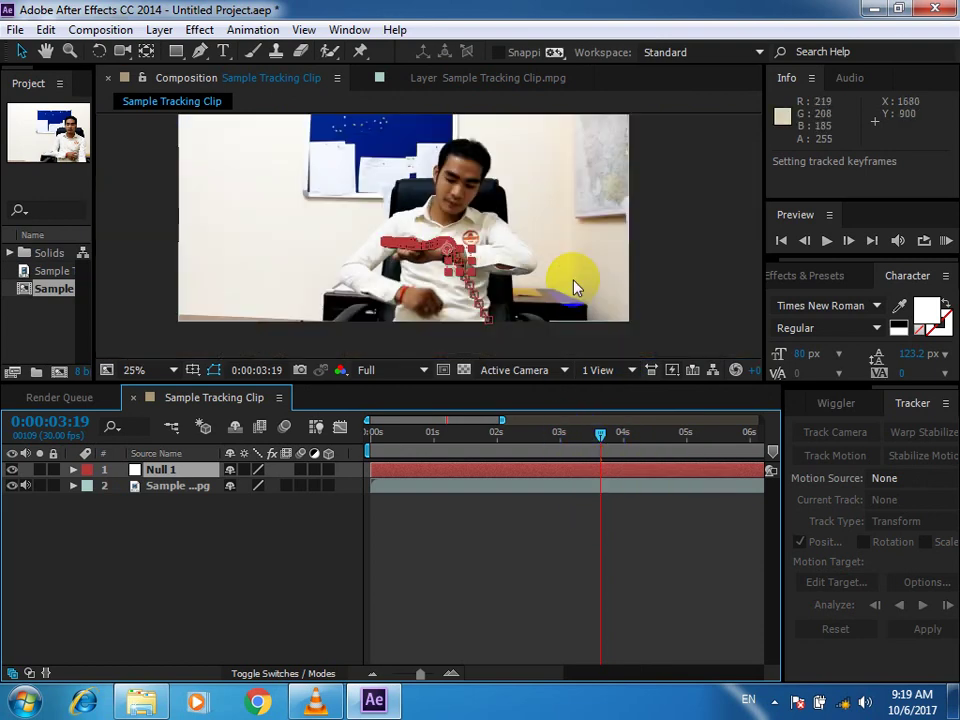
{"action": "left_click", "coordinate": [488, 478]}
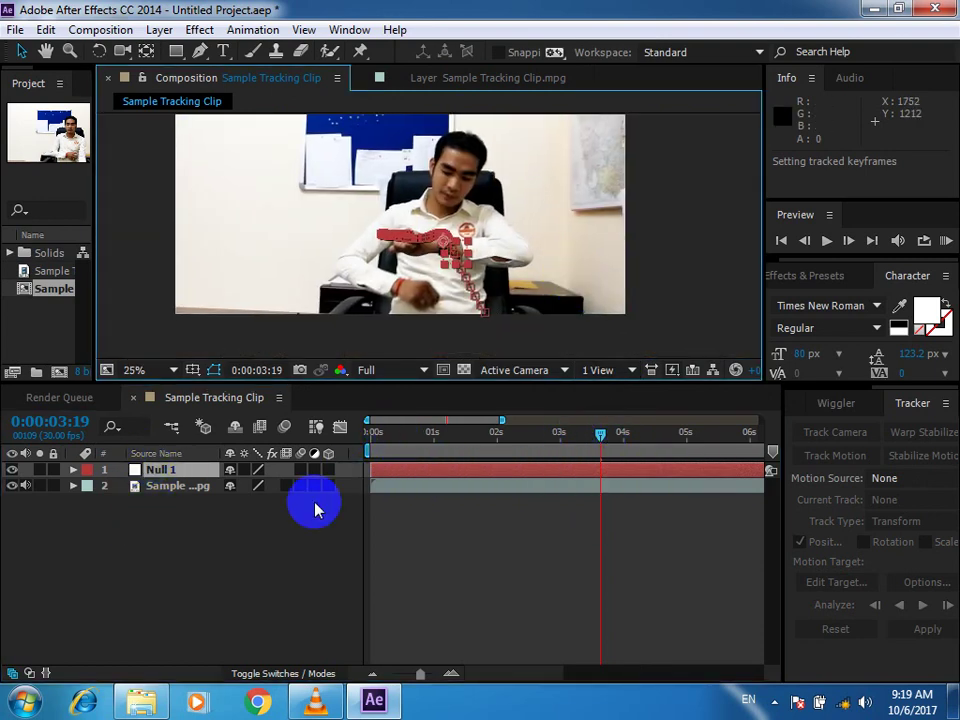
{"action": "left_click", "coordinate": [467, 542]}
{"action": "left_click_drag", "start_coordinate": [412, 450], "coordinate": [463, 440]}
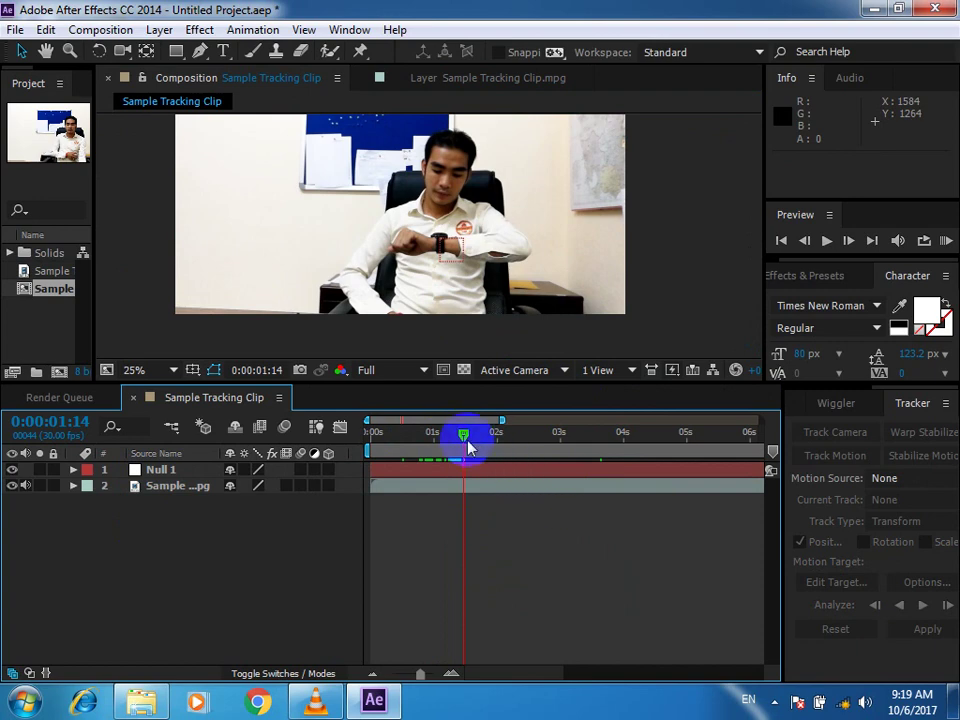
{"action": "left_click_drag", "start_coordinate": [476, 443], "coordinate": [607, 449]}
{"action": "scroll", "coordinate": [446, 253], "scroll_direction": "up", "scroll_amount": 2}
{"action": "scroll", "coordinate": [490, 251], "scroll_direction": "up", "scroll_amount": 2}
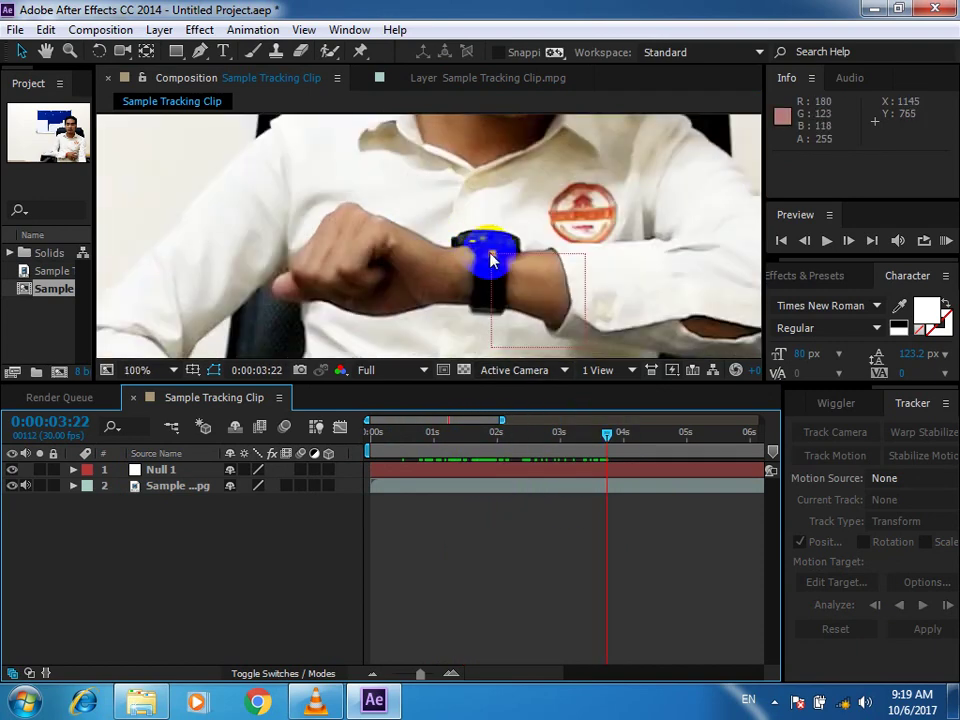
{"action": "scroll", "coordinate": [608, 345], "scroll_direction": "down", "scroll_amount": 2}
{"action": "left_click_drag", "start_coordinate": [619, 441], "coordinate": [700, 439]}
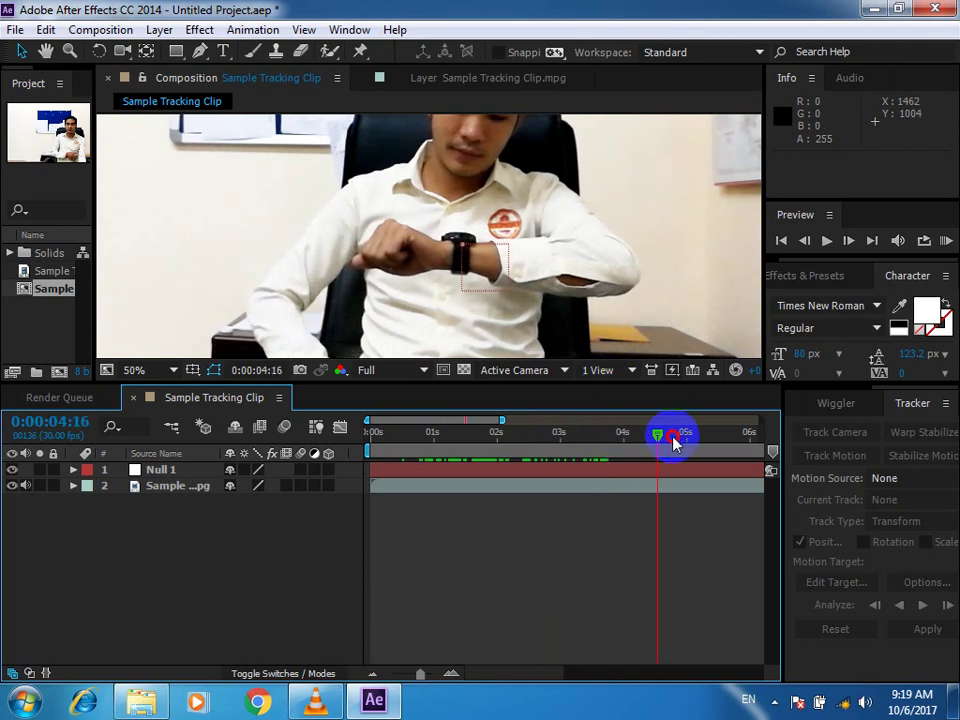
{"action": "scroll", "coordinate": [643, 266], "scroll_direction": "down", "scroll_amount": 2}
{"action": "left_click_drag", "start_coordinate": [643, 266], "coordinate": [573, 259]}
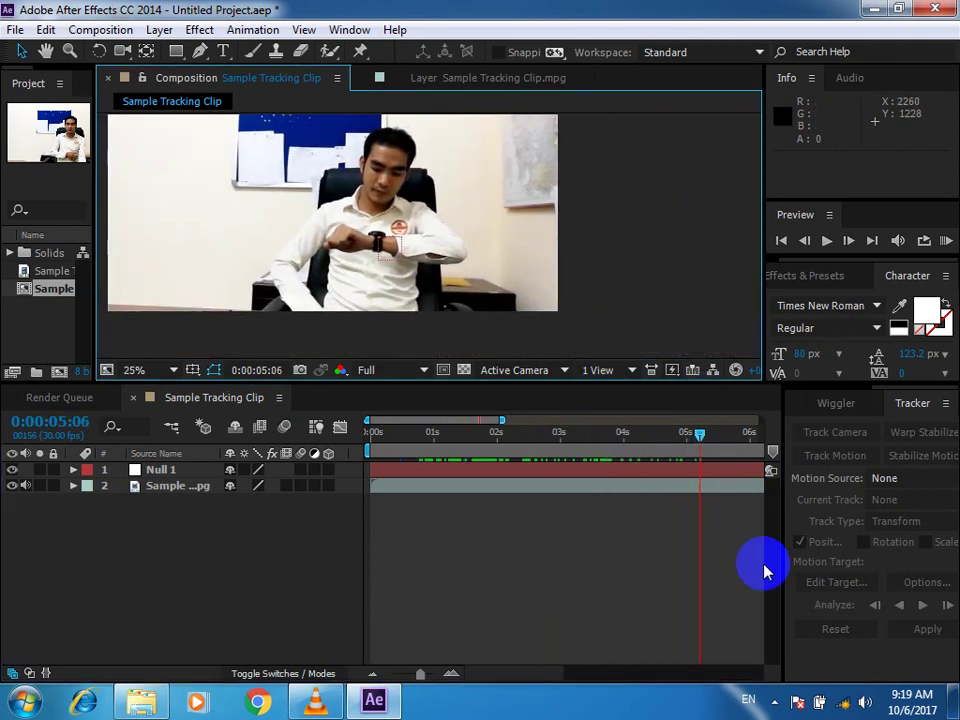
Show the full timeline, scrub to 0:00:13:04, return to 0:00:09:20, and widen the Project panel.
{"action": "key", "text": "minus"}
{"action": "key", "text": "minus"}
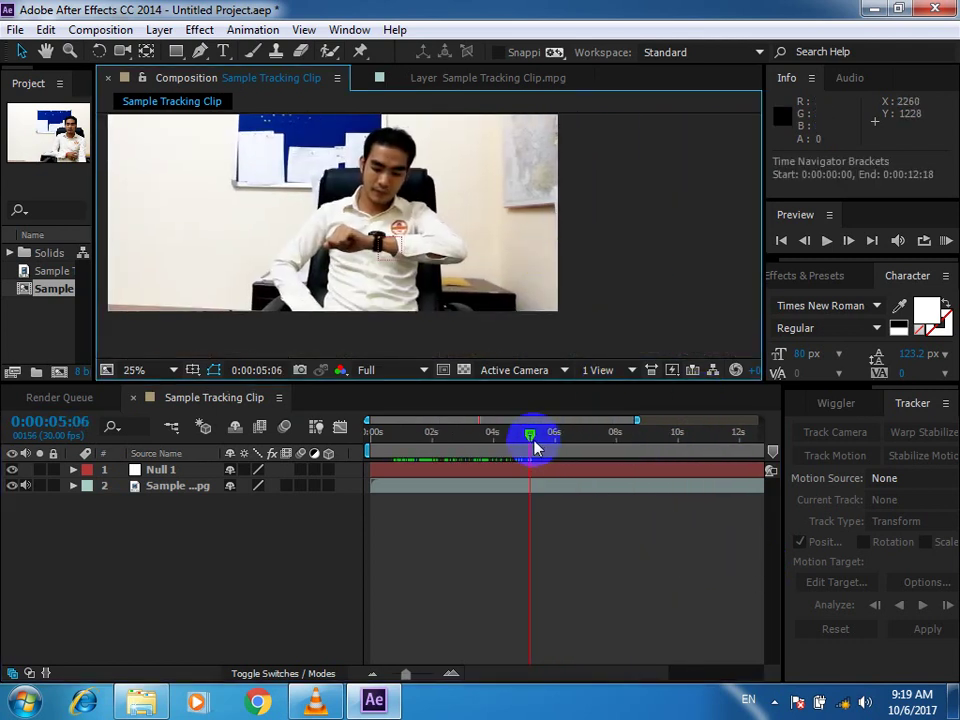
{"action": "left_click_drag", "start_coordinate": [545, 440], "coordinate": [633, 505]}
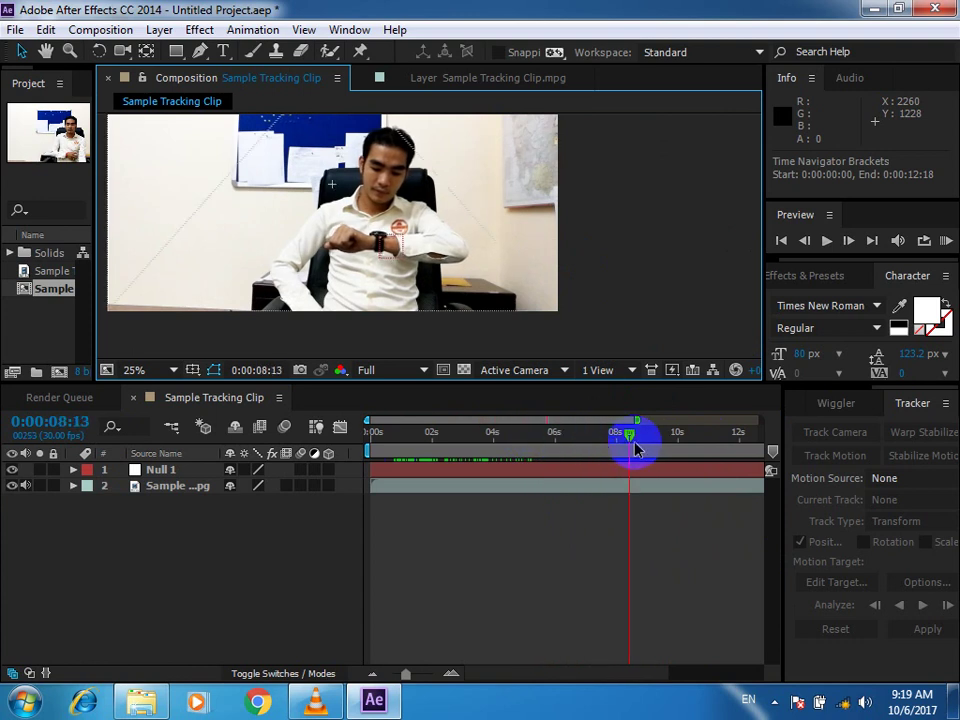
{"action": "left_click_drag", "start_coordinate": [596, 437], "coordinate": [731, 446]}
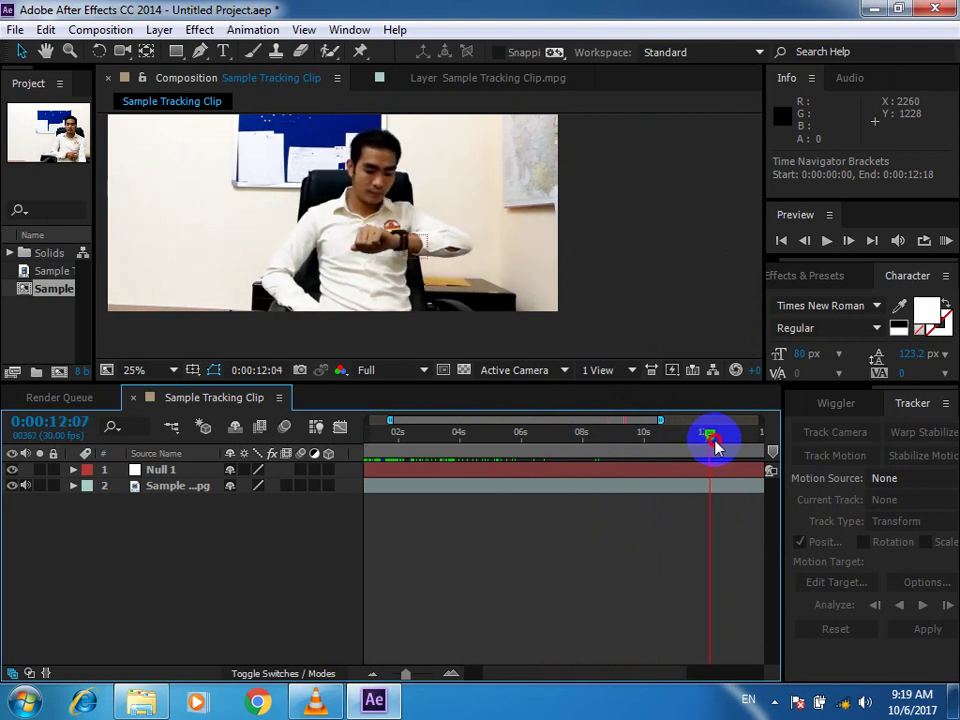
{"action": "key", "text": "minus"}
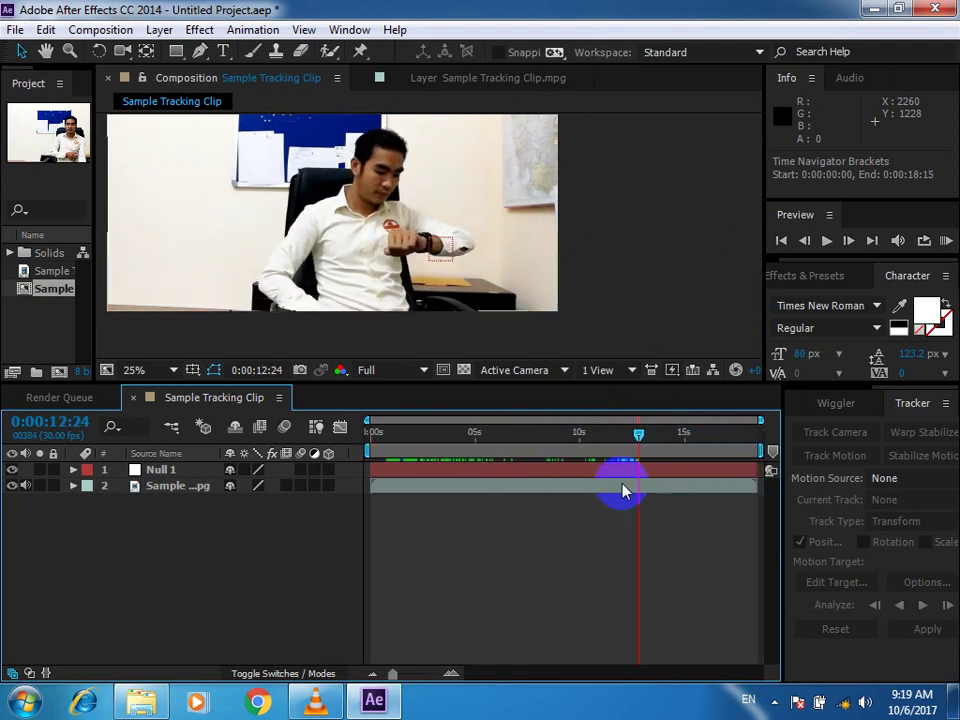
{"action": "left_click_drag", "start_coordinate": [638, 439], "coordinate": [753, 446]}
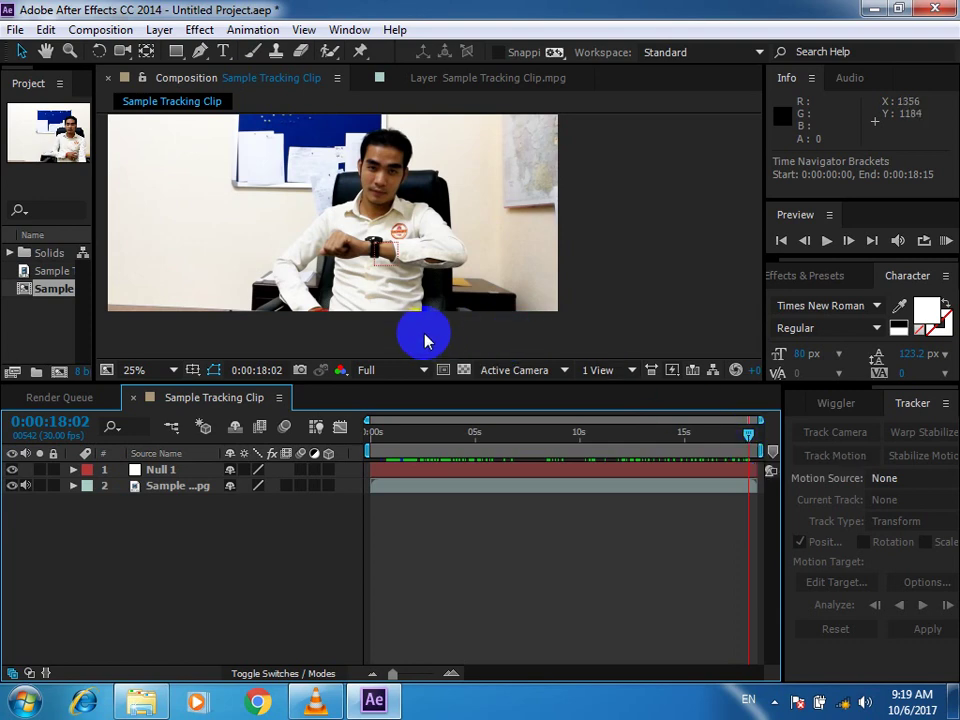
{"action": "scroll", "coordinate": [383, 234], "scroll_direction": "up", "scroll_amount": 2}
{"action": "mouse_move", "coordinate": [400, 449]}
{"action": "left_mouse_down"}
{"action": "mouse_move", "coordinate": [617, 450]}
{"action": "mouse_move", "coordinate": [574, 456]}
{"action": "left_mouse_up"}
{"action": "left_click_drag", "start_coordinate": [510, 377], "coordinate": [510, 437]}
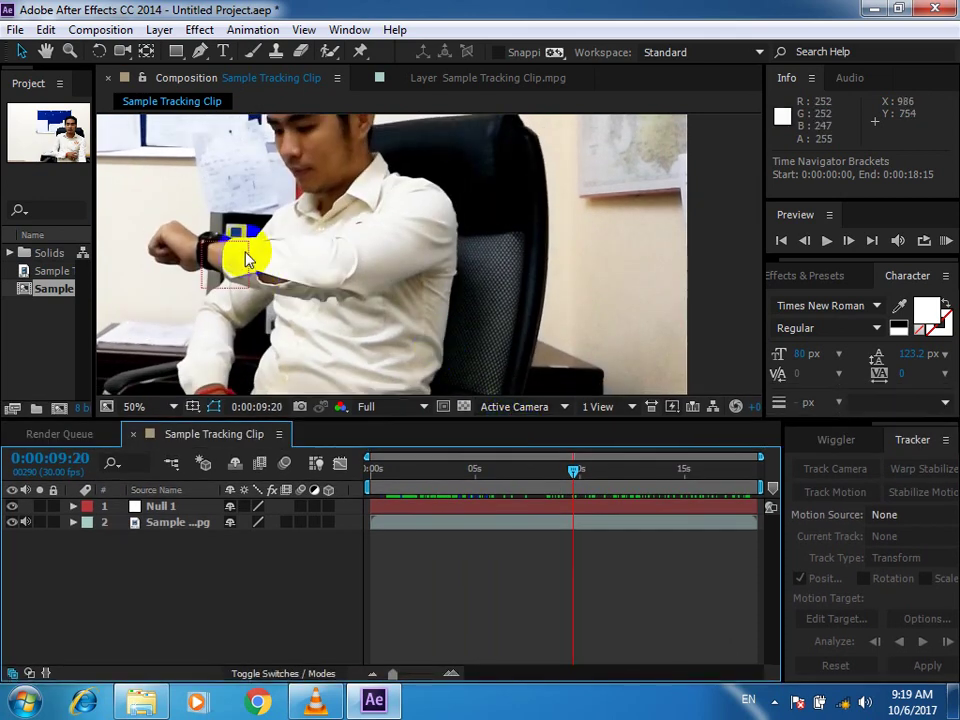
{"action": "scroll", "coordinate": [439, 268], "scroll_direction": "down", "scroll_amount": 2}
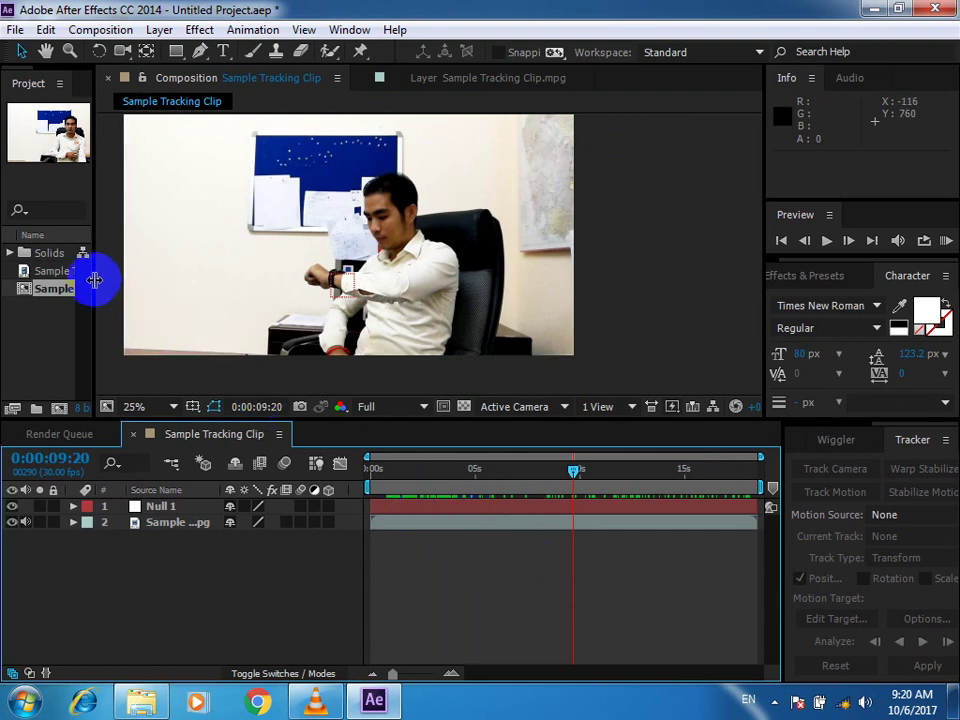
{"action": "left_click_drag", "start_coordinate": [94, 280], "coordinate": [193, 274]}
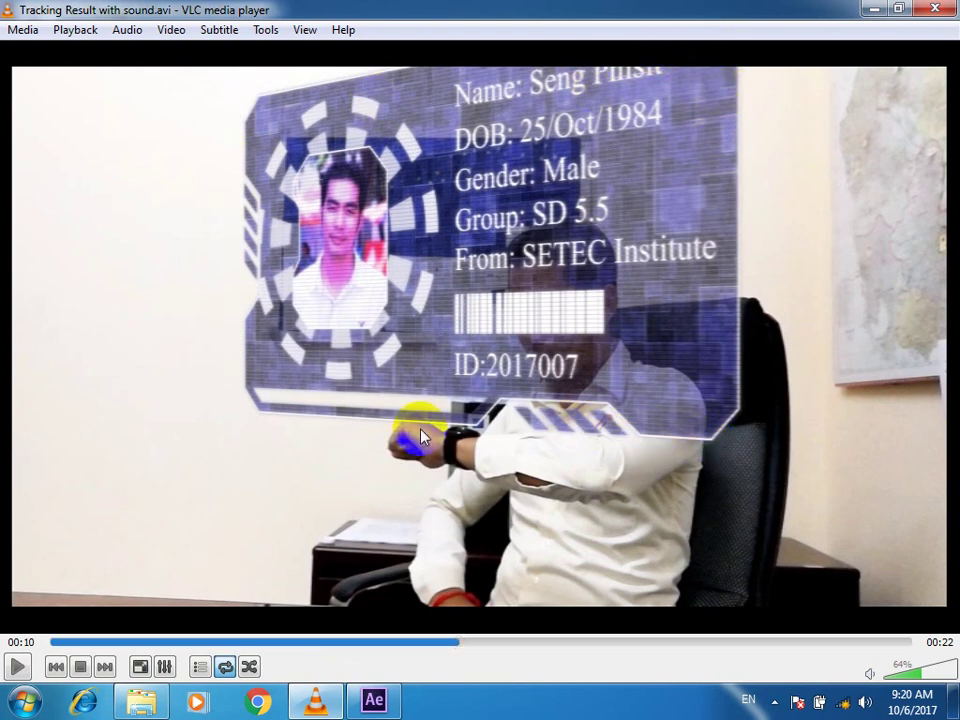
{"action": "left_click", "coordinate": [372, 698]}
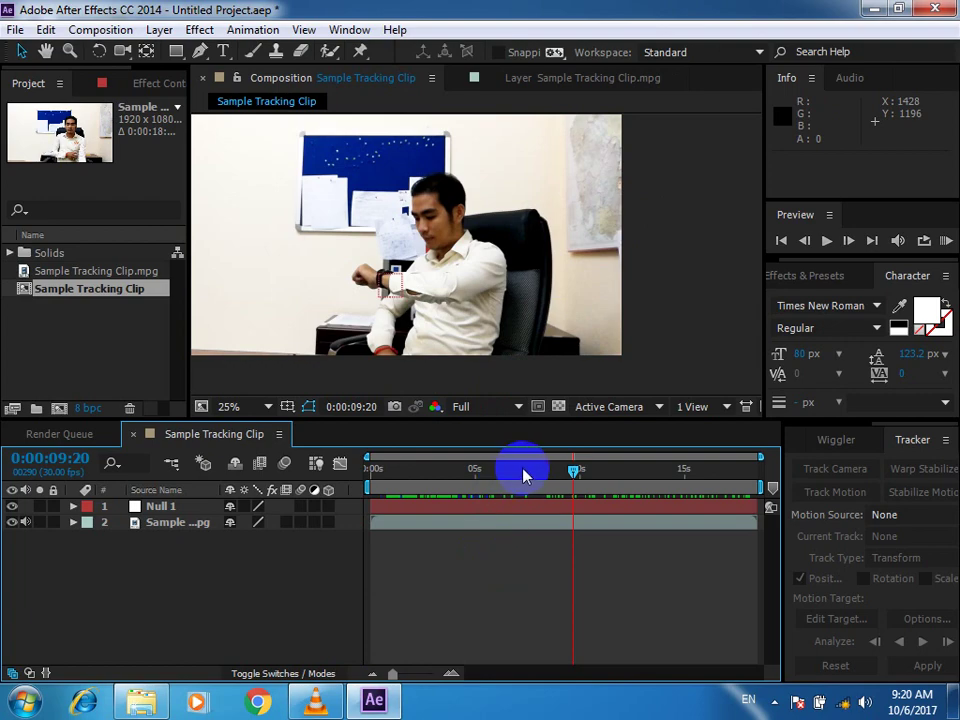
Save the project as 1.aep, then scrub to 0:00:07:29 to recheck the track.
{"action": "left_click_drag", "start_coordinate": [523, 470], "coordinate": [512, 470]}
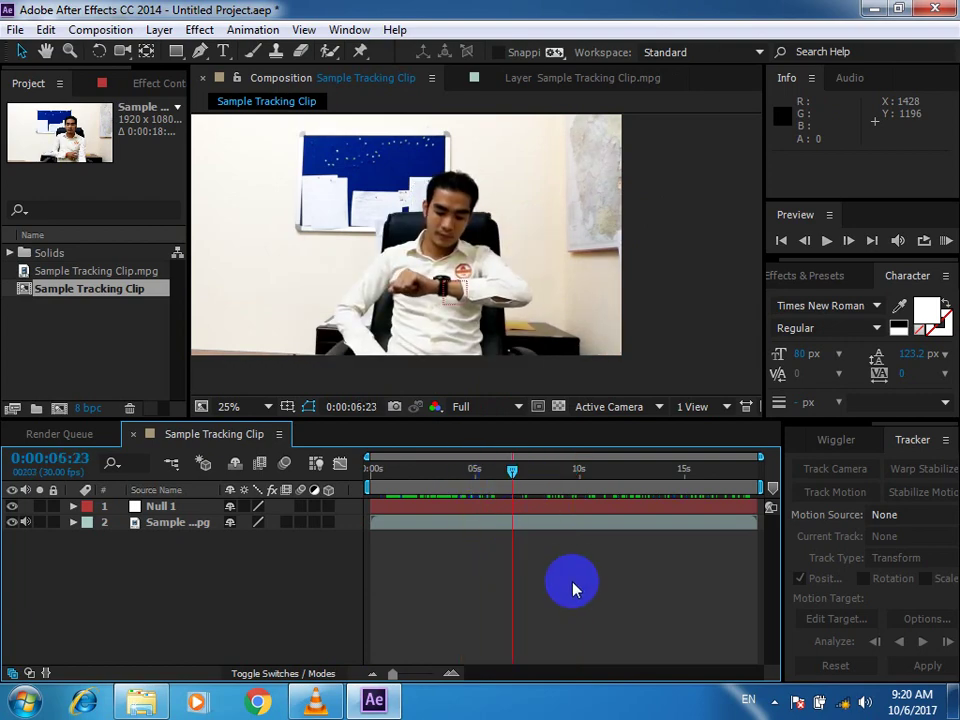
{"action": "key", "text": "ctrl+s"}
{"action": "type", "text": "1"}
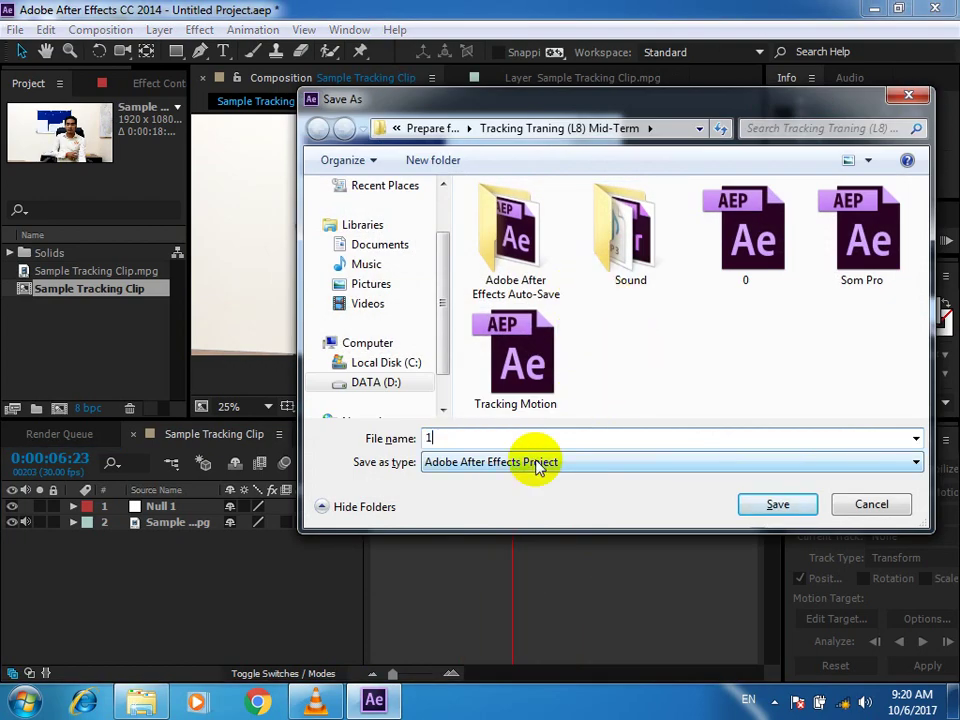
{"action": "key", "text": "Return"}
{"action": "left_click_drag", "start_coordinate": [538, 465], "coordinate": [462, 480]}
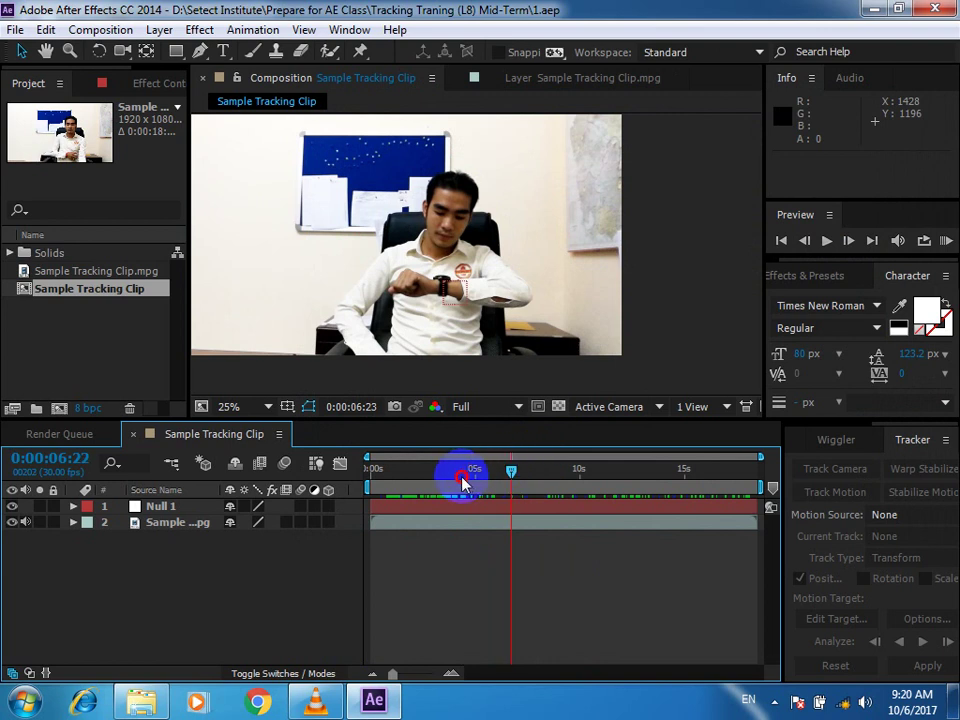
{"action": "left_click_drag", "start_coordinate": [462, 480], "coordinate": [537, 480]}
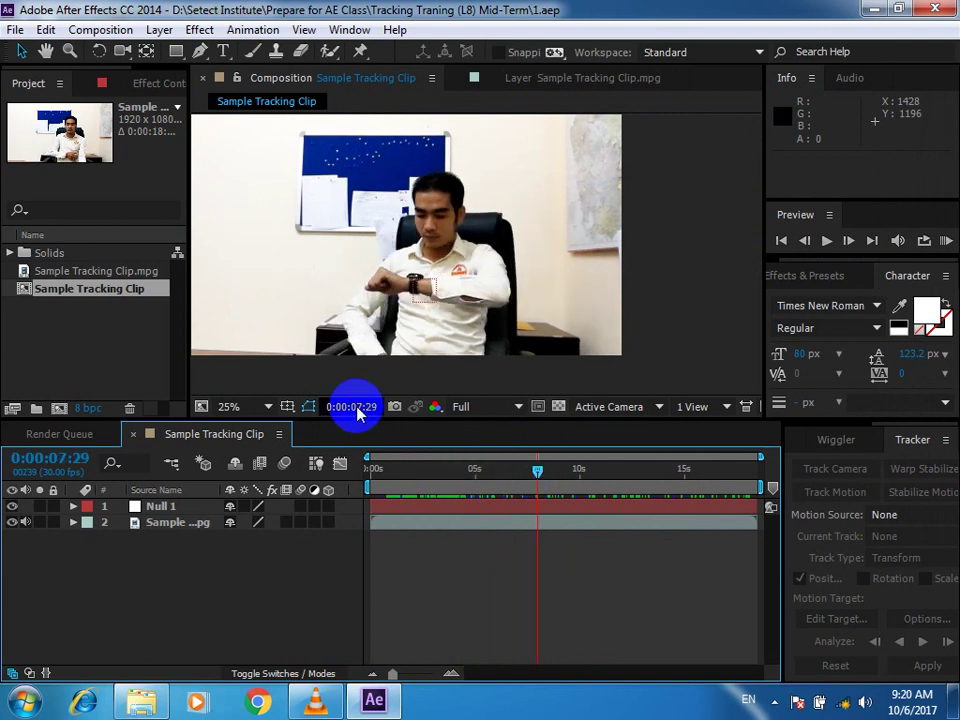
Create a new HDTV 1080 29.97 composition named Frame, 0;00;18;07 long.
{"action": "left_click", "coordinate": [70, 350]}
{"action": "right_click", "coordinate": [72, 348]}
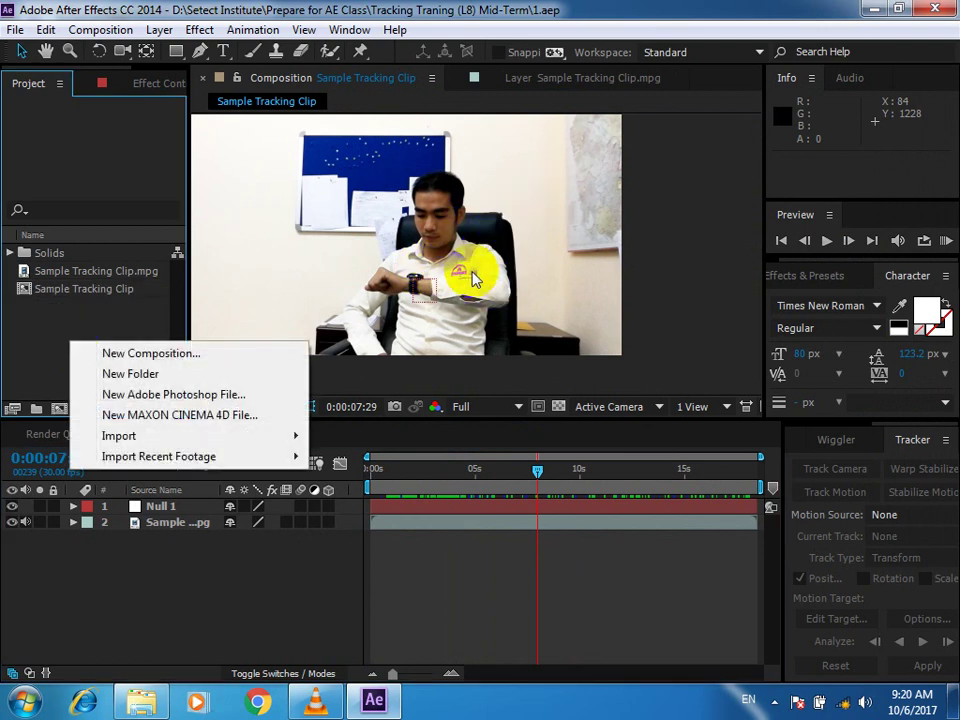
{"action": "left_click", "coordinate": [155, 354]}
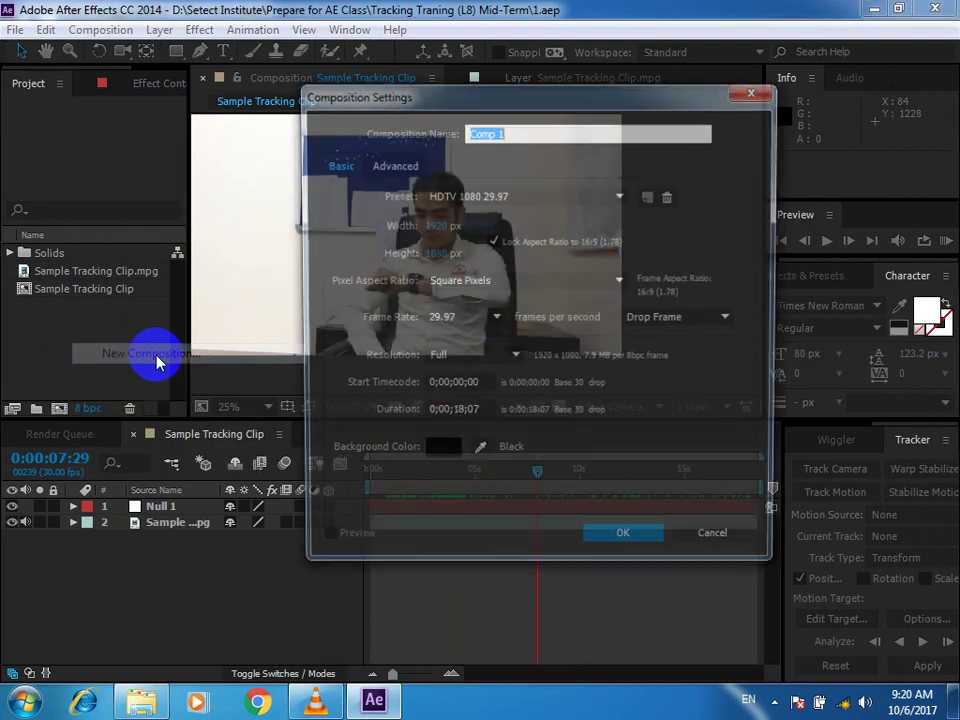
{"action": "left_click", "coordinate": [524, 131]}
{"action": "type", "text": "Frame"}
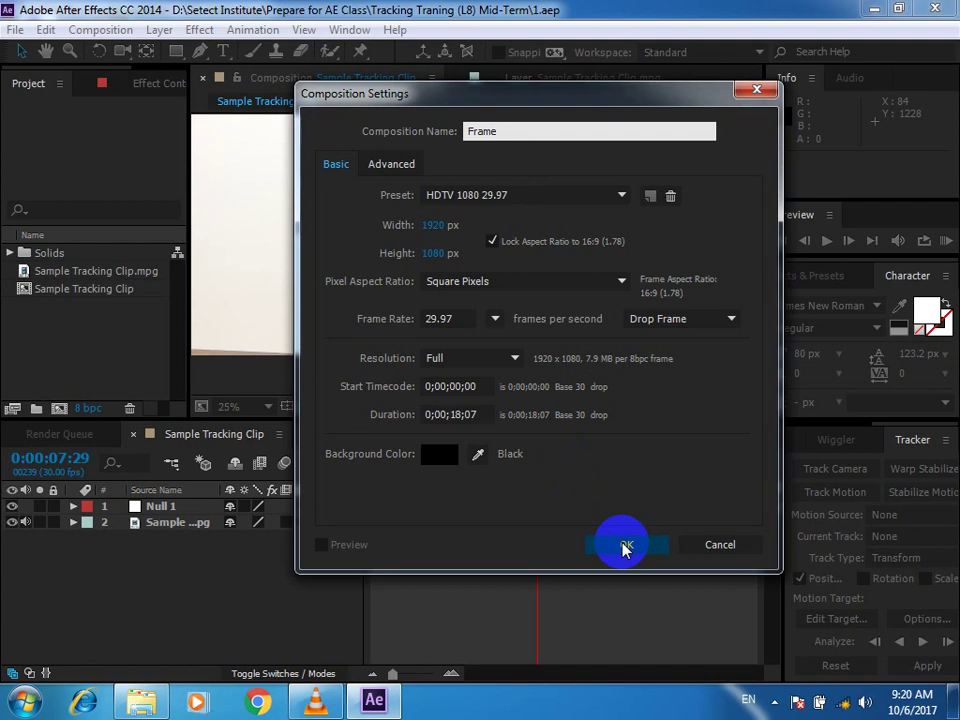
{"action": "left_click", "coordinate": [624, 546]}
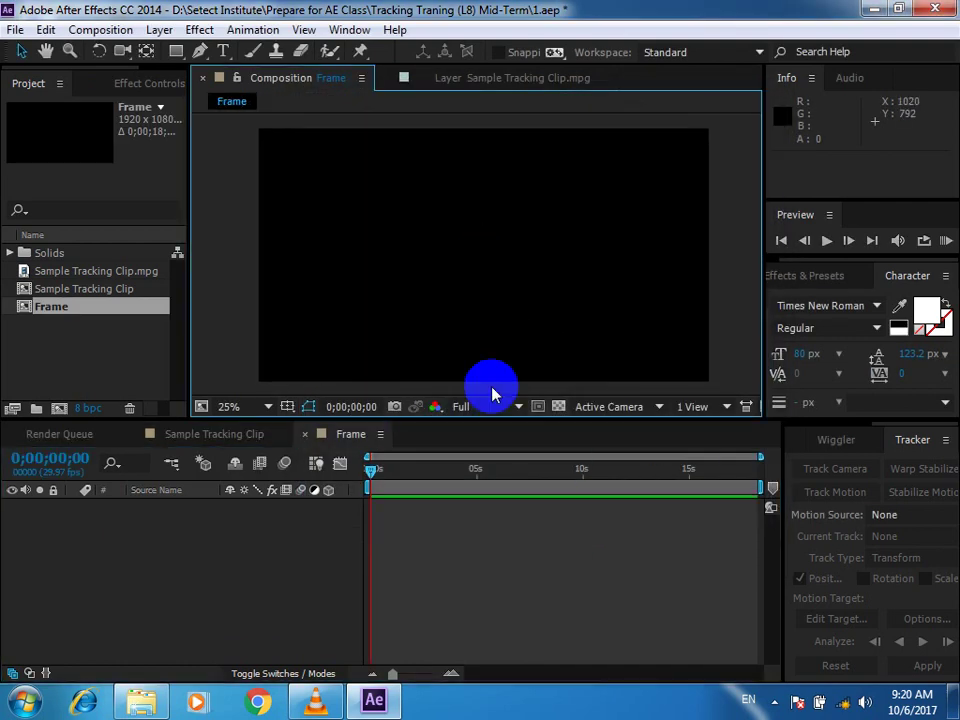
Move Frame to 0;00;05;13, then show the VLC reference paused at 00:07.
{"action": "mouse_move", "coordinate": [486, 470]}
{"action": "left_mouse_down"}
{"action": "mouse_move", "coordinate": [525, 476]}
{"action": "mouse_move", "coordinate": [343, 467]}
{"action": "left_mouse_up"}
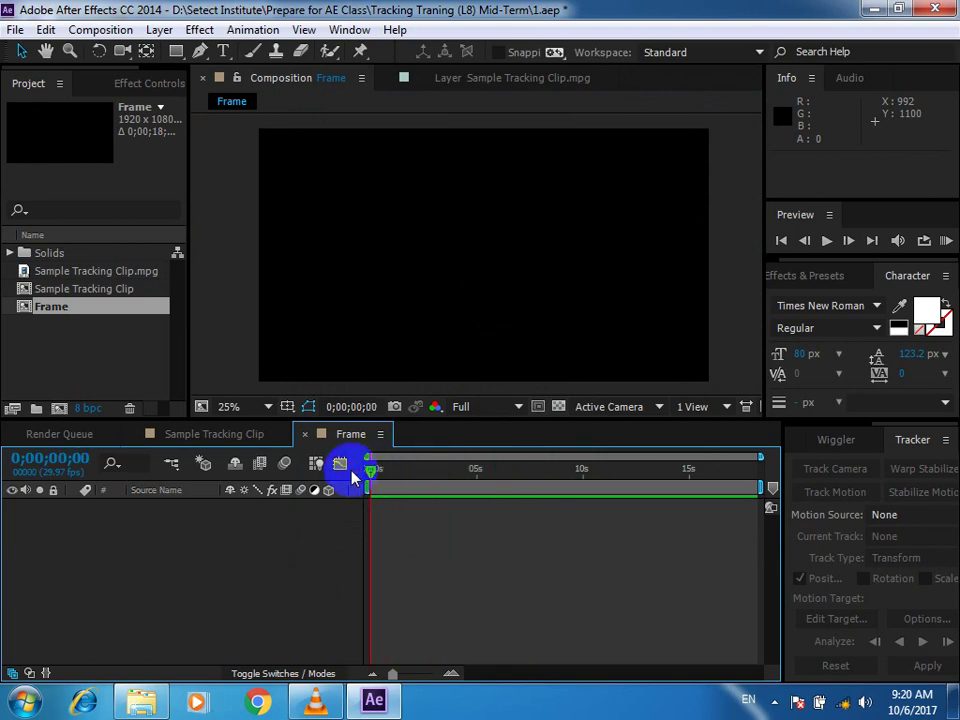
{"action": "left_click", "coordinate": [316, 704]}
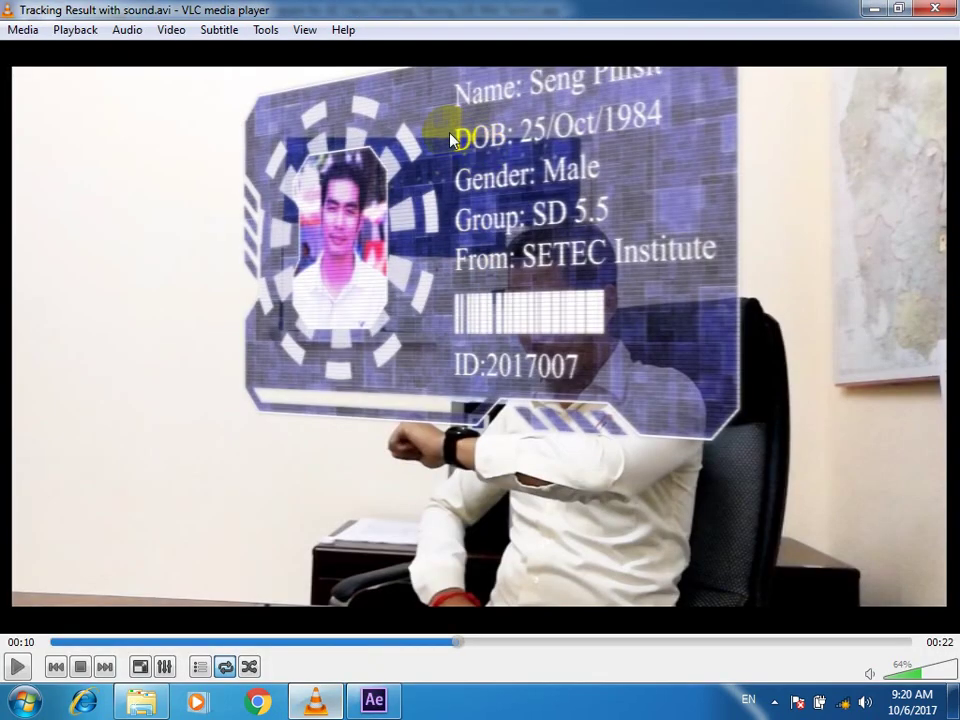
{"action": "left_click", "coordinate": [345, 642]}
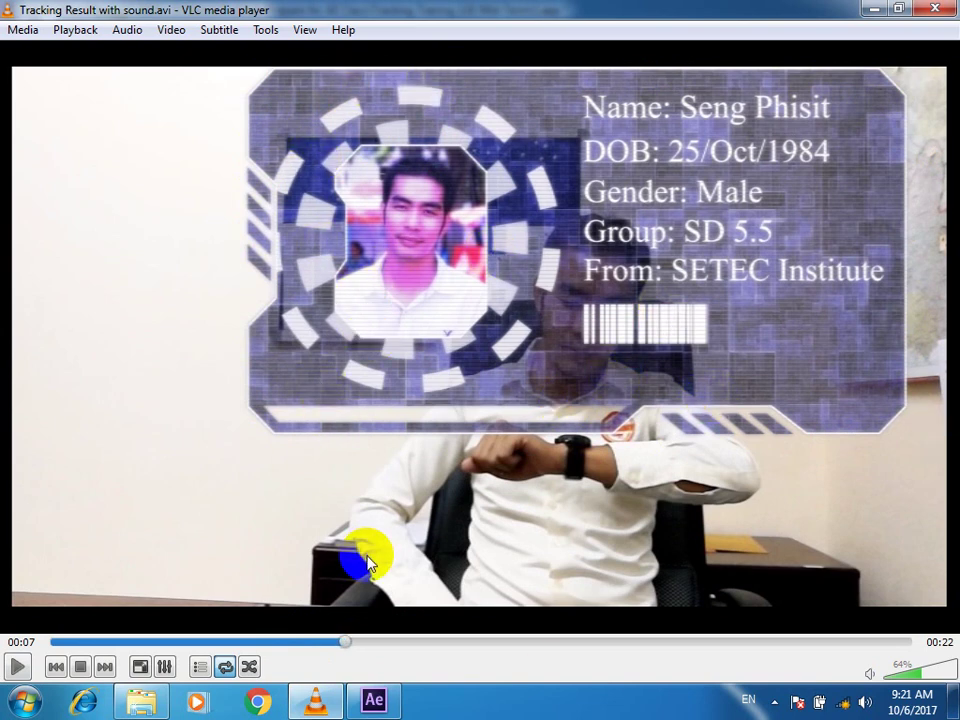
Add a white 1920x1080 solid layer named Frame1 to the Frame composition.
{"action": "left_click", "coordinate": [378, 704]}
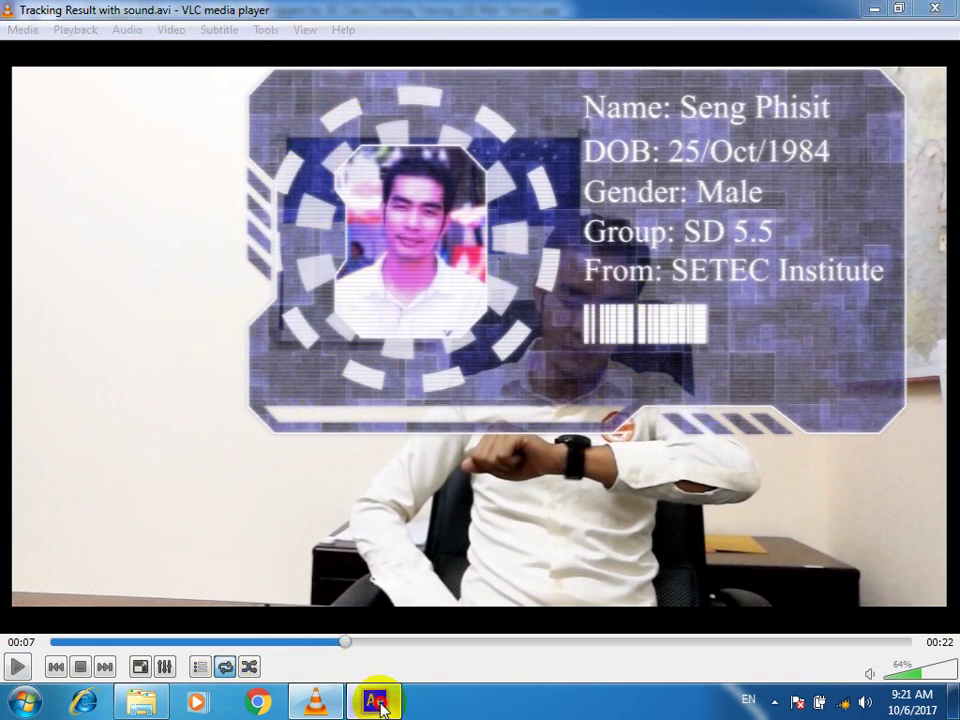
{"action": "right_click", "coordinate": [397, 535]}
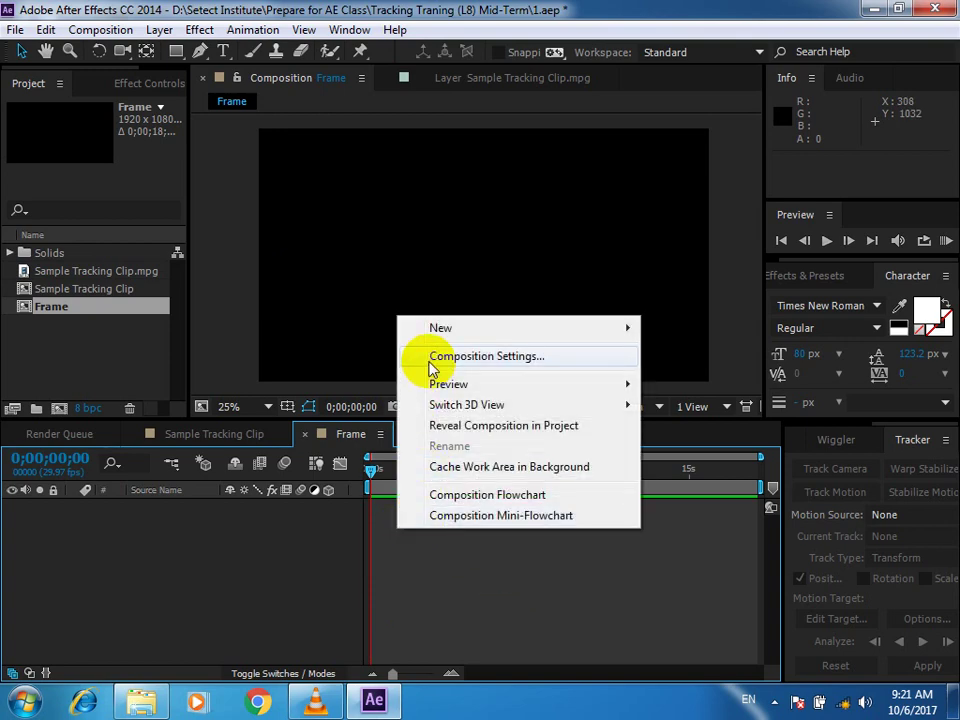
{"action": "mouse_move", "coordinate": [429, 326]}
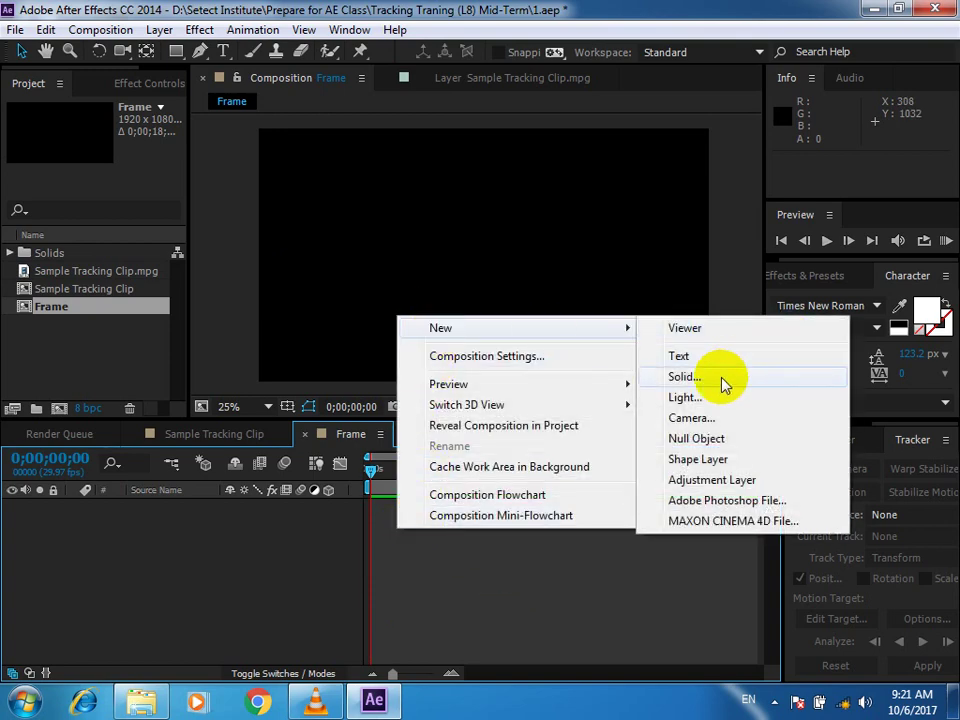
{"action": "left_click", "coordinate": [722, 380]}
{"action": "type", "text": "Fra"}
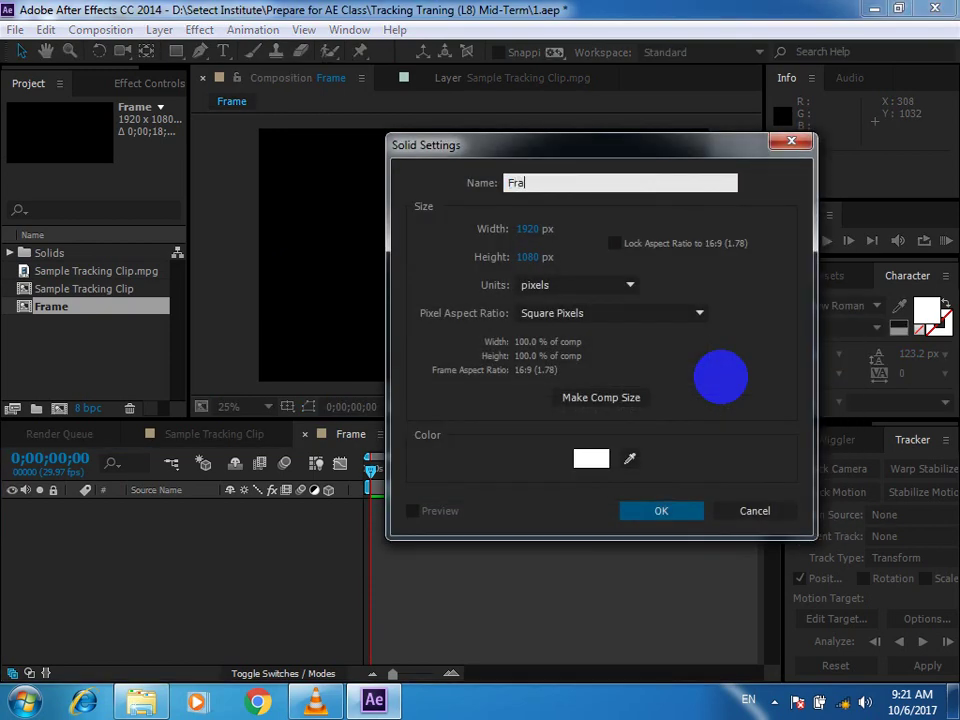
{"action": "type", "text": "me1"}
{"action": "key", "text": "Return"}
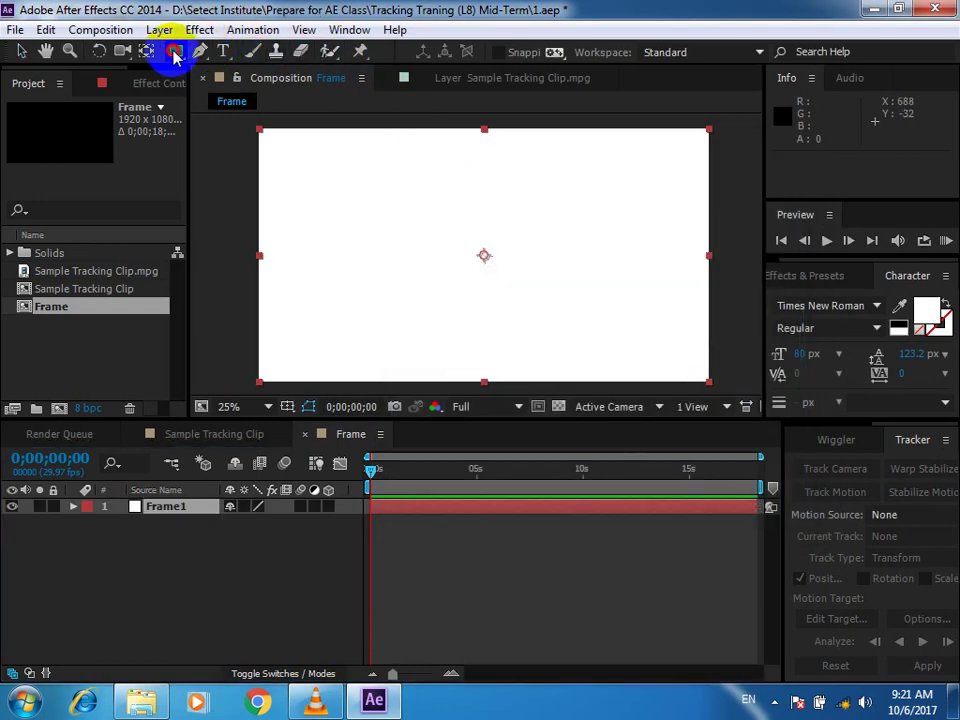
{"action": "left_click_drag", "start_coordinate": [170, 51], "coordinate": [231, 70]}
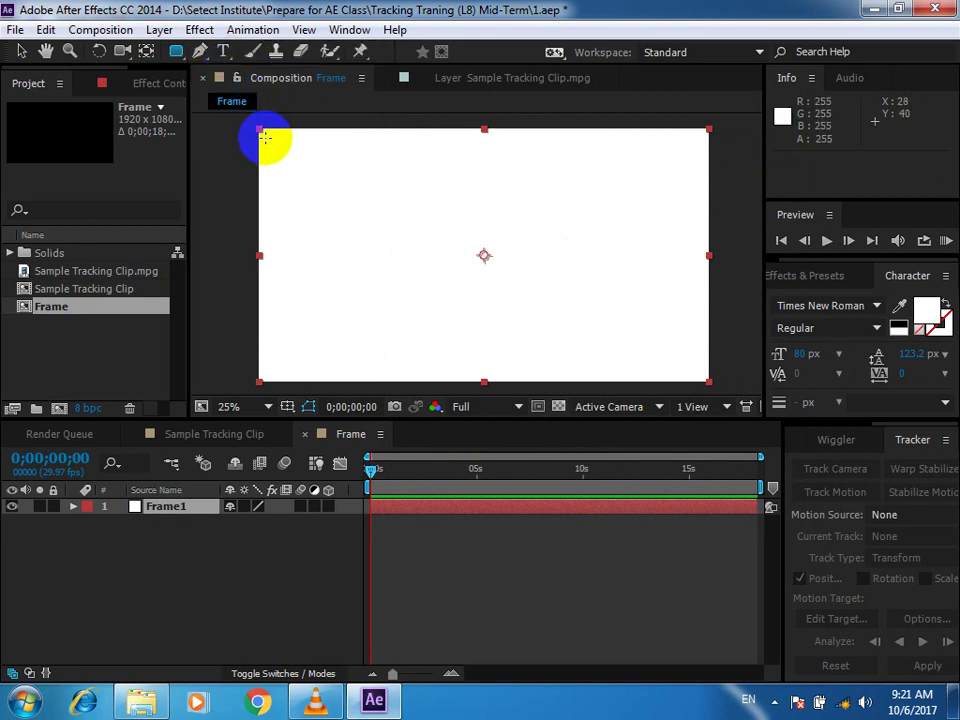
Draw a rounded rectangle mask covering the whole Frame1 solid.
{"action": "left_click_drag", "start_coordinate": [264, 137], "coordinate": [702, 374]}
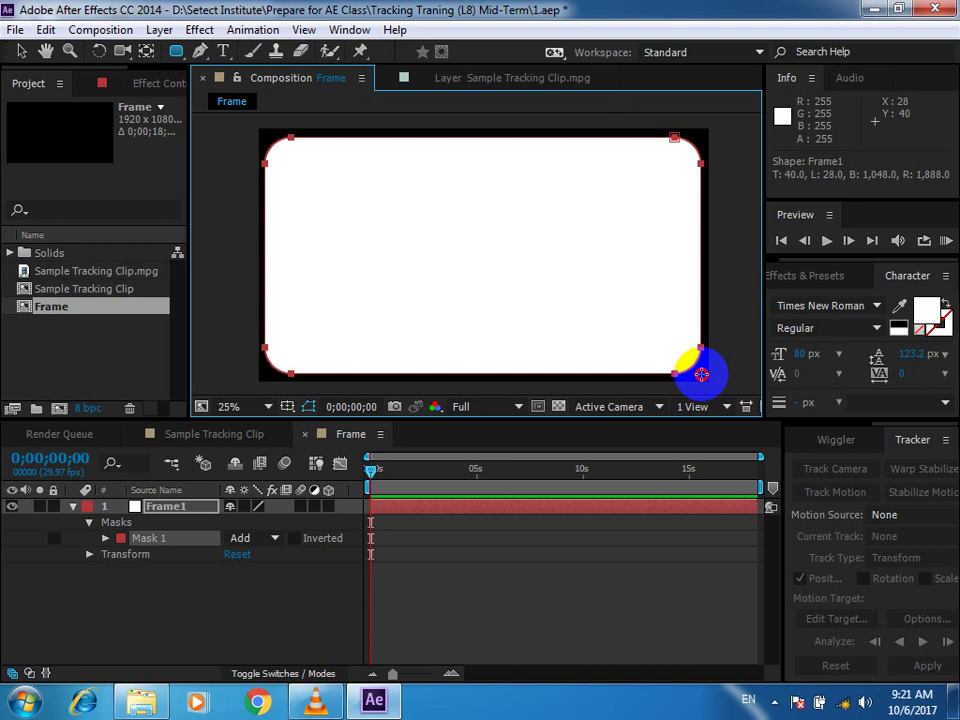
{"action": "scroll", "coordinate": [298, 173], "scroll_direction": "up", "scroll_amount": 1}
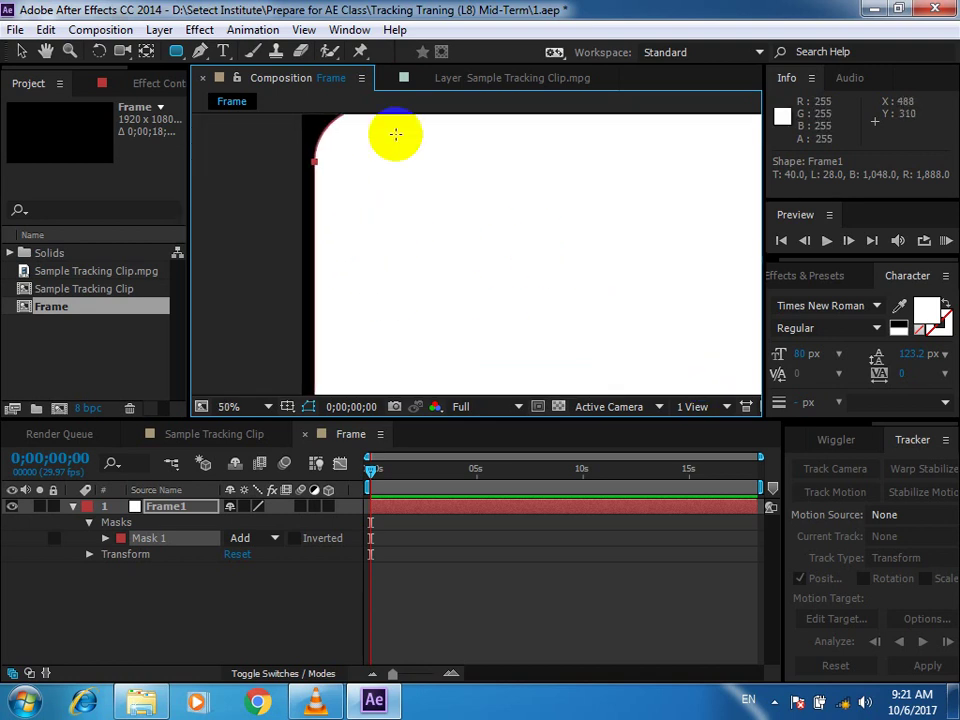
{"action": "left_click_drag", "start_coordinate": [396, 133], "coordinate": [390, 255]}
Straighten the mask's top-left and top-right rounded corners into diagonal cuts.
{"action": "left_click", "coordinate": [21, 51]}
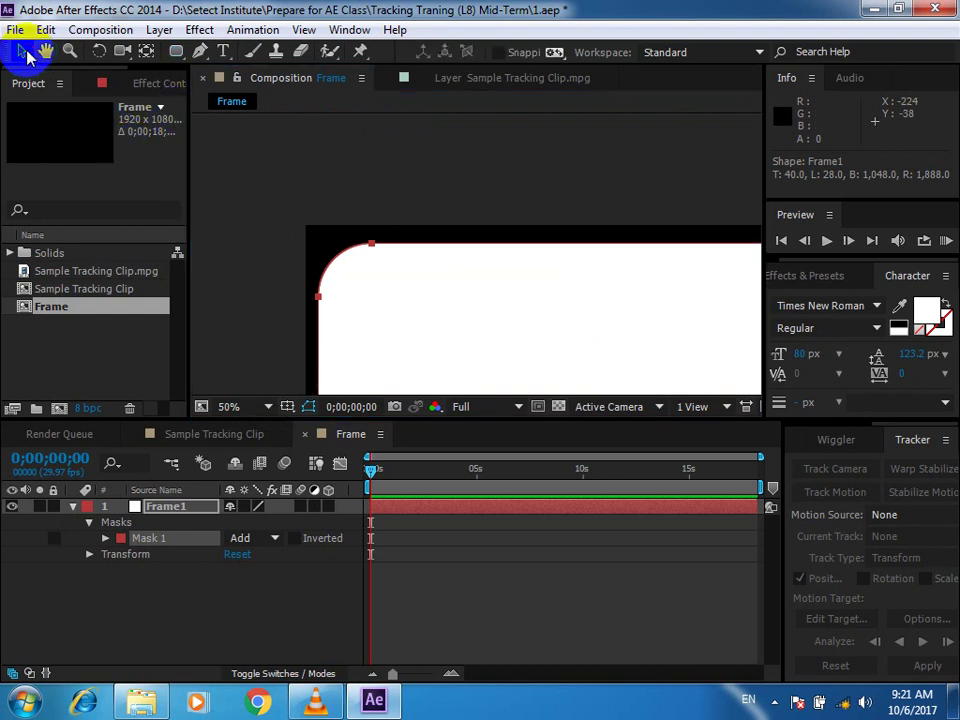
{"action": "left_click", "coordinate": [322, 238]}
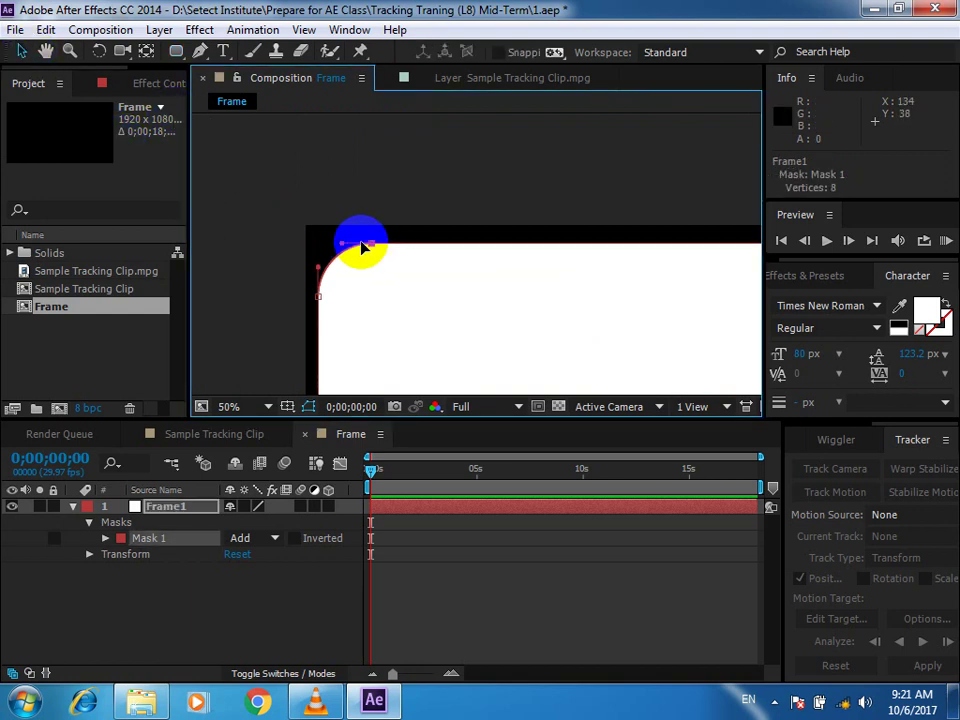
{"action": "mouse_move", "coordinate": [362, 247]}
{"action": "left_mouse_down"}
{"action": "mouse_move", "coordinate": [372, 249]}
{"action": "mouse_move", "coordinate": [332, 283]}
{"action": "mouse_move", "coordinate": [321, 272]}
{"action": "mouse_move", "coordinate": [320, 300]}
{"action": "left_mouse_up"}
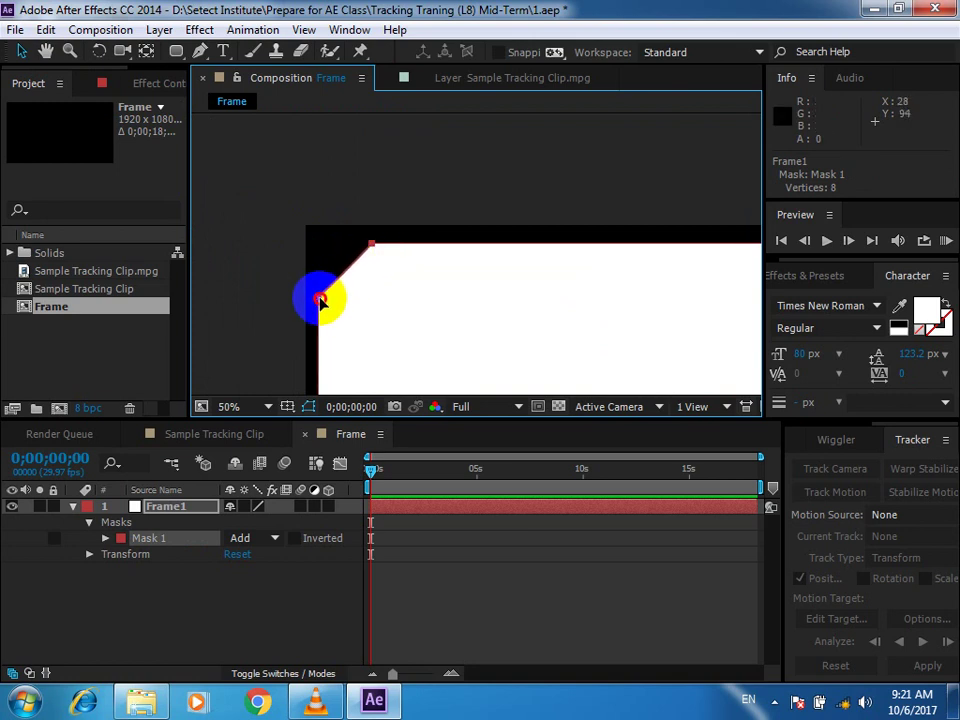
{"action": "scroll", "coordinate": [366, 306], "scroll_direction": "right", "scroll_amount": 10}
{"action": "left_click", "coordinate": [596, 206]}
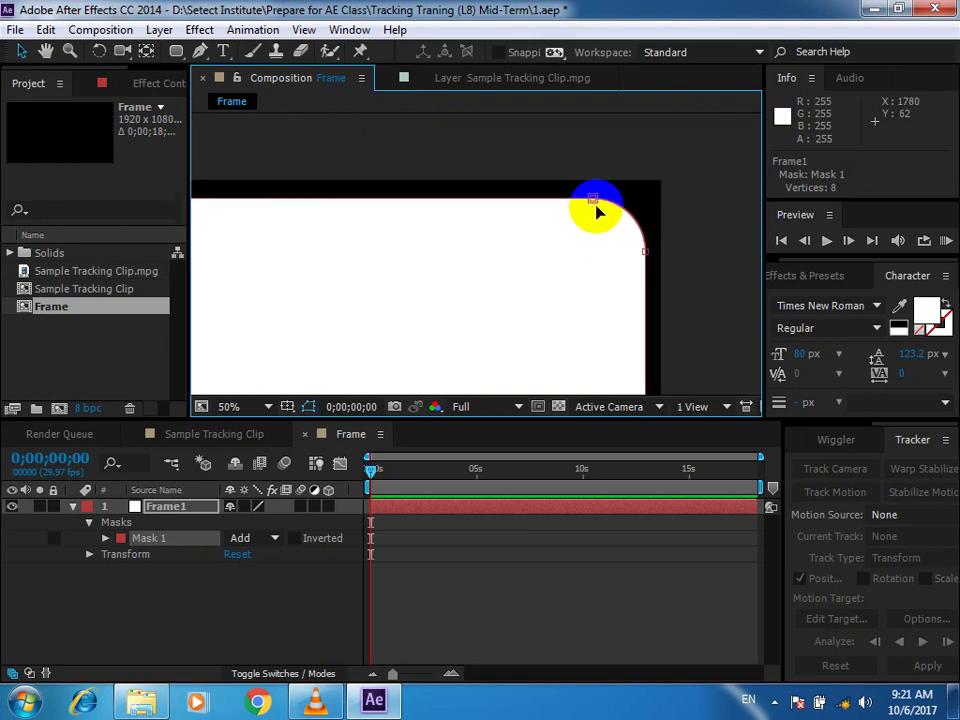
{"action": "left_click_drag", "start_coordinate": [596, 206], "coordinate": [594, 199]}
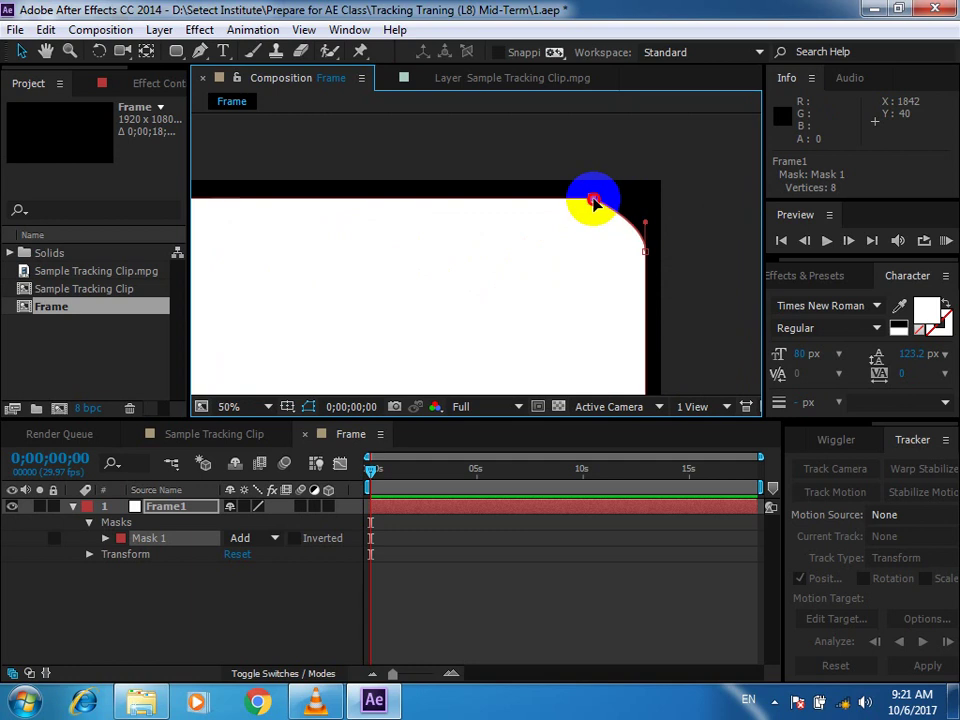
{"action": "left_click_drag", "start_coordinate": [645, 222], "coordinate": [645, 250]}
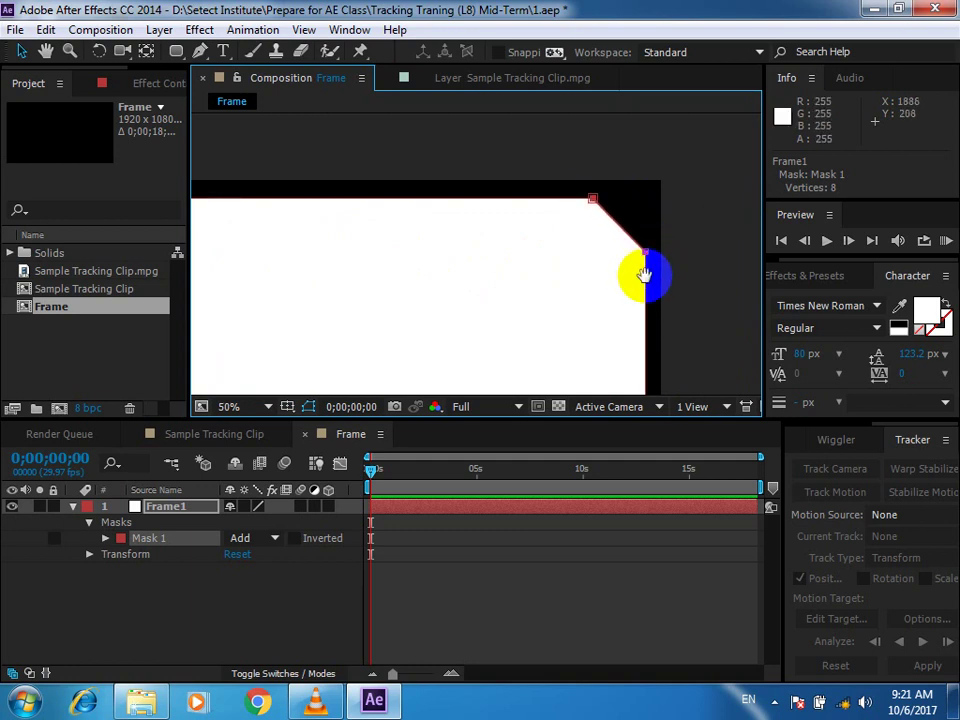
Clip the bottom-right and bottom-left corners diagonally, then compare with the reference video.
{"action": "scroll", "coordinate": [645, 275], "scroll_direction": "down", "scroll_amount": 2}
{"action": "scroll", "coordinate": [632, 144], "scroll_direction": "down", "scroll_amount": 3}
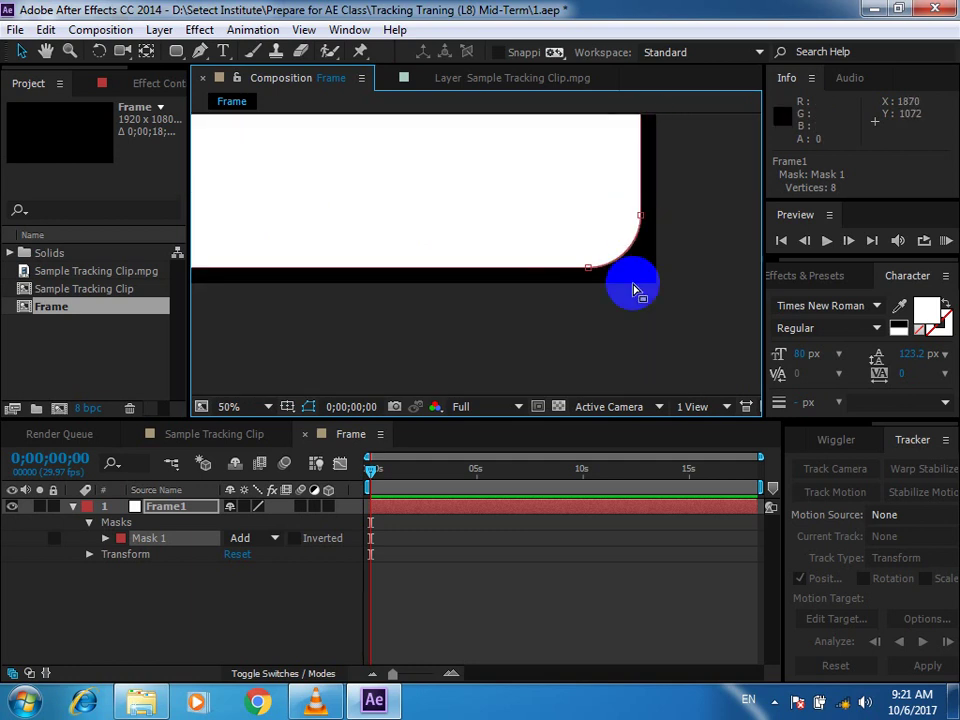
{"action": "left_click", "coordinate": [640, 220]}
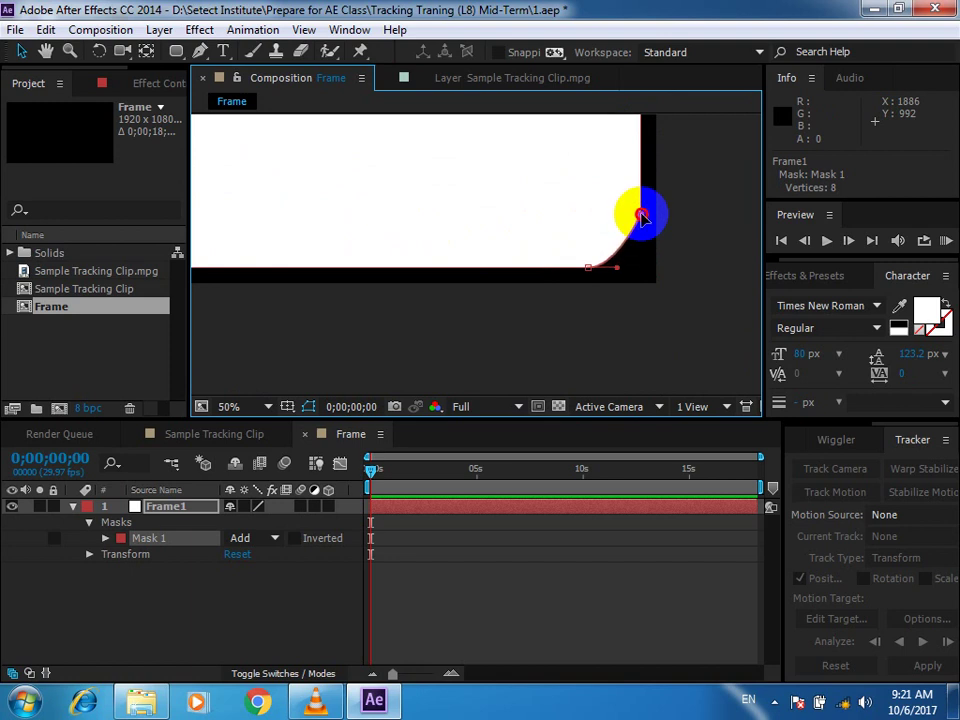
{"action": "left_click_drag", "start_coordinate": [617, 267], "coordinate": [588, 268]}
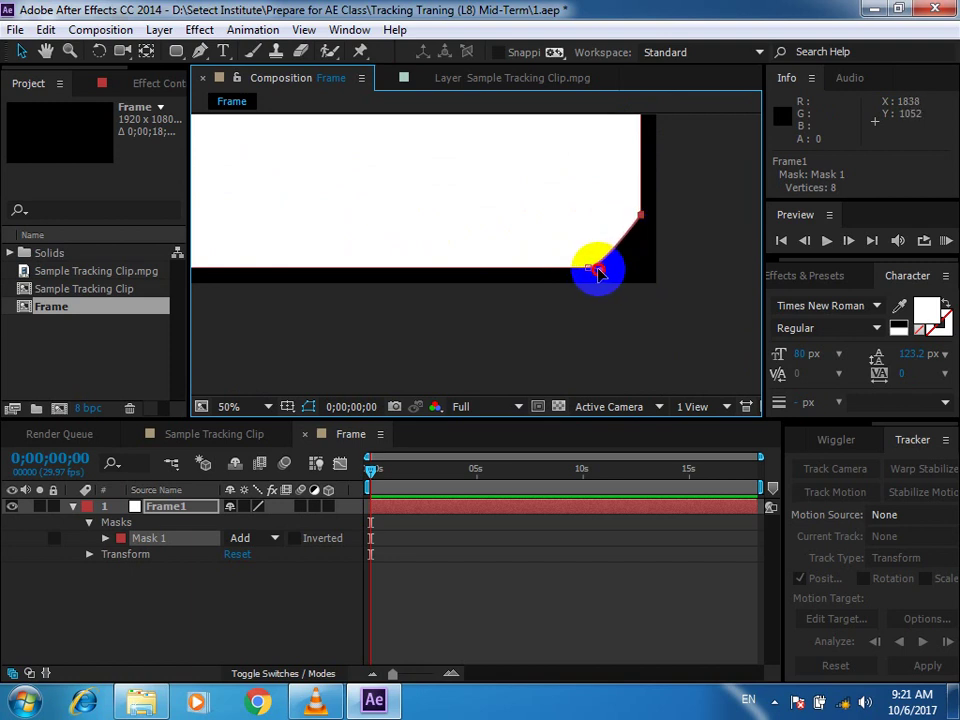
{"action": "scroll", "coordinate": [568, 277], "scroll_direction": "left", "scroll_amount": 10}
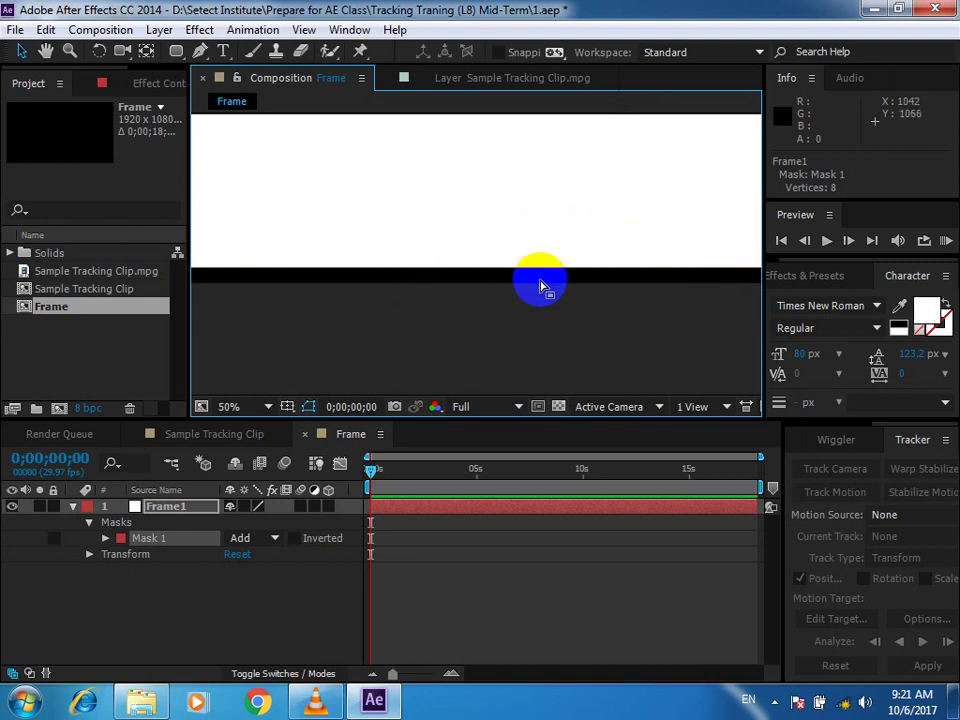
{"action": "scroll", "coordinate": [490, 269], "scroll_direction": "left", "scroll_amount": 8}
{"action": "scroll", "coordinate": [487, 267], "scroll_direction": "up", "scroll_amount": 2}
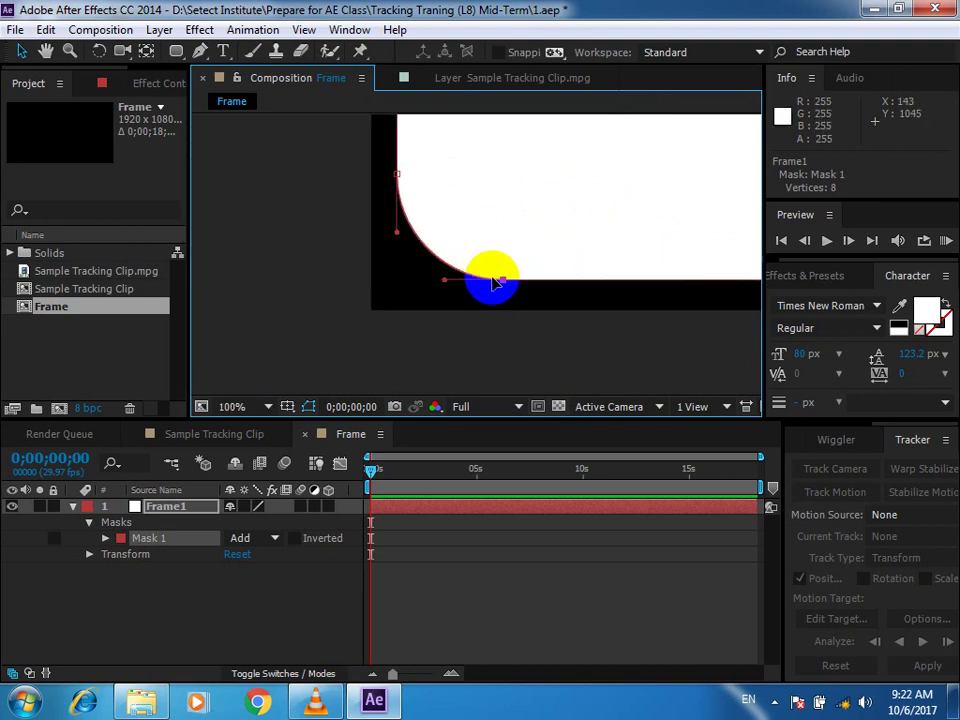
{"action": "mouse_move", "coordinate": [447, 287]}
{"action": "left_mouse_down"}
{"action": "mouse_move", "coordinate": [505, 283]}
{"action": "mouse_move", "coordinate": [397, 177]}
{"action": "left_mouse_up"}
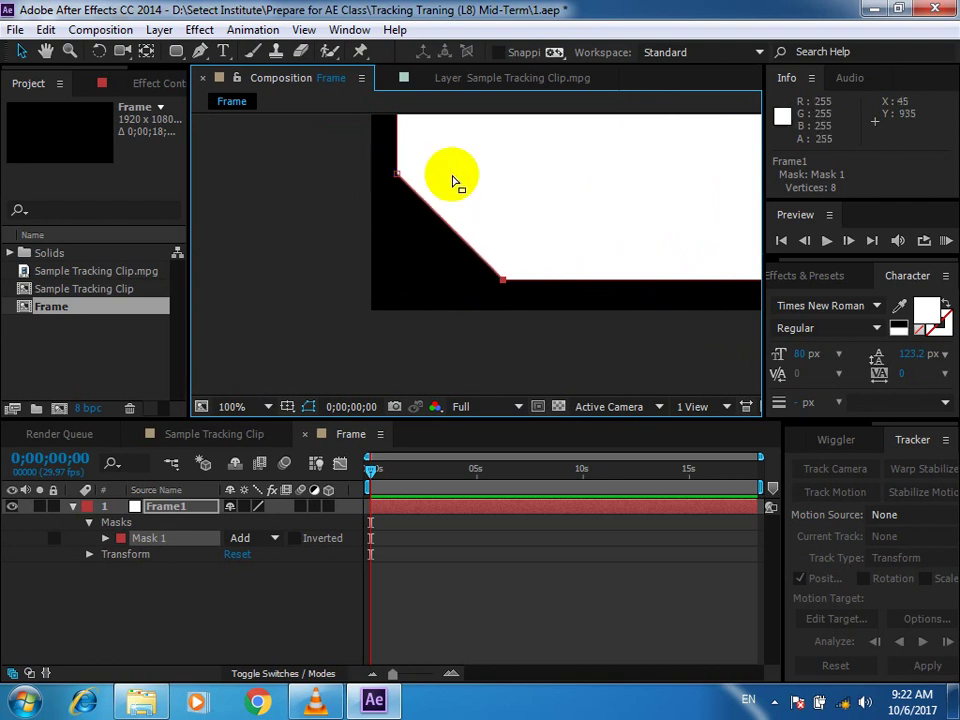
{"action": "scroll", "coordinate": [613, 193], "scroll_direction": "down", "scroll_amount": 3}
{"action": "scroll", "coordinate": [553, 210], "scroll_direction": "down", "scroll_amount": 1}
{"action": "left_click_drag", "start_coordinate": [558, 209], "coordinate": [461, 221]}
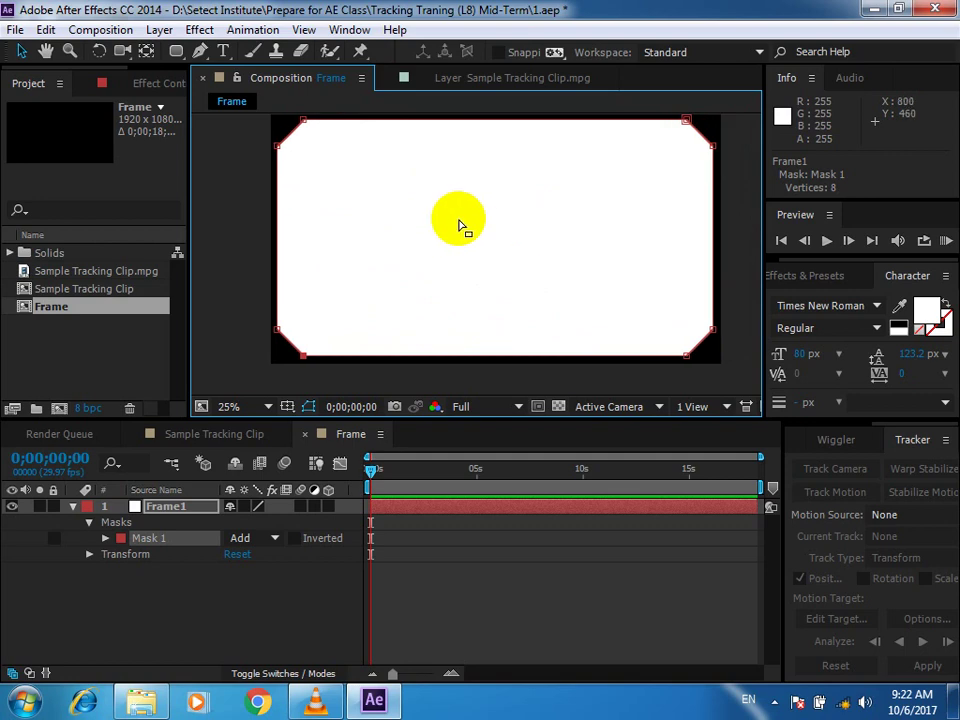
{"action": "left_click", "coordinate": [316, 702]}
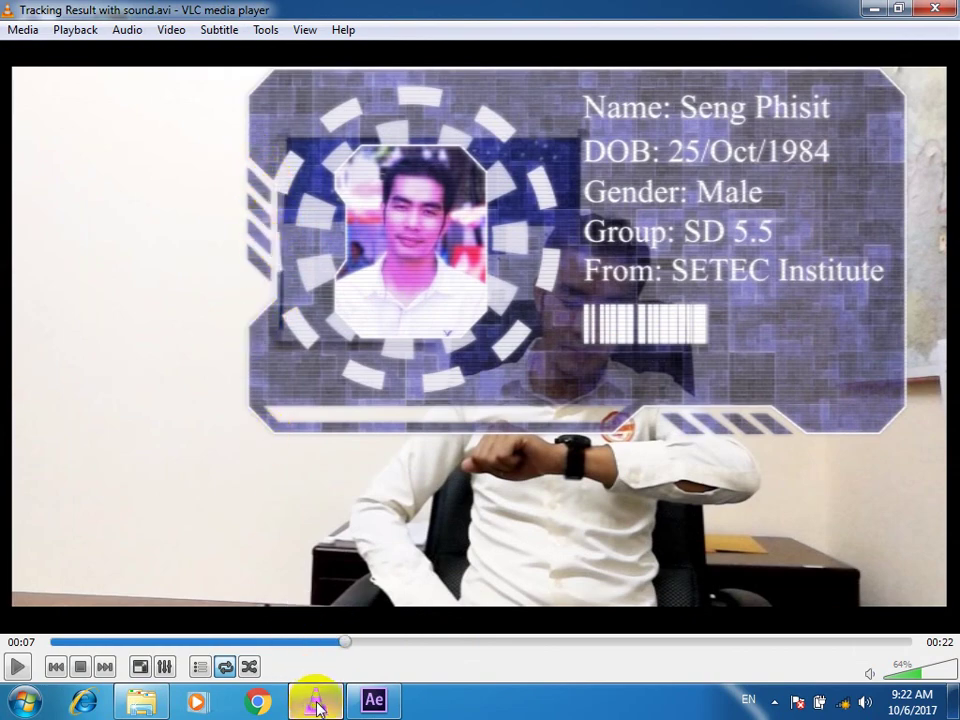
{"action": "left_click", "coordinate": [374, 700]}
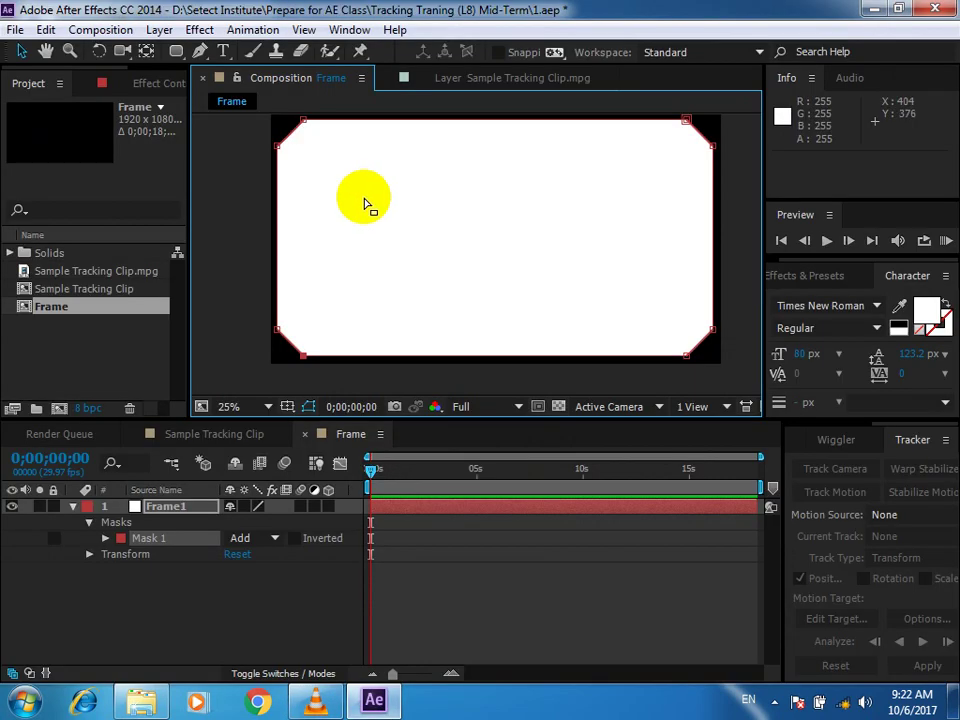
Add four new vertices along the mask's left edge with the Add Vertex tool.
{"action": "left_click", "coordinate": [204, 57]}
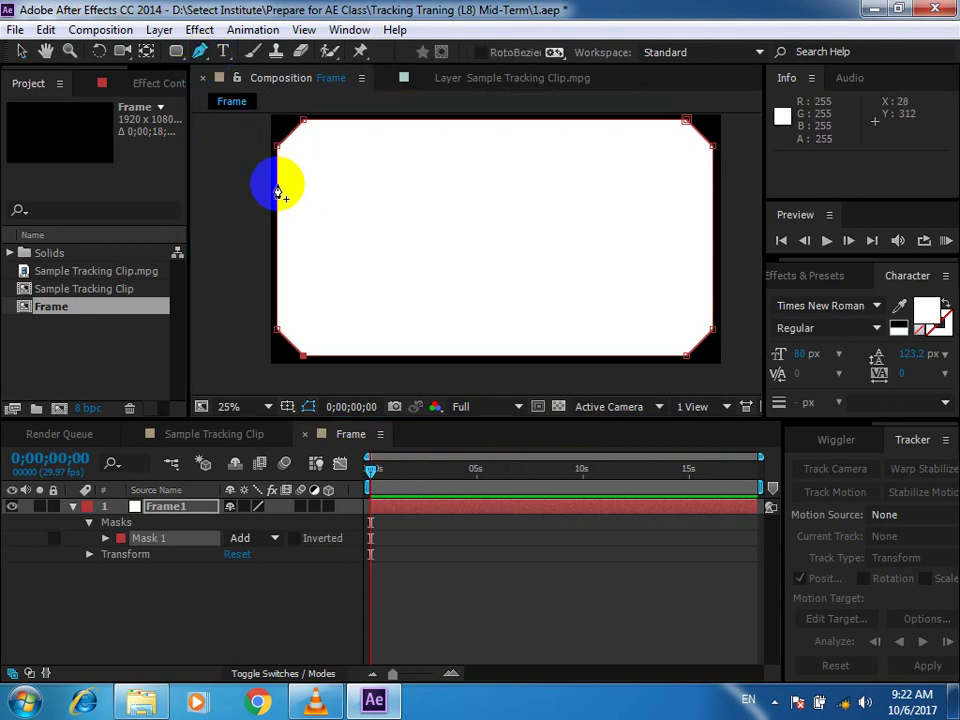
{"action": "left_click", "coordinate": [277, 183]}
{"action": "left_click", "coordinate": [277, 203]}
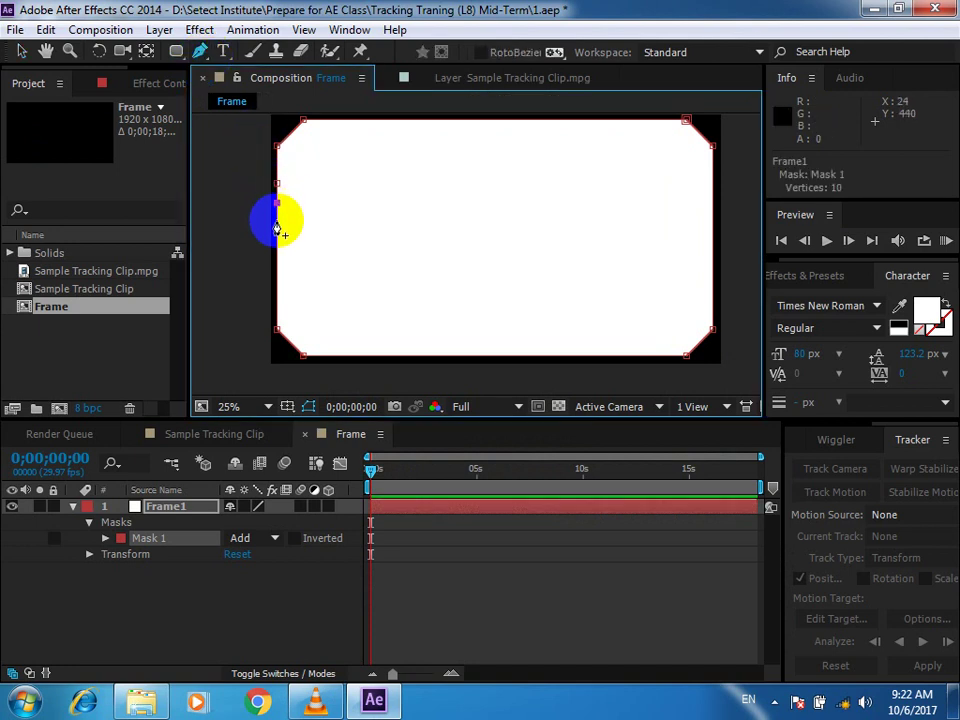
{"action": "left_click", "coordinate": [277, 253]}
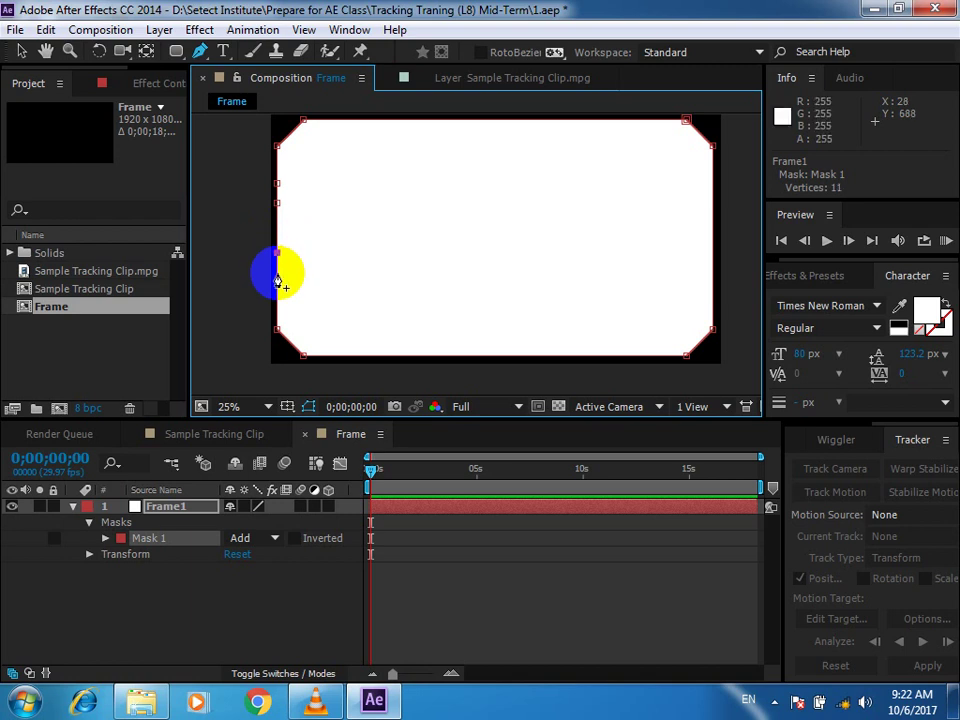
{"action": "left_click", "coordinate": [277, 273]}
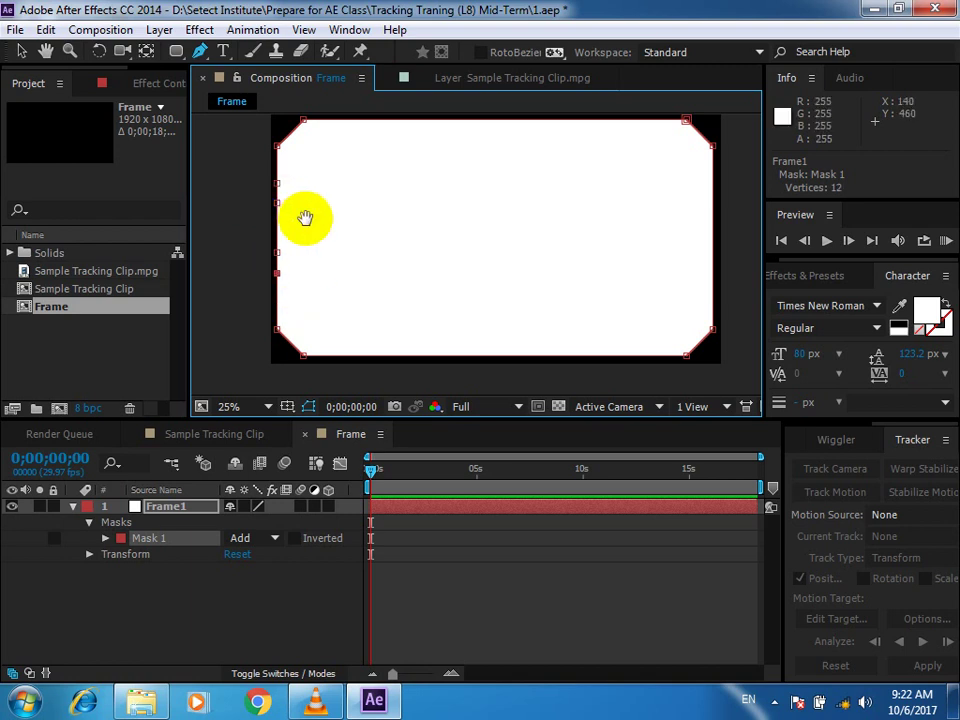
Try nudging the left-edge vertices inward, undo it, and clear the mask selection.
{"action": "scroll", "coordinate": [310, 214], "scroll_direction": "left", "scroll_amount": 2}
{"action": "left_click", "coordinate": [21, 51]}
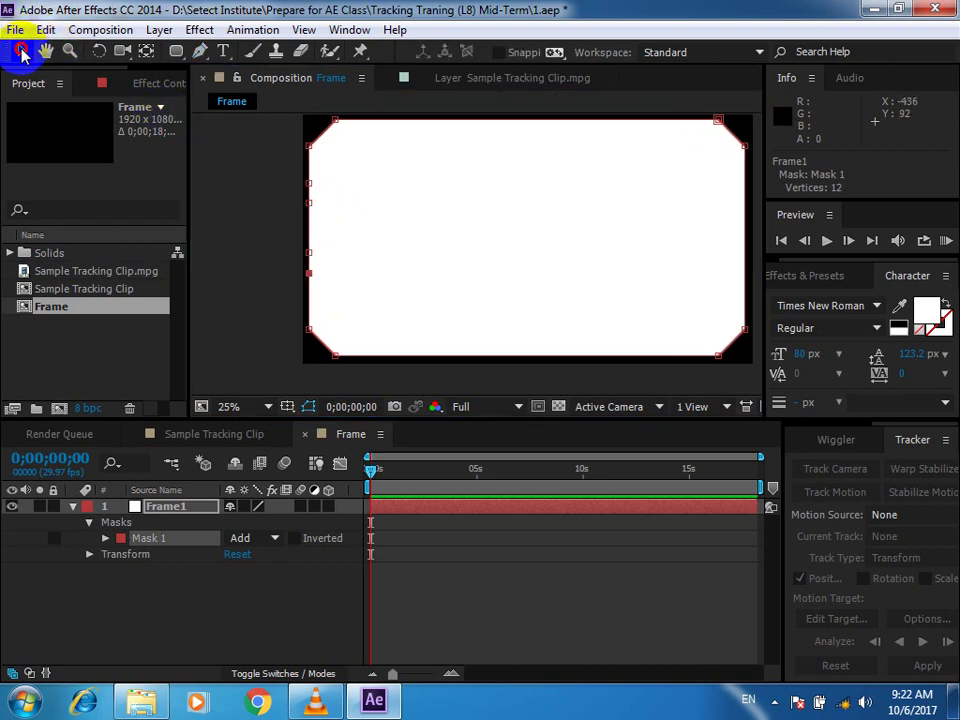
{"action": "left_click_drag", "start_coordinate": [279, 199], "coordinate": [378, 263]}
{"action": "key", "text": "Right"}
{"action": "key", "text": "Right"}
{"action": "key", "text": "Right"}
{"action": "key", "text": "Right"}
{"action": "key", "text": "Right"}
{"action": "key", "text": "Right"}
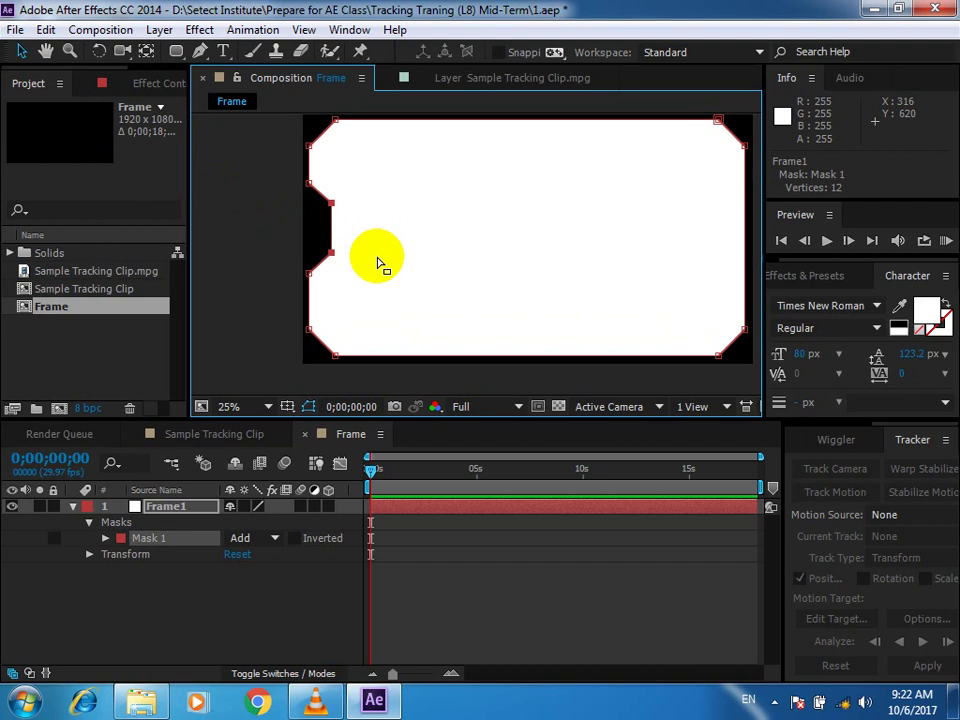
{"action": "double_click", "coordinate": [303, 261]}
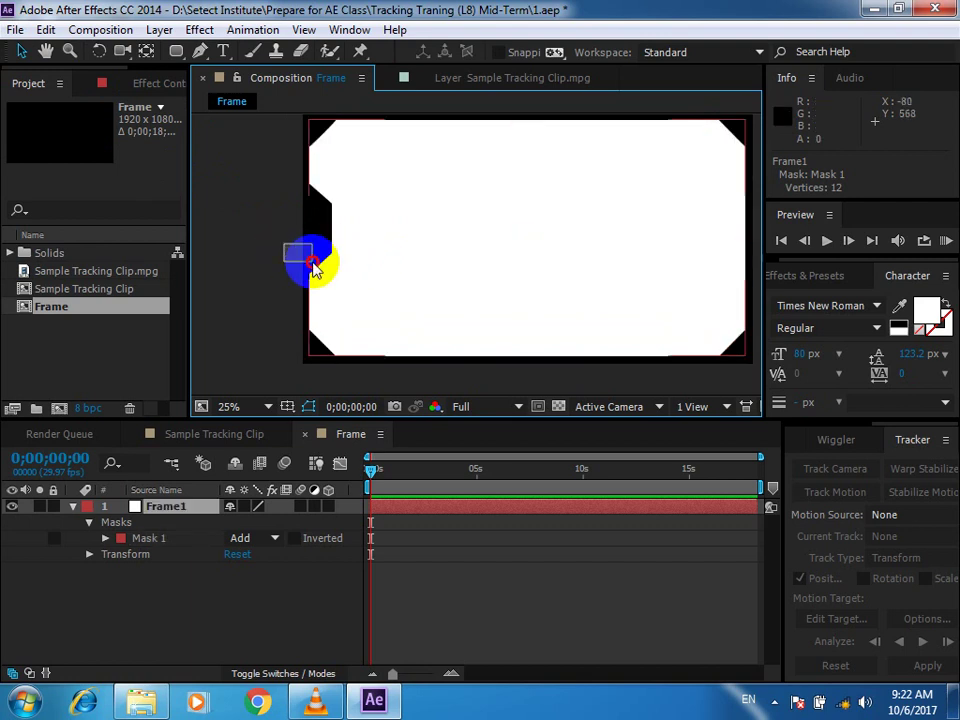
{"action": "key", "text": "ctrl+z"}
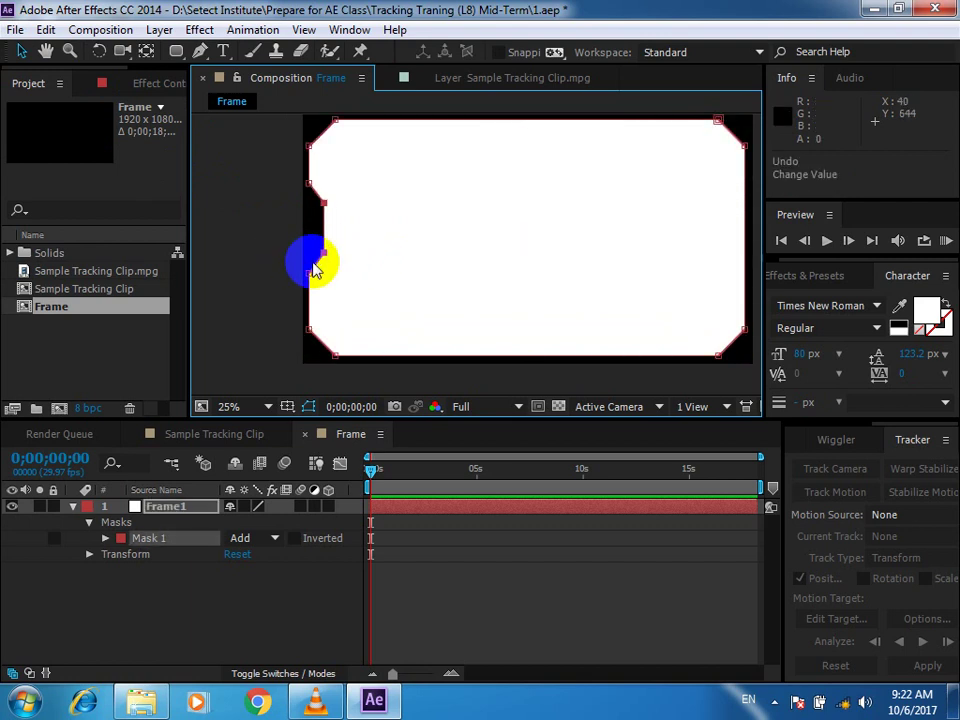
{"action": "double_click", "coordinate": [309, 187]}
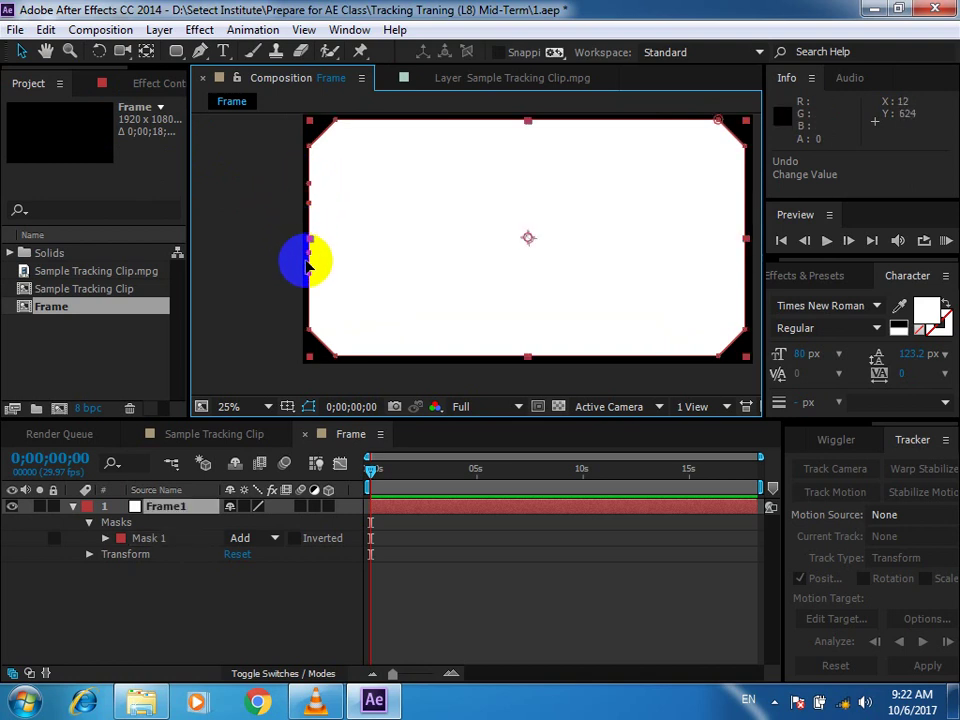
{"action": "left_click", "coordinate": [285, 212]}
{"action": "double_click", "coordinate": [311, 185]}
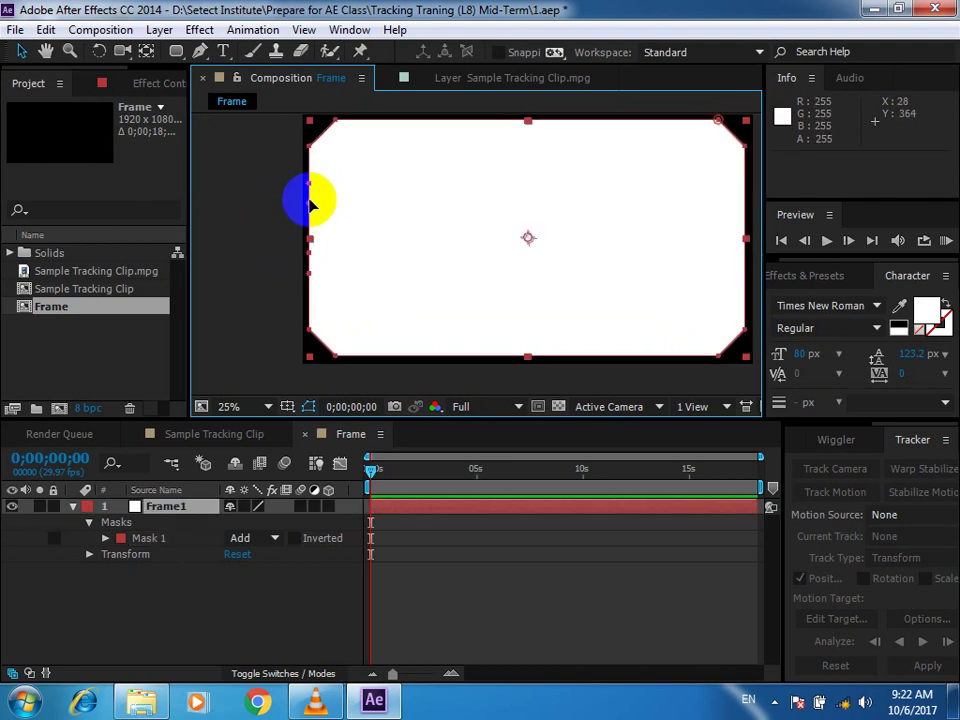
{"action": "left_click", "coordinate": [268, 201]}
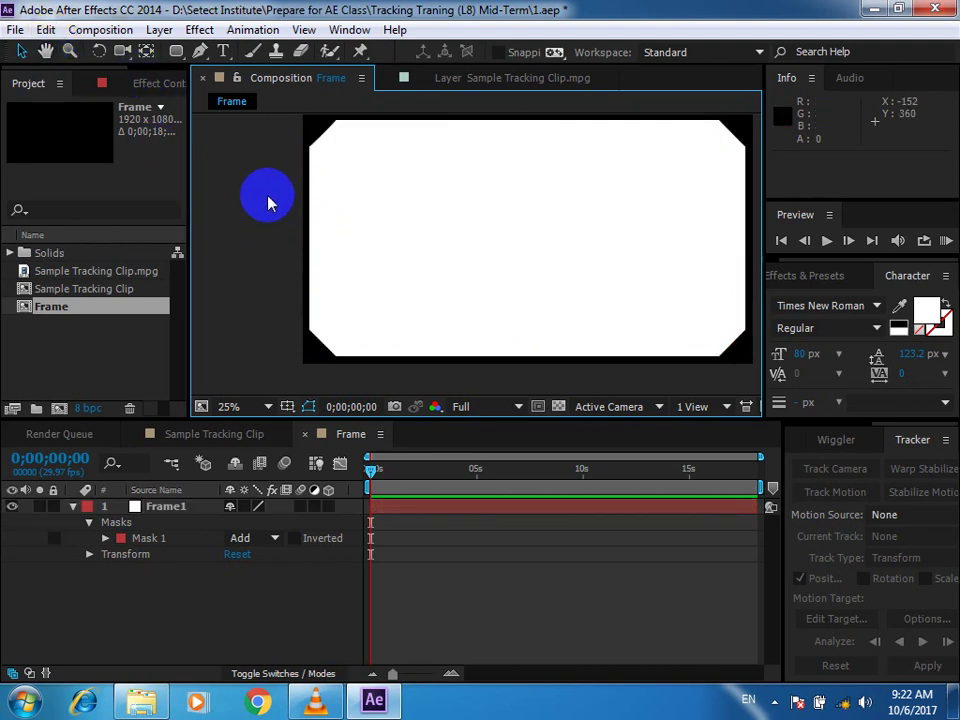
{"action": "double_click", "coordinate": [336, 210]}
{"action": "left_click", "coordinate": [285, 204]}
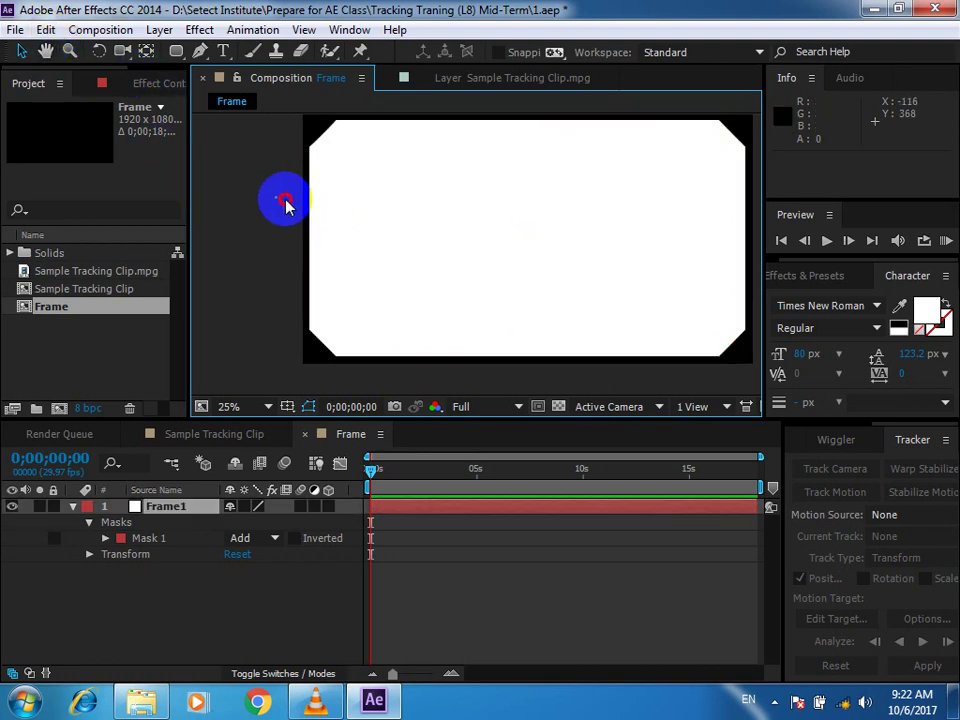
Push the two middle left-edge points inward and drop the lower pair down into a stepped notch.
{"action": "left_click_drag", "start_coordinate": [280, 198], "coordinate": [338, 262]}
{"action": "left_click_drag", "start_coordinate": [290, 208], "coordinate": [338, 246]}
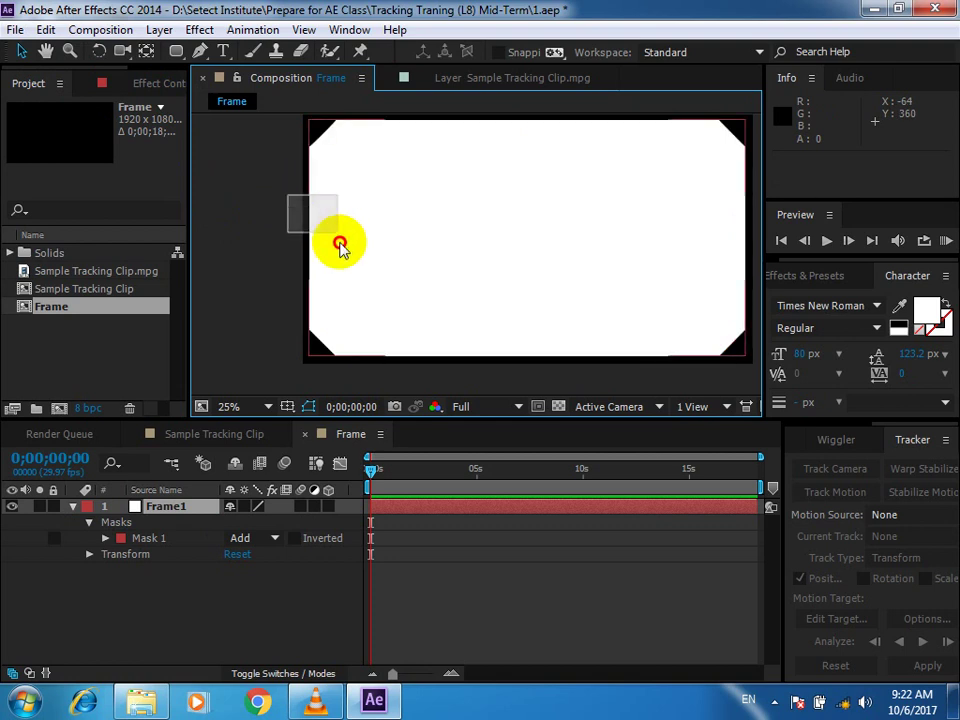
{"action": "left_click", "coordinate": [311, 146]}
{"action": "left_click_drag", "start_coordinate": [278, 198], "coordinate": [342, 258]}
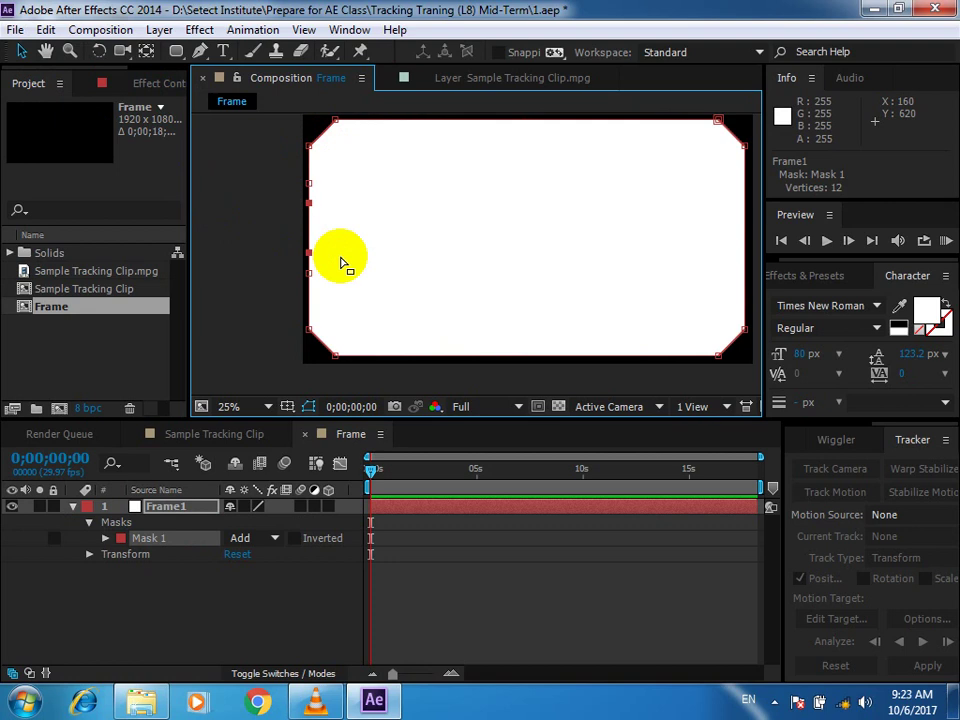
{"action": "key", "text": "Right"}
{"action": "key", "text": "Right"}
{"action": "key", "text": "Right"}
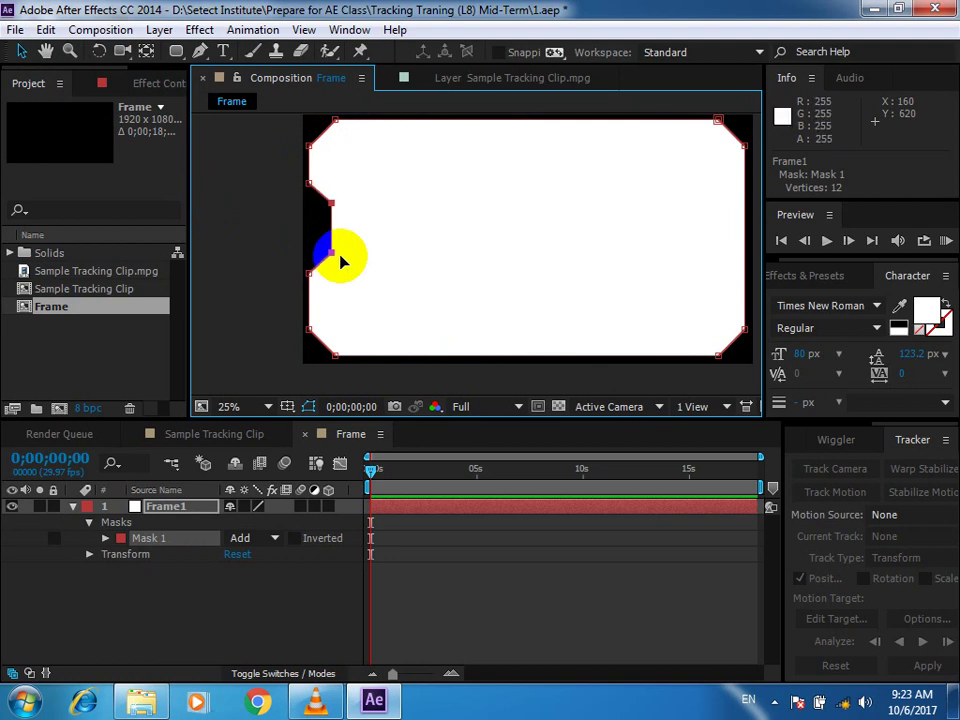
{"action": "left_click_drag", "start_coordinate": [266, 240], "coordinate": [360, 307]}
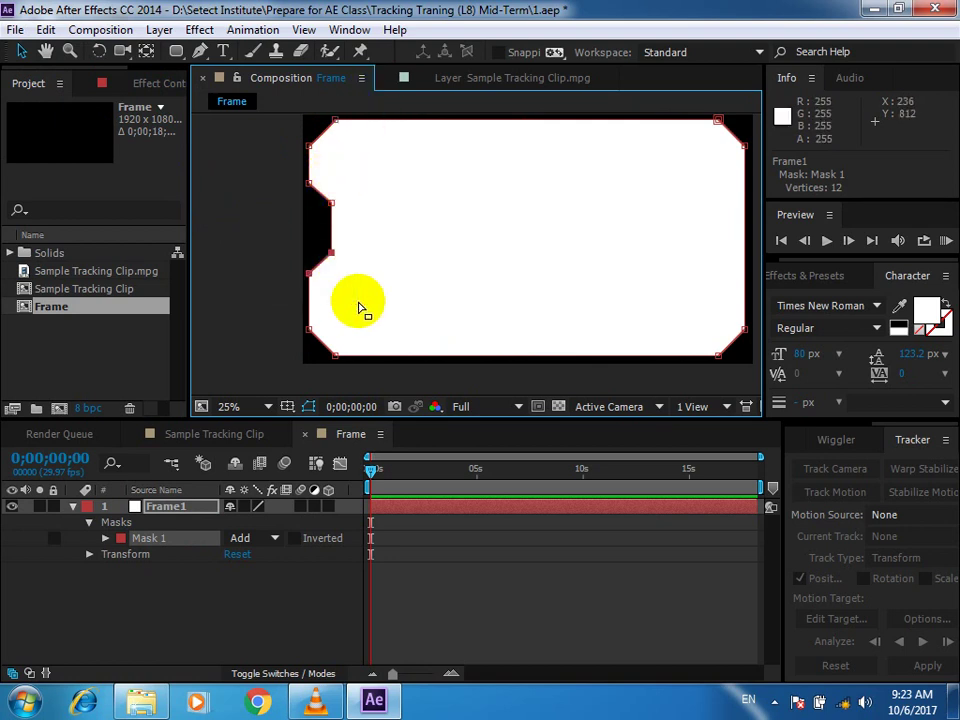
{"action": "key", "text": "Down"}
{"action": "key", "text": "Down"}
{"action": "key", "text": "Down"}
{"action": "left_click", "coordinate": [281, 261]}
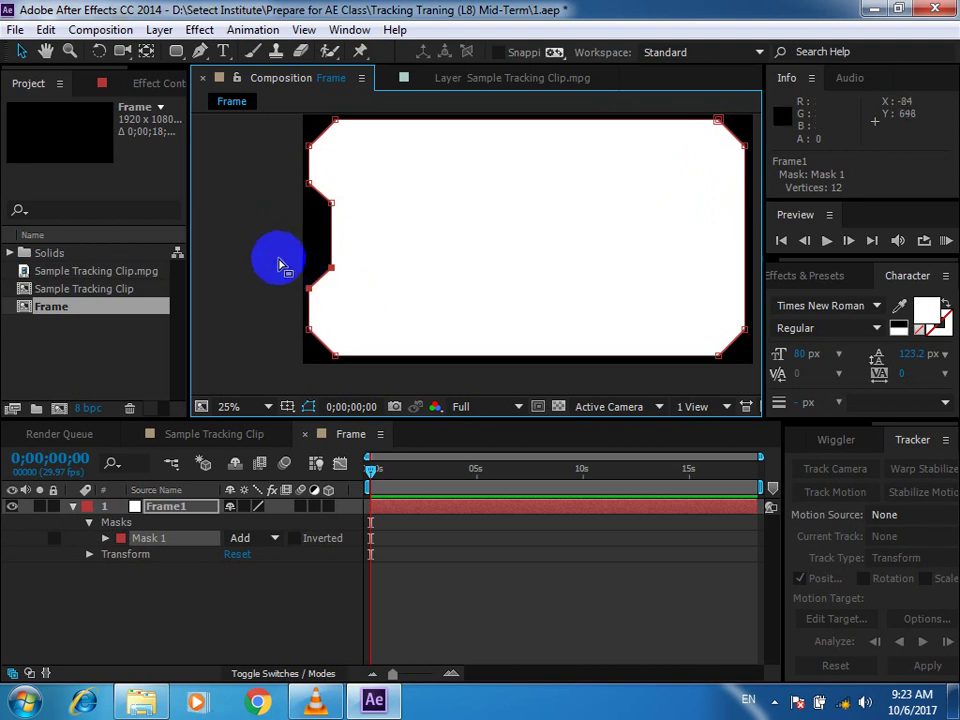
{"action": "left_click_drag", "start_coordinate": [570, 246], "coordinate": [526, 247]}
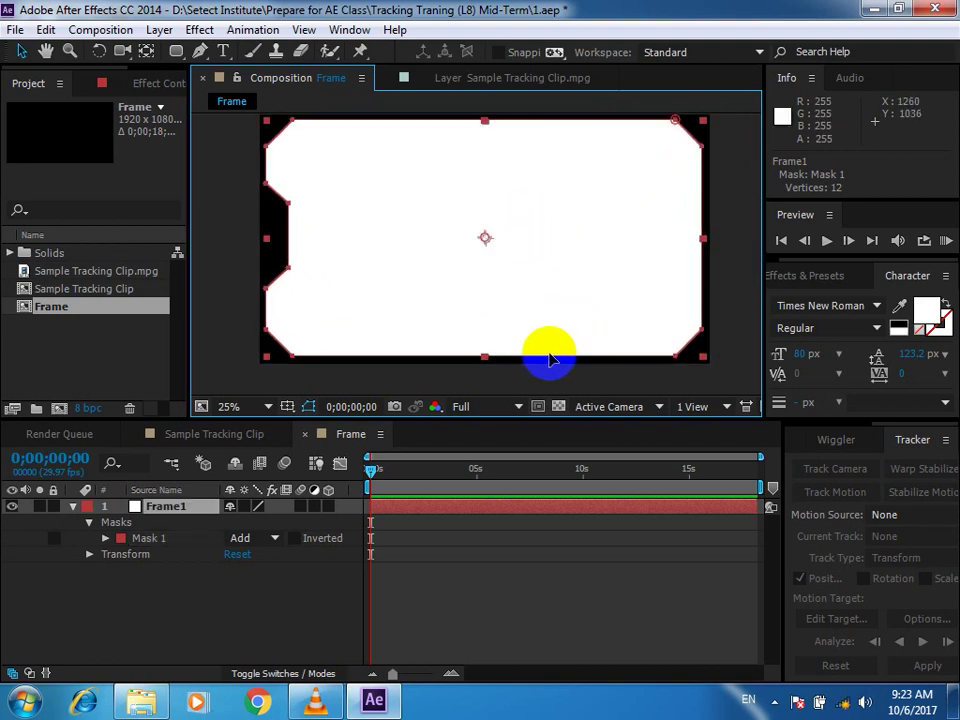
Add four vertices along the middle of the mask's bottom edge.
{"action": "left_click", "coordinate": [200, 52]}
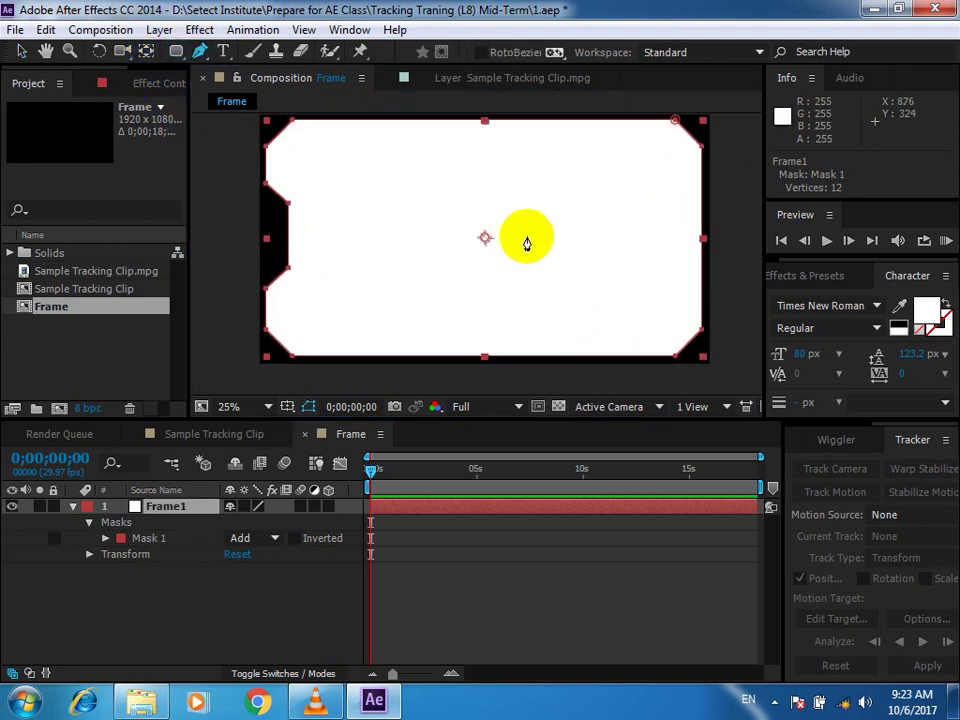
{"action": "left_click", "coordinate": [637, 357]}
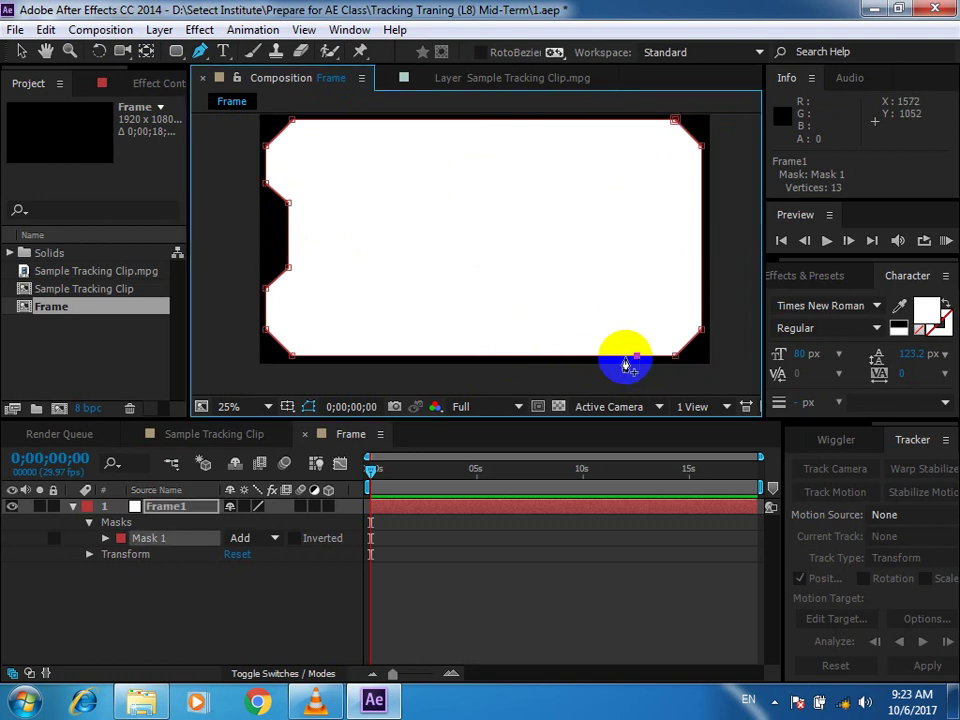
{"action": "left_click", "coordinate": [614, 357]}
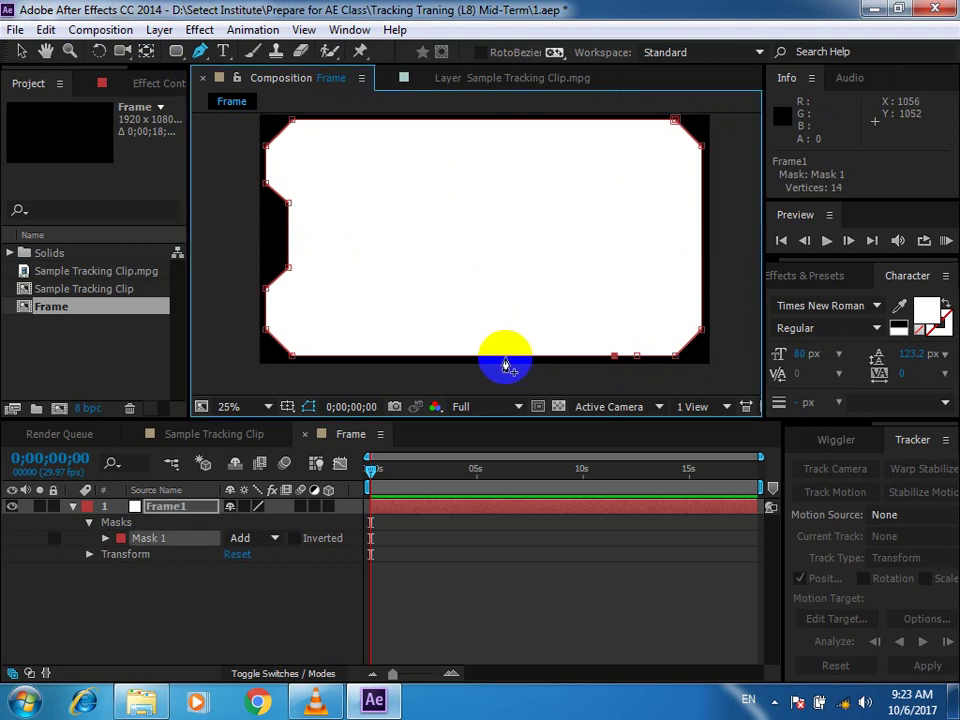
{"action": "left_click", "coordinate": [490, 357]}
{"action": "left_click", "coordinate": [463, 357]}
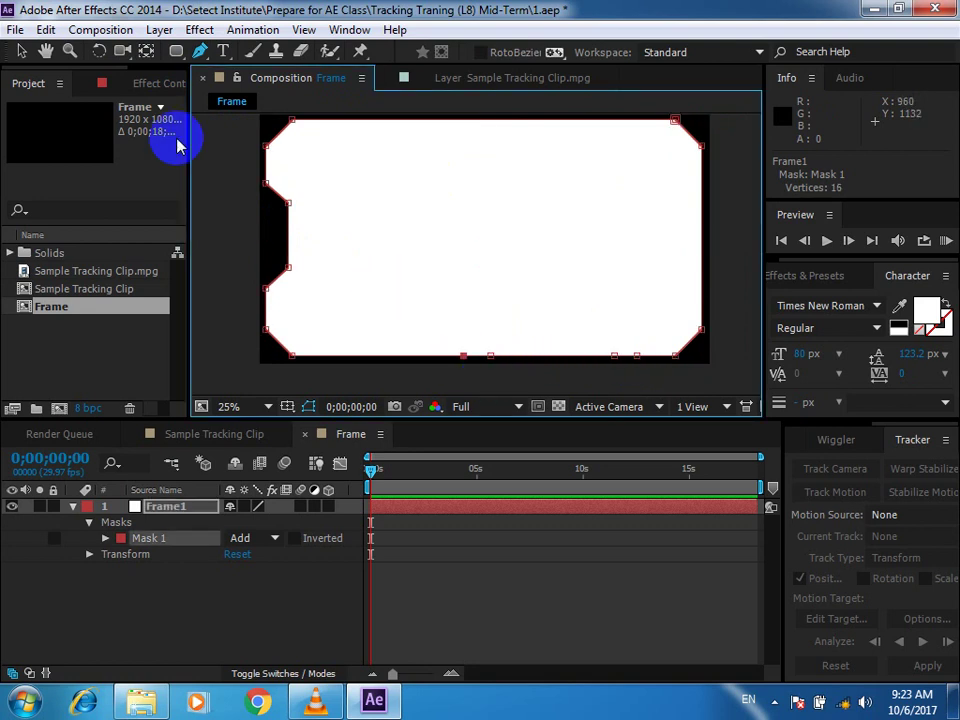
Raise the two inner bottom-edge points into a shallow notch.
{"action": "left_click", "coordinate": [20, 51]}
{"action": "left_click_drag", "start_coordinate": [624, 380], "coordinate": [488, 328]}
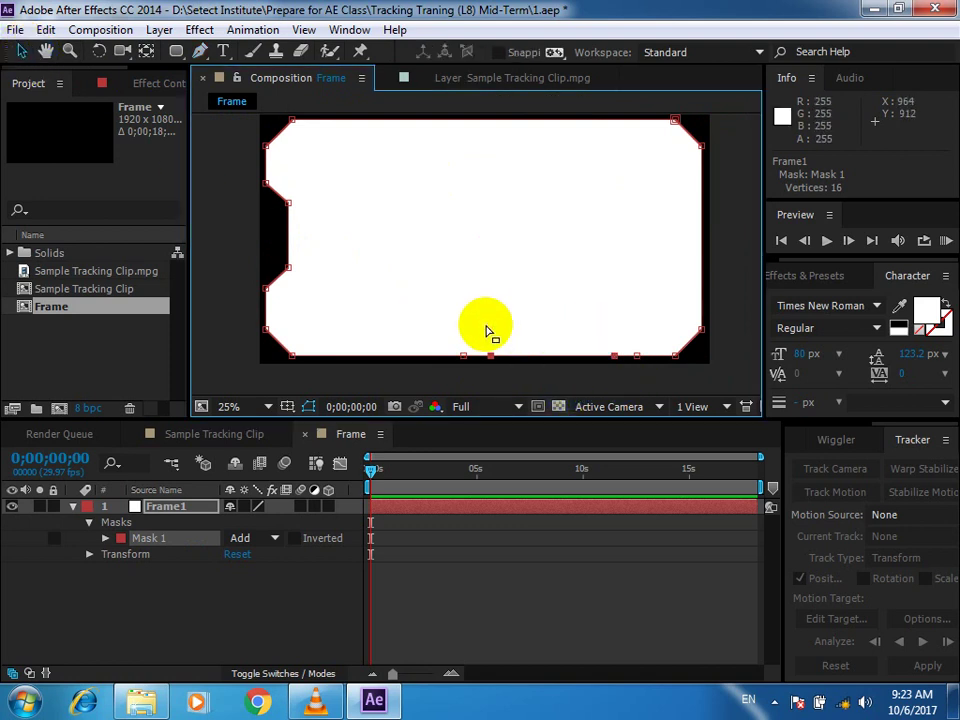
{"action": "key", "text": "shift+Up"}
{"action": "key", "text": "shift+Up"}
{"action": "key", "text": "shift+Up"}
{"action": "key", "text": "shift+Down"}
{"action": "key", "text": "shift+Down"}
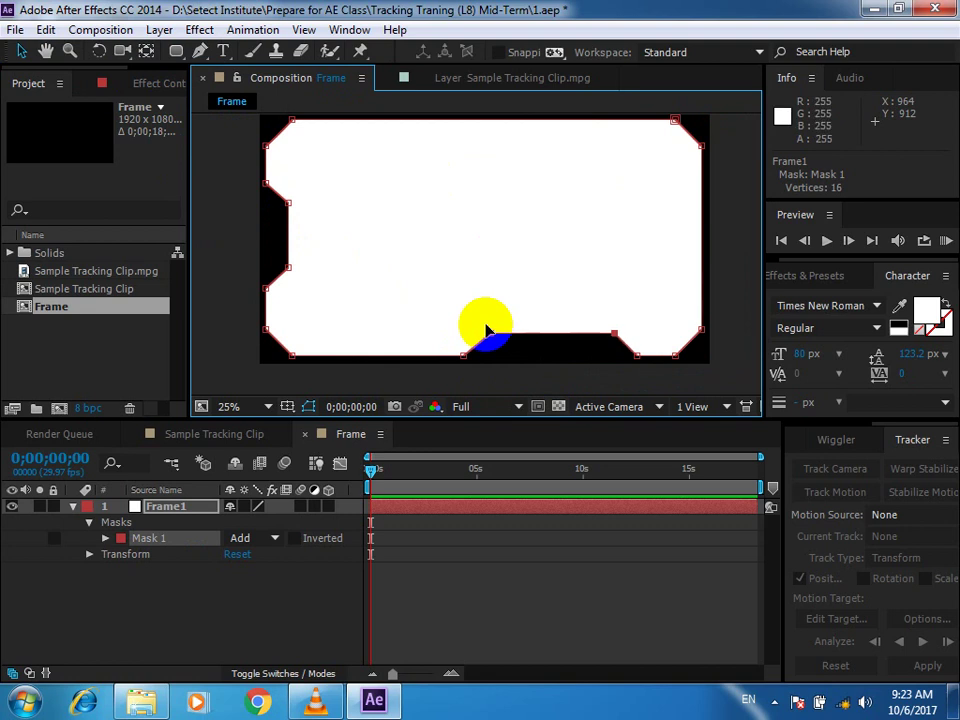
Compare the notched frame against the reference ID-card video.
{"action": "double_click", "coordinate": [510, 356]}
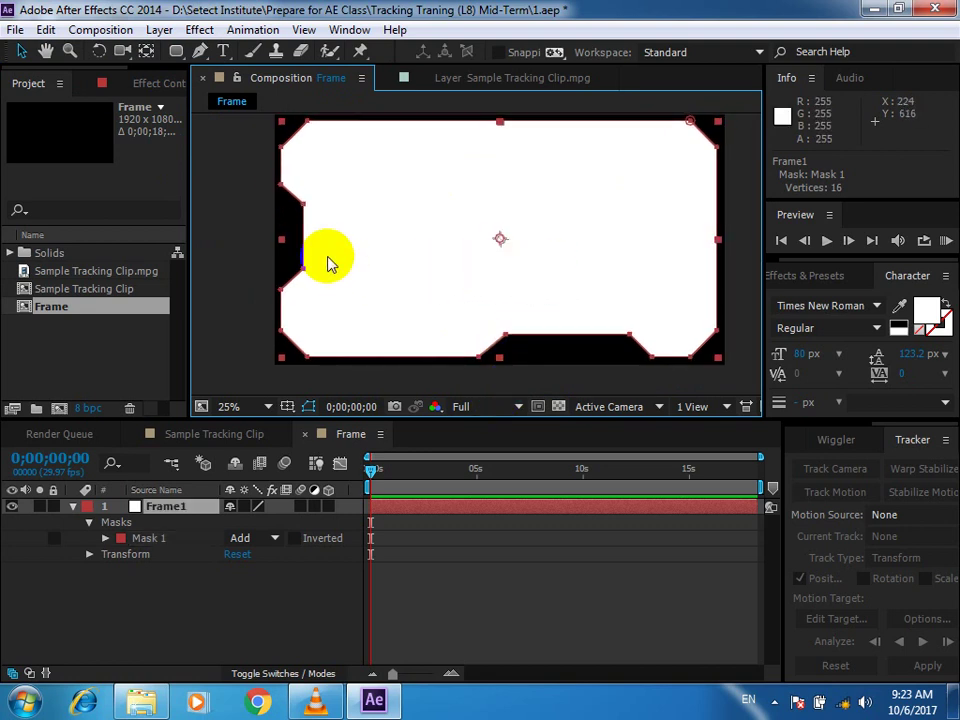
{"action": "scroll", "coordinate": [415, 255], "scroll_direction": "up", "scroll_amount": 2}
{"action": "scroll", "coordinate": [478, 253], "scroll_direction": "left", "scroll_amount": 3}
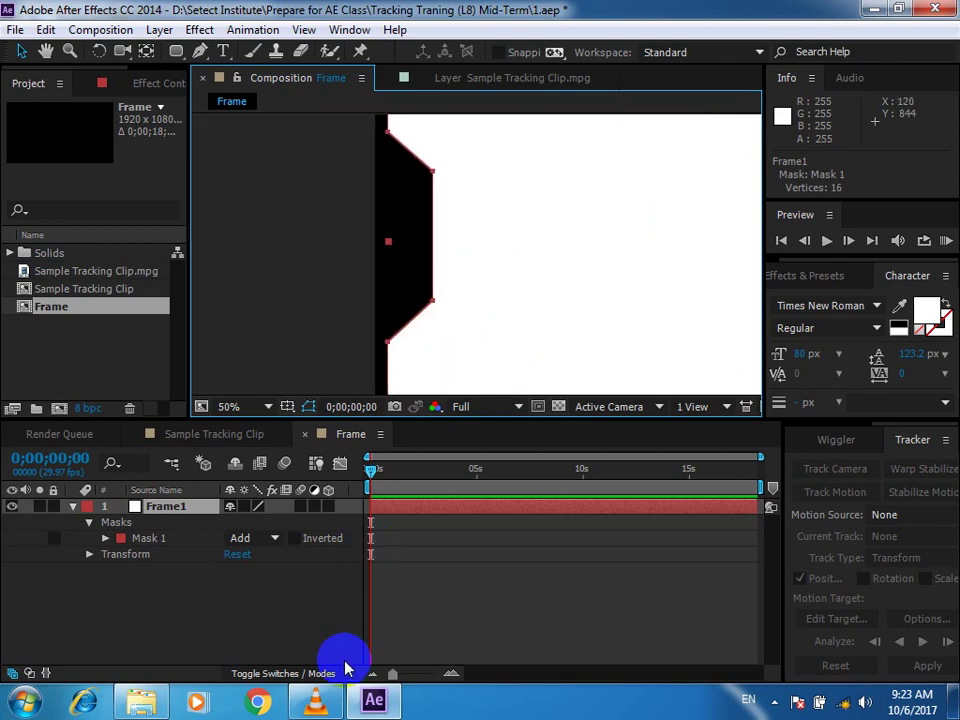
{"action": "left_click", "coordinate": [315, 702]}
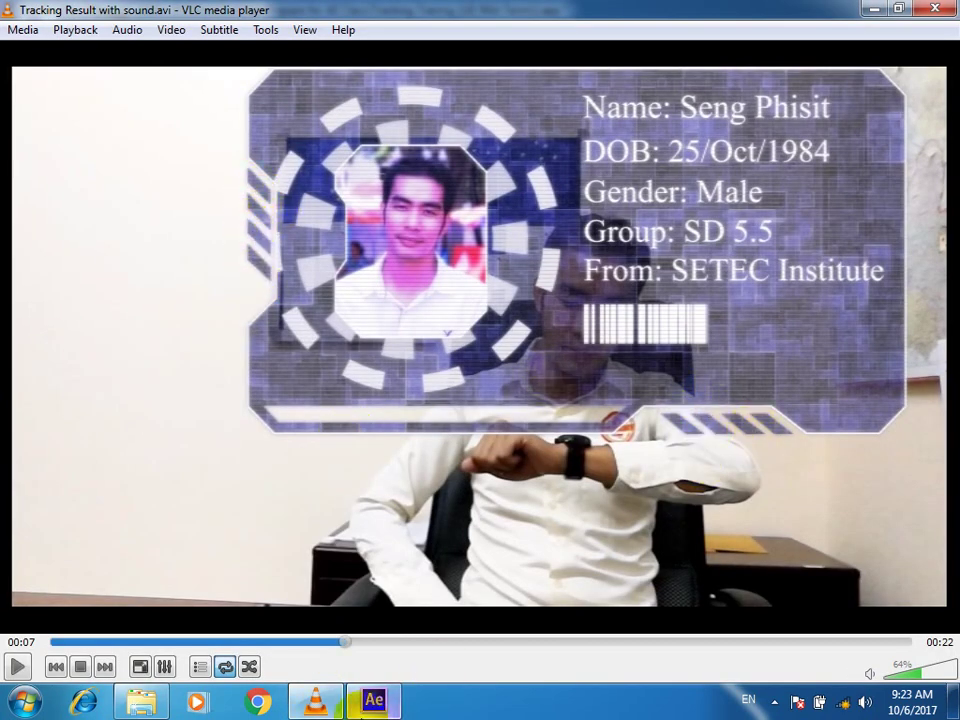
{"action": "key", "text": "alt+Tab"}
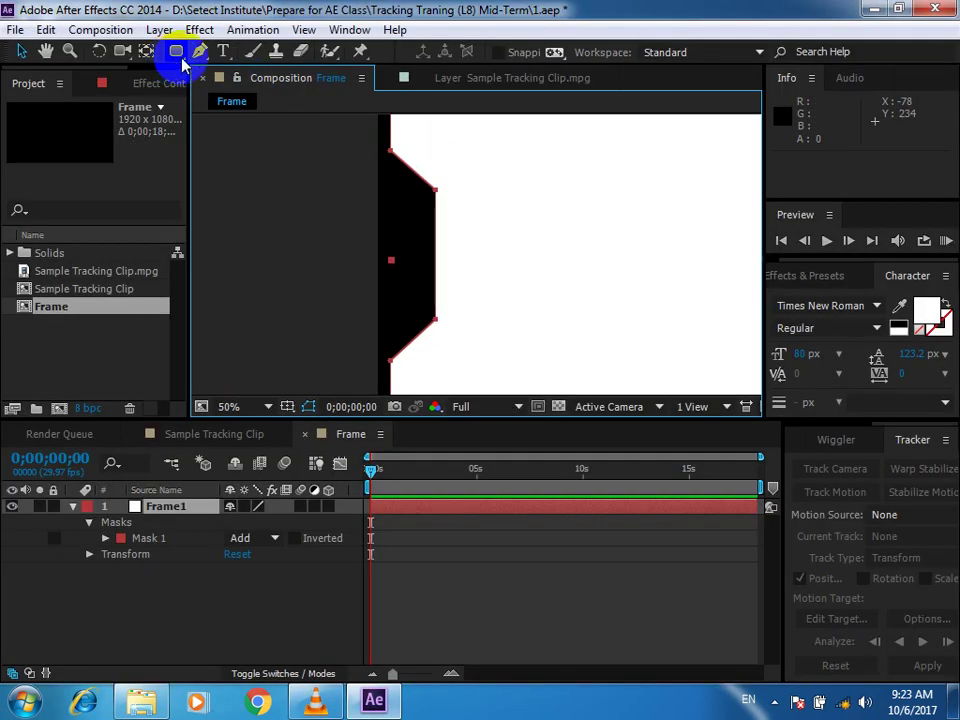
Draw a four-point diagonal stripe mask (Mask 2) on Frame1 by the upper-left notch.
{"action": "left_click", "coordinate": [499, 628]}
{"action": "left_click", "coordinate": [444, 510]}
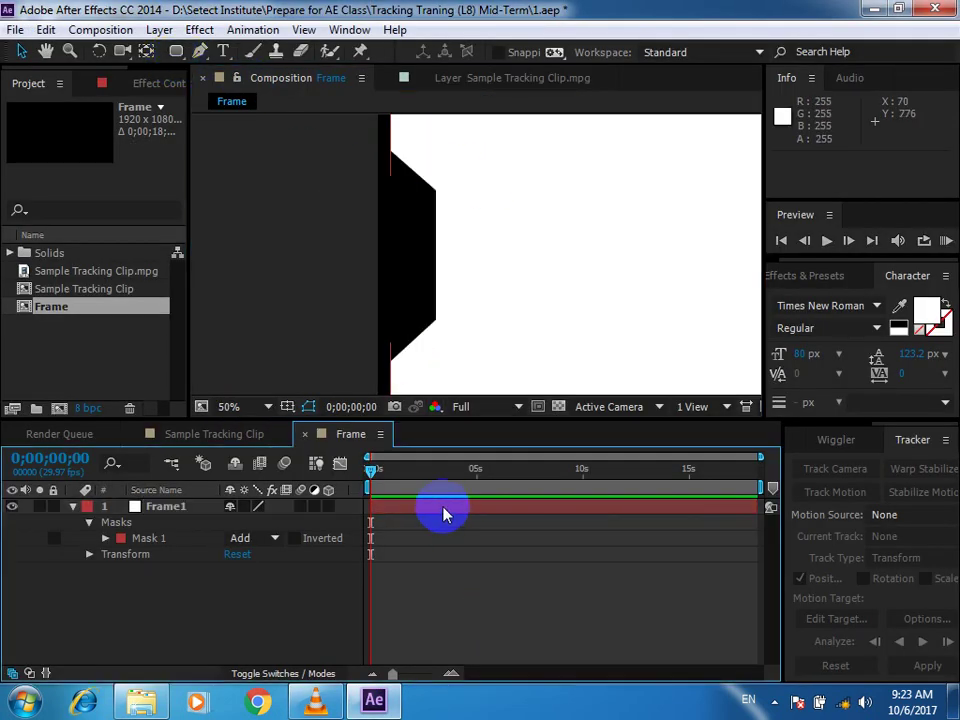
{"action": "left_click", "coordinate": [199, 51]}
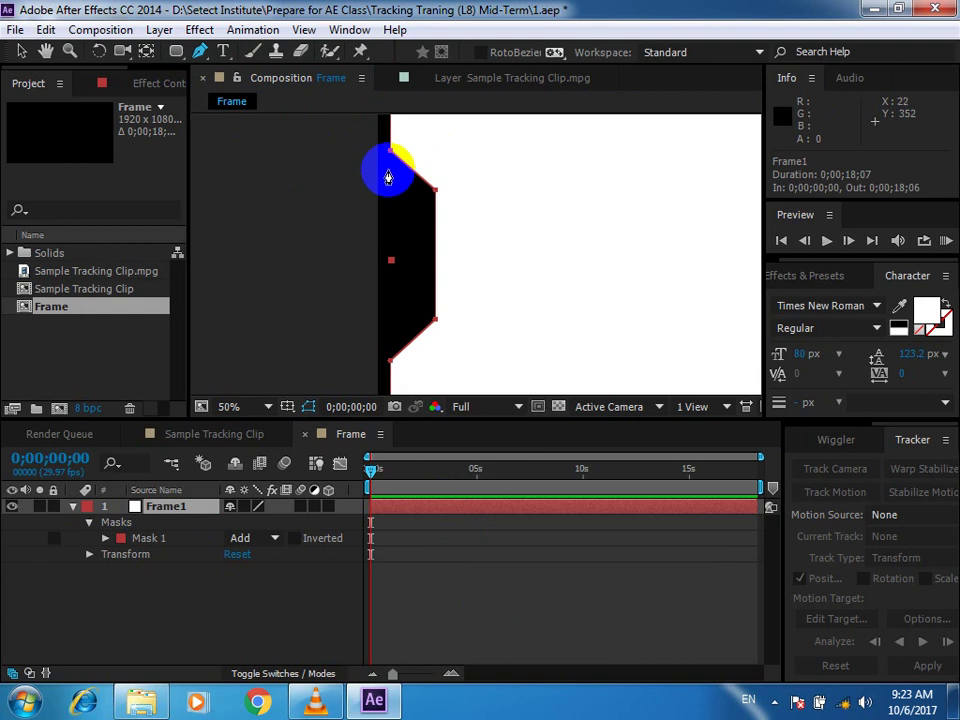
{"action": "left_click", "coordinate": [388, 169]}
{"action": "left_click", "coordinate": [424, 205]}
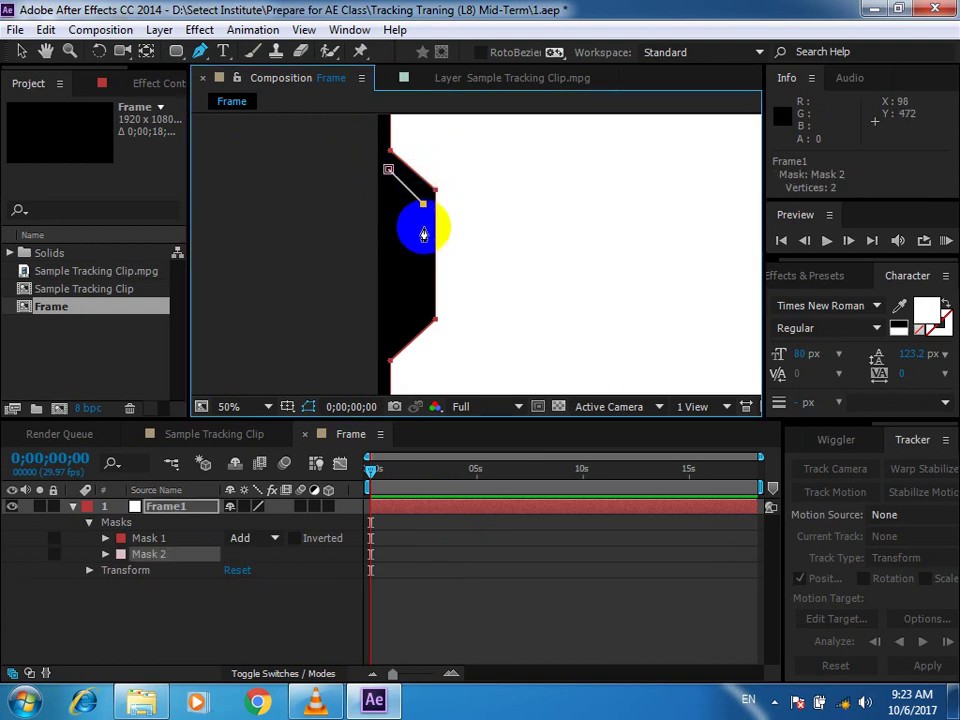
{"action": "left_click", "coordinate": [423, 228]}
{"action": "left_click", "coordinate": [385, 191]}
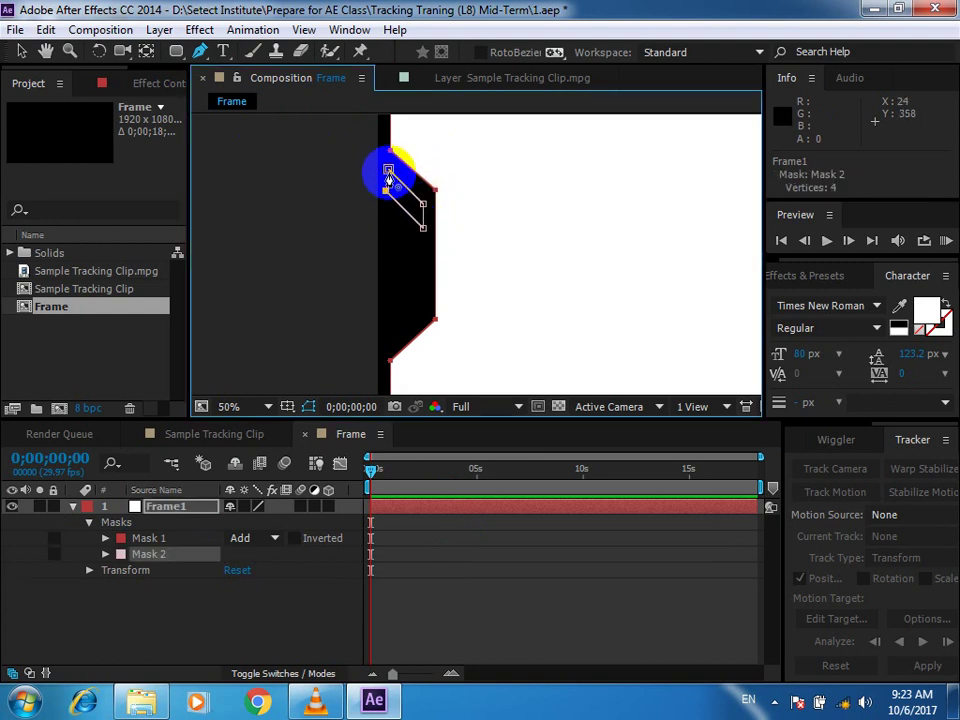
{"action": "scroll", "coordinate": [456, 235], "scroll_direction": "up", "scroll_amount": 2}
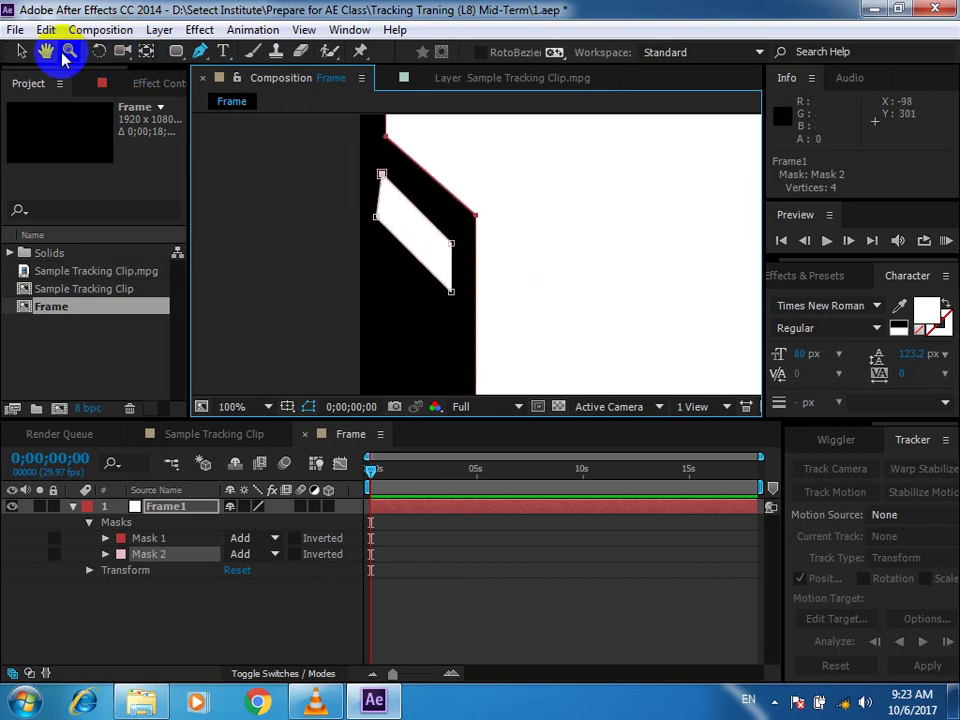
Adjust the stripe's corner points to refine its slanted parallelogram shape.
{"action": "left_click", "coordinate": [22, 51]}
{"action": "left_click_drag", "start_coordinate": [367, 198], "coordinate": [377, 205]}
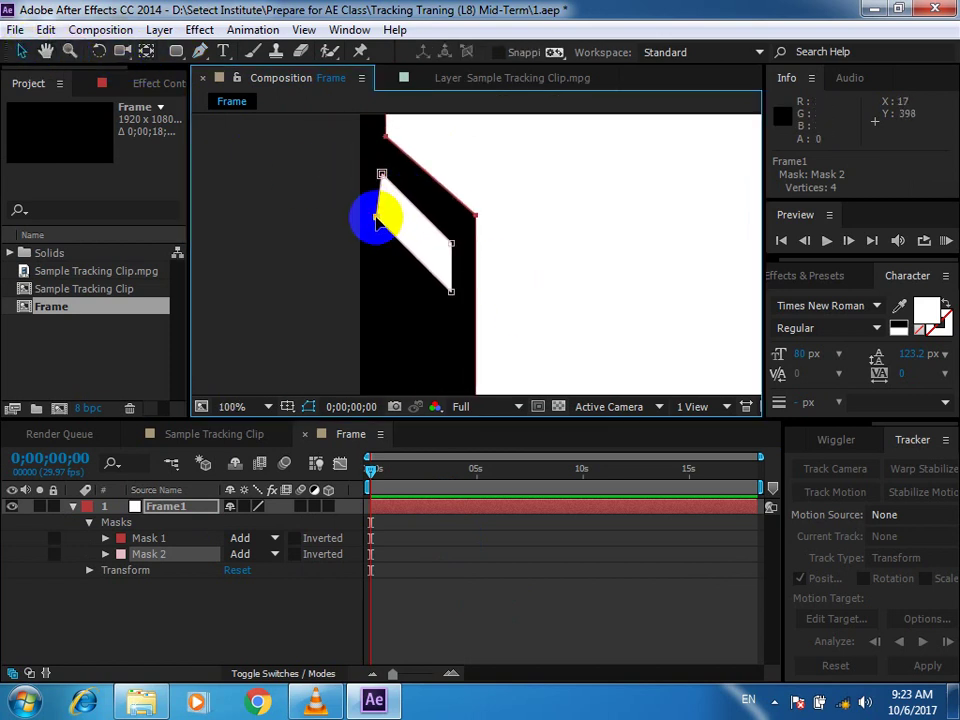
{"action": "left_click", "coordinate": [386, 174]}
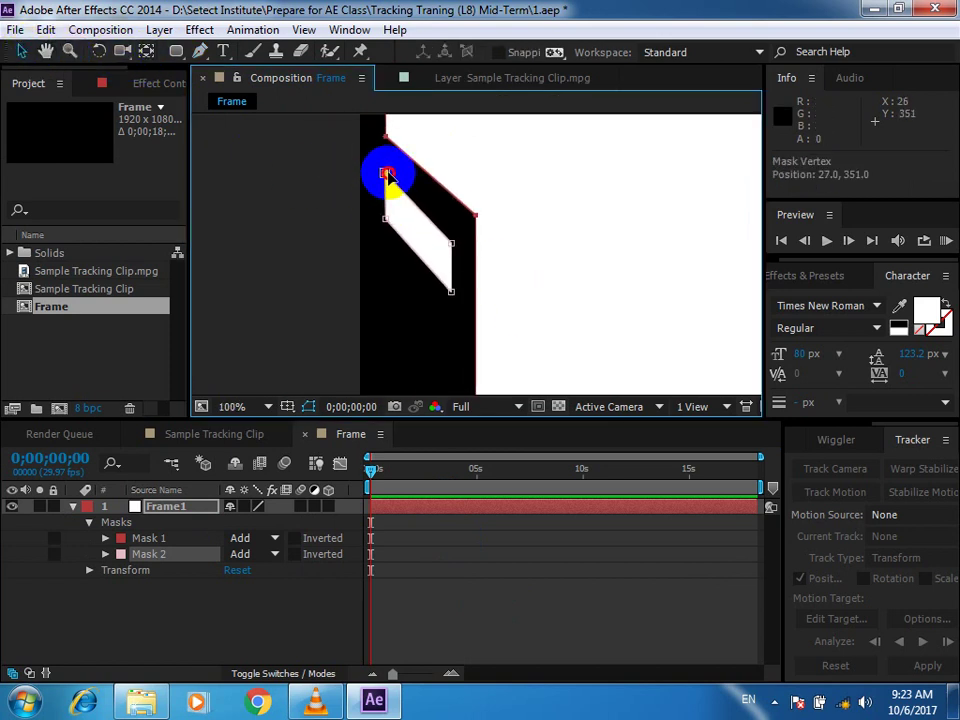
{"action": "left_click_drag", "start_coordinate": [451, 243], "coordinate": [454, 236]}
{"action": "left_click", "coordinate": [450, 289]}
{"action": "left_click_drag", "start_coordinate": [453, 289], "coordinate": [452, 277]}
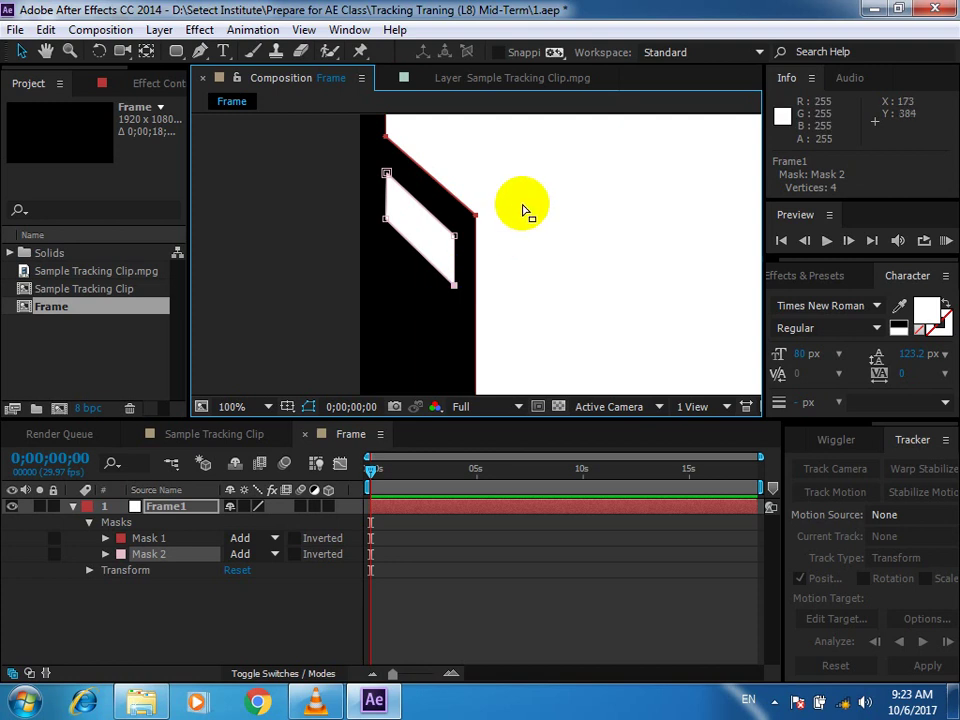
{"action": "key", "text": "comma"}
{"action": "mouse_move", "coordinate": [549, 256]}
{"action": "left_mouse_down"}
{"action": "mouse_move", "coordinate": [537, 250]}
{"action": "mouse_move", "coordinate": [537, 262]}
{"action": "left_mouse_up"}
{"action": "key", "text": "period"}
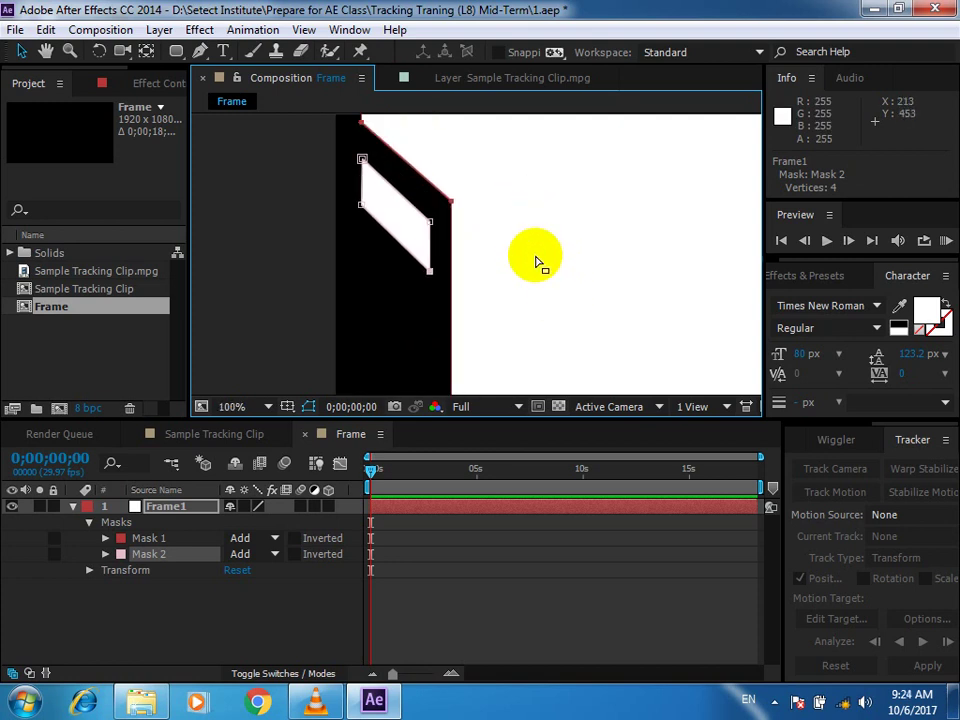
{"action": "key", "text": "comma"}
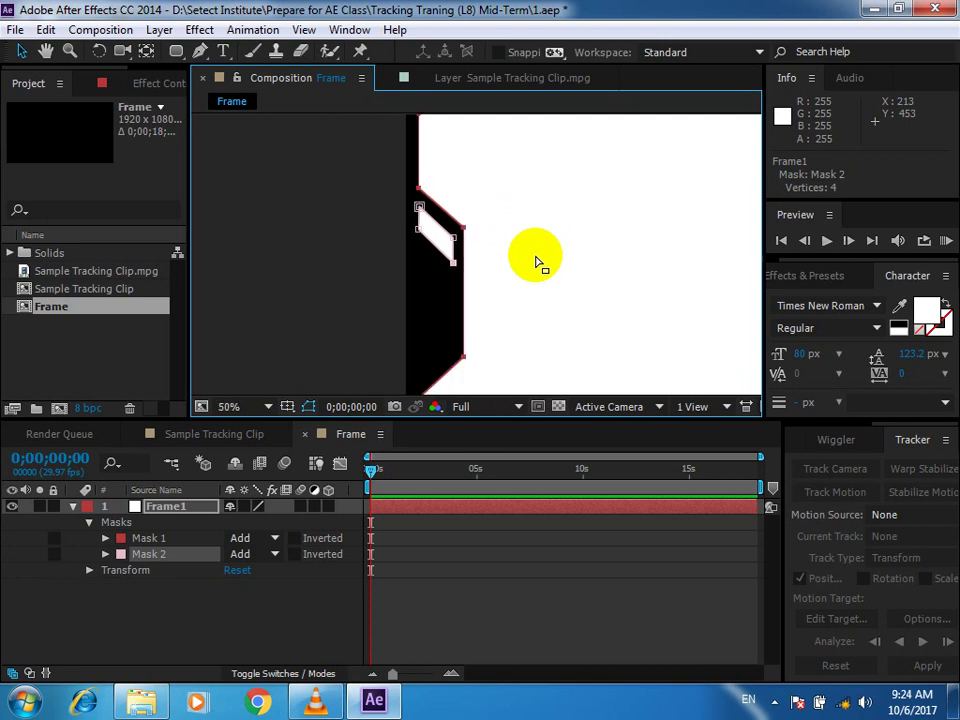
{"action": "key", "text": "comma"}
{"action": "key", "text": "period"}
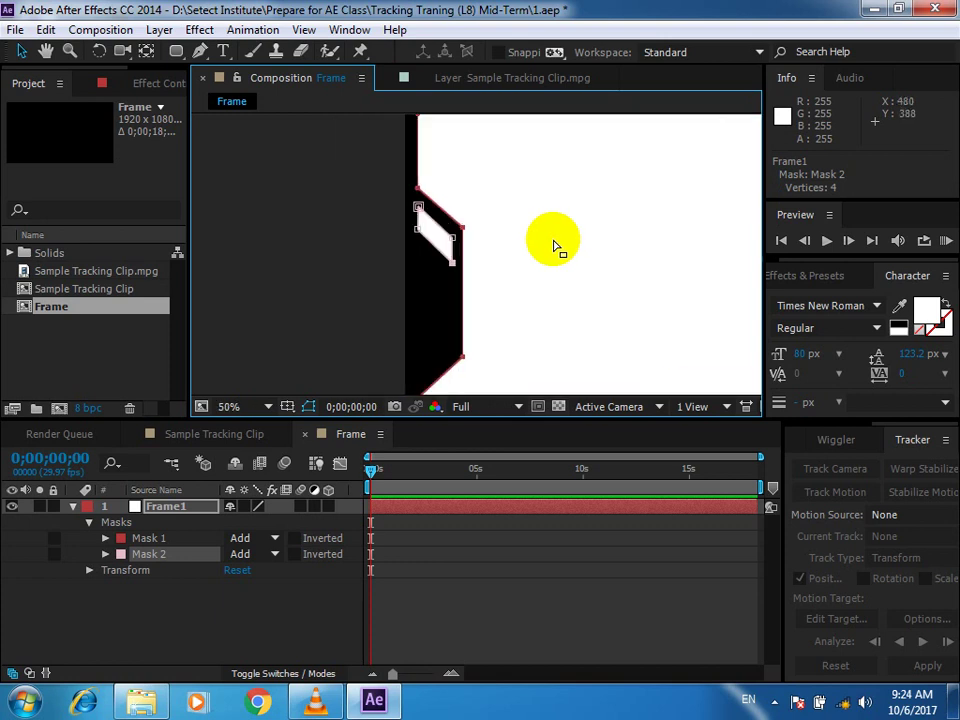
{"action": "left_click_drag", "start_coordinate": [552, 233], "coordinate": [506, 261]}
{"action": "key", "text": "period"}
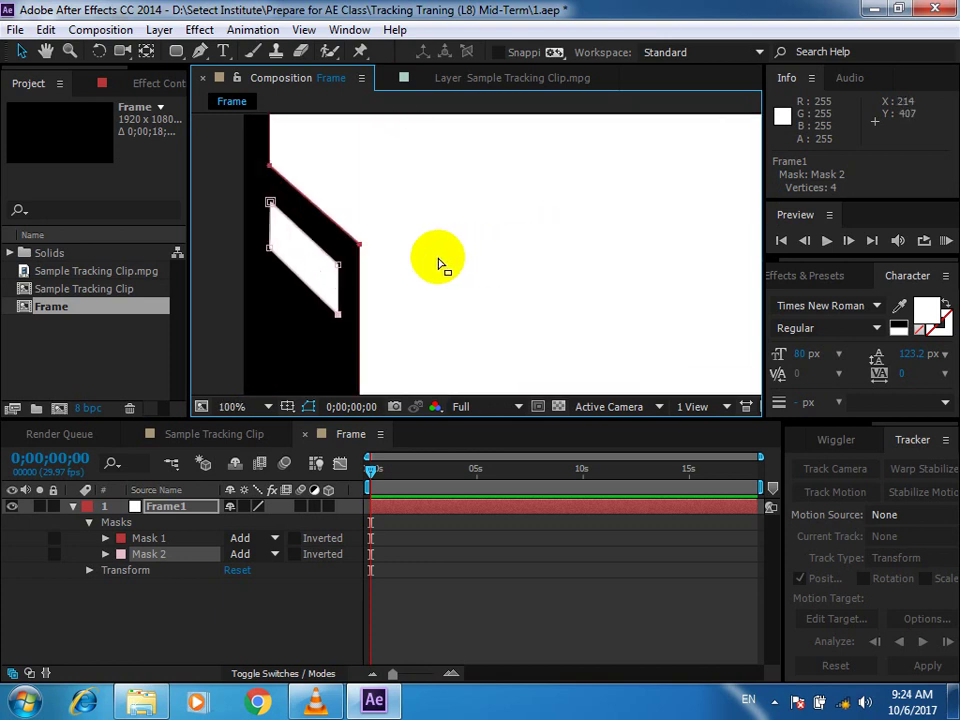
{"action": "left_click_drag", "start_coordinate": [439, 266], "coordinate": [586, 251]}
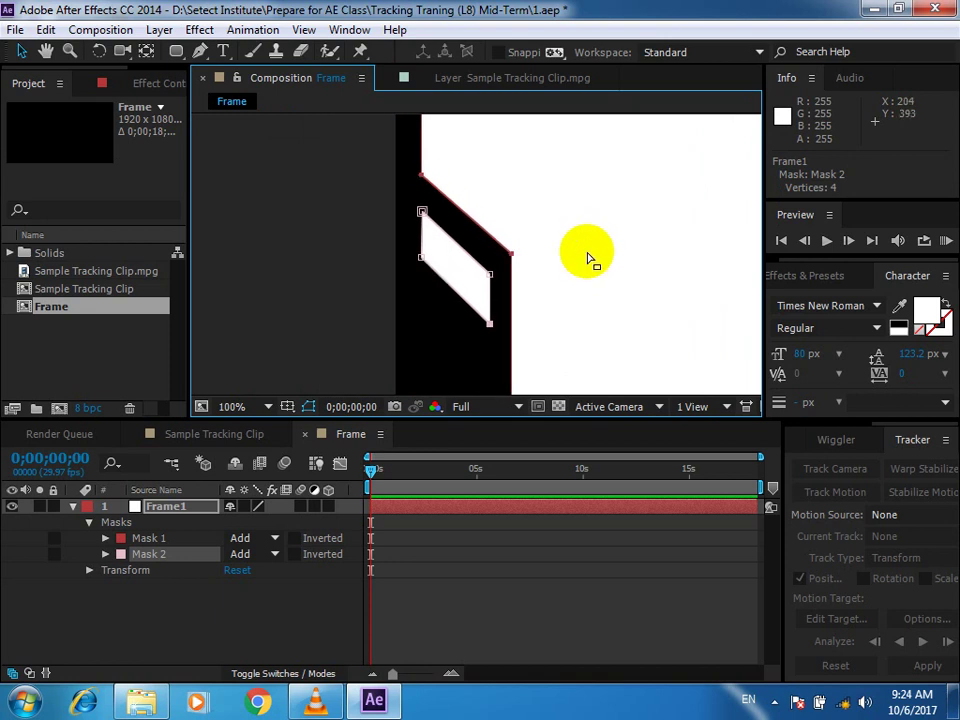
{"action": "key", "text": "comma"}
{"action": "scroll", "coordinate": [456, 264], "scroll_direction": "right", "scroll_amount": 3}
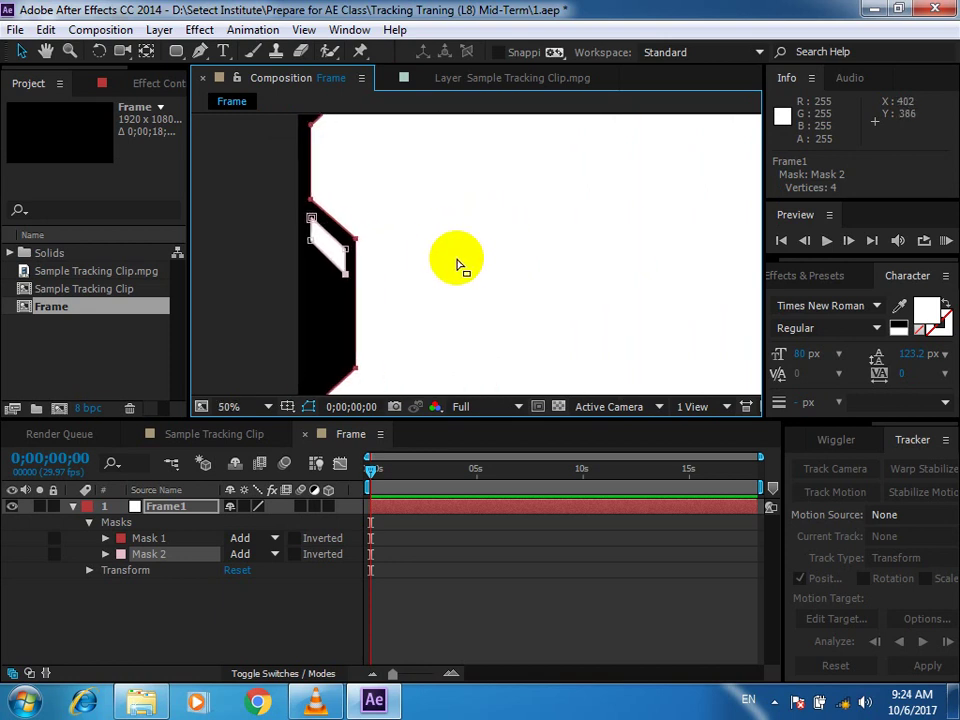
{"action": "scroll", "coordinate": [478, 317], "scroll_direction": "left", "scroll_amount": 2}
Move the Mask 2 stripe cutout up about 40 px on the frame's left edge.
{"action": "left_click", "coordinate": [486, 615]}
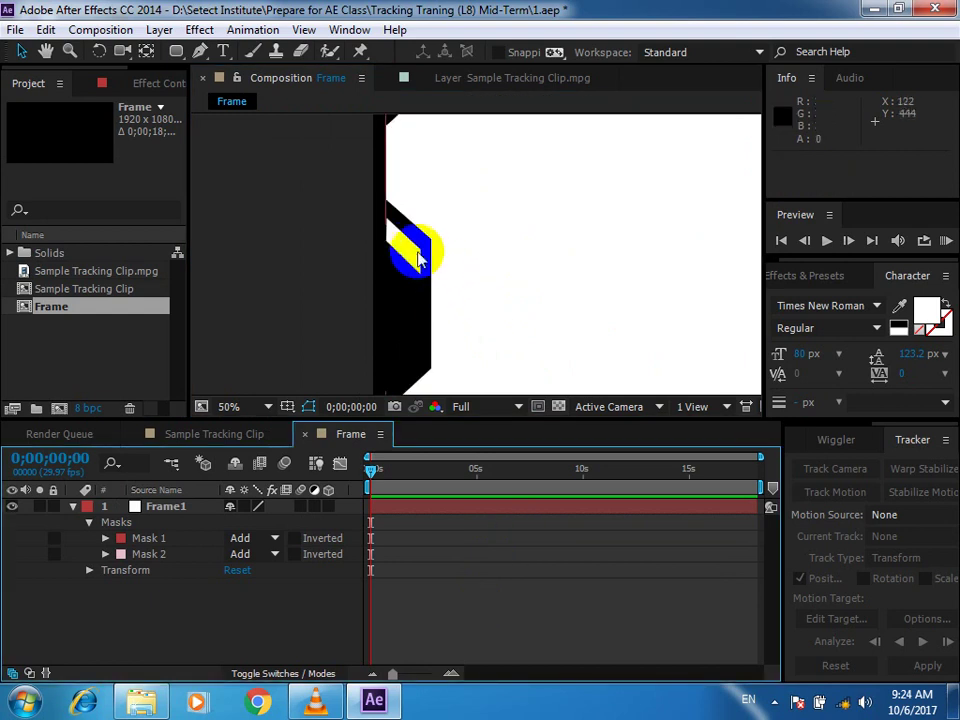
{"action": "left_click", "coordinate": [435, 508]}
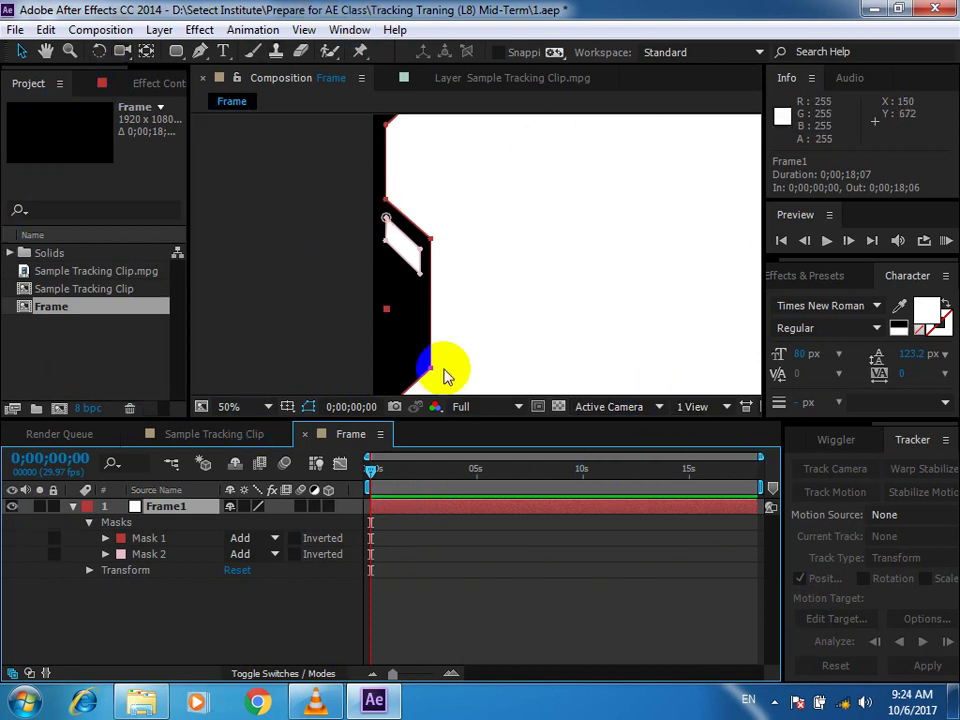
{"action": "left_click", "coordinate": [410, 250]}
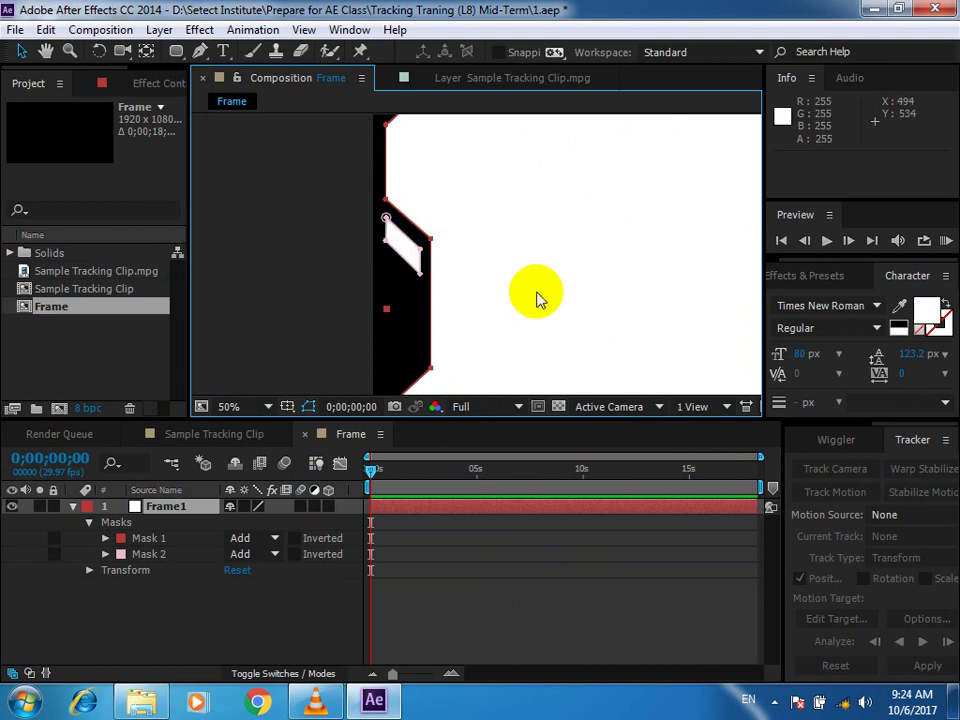
{"action": "scroll", "coordinate": [664, 289], "scroll_direction": "down", "scroll_amount": 4}
{"action": "scroll", "coordinate": [531, 297], "scroll_direction": "up", "scroll_amount": 4}
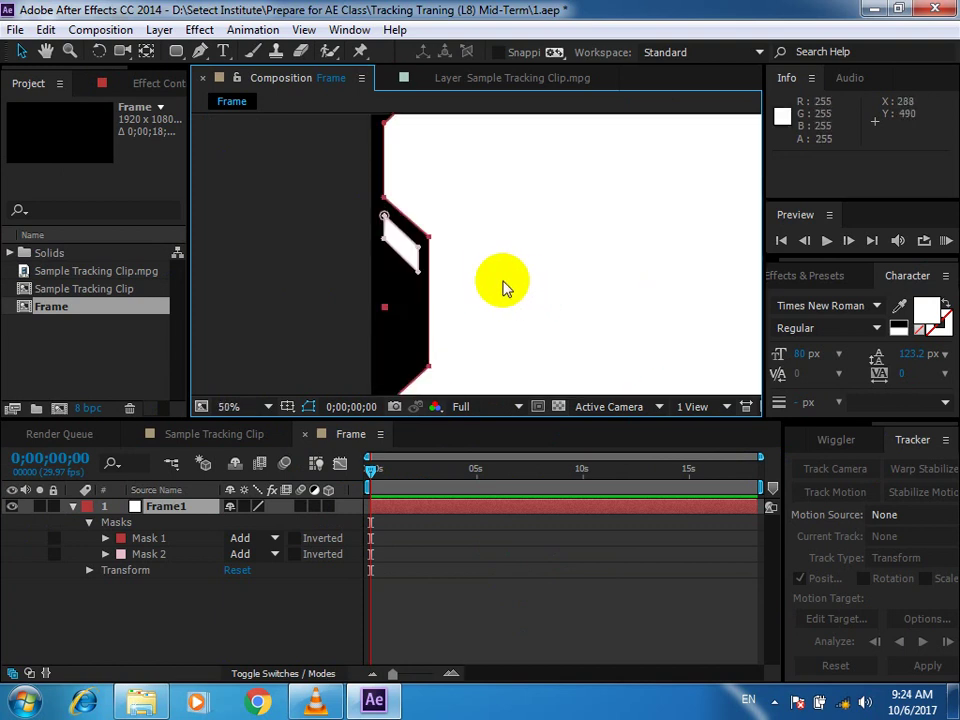
{"action": "scroll", "coordinate": [501, 283], "scroll_direction": "up", "scroll_amount": 2}
{"action": "left_click_drag", "start_coordinate": [501, 283], "coordinate": [593, 279]}
{"action": "left_click", "coordinate": [418, 505]}
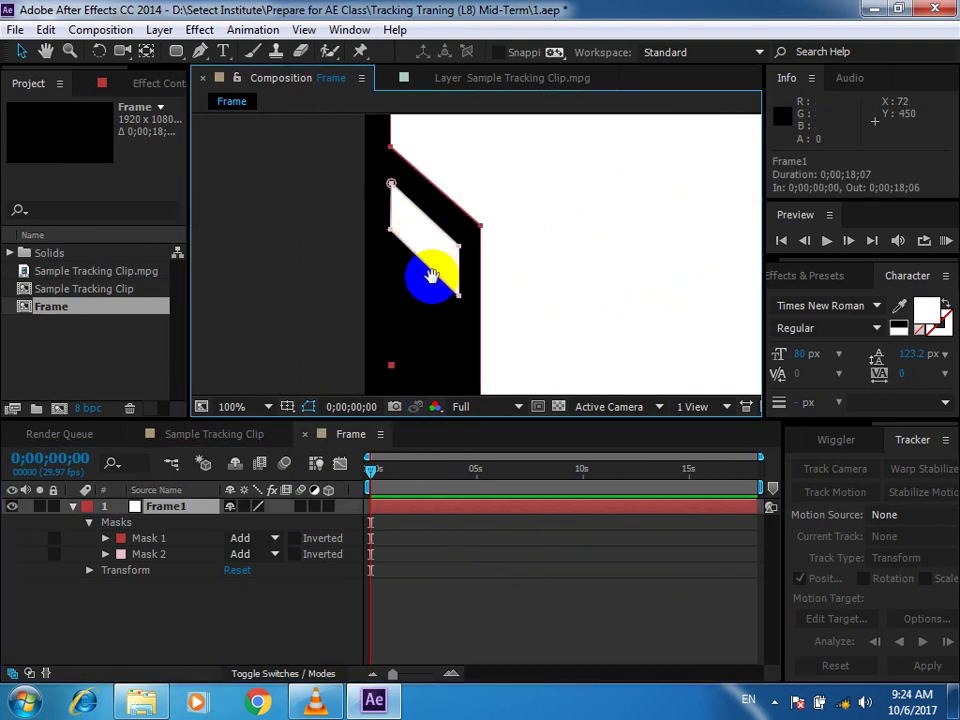
{"action": "left_click_drag", "start_coordinate": [428, 272], "coordinate": [432, 240]}
{"action": "left_click", "coordinate": [210, 648]}
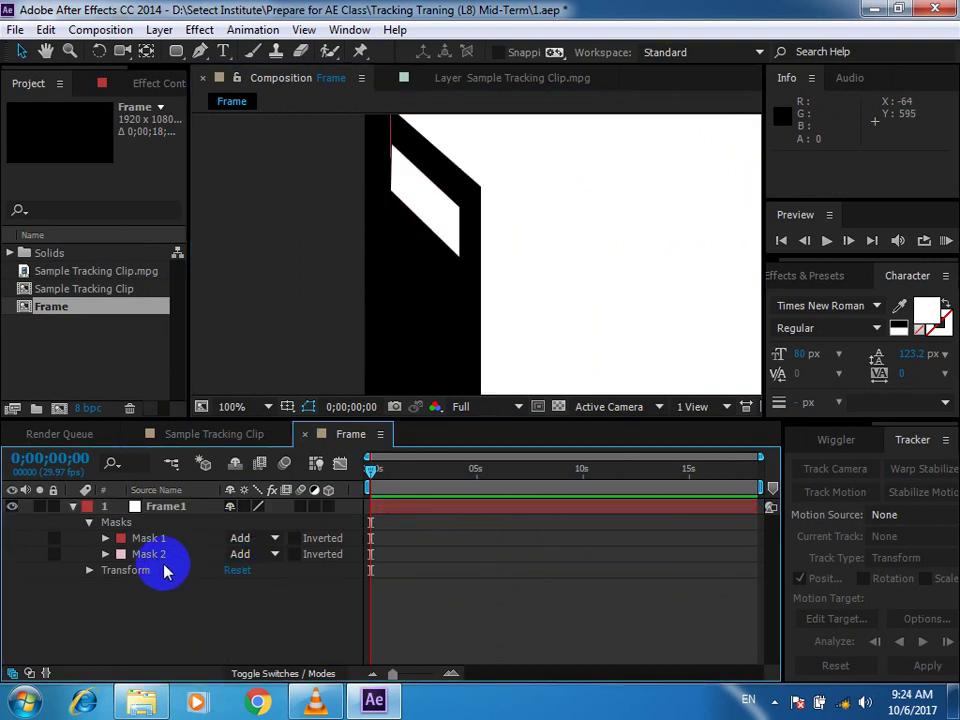
Duplicate Mask 2 with Ctrl+D and move the copy, Mask 3, down below it.
{"action": "left_click", "coordinate": [155, 555]}
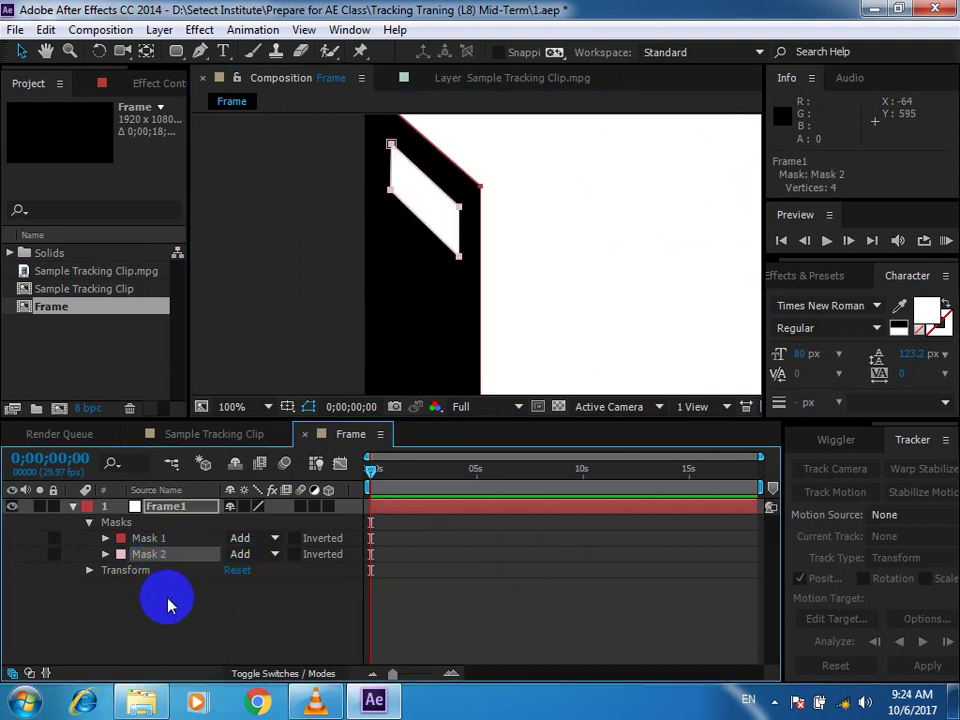
{"action": "left_click", "coordinate": [167, 606]}
{"action": "left_click", "coordinate": [161, 560]}
{"action": "key", "text": "ctrl+d"}
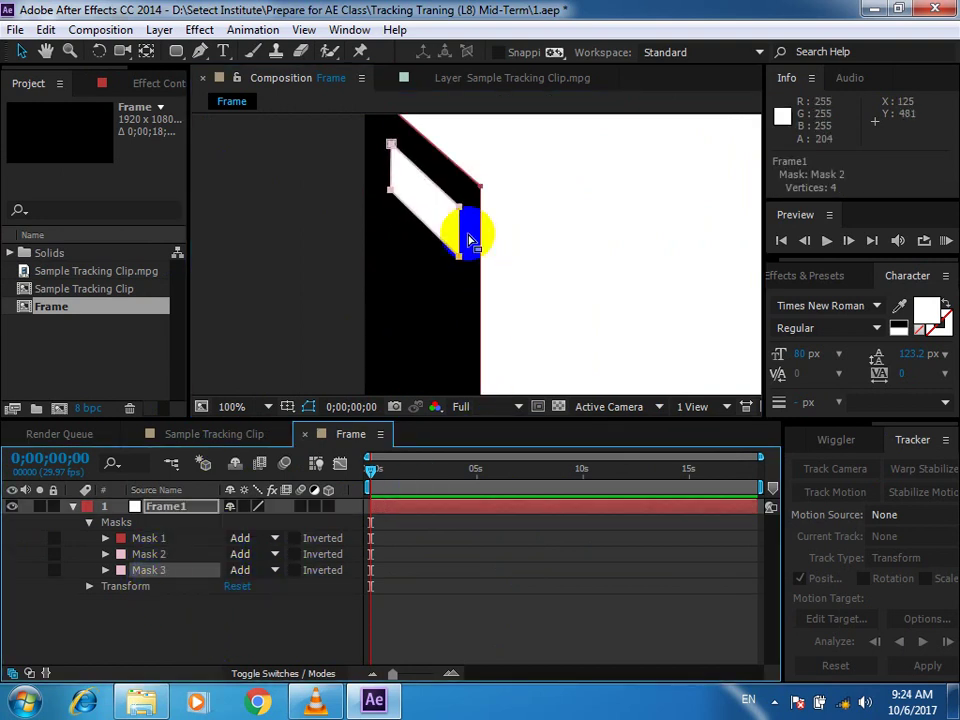
{"action": "left_click_drag", "start_coordinate": [452, 206], "coordinate": [452, 287]}
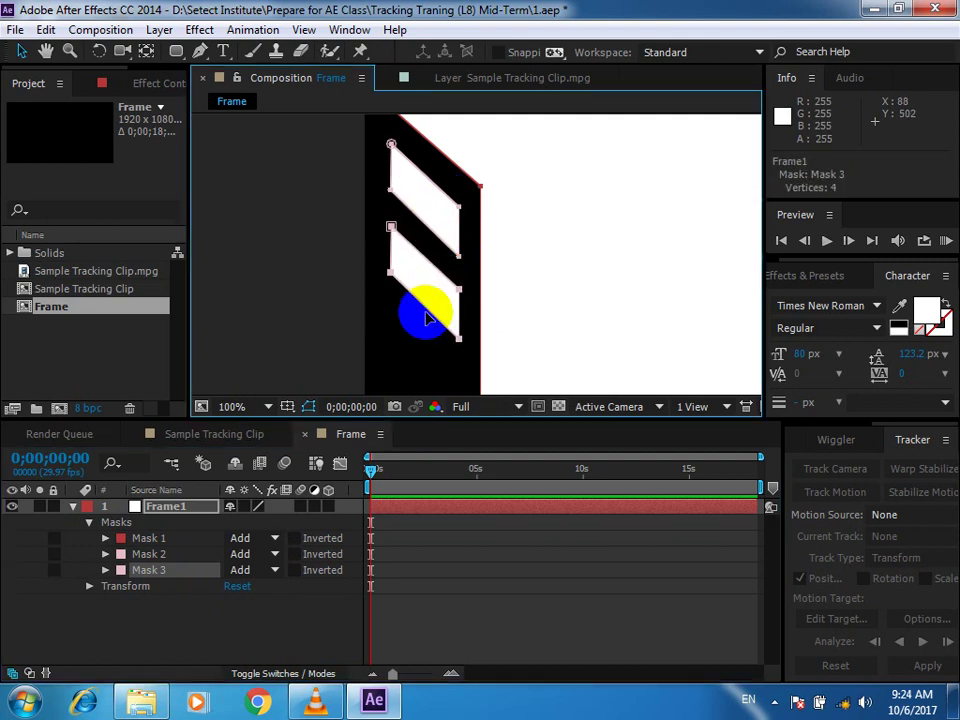
Duplicate again and place Mask 4 beneath Mask 3, then preview the three stripes.
{"action": "key", "text": "ctrl+d"}
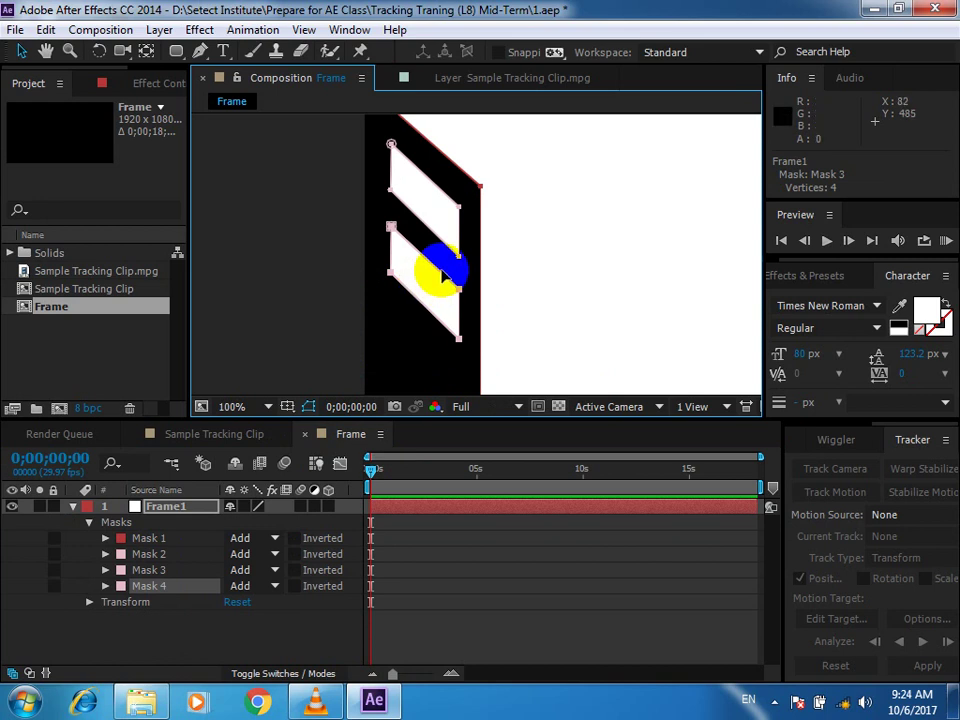
{"action": "left_click_drag", "start_coordinate": [428, 274], "coordinate": [442, 355]}
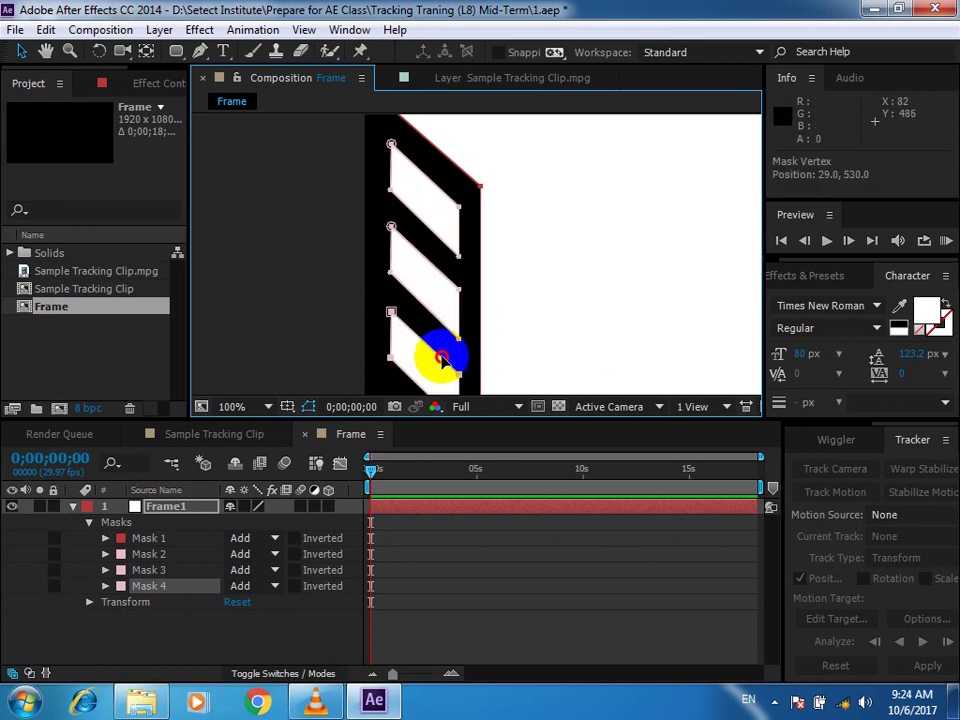
{"action": "scroll", "coordinate": [568, 240], "scroll_direction": "down", "scroll_amount": 3}
{"action": "scroll", "coordinate": [568, 240], "scroll_direction": "down", "scroll_amount": 4}
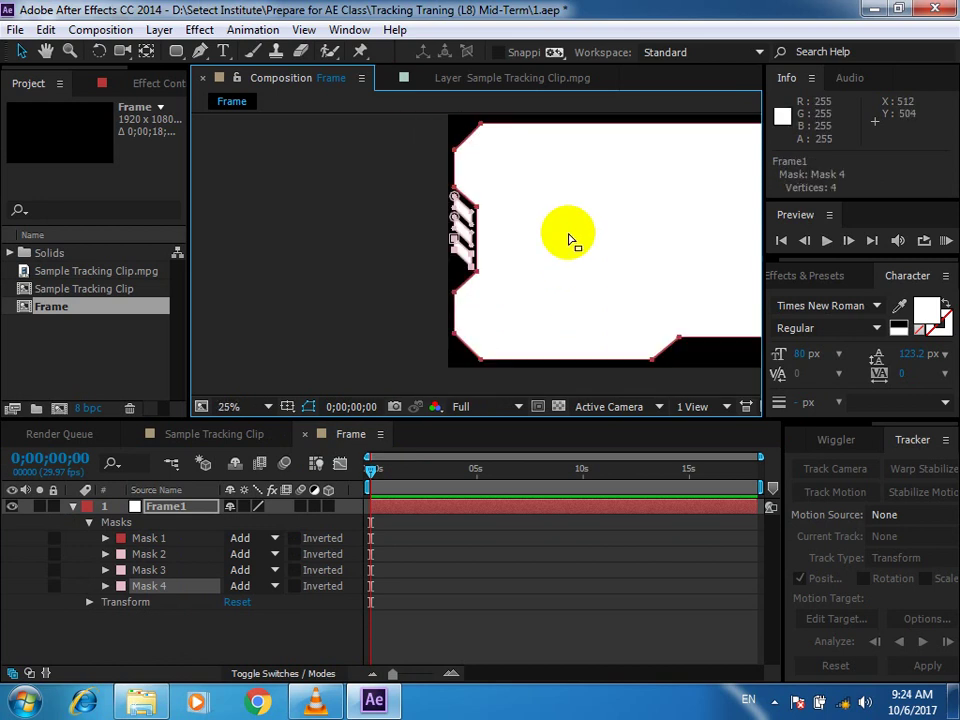
{"action": "left_click", "coordinate": [519, 570]}
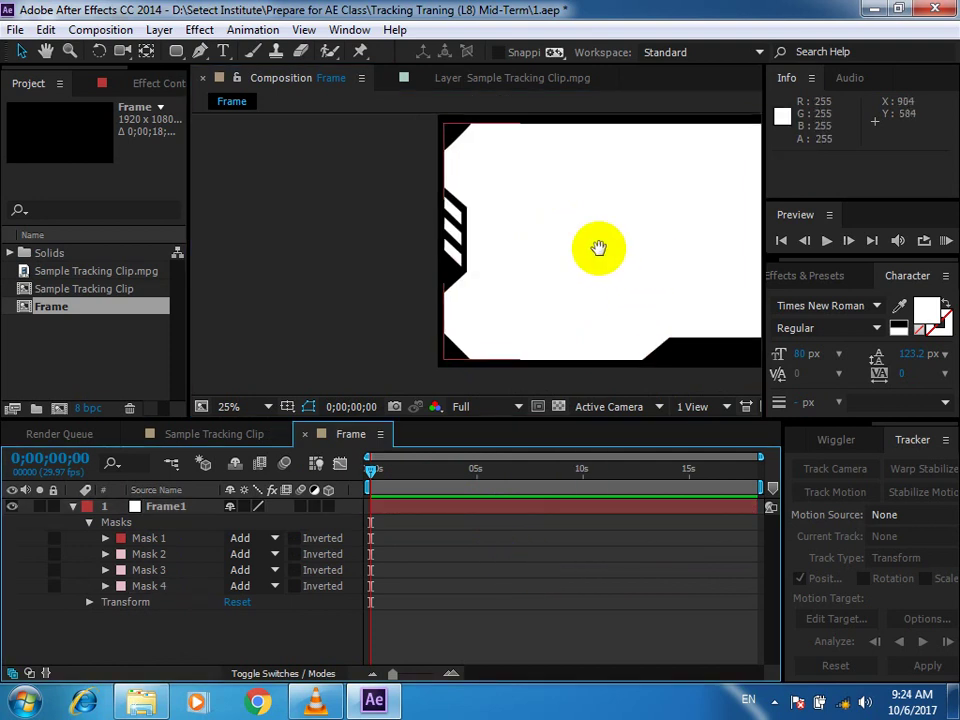
{"action": "scroll", "coordinate": [553, 268], "scroll_direction": "right", "scroll_amount": 2}
{"action": "scroll", "coordinate": [620, 280], "scroll_direction": "up", "scroll_amount": 2}
{"action": "scroll", "coordinate": [521, 229], "scroll_direction": "down", "scroll_amount": 3}
Draw a slanted parallelogram mask on Frame1 at the bottom notch and nudge one corner into place.
{"action": "scroll", "coordinate": [521, 229], "scroll_direction": "down", "scroll_amount": 2}
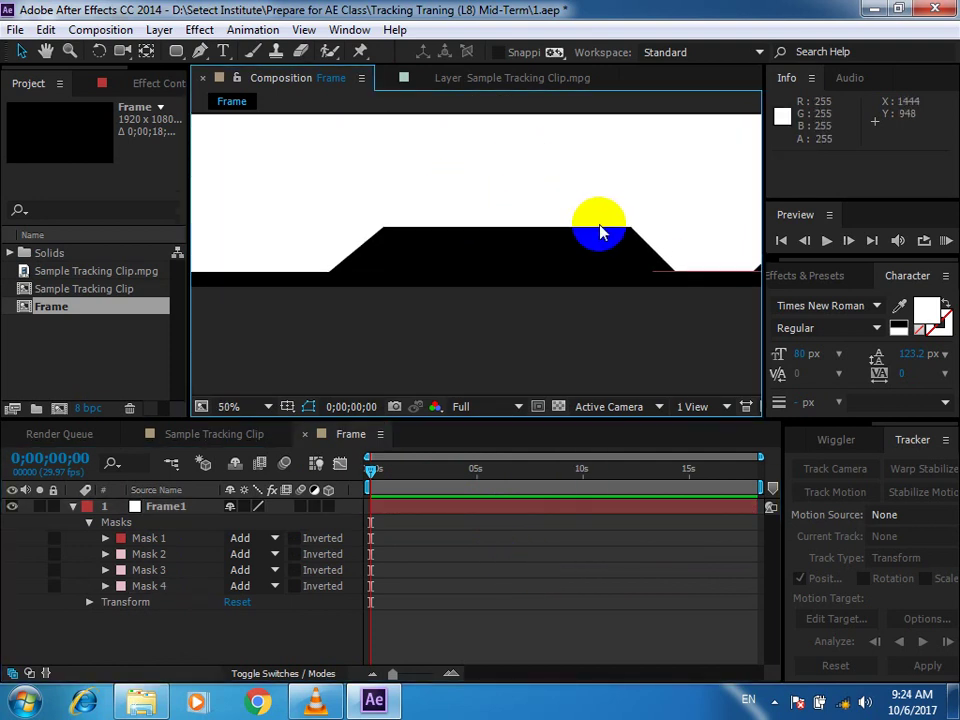
{"action": "left_click", "coordinate": [619, 221]}
{"action": "left_click", "coordinate": [199, 55]}
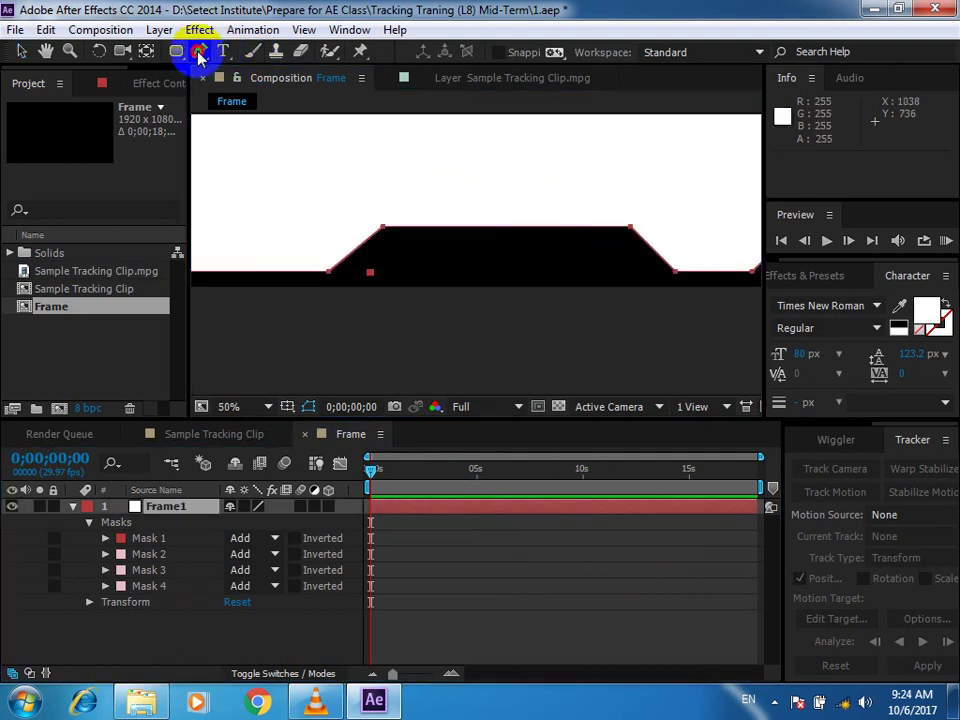
{"action": "left_click", "coordinate": [622, 237]}
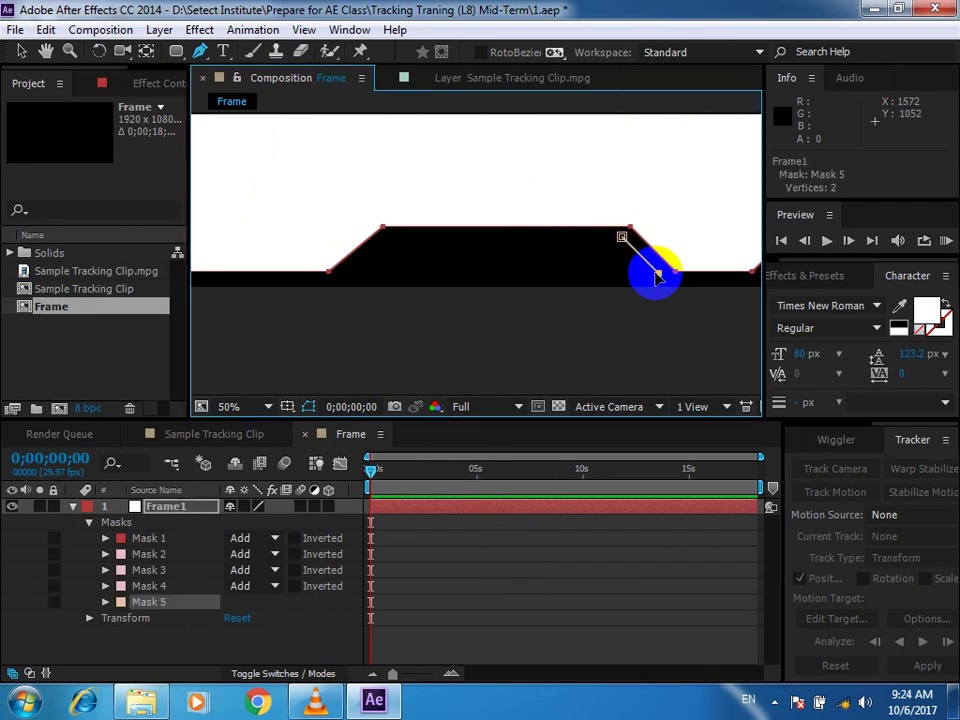
{"action": "left_click", "coordinate": [628, 273]}
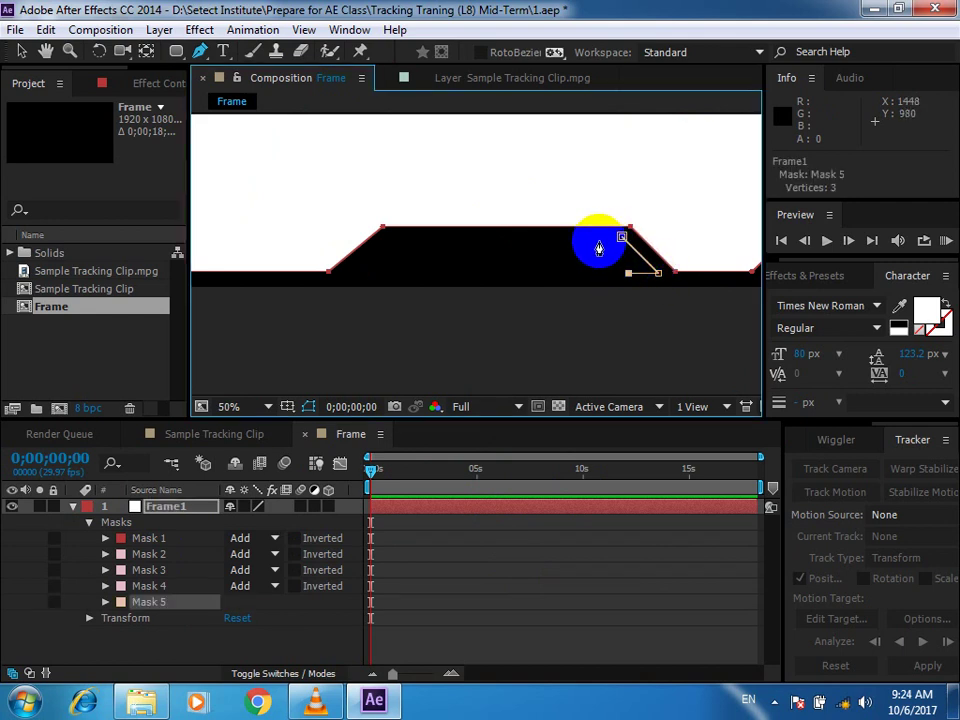
{"action": "left_click", "coordinate": [622, 237]}
{"action": "scroll", "coordinate": [499, 231], "scroll_direction": "up", "scroll_amount": 2}
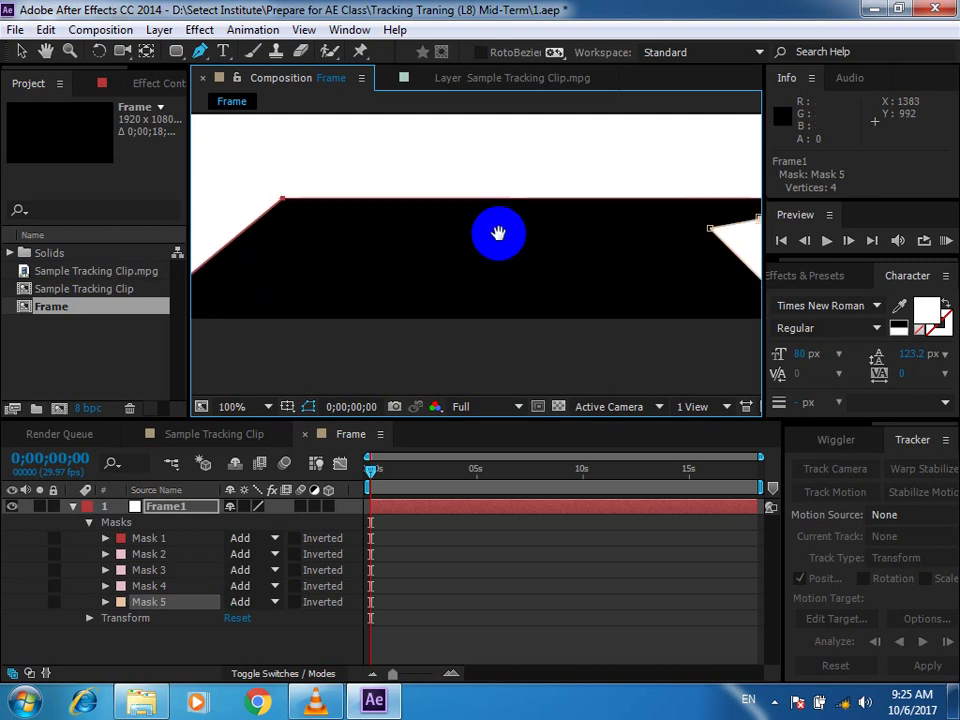
{"action": "left_click", "coordinate": [20, 50]}
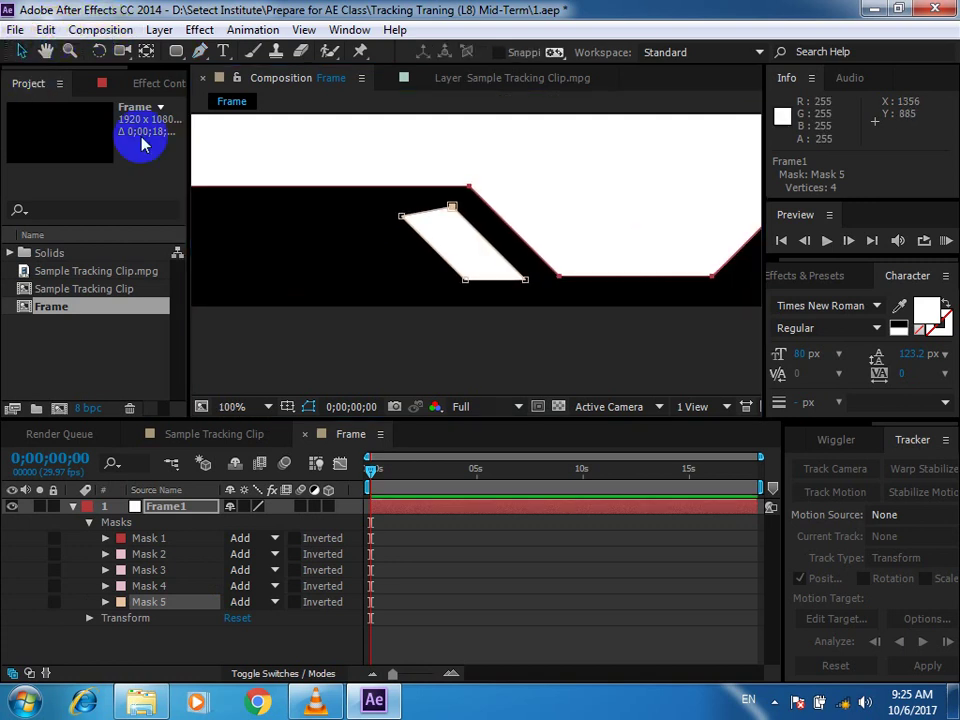
{"action": "left_click", "coordinate": [398, 205]}
{"action": "left_click_drag", "start_coordinate": [398, 206], "coordinate": [395, 205]}
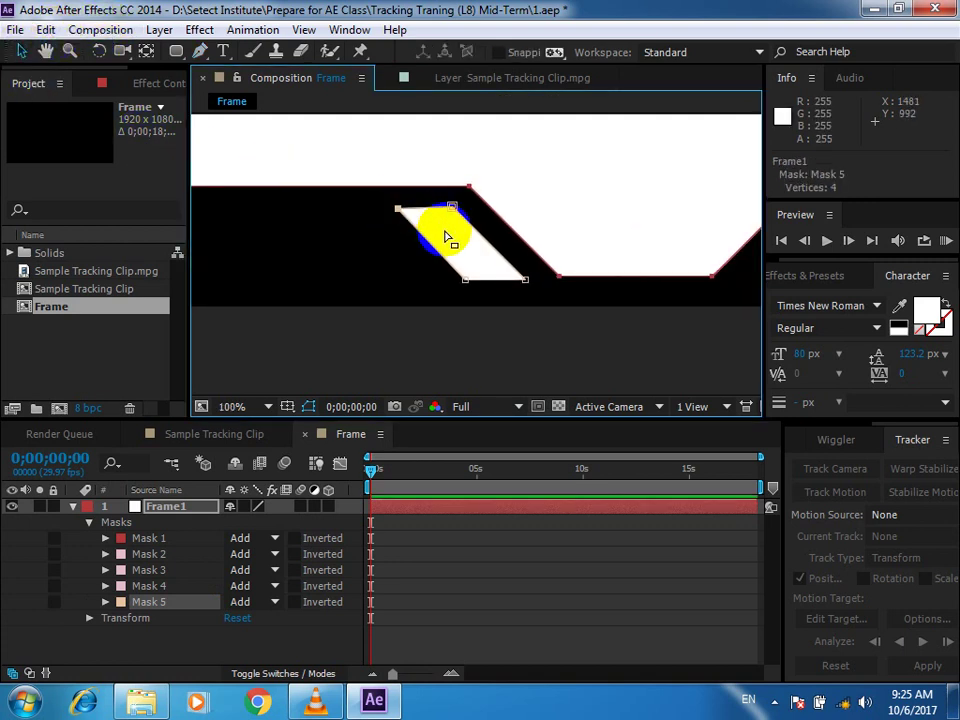
Duplicate the parallelogram four times, sliding each copy left to form five stripes (Masks 5–9).
{"action": "left_click_drag", "start_coordinate": [531, 266], "coordinate": [552, 268]}
{"action": "key", "text": "ctrl+z"}
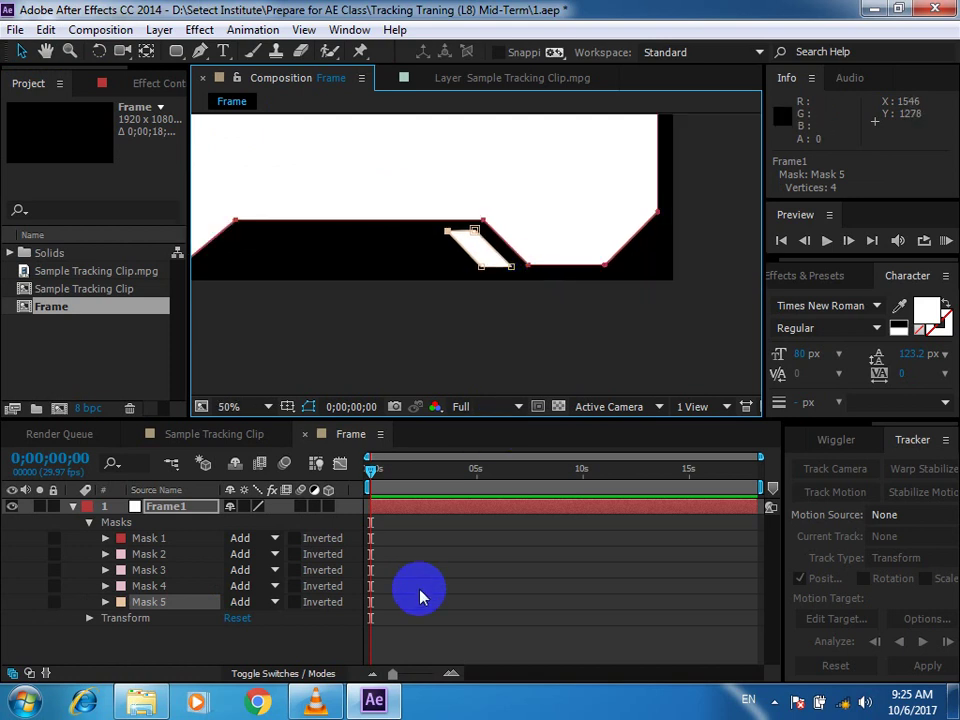
{"action": "key", "text": "ctrl+d"}
{"action": "left_click_drag", "start_coordinate": [478, 240], "coordinate": [418, 242]}
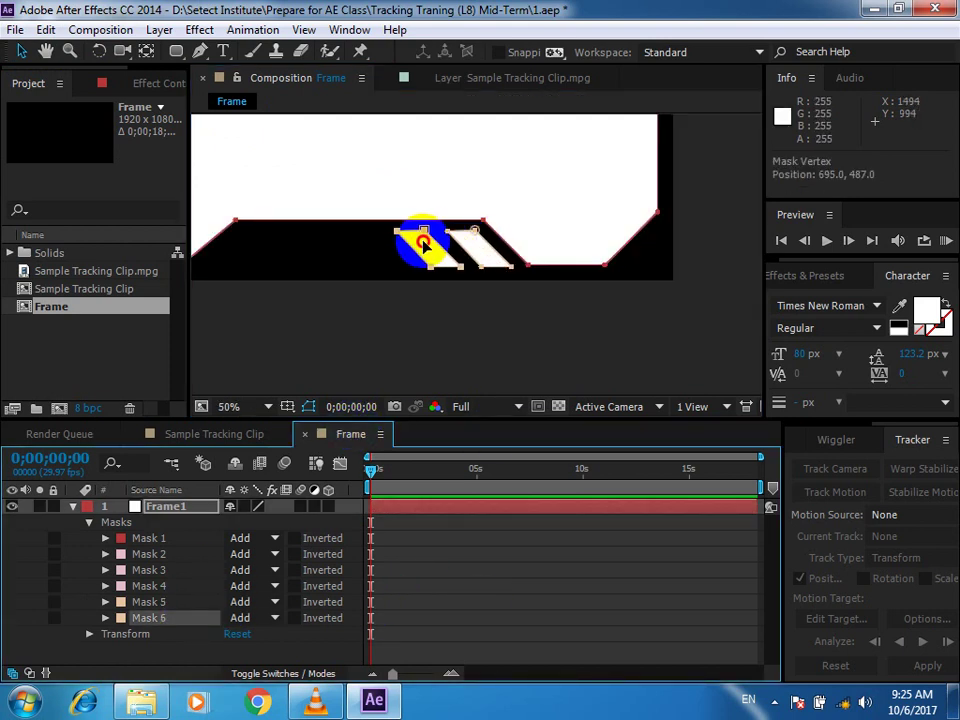
{"action": "key", "text": "ctrl+d"}
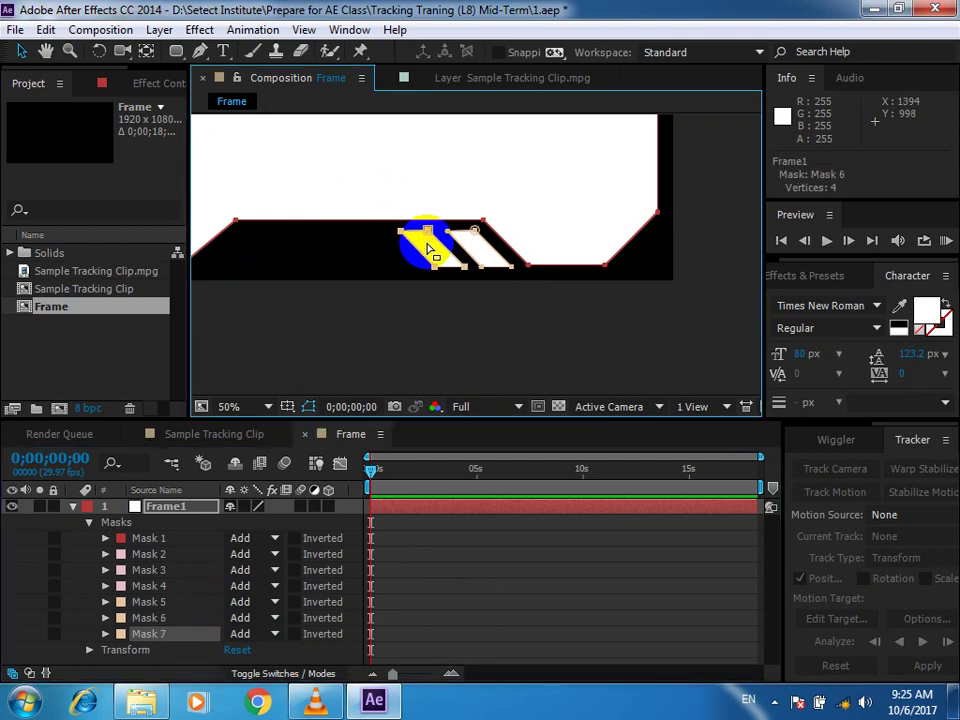
{"action": "left_click_drag", "start_coordinate": [429, 237], "coordinate": [378, 237]}
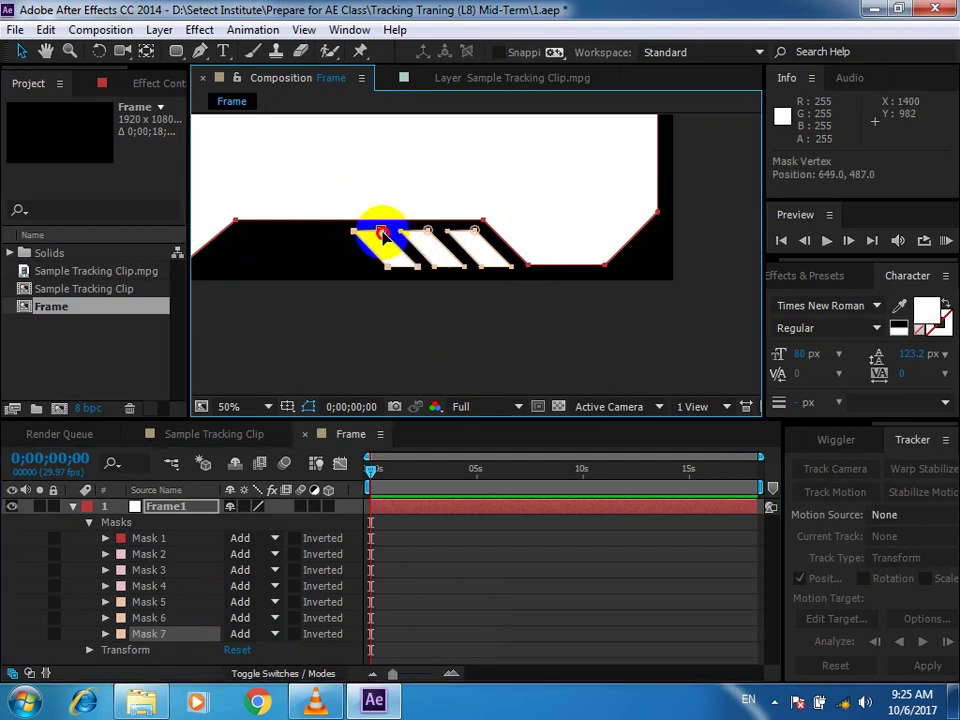
{"action": "key", "text": "ctrl+d"}
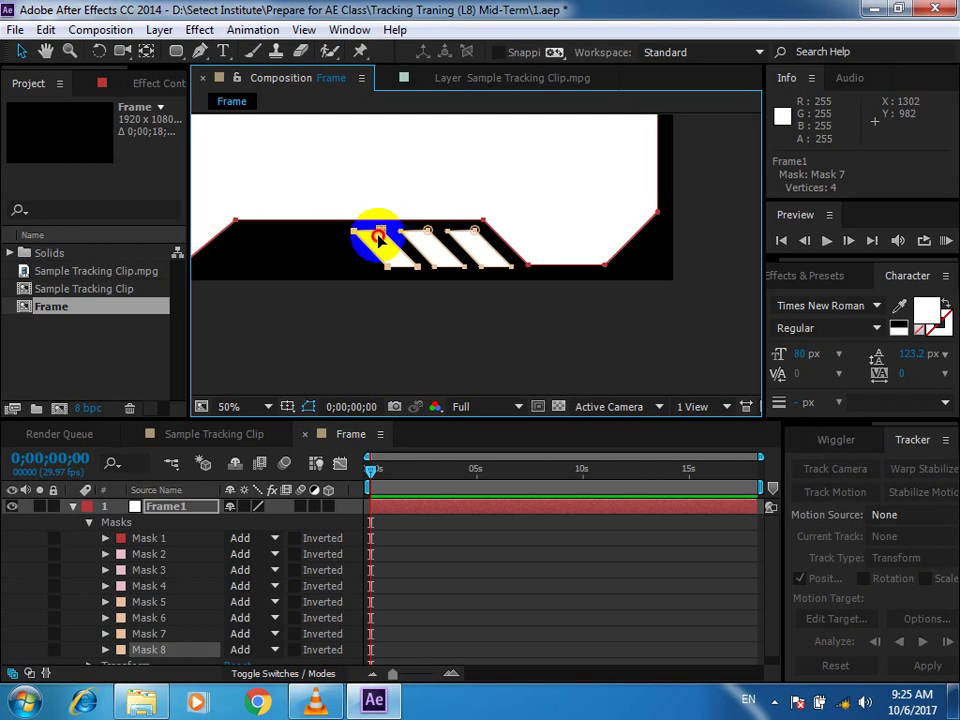
{"action": "left_click_drag", "start_coordinate": [379, 237], "coordinate": [335, 237]}
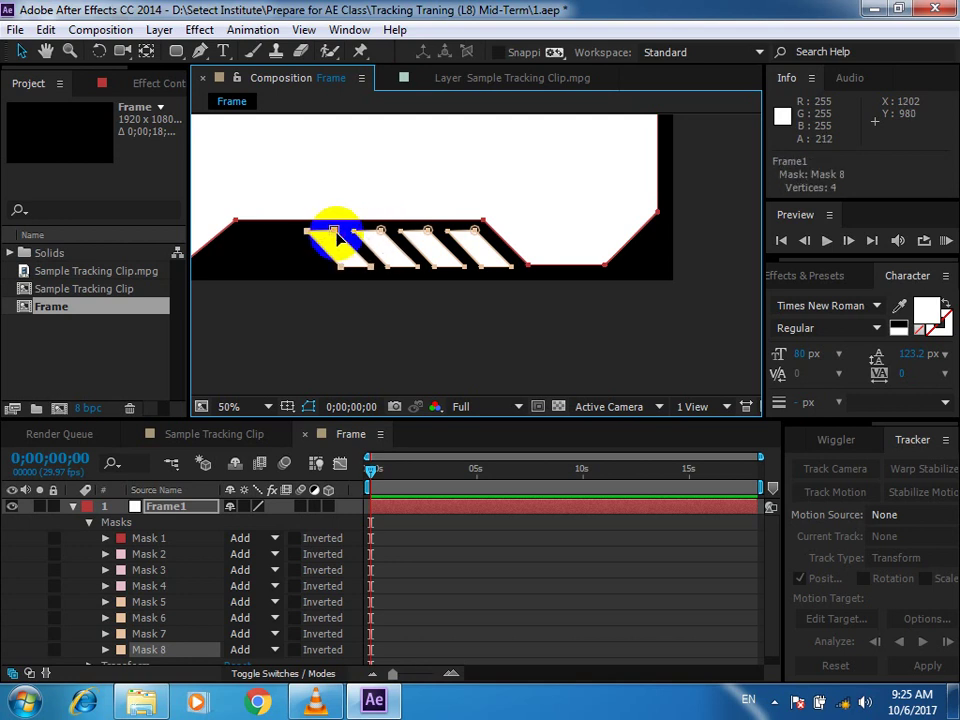
{"action": "key", "text": "ctrl+d"}
{"action": "left_click_drag", "start_coordinate": [338, 236], "coordinate": [288, 236]}
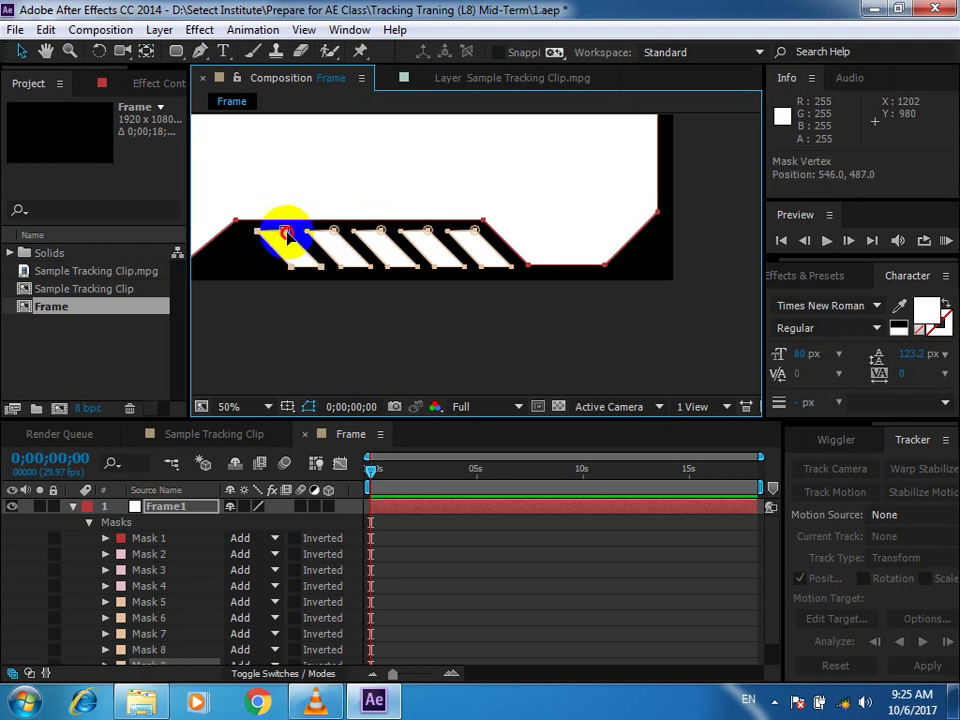
Deselect the masks and layer to review the striped frame, then bring up the reference video.
{"action": "left_click", "coordinate": [553, 328]}
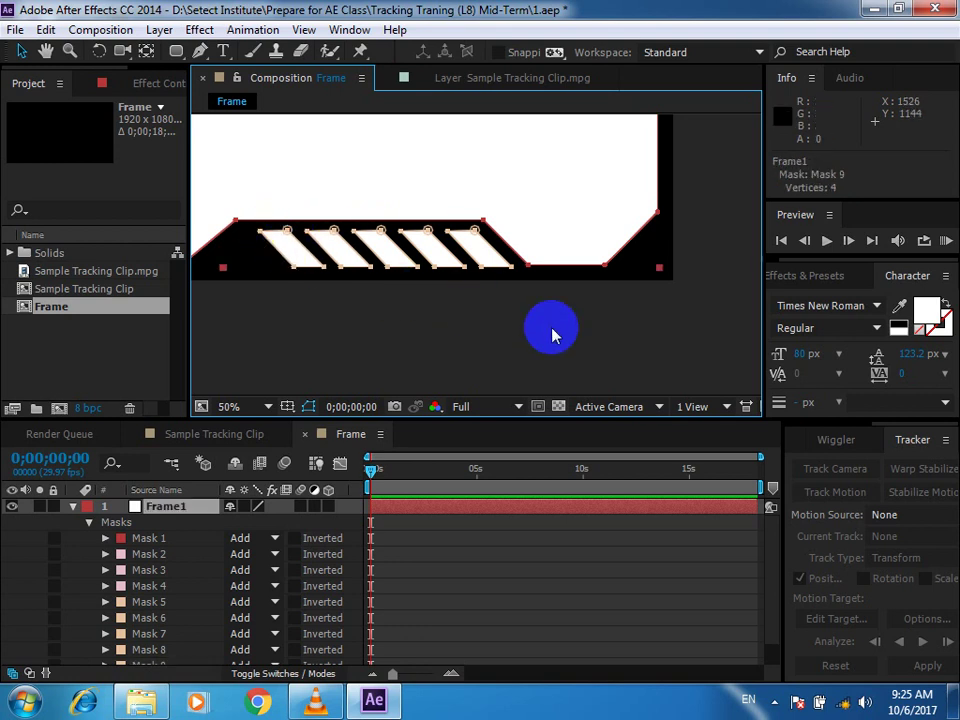
{"action": "scroll", "coordinate": [562, 332], "scroll_direction": "down", "scroll_amount": 6}
{"action": "scroll", "coordinate": [497, 257], "scroll_direction": "up", "scroll_amount": 4}
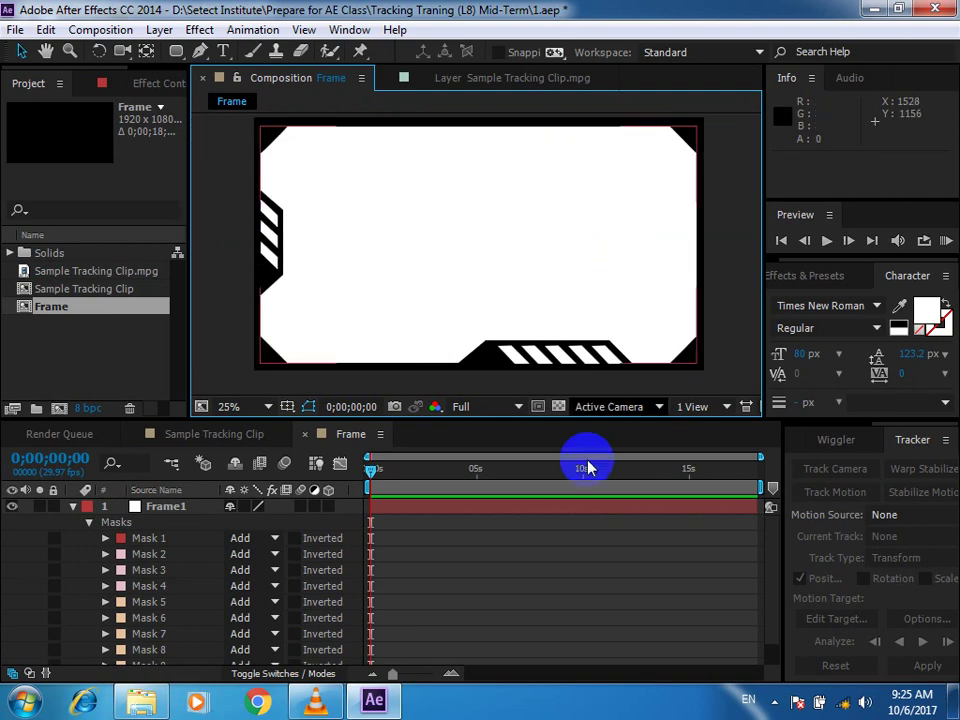
{"action": "left_click", "coordinate": [560, 508]}
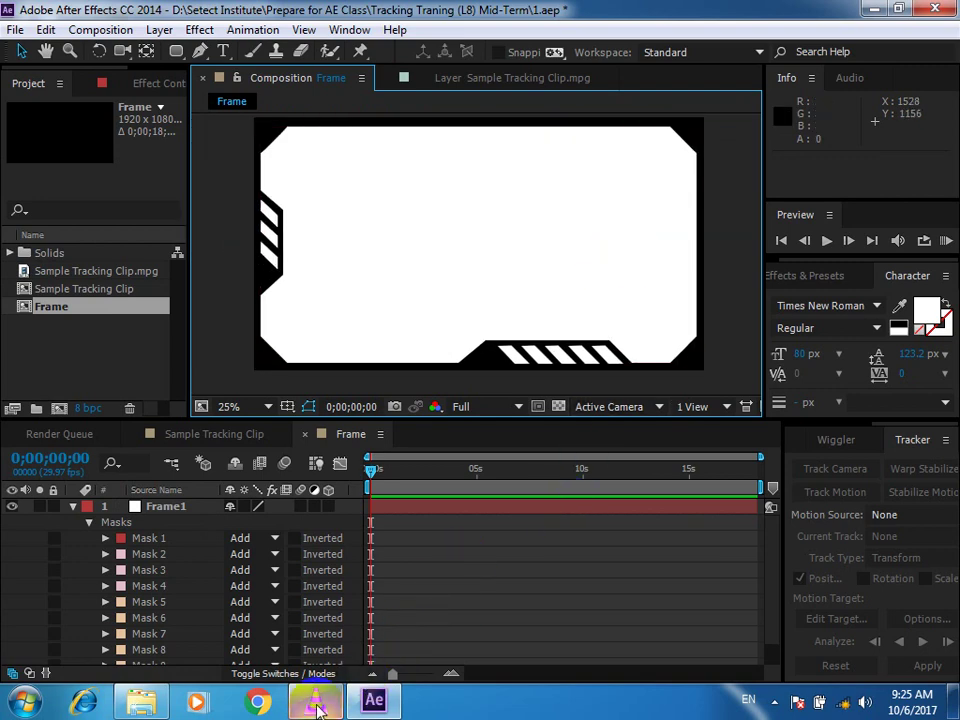
{"action": "left_click", "coordinate": [316, 706]}
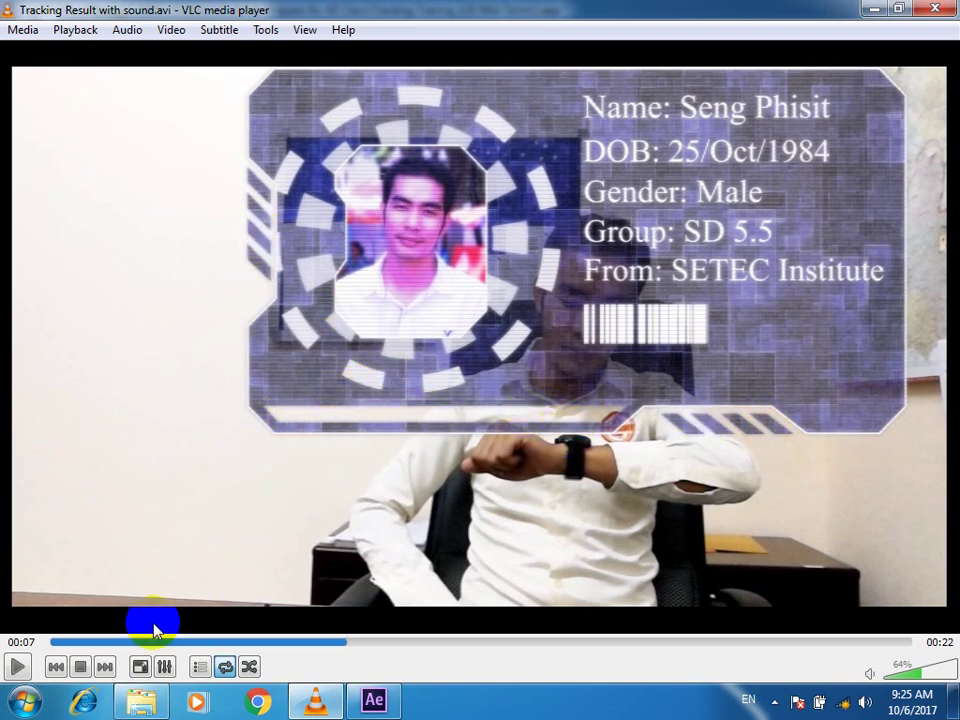
Play the VLC reference ID-card video, pause it at 00:08, and return to After Effects.
{"action": "left_click", "coordinate": [17, 667]}
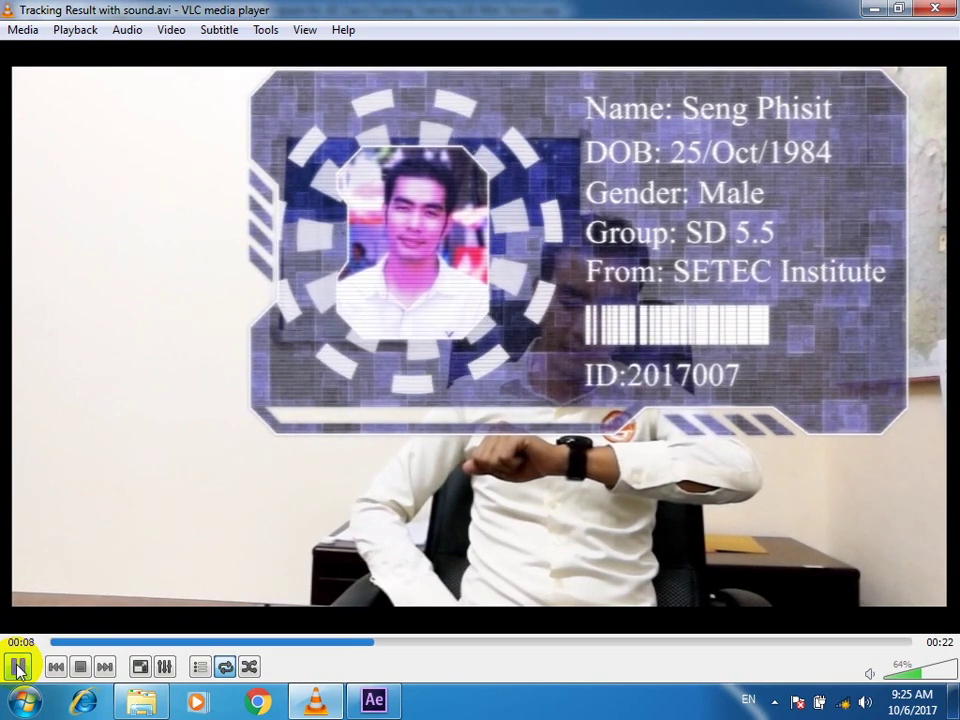
{"action": "left_click", "coordinate": [17, 667]}
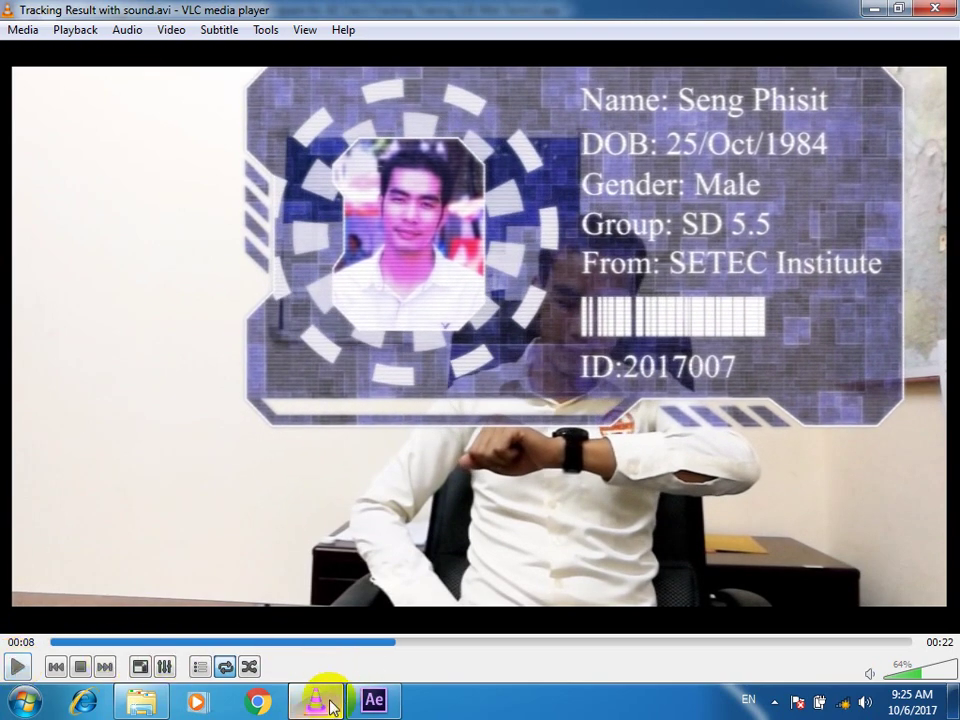
{"action": "mouse_move", "coordinate": [325, 710]}
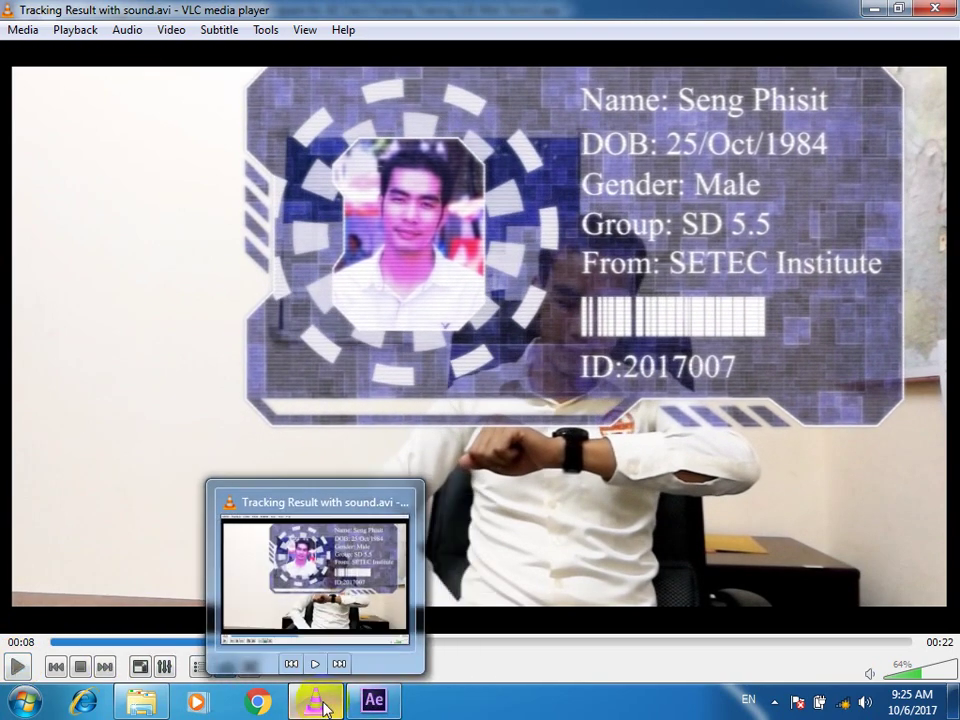
{"action": "left_click", "coordinate": [374, 700]}
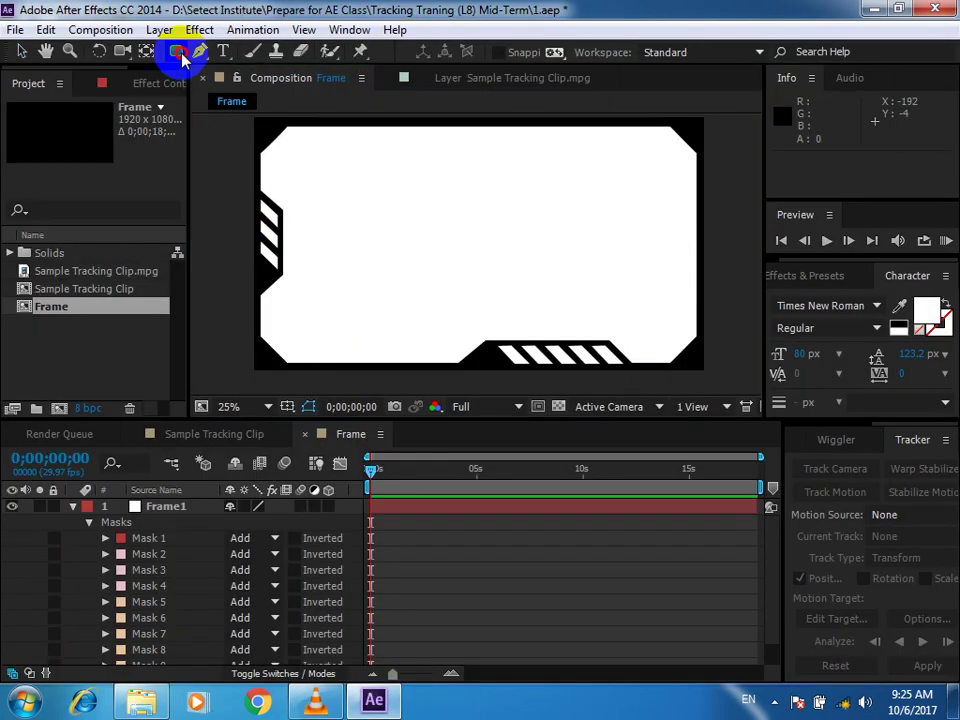
Draw a rectangle mask, Mask 10, along Frame1's lower-left edge with the Rectangle Tool.
{"action": "left_click_drag", "start_coordinate": [181, 57], "coordinate": [215, 60]}
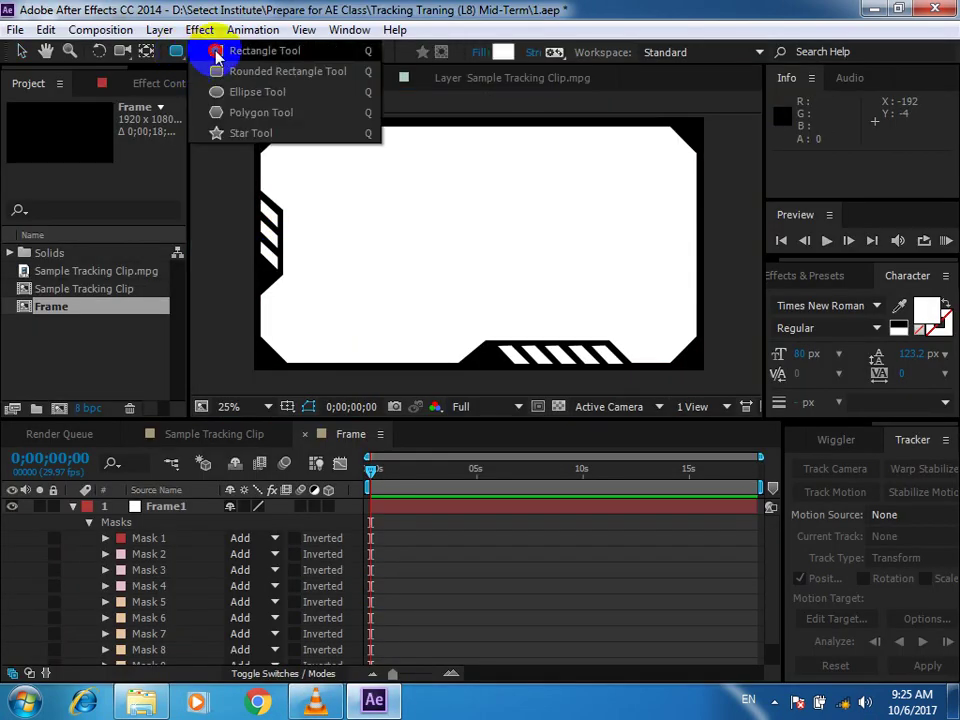
{"action": "left_click", "coordinate": [403, 506]}
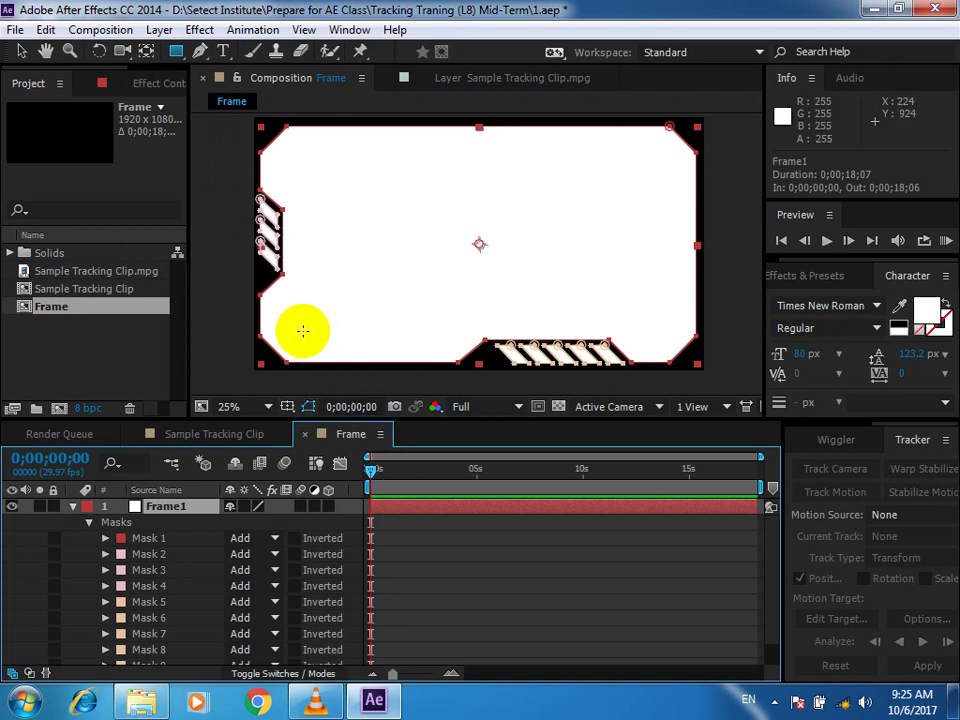
{"action": "left_click_drag", "start_coordinate": [286, 331], "coordinate": [455, 354]}
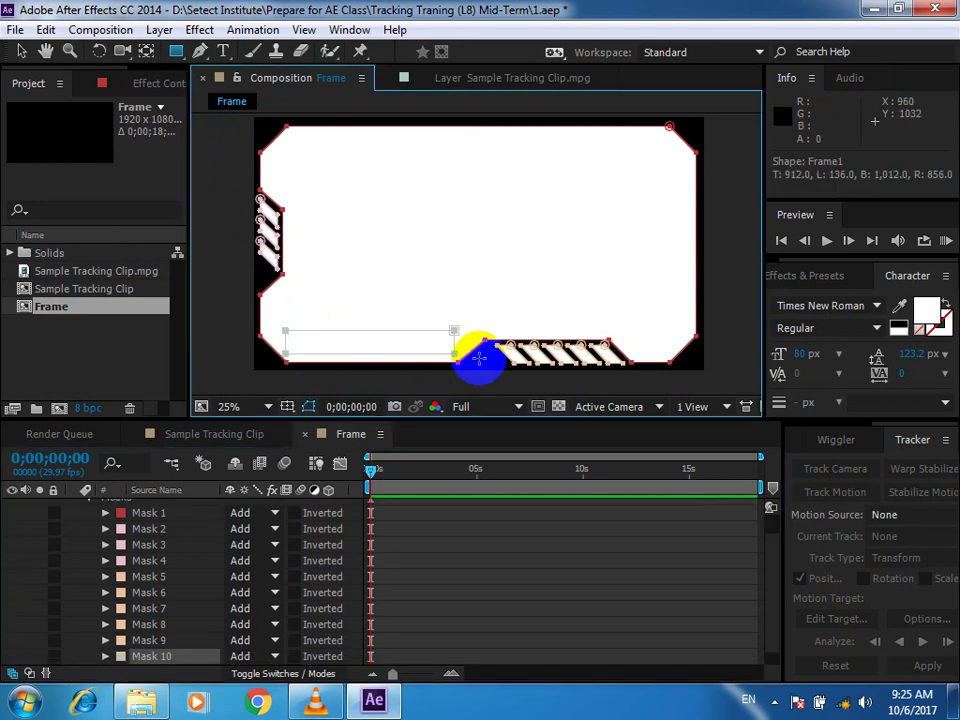
Zoom in on the lower-left area, shift Mask 10 down-right, and pull its top-left corner inward.
{"action": "scroll", "coordinate": [514, 300], "scroll_direction": "up", "scroll_amount": 2}
{"action": "mouse_move", "coordinate": [514, 300]}
{"action": "left_mouse_down"}
{"action": "mouse_move", "coordinate": [753, 195]}
{"action": "mouse_move", "coordinate": [640, 195]}
{"action": "left_mouse_up"}
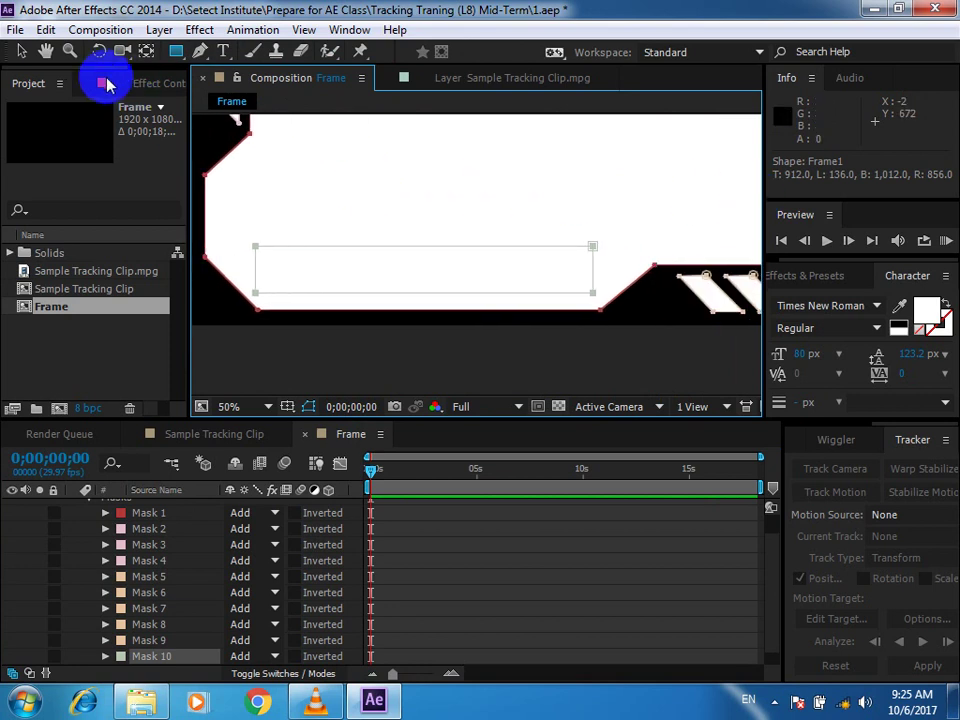
{"action": "left_click", "coordinate": [22, 51]}
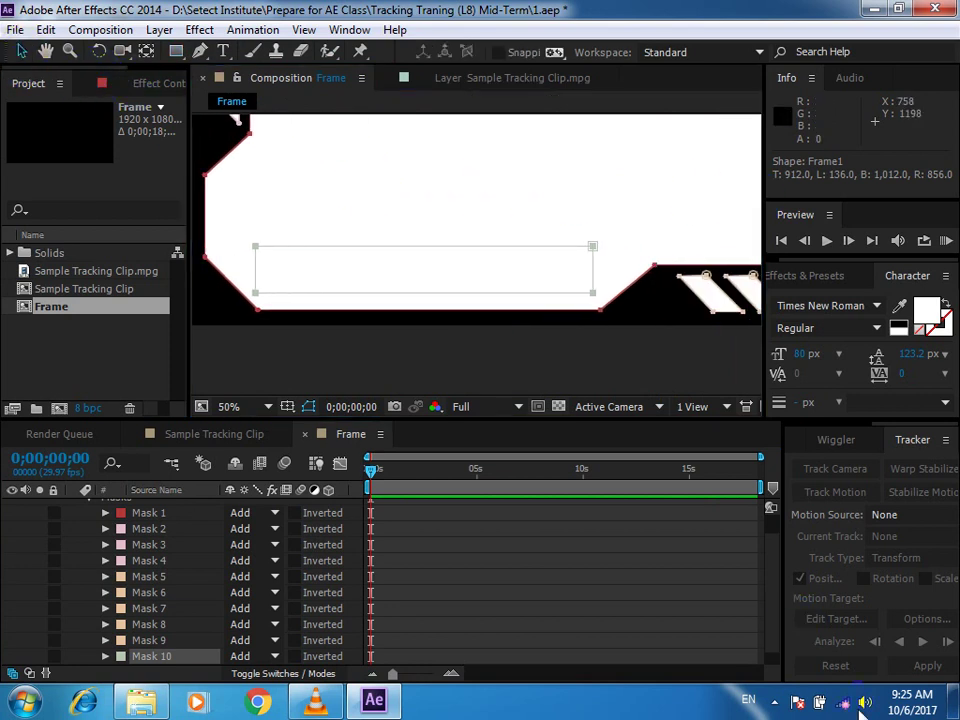
{"action": "left_click", "coordinate": [783, 706]}
{"action": "left_click", "coordinate": [783, 706]}
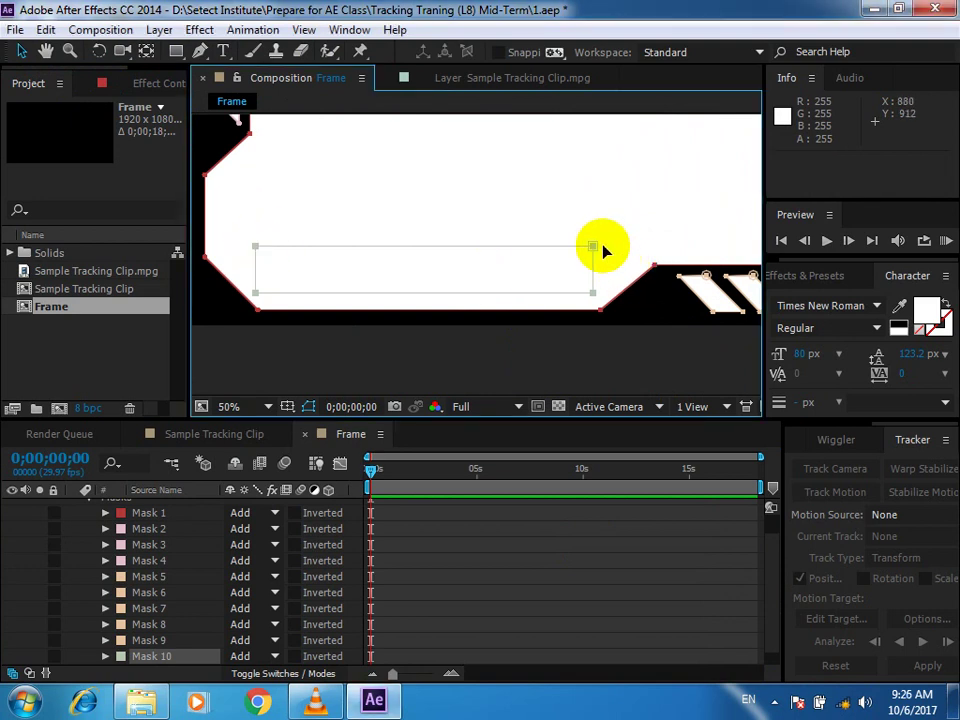
{"action": "left_click_drag", "start_coordinate": [602, 249], "coordinate": [626, 265]}
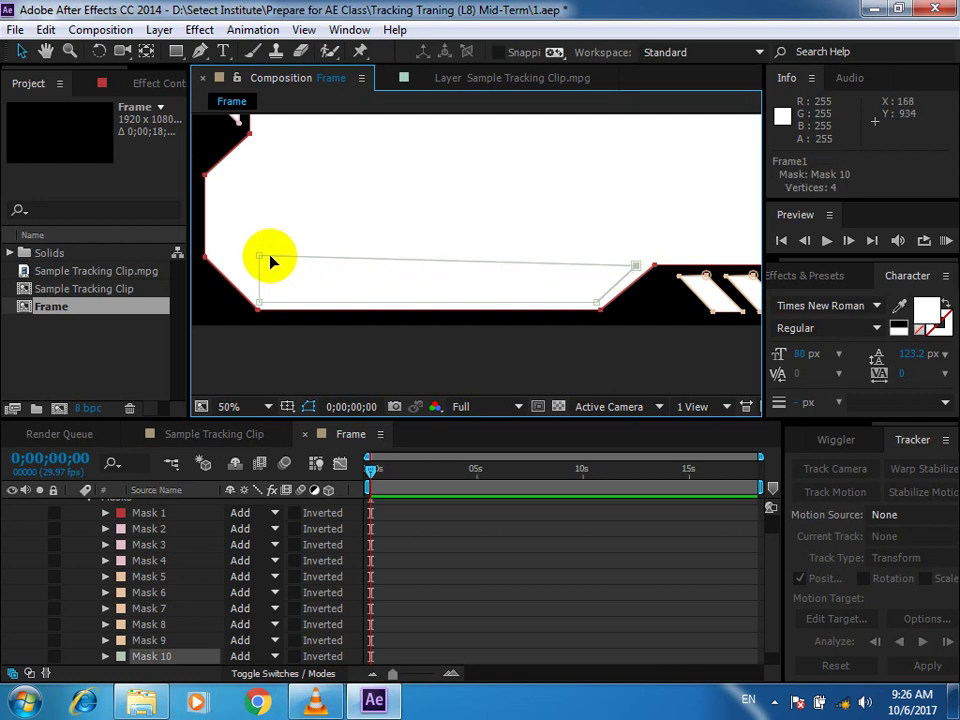
{"action": "left_click_drag", "start_coordinate": [257, 260], "coordinate": [311, 265]}
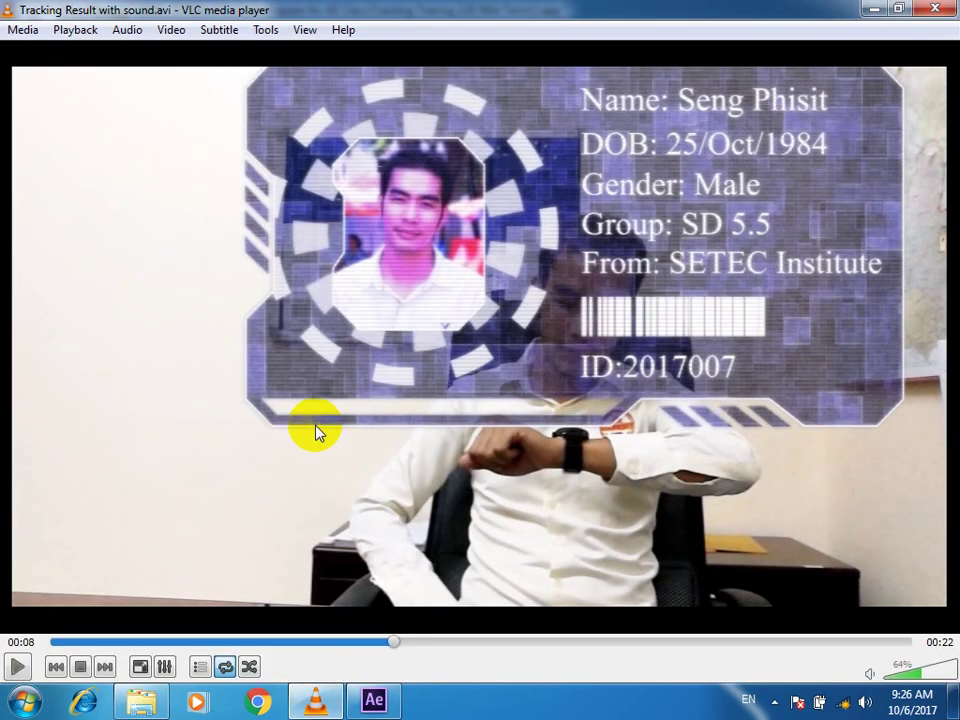
Drag Mask 10's corners into a thin slanted strip following the frame's bottom-left bevel.
{"action": "left_click", "coordinate": [374, 700]}
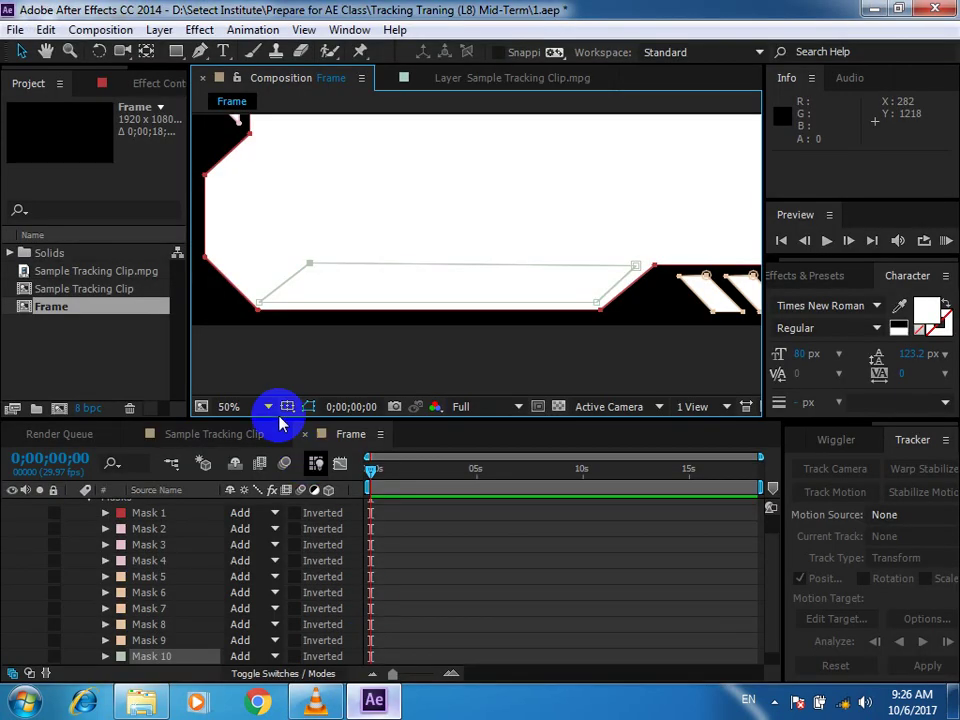
{"action": "mouse_move", "coordinate": [306, 263]}
{"action": "left_mouse_down"}
{"action": "mouse_move", "coordinate": [229, 268]}
{"action": "mouse_move", "coordinate": [262, 290]}
{"action": "left_mouse_up"}
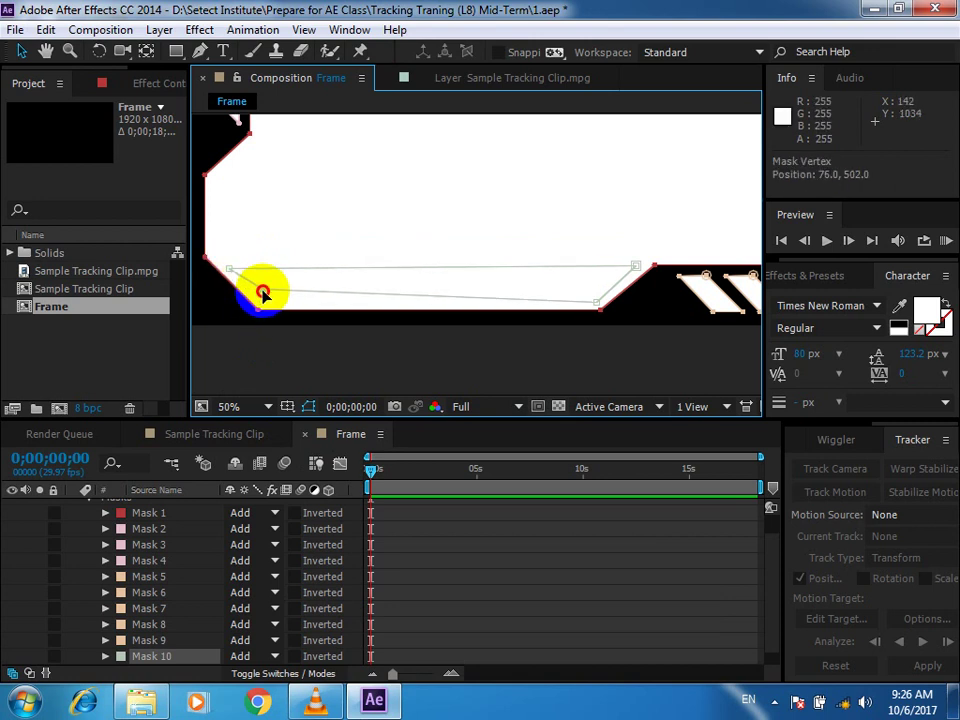
{"action": "left_click_drag", "start_coordinate": [596, 303], "coordinate": [600, 292]}
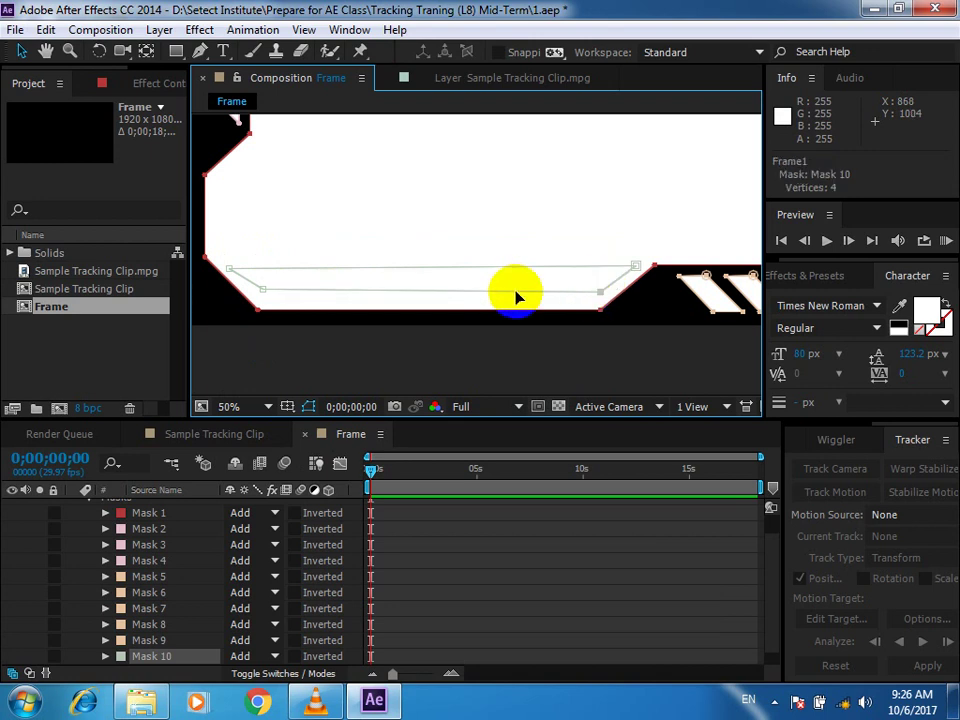
{"action": "left_click_drag", "start_coordinate": [264, 291], "coordinate": [264, 297]}
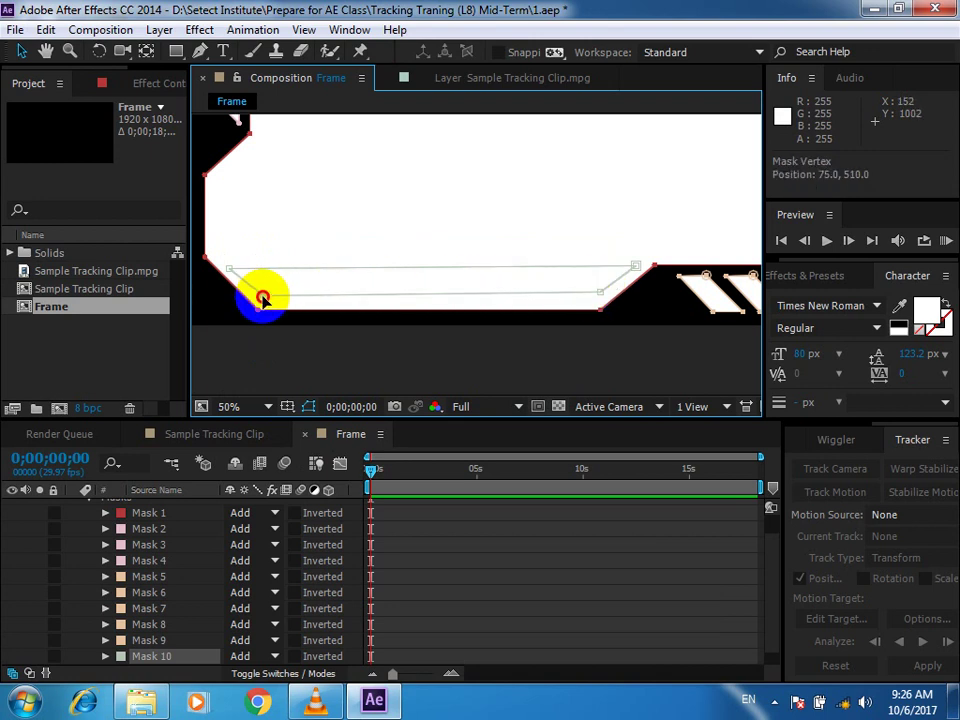
{"action": "scroll", "coordinate": [460, 260], "scroll_direction": "down", "scroll_amount": 2}
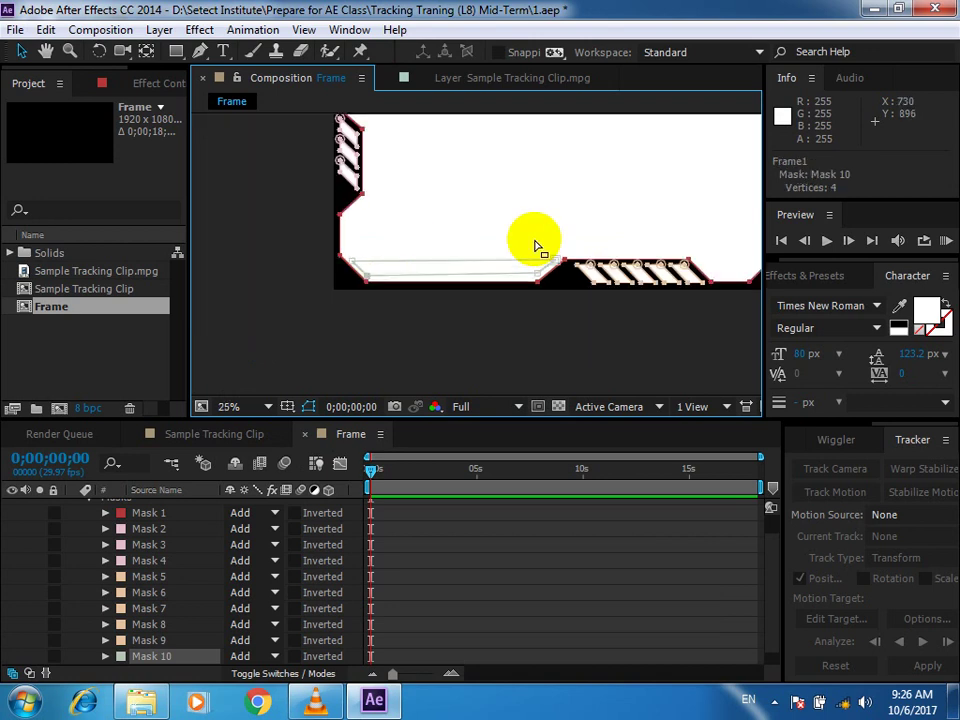
{"action": "key", "text": "period"}
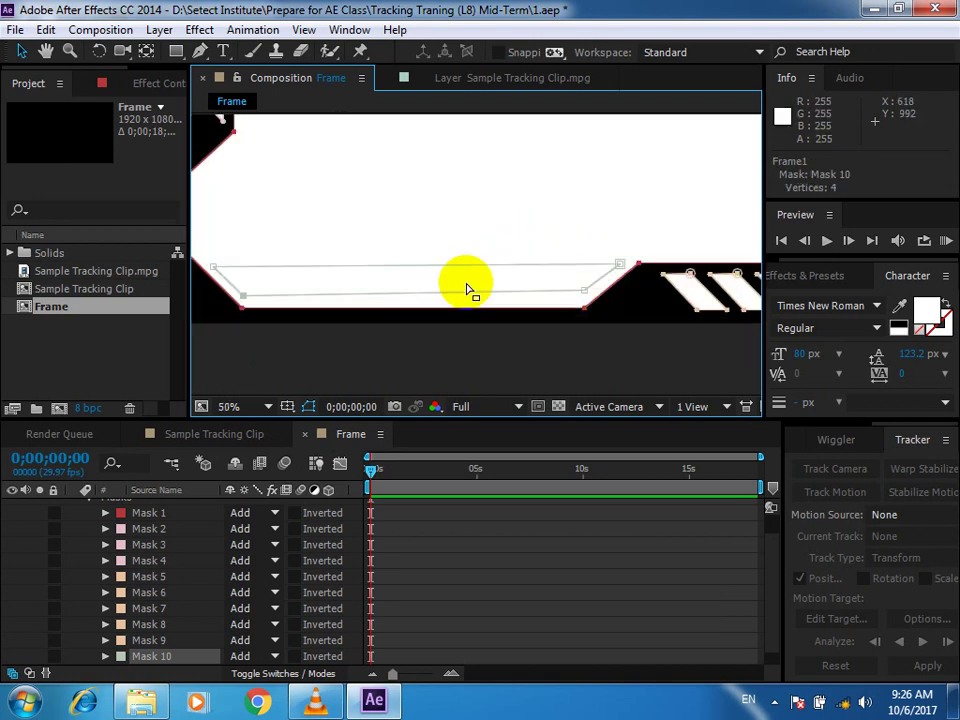
{"action": "left_click_drag", "start_coordinate": [587, 290], "coordinate": [585, 292]}
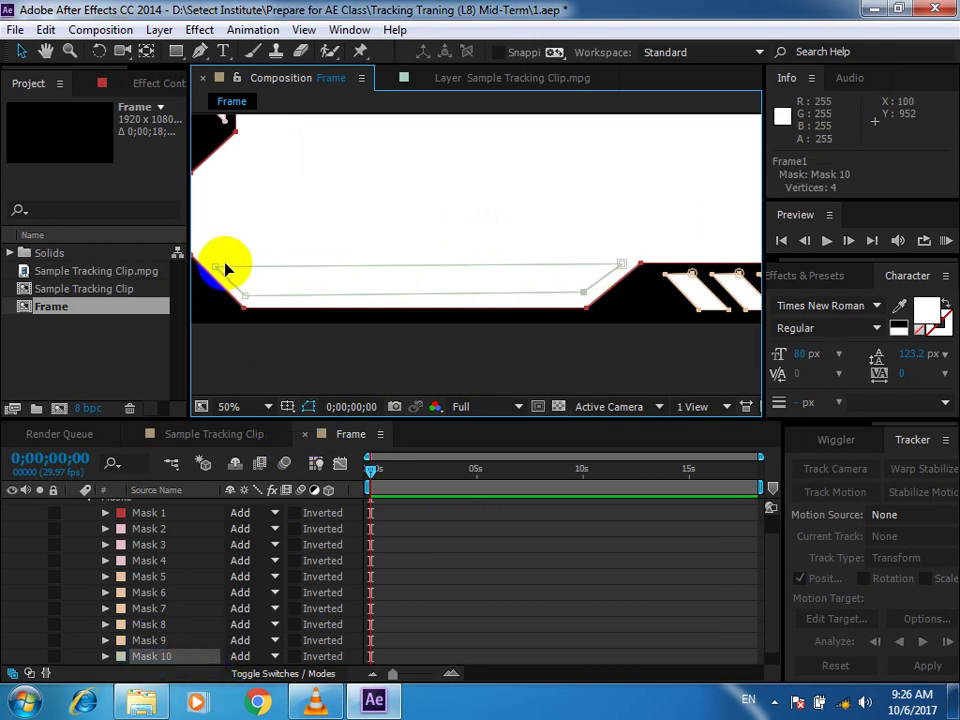
Switch Mask 10's mode from Add to Subtract to cut a black bar into the frame's bottom.
{"action": "scroll", "coordinate": [247, 617], "scroll_direction": "down", "scroll_amount": 1}
{"action": "left_click", "coordinate": [250, 640]}
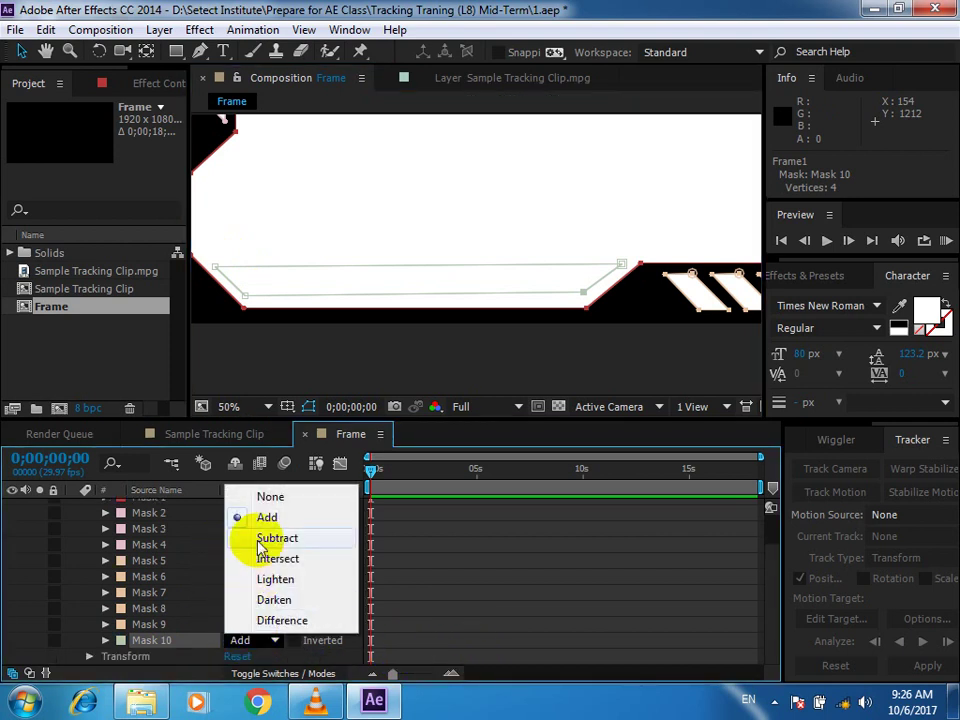
{"action": "left_click", "coordinate": [260, 540]}
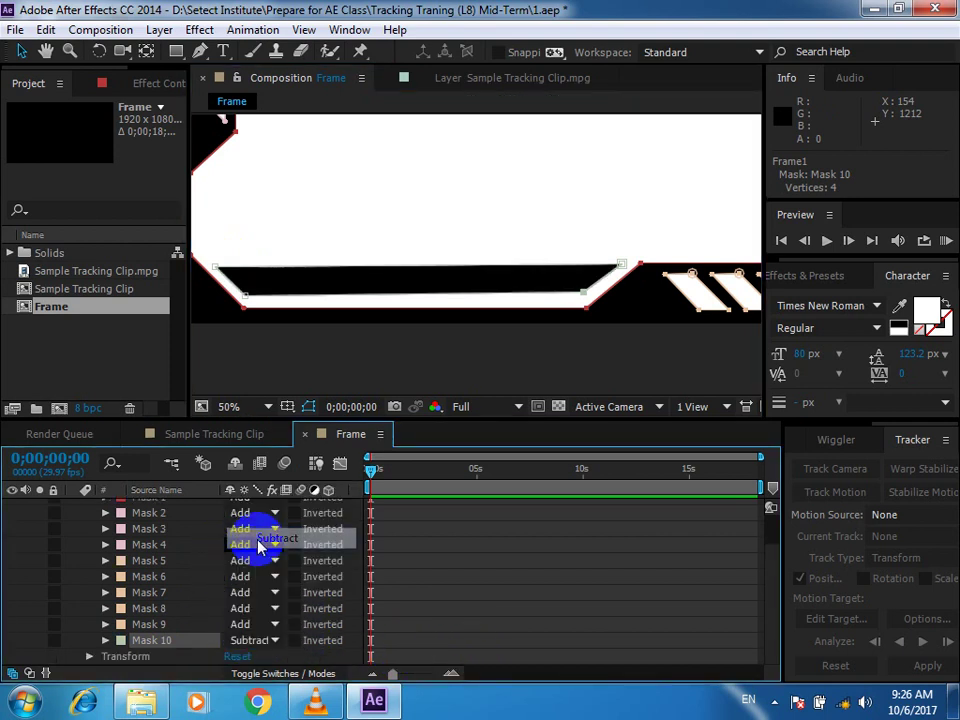
Recenter the whole frame, collapse Frame1's masks, and bring up the reference video for comparison.
{"action": "scroll", "coordinate": [505, 269], "scroll_direction": "down", "scroll_amount": 2}
{"action": "scroll", "coordinate": [505, 269], "scroll_direction": "down", "scroll_amount": 1}
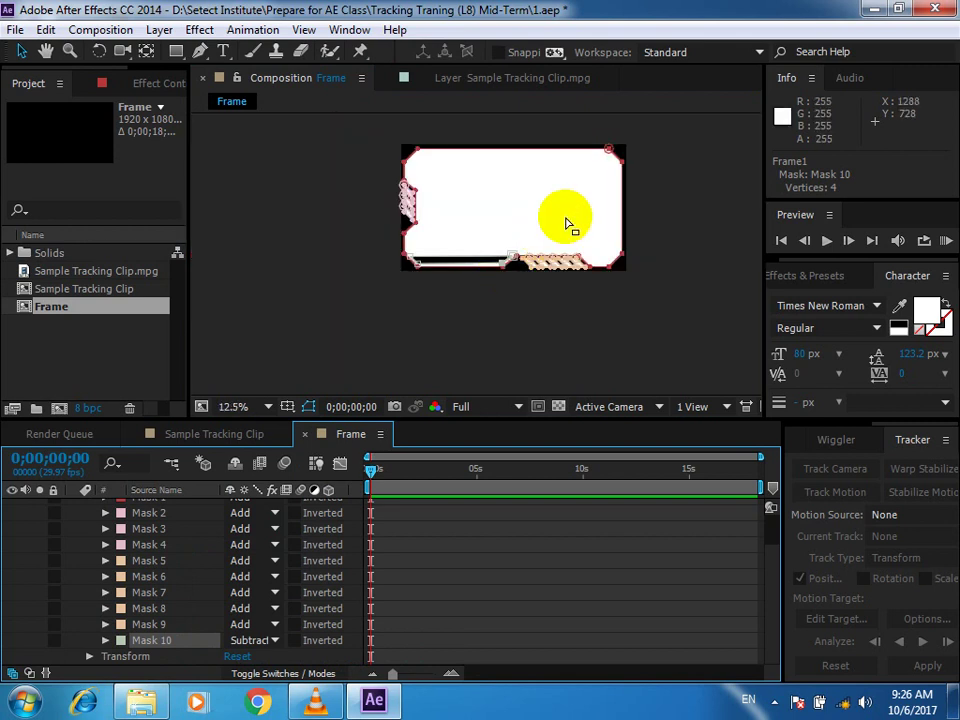
{"action": "left_click_drag", "start_coordinate": [568, 221], "coordinate": [493, 229]}
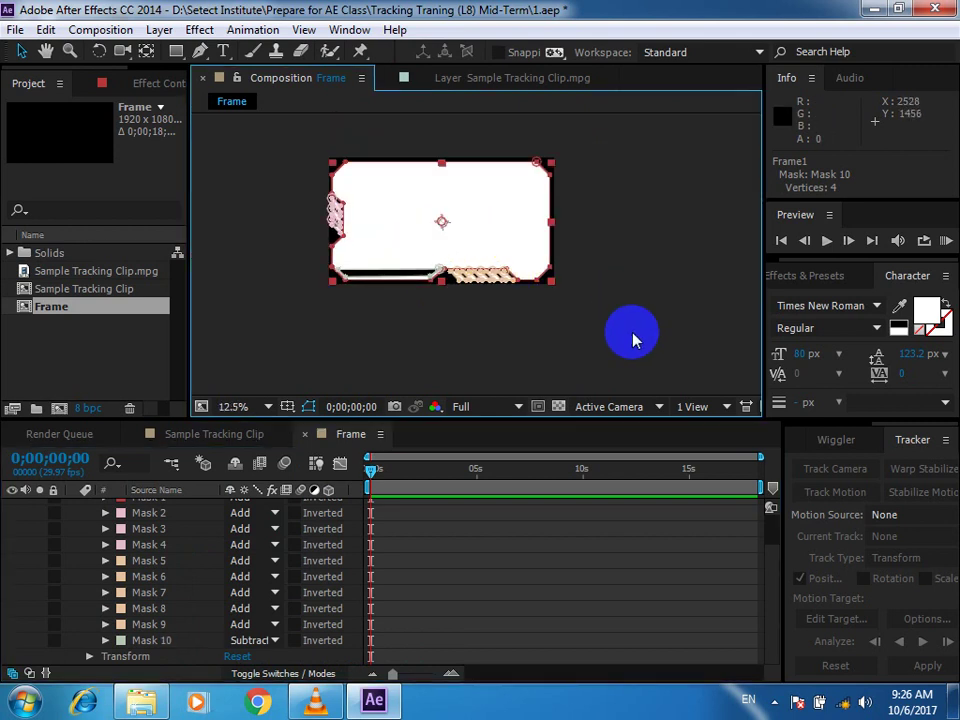
{"action": "scroll", "coordinate": [636, 323], "scroll_direction": "up", "scroll_amount": 1}
{"action": "mouse_move", "coordinate": [409, 220]}
{"action": "left_mouse_down"}
{"action": "mouse_move", "coordinate": [469, 222]}
{"action": "mouse_move", "coordinate": [537, 262]}
{"action": "mouse_move", "coordinate": [535, 250]}
{"action": "left_mouse_up"}
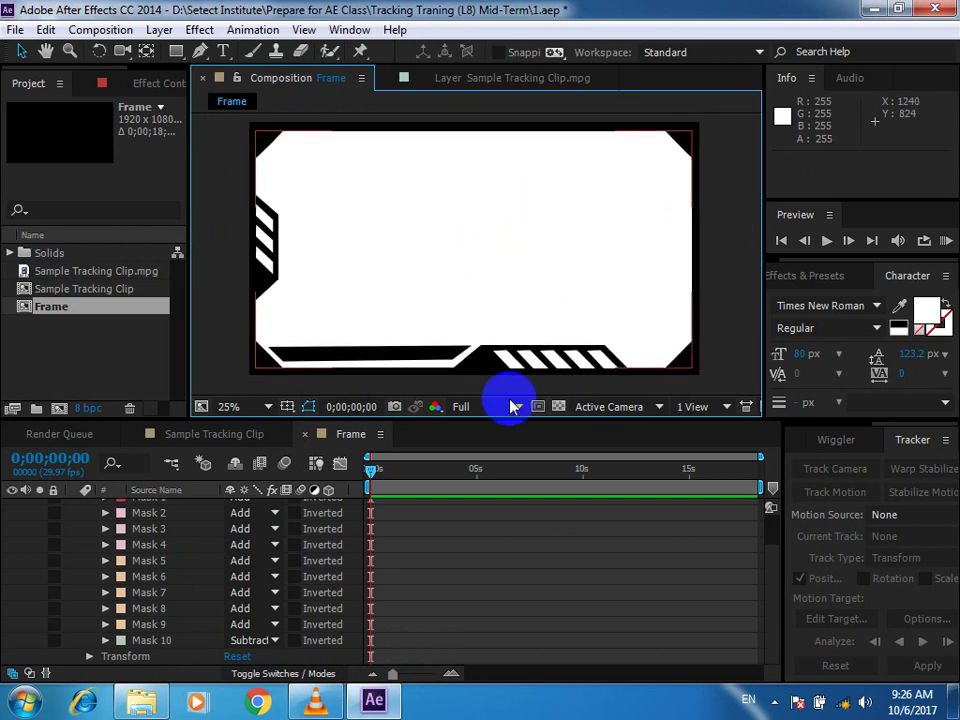
{"action": "scroll", "coordinate": [471, 561], "scroll_direction": "up", "scroll_amount": 3}
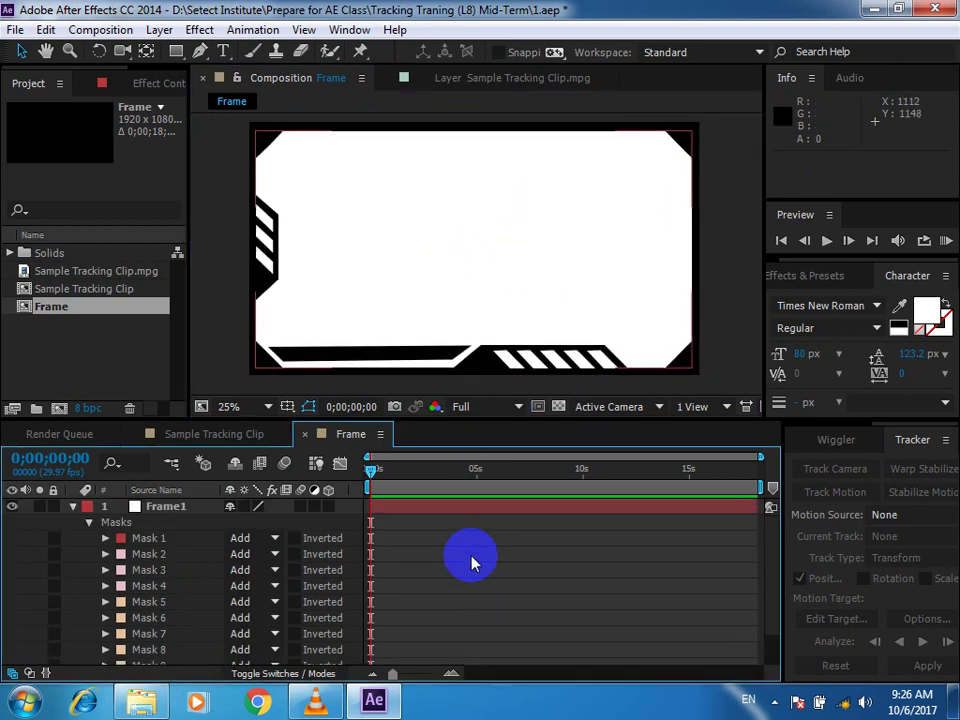
{"action": "left_click", "coordinate": [73, 506]}
{"action": "left_click", "coordinate": [456, 508]}
{"action": "left_click", "coordinate": [424, 487]}
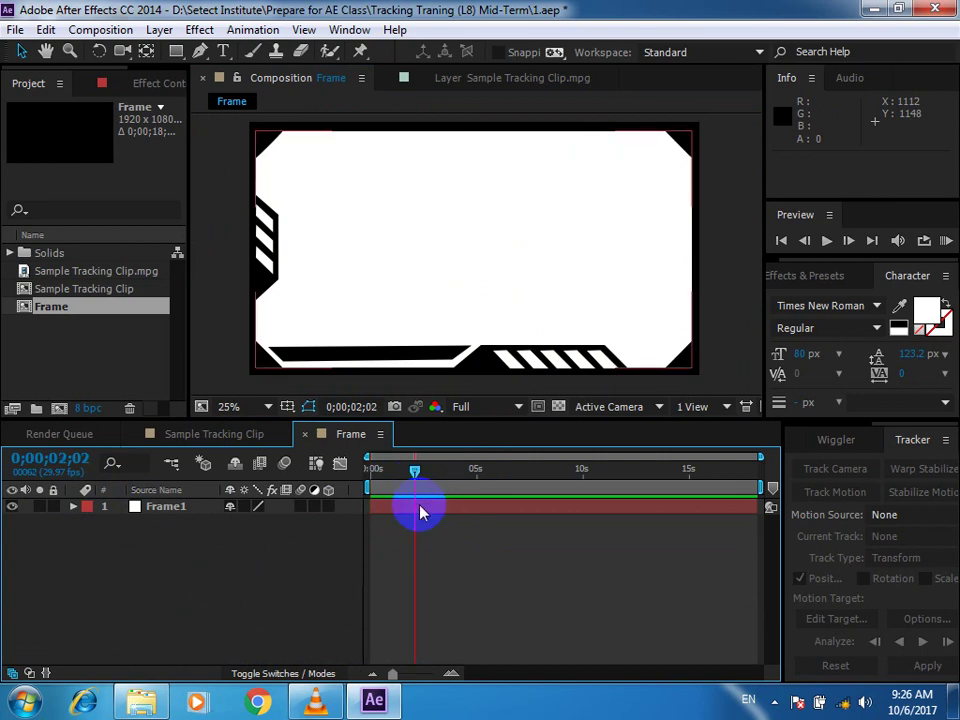
{"action": "left_click", "coordinate": [420, 508]}
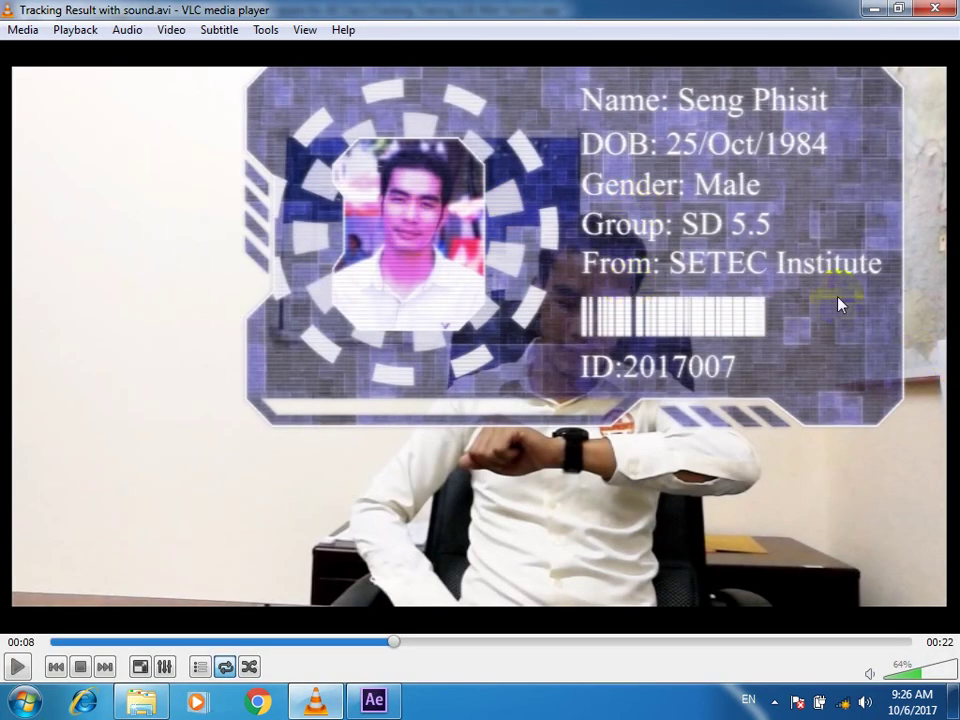
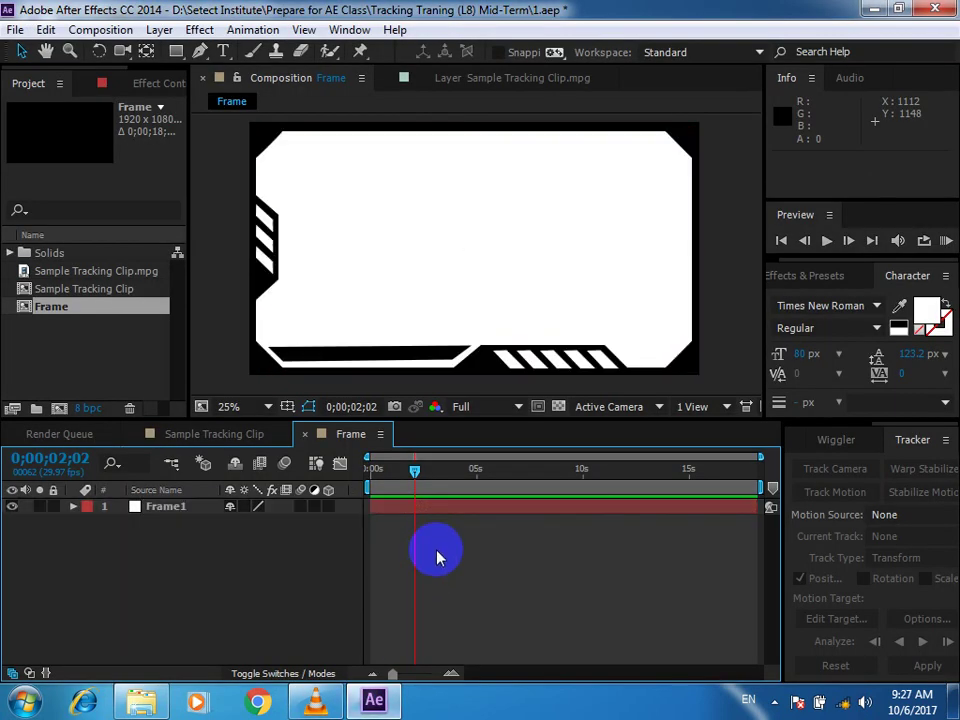
Select the Frame1 layer, duplicate it with Ctrl+D, then undo the duplicate.
{"action": "left_click", "coordinate": [427, 507]}
{"action": "left_click", "coordinate": [463, 555]}
{"action": "left_click", "coordinate": [455, 512]}
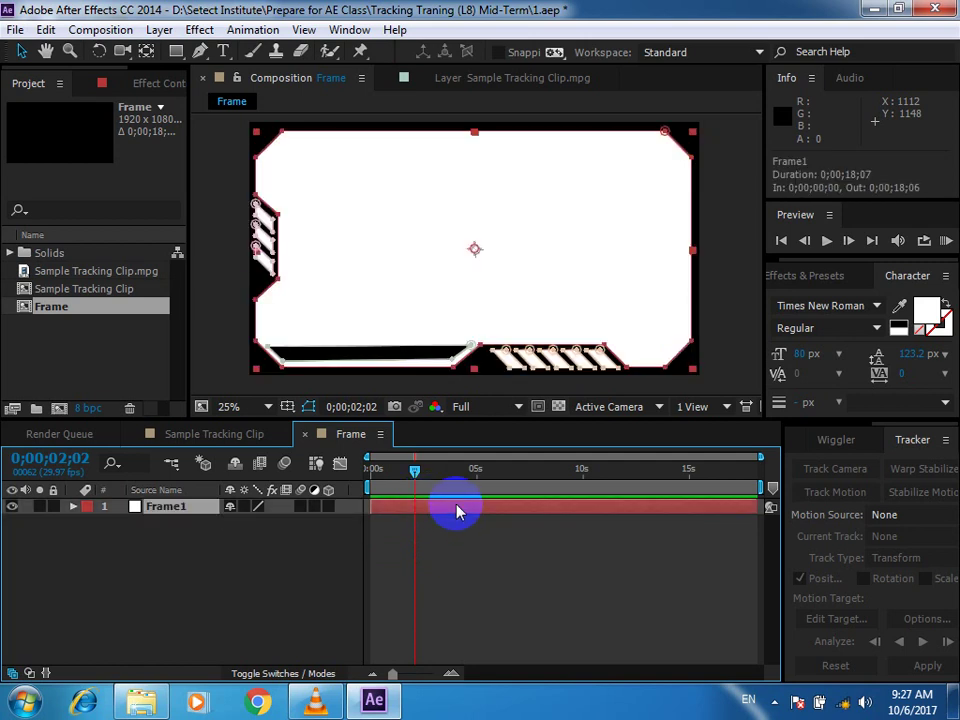
{"action": "key", "text": "ctrl+d"}
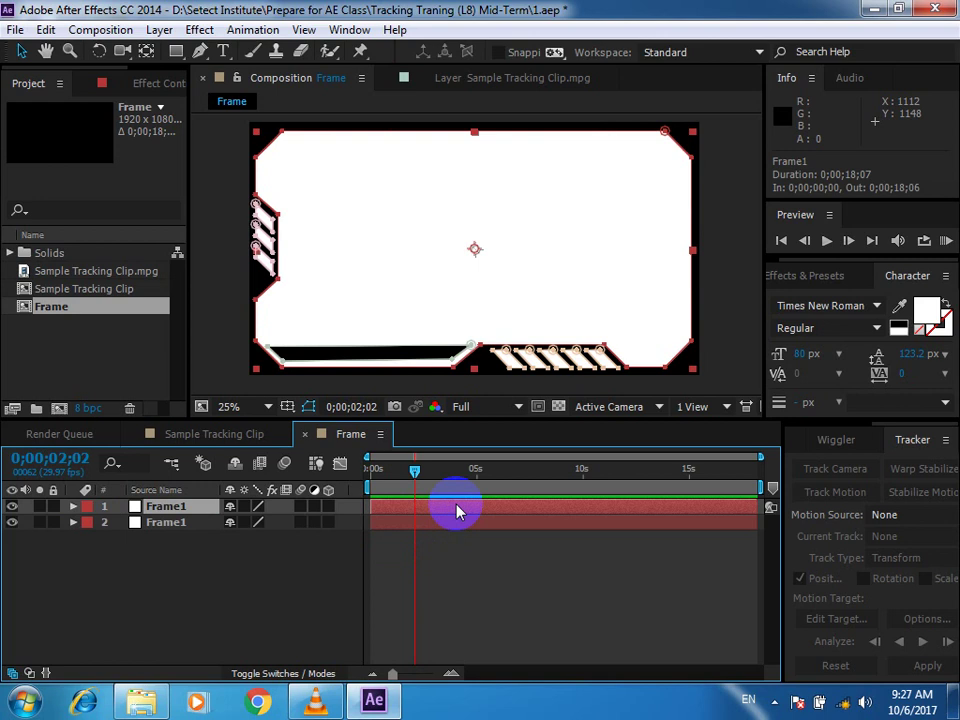
{"action": "key", "text": "ctrl+z"}
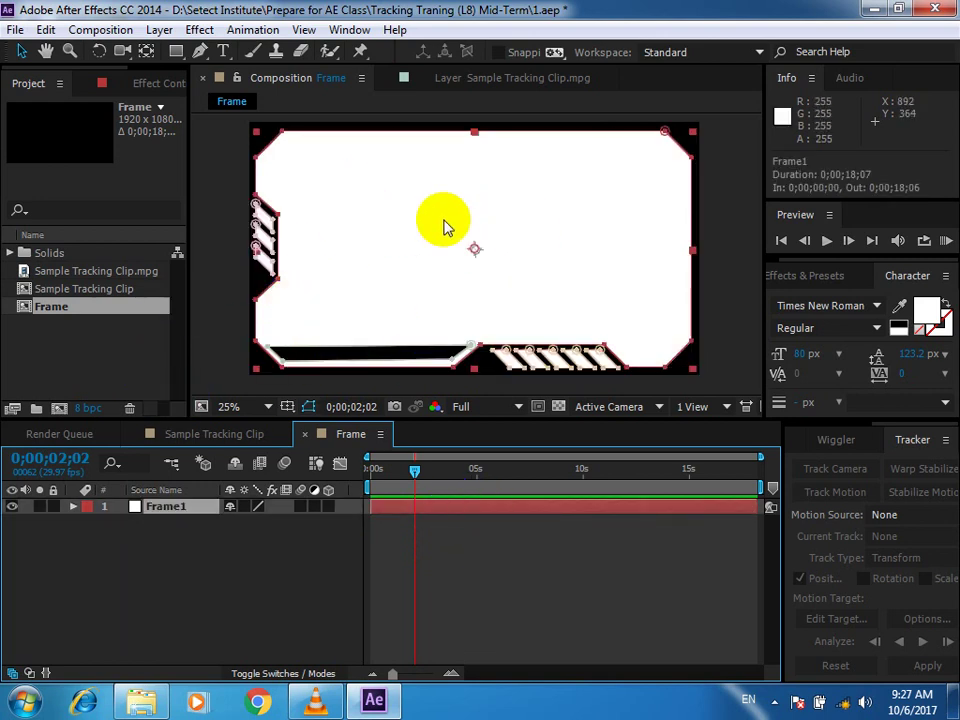
{"action": "left_click", "coordinate": [456, 520]}
{"action": "left_click", "coordinate": [450, 508]}
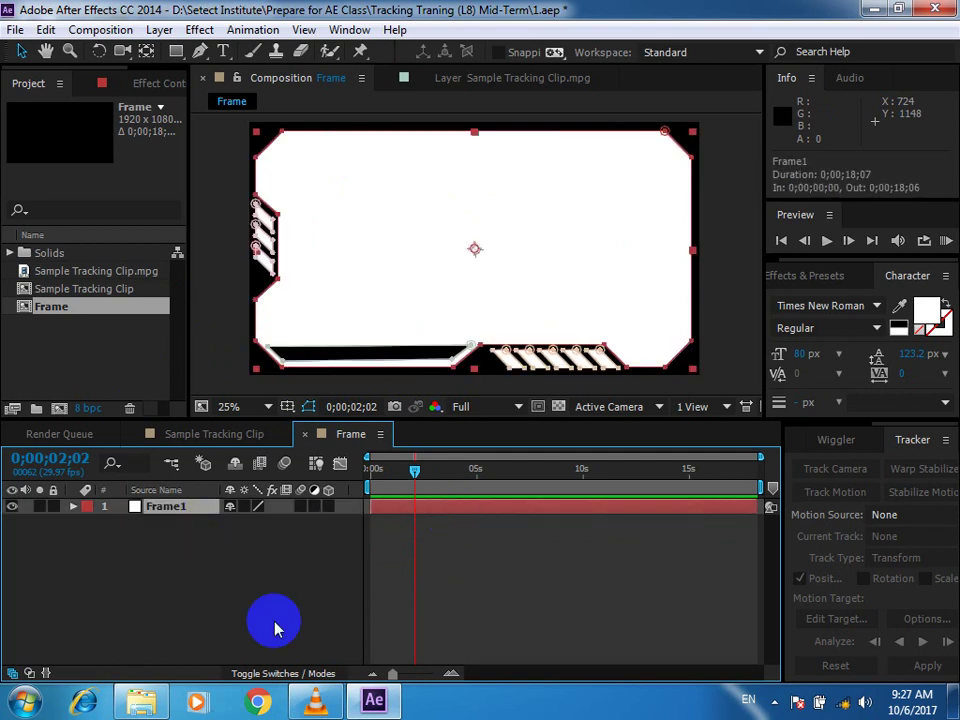
{"action": "left_click", "coordinate": [158, 510]}
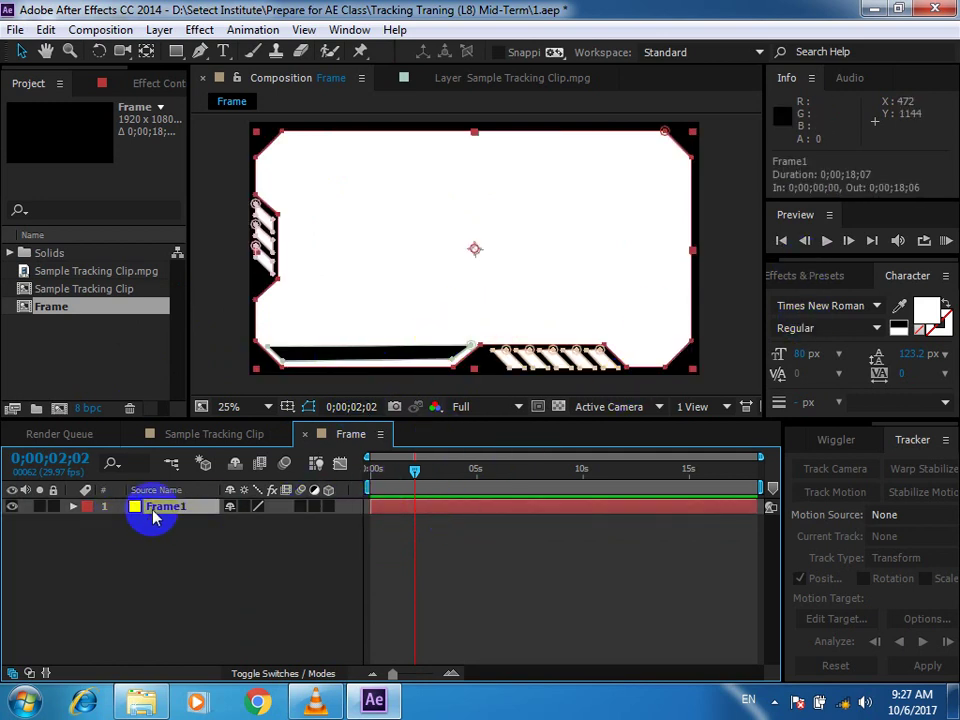
Expand the Solids folder in the Project panel and select the Frame1 solid.
{"action": "left_click", "coordinate": [55, 303]}
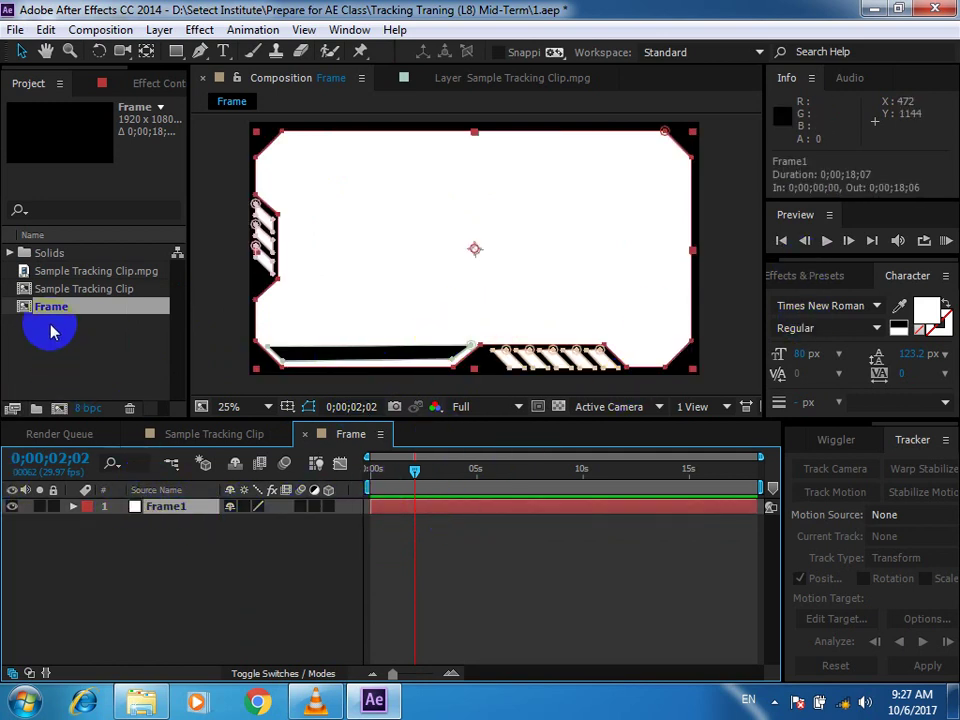
{"action": "left_click", "coordinate": [171, 506]}
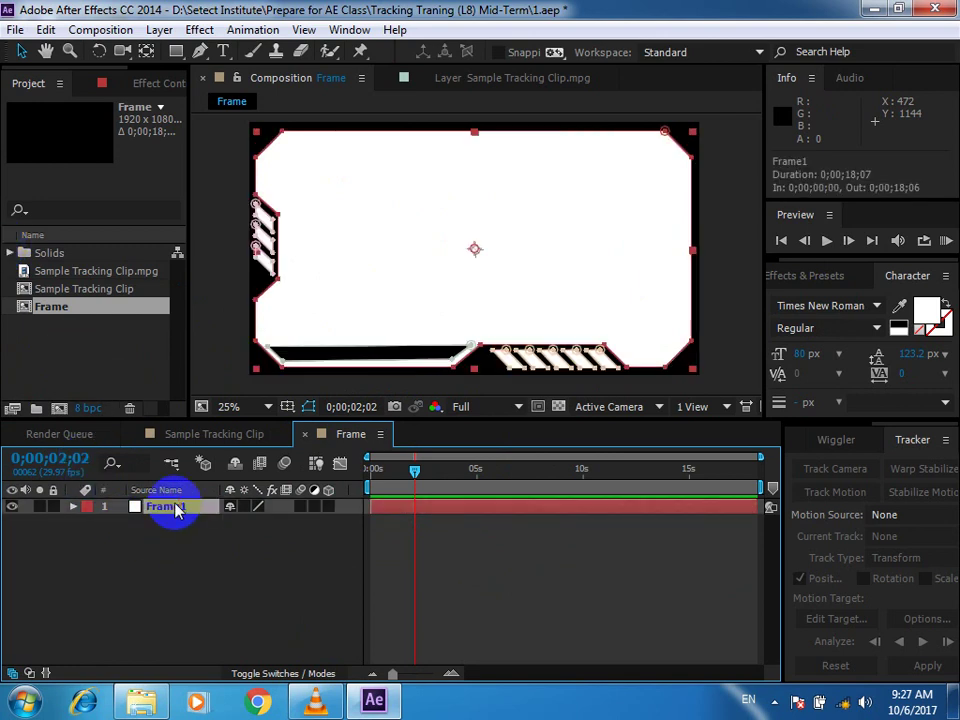
{"action": "left_click", "coordinate": [35, 255]}
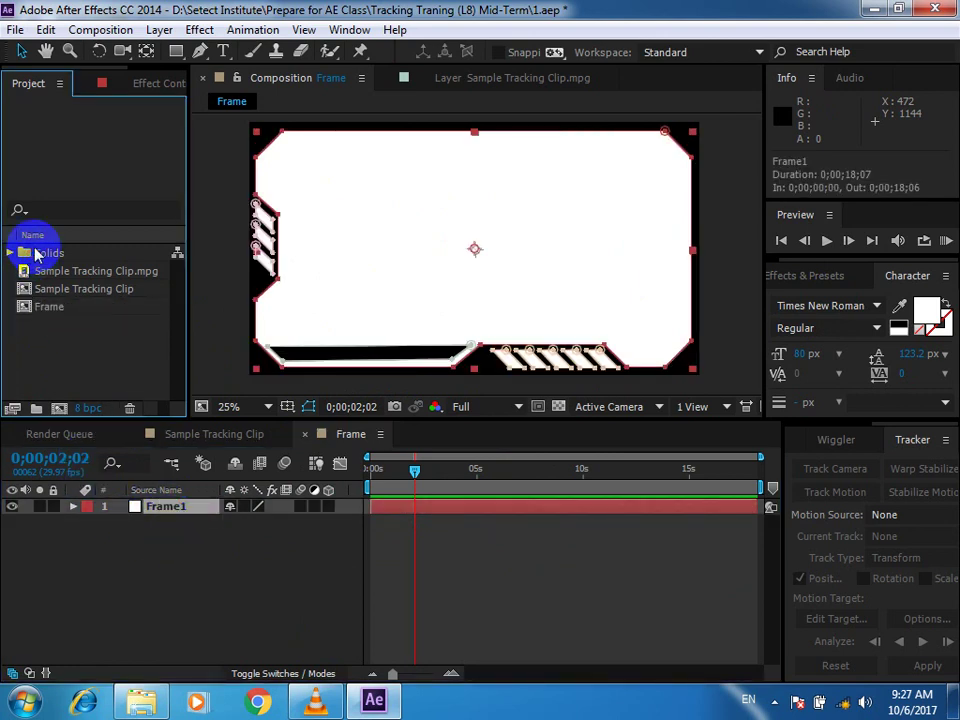
{"action": "left_click", "coordinate": [35, 253]}
{"action": "left_click", "coordinate": [10, 253]}
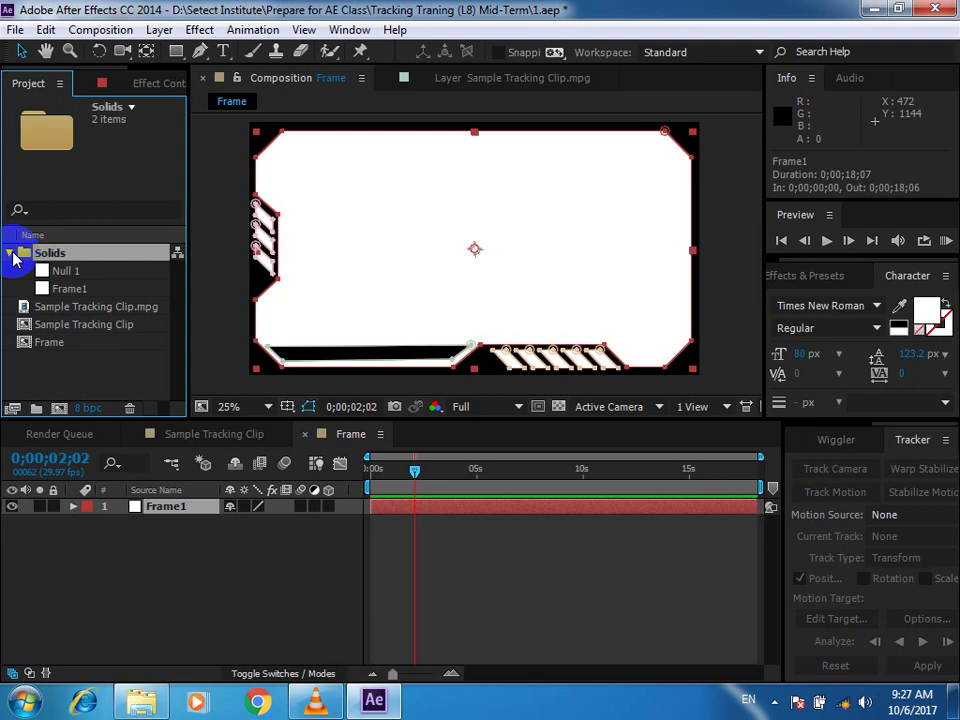
{"action": "left_click", "coordinate": [68, 289]}
Change the Frame1 solid's colour to grey 7A7A7A through its solid settings.
{"action": "right_click", "coordinate": [68, 289]}
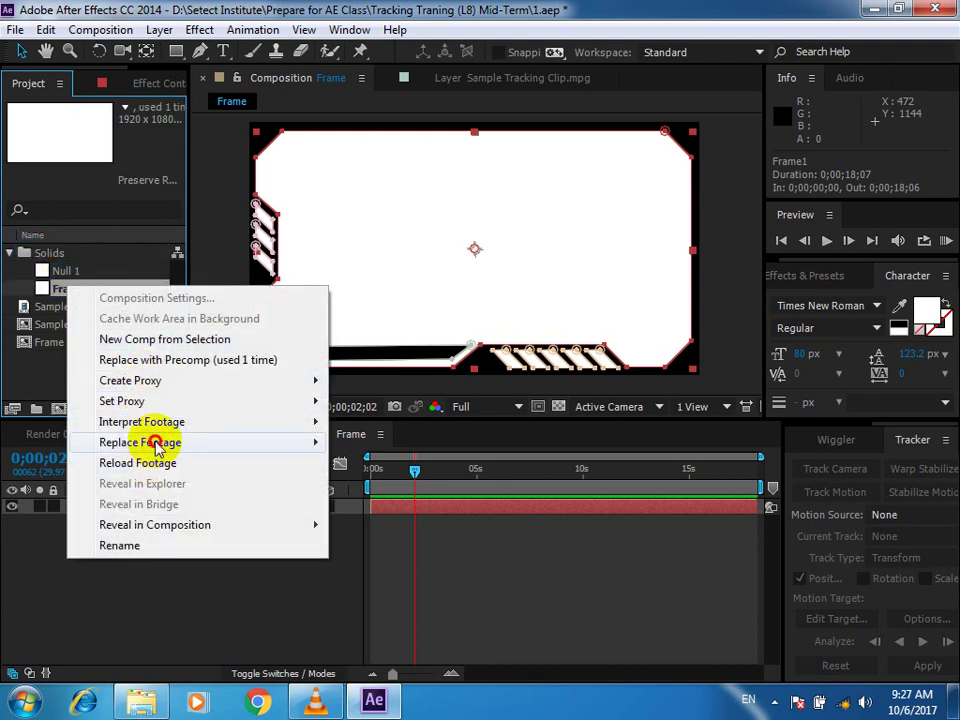
{"action": "mouse_move", "coordinate": [205, 443]}
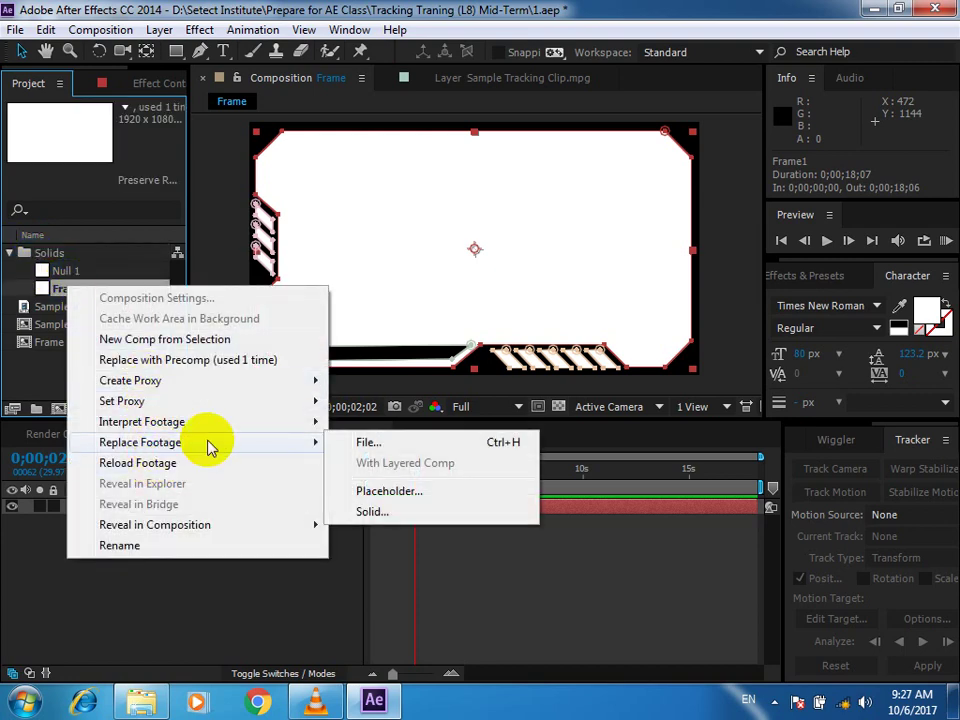
{"action": "left_click", "coordinate": [374, 511]}
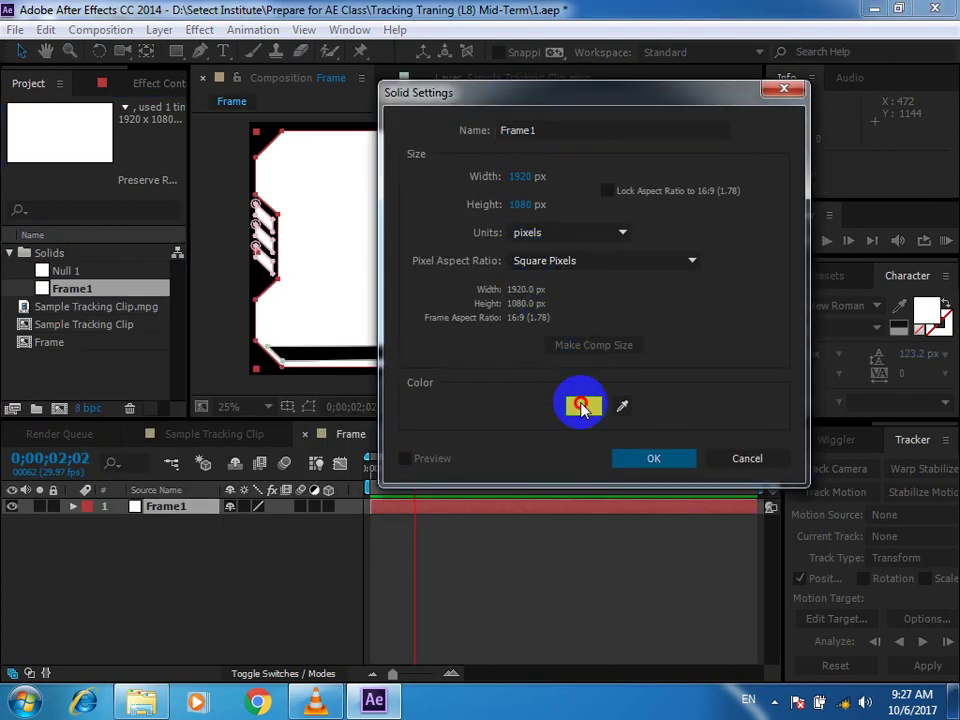
{"action": "left_click", "coordinate": [583, 405]}
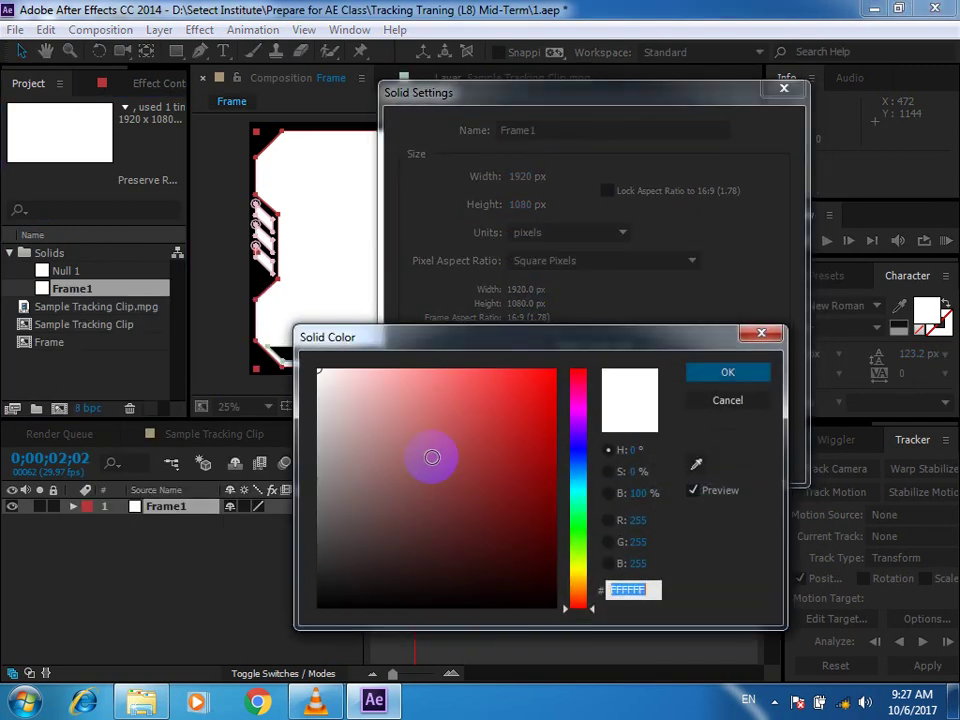
{"action": "left_click", "coordinate": [735, 379]}
{"action": "left_click", "coordinate": [651, 461]}
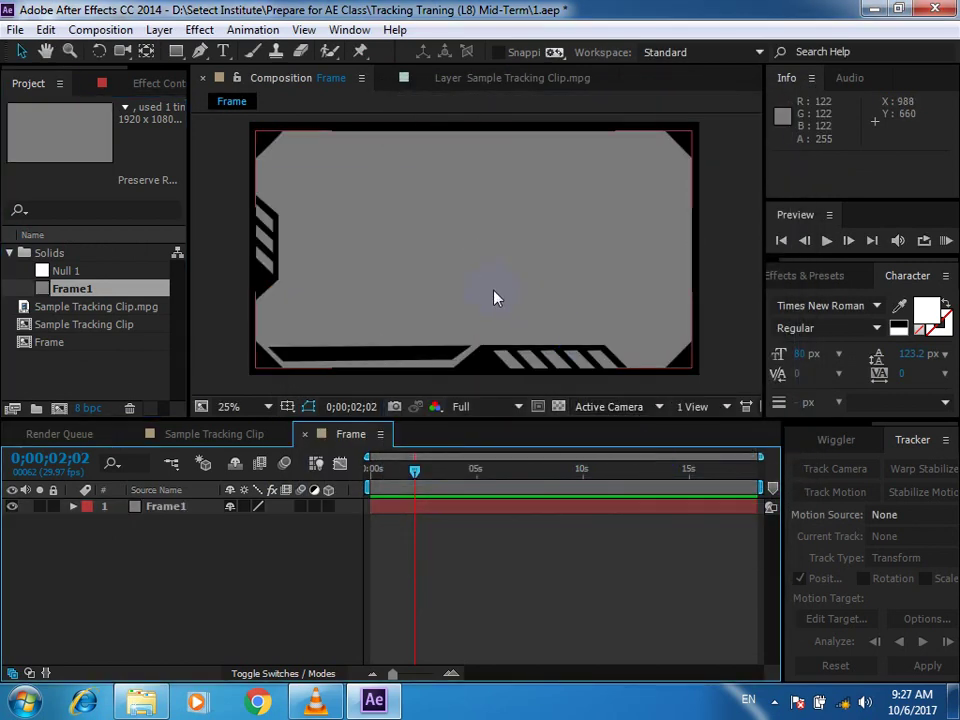
{"action": "left_click", "coordinate": [456, 510]}
{"action": "left_click", "coordinate": [486, 511]}
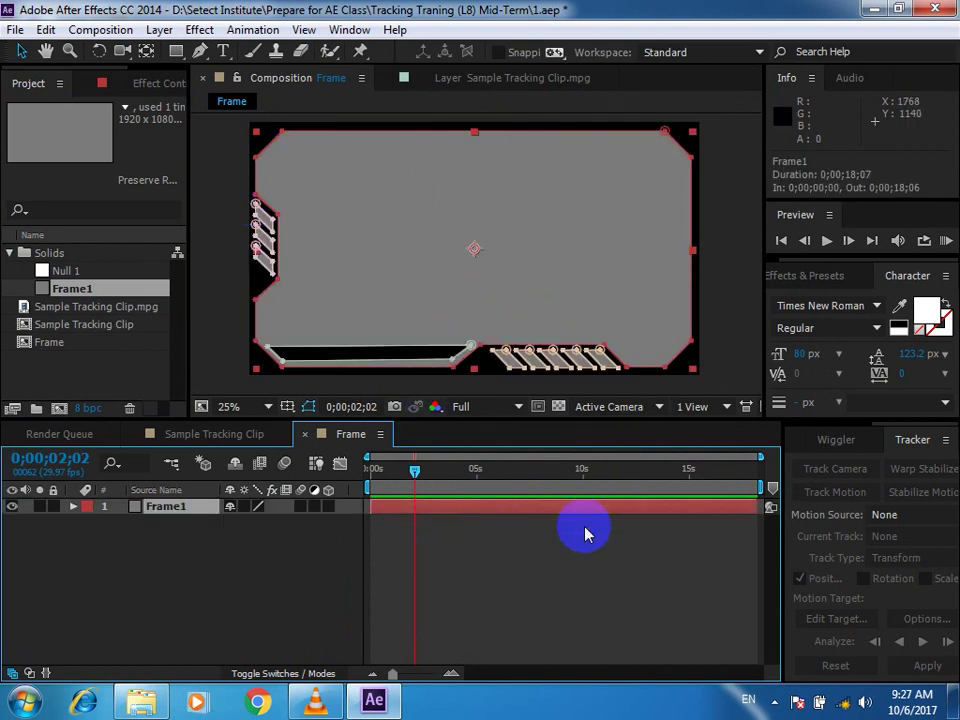
Duplicate the grey Frame1 layer, rename the top copy Frame2, and select it.
{"action": "key", "text": "ctrl+d"}
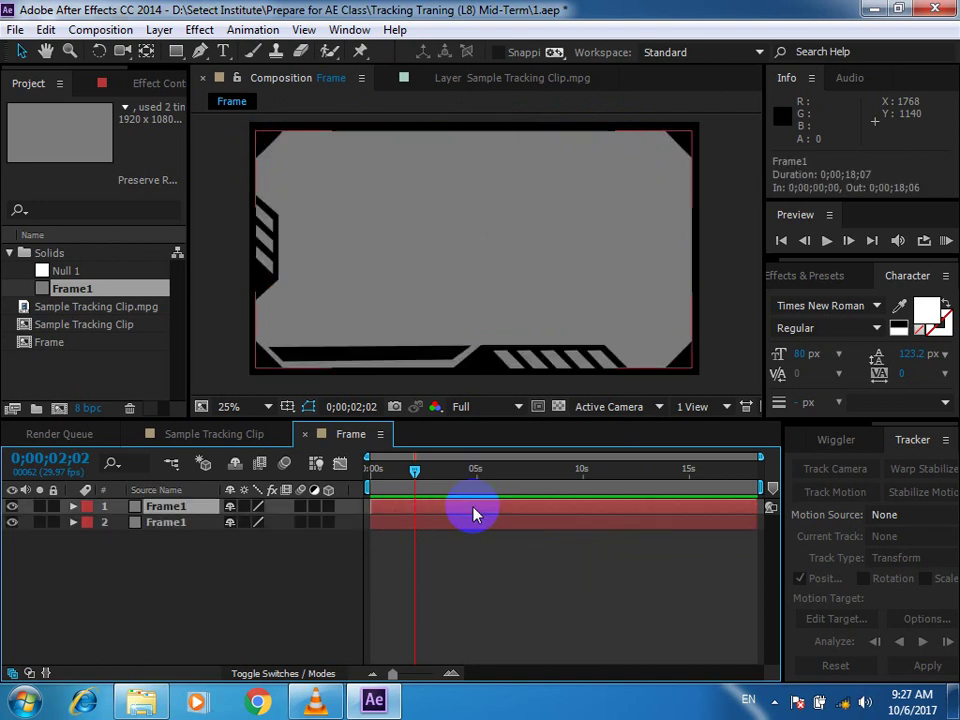
{"action": "key", "text": "Return"}
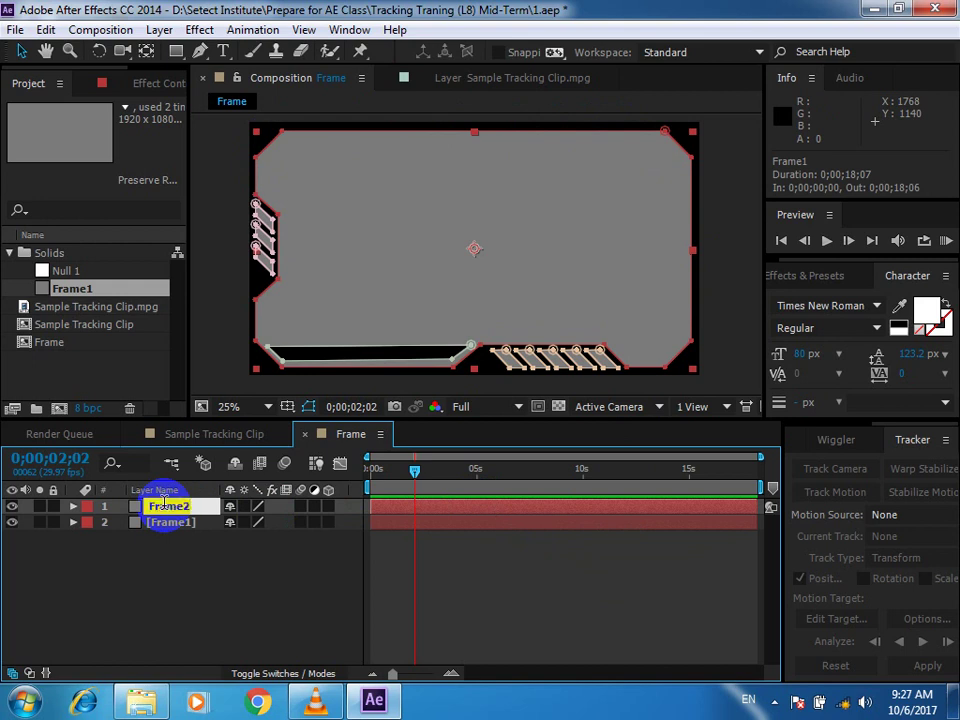
{"action": "key", "text": "Return"}
{"action": "left_click", "coordinate": [460, 542]}
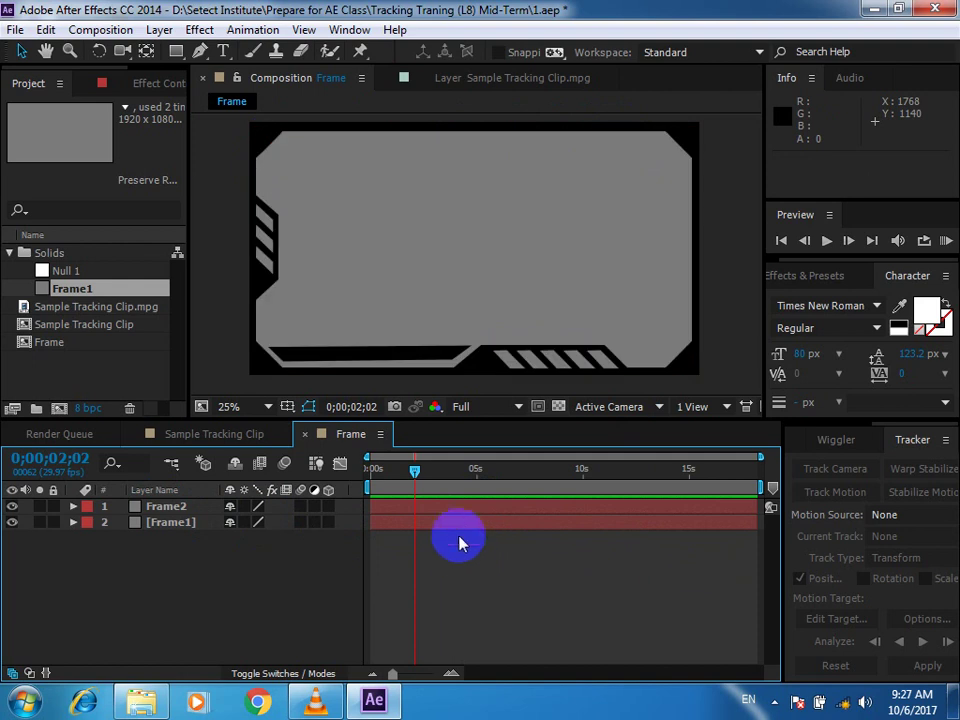
{"action": "left_click", "coordinate": [514, 508]}
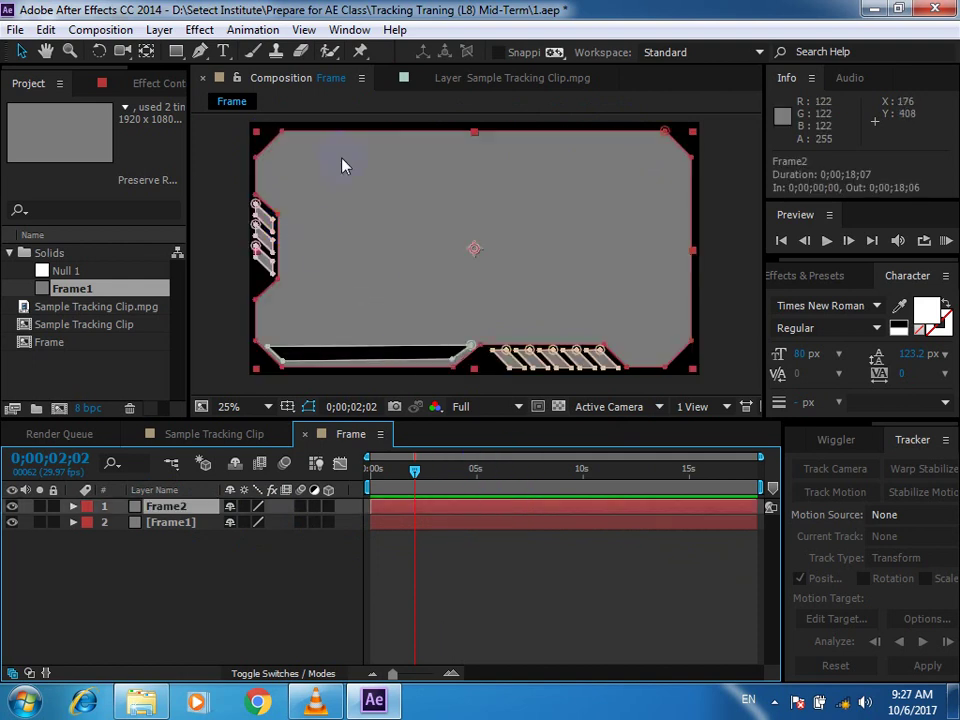
Search Effects & Presets for '3d str' and apply 3D Stroke to Frame2.
{"action": "left_click", "coordinate": [828, 278]}
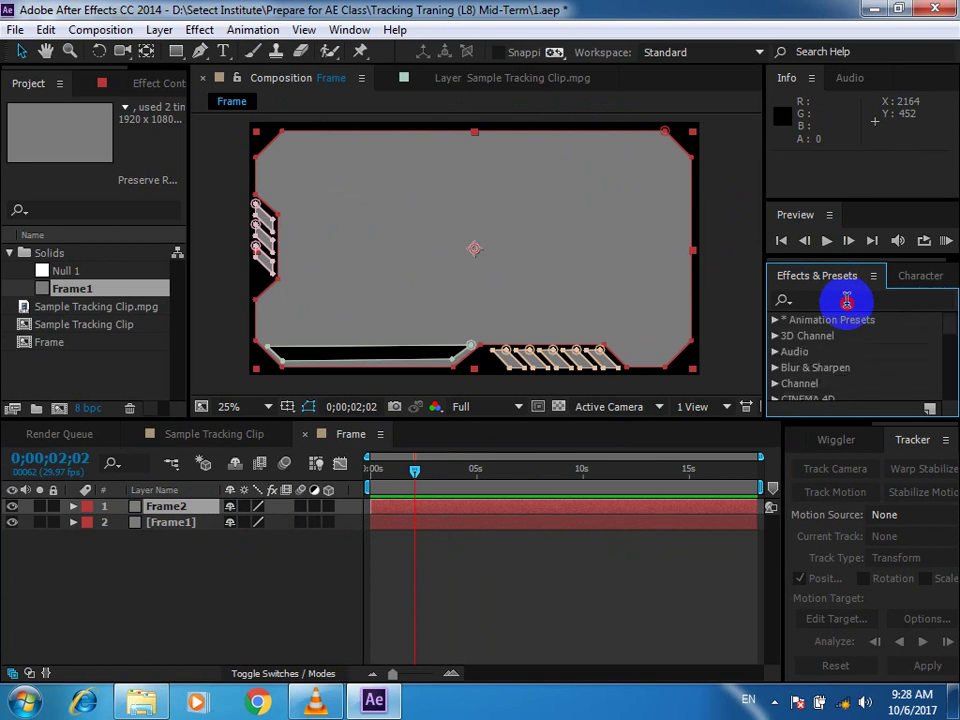
{"action": "left_click", "coordinate": [846, 300]}
{"action": "type", "text": "3d"}
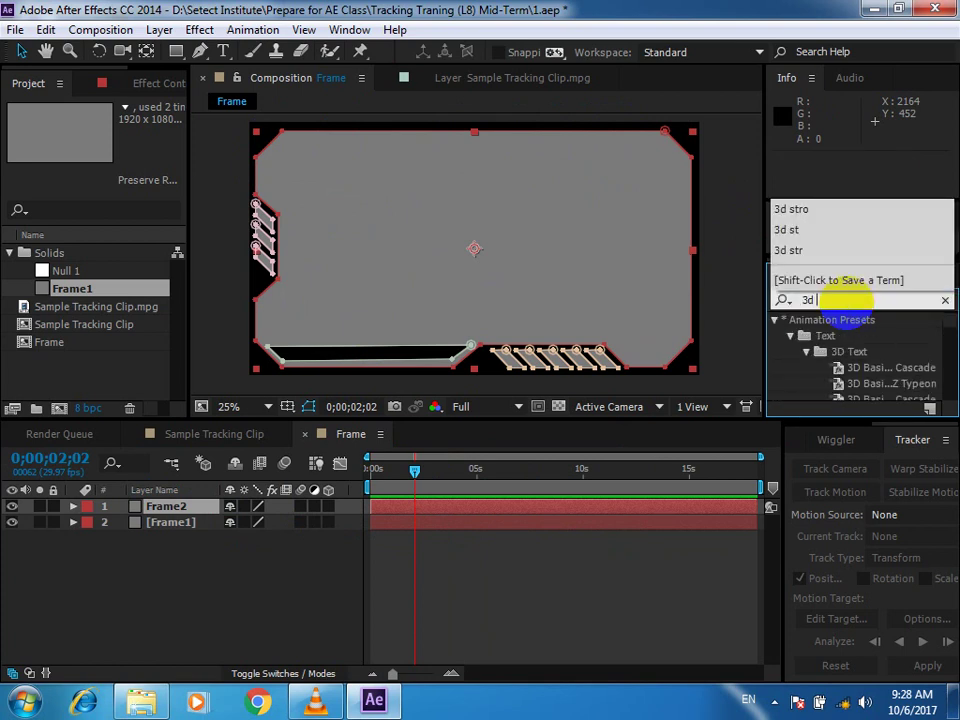
{"action": "type", "text": " str"}
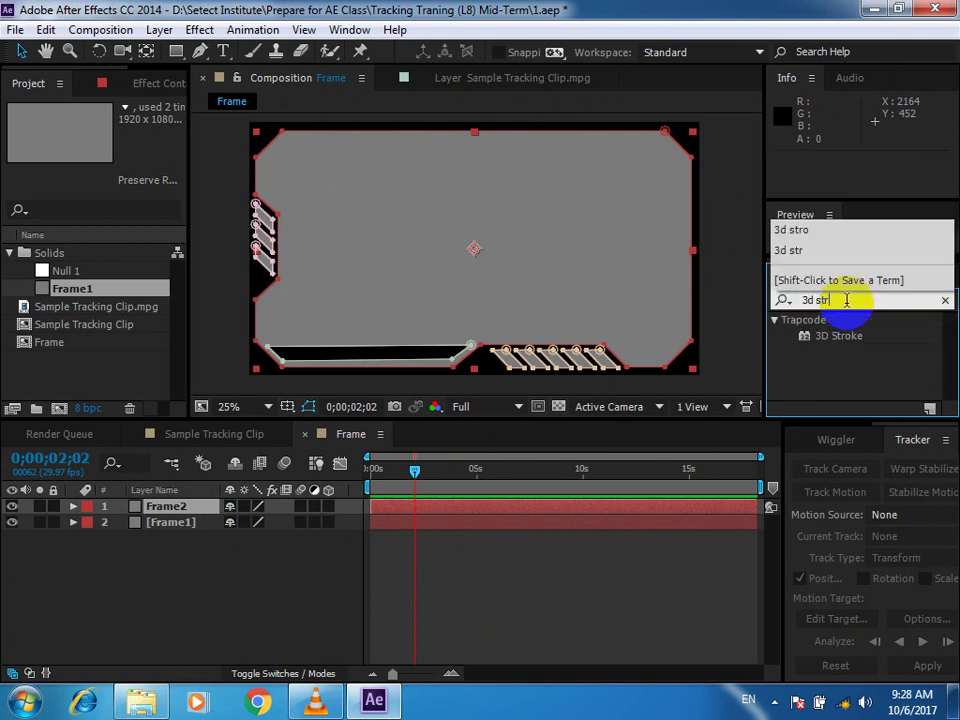
{"action": "left_click_drag", "start_coordinate": [833, 352], "coordinate": [486, 506]}
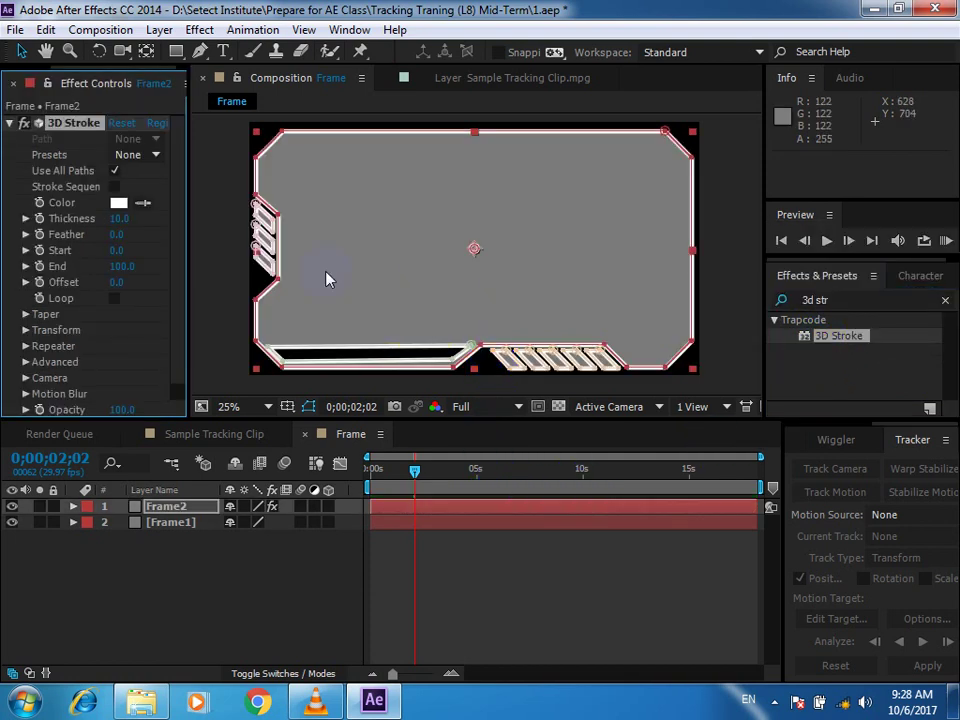
Turn on Stroke Sequence and reduce the 3D Stroke thickness to about 3.4.
{"action": "scroll", "coordinate": [313, 231], "scroll_direction": "up", "scroll_amount": 1}
{"action": "left_click_drag", "start_coordinate": [431, 267], "coordinate": [591, 253]}
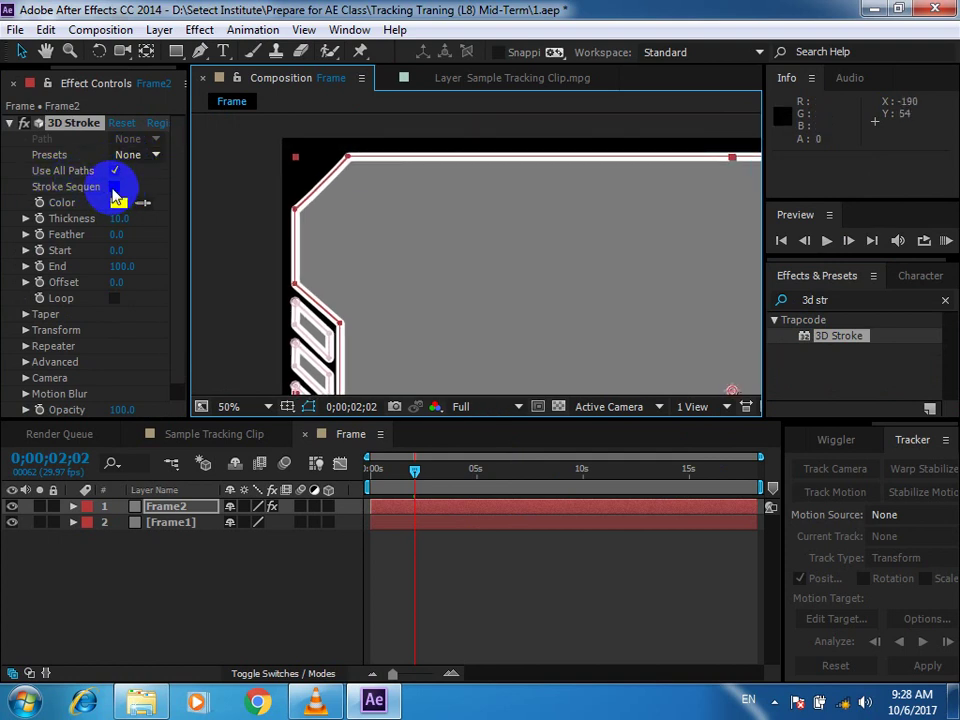
{"action": "left_click", "coordinate": [115, 187]}
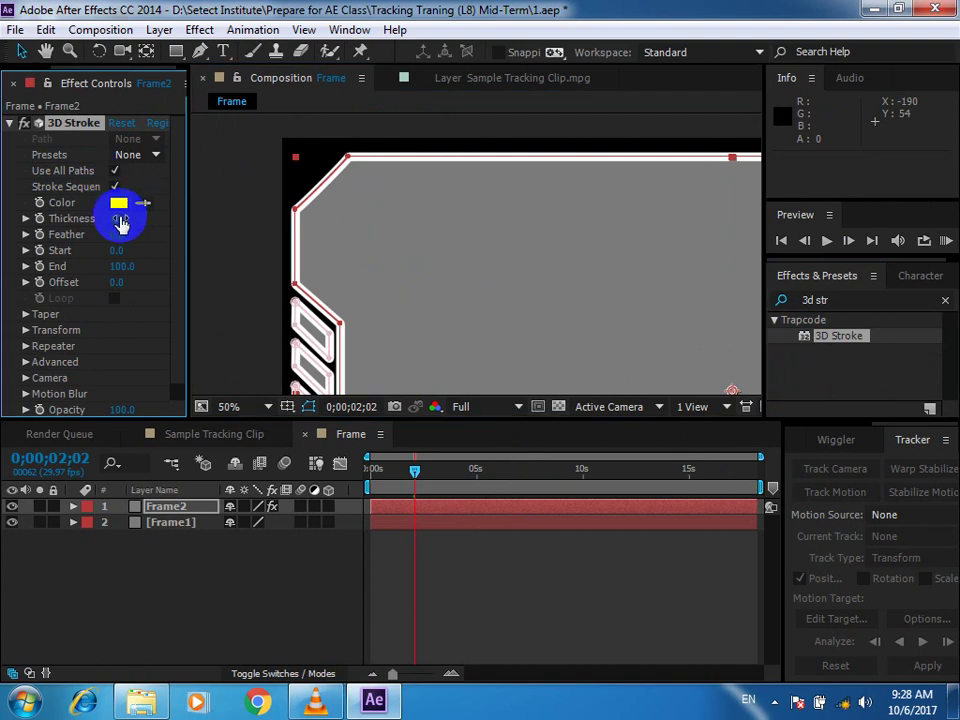
{"action": "left_click_drag", "start_coordinate": [114, 218], "coordinate": [76, 228]}
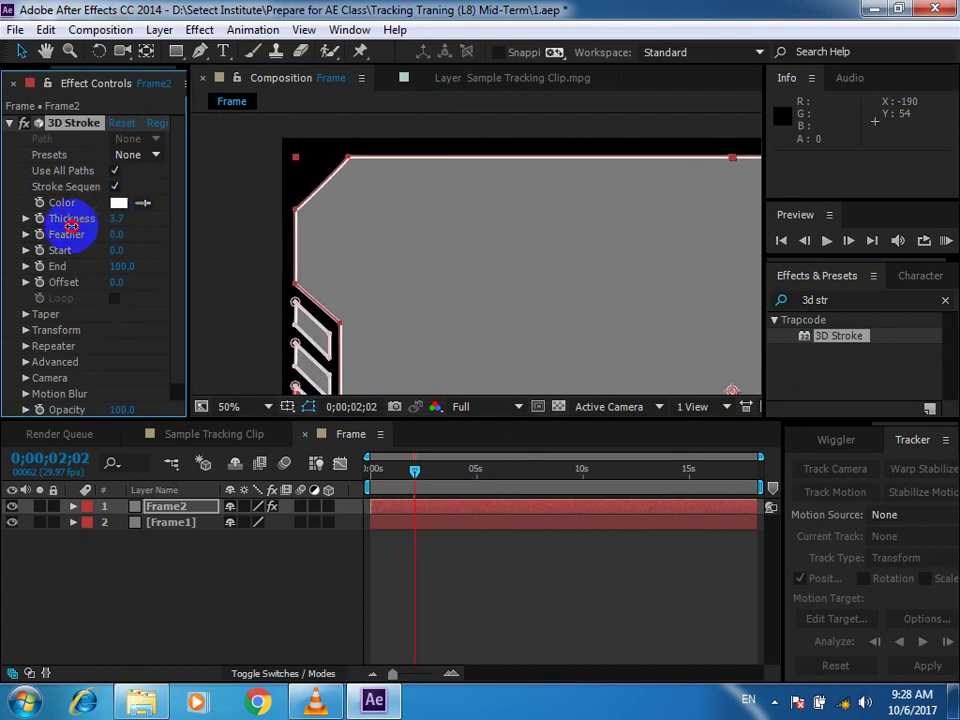
{"action": "left_click_drag", "start_coordinate": [72, 228], "coordinate": [76, 234]}
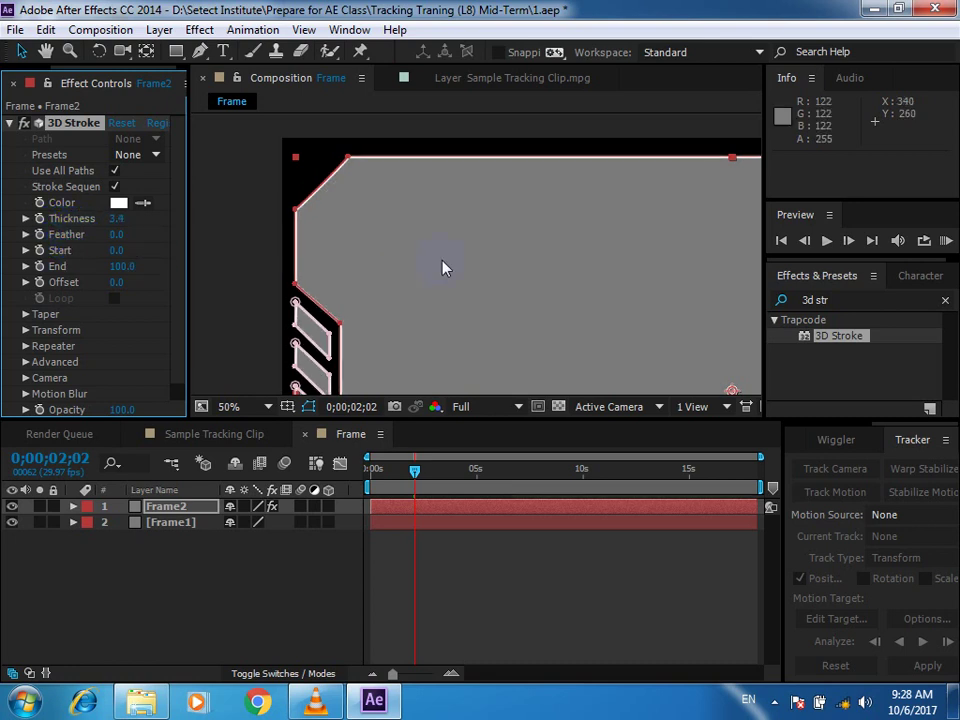
{"action": "scroll", "coordinate": [466, 170], "scroll_direction": "down", "scroll_amount": 2}
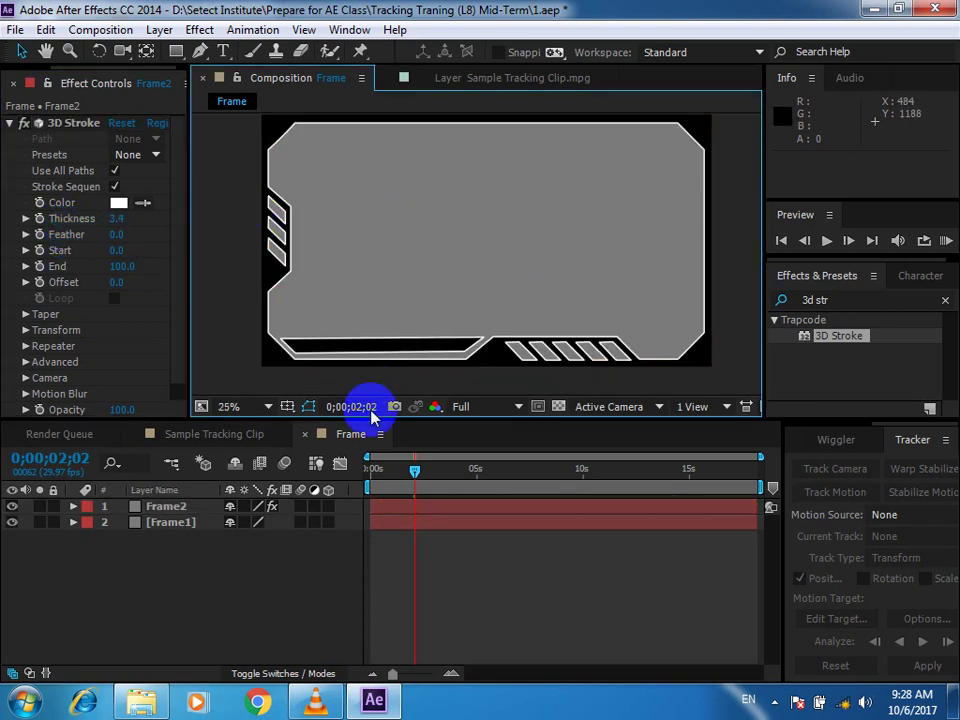
Hide and then show the grey Frame1 layer to check Frame2's white stroke.
{"action": "left_click", "coordinate": [428, 510]}
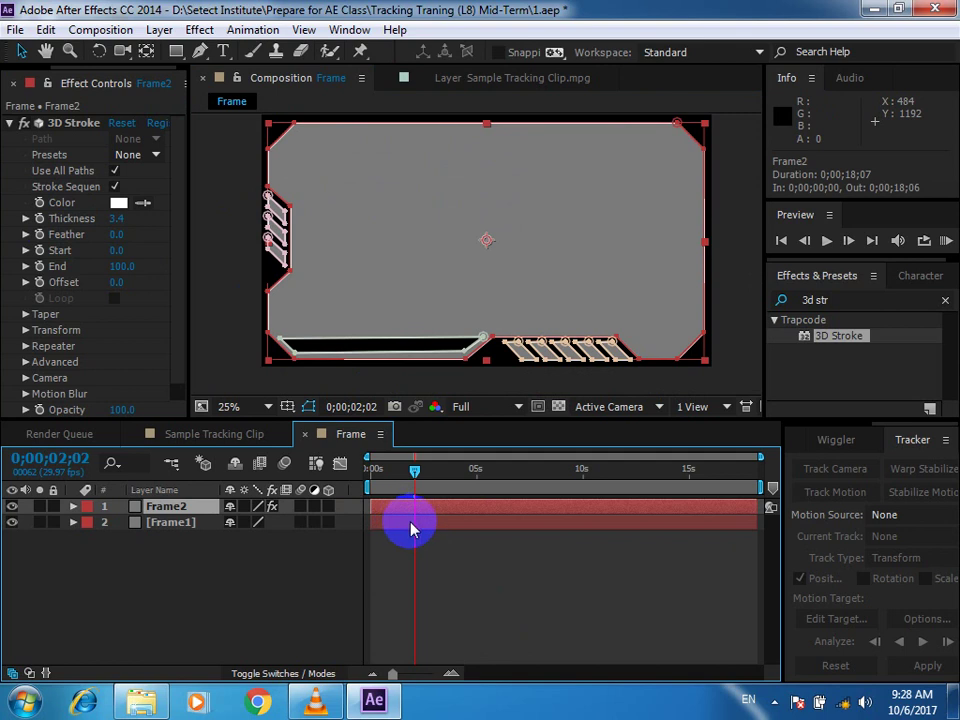
{"action": "left_click", "coordinate": [412, 522]}
{"action": "left_click", "coordinate": [416, 507]}
{"action": "left_click", "coordinate": [418, 522]}
{"action": "left_click", "coordinate": [63, 510]}
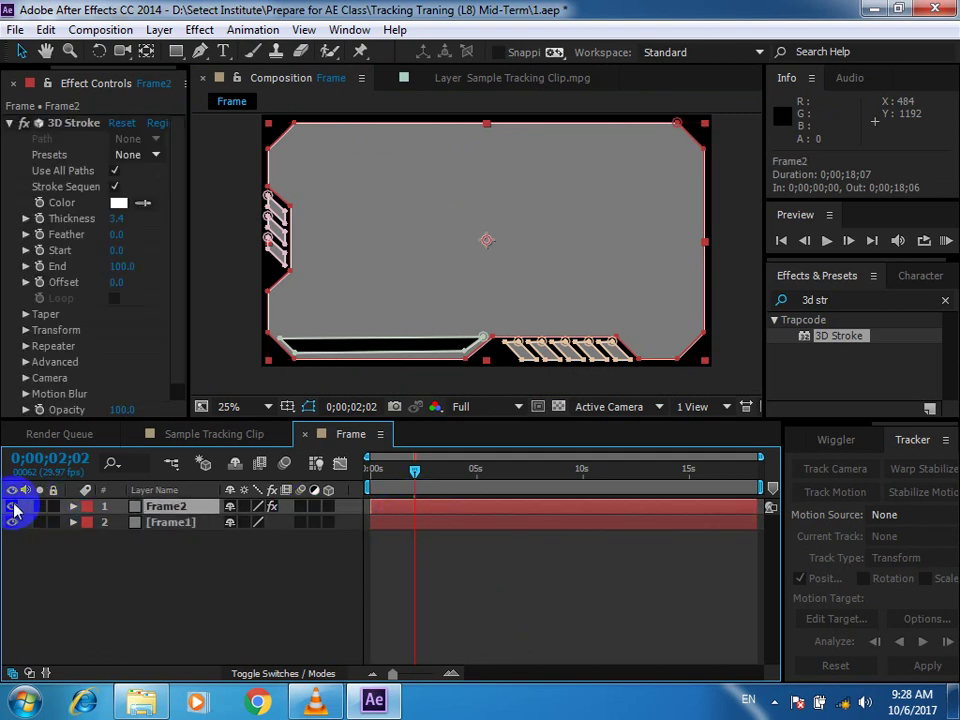
{"action": "left_click", "coordinate": [12, 507]}
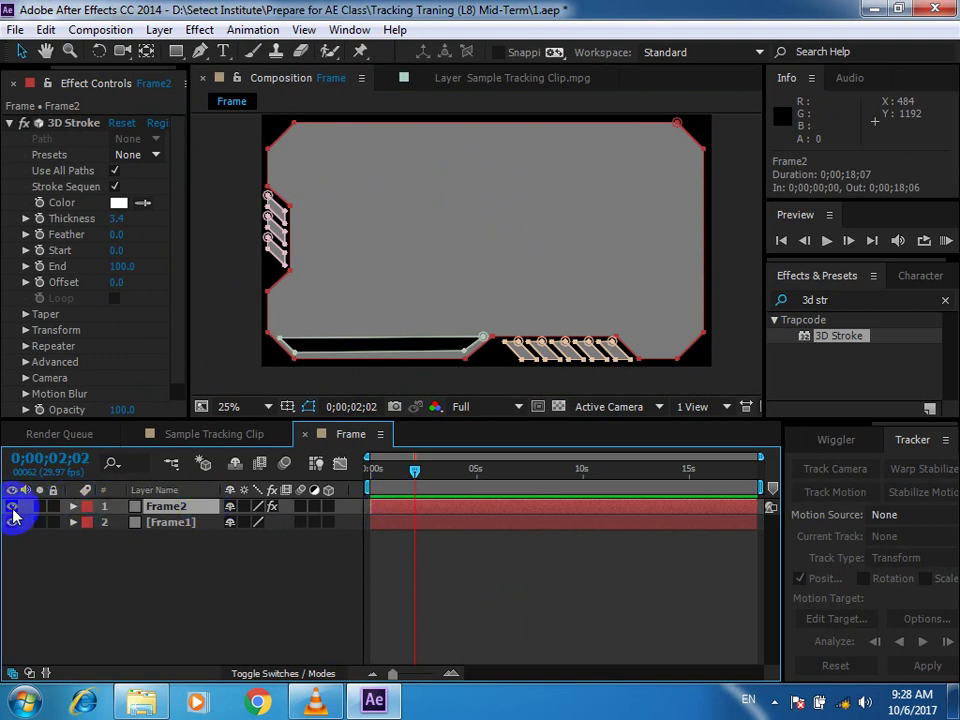
{"action": "left_click", "coordinate": [12, 522]}
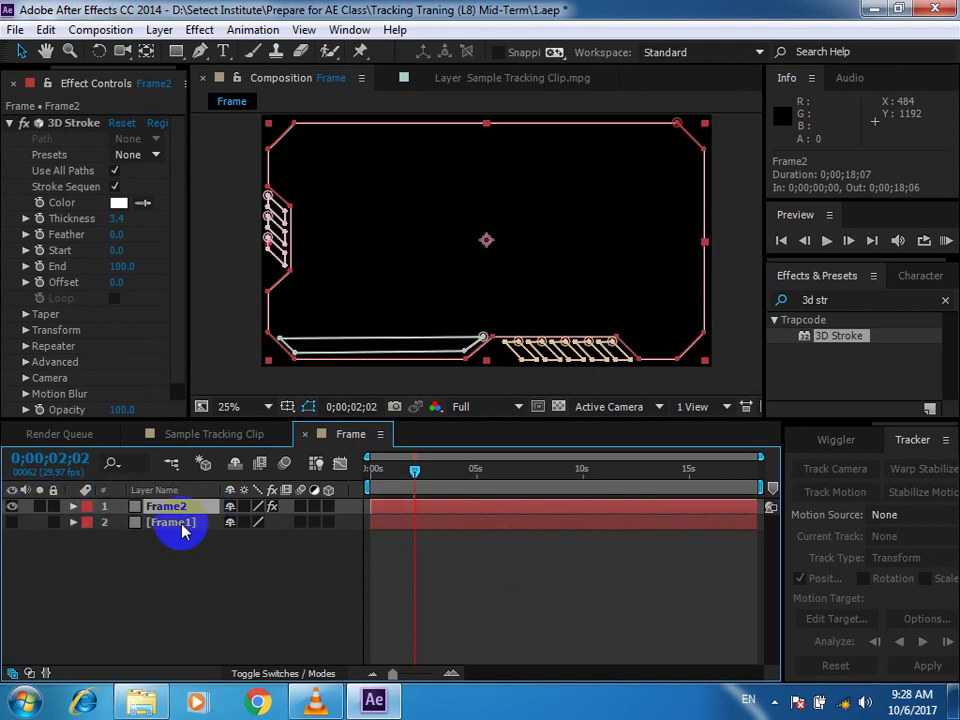
{"action": "left_click", "coordinate": [12, 522]}
{"action": "left_click", "coordinate": [493, 557]}
Scrub to 0;00;03;11 and back to 0;00;02;21, then switch to the VLC reference video.
{"action": "left_click_drag", "start_coordinate": [428, 472], "coordinate": [442, 475]}
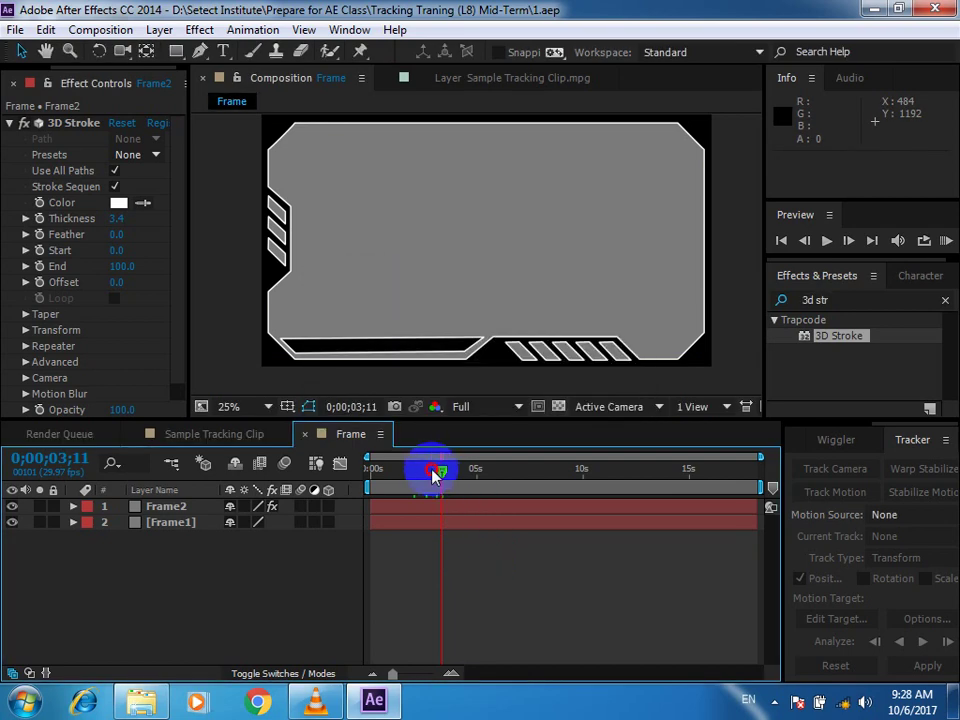
{"action": "left_click_drag", "start_coordinate": [441, 469], "coordinate": [428, 469]}
{"action": "left_click", "coordinate": [313, 704]}
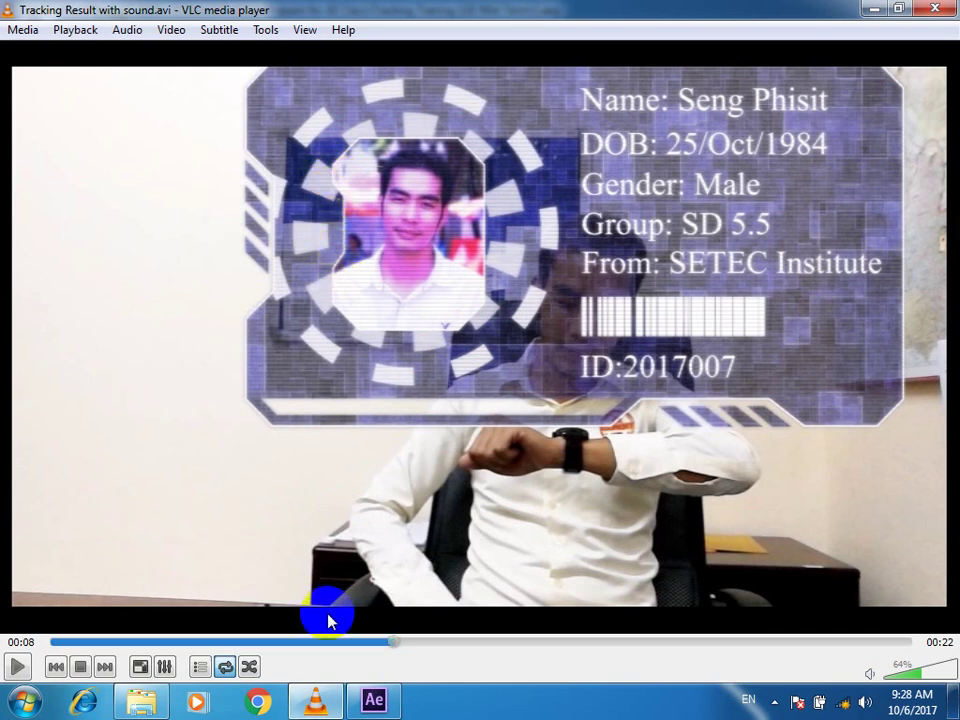
Switch from the VLC reference video back to the After Effects project.
{"action": "left_click", "coordinate": [373, 700]}
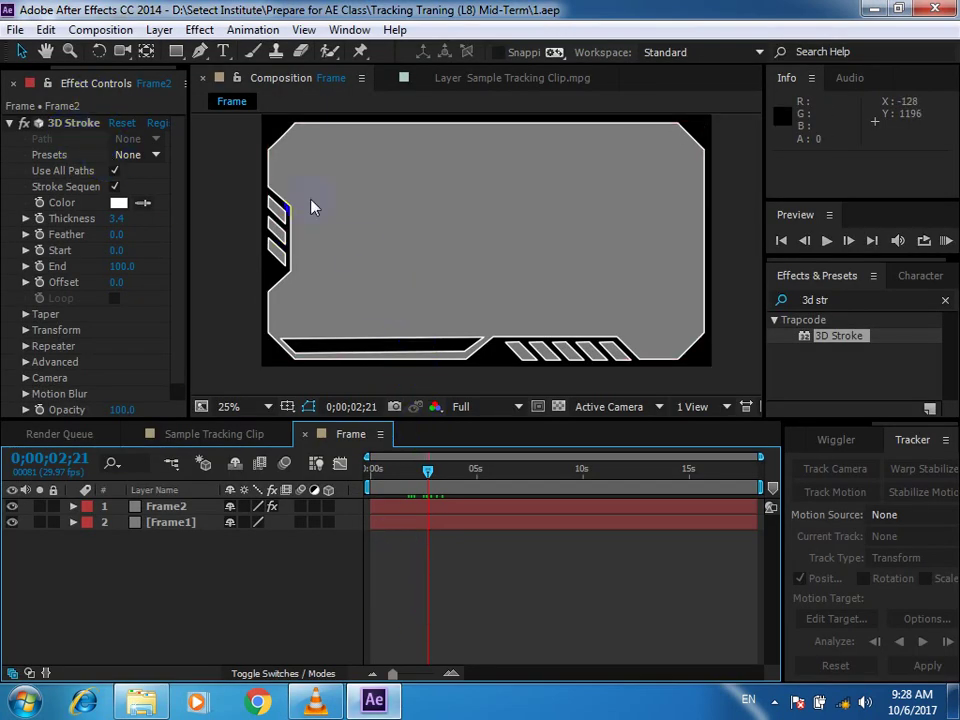
Create a new full-size 1920×1080 solid named Frame Pic from the timeline's New > Solid.
{"action": "left_click", "coordinate": [177, 52]}
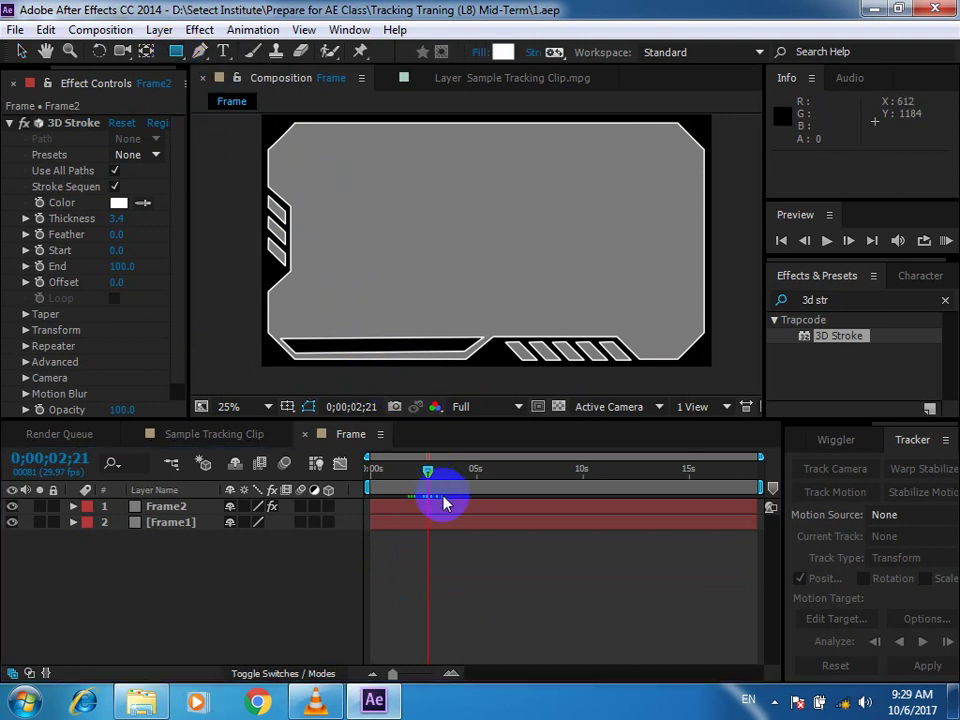
{"action": "left_click_drag", "start_coordinate": [364, 231], "coordinate": [369, 230]}
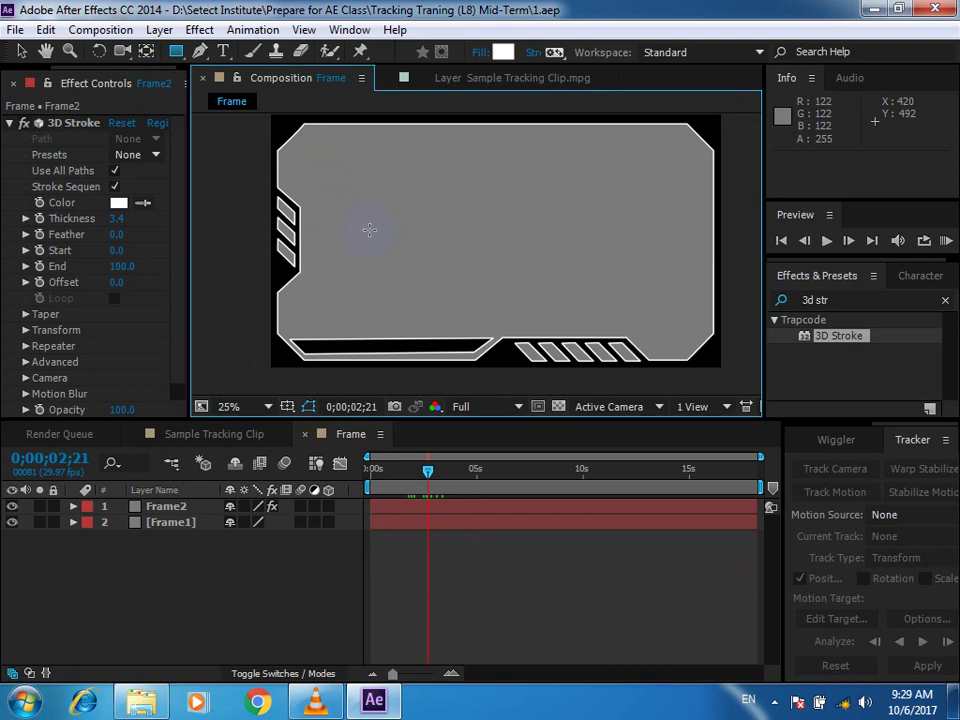
{"action": "right_click", "coordinate": [388, 552]}
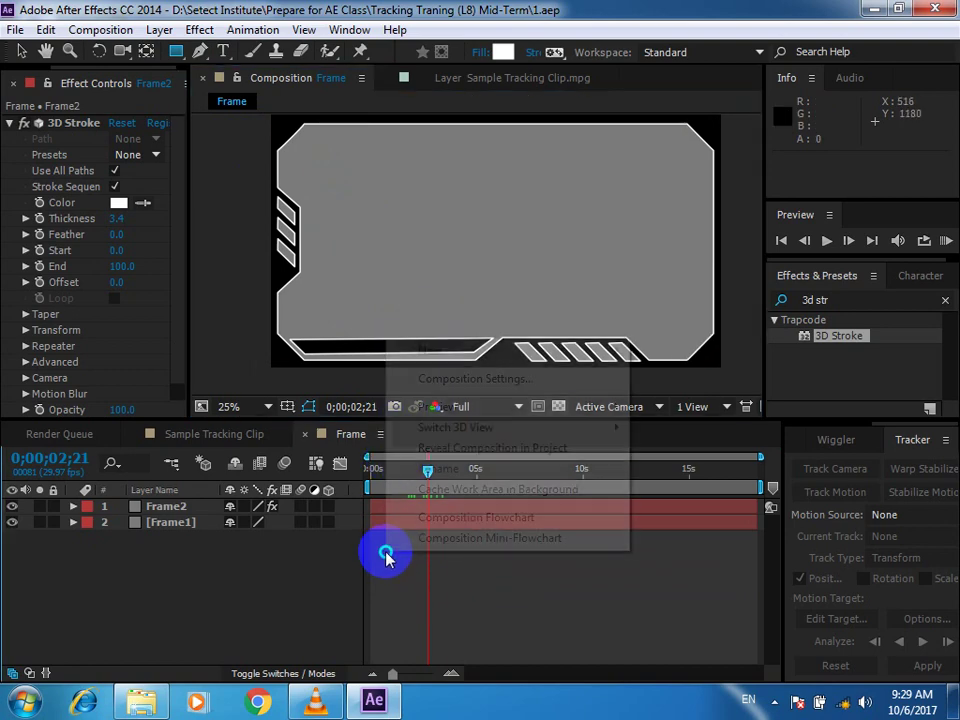
{"action": "mouse_move", "coordinate": [429, 351]}
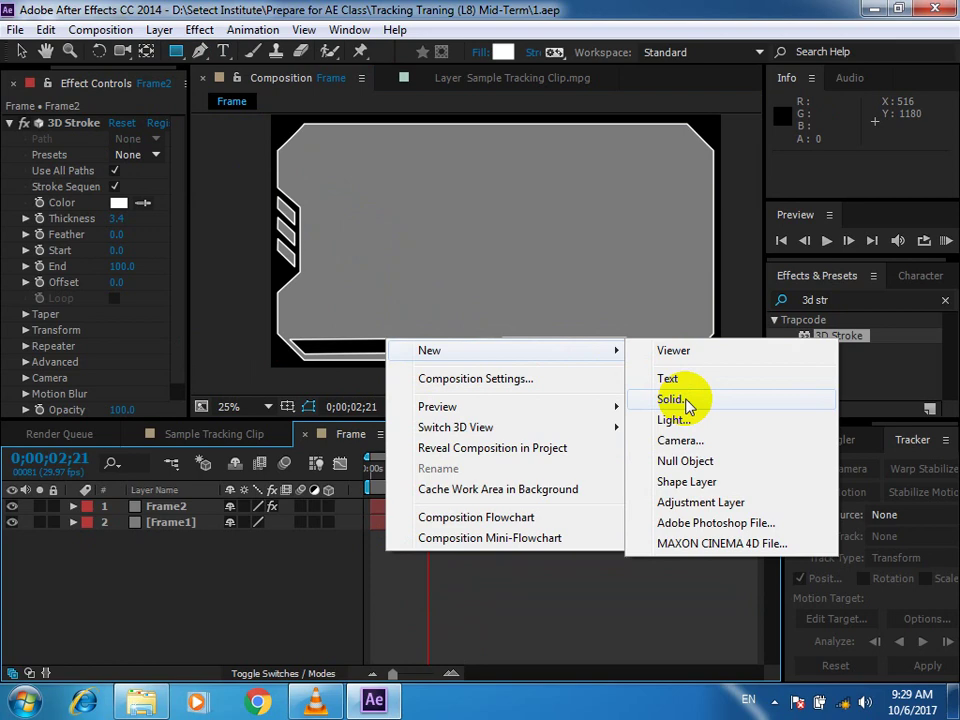
{"action": "left_click", "coordinate": [688, 405]}
{"action": "type", "text": "Frame Pic"}
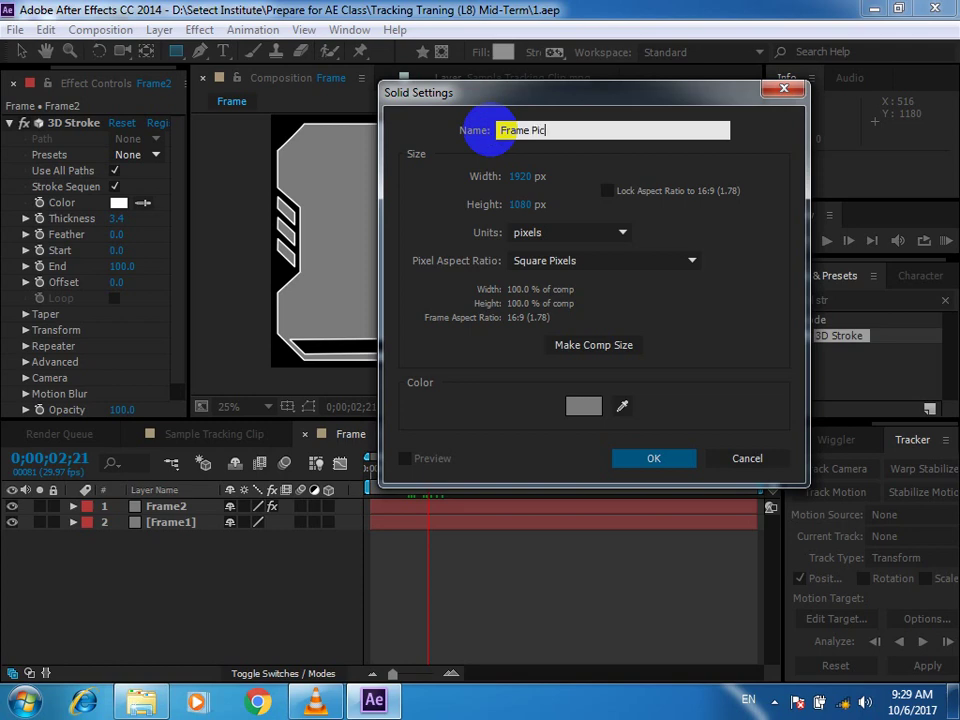
{"action": "left_click", "coordinate": [652, 457]}
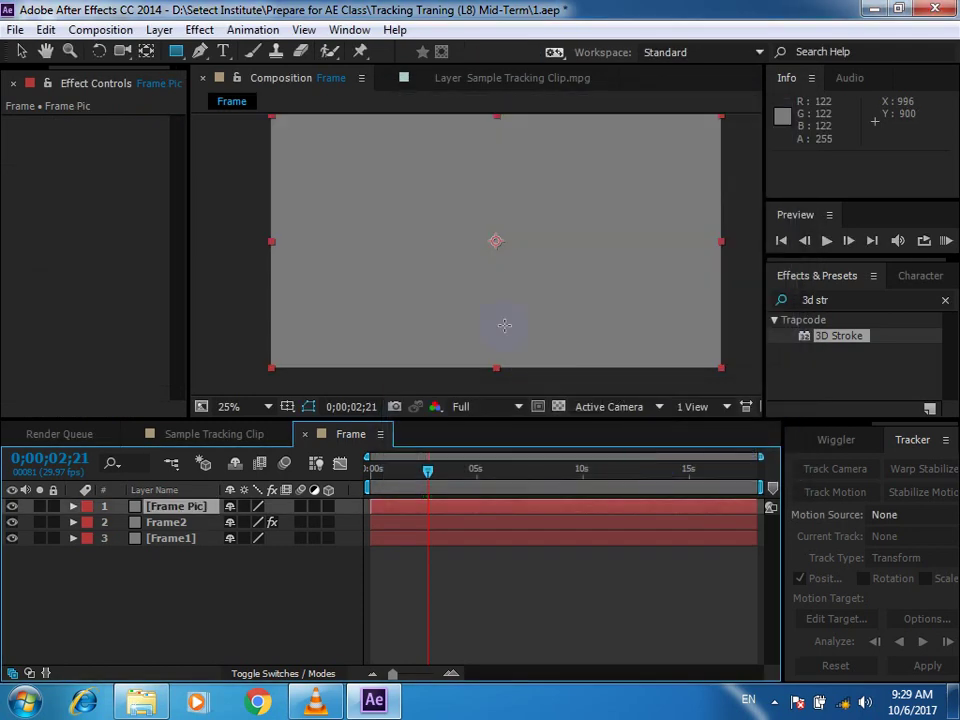
Draw a rectangular mask on Frame Pic over the frame's upper-left area.
{"action": "left_click", "coordinate": [186, 56]}
{"action": "left_click_drag", "start_coordinate": [340, 182], "coordinate": [390, 294]}
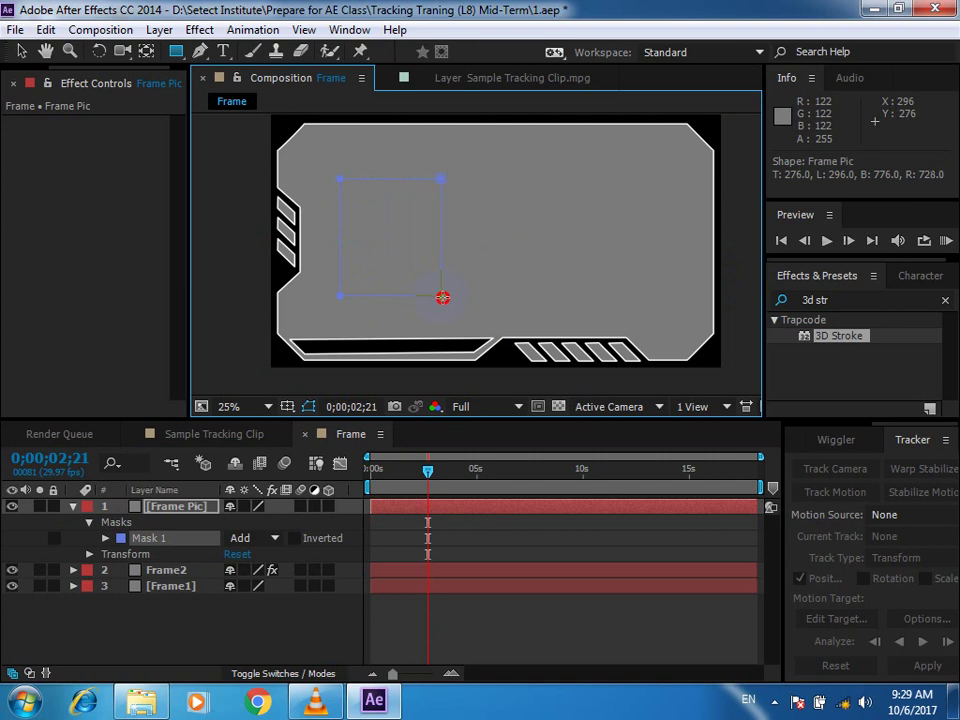
{"action": "left_click", "coordinate": [555, 615]}
{"action": "left_click", "coordinate": [523, 510]}
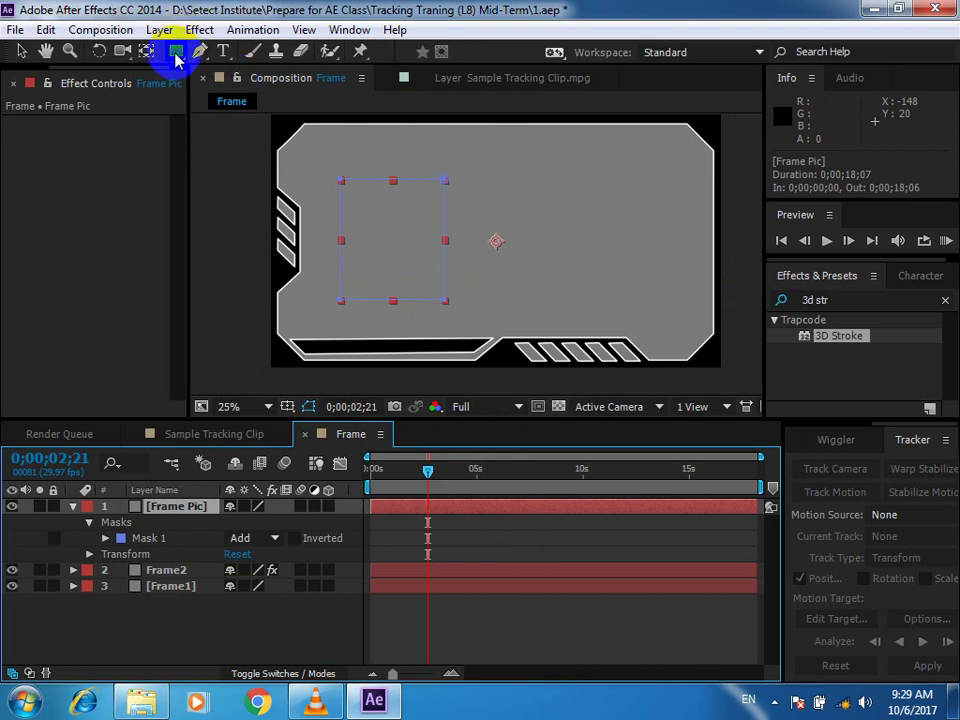
Zoom to 50% and add a Pen vertex on the mask's left edge.
{"action": "left_click", "coordinate": [175, 52]}
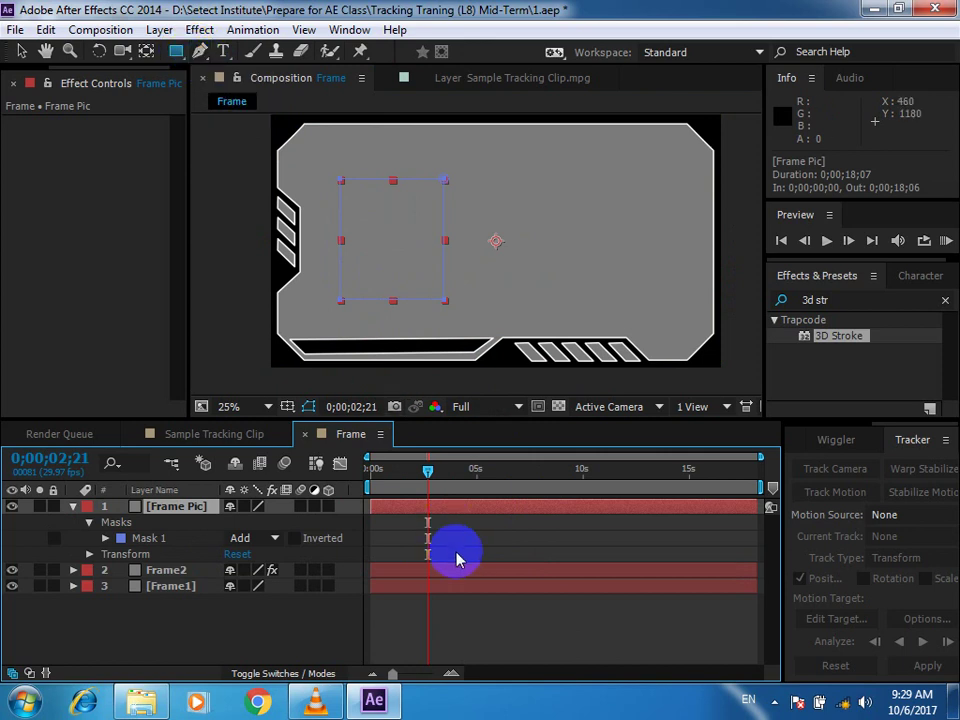
{"action": "scroll", "coordinate": [402, 221], "scroll_direction": "up", "scroll_amount": 2}
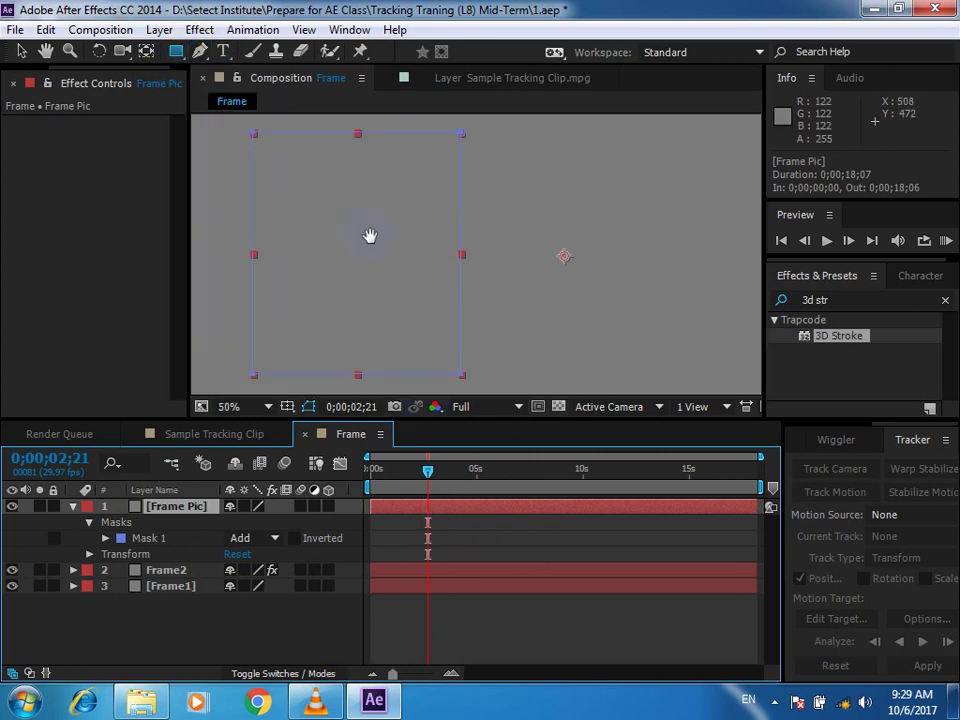
{"action": "left_click", "coordinate": [205, 53]}
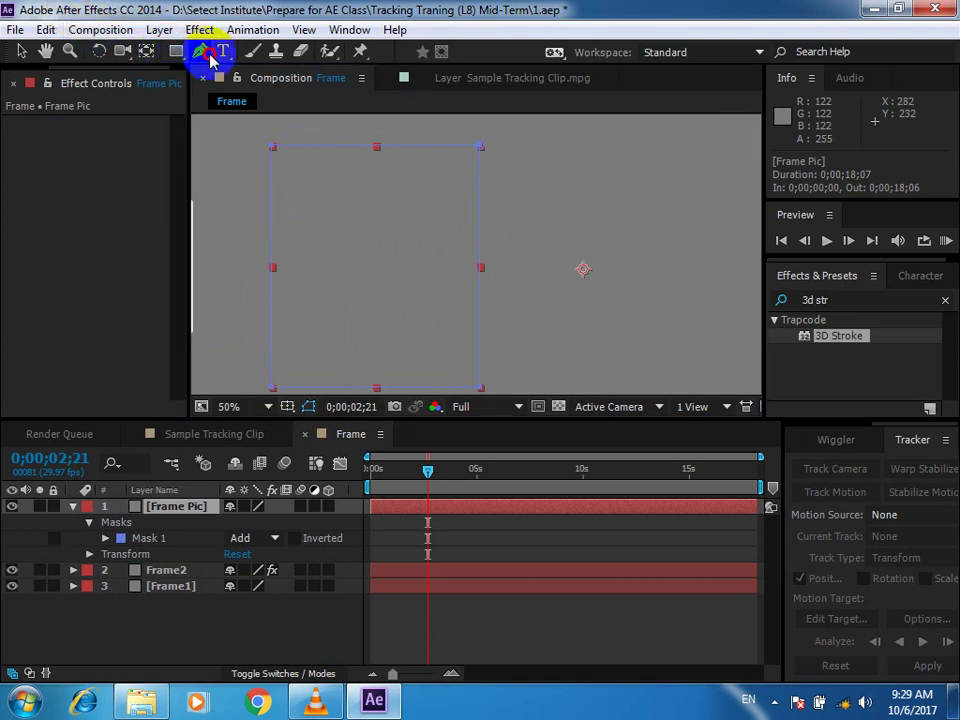
{"action": "left_click", "coordinate": [272, 204]}
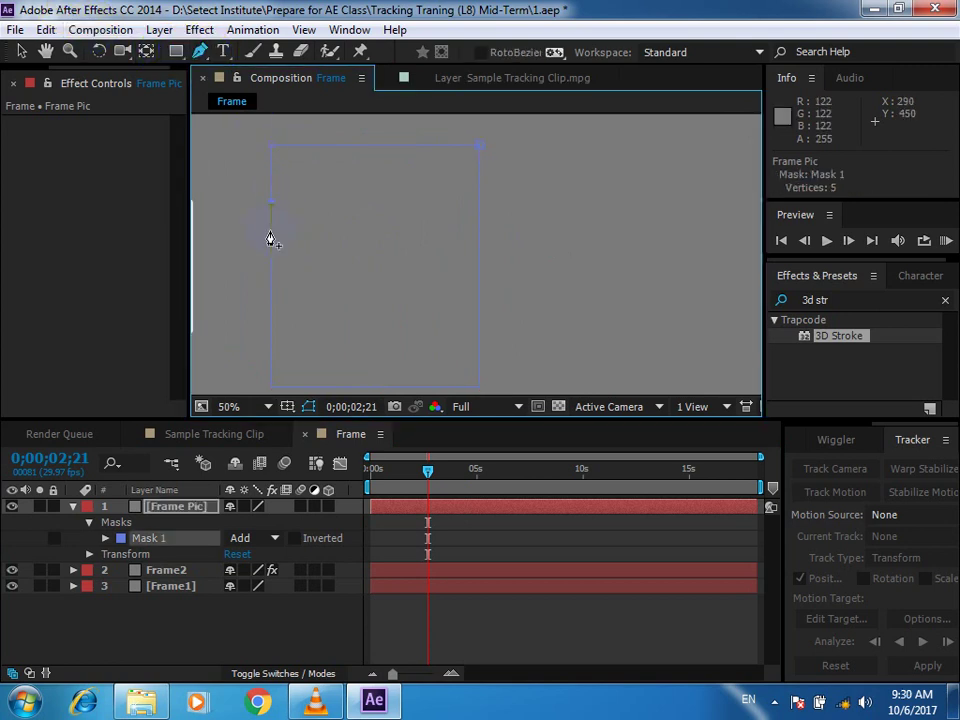
Add a second left-edge vertex and nudge both new vertices right to form a notch.
{"action": "left_click", "coordinate": [271, 349]}
{"action": "left_click", "coordinate": [22, 51]}
{"action": "left_click_drag", "start_coordinate": [240, 214], "coordinate": [305, 327]}
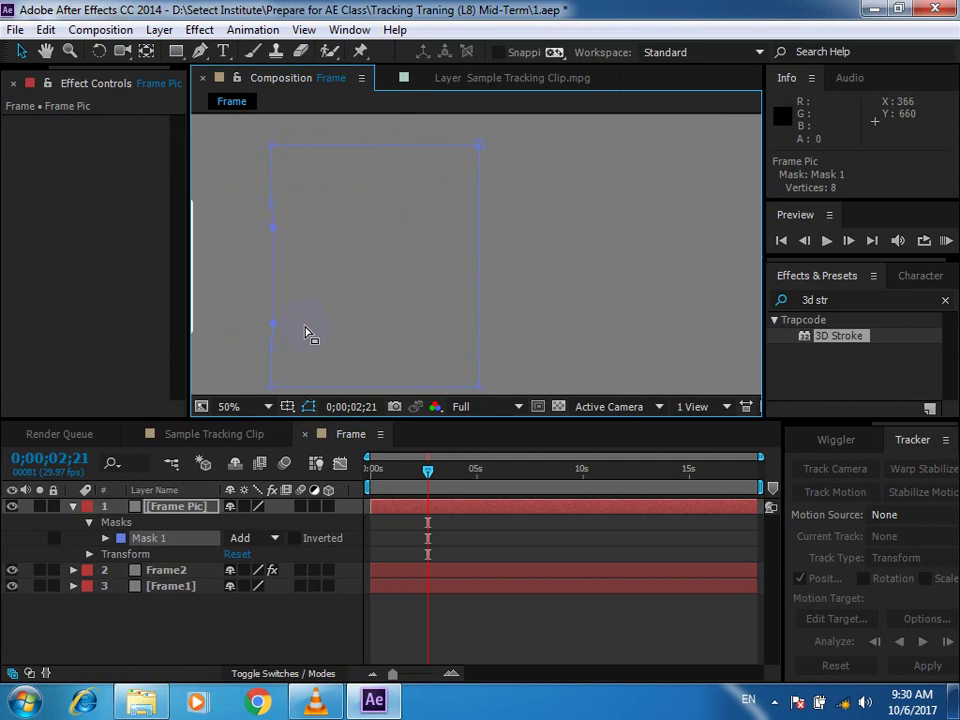
{"action": "key", "text": "Right"}
{"action": "key", "text": "Right"}
{"action": "key", "text": "Right"}
Zoom out and back in to compare the notched mask with the frame's upper-left edge.
{"action": "key", "text": "comma"}
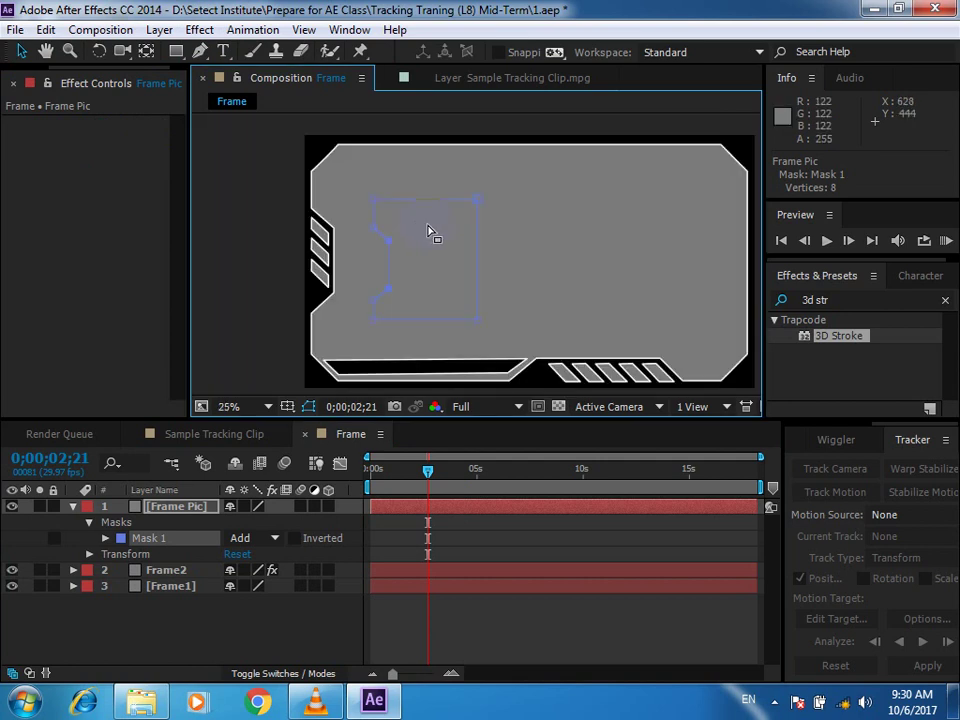
{"action": "key", "text": "period"}
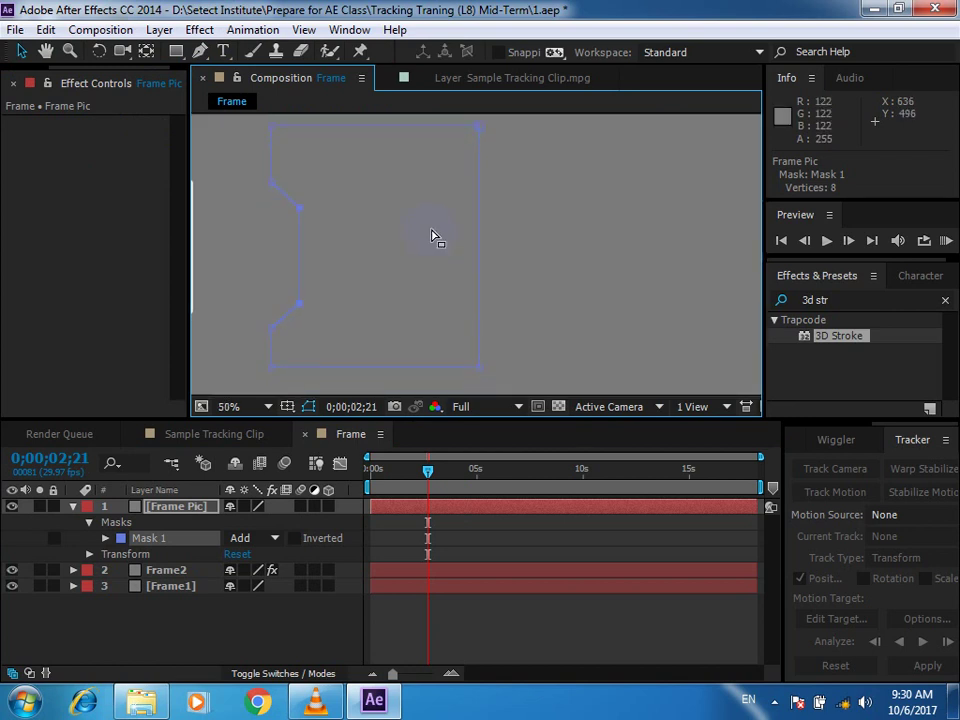
{"action": "left_click", "coordinate": [445, 516]}
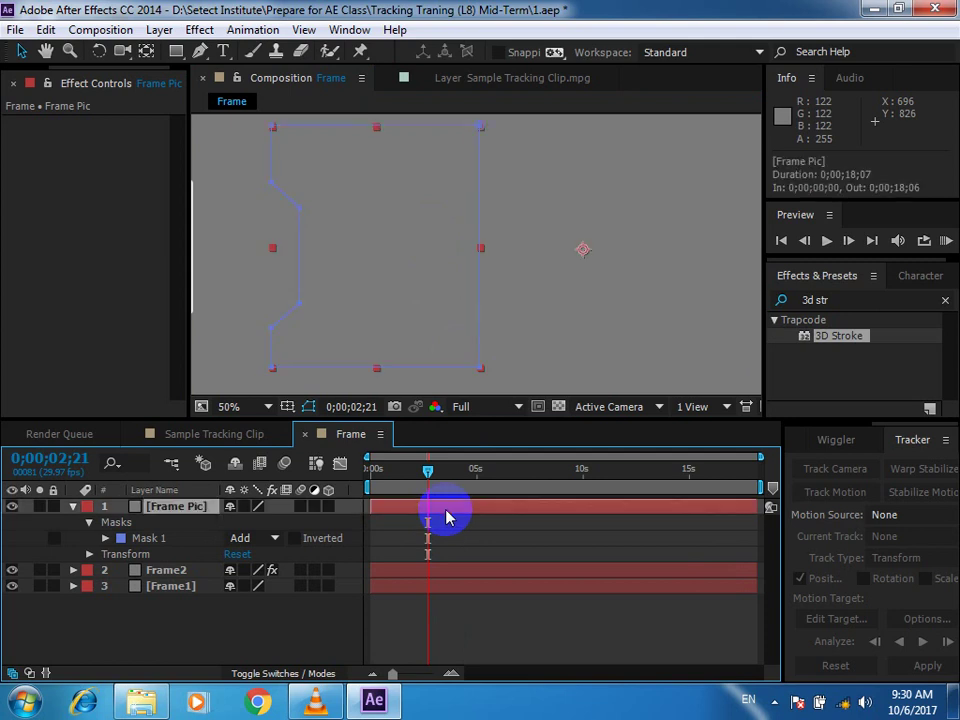
{"action": "key", "text": "comma"}
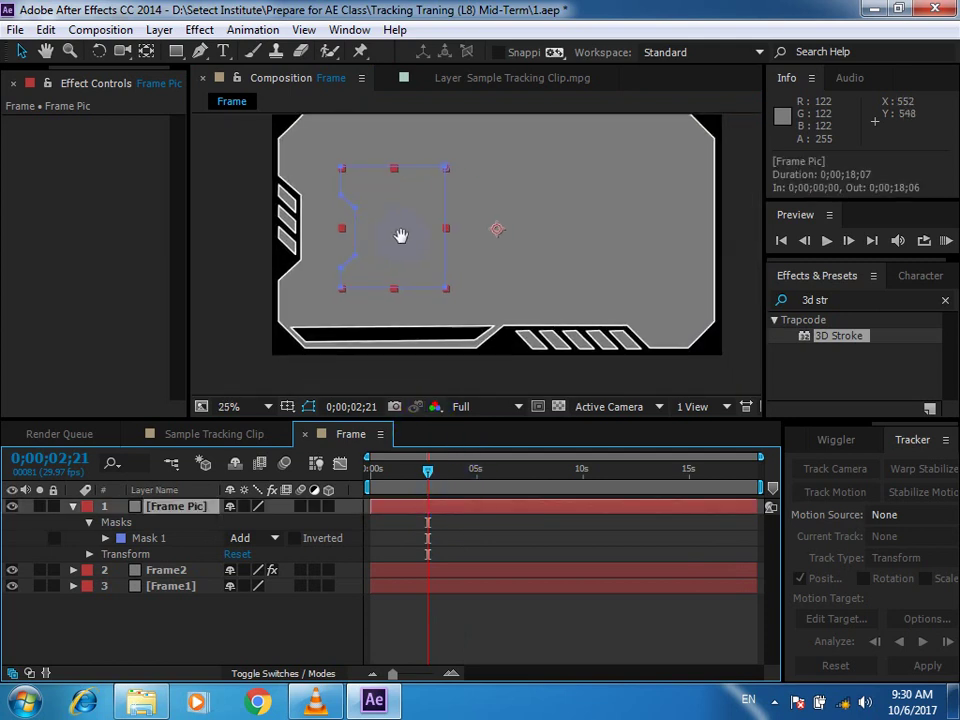
{"action": "key", "text": "period"}
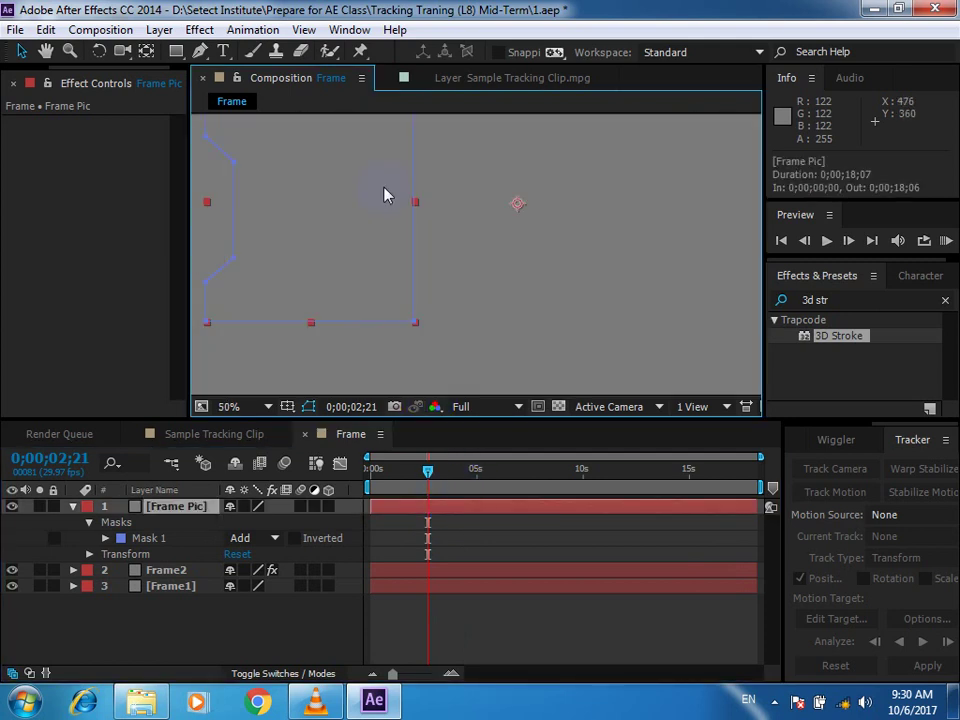
{"action": "left_click_drag", "start_coordinate": [388, 195], "coordinate": [448, 313]}
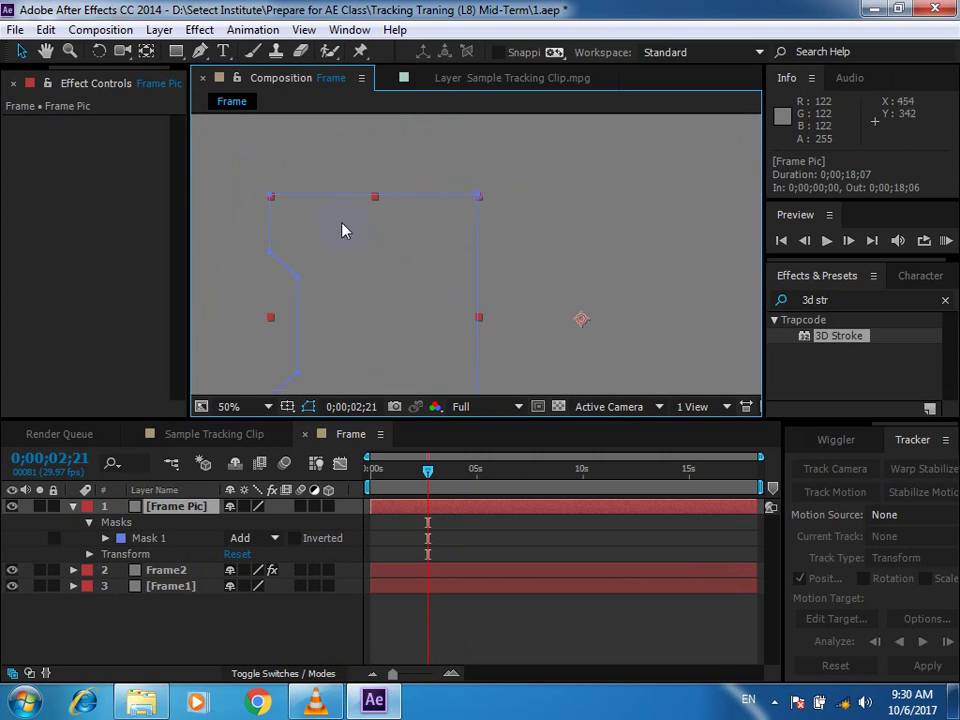
{"action": "key", "text": "period"}
{"action": "left_click_drag", "start_coordinate": [342, 227], "coordinate": [515, 291]}
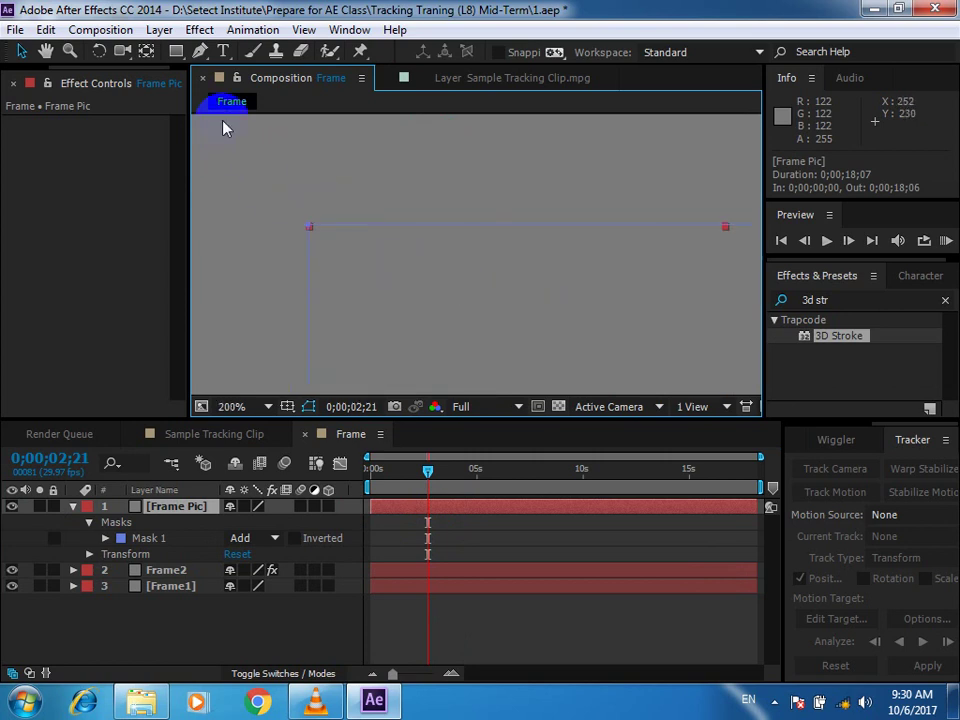
Add vertices and drag corners to bevel the mask's upper-left and lower-left corners.
{"action": "left_click", "coordinate": [198, 52]}
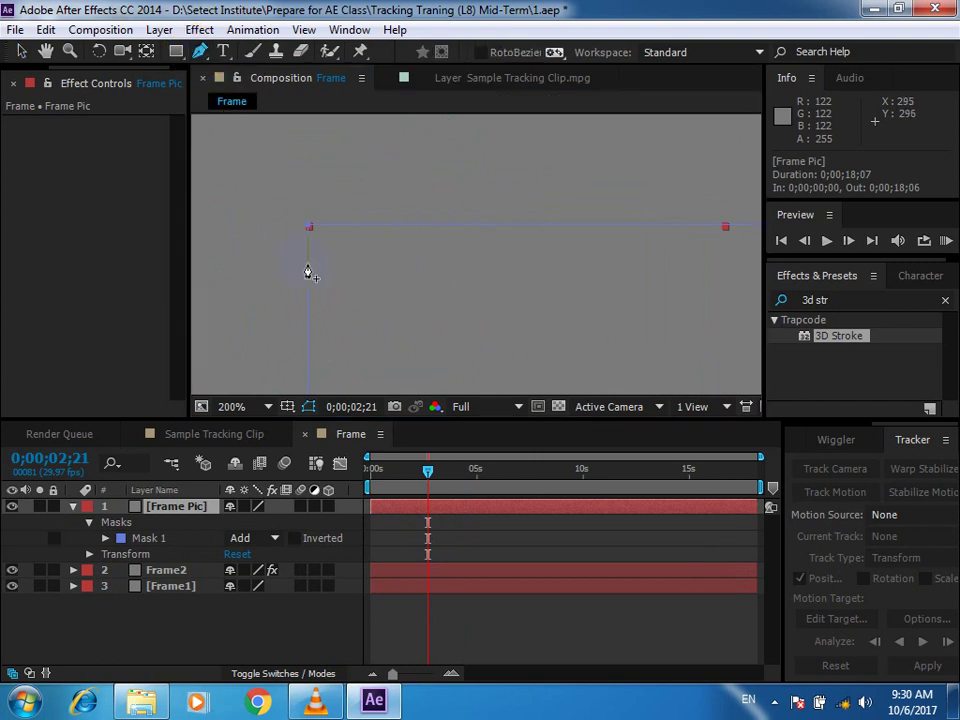
{"action": "left_click", "coordinate": [309, 267]}
{"action": "left_click_drag", "start_coordinate": [310, 228], "coordinate": [354, 226]}
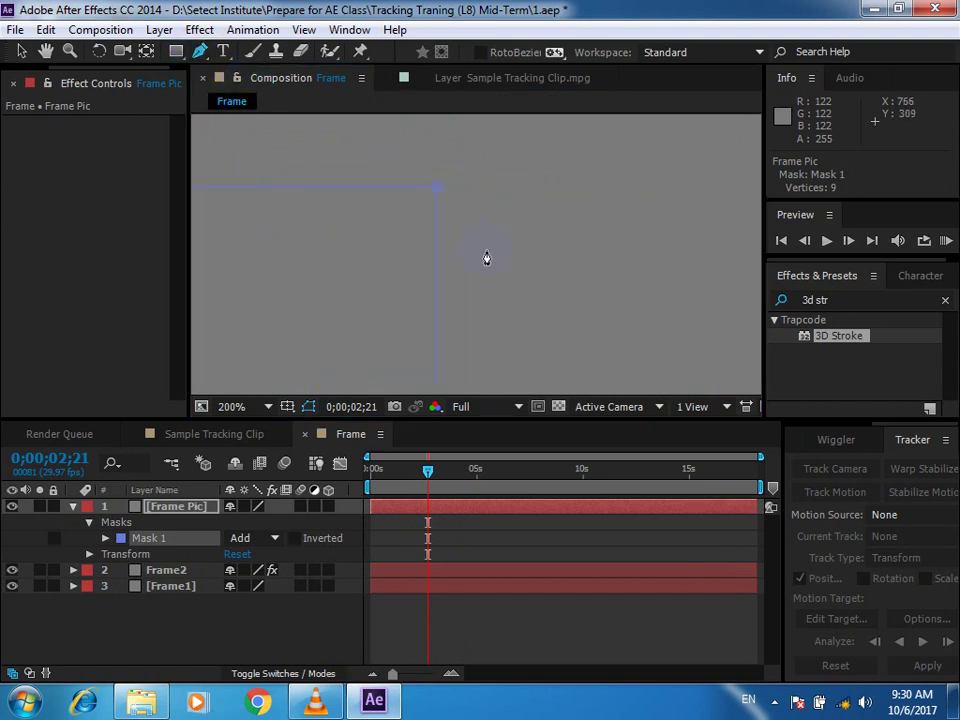
{"action": "left_click", "coordinate": [437, 222]}
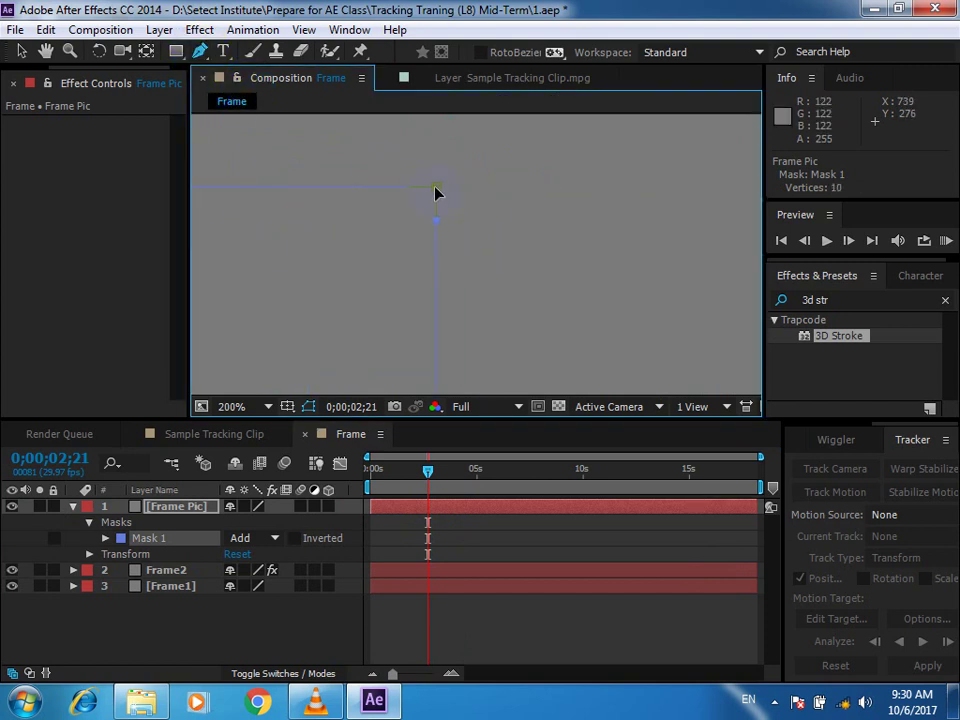
{"action": "left_click_drag", "start_coordinate": [436, 188], "coordinate": [400, 187]}
{"action": "mouse_move", "coordinate": [483, 300]}
{"action": "left_mouse_down"}
{"action": "mouse_move", "coordinate": [461, 298]}
{"action": "mouse_move", "coordinate": [538, 286]}
{"action": "left_mouse_up"}
{"action": "left_click_drag", "start_coordinate": [378, 351], "coordinate": [437, 355]}
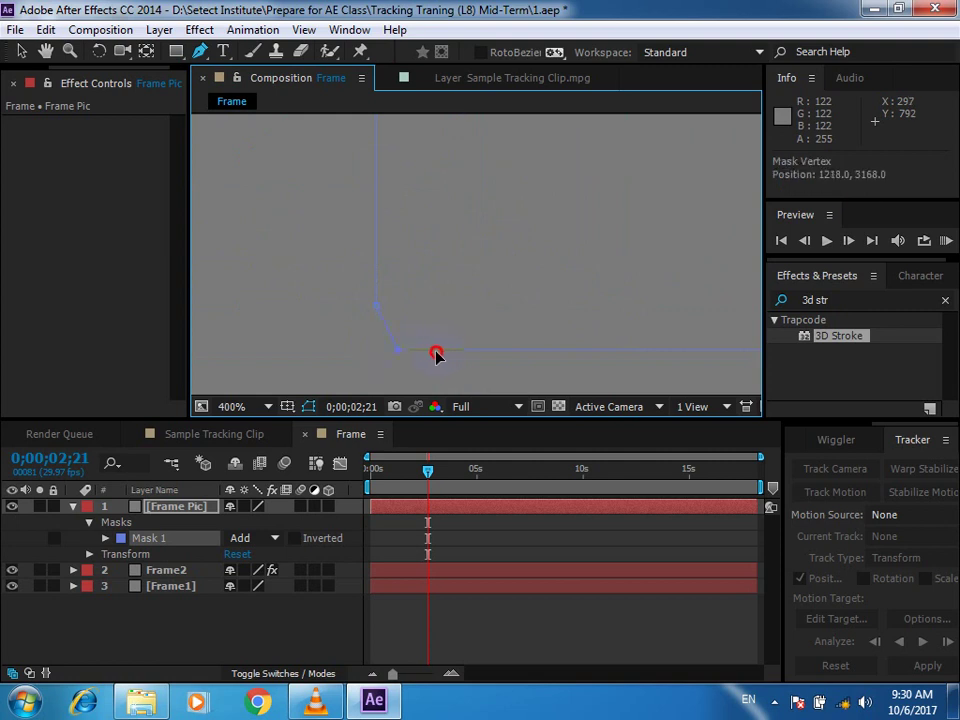
Zoom out to 25% to see the whole frame and select the Frame Pic layer.
{"action": "key", "text": "comma"}
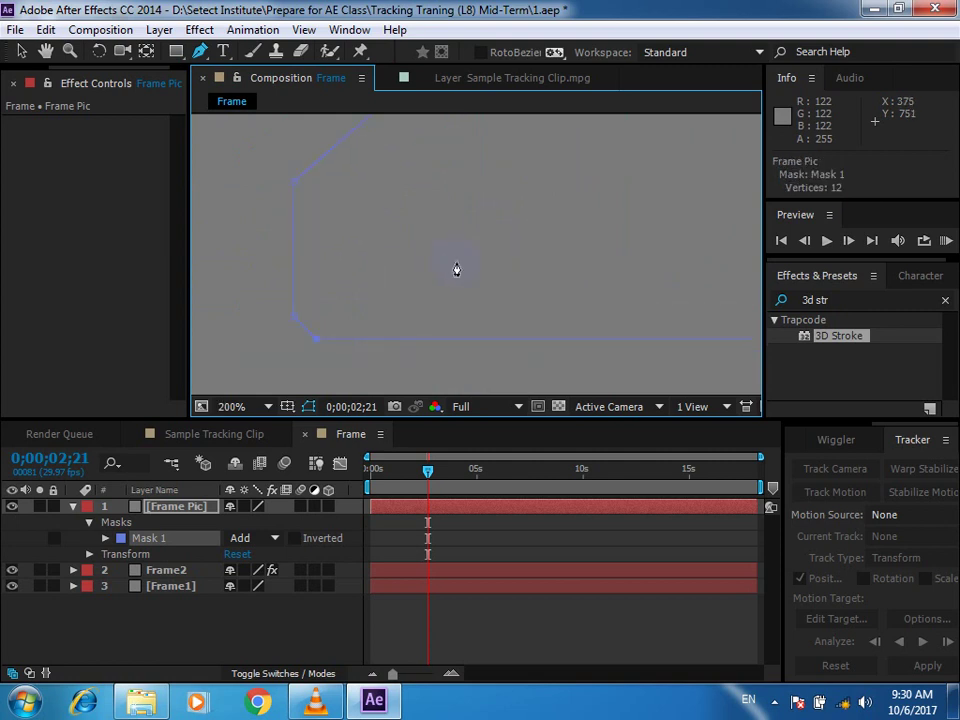
{"action": "key", "text": "comma"}
{"action": "key", "text": "comma"}
{"action": "key", "text": "comma"}
{"action": "key", "text": "comma"}
{"action": "key", "text": "comma"}
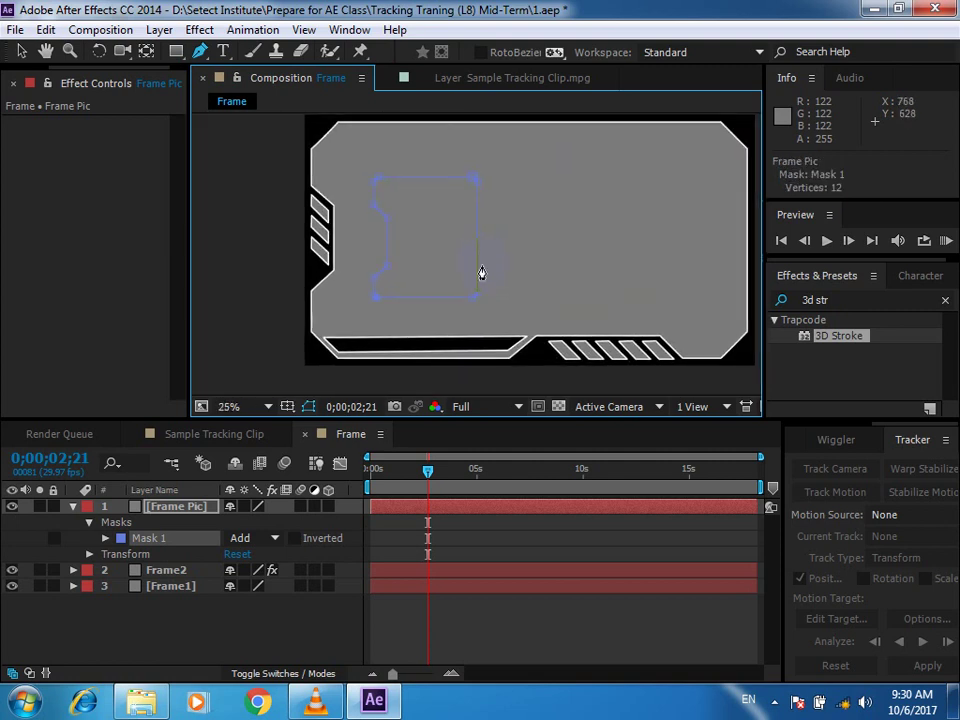
{"action": "left_click", "coordinate": [514, 626]}
{"action": "left_click", "coordinate": [440, 515]}
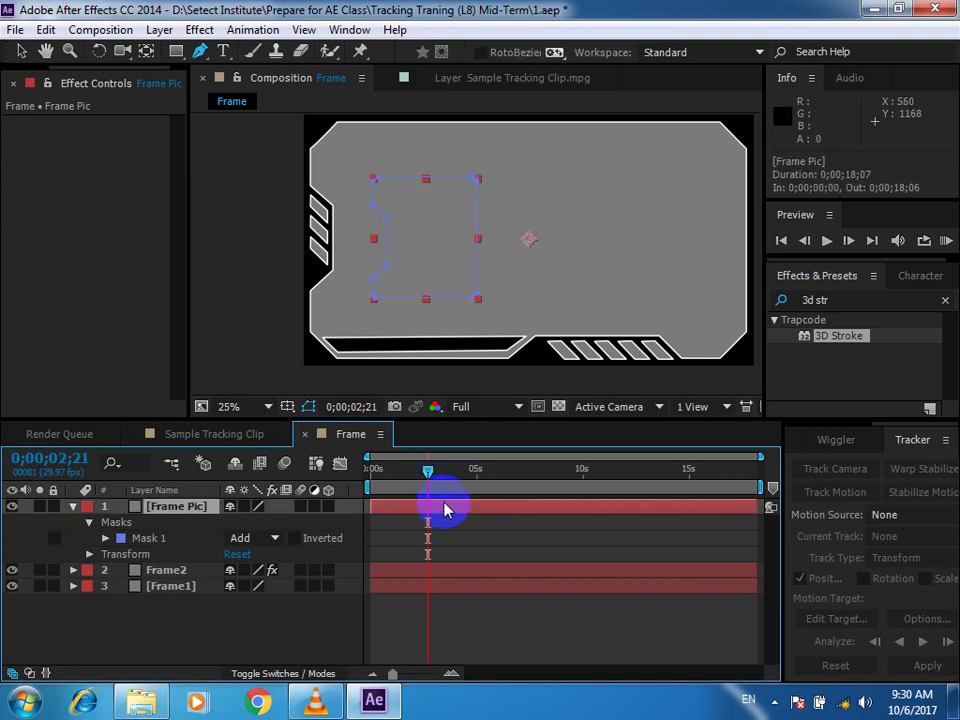
{"action": "left_click_drag", "start_coordinate": [409, 220], "coordinate": [397, 216]}
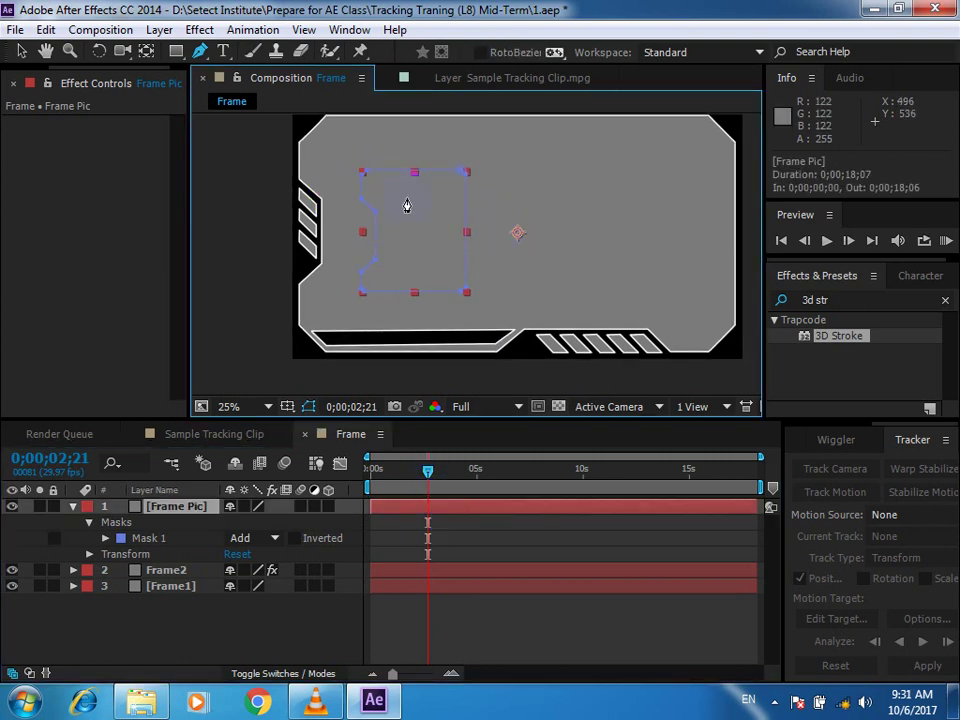
{"action": "left_click", "coordinate": [92, 208]}
{"action": "left_click", "coordinate": [76, 84]}
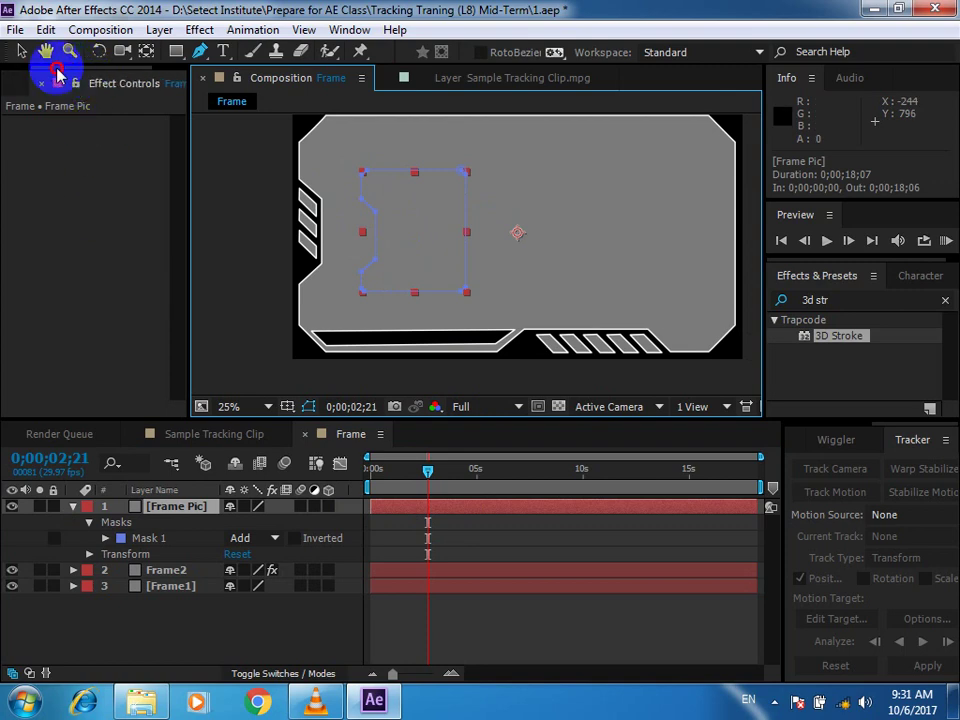
Import IMG_20170910_103721.jpg and drag it into the Frame composition as the top layer.
{"action": "left_click", "coordinate": [36, 81]}
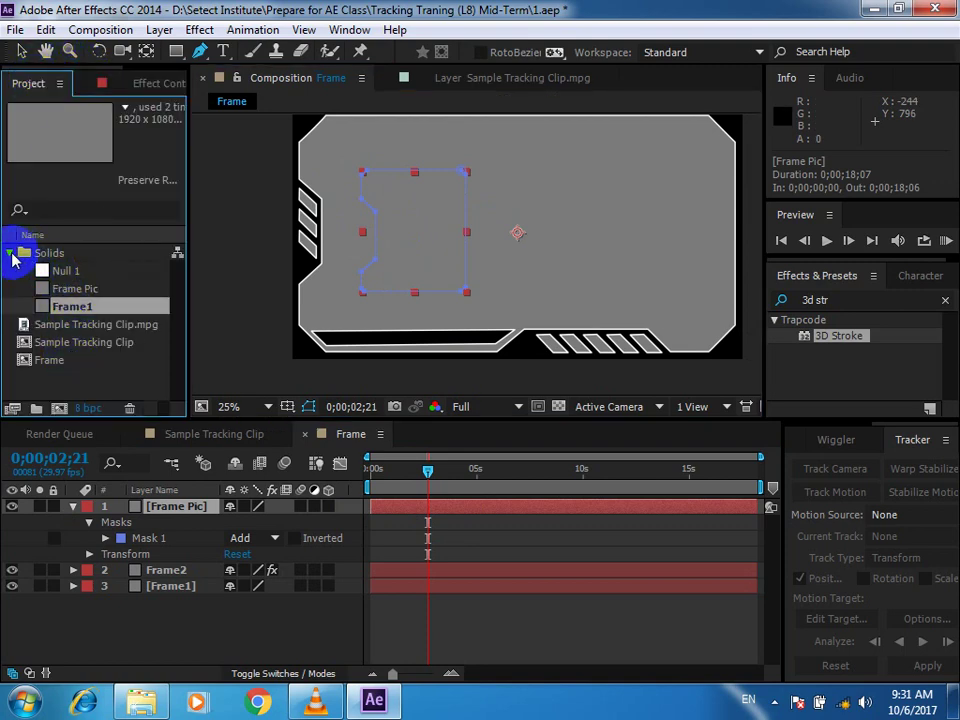
{"action": "left_click", "coordinate": [12, 256]}
{"action": "double_click", "coordinate": [79, 323]}
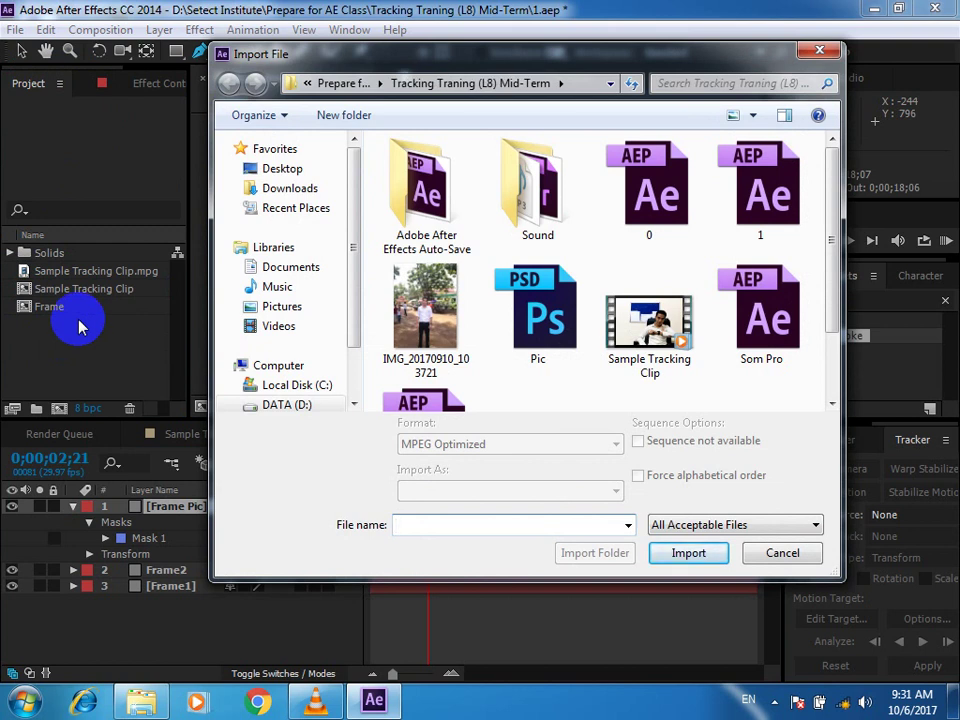
{"action": "left_click", "coordinate": [446, 315]}
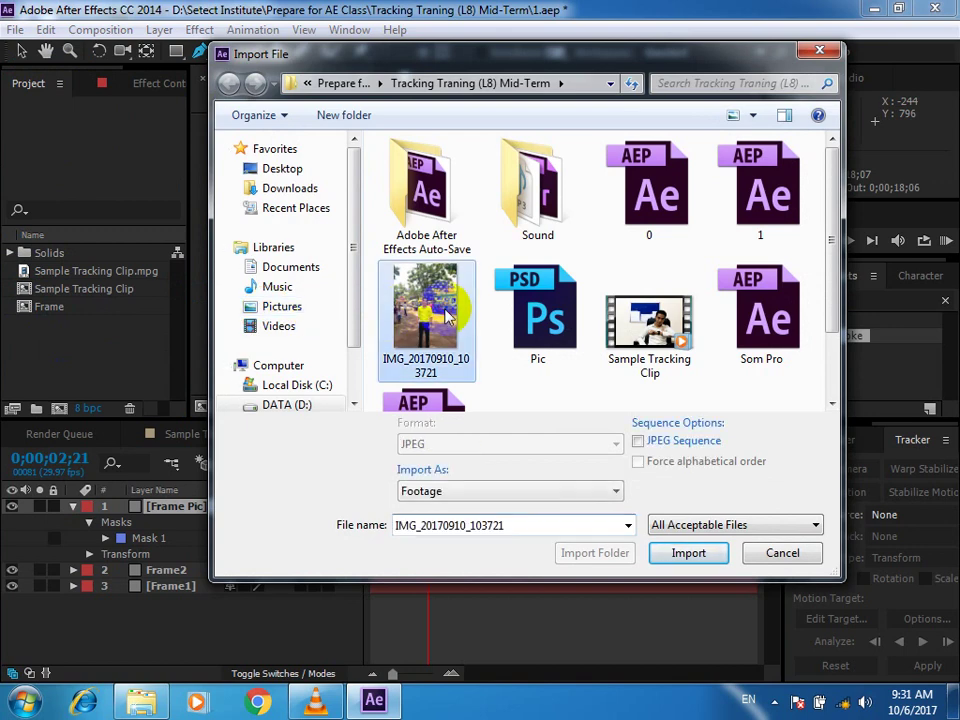
{"action": "double_click", "coordinate": [446, 315]}
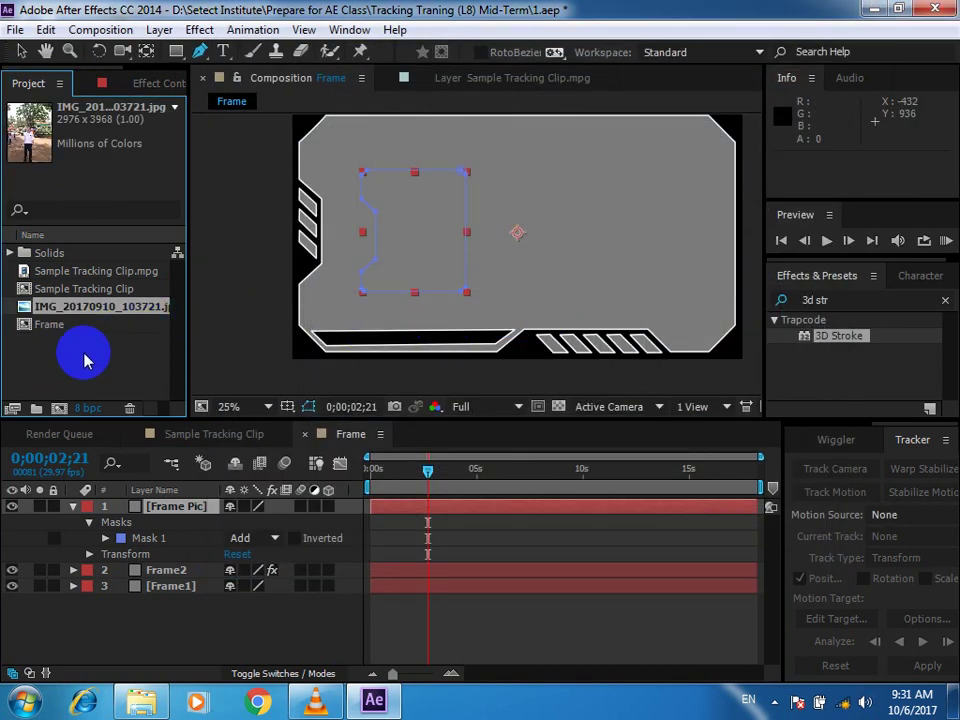
{"action": "left_click", "coordinate": [38, 312]}
{"action": "left_click_drag", "start_coordinate": [27, 313], "coordinate": [418, 230]}
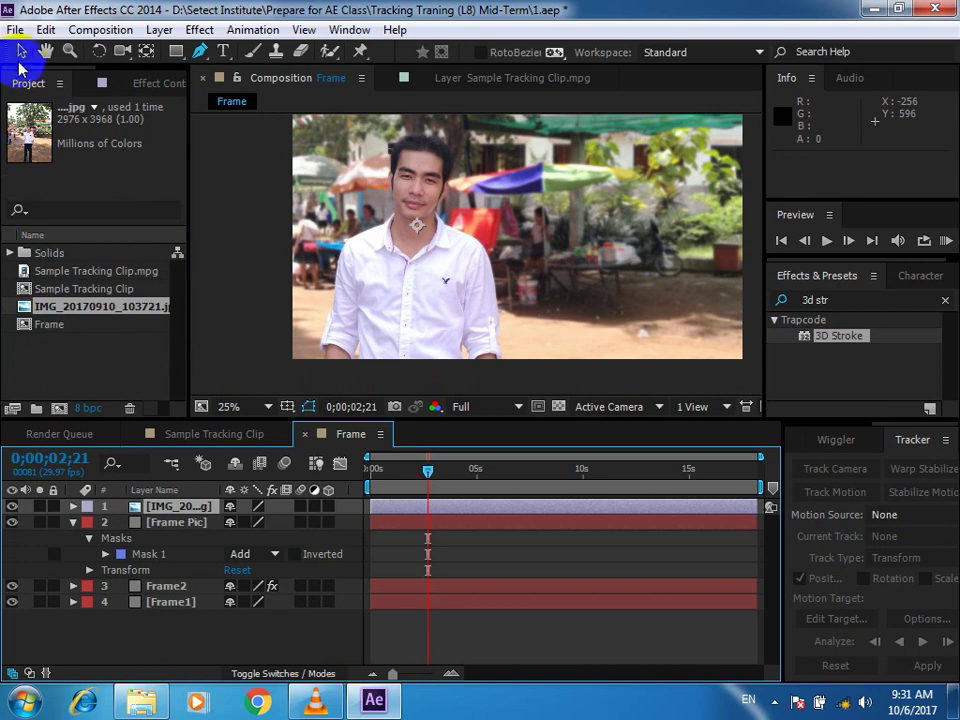
Nudge the photo down-right and move the Frame Pic layer above the photo layer.
{"action": "left_click", "coordinate": [21, 51]}
{"action": "left_click_drag", "start_coordinate": [645, 224], "coordinate": [658, 238]}
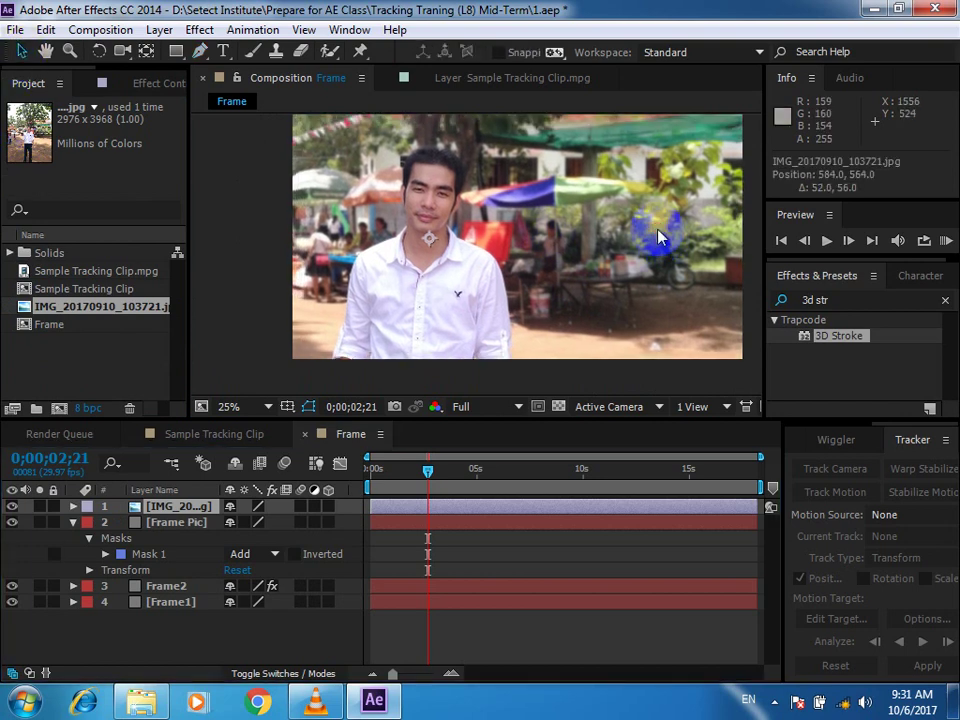
{"action": "left_click", "coordinate": [489, 522]}
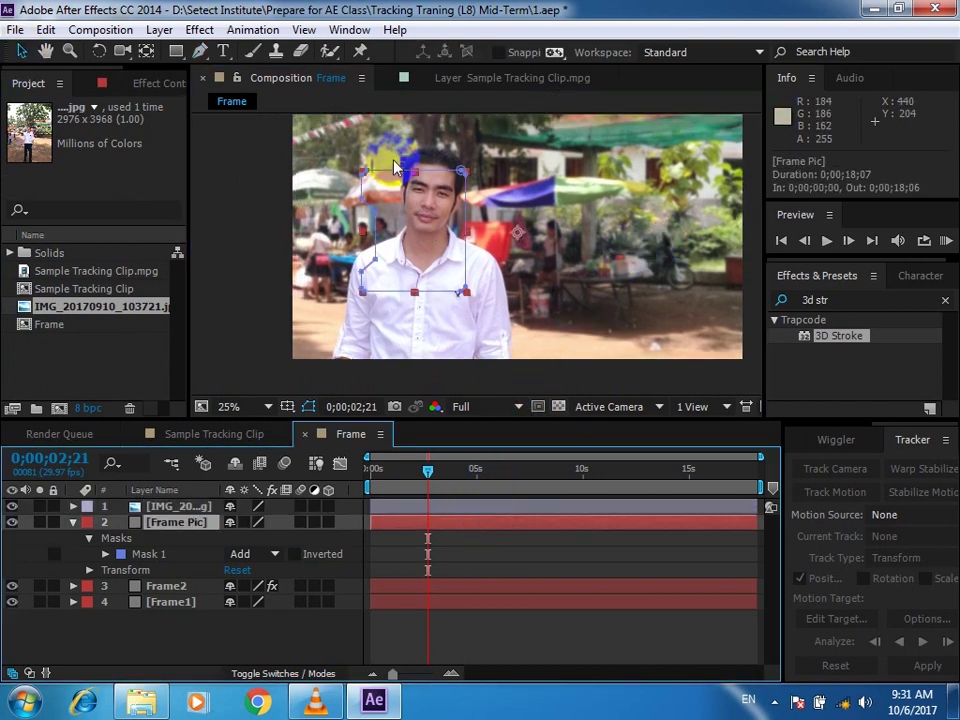
{"action": "left_click", "coordinate": [450, 540]}
{"action": "left_click", "coordinate": [217, 524]}
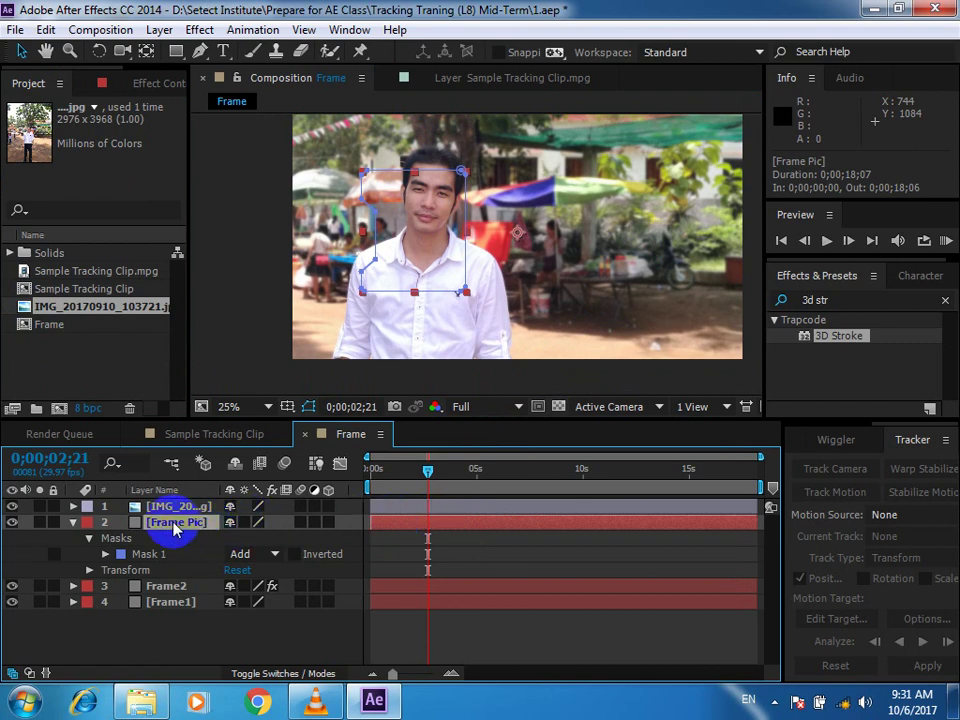
{"action": "left_click_drag", "start_coordinate": [175, 523], "coordinate": [173, 500]}
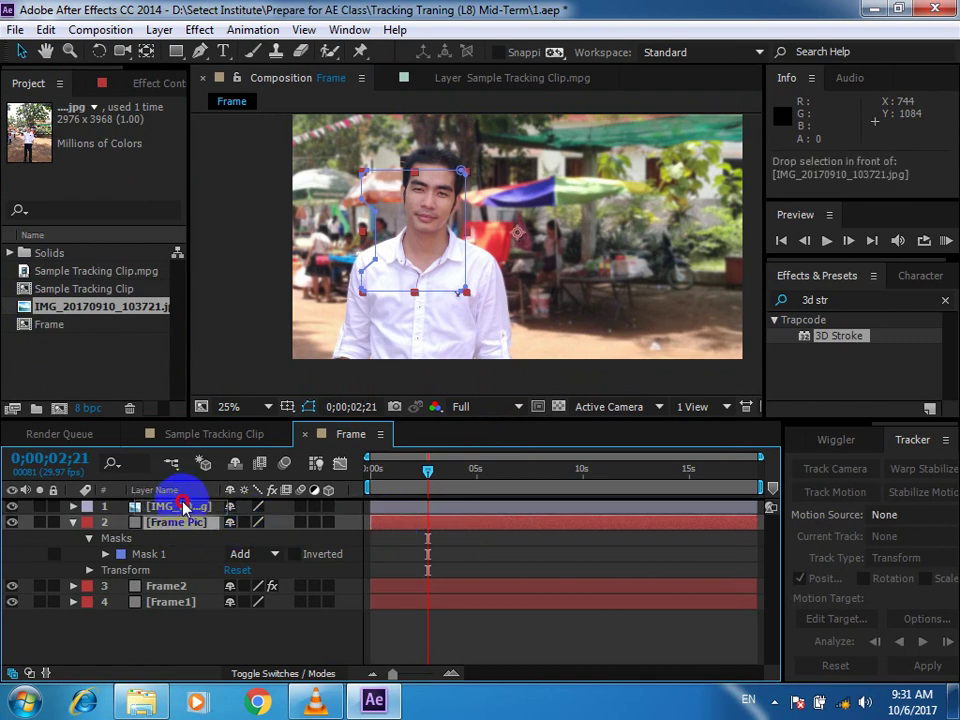
{"action": "left_click_drag", "start_coordinate": [175, 523], "coordinate": [176, 498]}
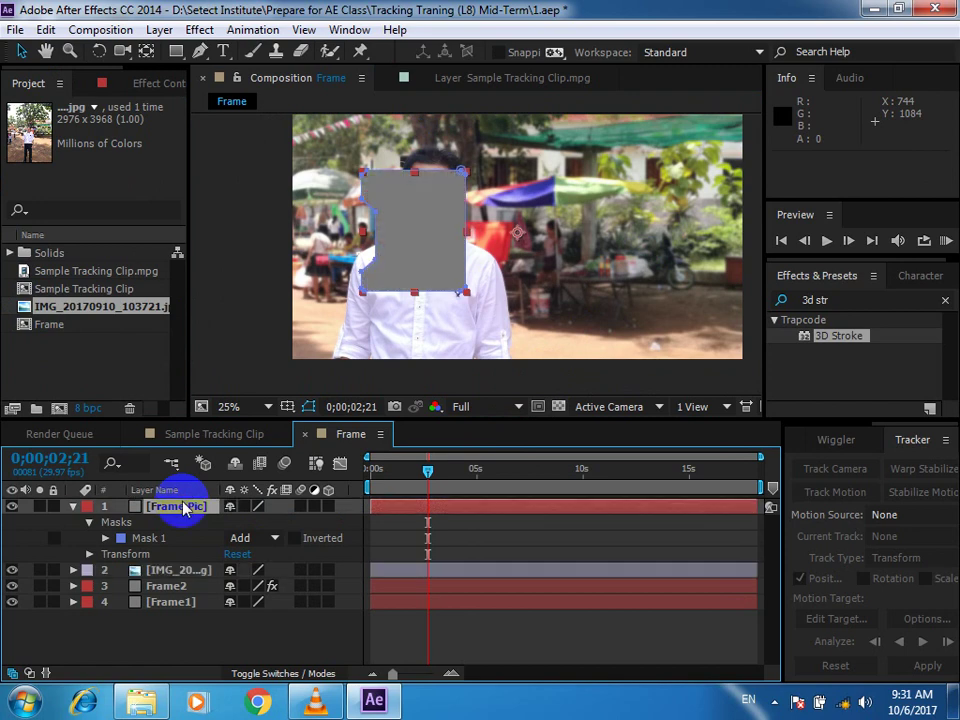
Select the photo layer and reveal the blending mode and track matte columns.
{"action": "left_click", "coordinate": [422, 571]}
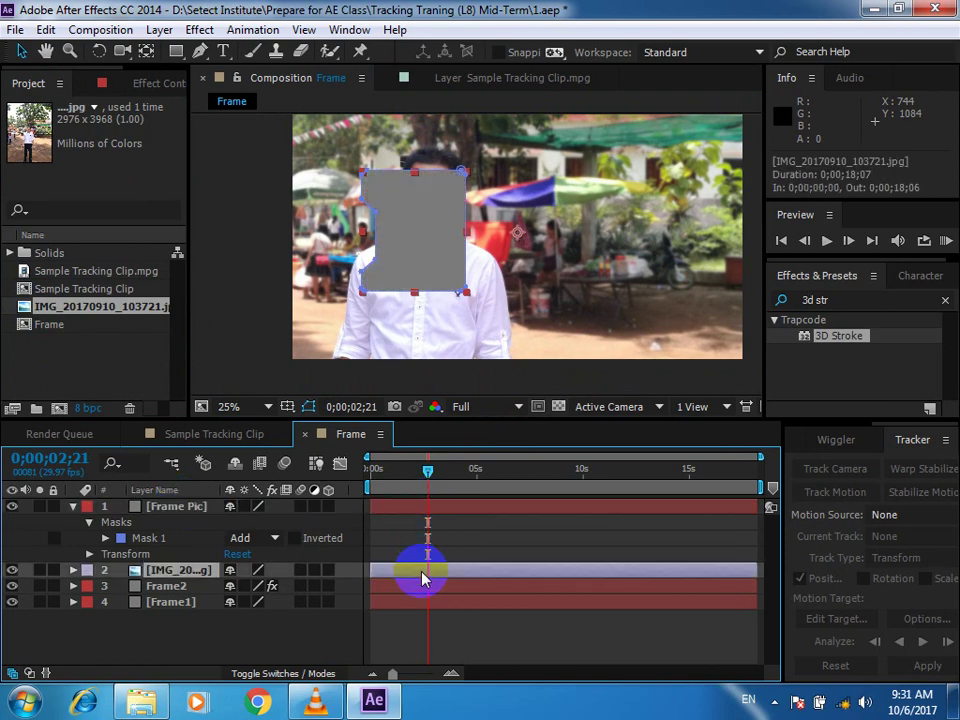
{"action": "left_click", "coordinate": [45, 673]}
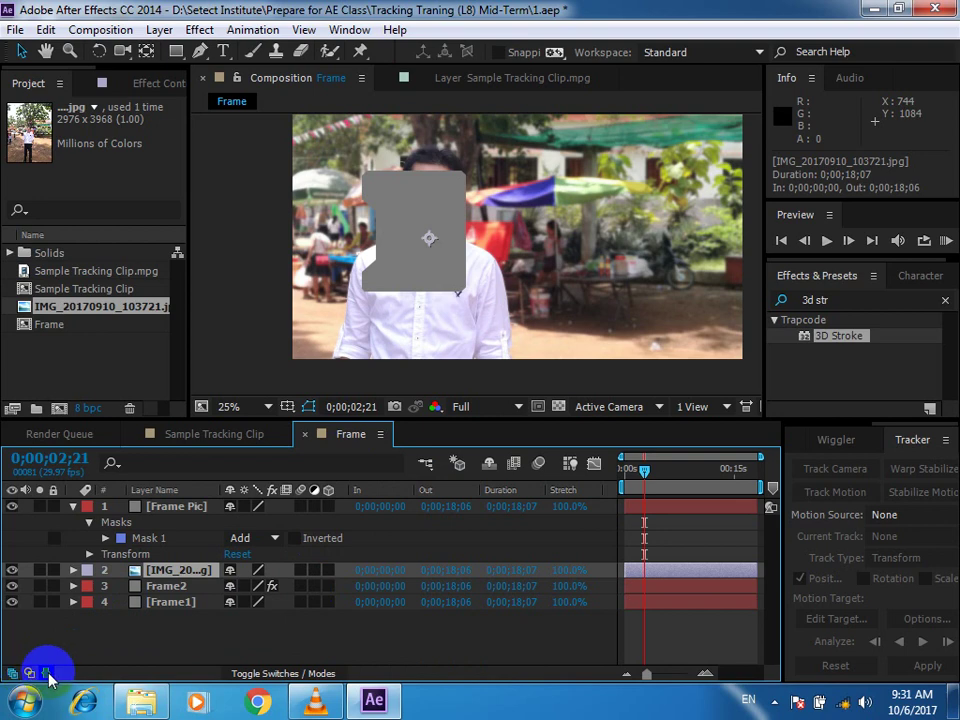
{"action": "left_click", "coordinate": [29, 673]}
Set the photo's track matte to Alpha Matte "[Frame Pic]" and shift it down-left.
{"action": "left_click", "coordinate": [478, 575]}
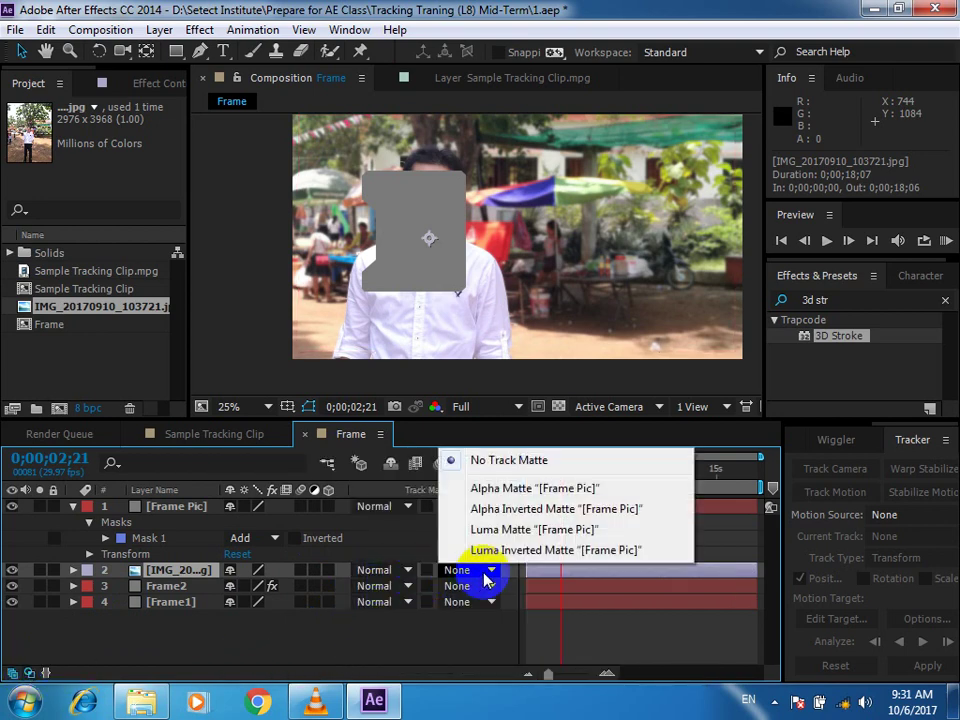
{"action": "left_click", "coordinate": [498, 490]}
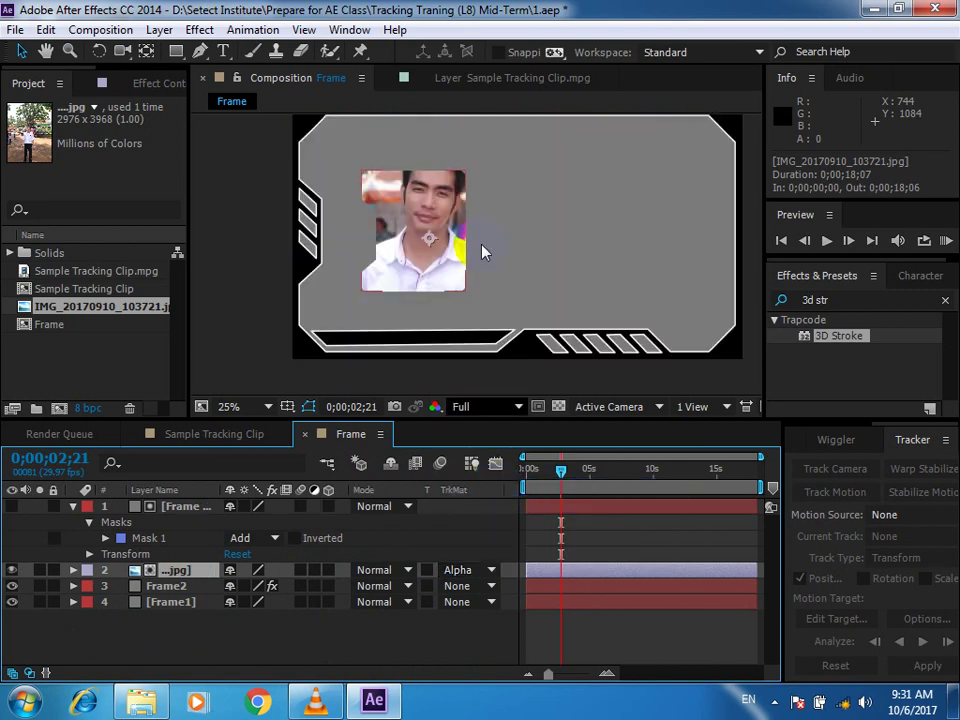
{"action": "mouse_move", "coordinate": [450, 196]}
{"action": "left_mouse_down"}
{"action": "mouse_move", "coordinate": [435, 233]}
{"action": "mouse_move", "coordinate": [431, 226]}
{"action": "left_mouse_up"}
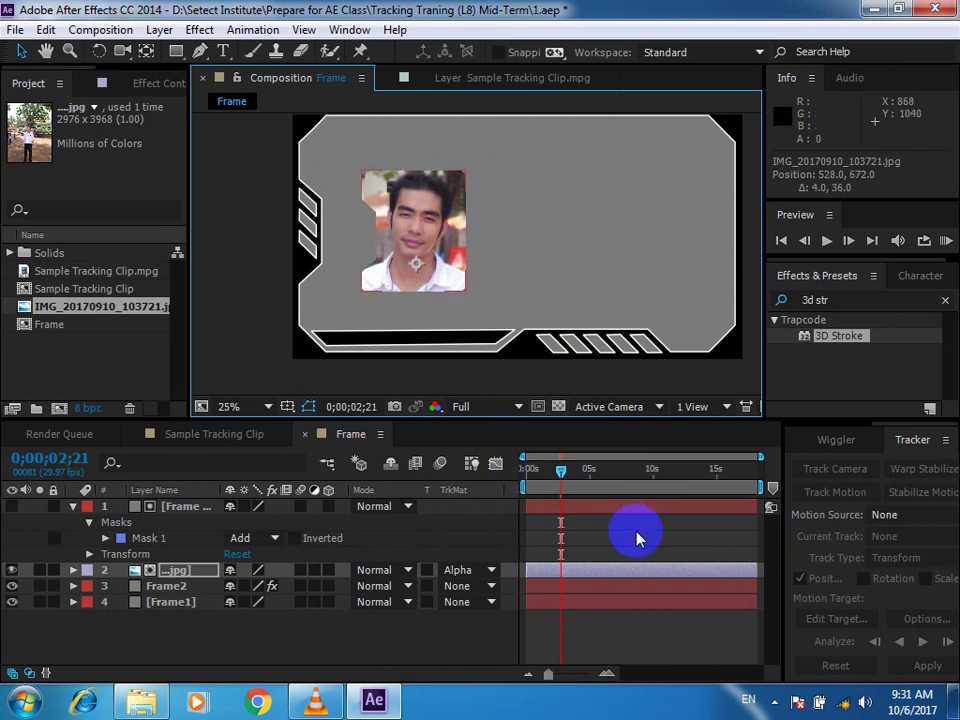
Scale the photo to 91% and move it up so the face fits the window.
{"action": "left_click", "coordinate": [73, 570]}
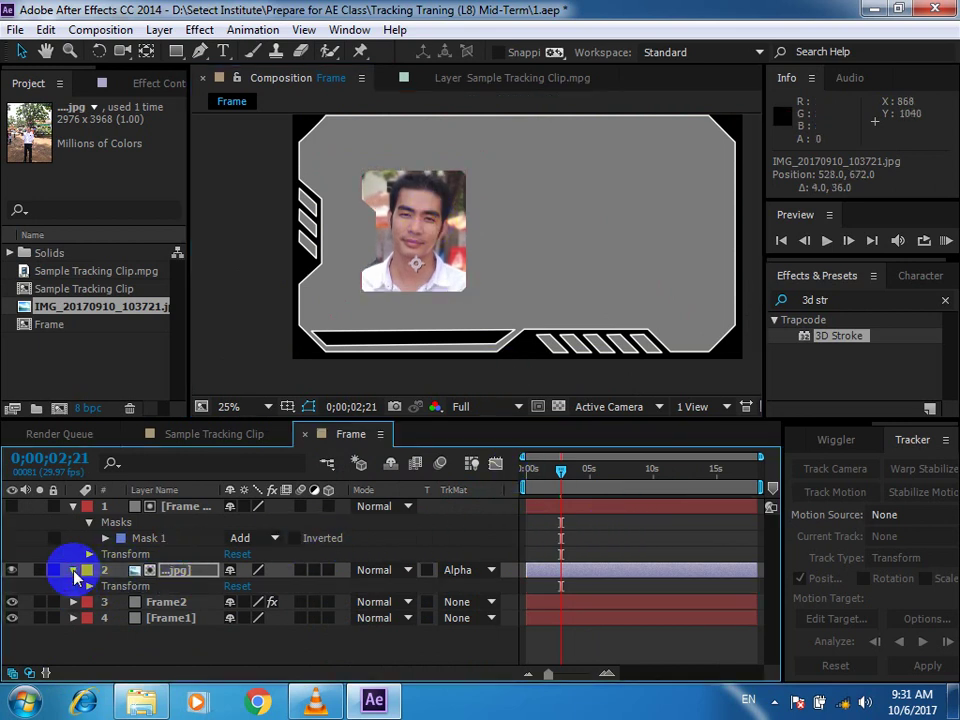
{"action": "key", "text": "s"}
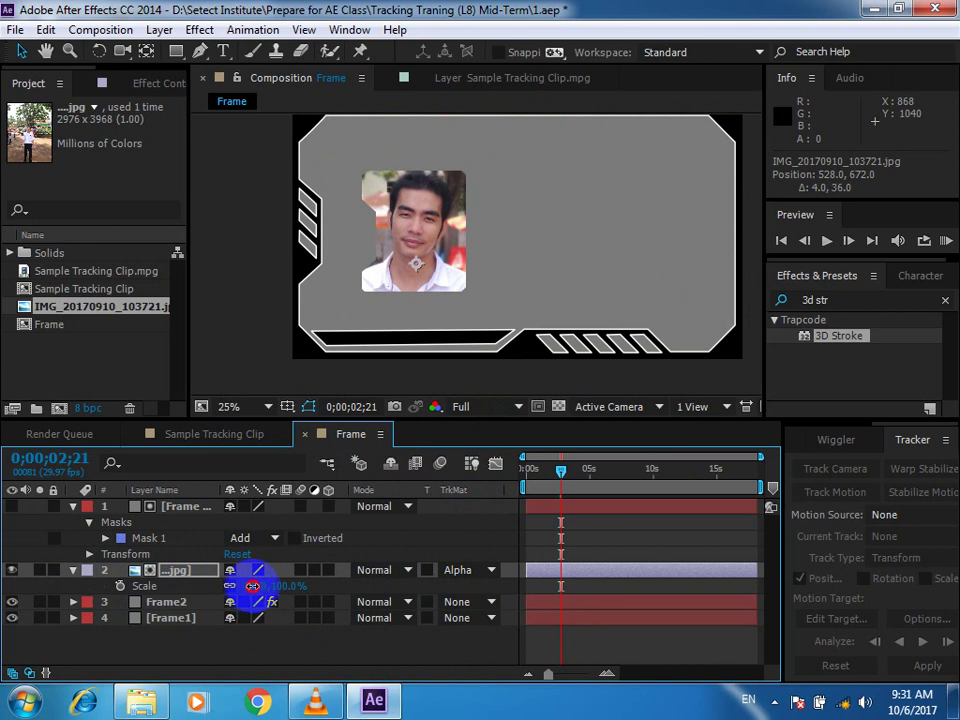
{"action": "left_click_drag", "start_coordinate": [252, 586], "coordinate": [246, 586]}
{"action": "left_click_drag", "start_coordinate": [455, 270], "coordinate": [452, 255]}
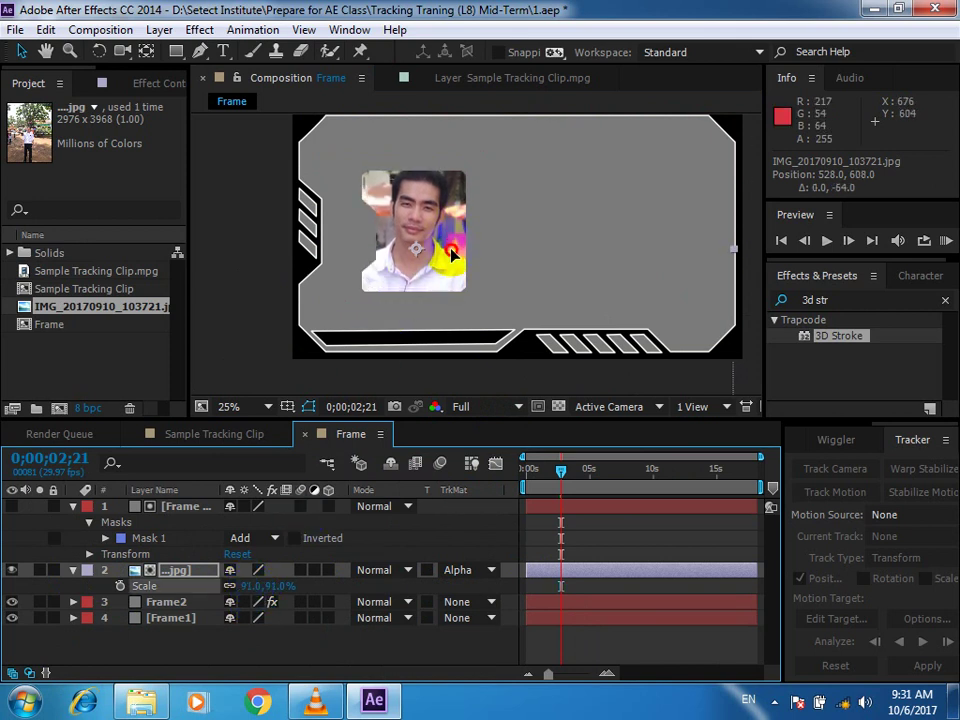
{"action": "left_click", "coordinate": [621, 525]}
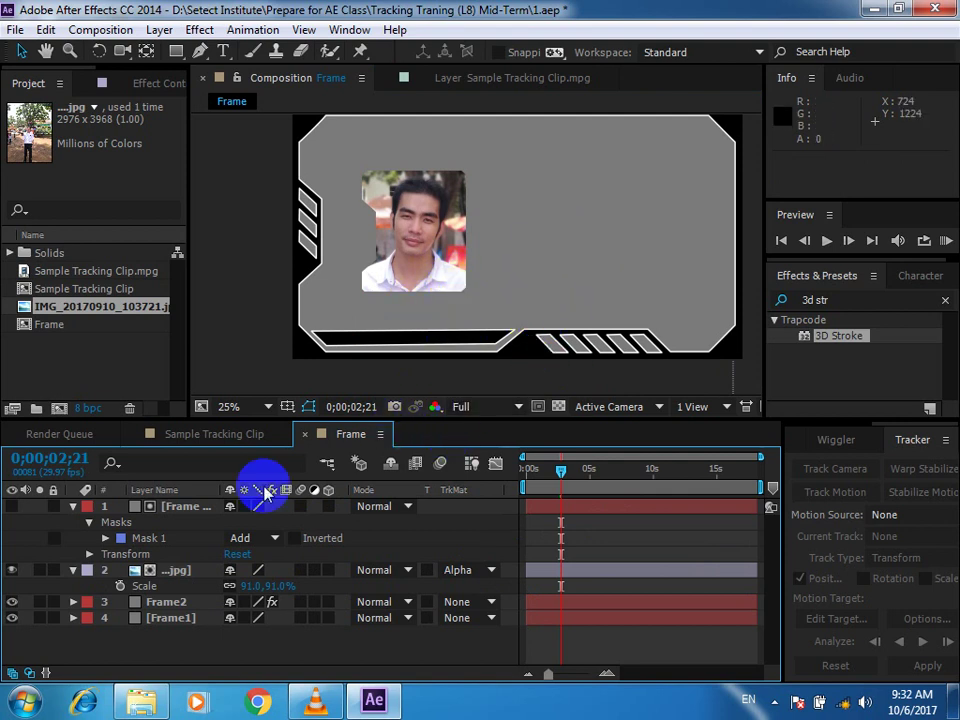
{"action": "left_click", "coordinate": [85, 512]}
{"action": "left_click", "coordinate": [72, 507]}
Duplicate the Frame Pic layer with Ctrl+D and hide the new top copy.
{"action": "left_click", "coordinate": [72, 522]}
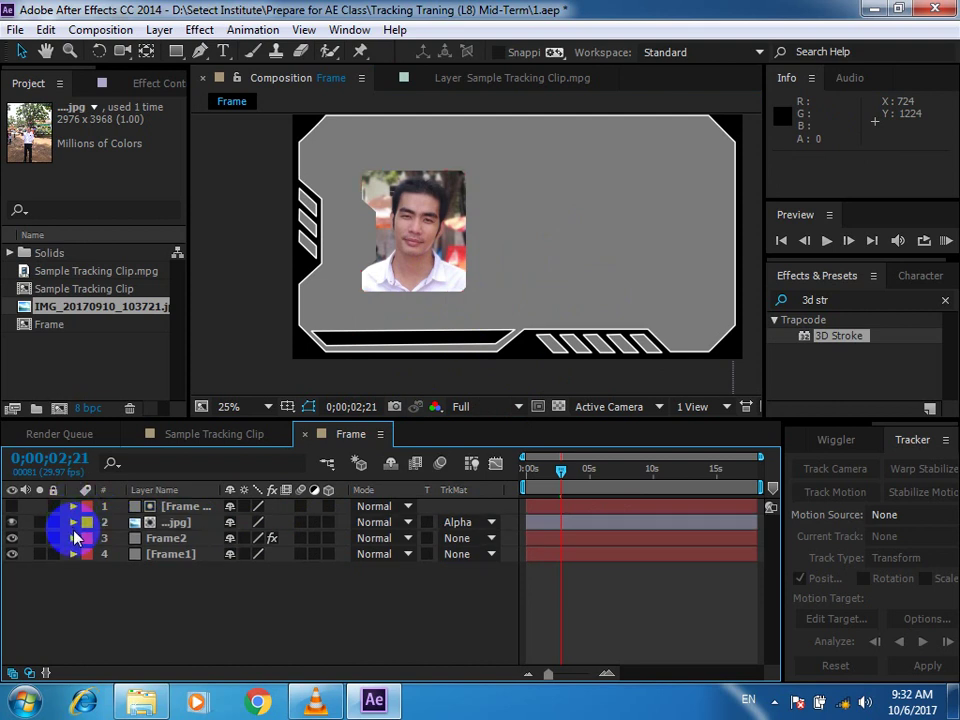
{"action": "left_click", "coordinate": [597, 608]}
{"action": "left_click", "coordinate": [574, 522]}
{"action": "left_click", "coordinate": [574, 506]}
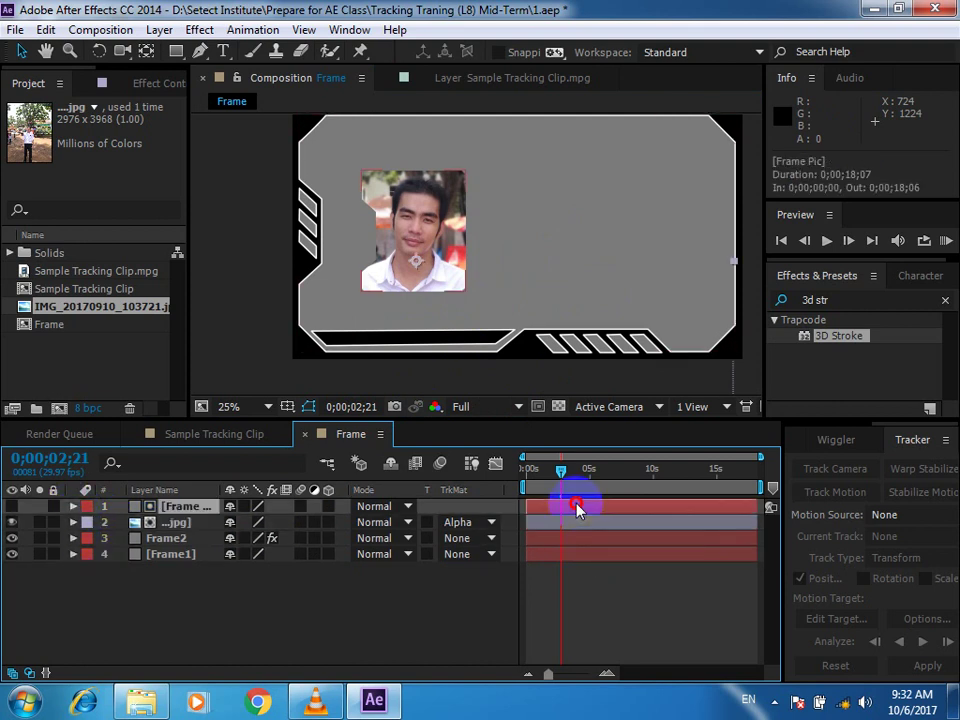
{"action": "scroll", "coordinate": [537, 295], "scroll_direction": "up", "scroll_amount": 2}
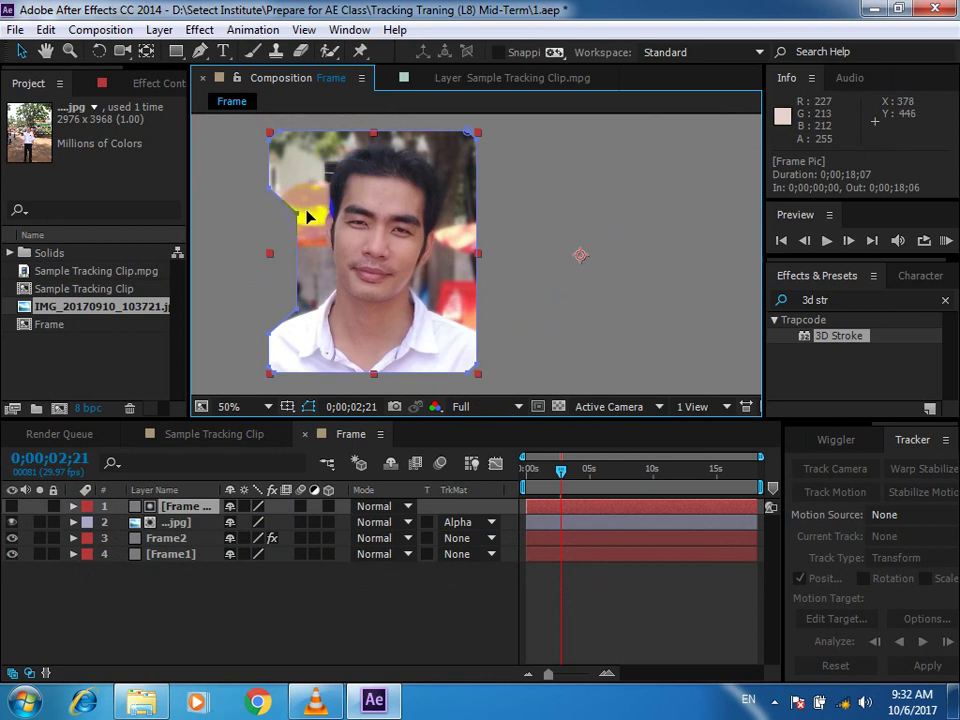
{"action": "left_click", "coordinate": [462, 137]}
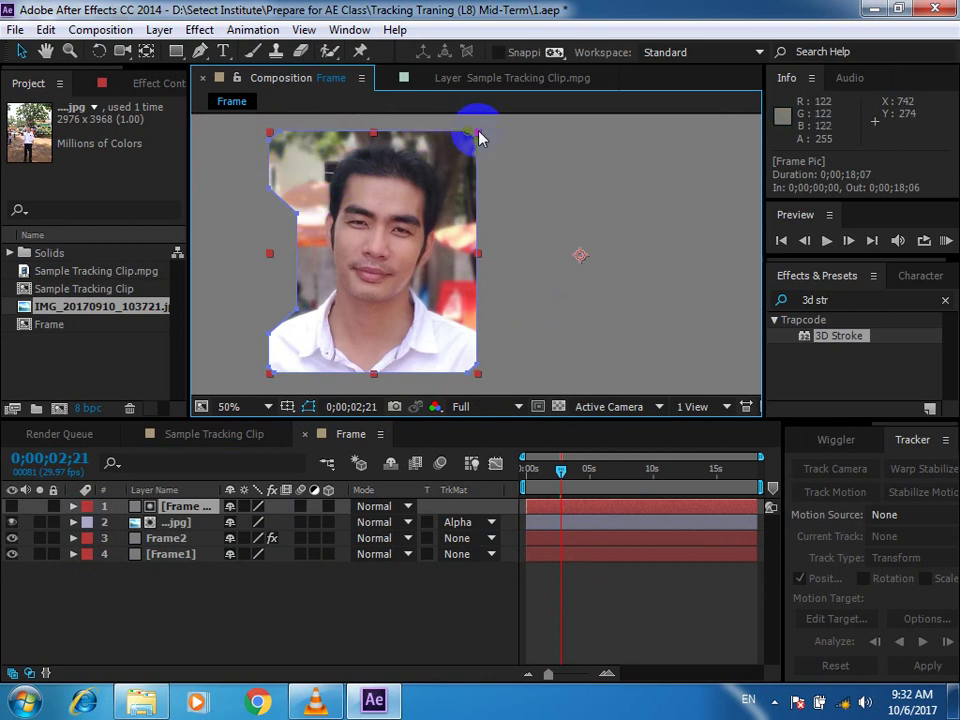
{"action": "left_click", "coordinate": [583, 602]}
{"action": "left_click", "coordinate": [578, 508]}
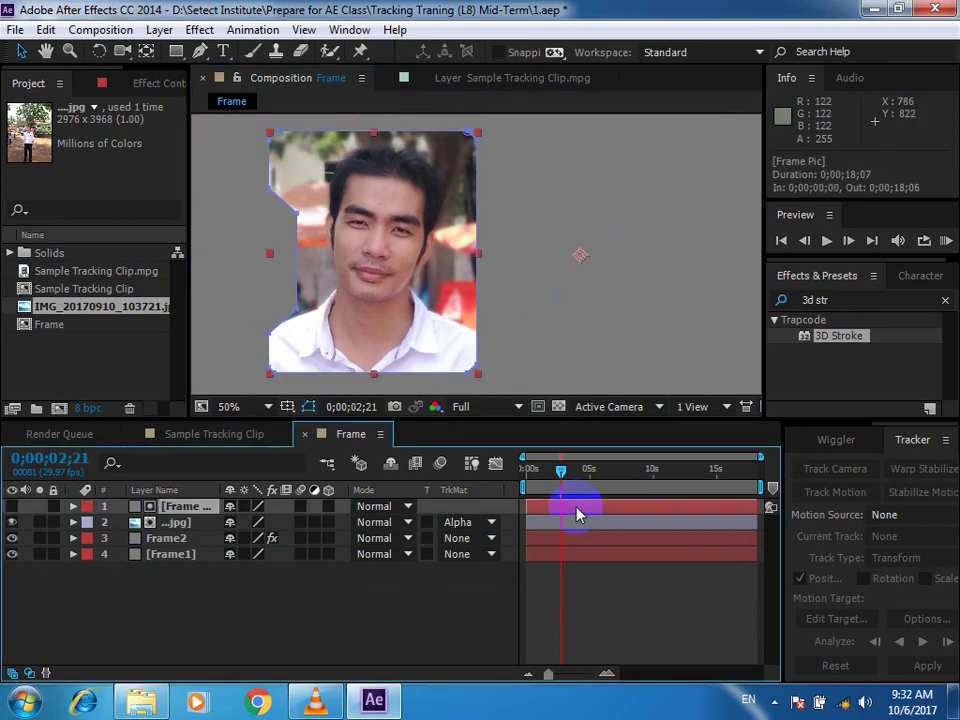
{"action": "key", "text": "ctrl+d"}
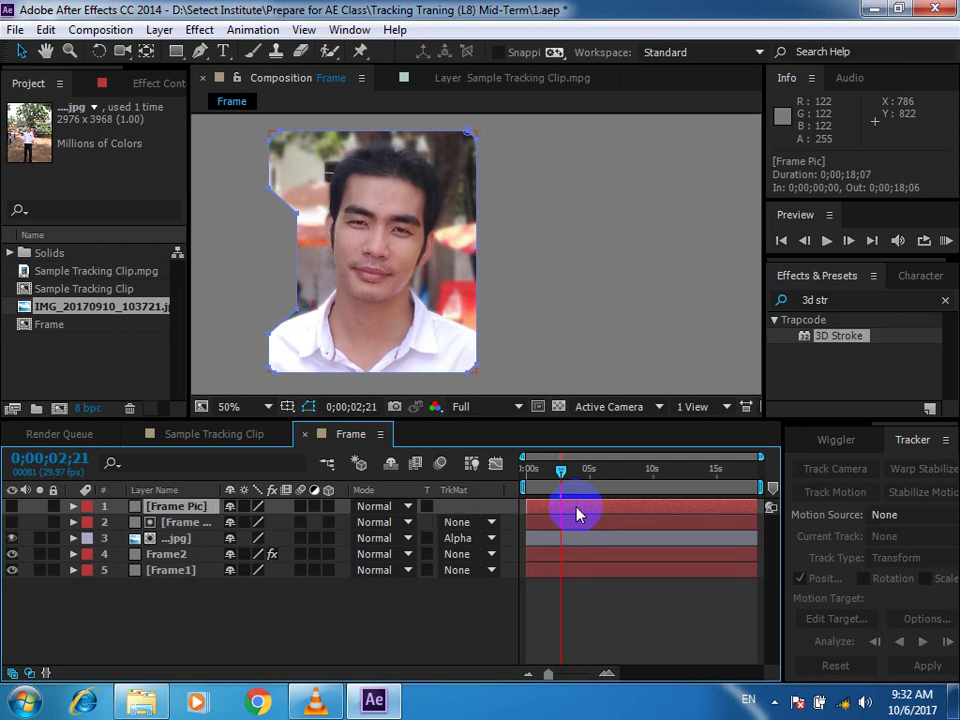
{"action": "left_click", "coordinate": [13, 509]}
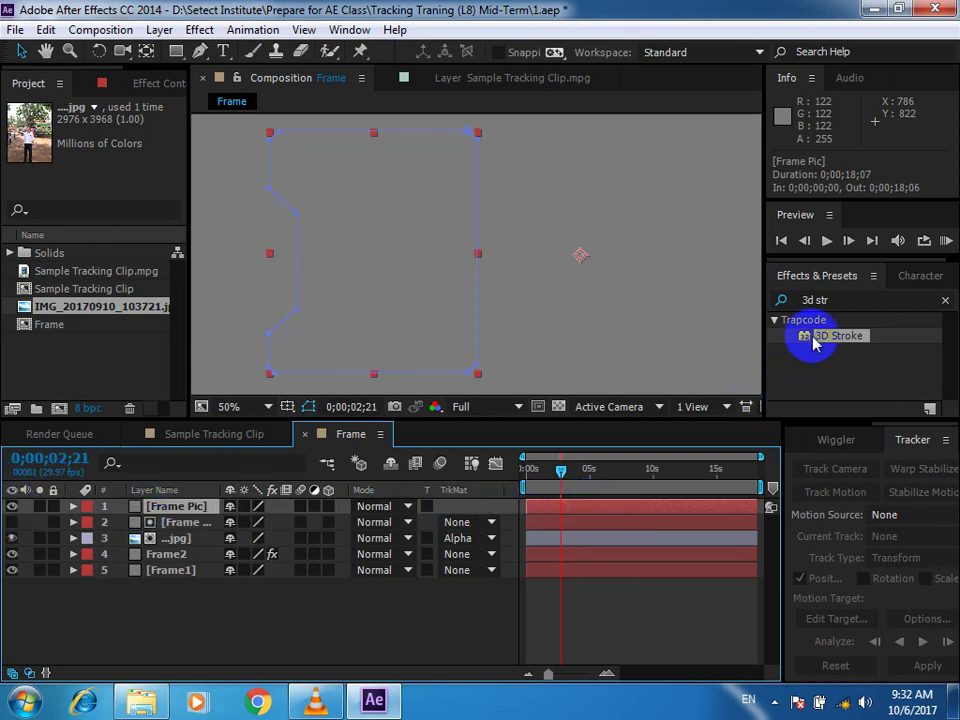
Apply Trapcode 3D Stroke to Frame Pic, thinning the white outline to about 3.9.
{"action": "left_click_drag", "start_coordinate": [815, 343], "coordinate": [553, 510]}
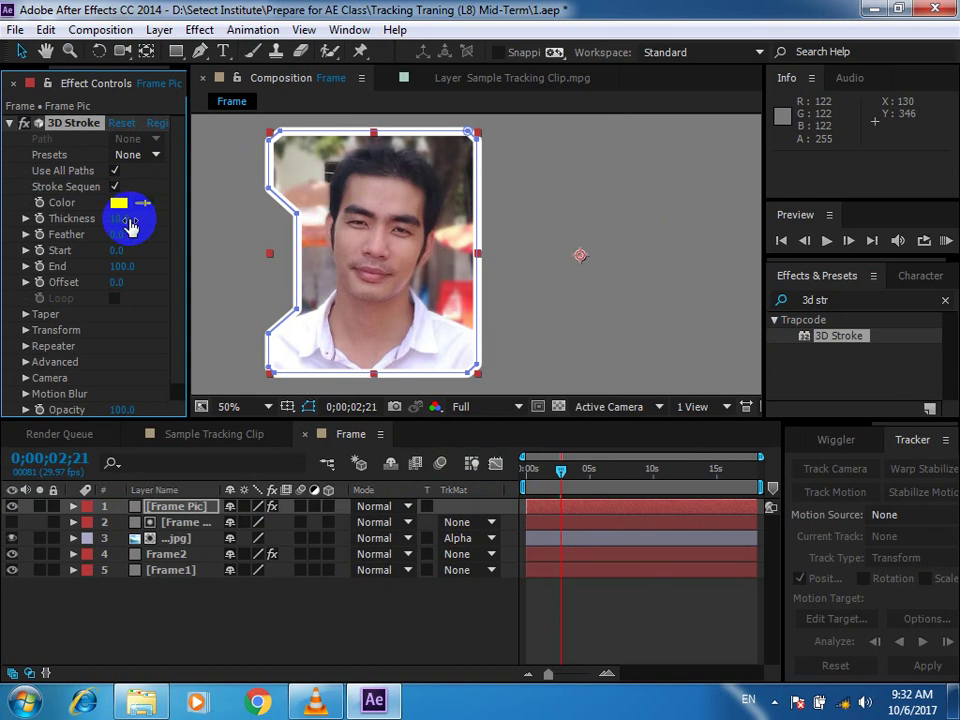
{"action": "left_click_drag", "start_coordinate": [125, 226], "coordinate": [73, 224]}
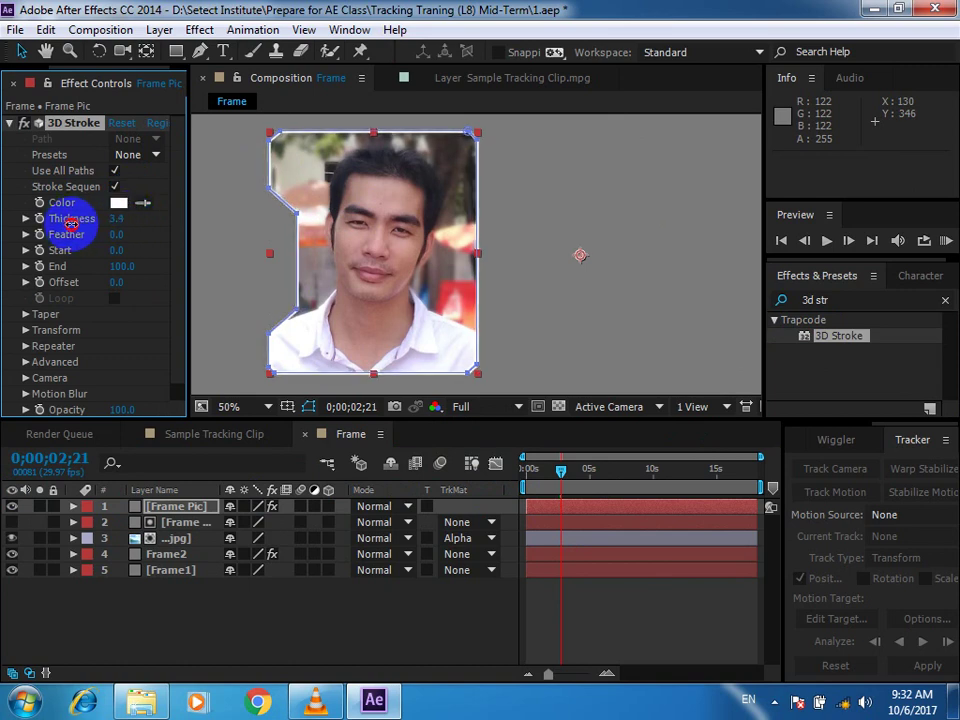
{"action": "scroll", "coordinate": [349, 150], "scroll_direction": "down", "scroll_amount": 4}
{"action": "left_click", "coordinate": [349, 150]}
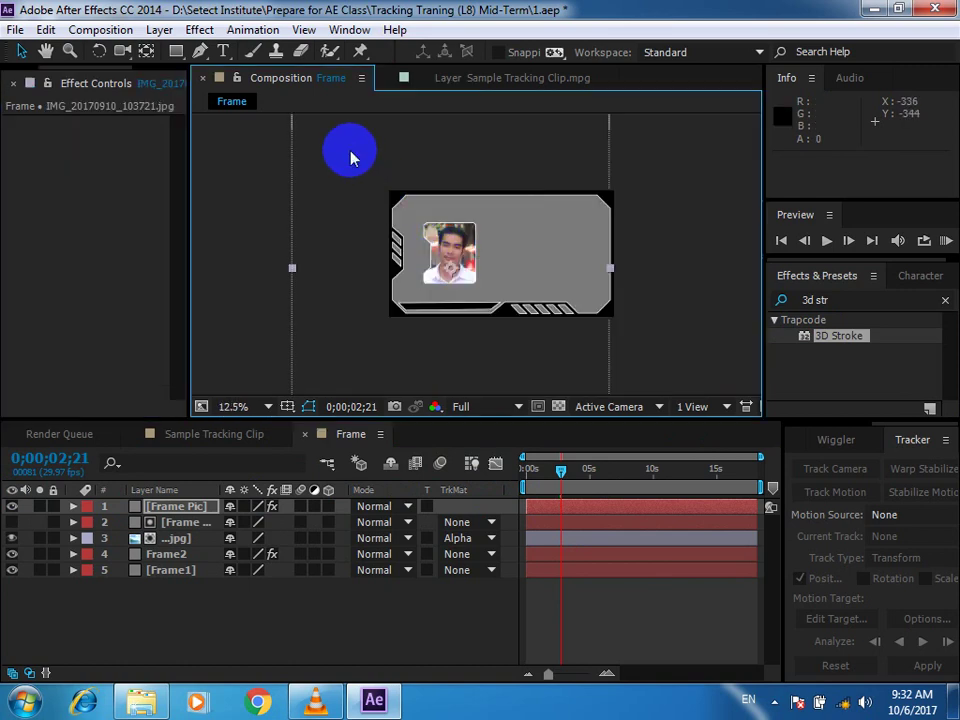
{"action": "scroll", "coordinate": [507, 235], "scroll_direction": "up", "scroll_amount": 2}
{"action": "left_click_drag", "start_coordinate": [507, 235], "coordinate": [467, 215]}
{"action": "left_click", "coordinate": [589, 553]}
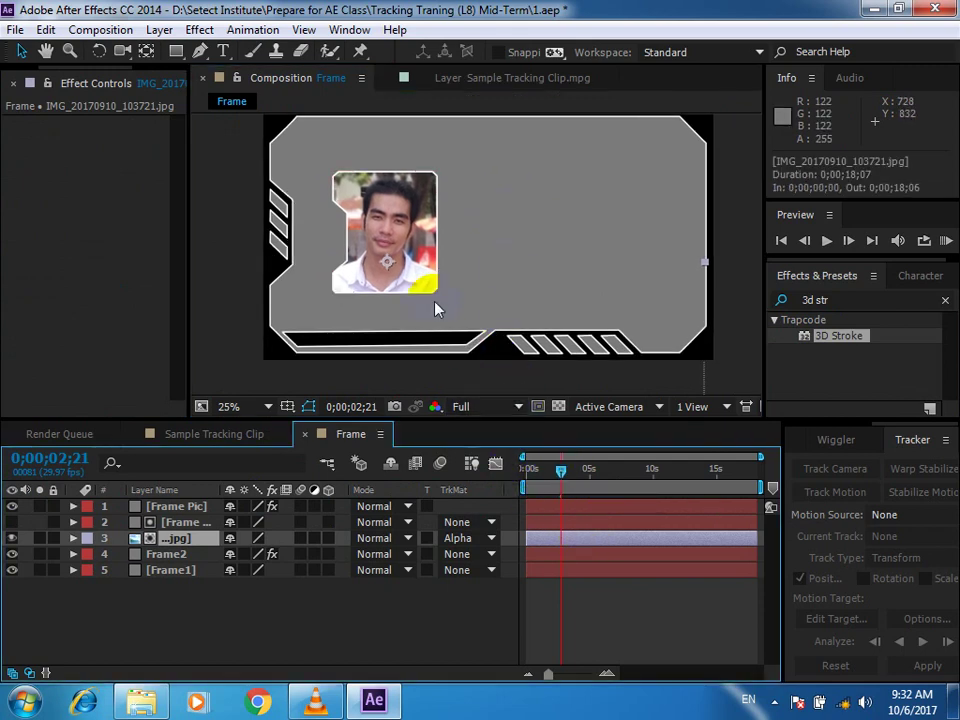
{"action": "left_click", "coordinate": [333, 704]}
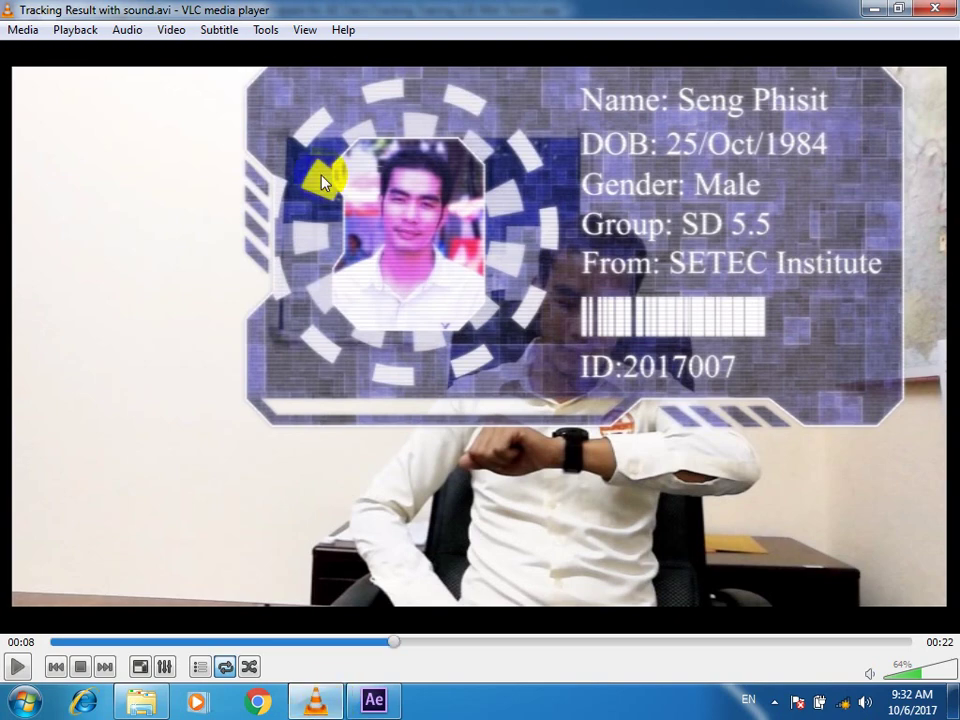
{"action": "left_click", "coordinate": [17, 666]}
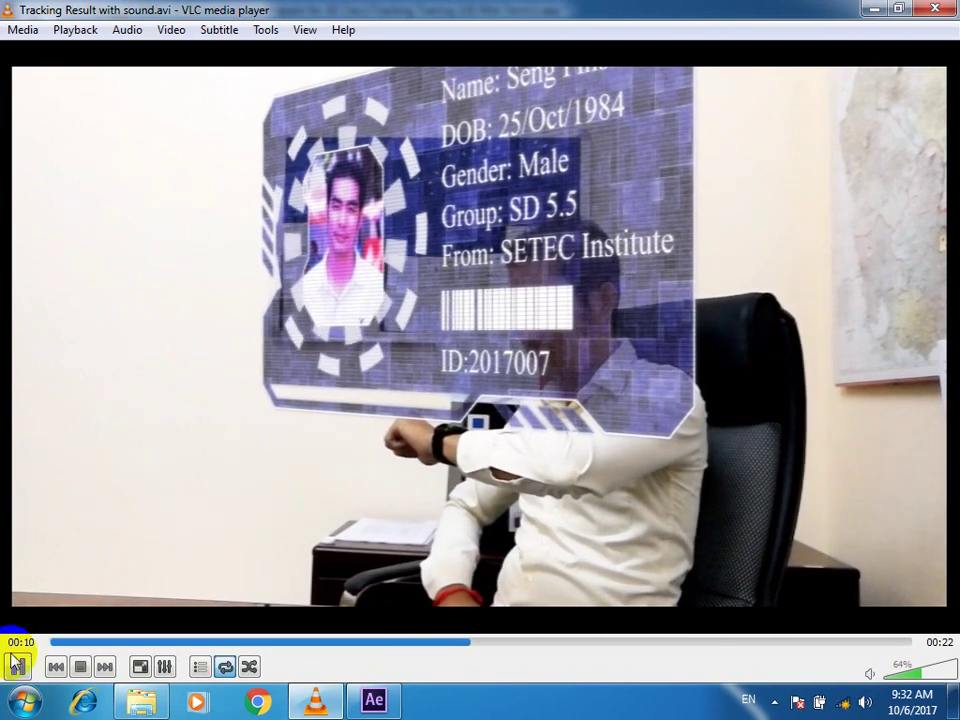
{"action": "left_click", "coordinate": [17, 666]}
{"action": "left_click", "coordinate": [875, 10]}
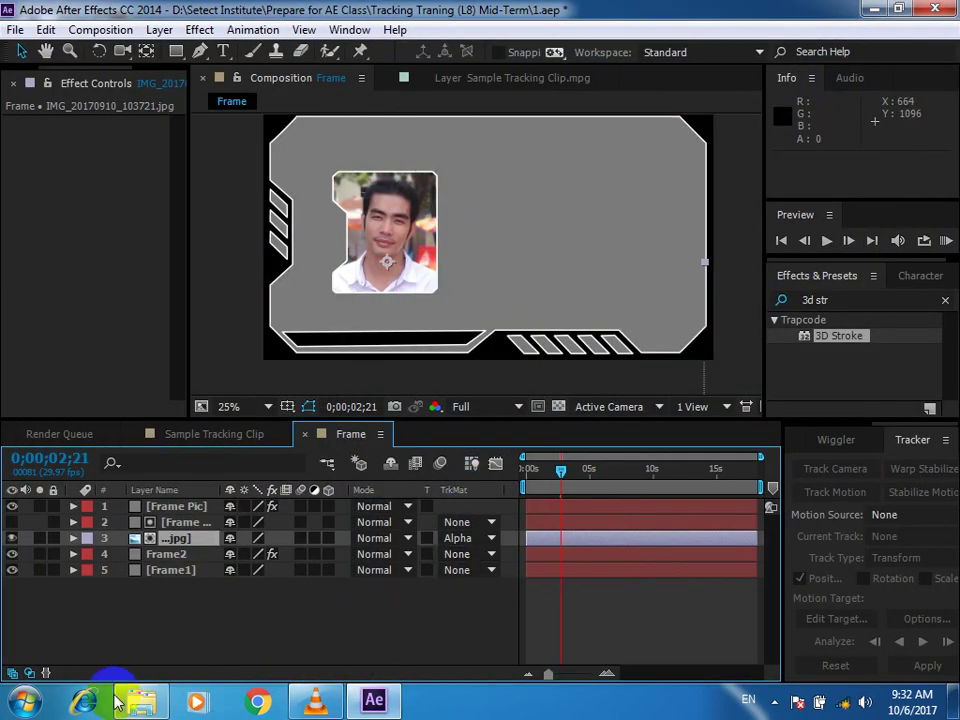
Draw a white circle over the photo with the Ellipse Tool.
{"action": "left_click", "coordinate": [29, 673]}
{"action": "left_click_drag", "start_coordinate": [463, 259], "coordinate": [484, 251]}
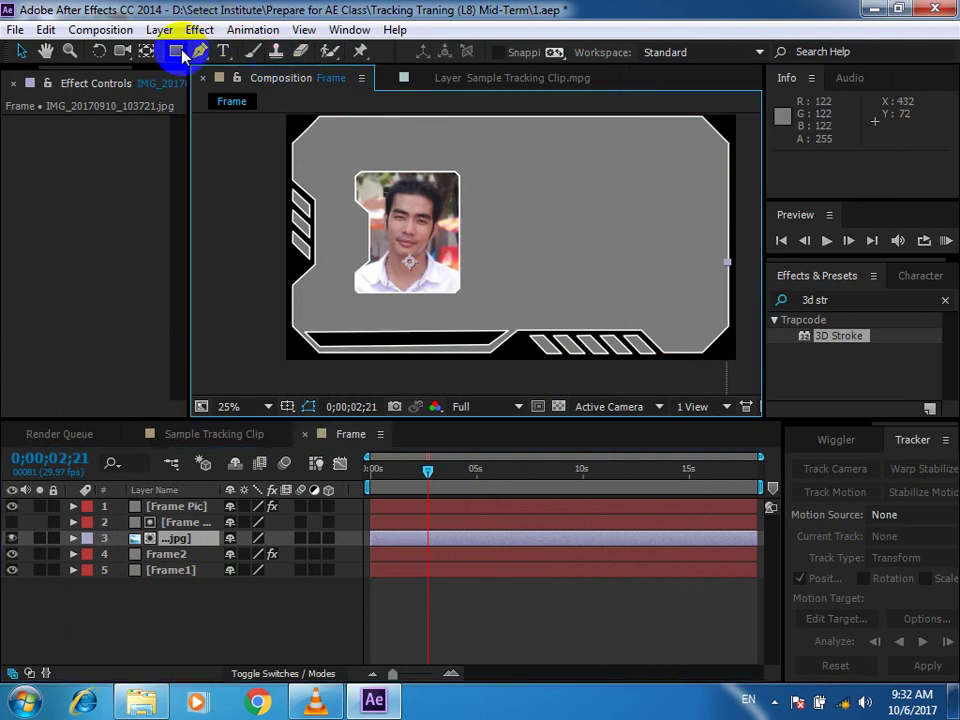
{"action": "left_click", "coordinate": [439, 624]}
{"action": "left_click", "coordinate": [178, 54]}
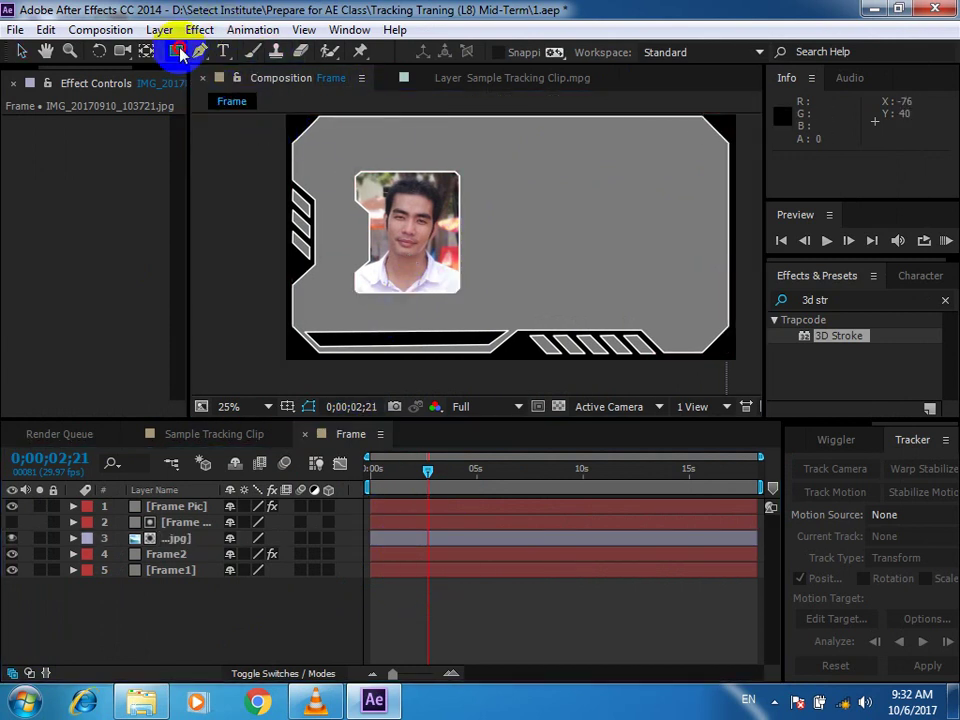
{"action": "left_click_drag", "start_coordinate": [178, 54], "coordinate": [243, 99]}
{"action": "left_click_drag", "start_coordinate": [345, 164], "coordinate": [496, 314]}
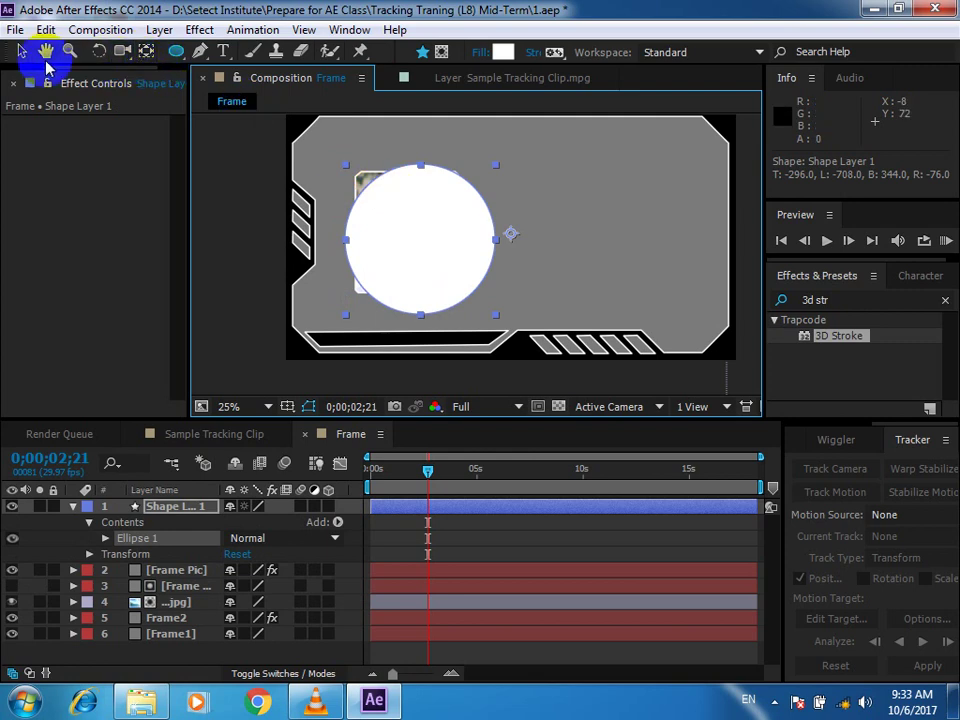
Nudge the white circle into place over the window's left area.
{"action": "left_click", "coordinate": [22, 51]}
{"action": "left_click_drag", "start_coordinate": [386, 206], "coordinate": [401, 217]}
{"action": "right_click", "coordinate": [402, 217]}
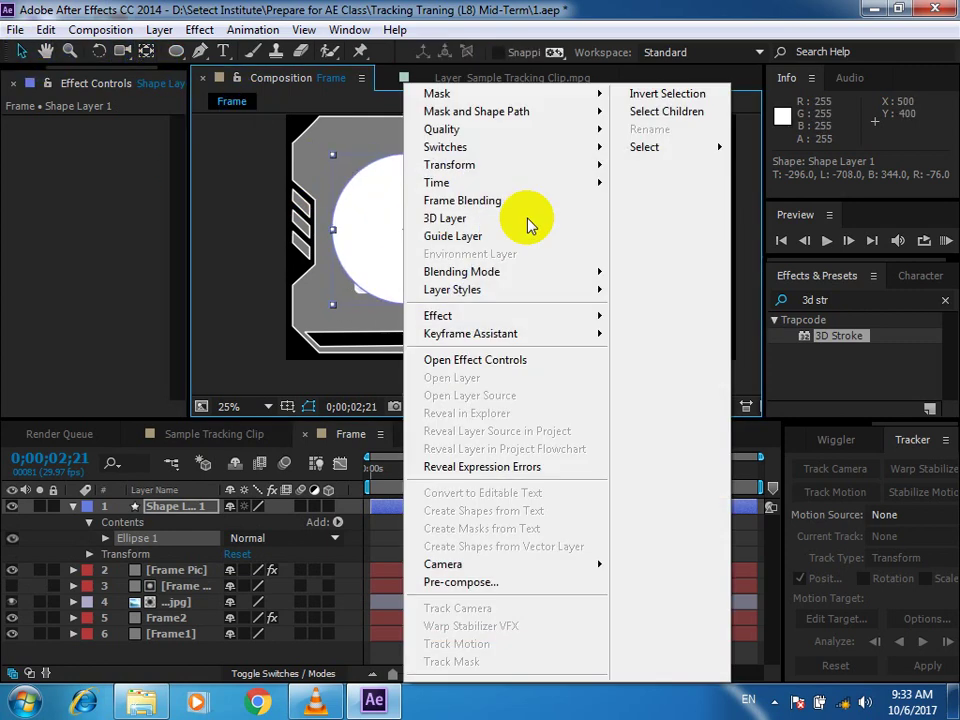
{"action": "left_click", "coordinate": [388, 196]}
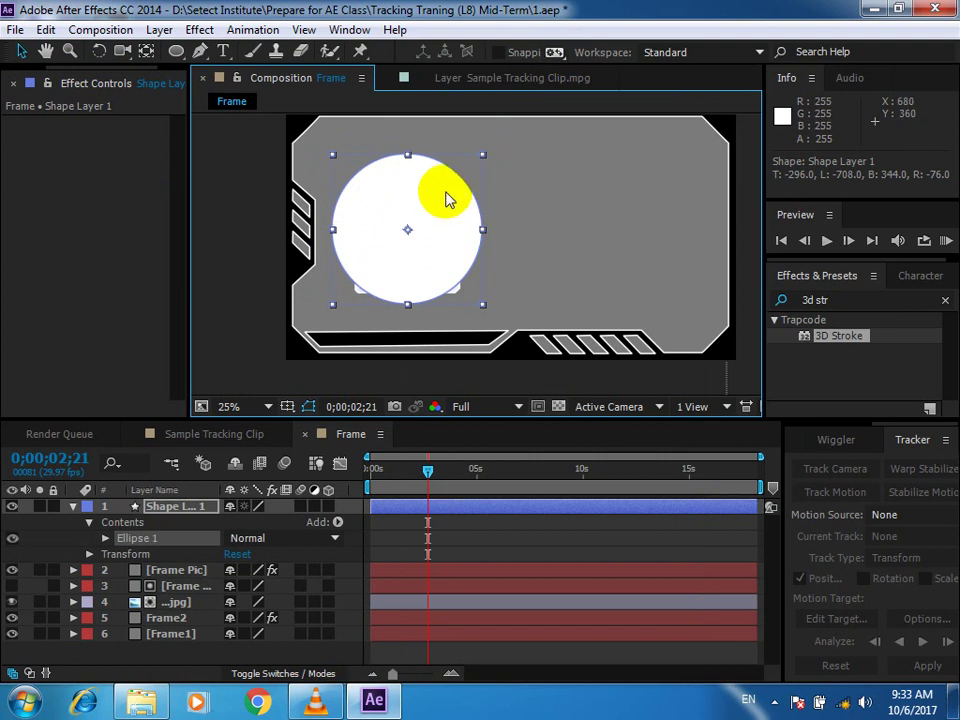
{"action": "left_click_drag", "start_coordinate": [446, 197], "coordinate": [446, 200]}
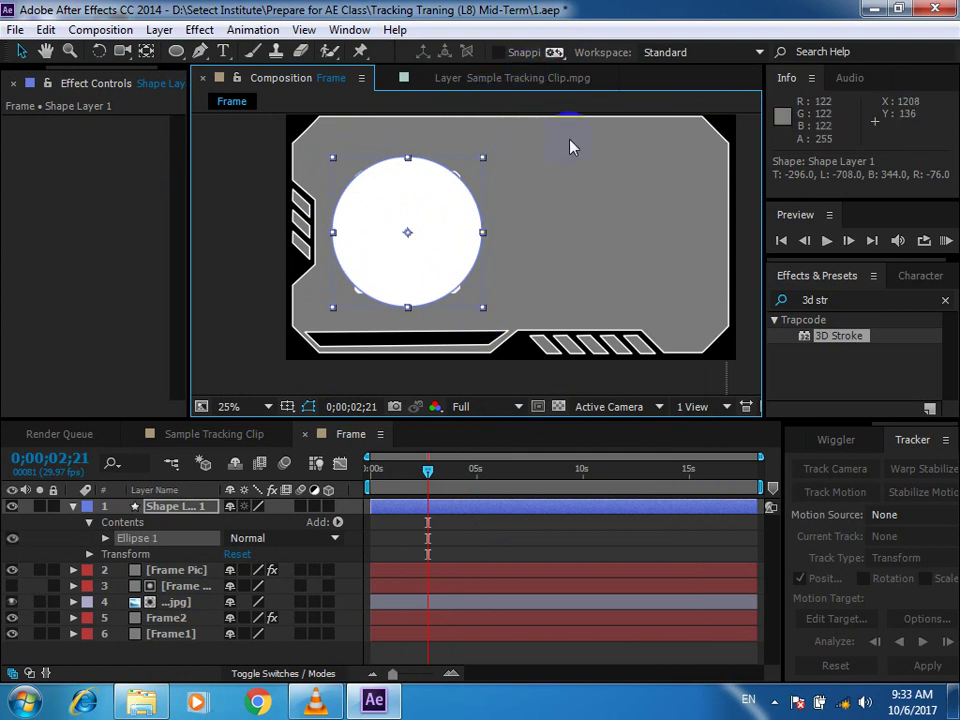
{"action": "left_click", "coordinate": [466, 219]}
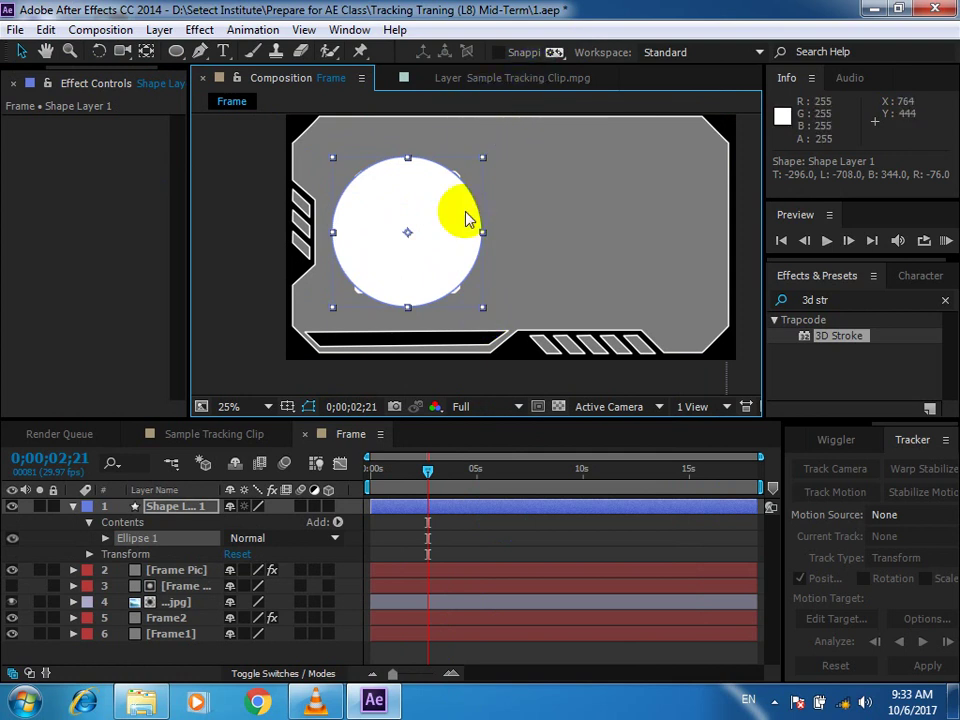
{"action": "left_click", "coordinate": [426, 261]}
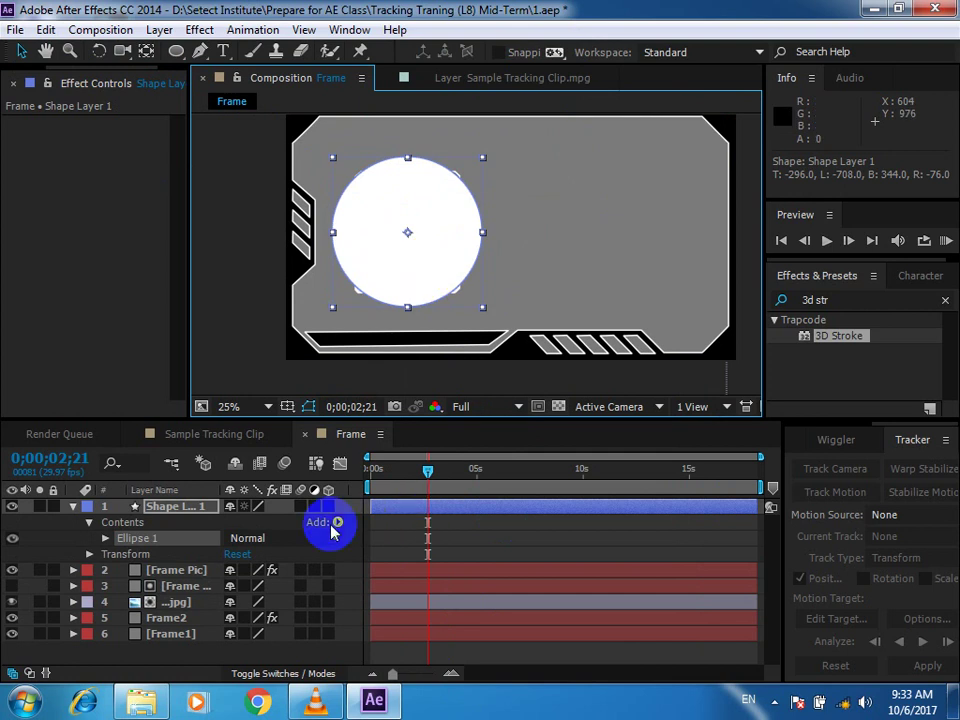
Hide the circle's fill and set its Stroke 1 width to 114.
{"action": "left_click", "coordinate": [106, 539]}
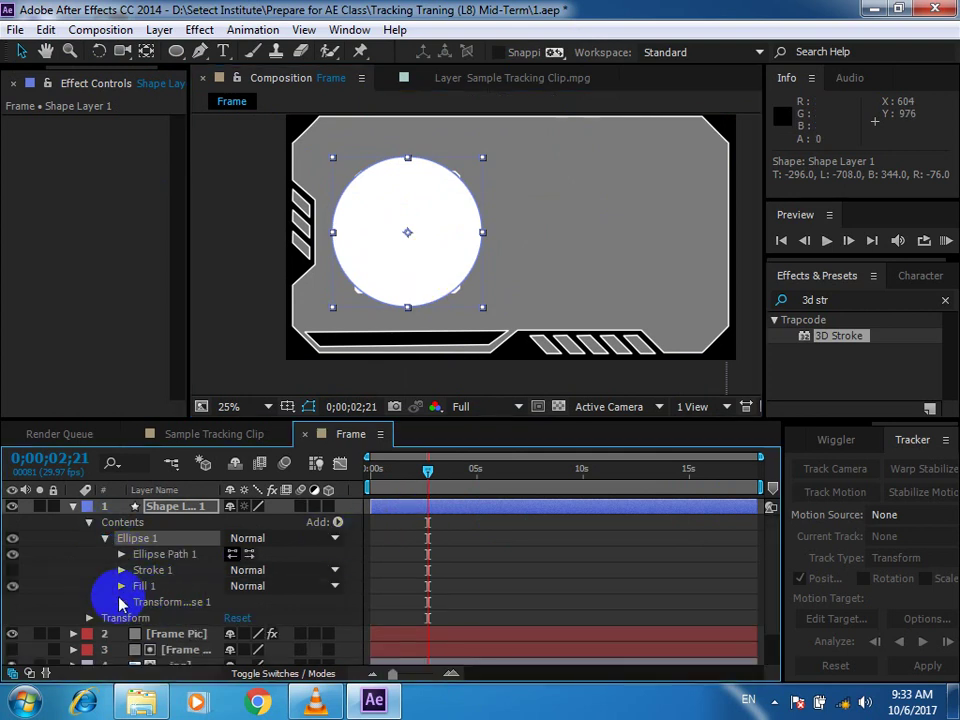
{"action": "left_click", "coordinate": [12, 586]}
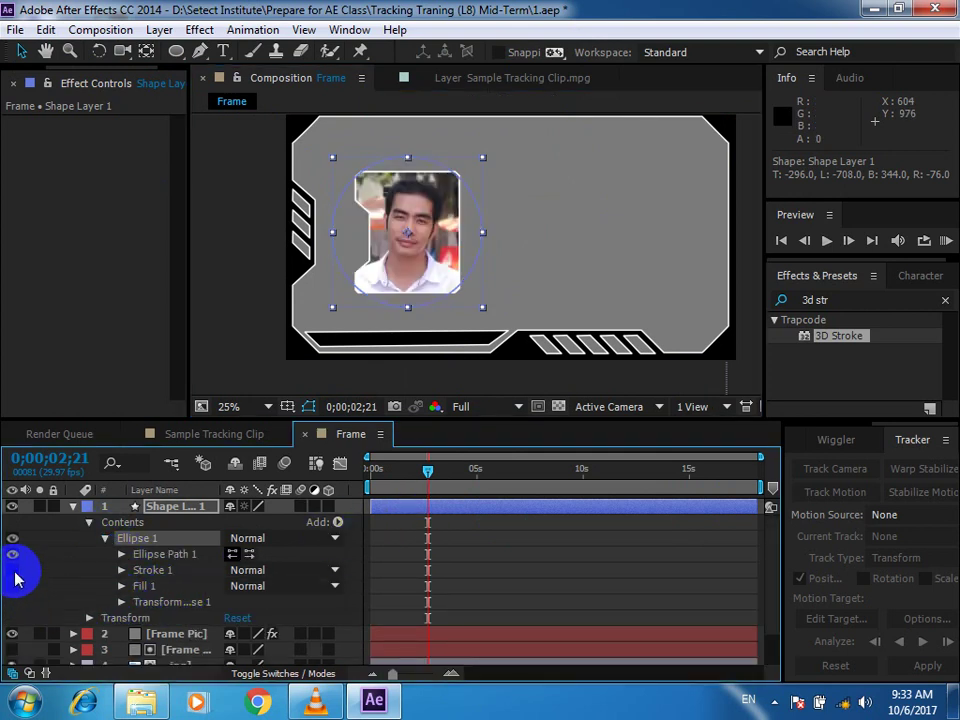
{"action": "left_click", "coordinate": [12, 570]}
{"action": "left_click", "coordinate": [121, 570]}
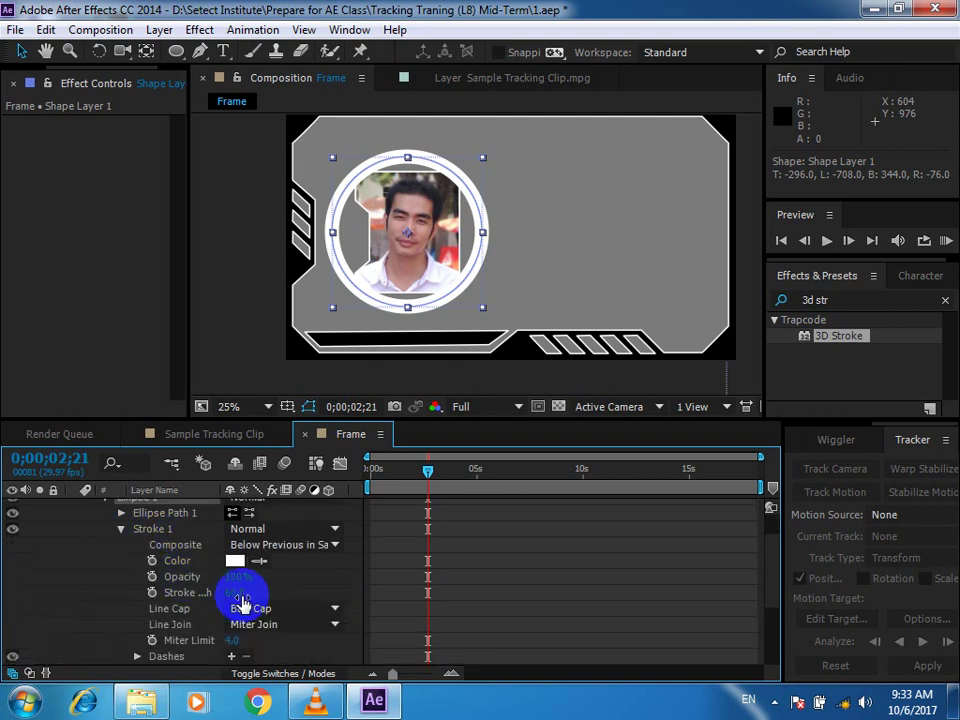
{"action": "left_click_drag", "start_coordinate": [246, 592], "coordinate": [290, 591]}
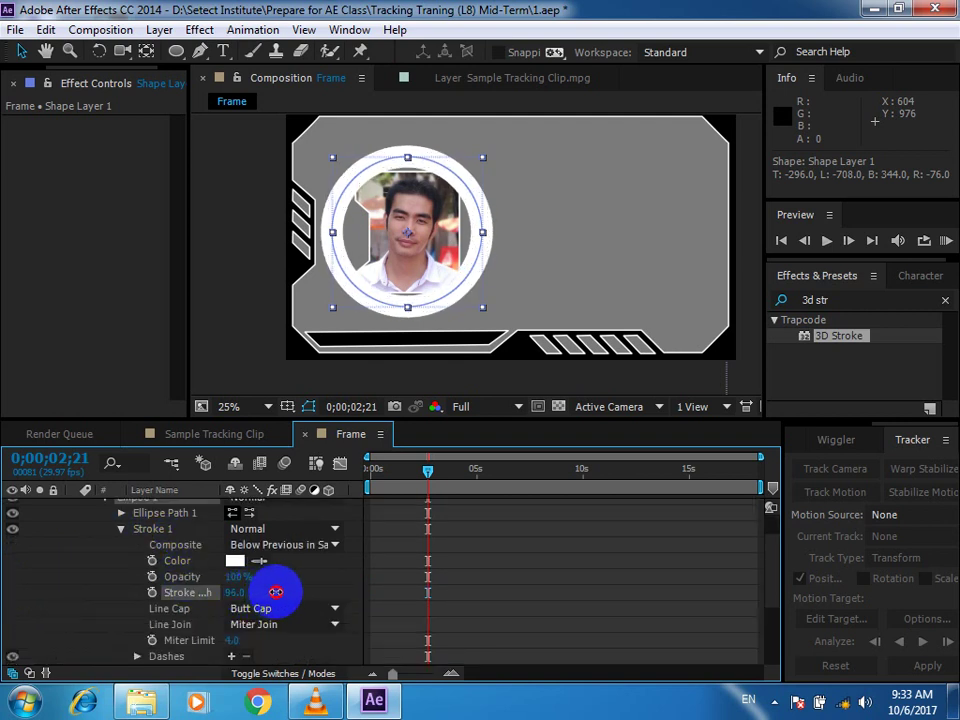
Add dashes to the stroke and set the Dash length to 90.
{"action": "scroll", "coordinate": [197, 566], "scroll_direction": "down", "scroll_amount": 2}
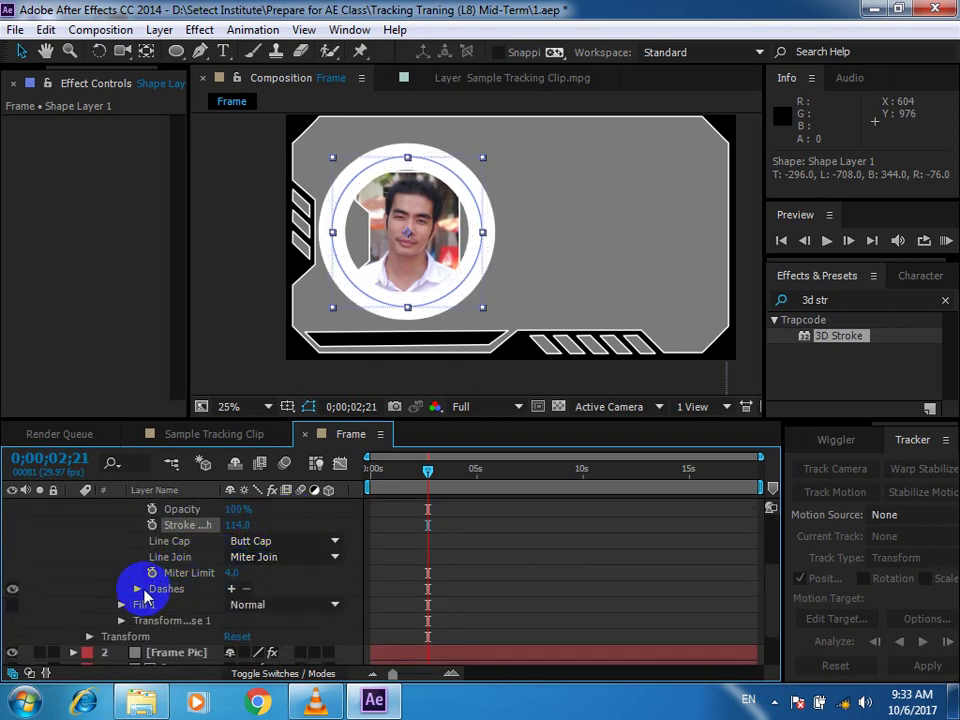
{"action": "left_click", "coordinate": [231, 588]}
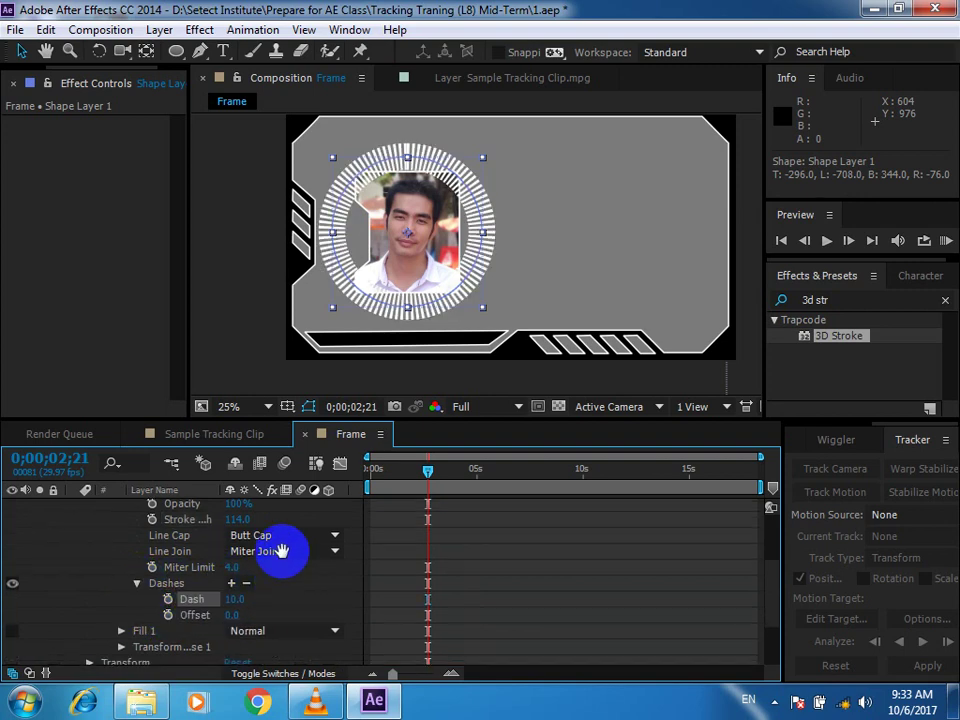
{"action": "scroll", "coordinate": [240, 565], "scroll_direction": "down", "scroll_amount": 1}
{"action": "left_click_drag", "start_coordinate": [235, 562], "coordinate": [293, 565]}
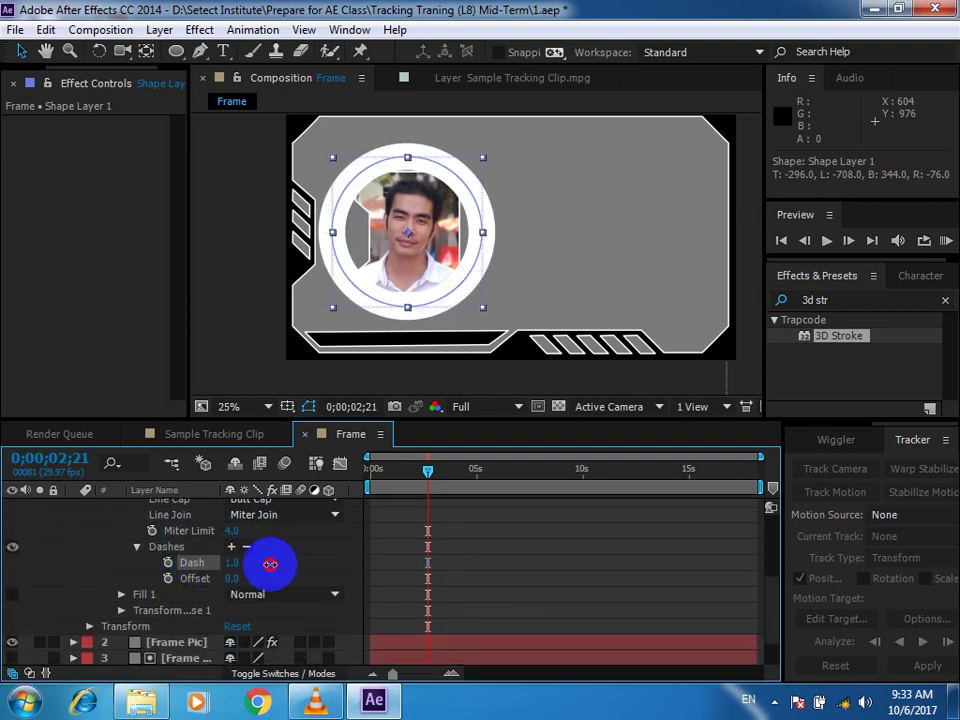
{"action": "left_click", "coordinate": [244, 566]}
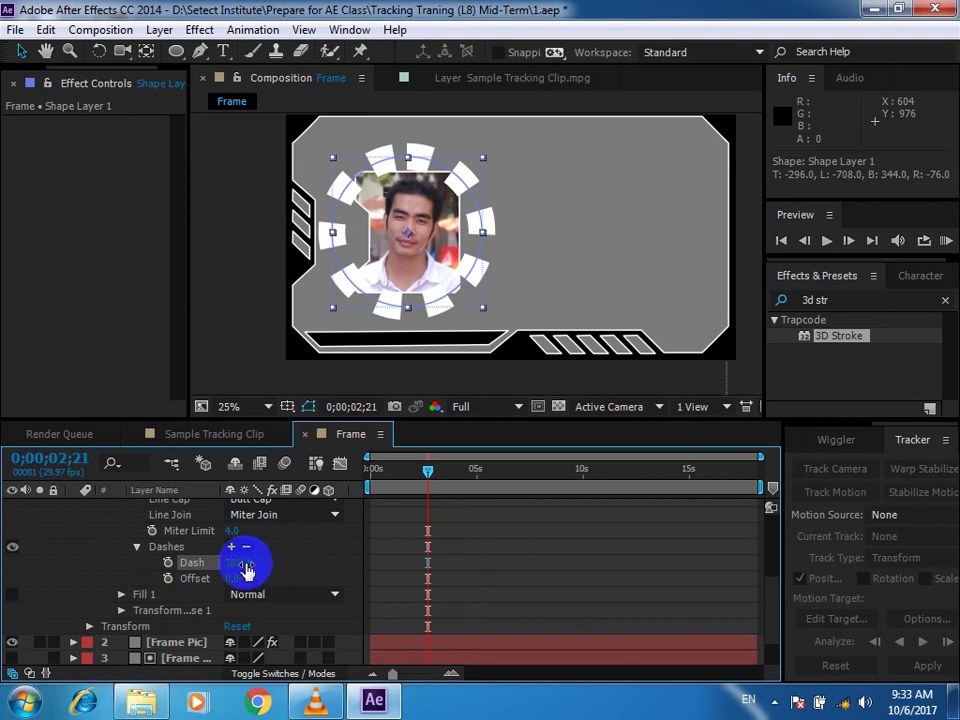
{"action": "type", "text": "0"}
{"action": "key", "text": "Return"}
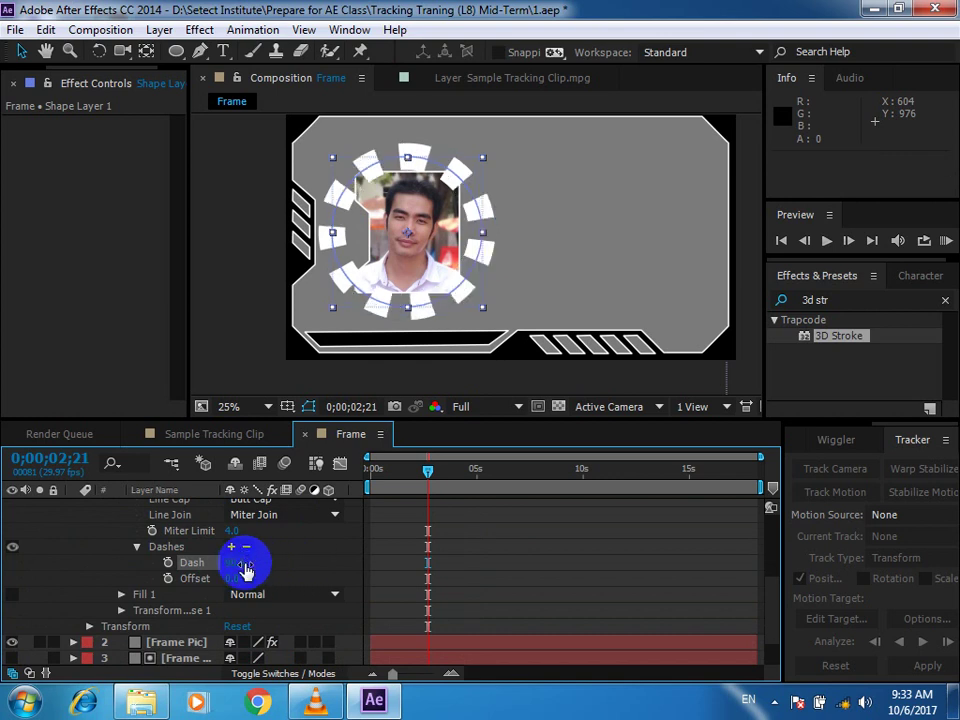
{"action": "left_click_drag", "start_coordinate": [377, 484], "coordinate": [459, 484]}
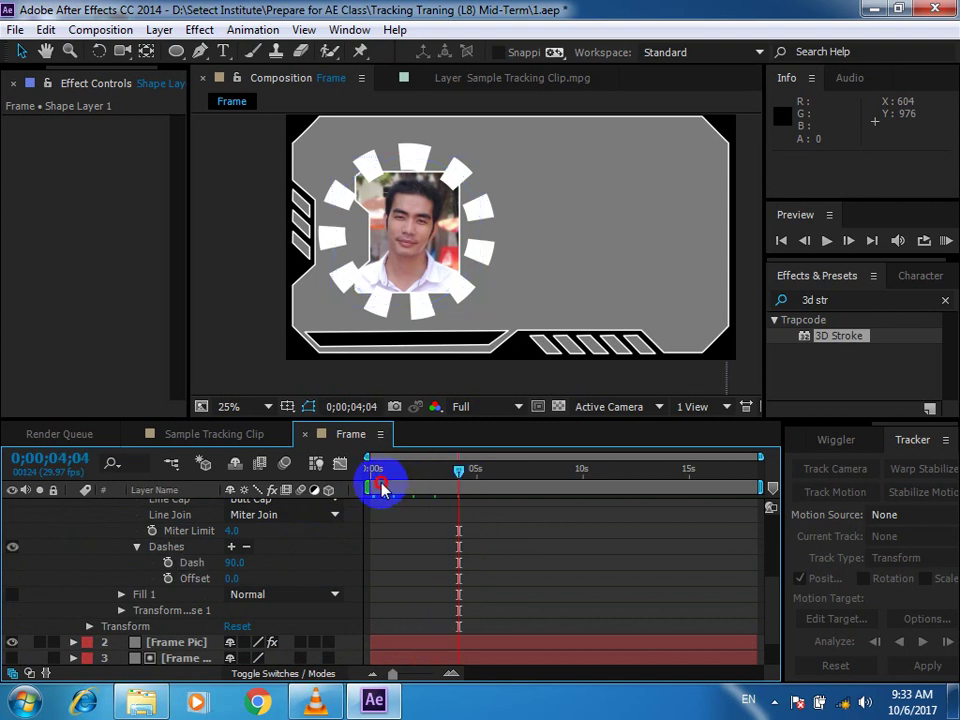
Preview the ring from the start and set the preview resolution to Half.
{"action": "left_click", "coordinate": [377, 487]}
{"action": "key", "text": "space"}
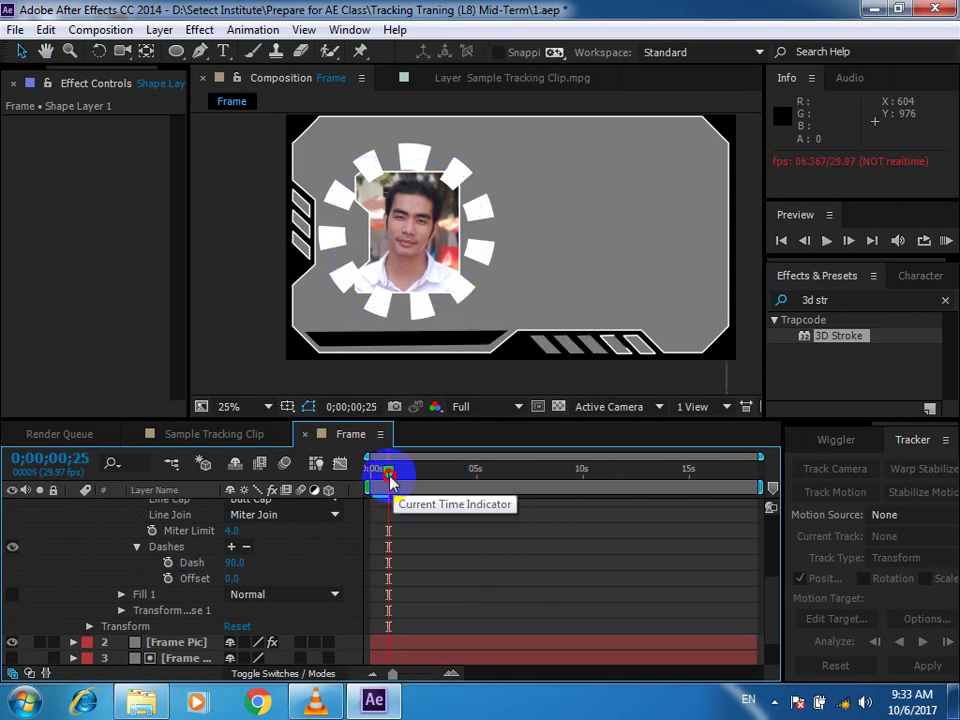
{"action": "left_click", "coordinate": [386, 480]}
{"action": "left_click", "coordinate": [476, 408]}
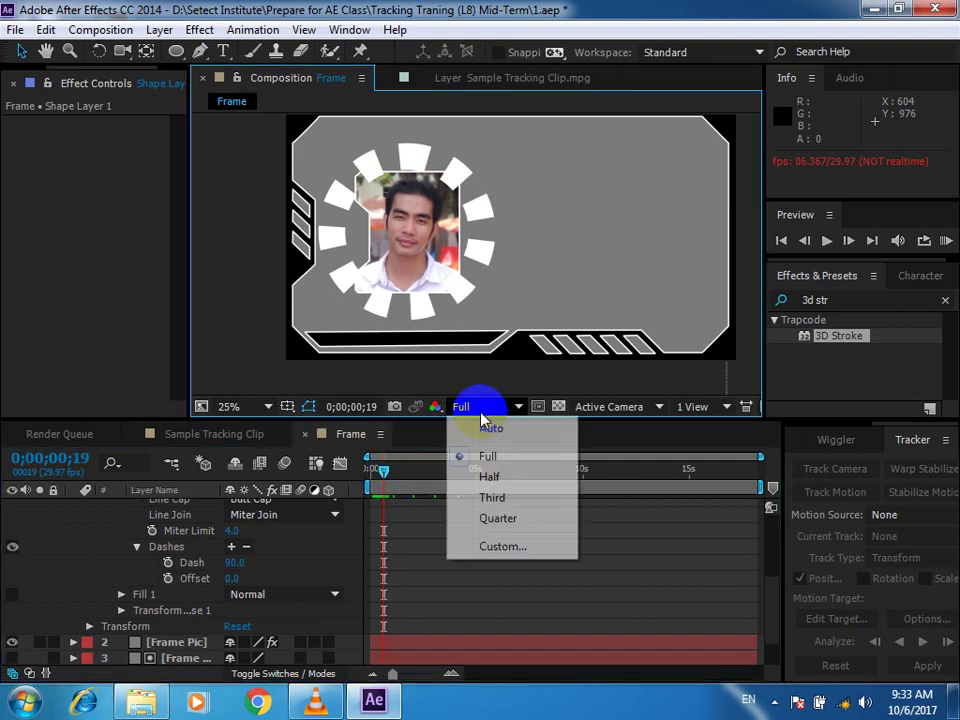
{"action": "left_click", "coordinate": [489, 477]}
Try shifting the dash Offset to rotate the ring, then undo it.
{"action": "left_click_drag", "start_coordinate": [388, 482], "coordinate": [366, 483]}
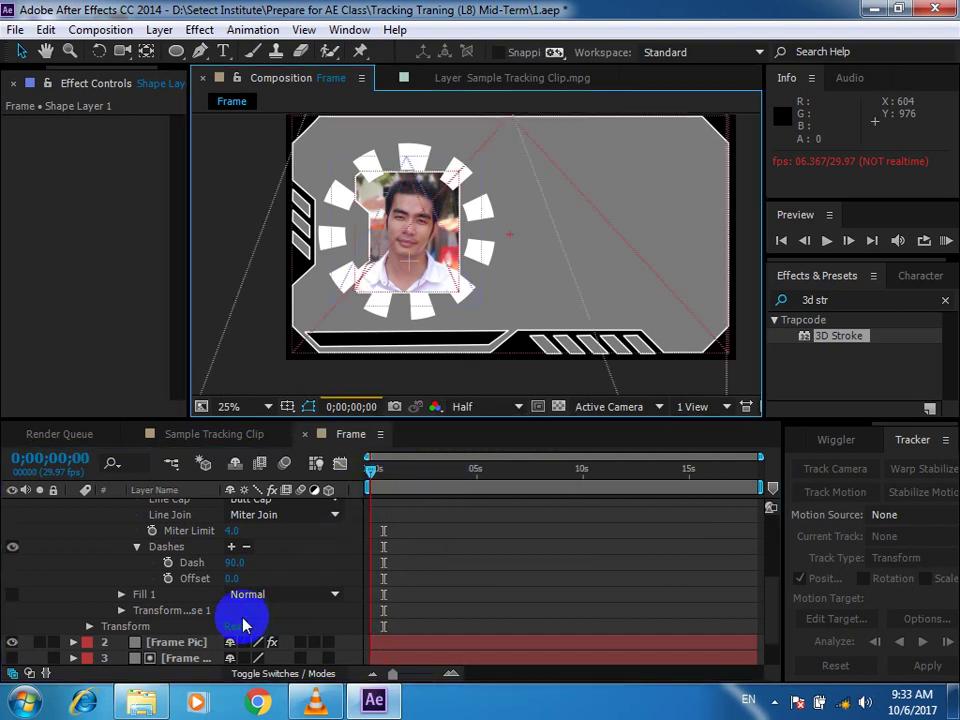
{"action": "left_click_drag", "start_coordinate": [236, 578], "coordinate": [399, 577]}
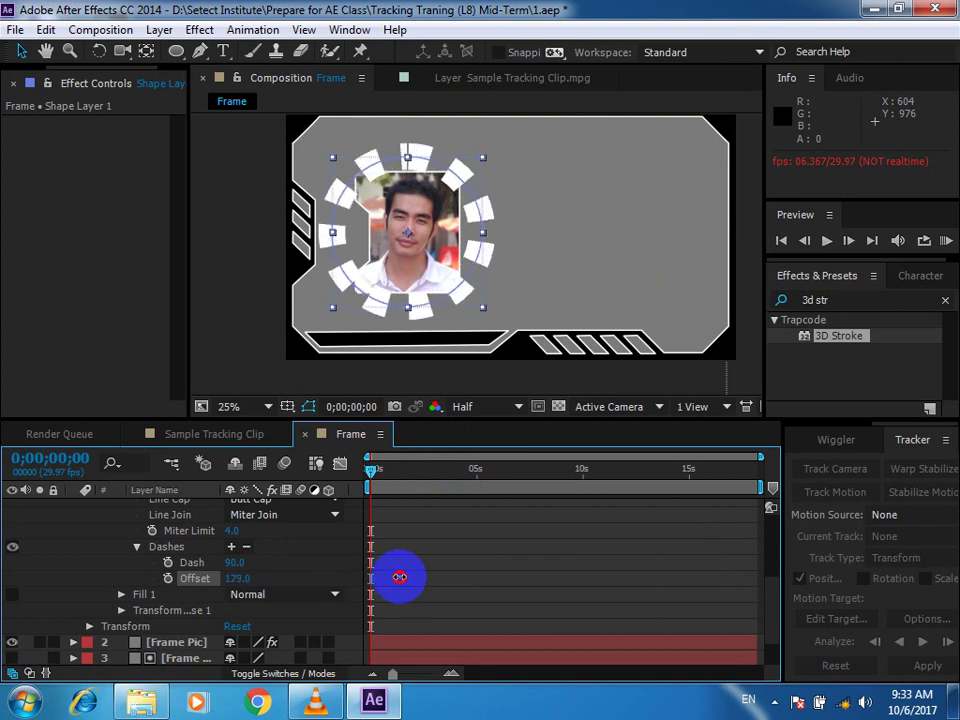
{"action": "key", "text": "ctrl+z"}
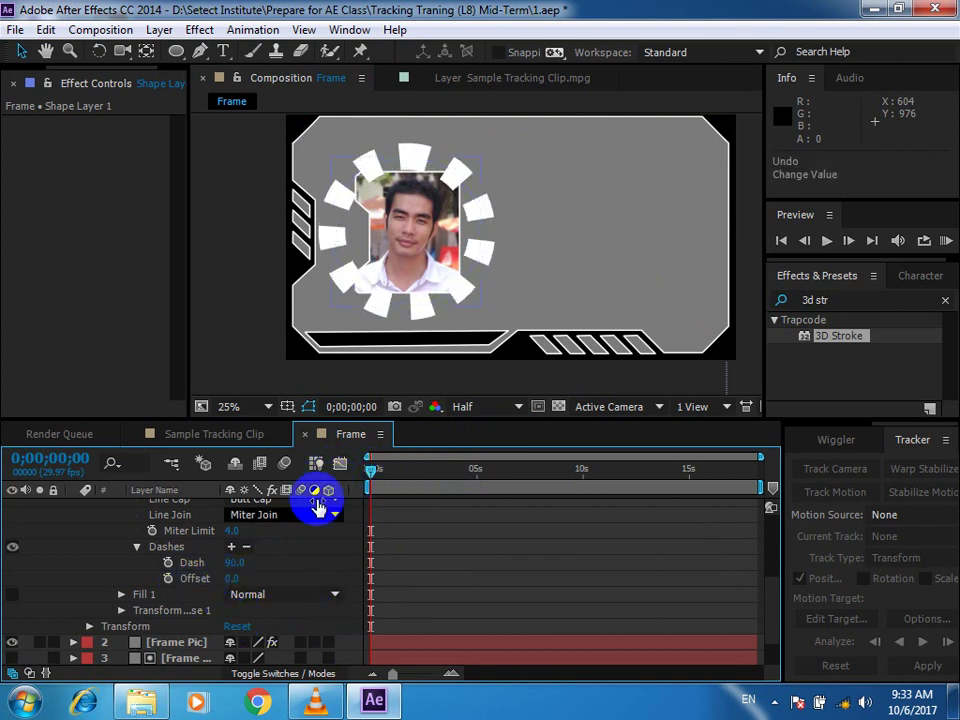
Drive the dash Offset with the expression time*120 and preview the spinning ring.
{"action": "left_click", "coordinate": [222, 610]}
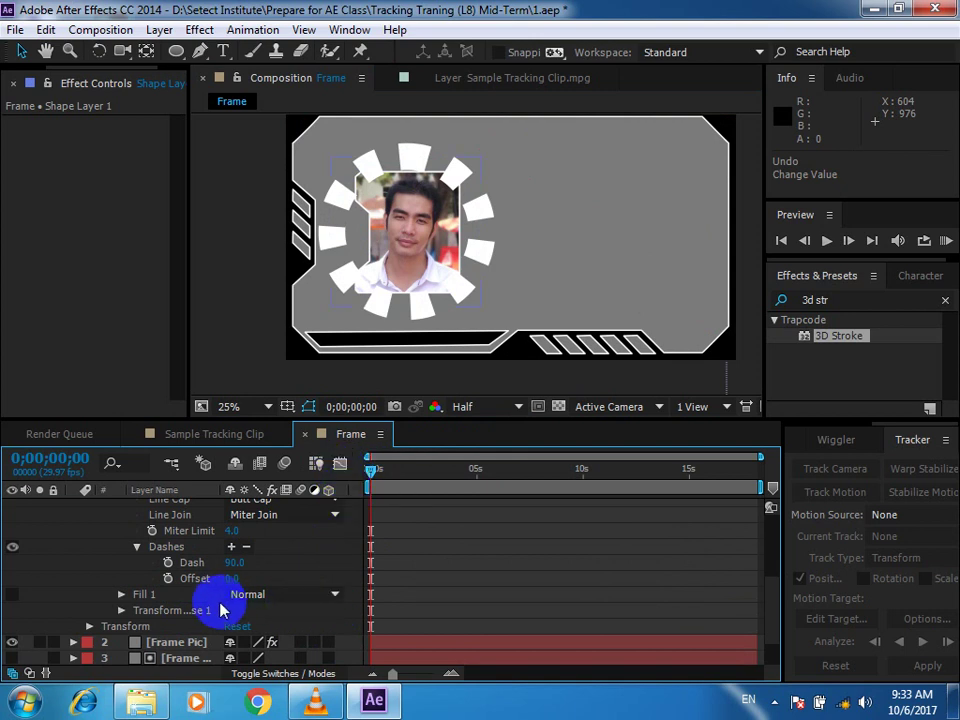
{"action": "left_click", "coordinate": [168, 578], "text": "alt"}
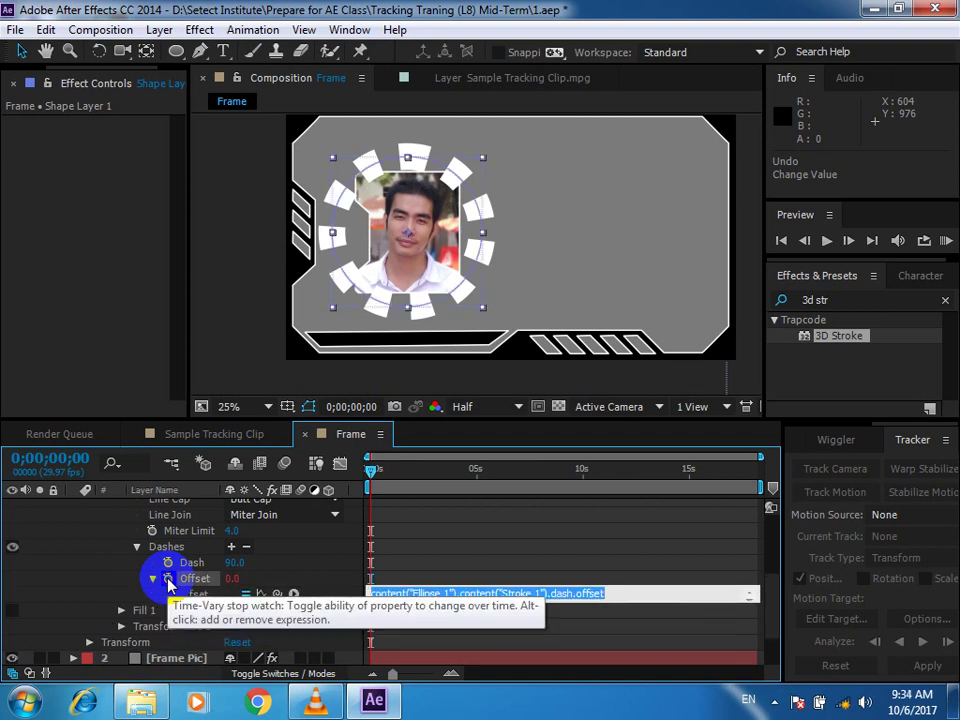
{"action": "type", "text": "time*120"}
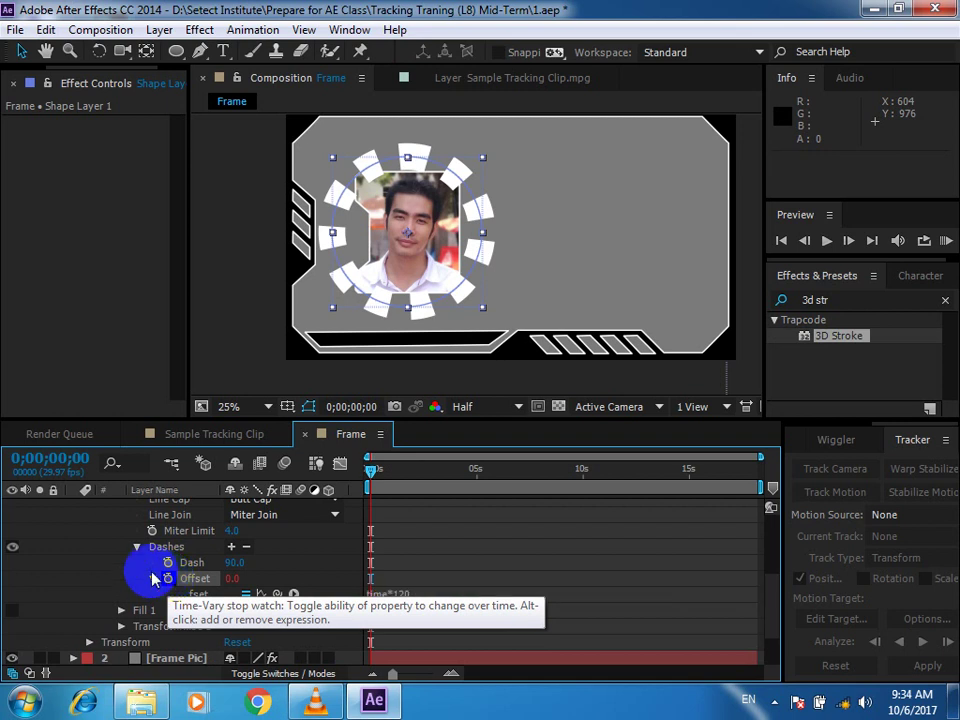
{"action": "left_click", "coordinate": [452, 568]}
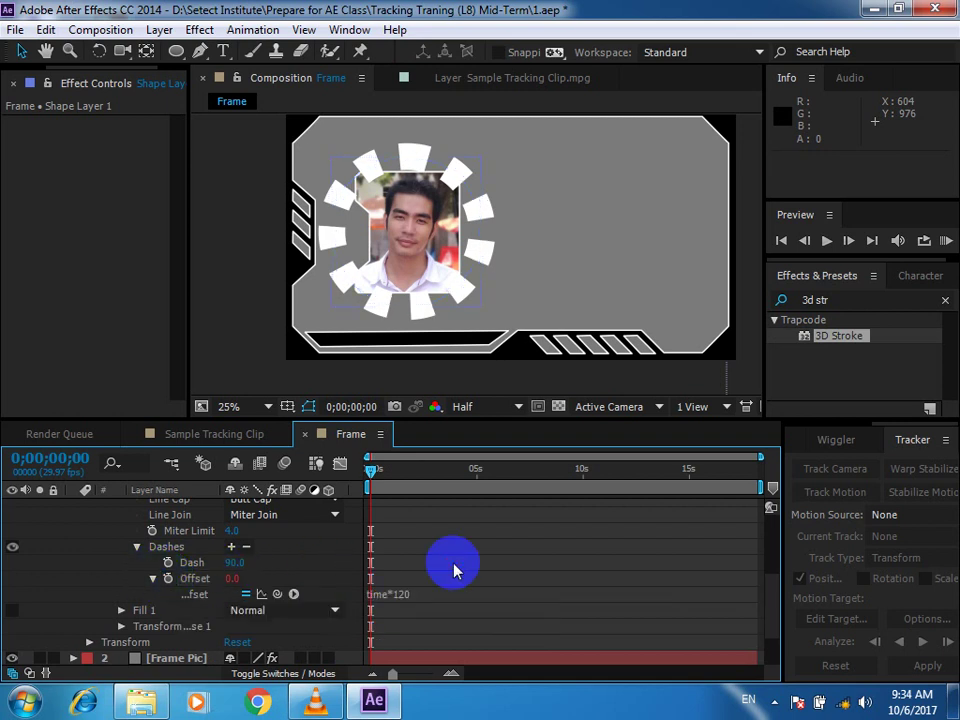
{"action": "key", "text": "space"}
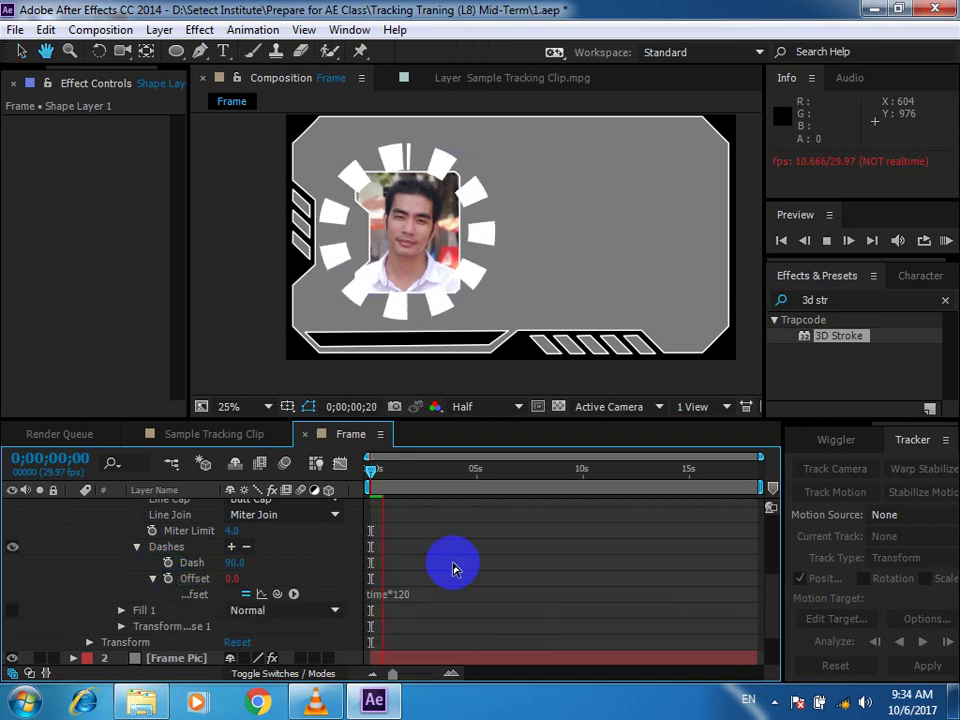
{"action": "key", "text": "space"}
Set the ring's stroke opacity to 70%.
{"action": "scroll", "coordinate": [311, 596], "scroll_direction": "up", "scroll_amount": 2}
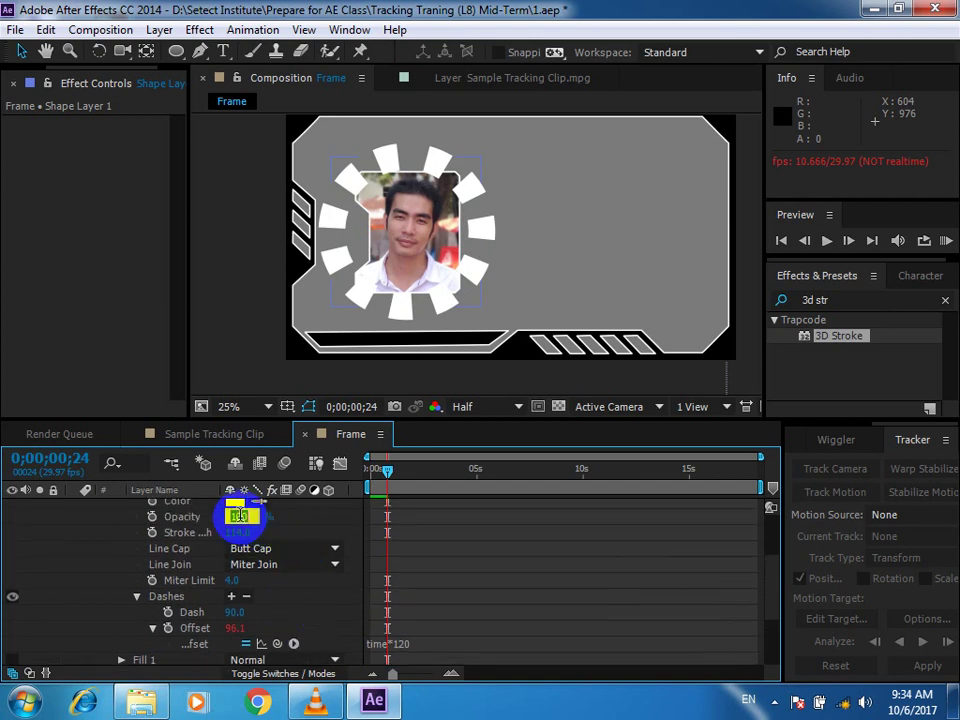
{"action": "left_click", "coordinate": [519, 549]}
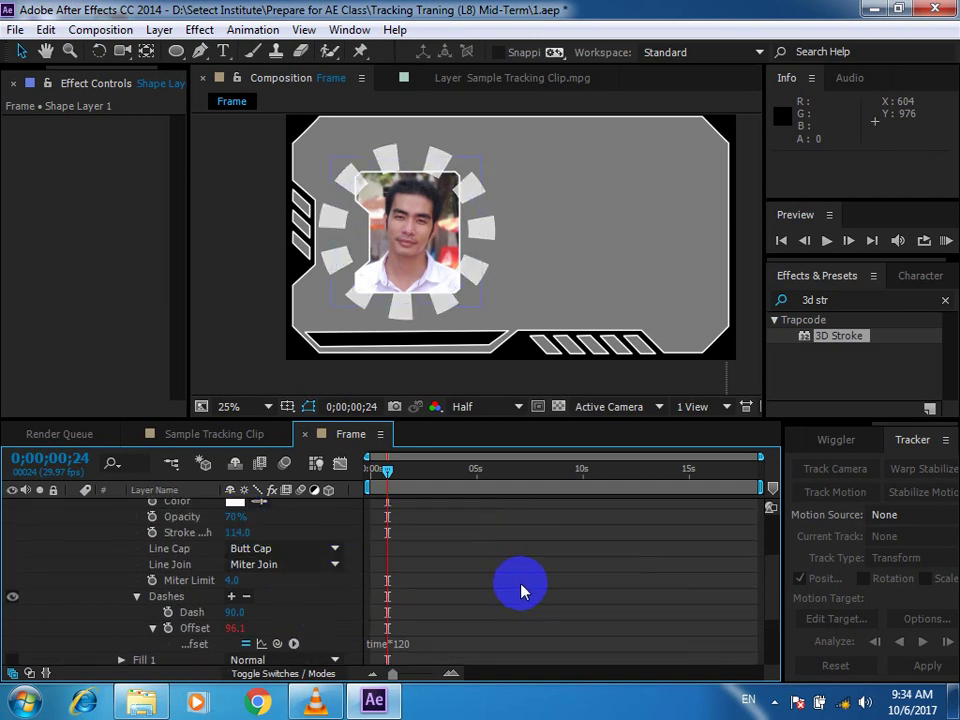
{"action": "scroll", "coordinate": [484, 578], "scroll_direction": "up", "scroll_amount": 4}
Move Shape Layer 1 to just below the jpg photo layer, fourth in the stack.
{"action": "left_click", "coordinate": [73, 506]}
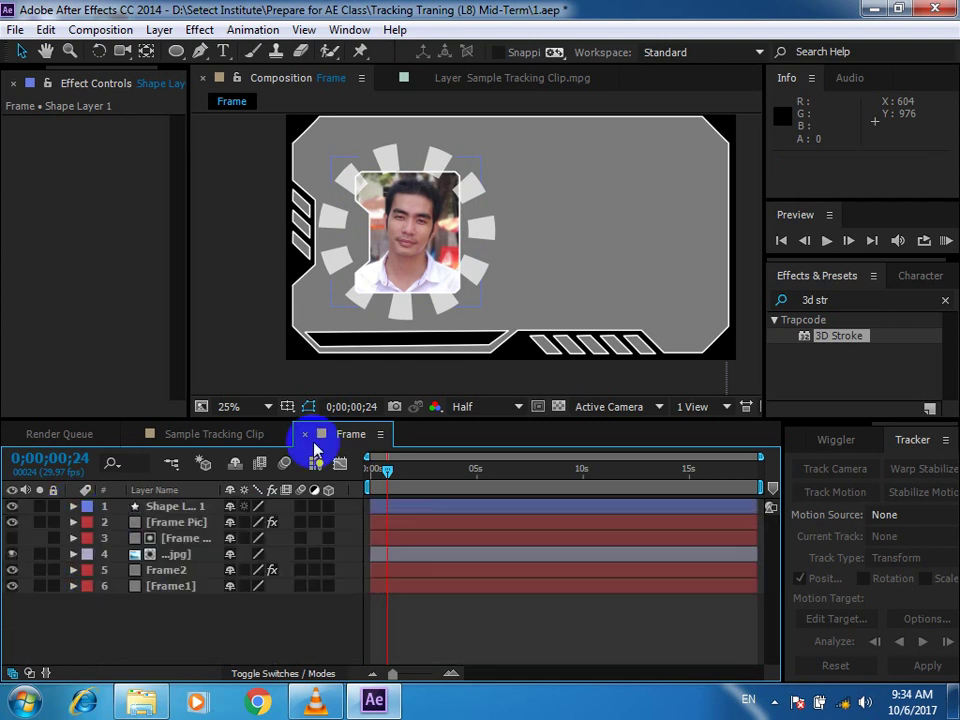
{"action": "left_click", "coordinate": [420, 515]}
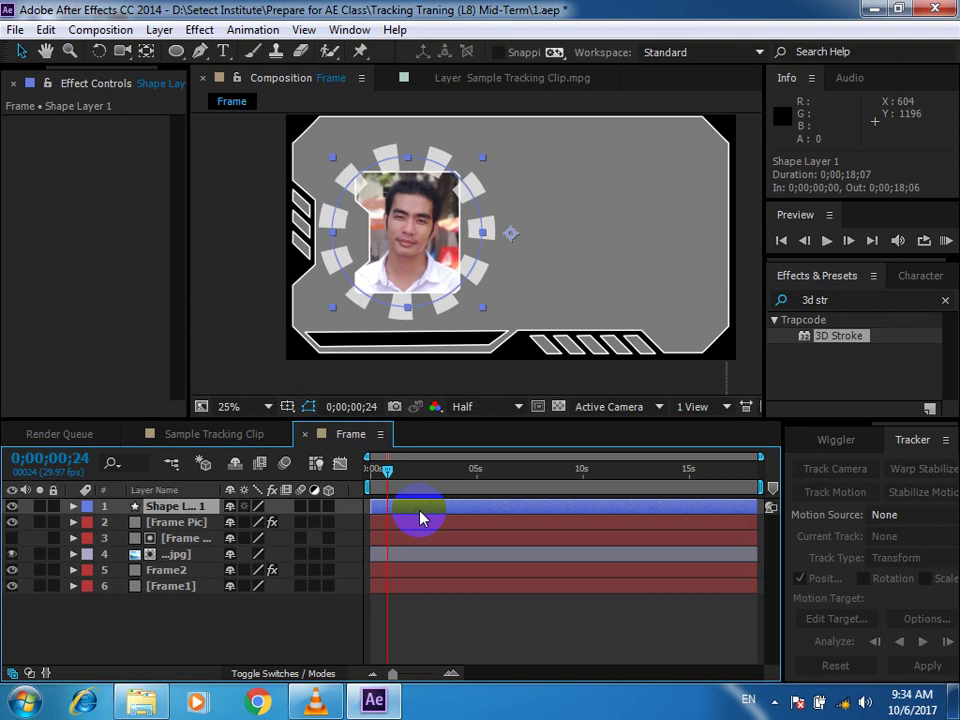
{"action": "key", "text": "ctrl+bracketleft"}
{"action": "key", "text": "ctrl+bracketleft"}
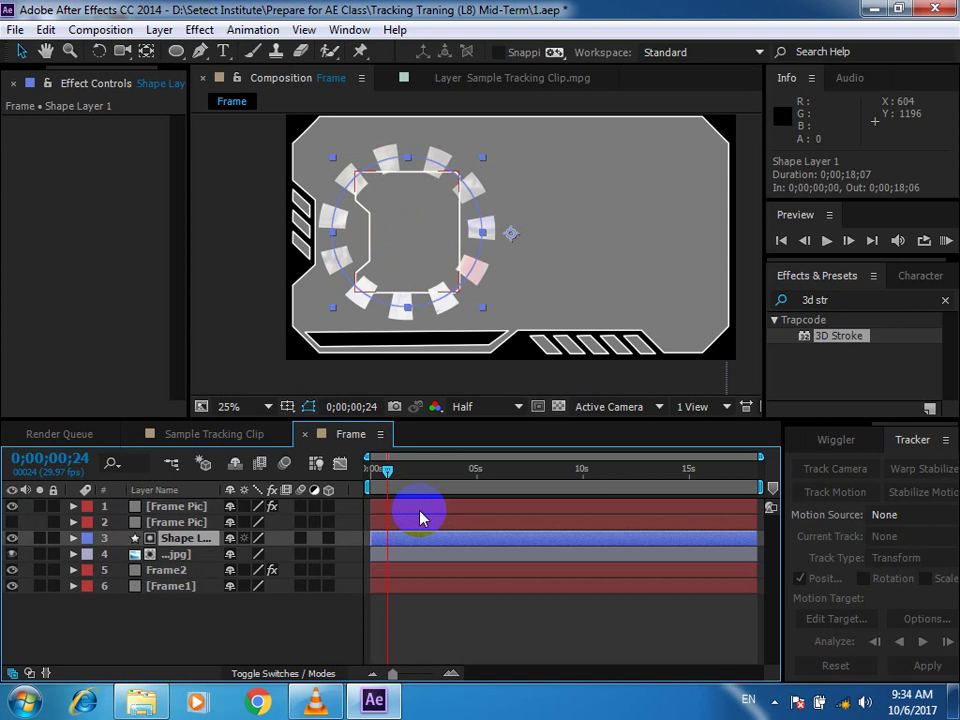
{"action": "key", "text": "ctrl+bracketright"}
{"action": "key", "text": "ctrl+bracketright"}
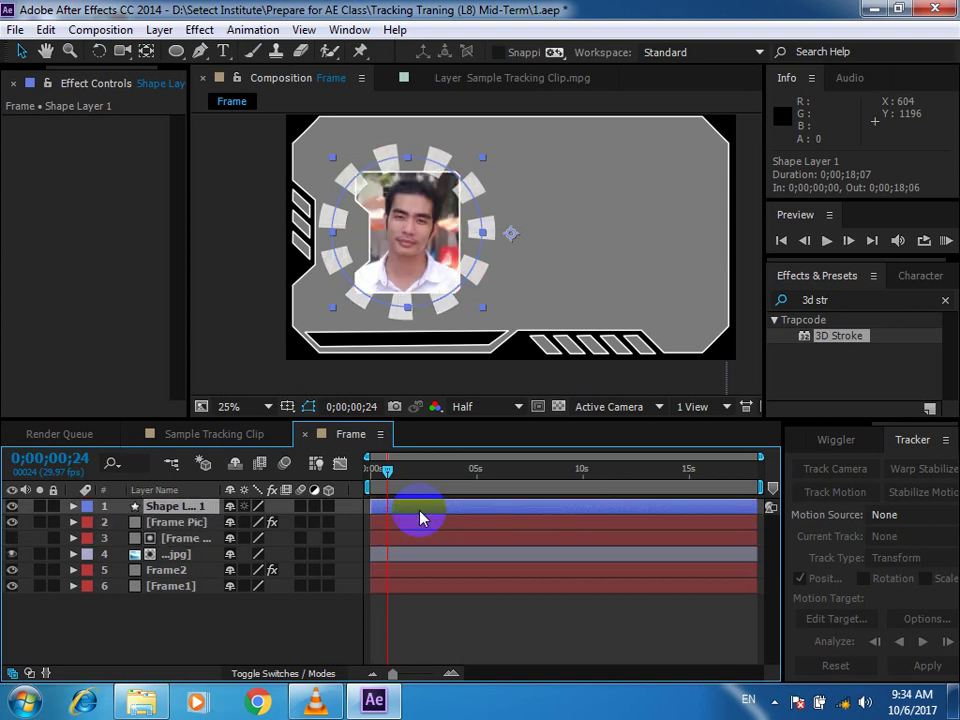
{"action": "left_click_drag", "start_coordinate": [165, 506], "coordinate": [180, 567]}
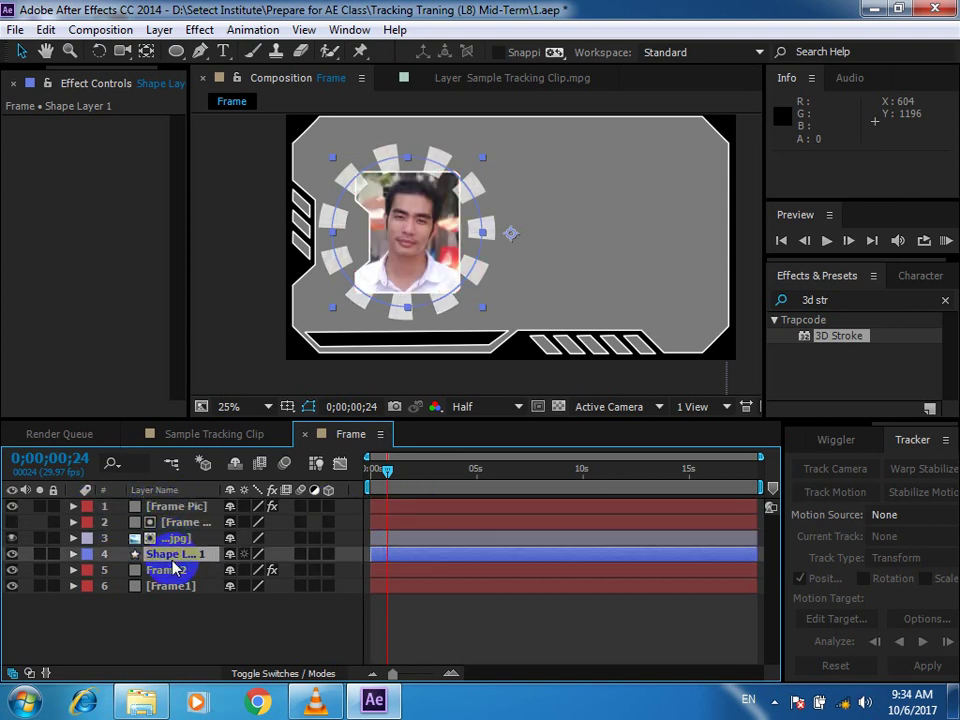
{"action": "left_click", "coordinate": [508, 622]}
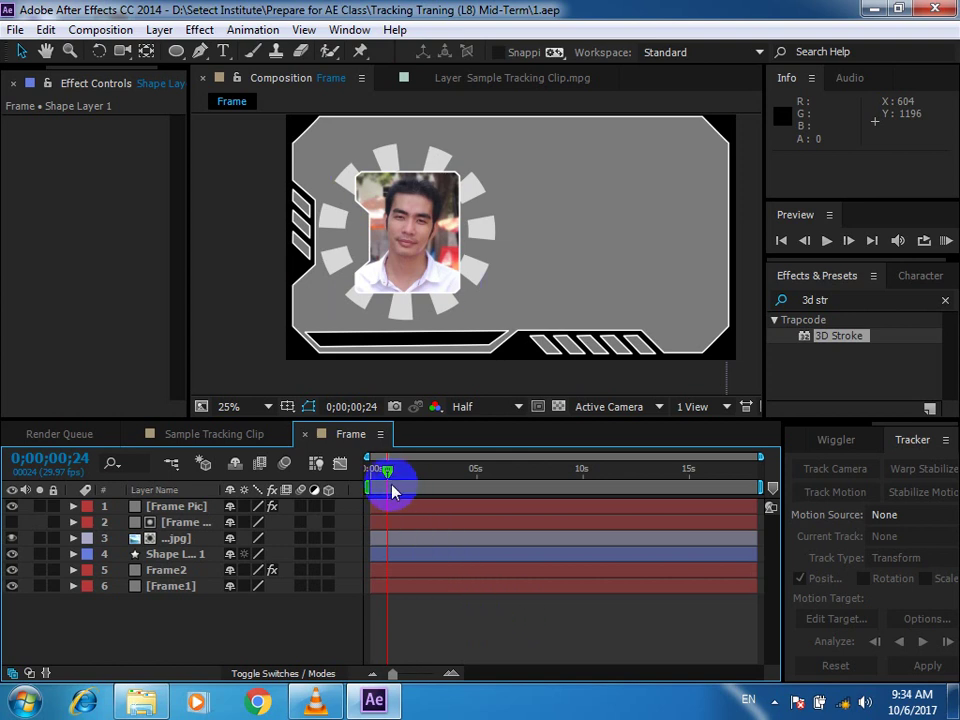
Scale the dashed ring to 88% and shift it slightly to centre it on the photo.
{"action": "mouse_move", "coordinate": [390, 480]}
{"action": "left_mouse_down"}
{"action": "mouse_move", "coordinate": [467, 484]}
{"action": "mouse_move", "coordinate": [364, 482]}
{"action": "left_mouse_up"}
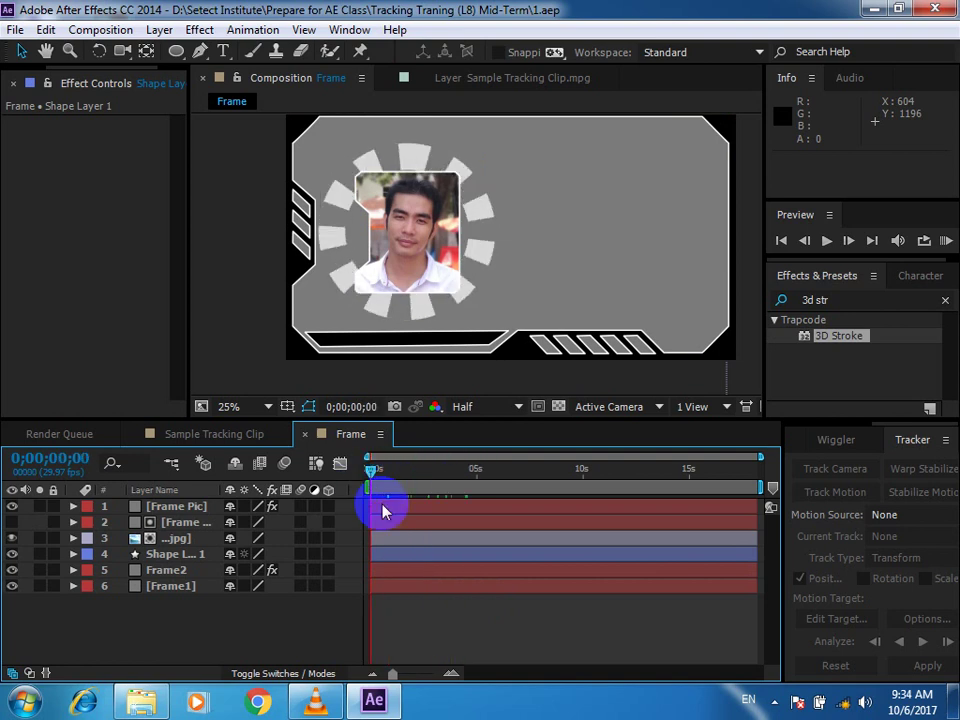
{"action": "left_click", "coordinate": [412, 558]}
{"action": "left_click", "coordinate": [433, 606]}
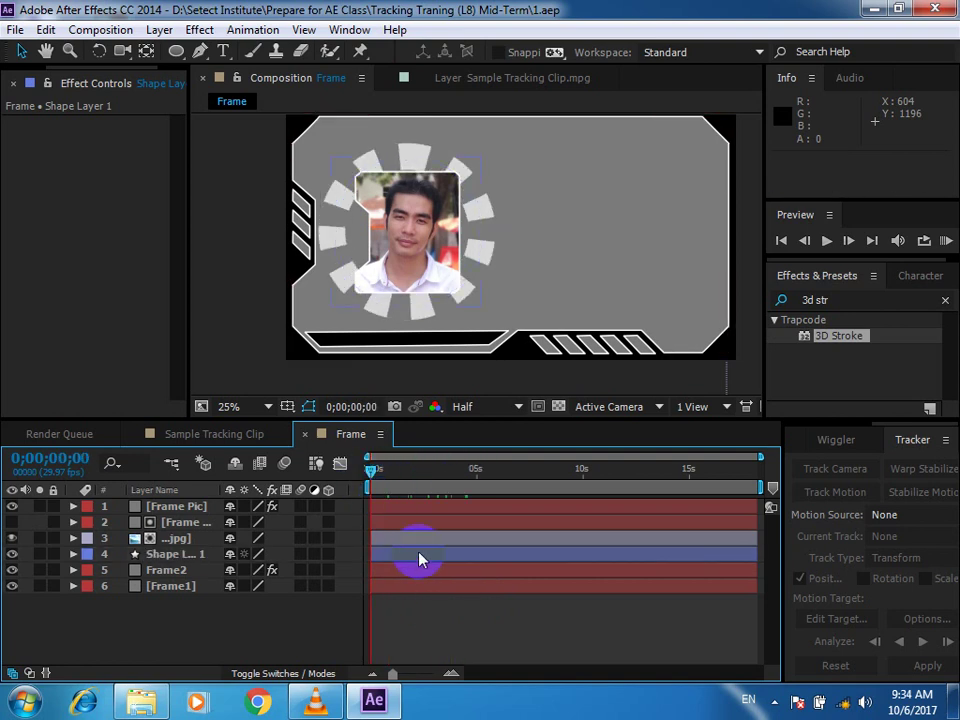
{"action": "left_click", "coordinate": [418, 560]}
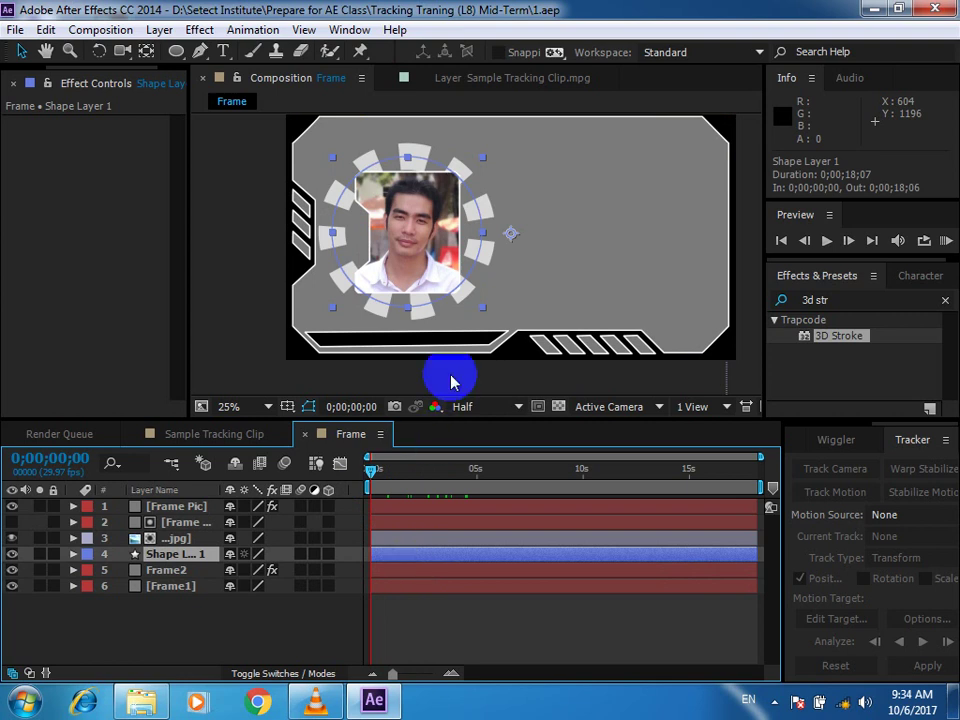
{"action": "left_click_drag", "start_coordinate": [484, 309], "coordinate": [481, 303]}
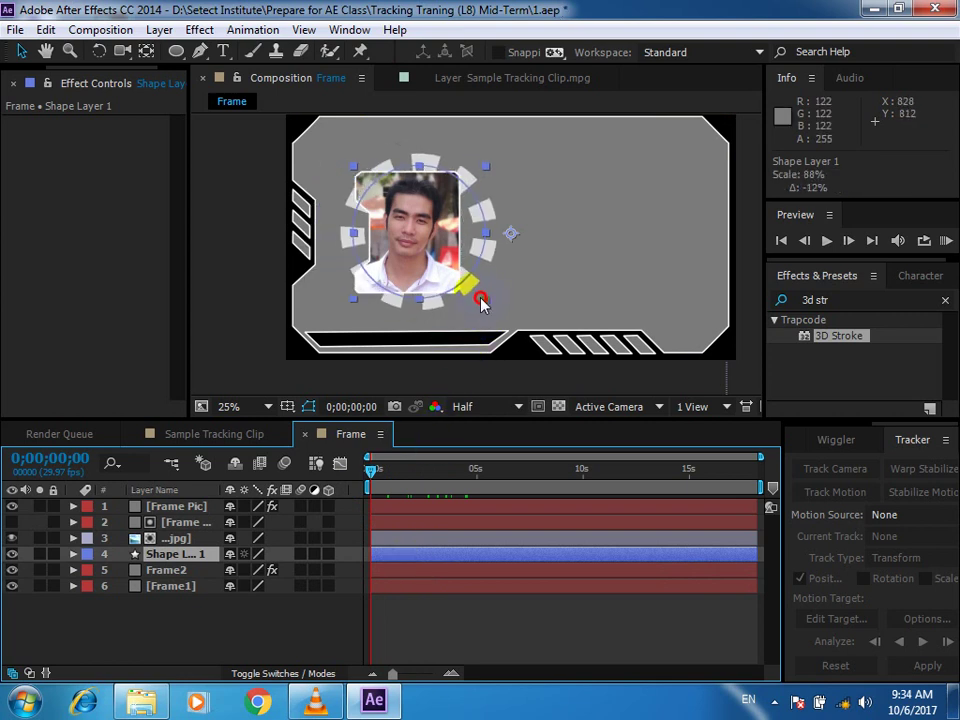
{"action": "left_click_drag", "start_coordinate": [472, 256], "coordinate": [466, 253]}
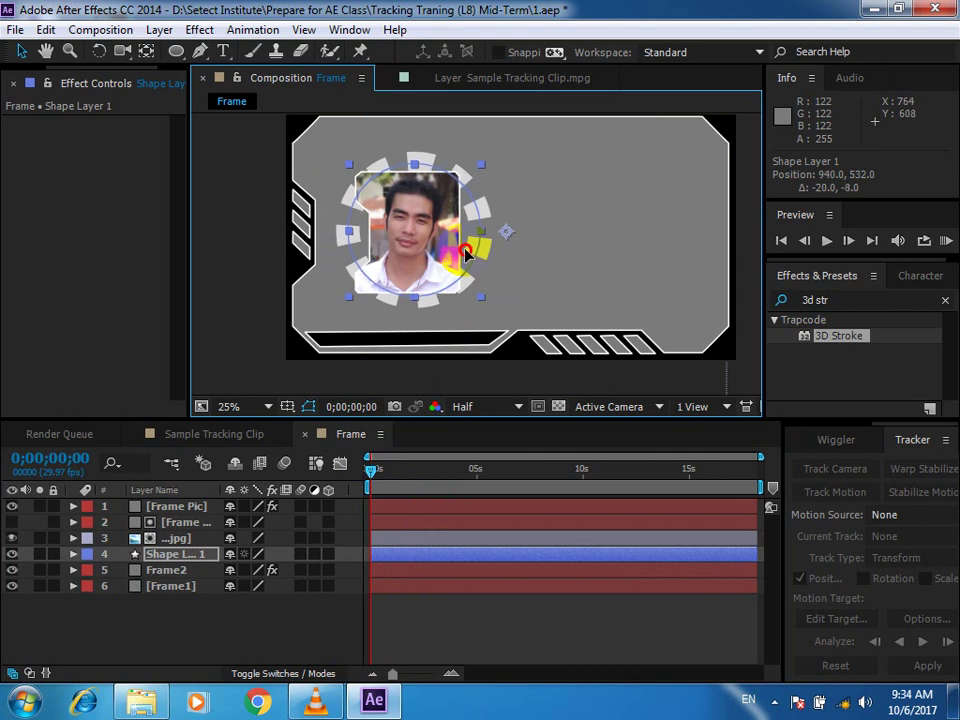
Duplicate the ring layer as Shape Layer 2 and expand its properties.
{"action": "left_click", "coordinate": [432, 540]}
{"action": "left_click", "coordinate": [436, 556]}
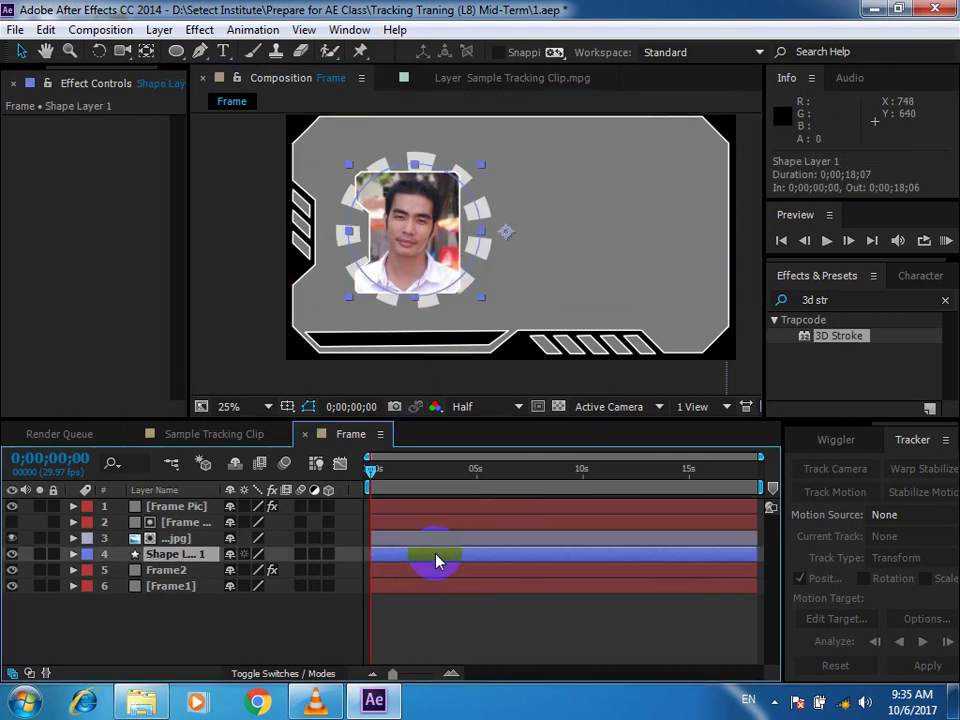
{"action": "key", "text": "ctrl+d"}
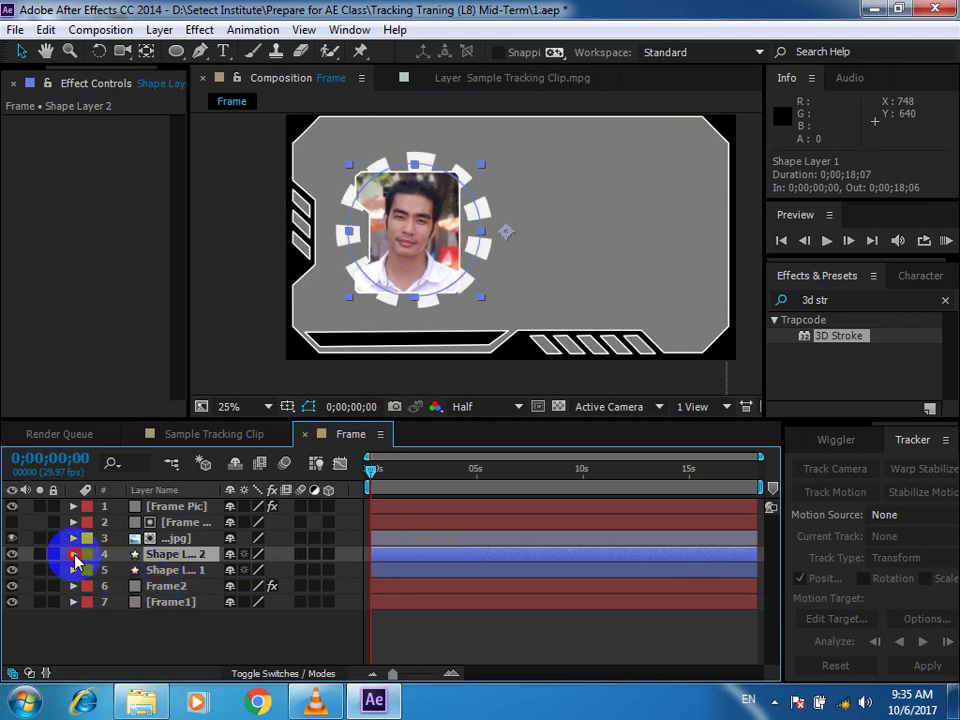
{"action": "left_click", "coordinate": [73, 554]}
Scale up the duplicate ring, then centre both ring layers' anchor points on the photo.
{"action": "key", "text": "s"}
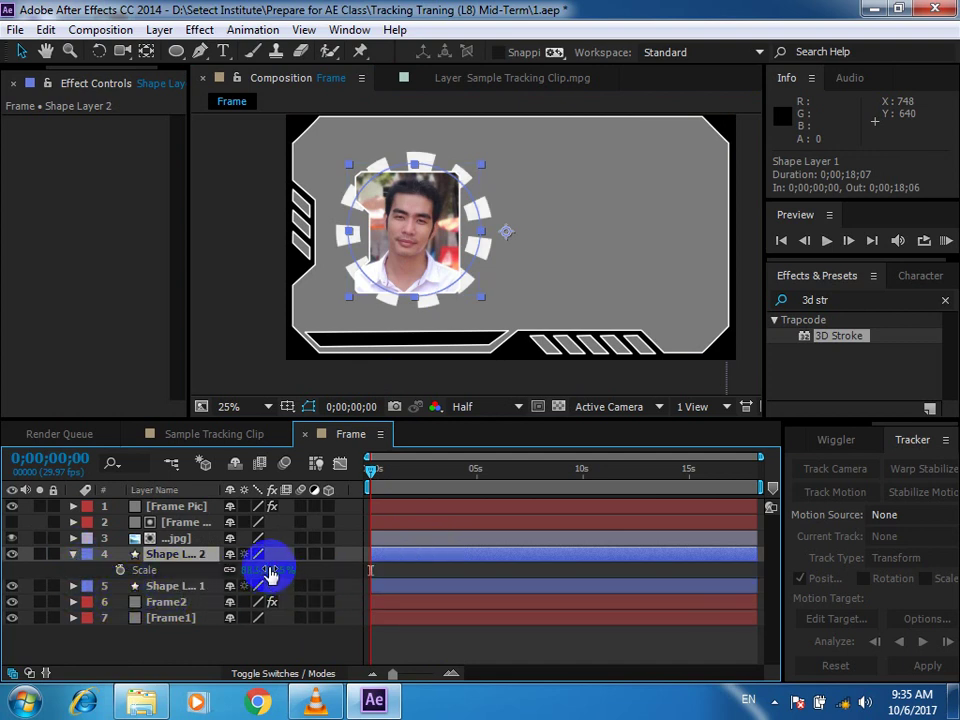
{"action": "left_click_drag", "start_coordinate": [268, 574], "coordinate": [250, 576]}
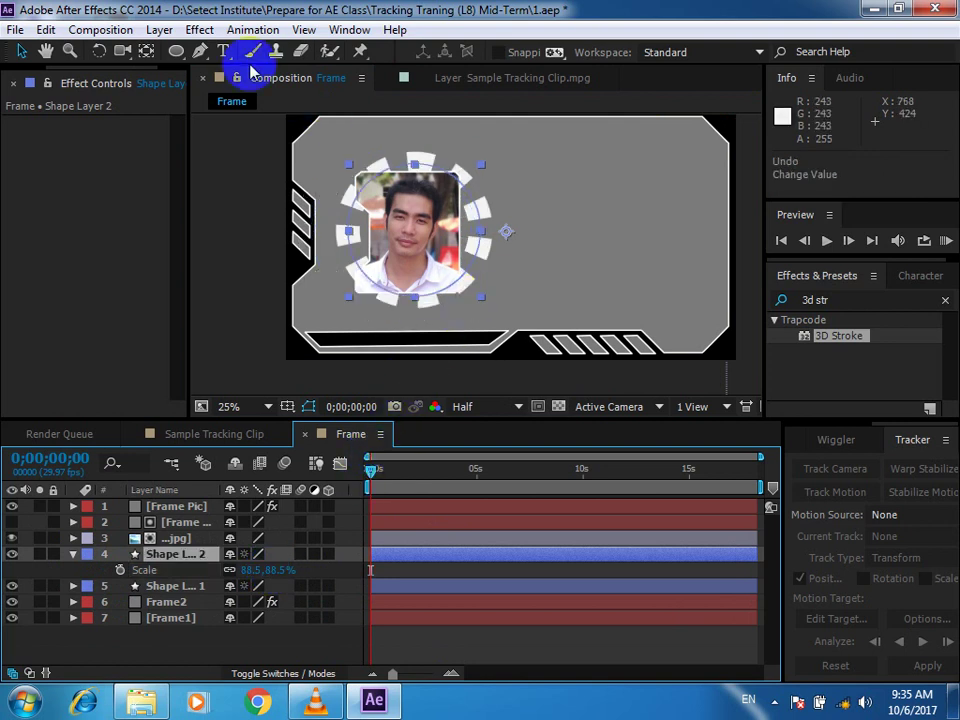
{"action": "left_click", "coordinate": [145, 52]}
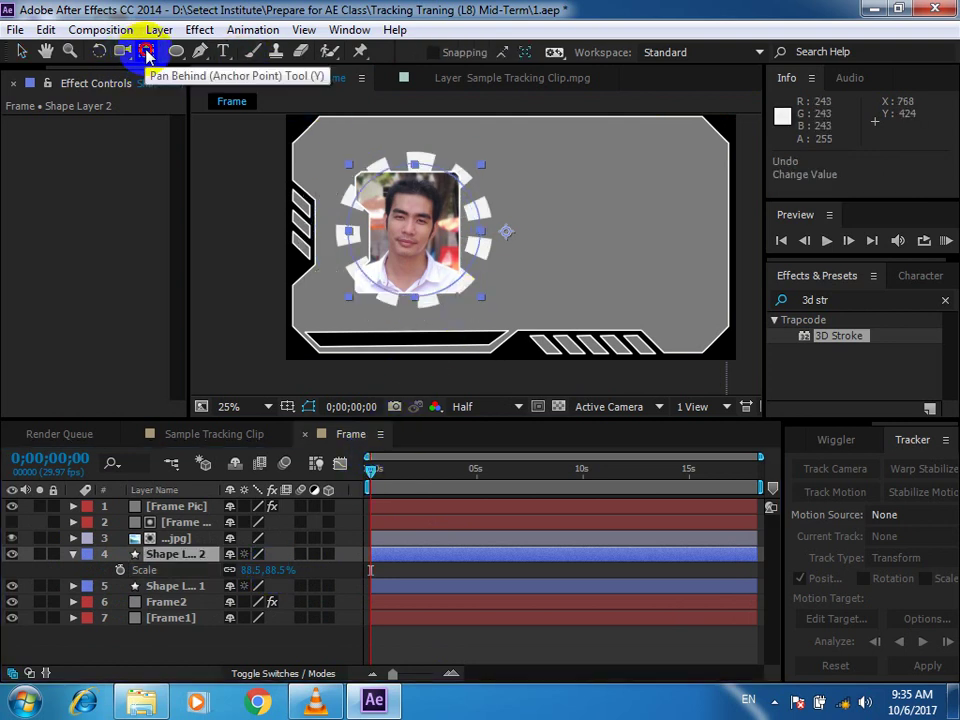
{"action": "left_click_drag", "start_coordinate": [502, 235], "coordinate": [414, 229]}
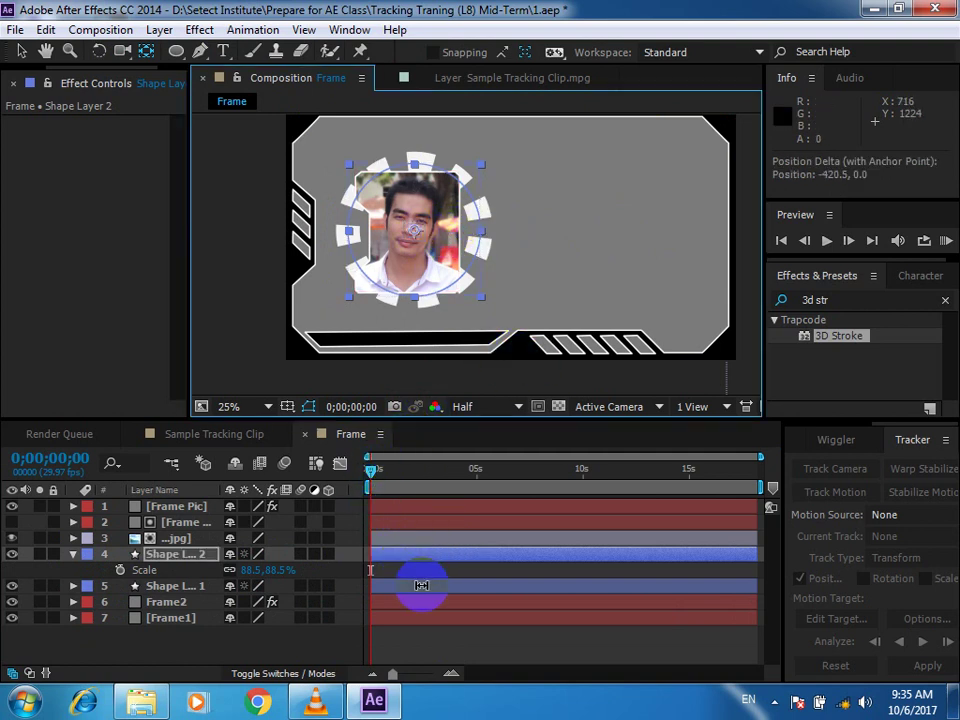
{"action": "left_click", "coordinate": [429, 585]}
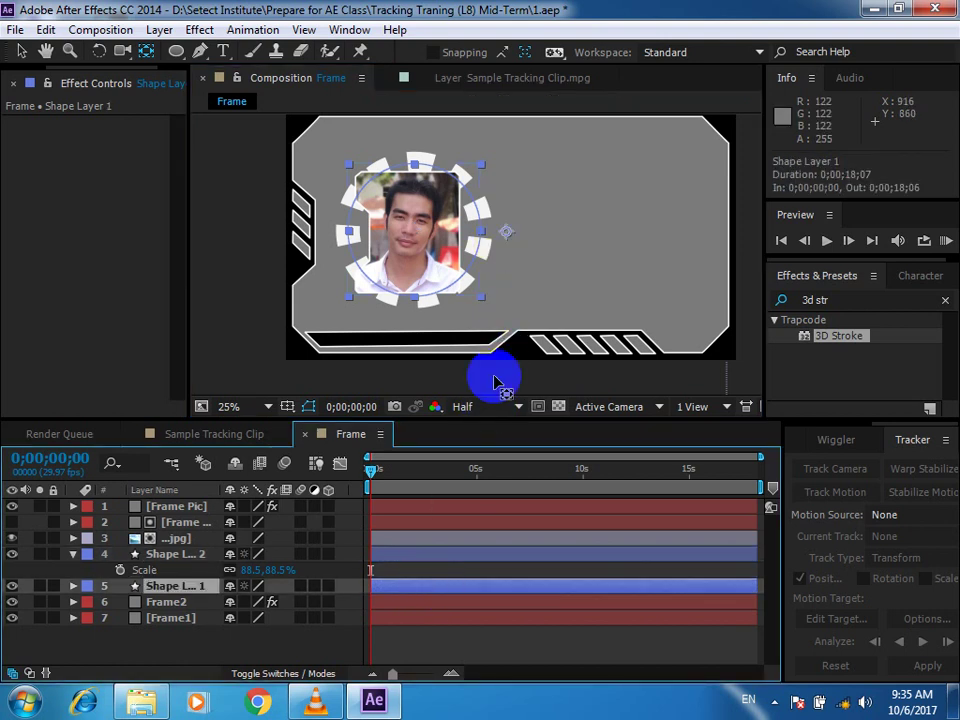
{"action": "left_click_drag", "start_coordinate": [508, 234], "coordinate": [414, 230]}
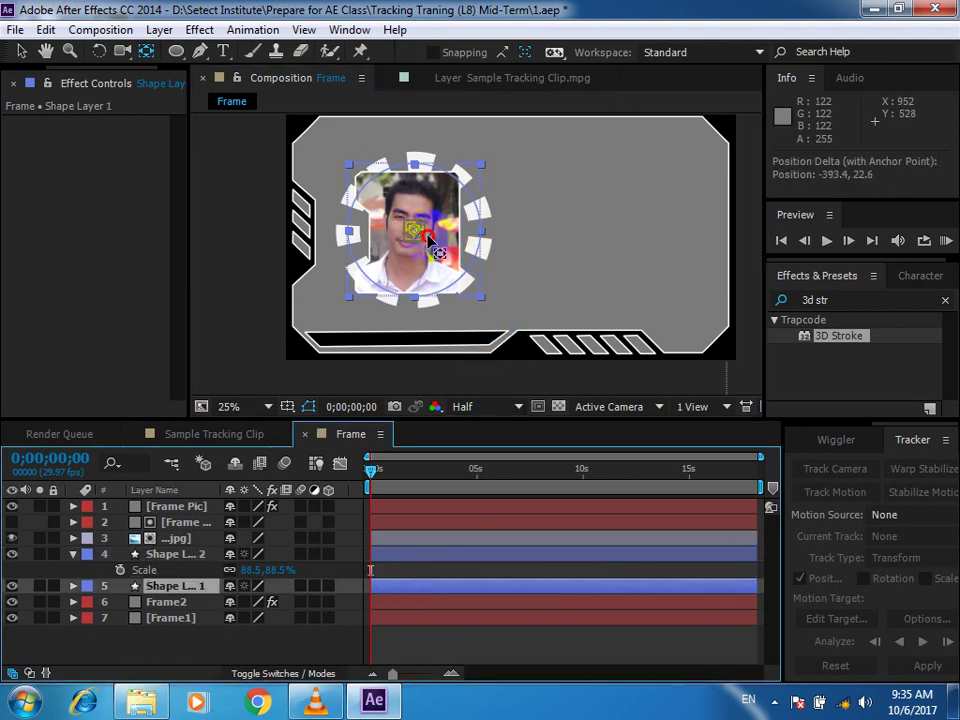
{"action": "left_click", "coordinate": [418, 576]}
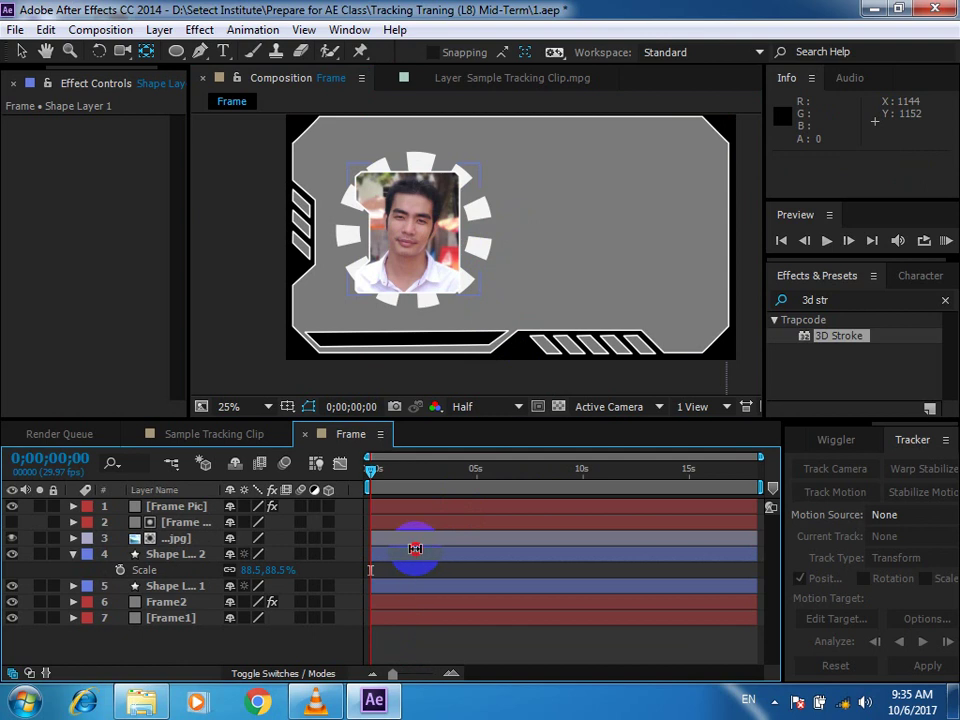
{"action": "left_click", "coordinate": [415, 548]}
Scale the duplicate ring to 142.5% and expand its contents down to the stroke settings.
{"action": "left_click_drag", "start_coordinate": [248, 569], "coordinate": [296, 567]}
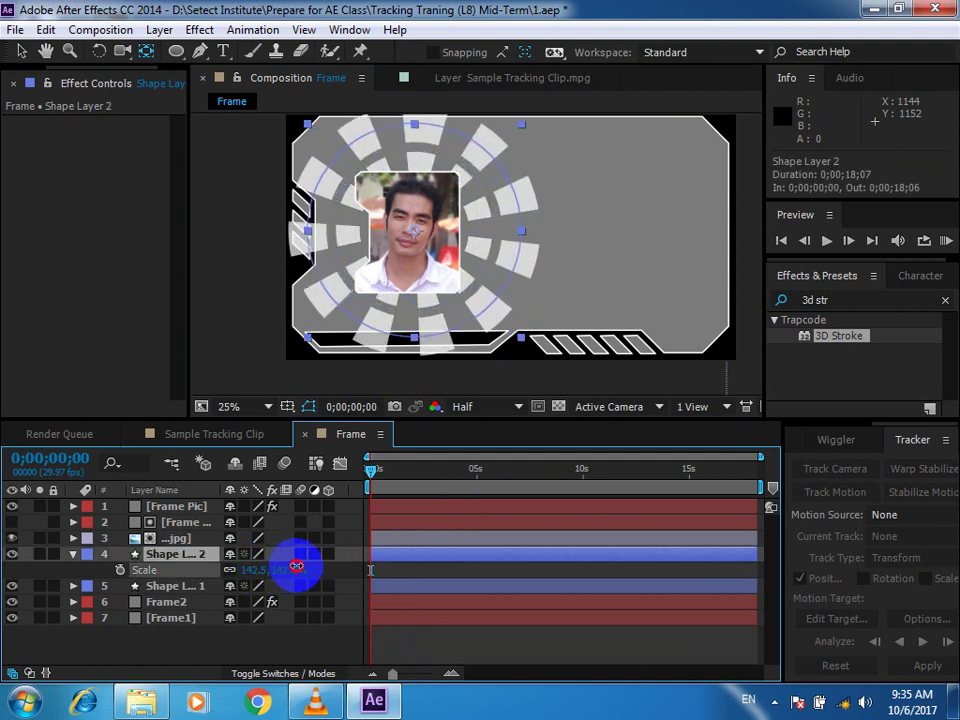
{"action": "left_click", "coordinate": [73, 554]}
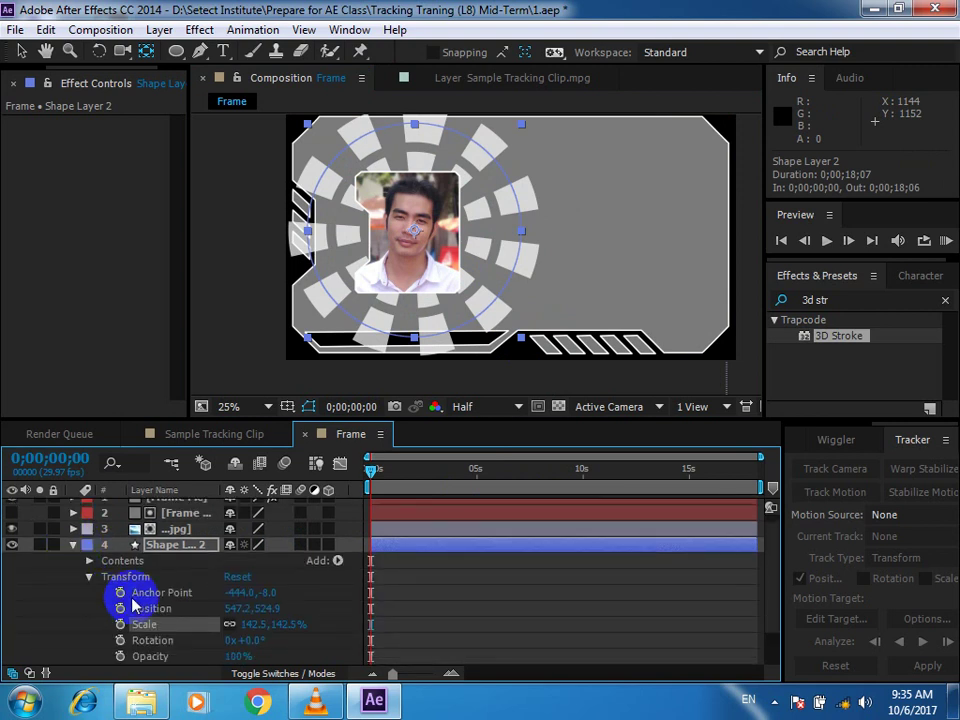
{"action": "scroll", "coordinate": [336, 560], "scroll_direction": "down", "scroll_amount": 2}
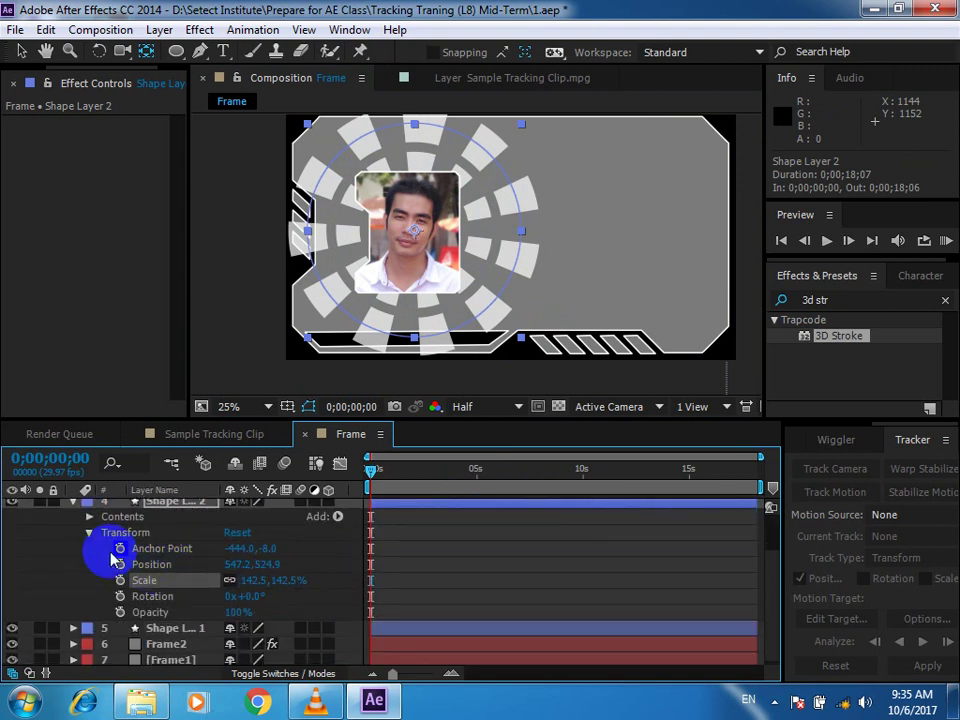
{"action": "left_click", "coordinate": [89, 516]}
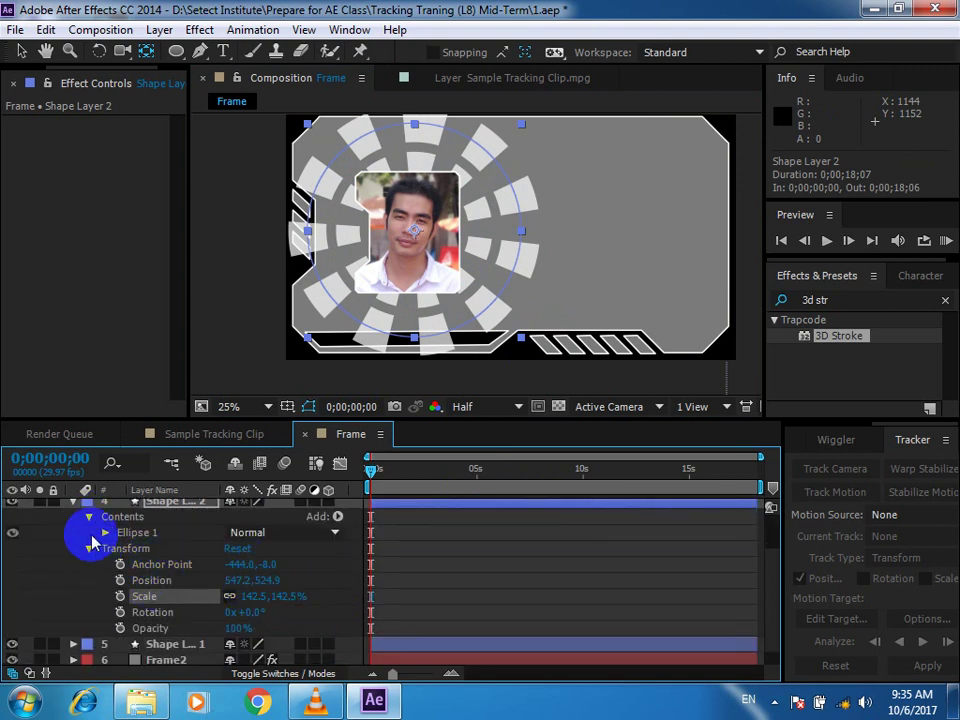
{"action": "left_click", "coordinate": [104, 532]}
{"action": "scroll", "coordinate": [328, 625], "scroll_direction": "down", "scroll_amount": 2}
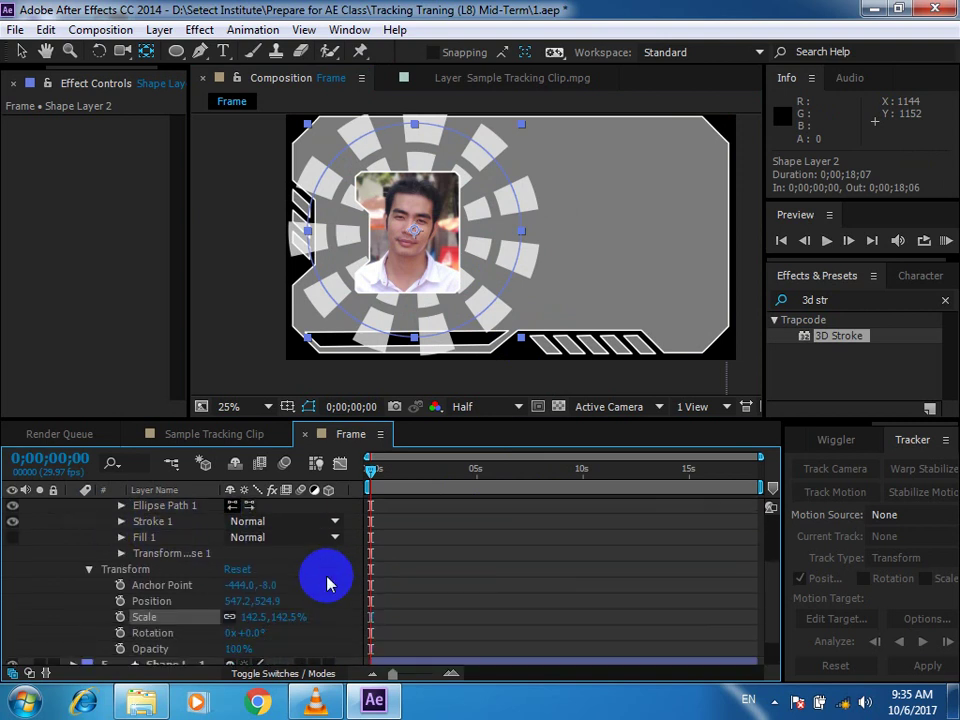
{"action": "left_click", "coordinate": [121, 521]}
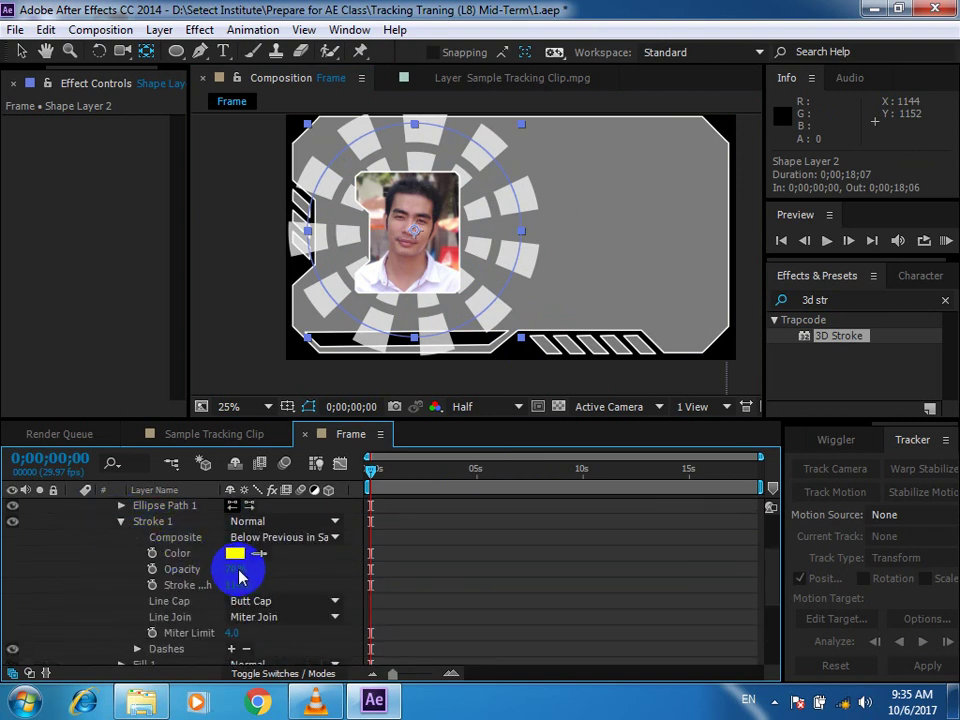
Set the ring stroke's opacity to 80% and width to 51, and reveal its Dashes settings.
{"action": "left_click", "coordinate": [205, 585]}
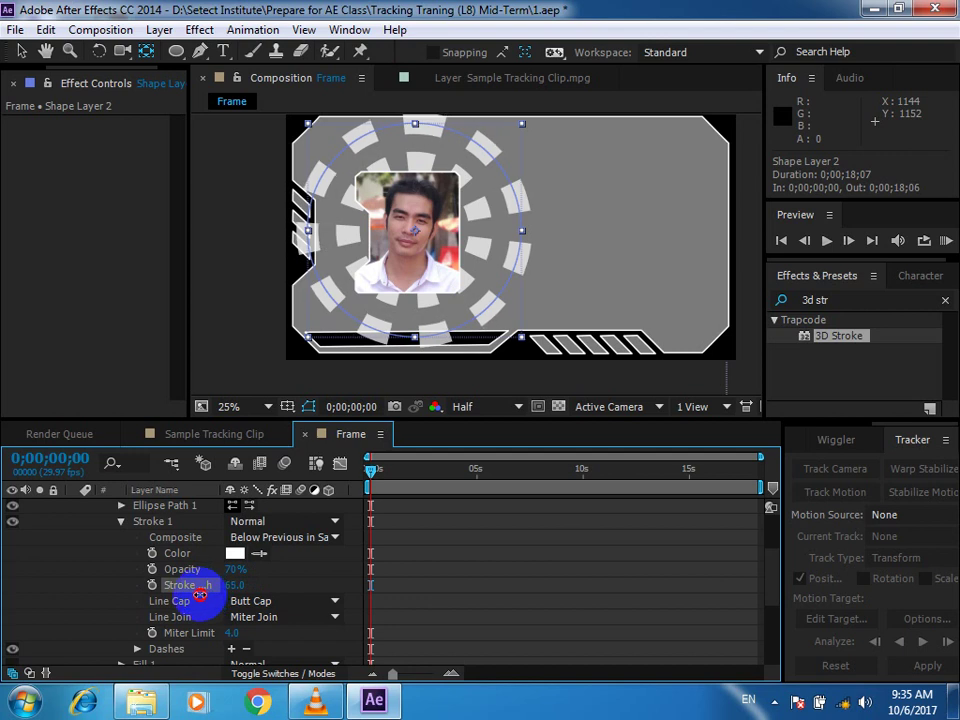
{"action": "key", "text": "ctrl+z"}
{"action": "left_click_drag", "start_coordinate": [238, 574], "coordinate": [239, 574]}
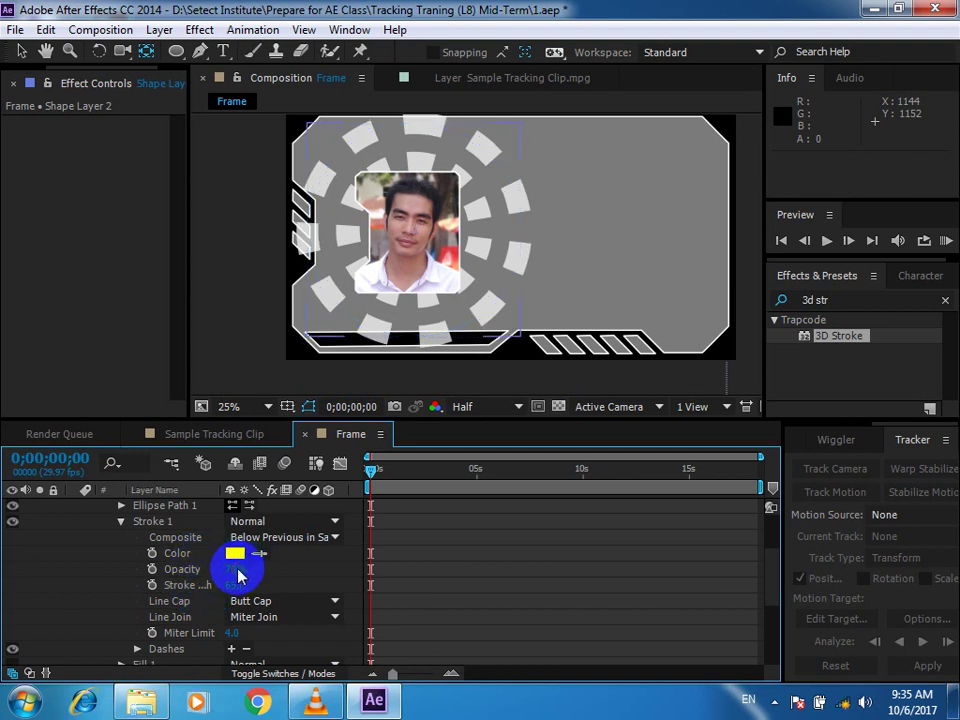
{"action": "type", "text": "80"}
{"action": "key", "text": "Return"}
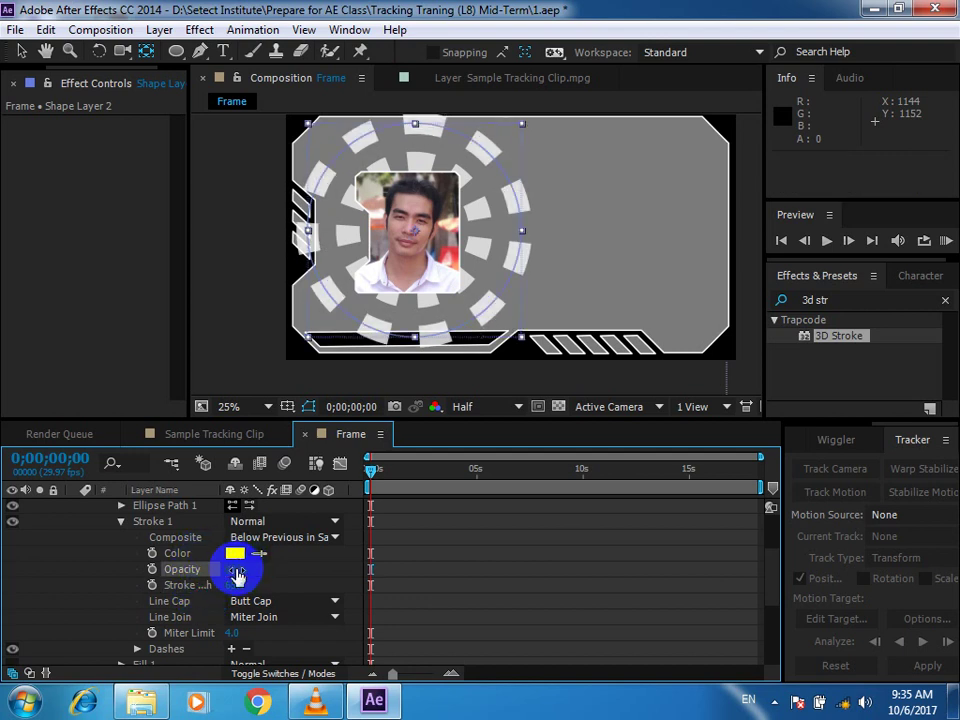
{"action": "scroll", "coordinate": [338, 520], "scroll_direction": "down", "scroll_amount": 3}
{"action": "scroll", "coordinate": [330, 516], "scroll_direction": "down", "scroll_amount": 1}
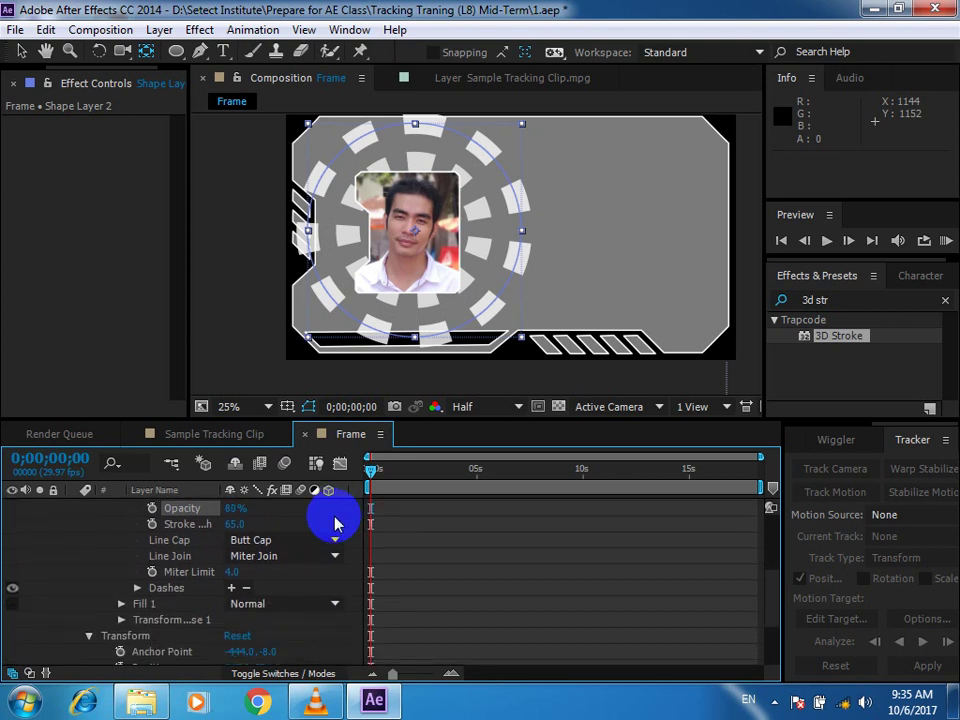
{"action": "left_click", "coordinate": [231, 526]}
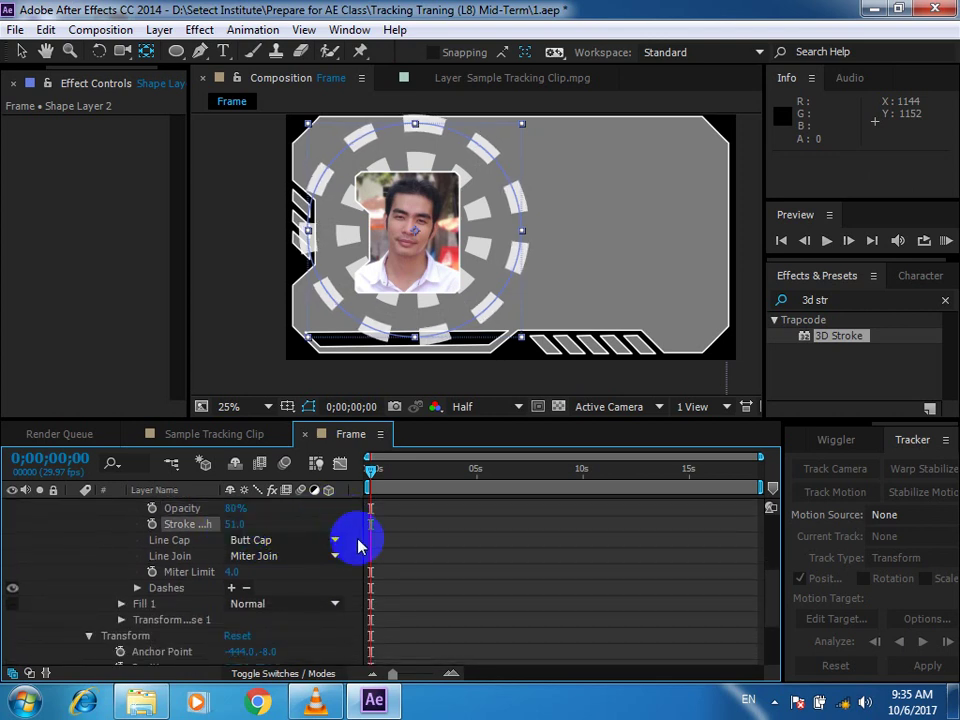
{"action": "scroll", "coordinate": [350, 565], "scroll_direction": "down", "scroll_amount": 2}
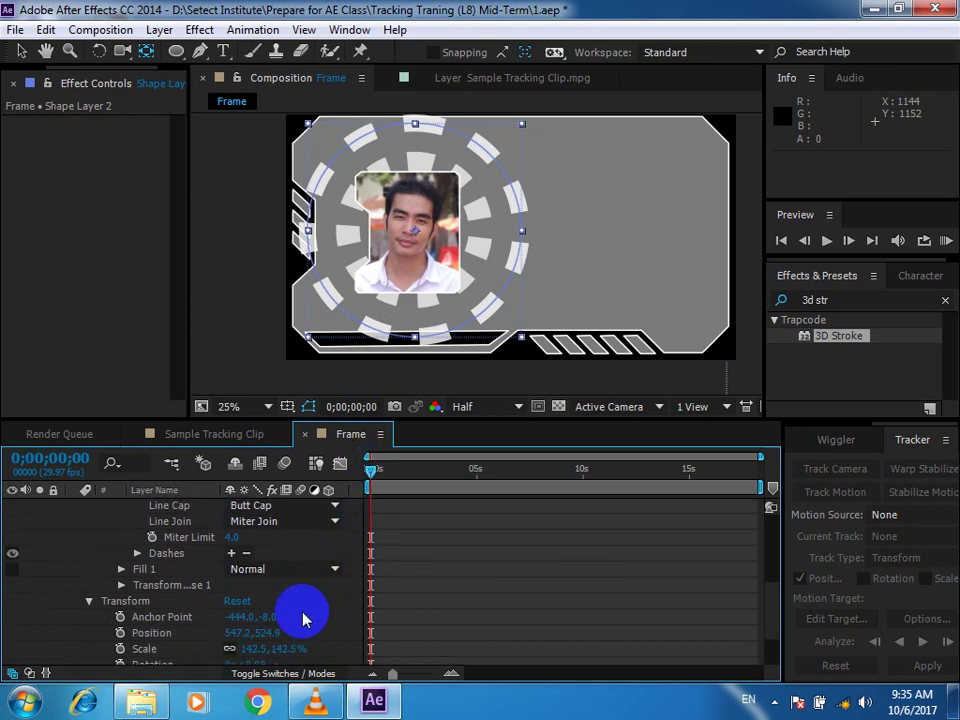
{"action": "left_click", "coordinate": [137, 555]}
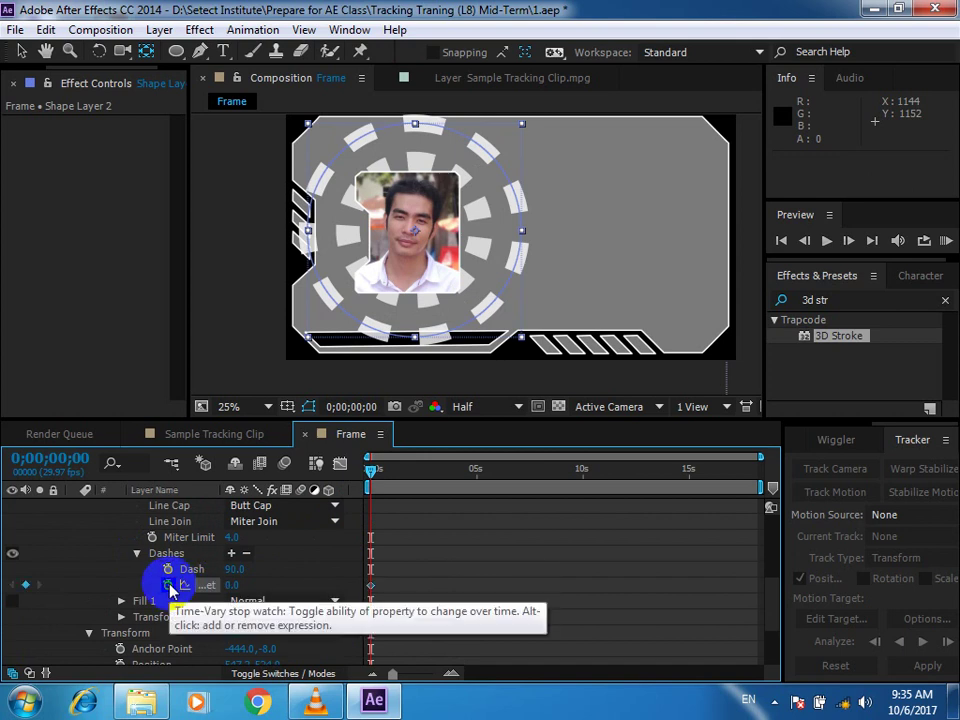
Add a time*-130 expression to the dash Offset and preview the spinning dashes.
{"action": "left_click", "coordinate": [168, 585], "text": "alt"}
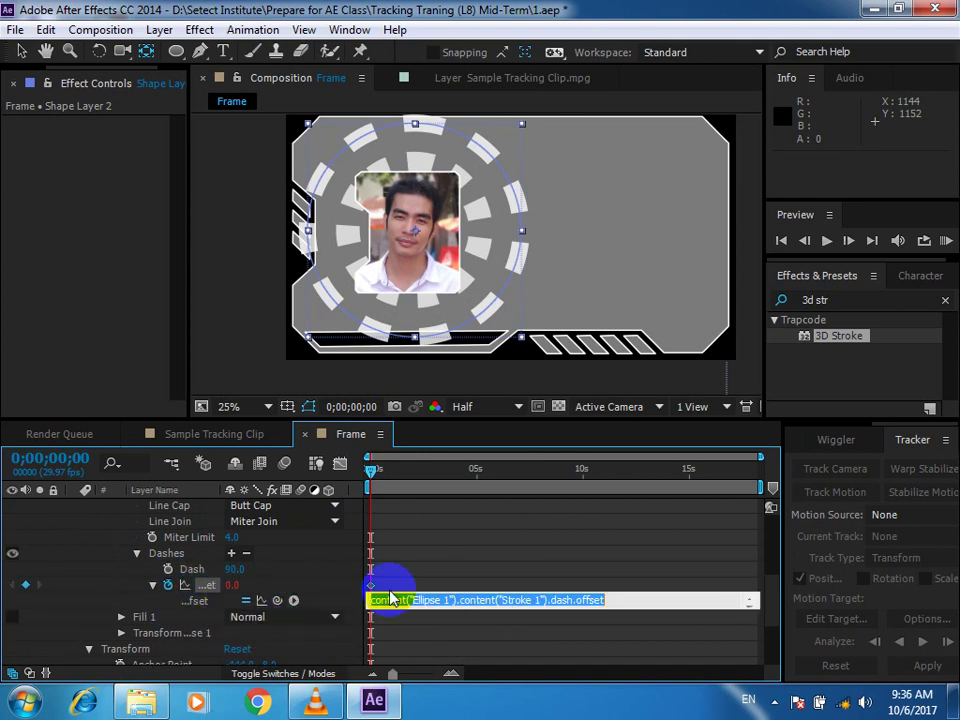
{"action": "type", "text": "time*-130"}
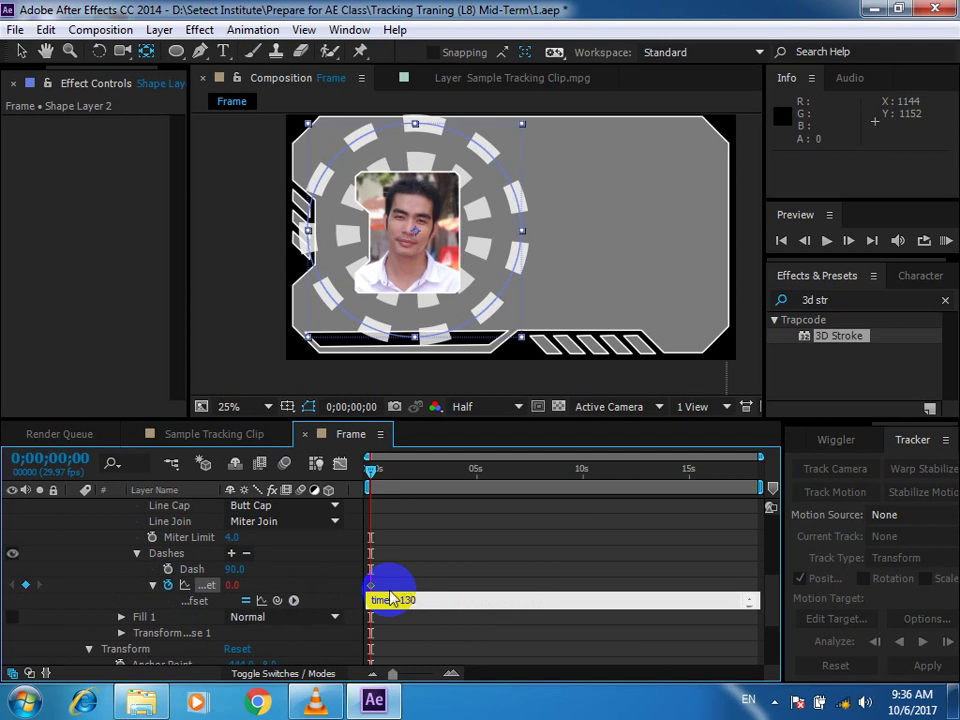
{"action": "key", "text": "KP_Enter"}
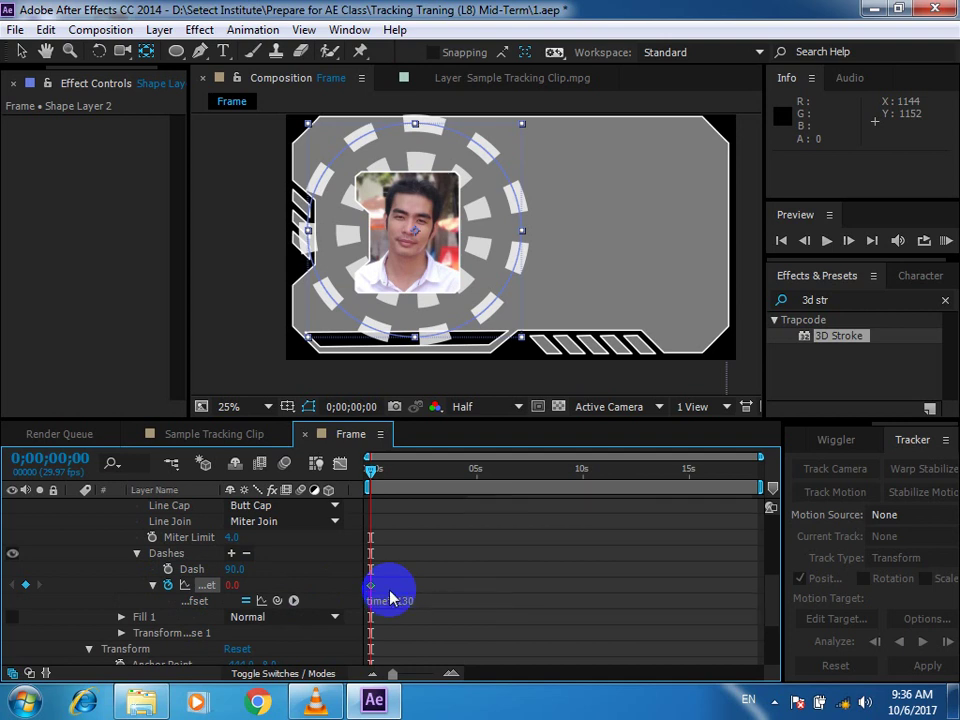
{"action": "key", "text": "space"}
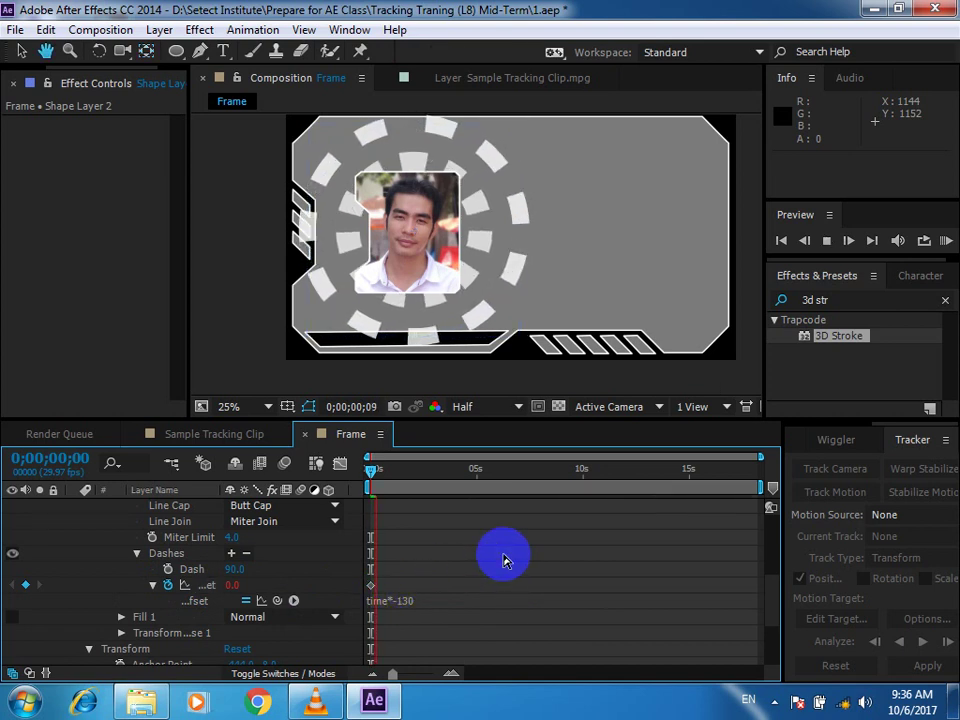
{"action": "mouse_move", "coordinate": [371, 474]}
{"action": "left_mouse_down"}
{"action": "mouse_move", "coordinate": [418, 474]}
{"action": "mouse_move", "coordinate": [384, 480]}
{"action": "left_mouse_up"}
{"action": "left_click", "coordinate": [387, 527]}
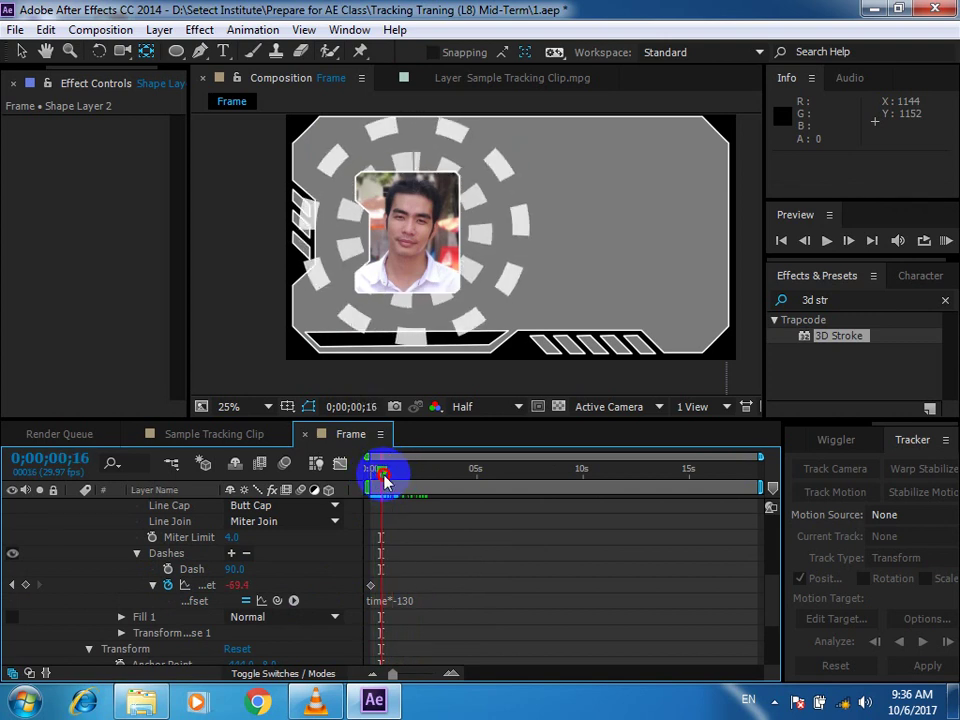
Edit the Offset expression to time*-150 for a faster spin.
{"action": "left_click", "coordinate": [397, 605]}
{"action": "left_click", "coordinate": [404, 602]}
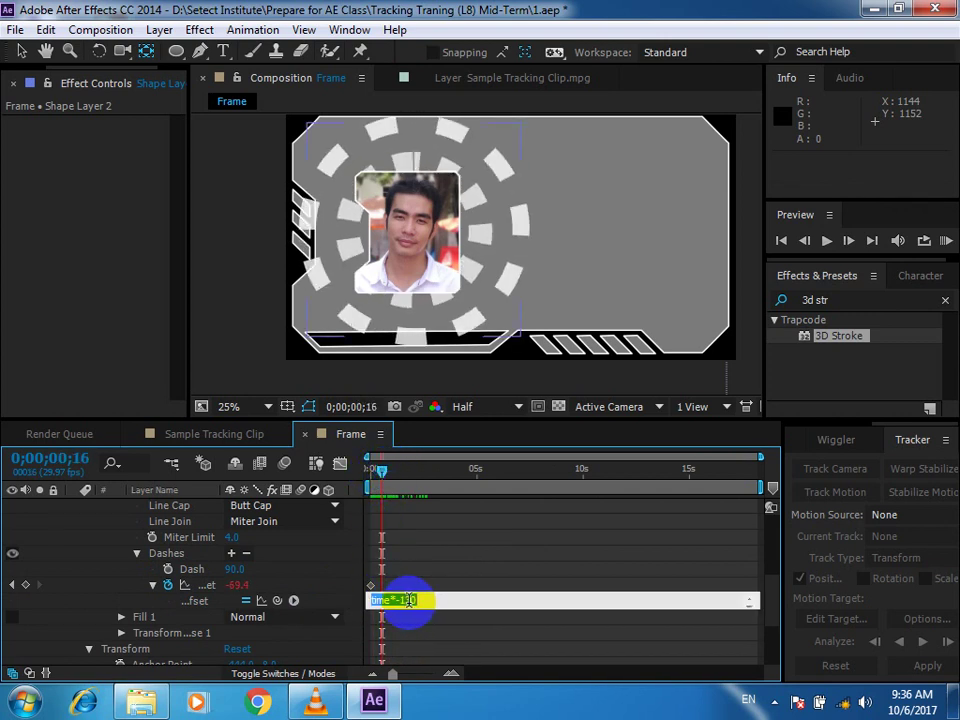
{"action": "left_click", "coordinate": [420, 600]}
{"action": "type", "text": "5"}
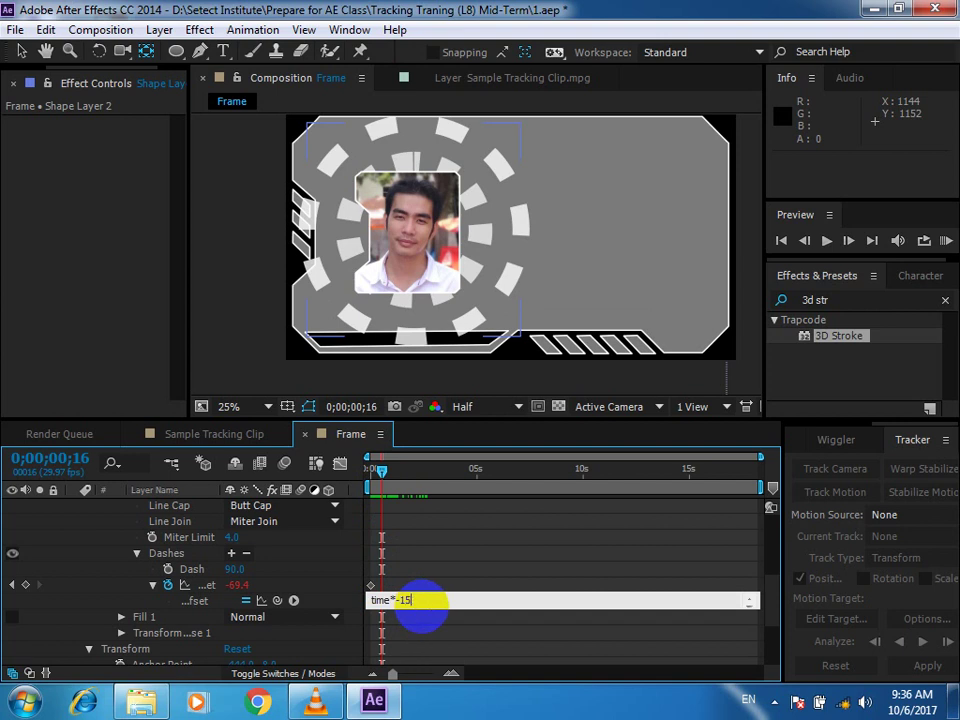
{"action": "left_click", "coordinate": [489, 617]}
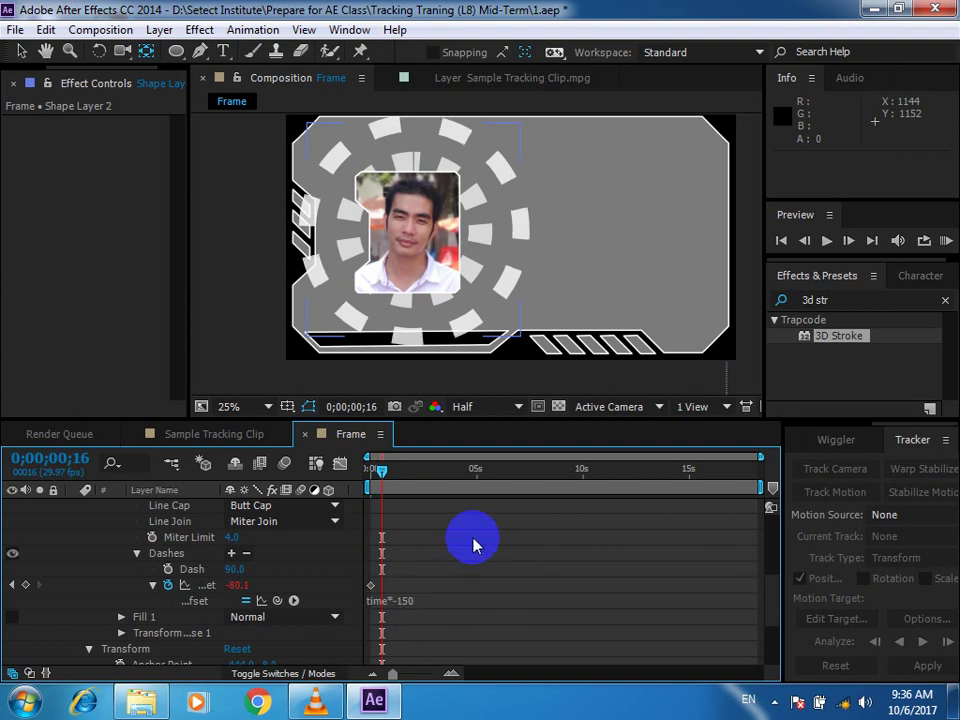
{"action": "scroll", "coordinate": [467, 547], "scroll_direction": "up", "scroll_amount": 3}
Collapse the ring layer and preview from the start, stopping about one second in.
{"action": "left_click", "coordinate": [72, 507]}
{"action": "left_click", "coordinate": [450, 551]}
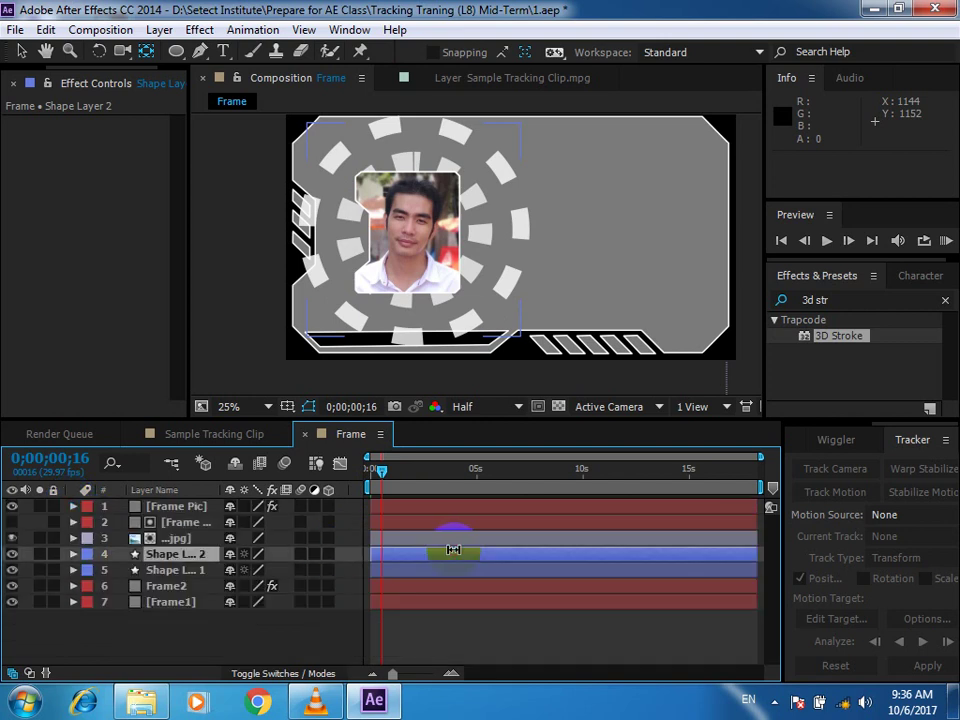
{"action": "left_click", "coordinate": [378, 470]}
{"action": "key", "text": "space"}
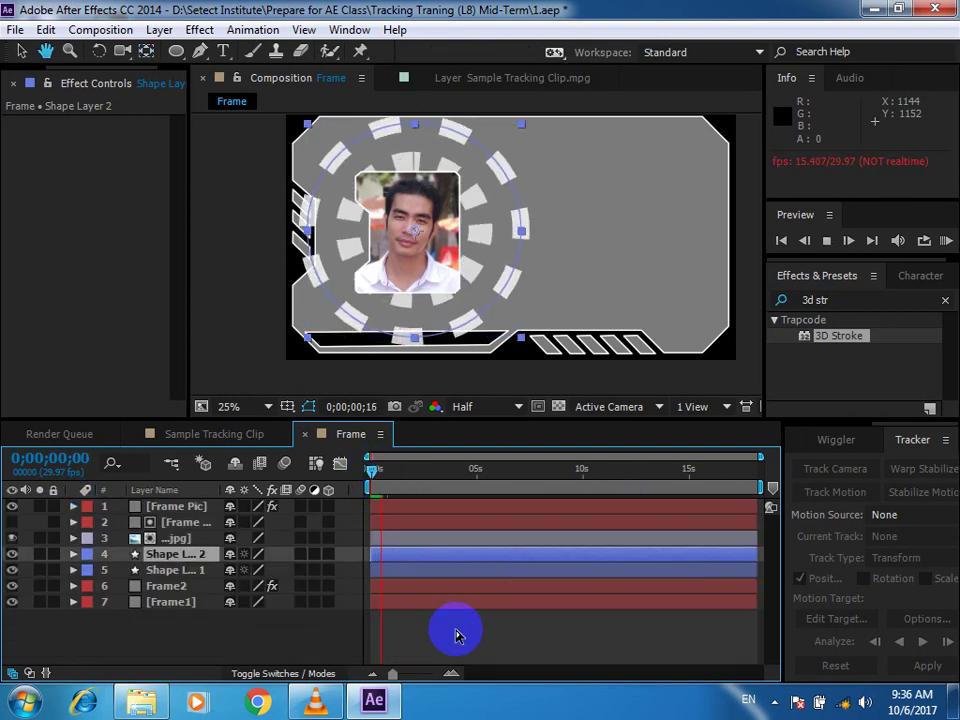
{"action": "left_click", "coordinate": [585, 626]}
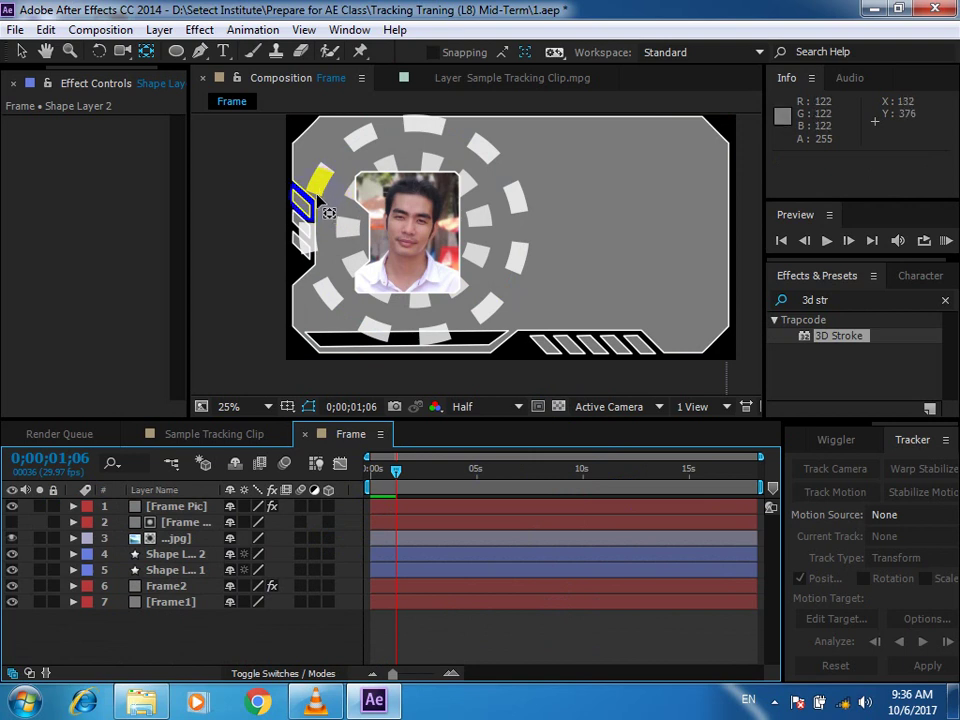
Pan the composition view with the Hand tool to recentre the HUD frame.
{"action": "left_click", "coordinate": [398, 472]}
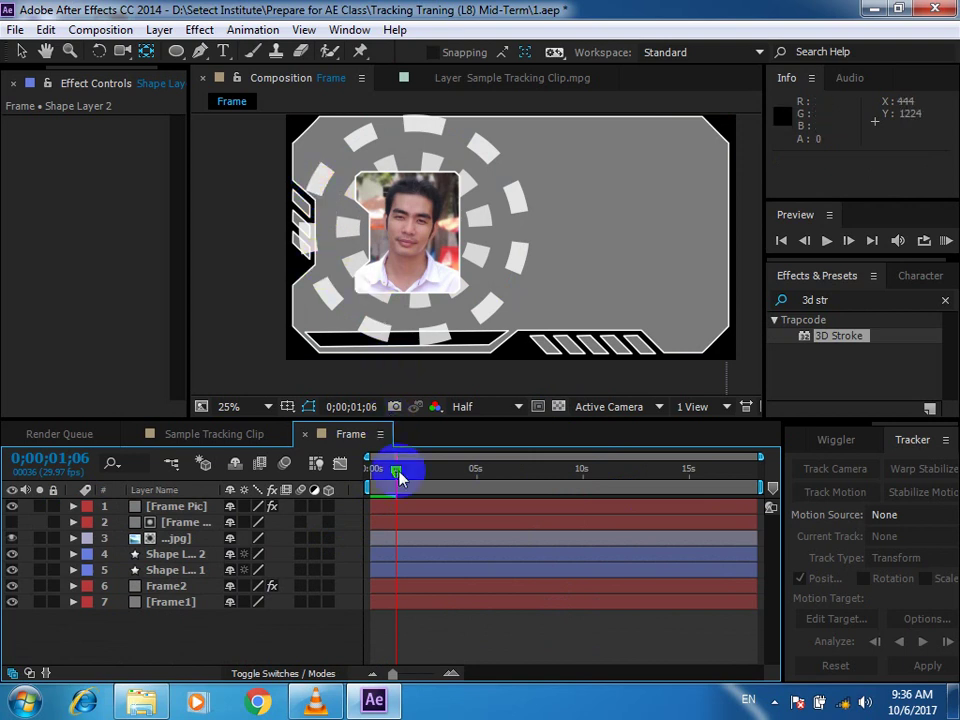
{"action": "left_click", "coordinate": [280, 163]}
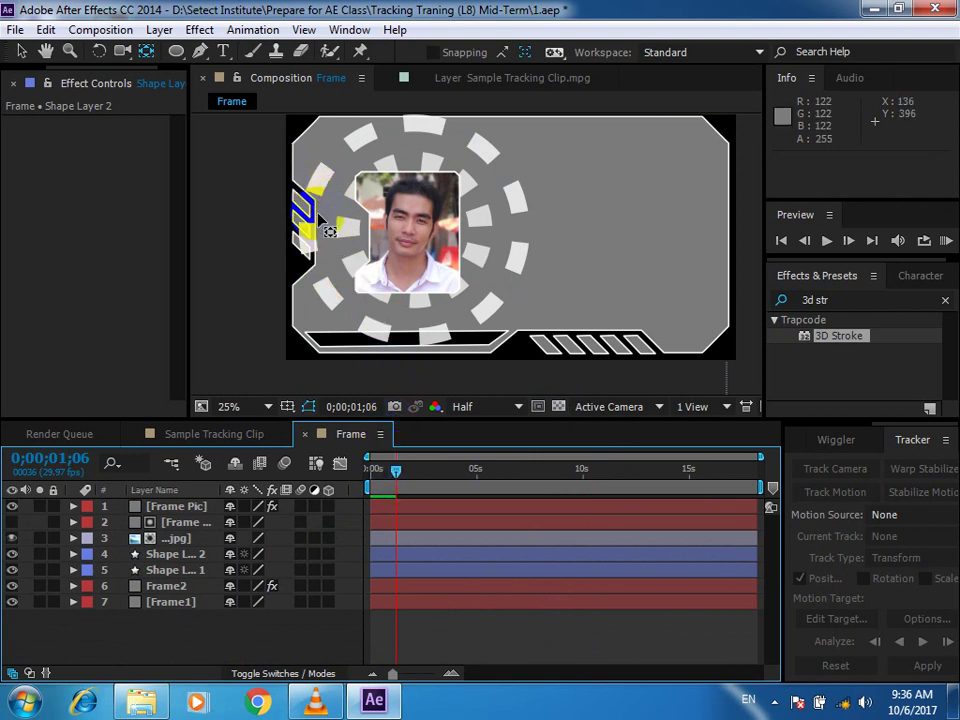
{"action": "left_click", "coordinate": [440, 460]}
{"action": "left_click", "coordinate": [292, 192]}
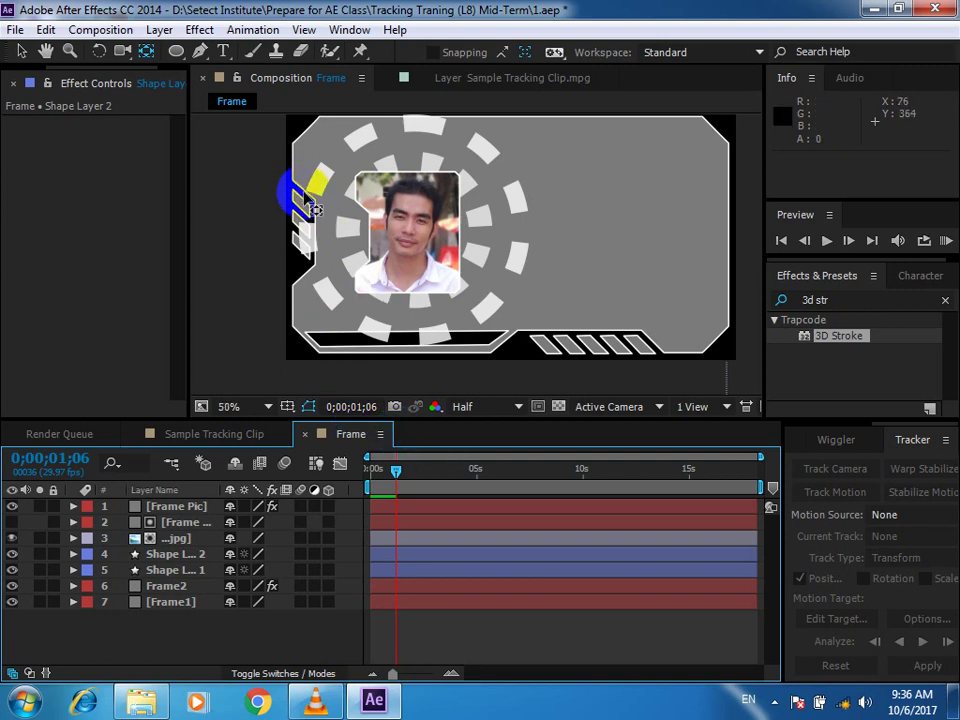
{"action": "scroll", "coordinate": [310, 208], "scroll_direction": "up", "scroll_amount": 2}
{"action": "scroll", "coordinate": [397, 234], "scroll_direction": "down", "scroll_amount": 3}
{"action": "scroll", "coordinate": [397, 234], "scroll_direction": "down", "scroll_amount": 1}
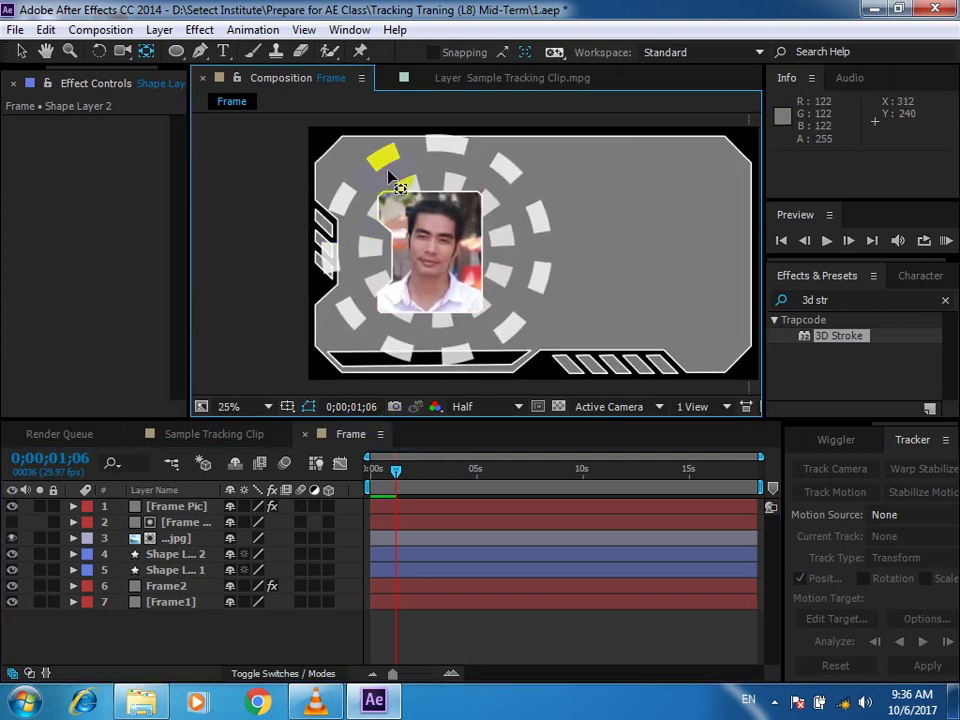
{"action": "mouse_move", "coordinate": [494, 158]}
{"action": "left_mouse_down"}
{"action": "mouse_move", "coordinate": [355, 232]}
{"action": "mouse_move", "coordinate": [377, 273]}
{"action": "left_mouse_up"}
{"action": "left_click", "coordinate": [474, 569]}
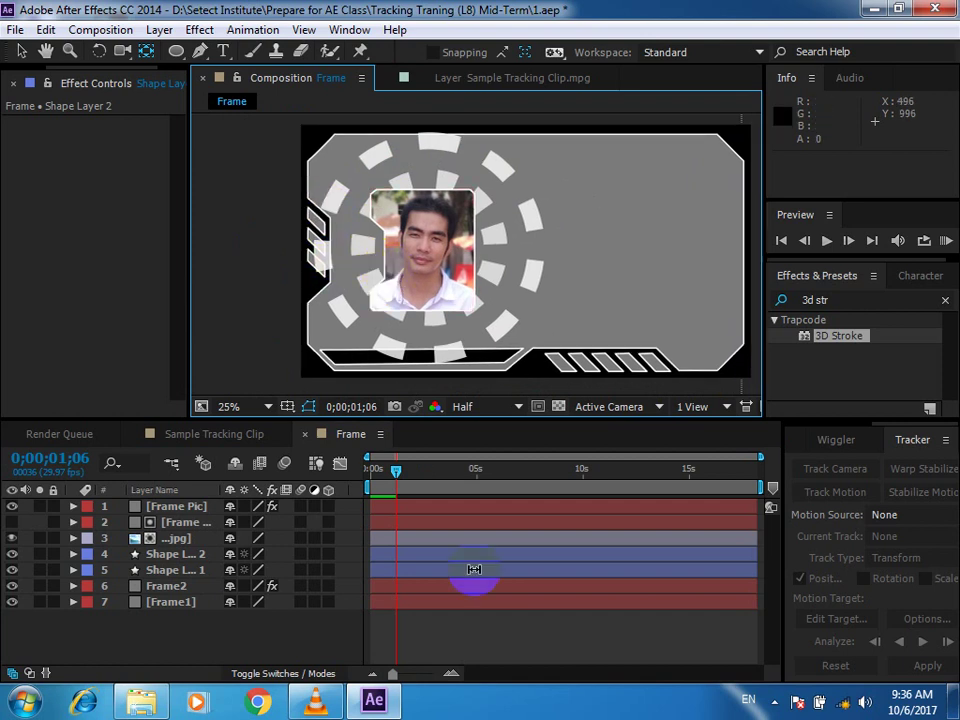
{"action": "left_click", "coordinate": [483, 641]}
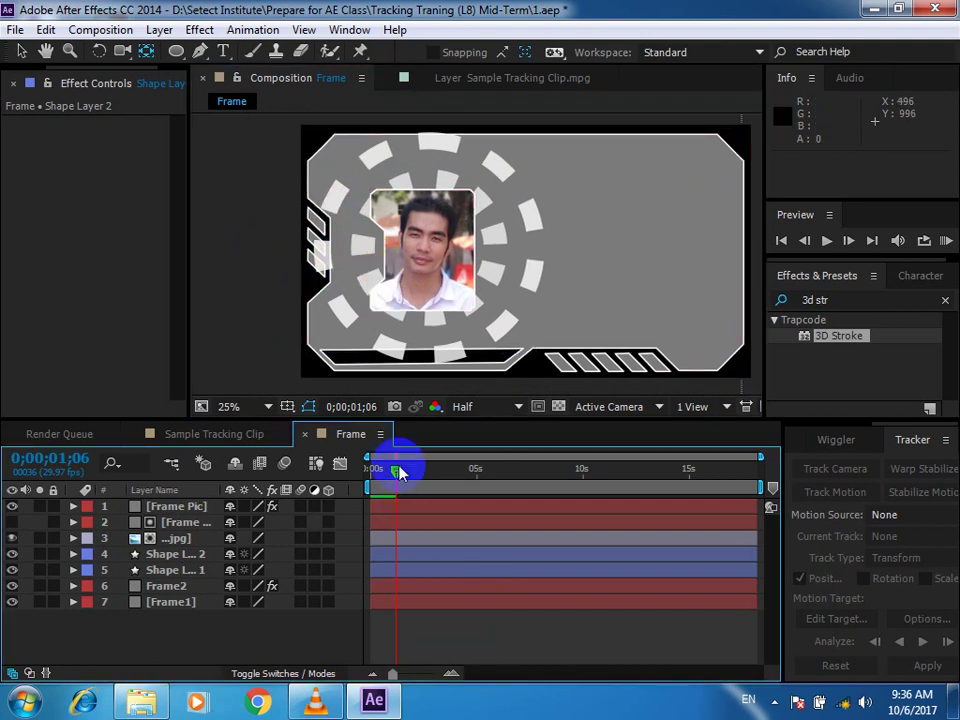
Draw a closed white Pen-tool shape covering the left part of the HUD frame.
{"action": "left_click", "coordinate": [200, 57]}
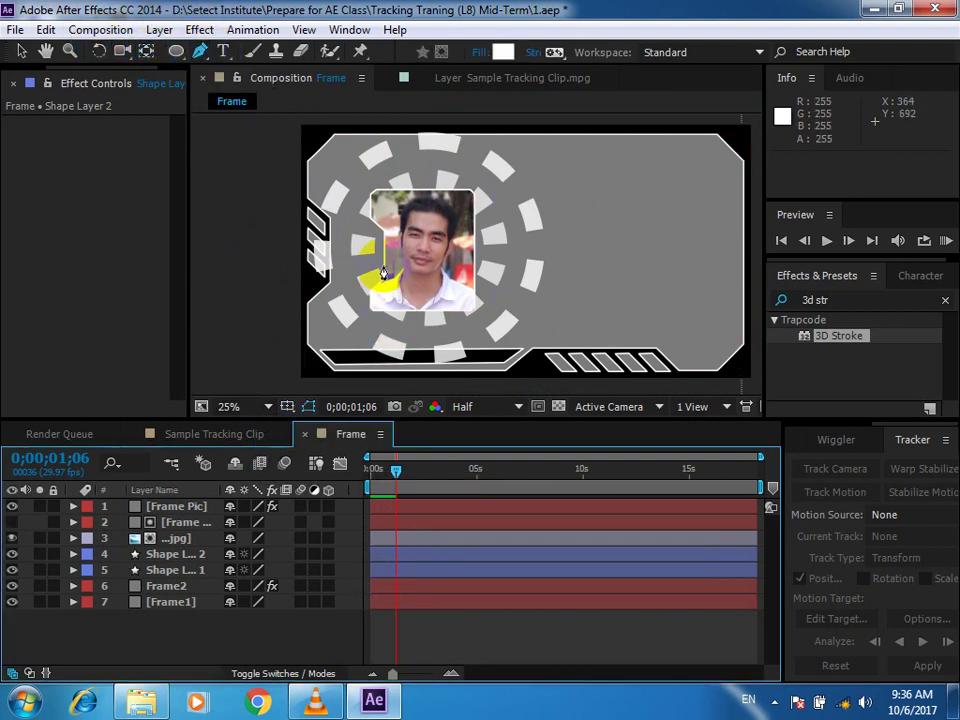
{"action": "left_click", "coordinate": [306, 200]}
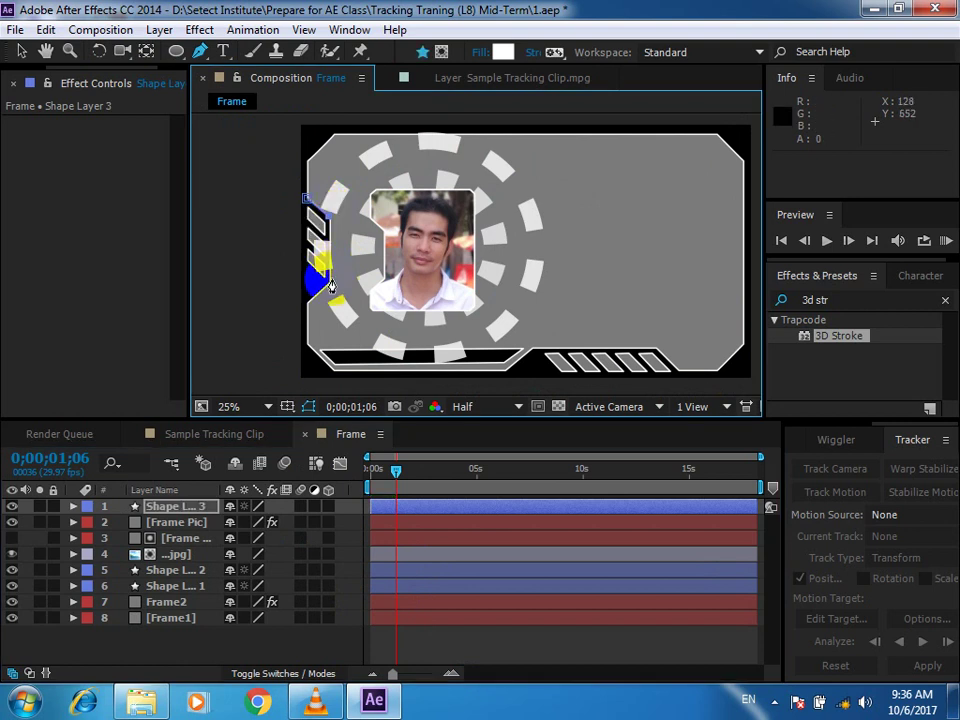
{"action": "left_click", "coordinate": [308, 303]}
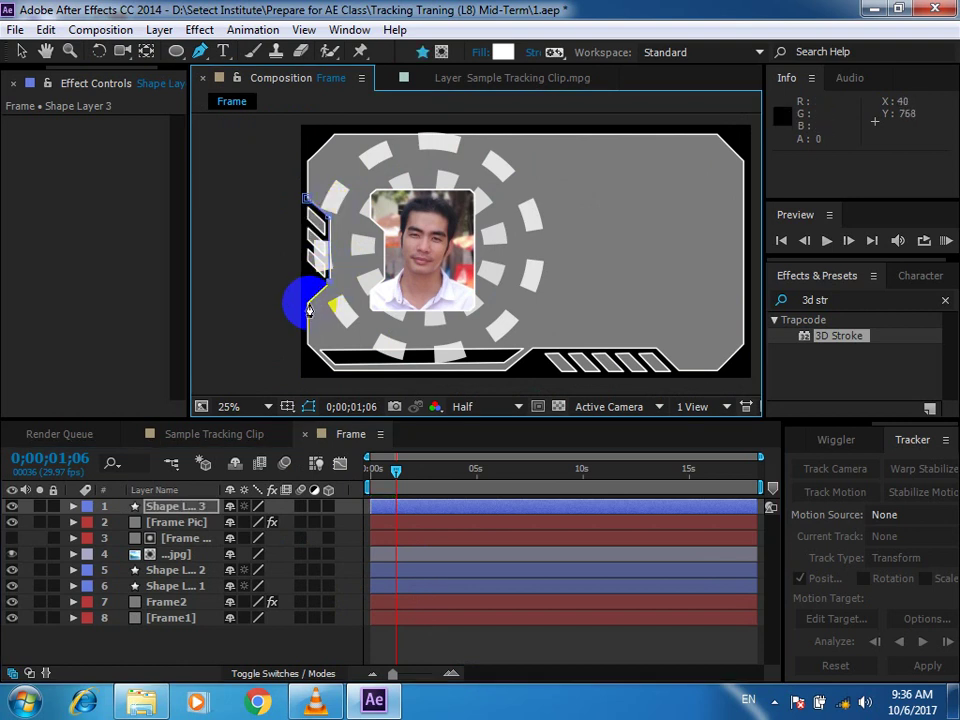
{"action": "left_click", "coordinate": [307, 386]}
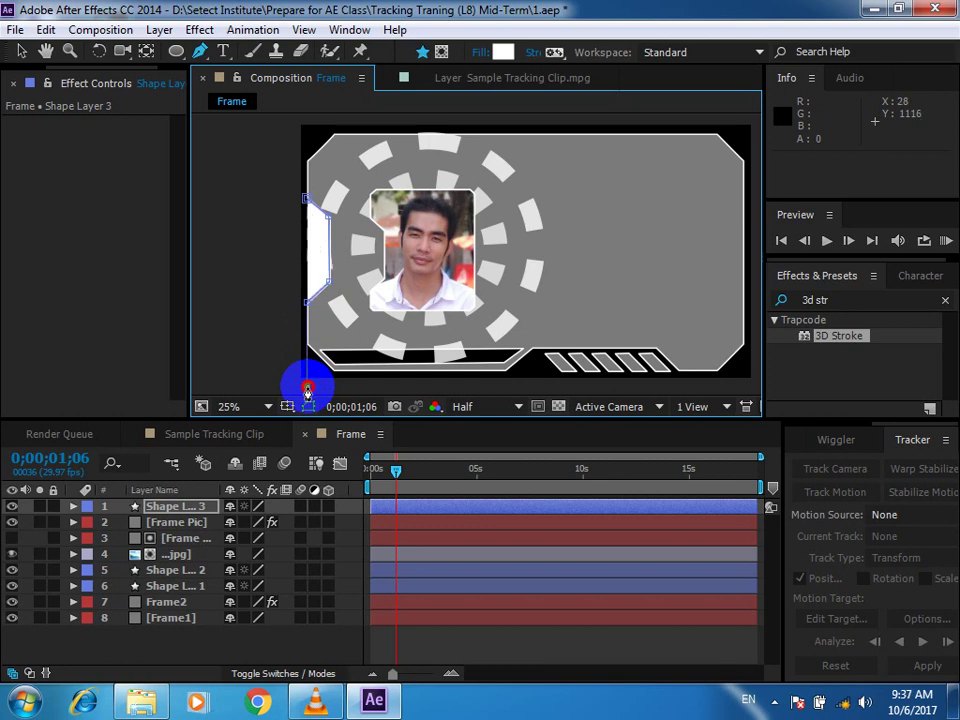
{"action": "left_click", "coordinate": [589, 389]}
{"action": "left_click", "coordinate": [601, 121]}
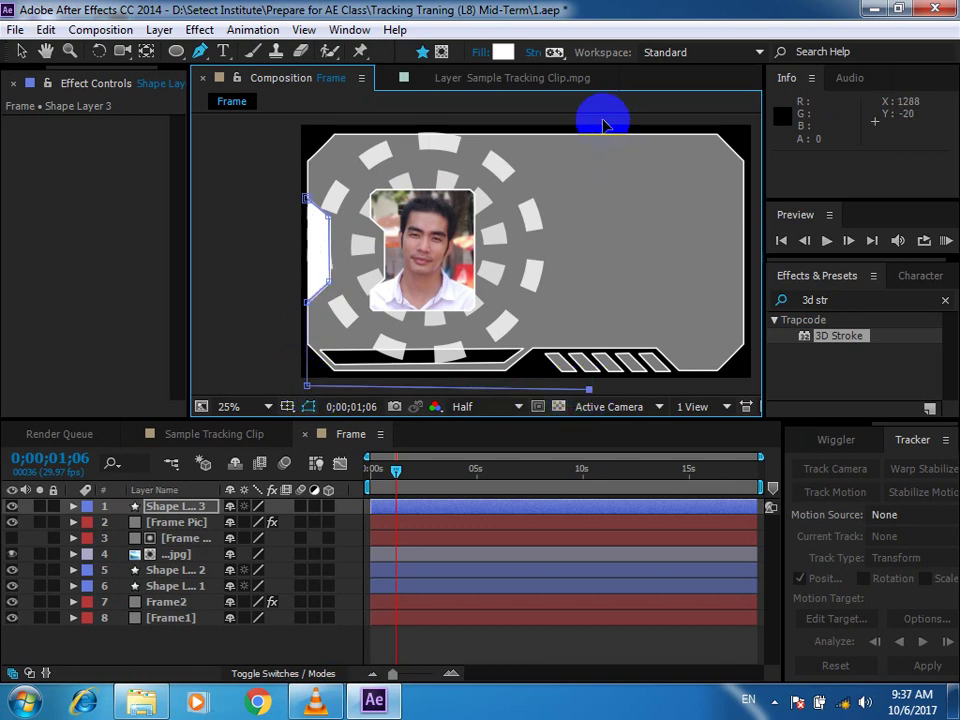
{"action": "left_click", "coordinate": [306, 200]}
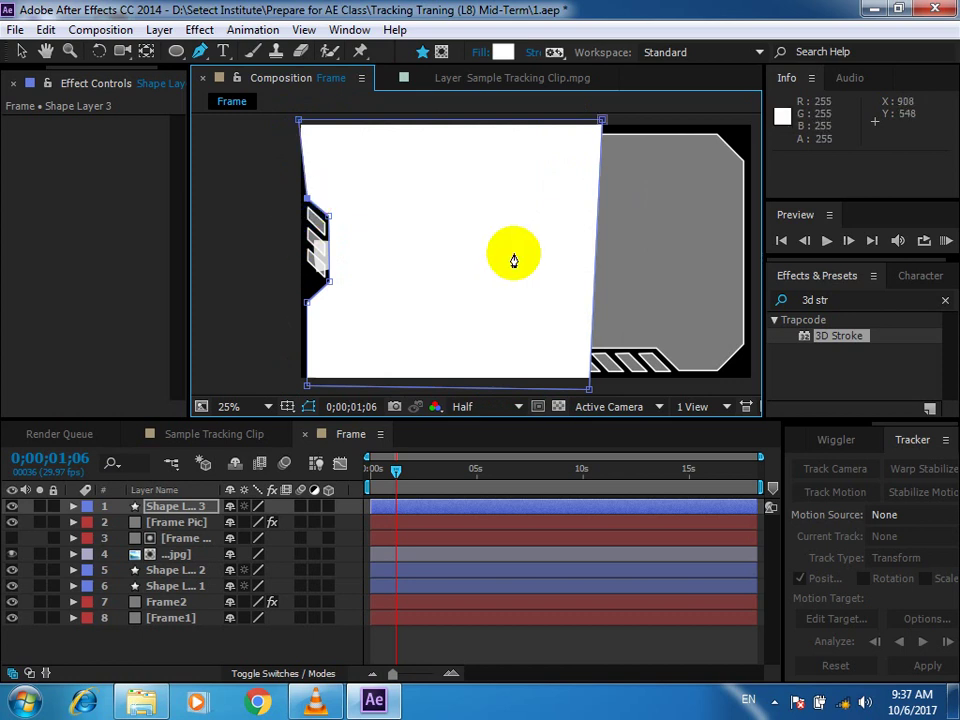
Move Shape Layer 3 directly below Shape Layer 2 in the layer stack.
{"action": "left_click", "coordinate": [460, 515]}
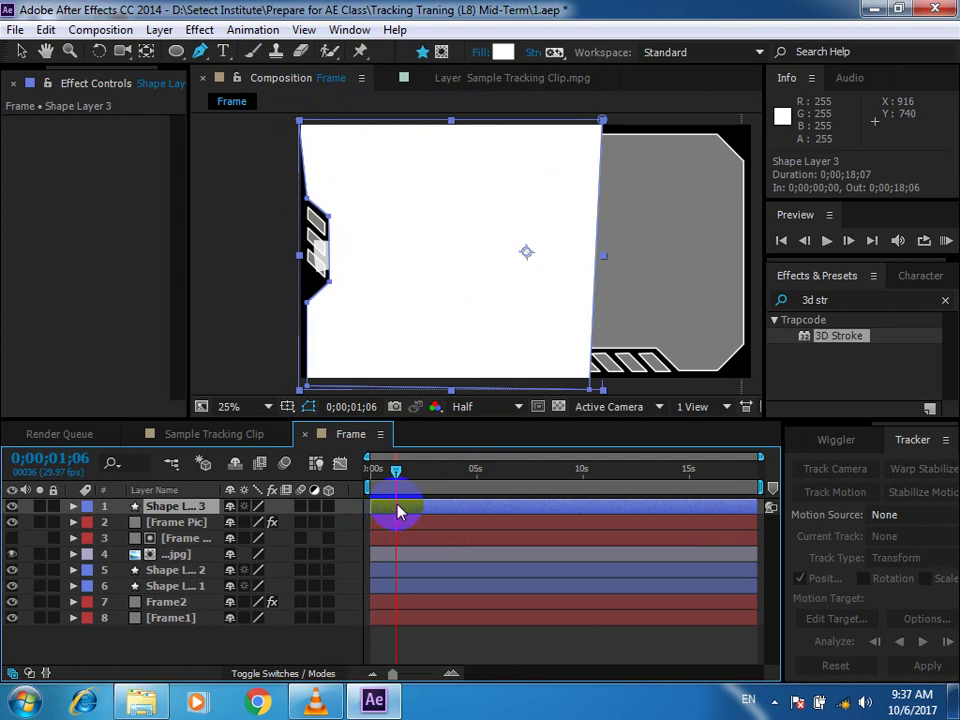
{"action": "left_click", "coordinate": [135, 515]}
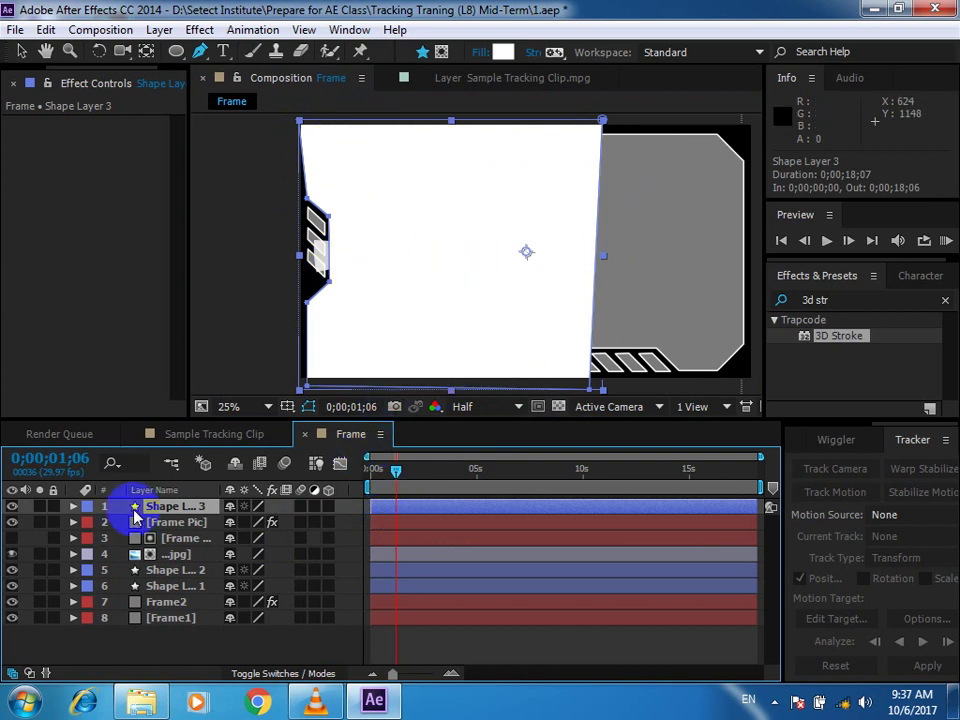
{"action": "left_click", "coordinate": [163, 554], "text": "ctrl"}
{"action": "left_click", "coordinate": [188, 577]}
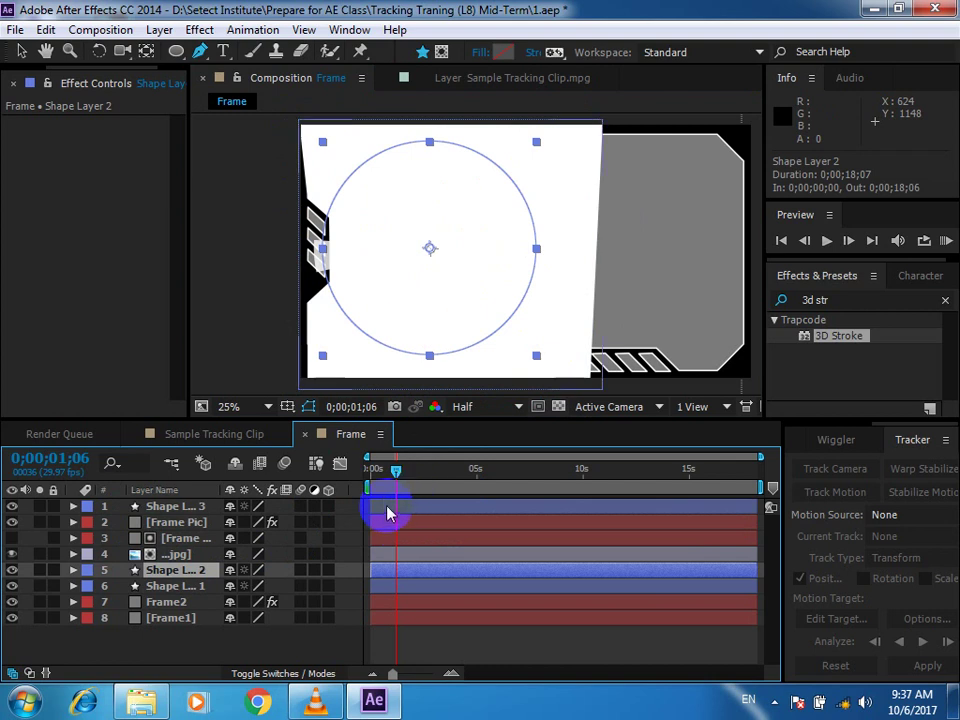
{"action": "mouse_move", "coordinate": [232, 508]}
{"action": "left_mouse_down"}
{"action": "mouse_move", "coordinate": [196, 543]}
{"action": "mouse_move", "coordinate": [193, 579]}
{"action": "left_mouse_up"}
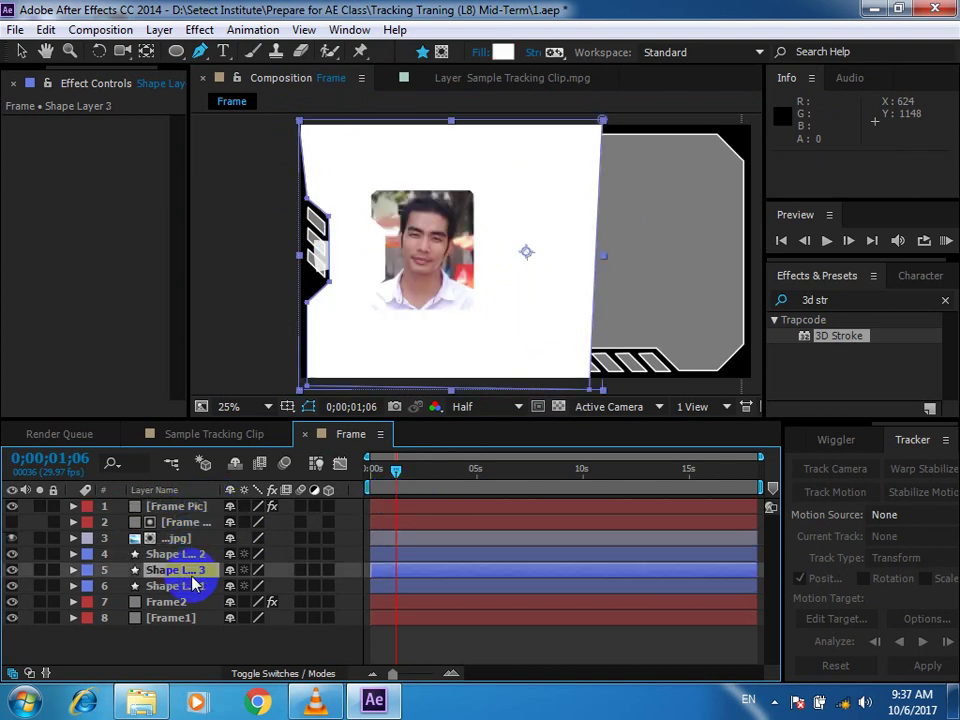
{"action": "left_click", "coordinate": [48, 676]}
Set Shape Layer 3's track matte to Alpha Matte 'Shape Layer 2' and scrub to check the rings.
{"action": "left_click", "coordinate": [43, 671]}
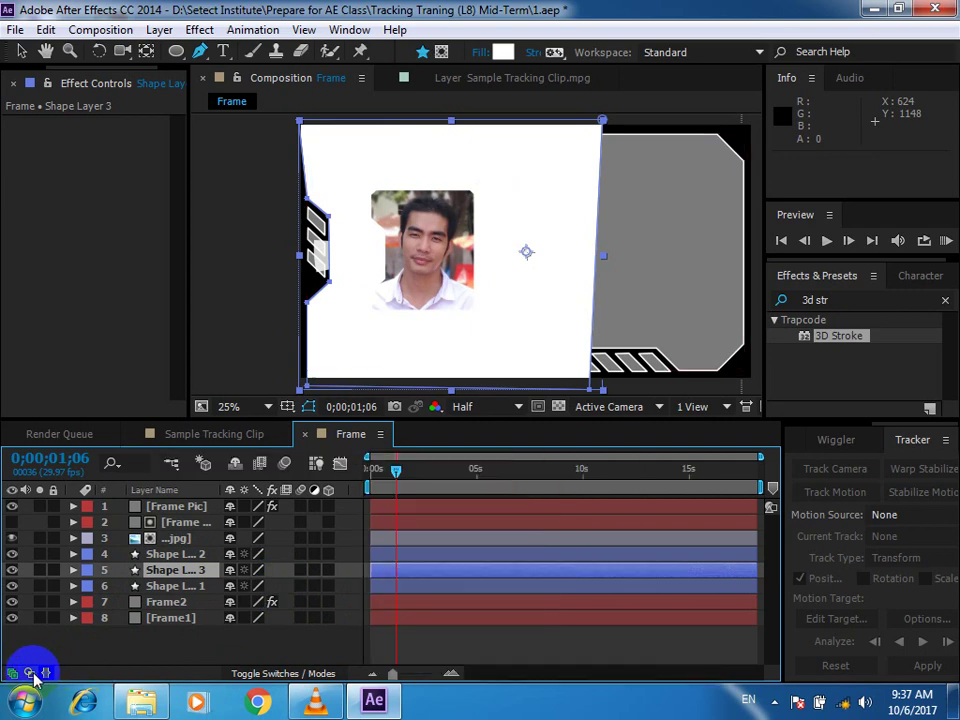
{"action": "left_click", "coordinate": [30, 672]}
{"action": "left_click", "coordinate": [455, 570]}
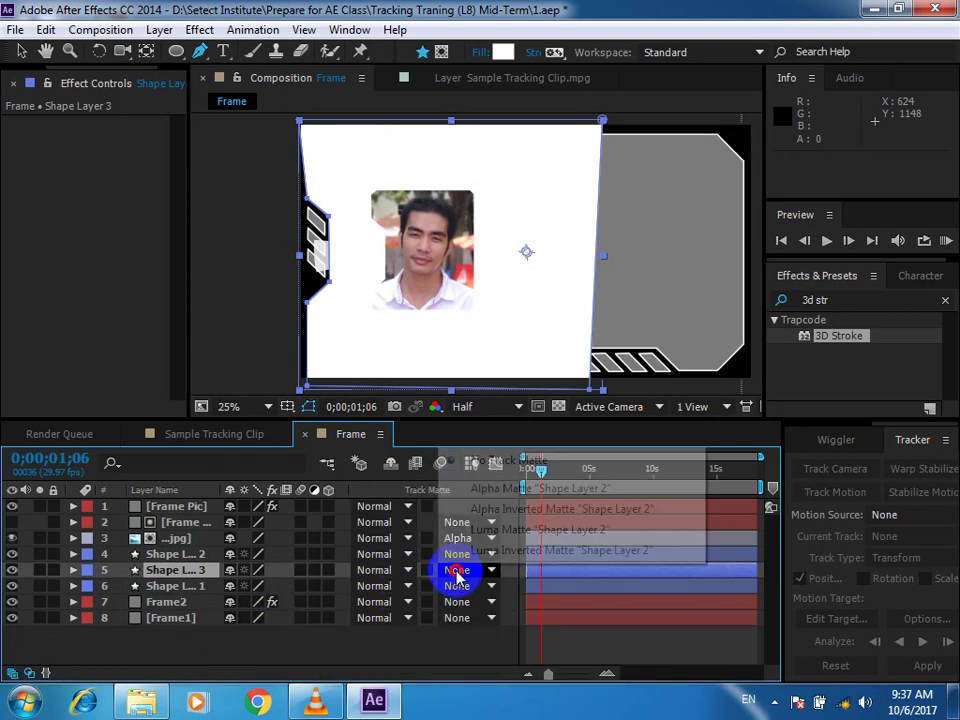
{"action": "left_click", "coordinate": [467, 487]}
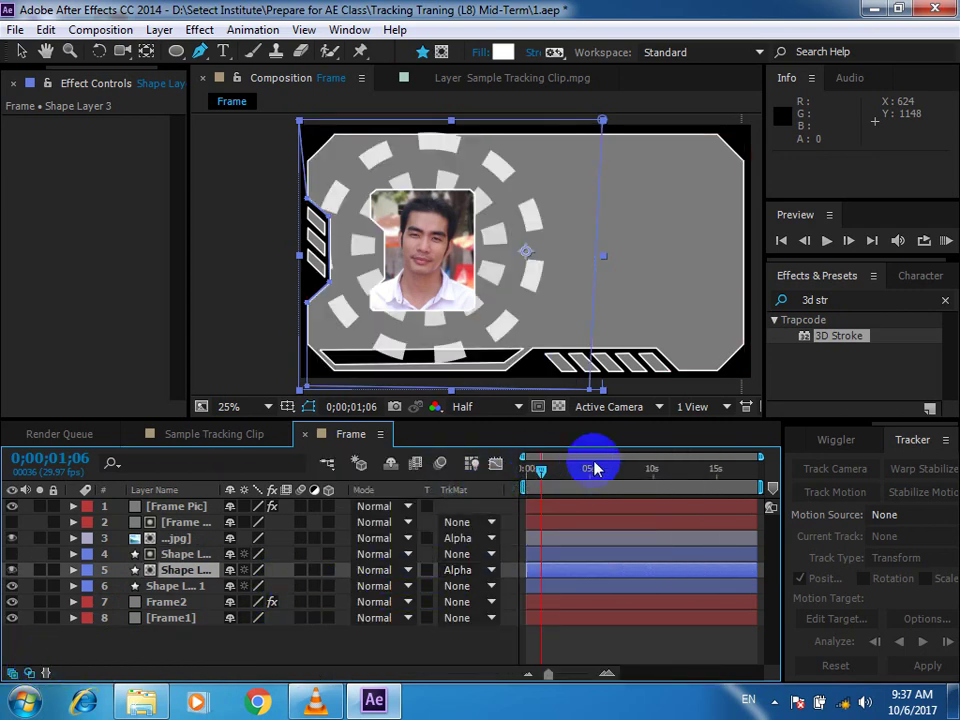
{"action": "left_click_drag", "start_coordinate": [548, 469], "coordinate": [597, 472]}
{"action": "left_click_drag", "start_coordinate": [600, 257], "coordinate": [578, 293]}
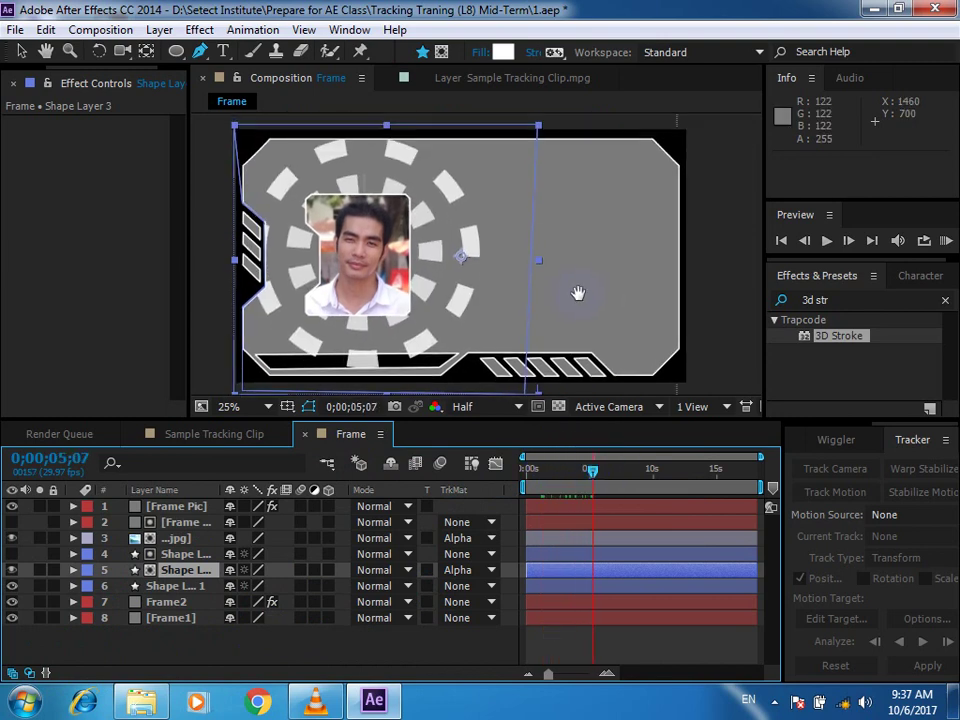
{"action": "left_click", "coordinate": [623, 642]}
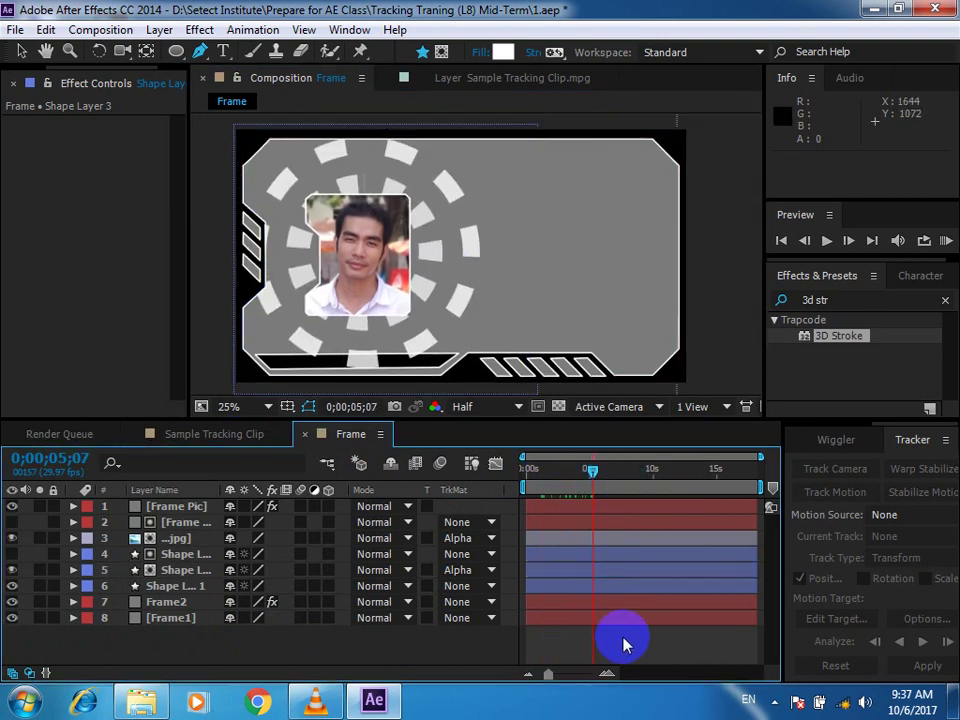
{"action": "left_click", "coordinate": [30, 673]}
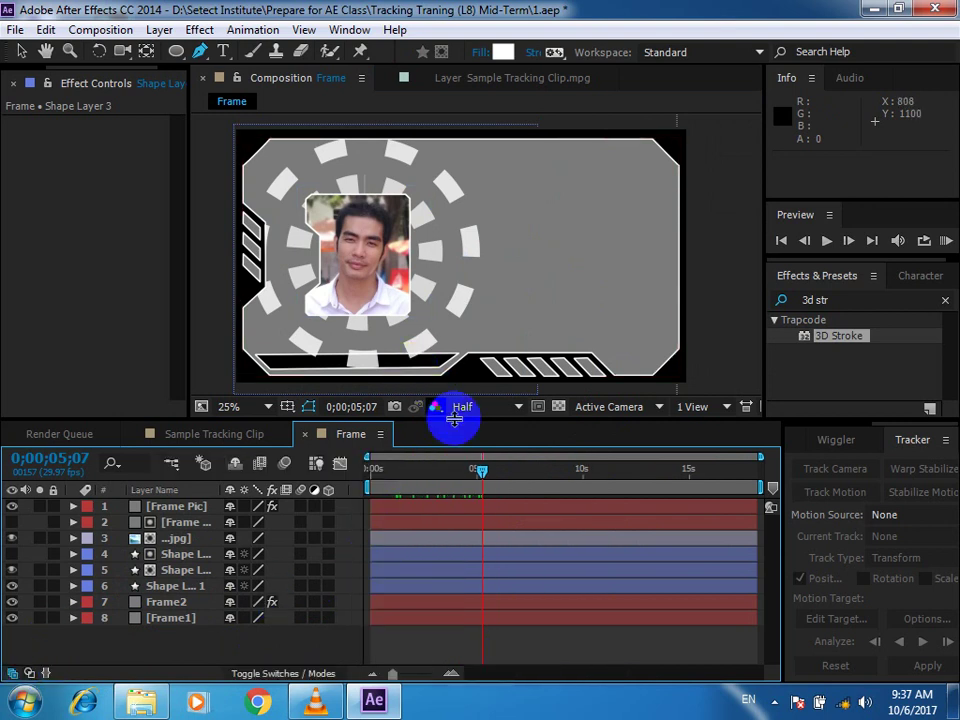
Move the current time to 0;00;04;10 and reselect Shape Layer 3.
{"action": "left_click_drag", "start_coordinate": [474, 475], "coordinate": [462, 478]}
{"action": "left_click", "coordinate": [463, 513]}
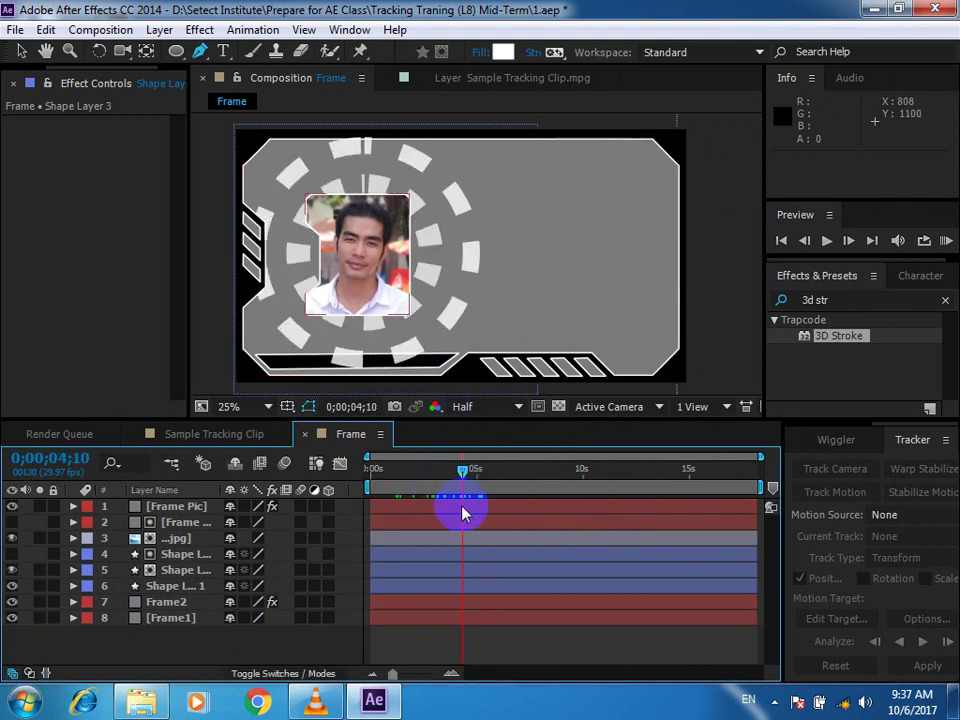
{"action": "left_click", "coordinate": [441, 570]}
{"action": "left_click_drag", "start_coordinate": [351, 372], "coordinate": [358, 330]}
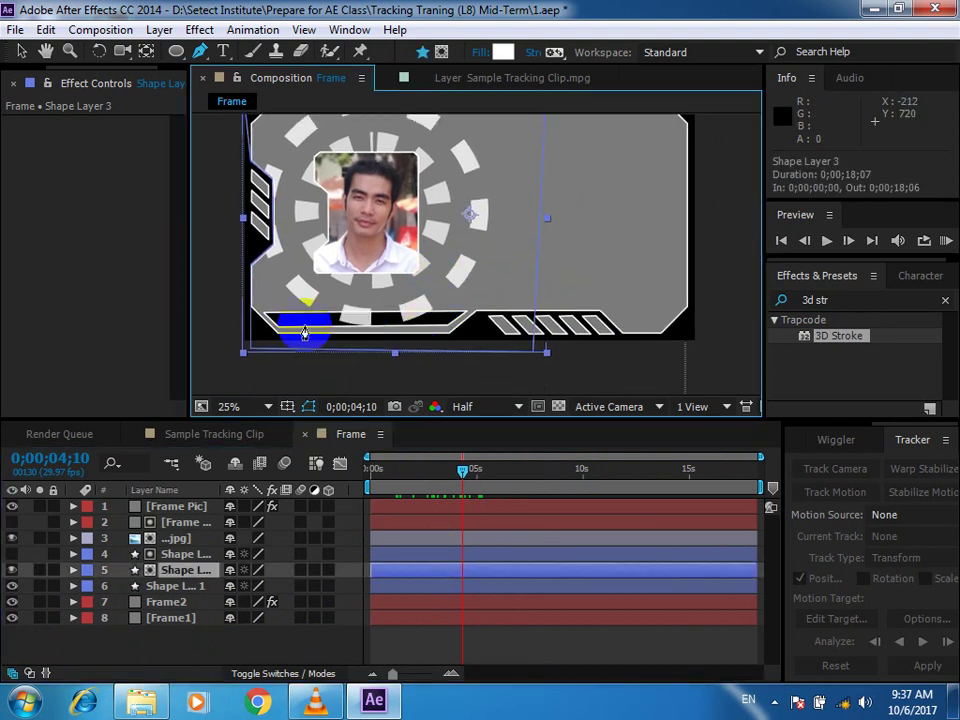
Raise the white shape's bottom-left and bottom-right corners up to the frame's bottom edge.
{"action": "left_click", "coordinate": [21, 51]}
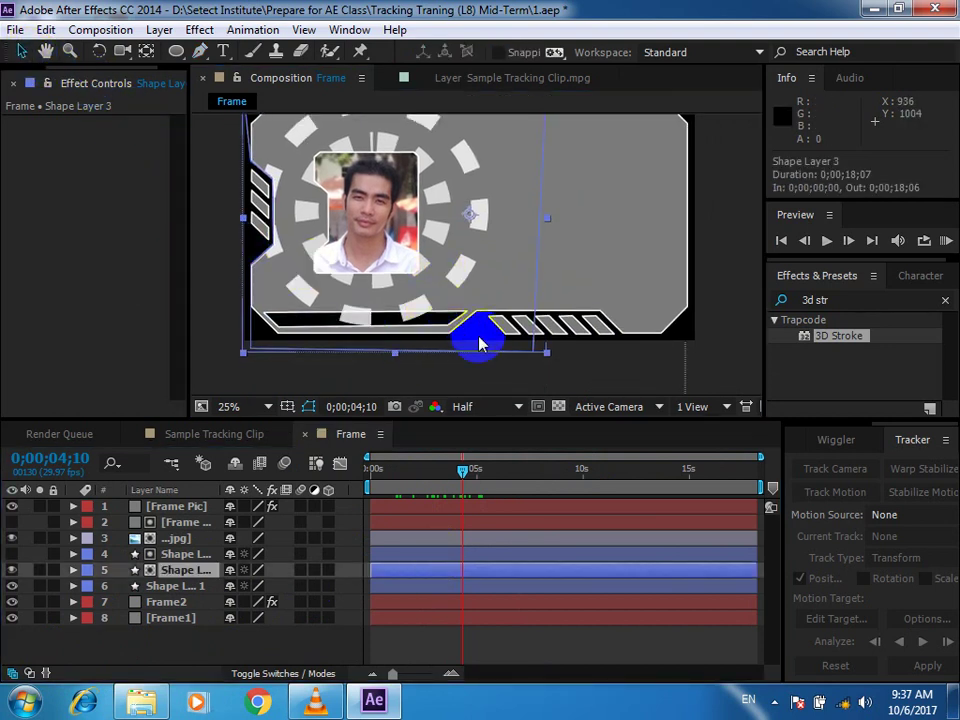
{"action": "mouse_move", "coordinate": [476, 336]}
{"action": "left_mouse_down"}
{"action": "mouse_move", "coordinate": [530, 352]}
{"action": "mouse_move", "coordinate": [545, 342]}
{"action": "left_mouse_up"}
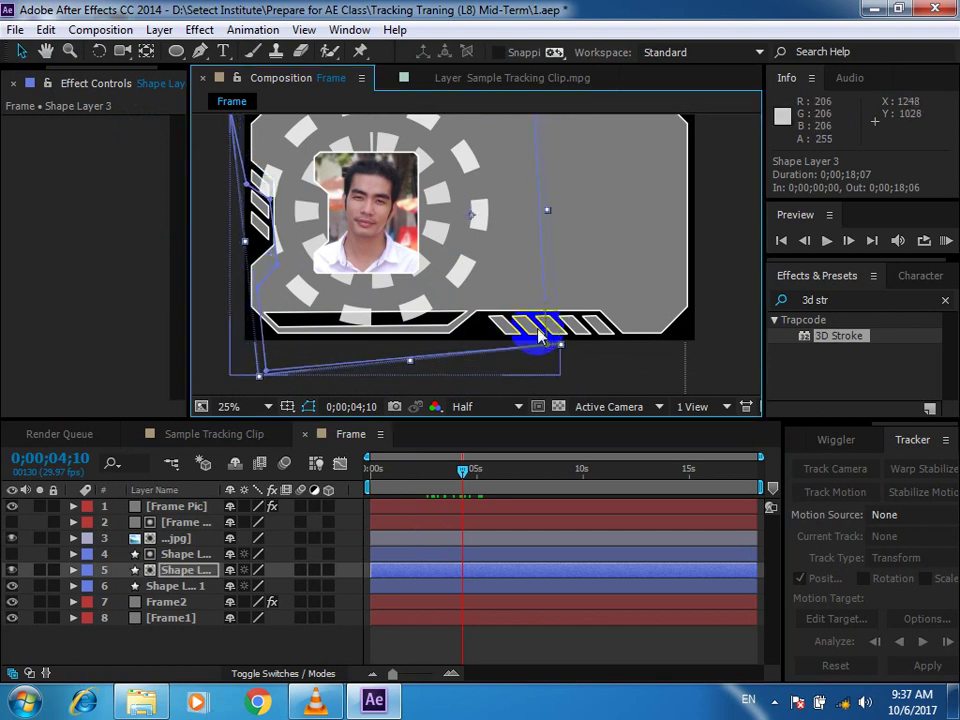
{"action": "key", "text": "ctrl+z"}
{"action": "scroll", "coordinate": [447, 333], "scroll_direction": "up", "scroll_amount": 2}
{"action": "scroll", "coordinate": [563, 210], "scroll_direction": "down", "scroll_amount": 3}
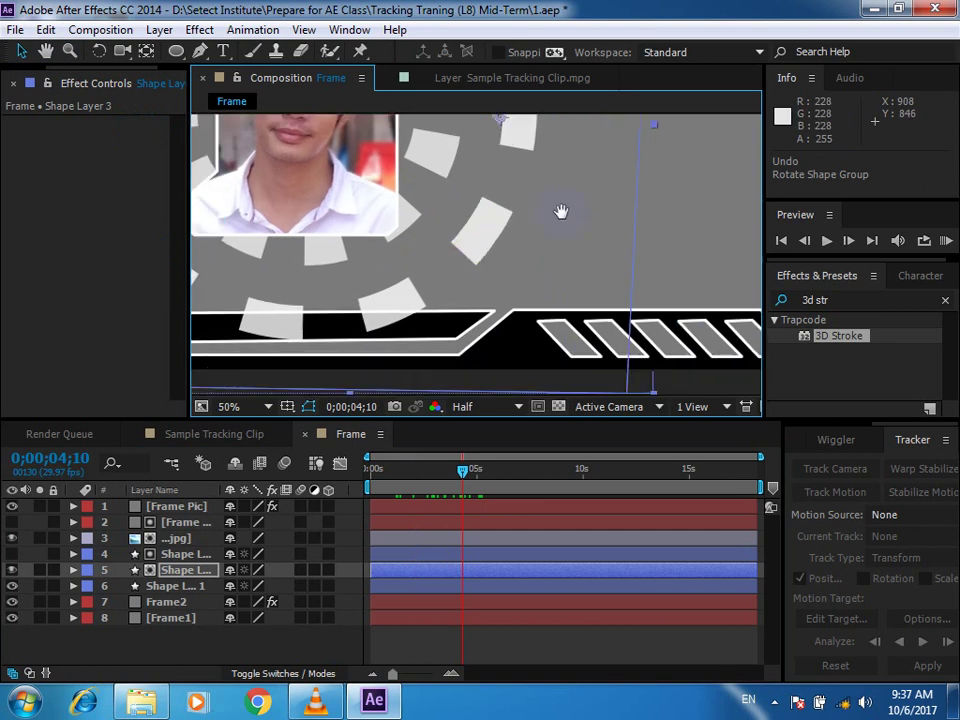
{"action": "scroll", "coordinate": [561, 261], "scroll_direction": "down", "scroll_amount": 3}
{"action": "scroll", "coordinate": [400, 290], "scroll_direction": "down", "scroll_amount": 2}
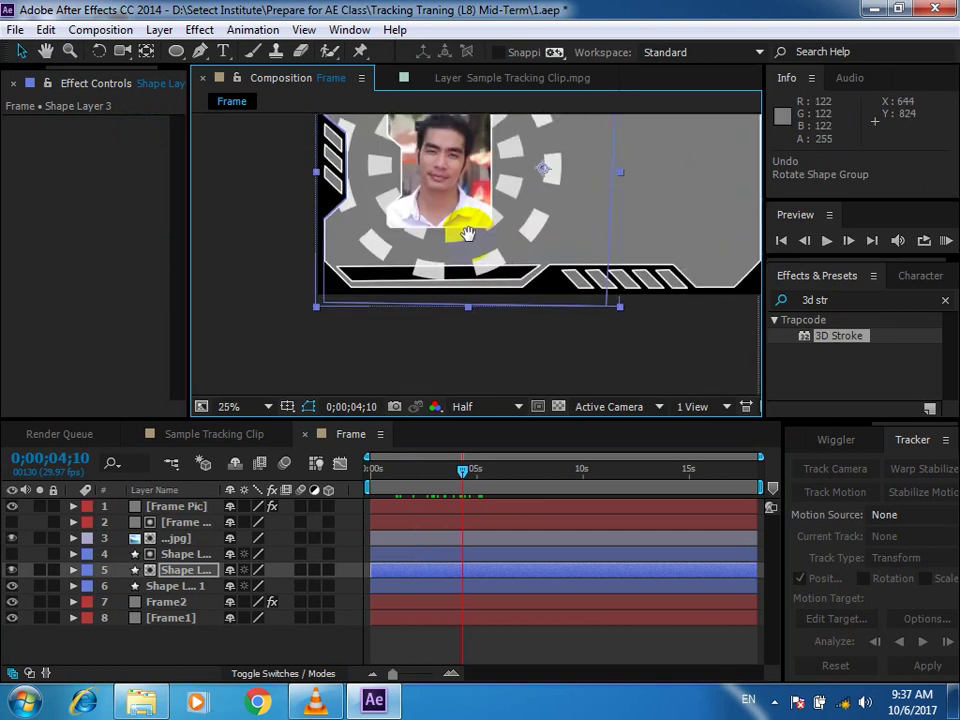
{"action": "mouse_move", "coordinate": [326, 305]}
{"action": "left_mouse_down"}
{"action": "mouse_move", "coordinate": [380, 301]}
{"action": "mouse_move", "coordinate": [340, 270]}
{"action": "left_mouse_up"}
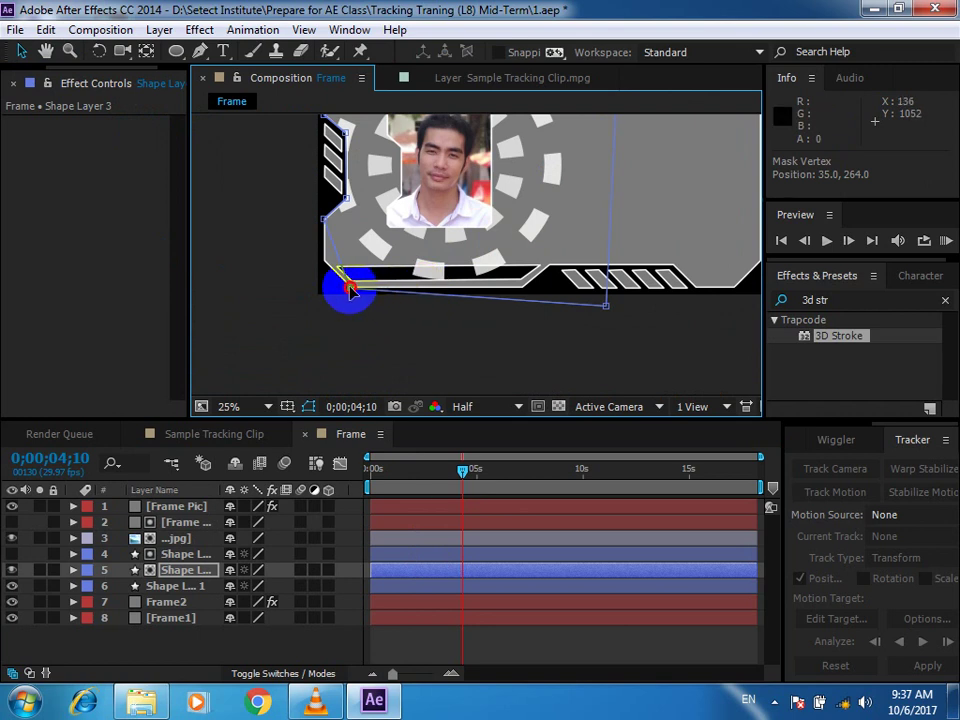
{"action": "left_click_drag", "start_coordinate": [606, 305], "coordinate": [614, 265]}
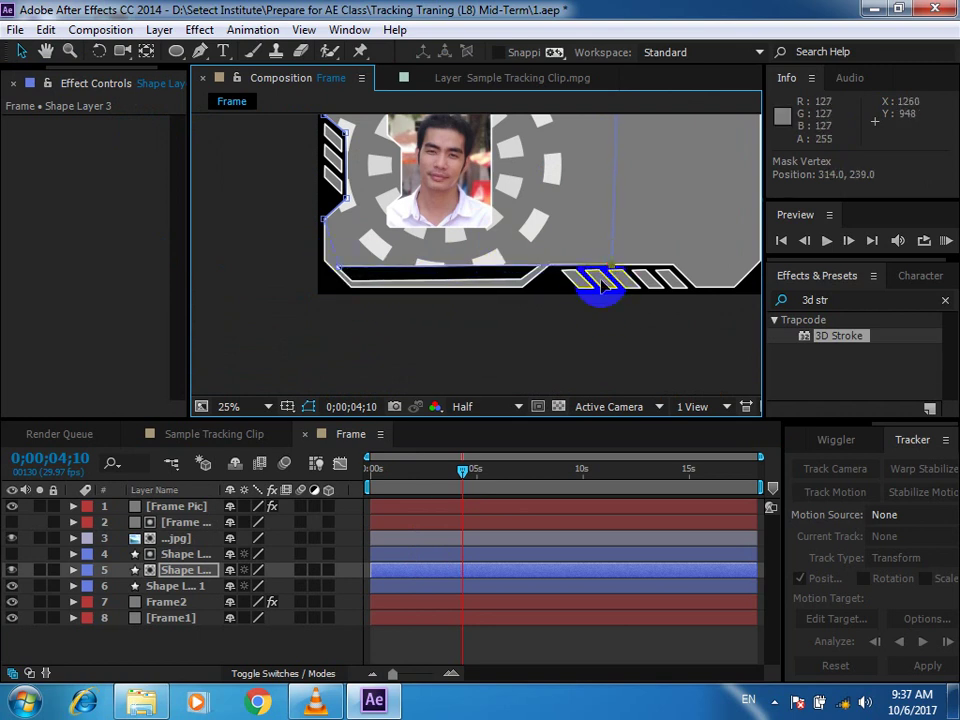
{"action": "left_click", "coordinate": [603, 350]}
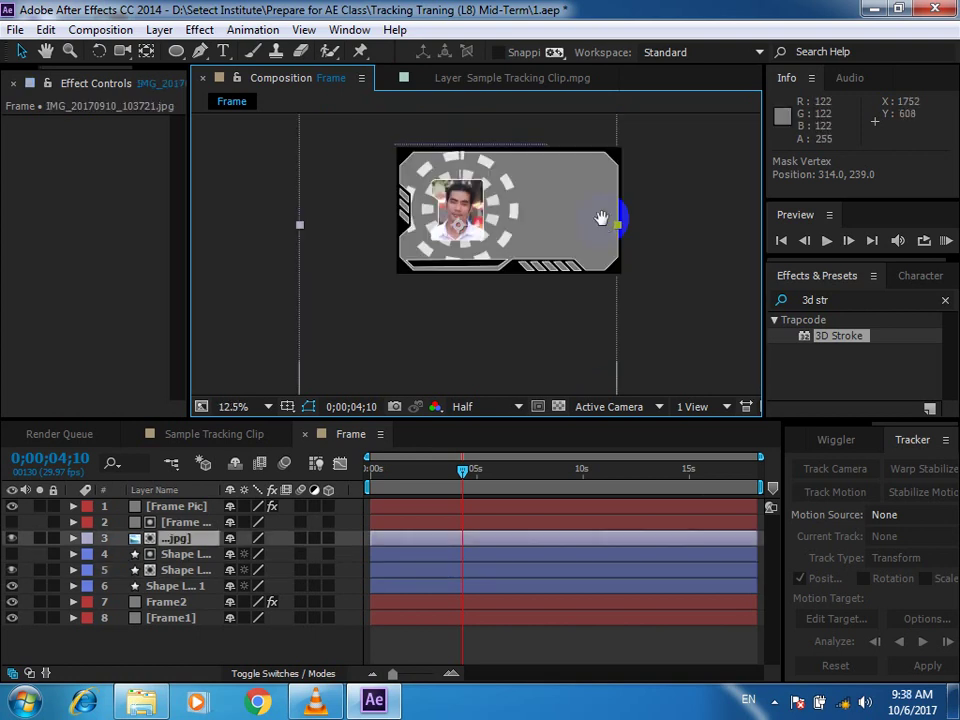
{"action": "scroll", "coordinate": [604, 216], "scroll_direction": "down", "scroll_amount": 2}
{"action": "left_click", "coordinate": [368, 469]}
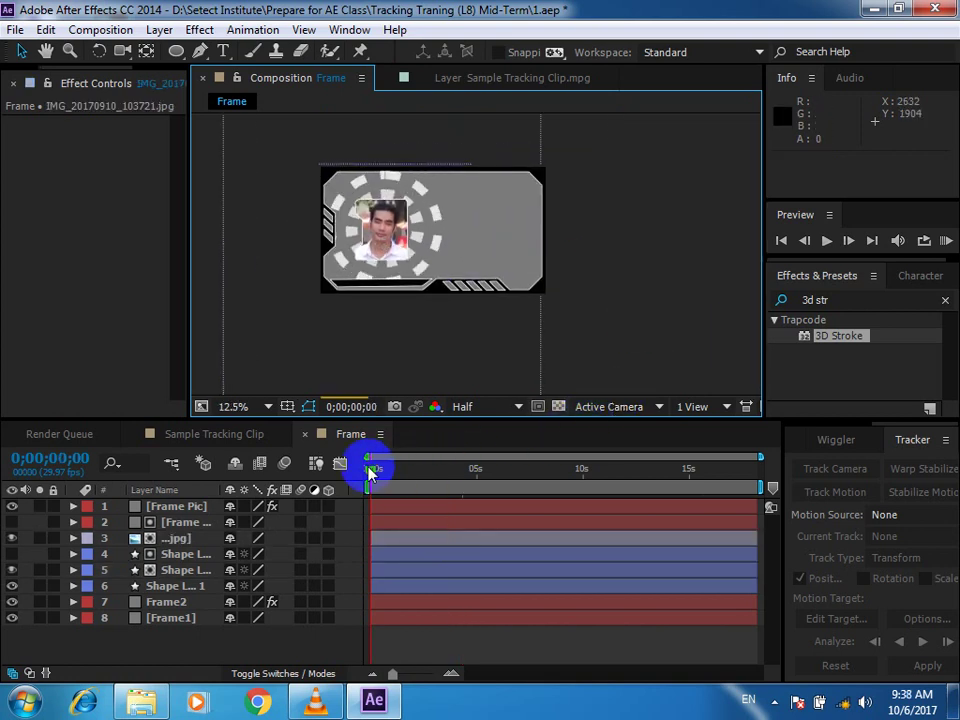
{"action": "key", "text": "space"}
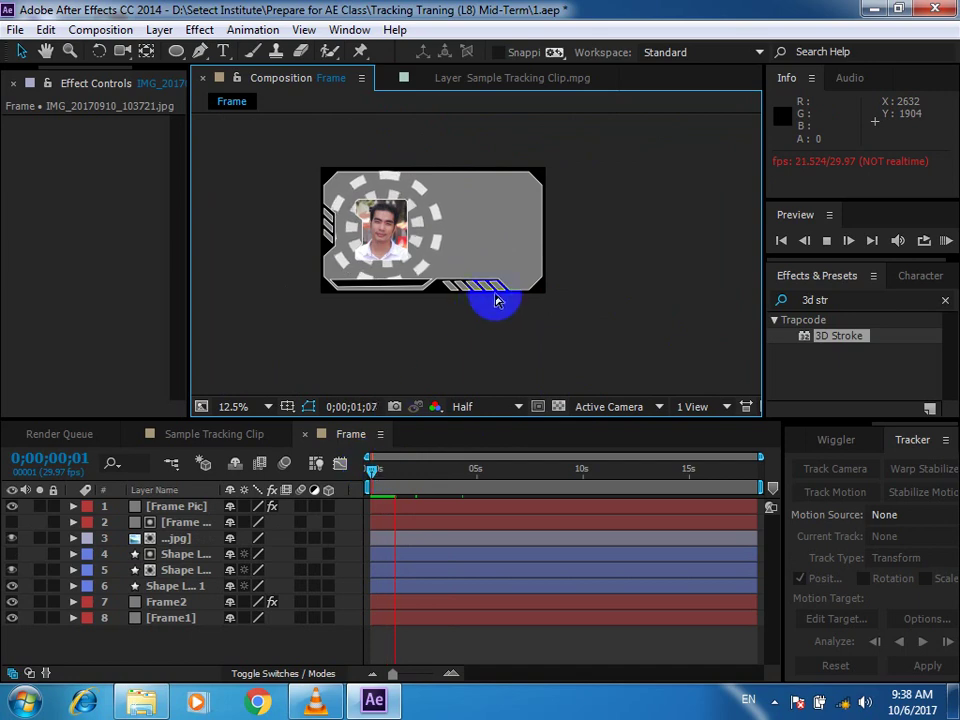
{"action": "key", "text": "space"}
{"action": "scroll", "coordinate": [560, 335], "scroll_direction": "up", "scroll_amount": 1}
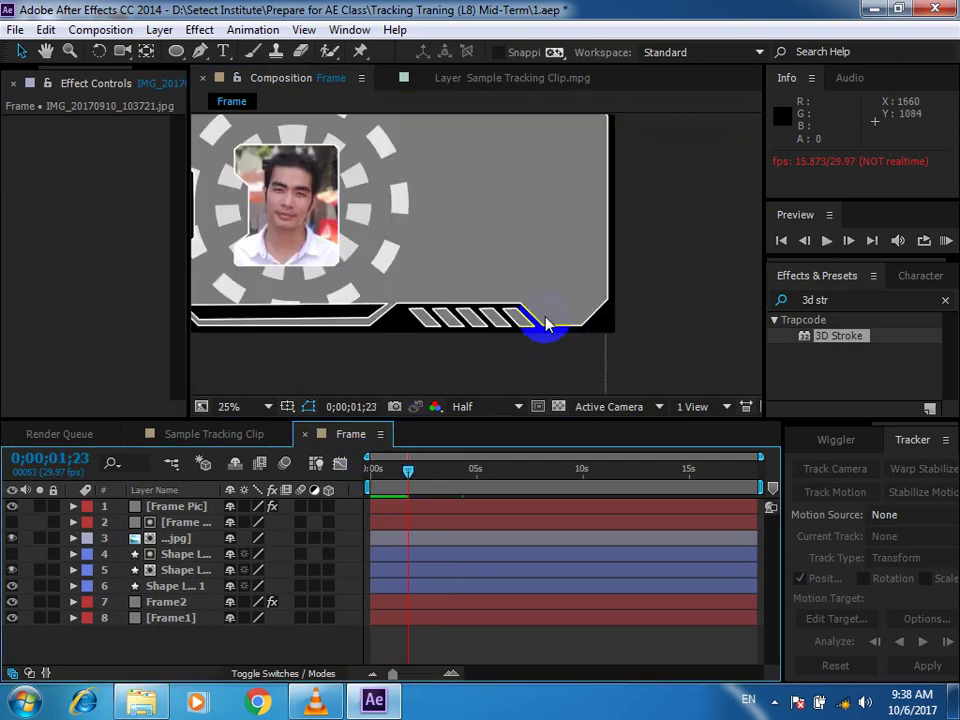
{"action": "left_click_drag", "start_coordinate": [546, 321], "coordinate": [603, 334]}
{"action": "left_click", "coordinate": [500, 634]}
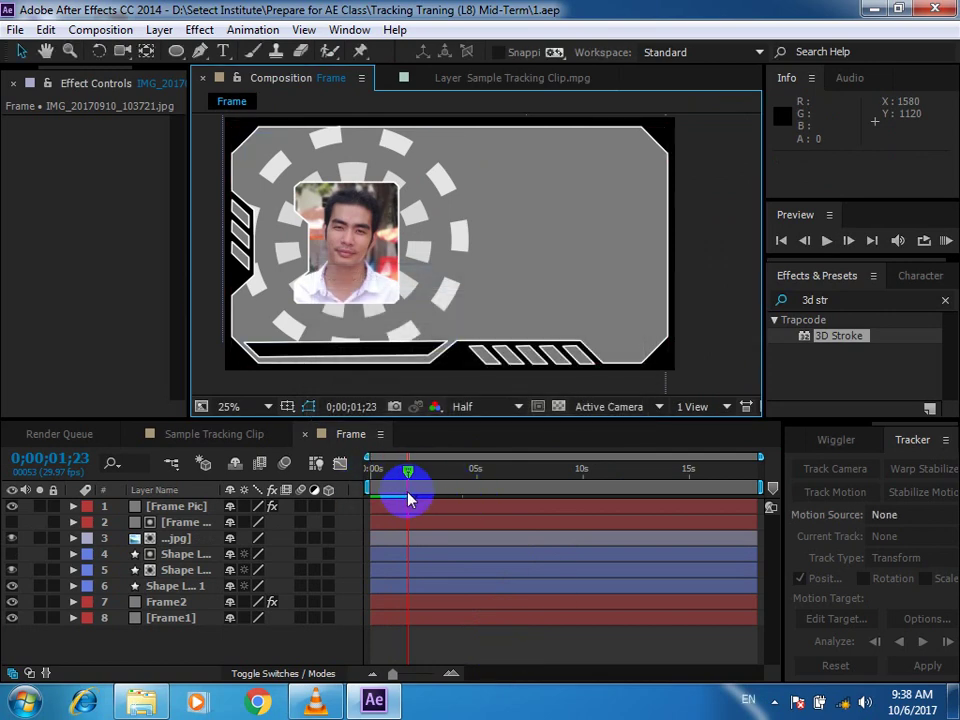
{"action": "left_click_drag", "start_coordinate": [412, 487], "coordinate": [386, 561]}
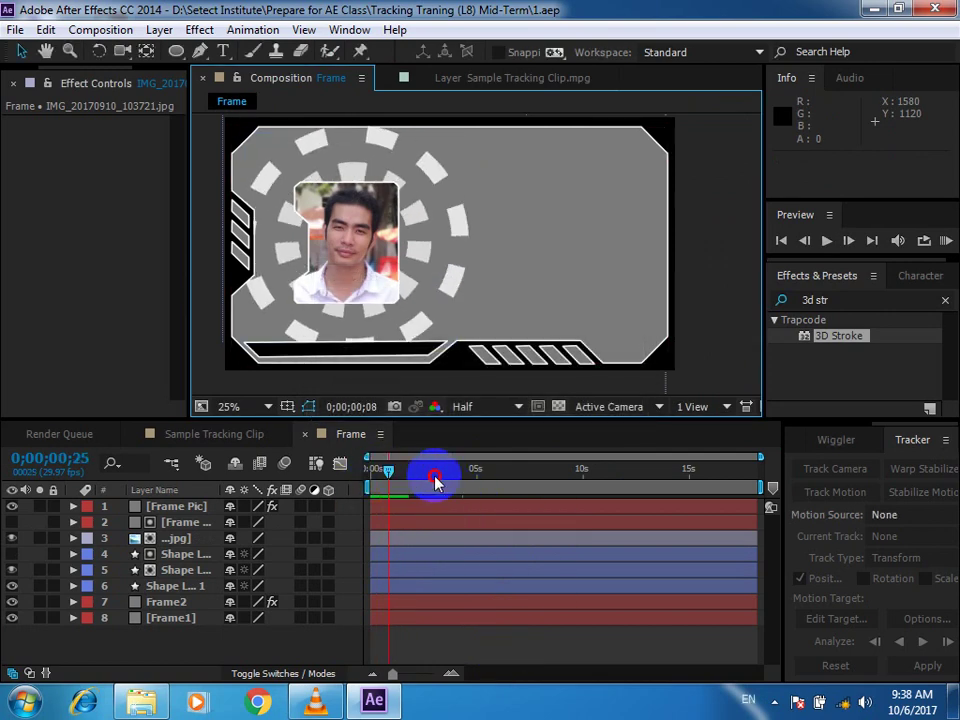
Play the finished tracking video in VLC, pause at 00:14, then return to After Effects.
{"action": "left_click", "coordinate": [341, 707]}
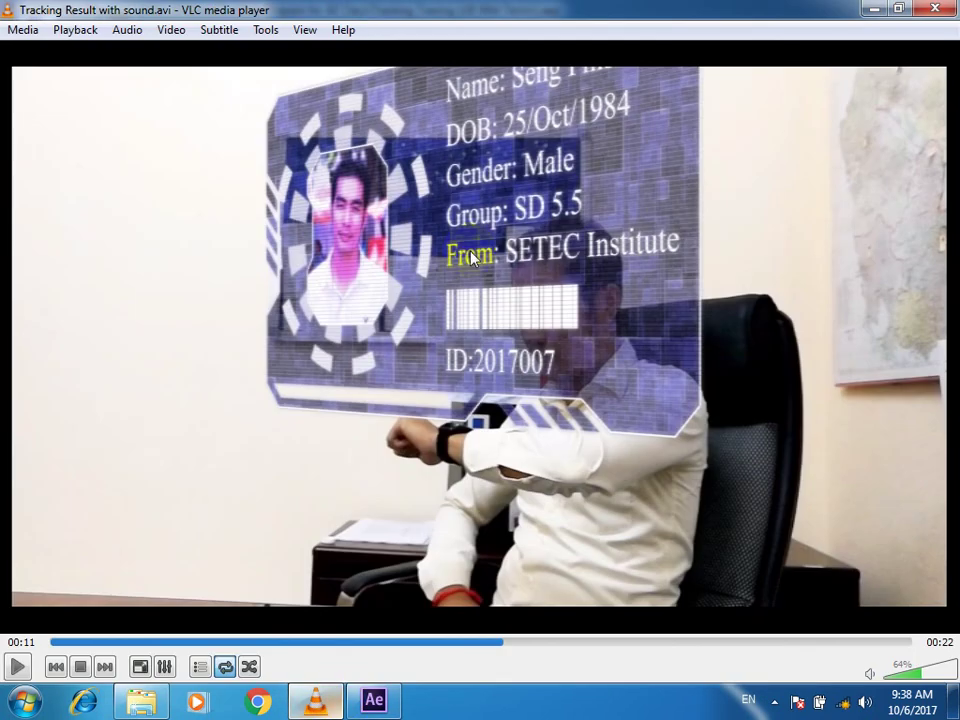
{"action": "left_click", "coordinate": [20, 667]}
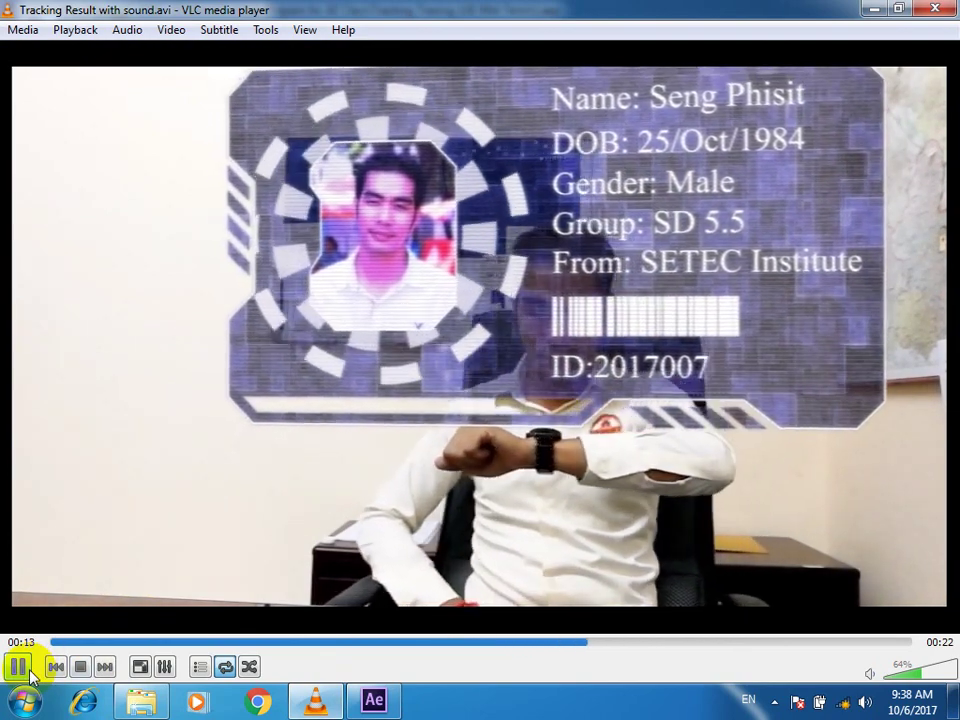
{"action": "left_click", "coordinate": [26, 669]}
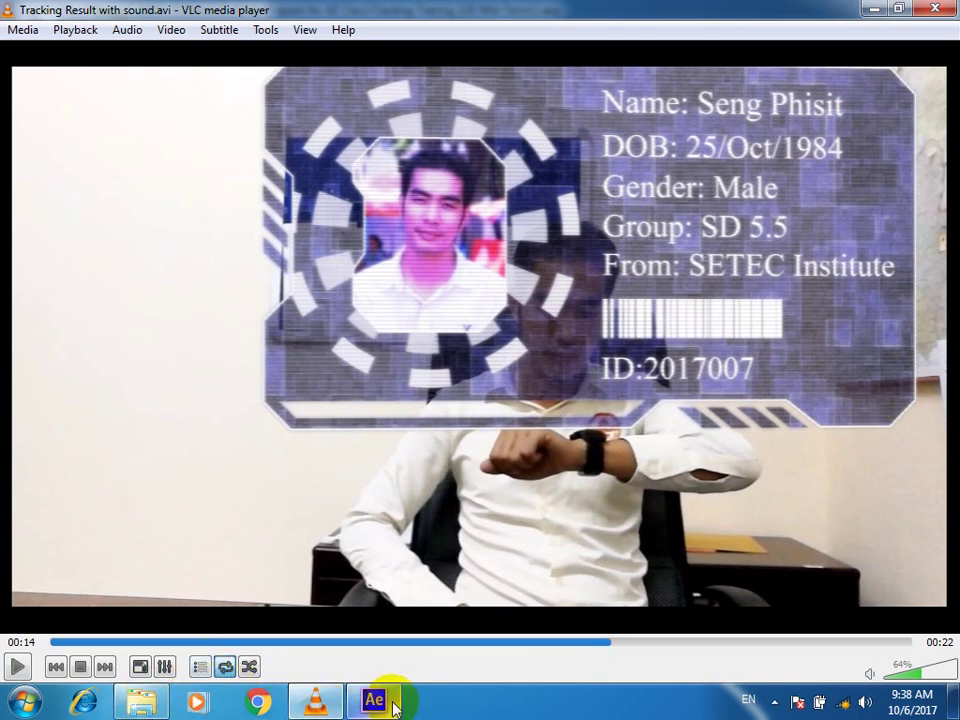
{"action": "mouse_move", "coordinate": [393, 708]}
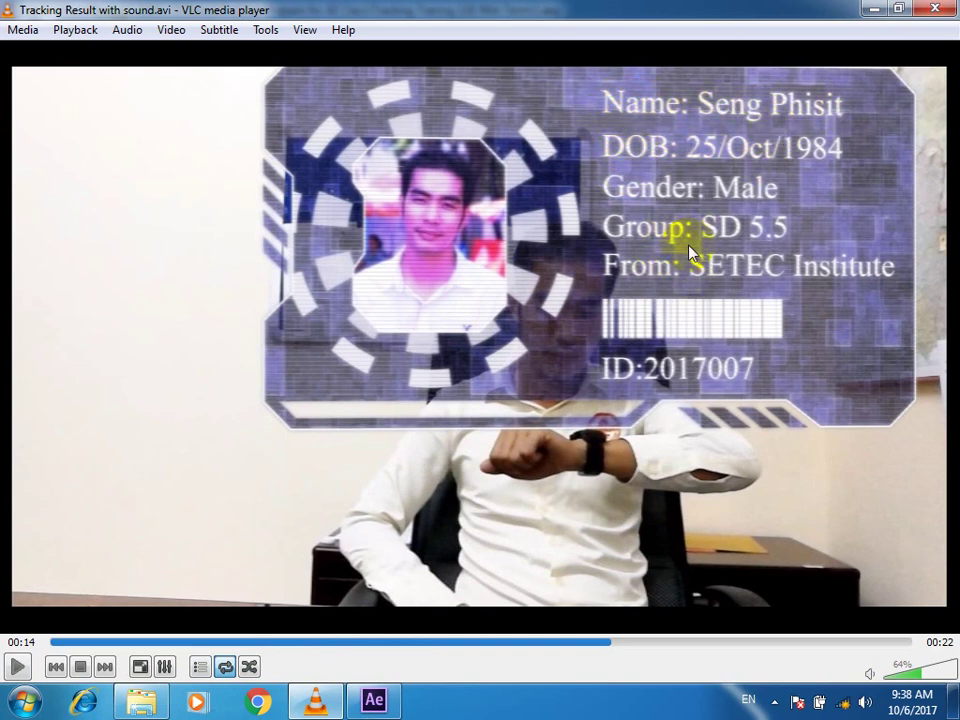
{"action": "left_click", "coordinate": [374, 700]}
At 0;00;02;17, type the 'Name:' line with the person's name at the frame's top right.
{"action": "left_click", "coordinate": [405, 617]}
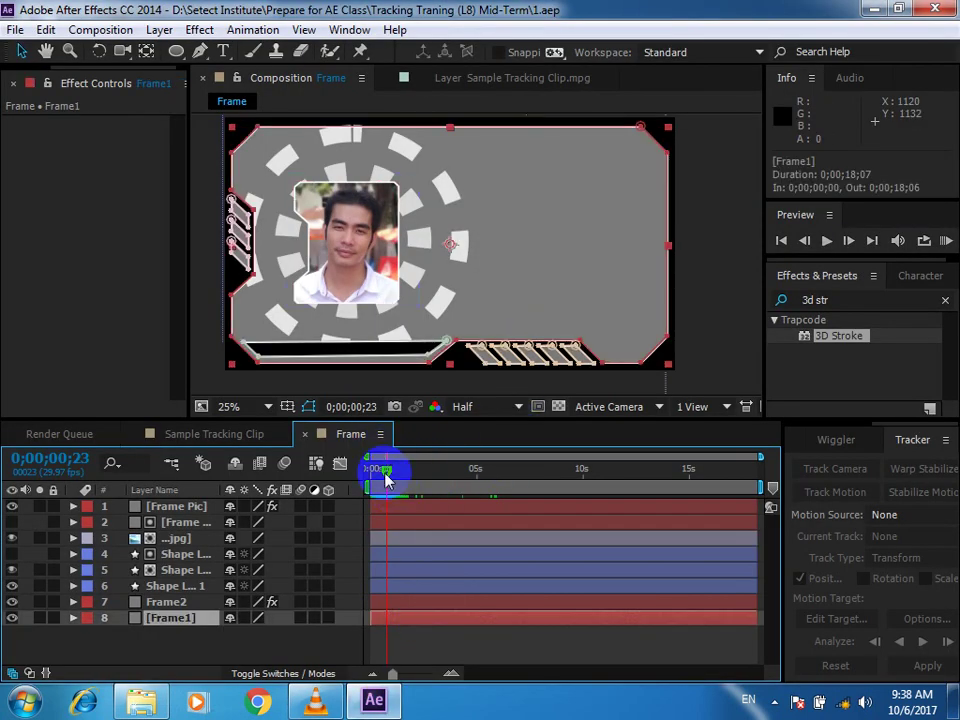
{"action": "mouse_move", "coordinate": [386, 470]}
{"action": "left_mouse_down"}
{"action": "mouse_move", "coordinate": [400, 483]}
{"action": "mouse_move", "coordinate": [425, 472]}
{"action": "left_mouse_up"}
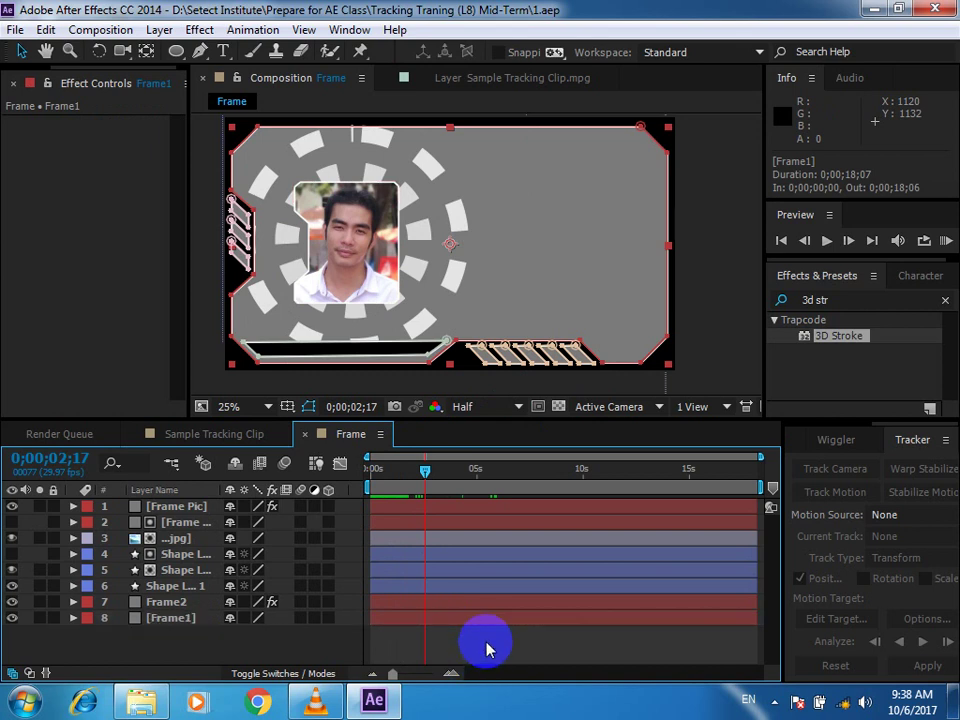
{"action": "left_click", "coordinate": [488, 648]}
{"action": "left_click", "coordinate": [223, 50]}
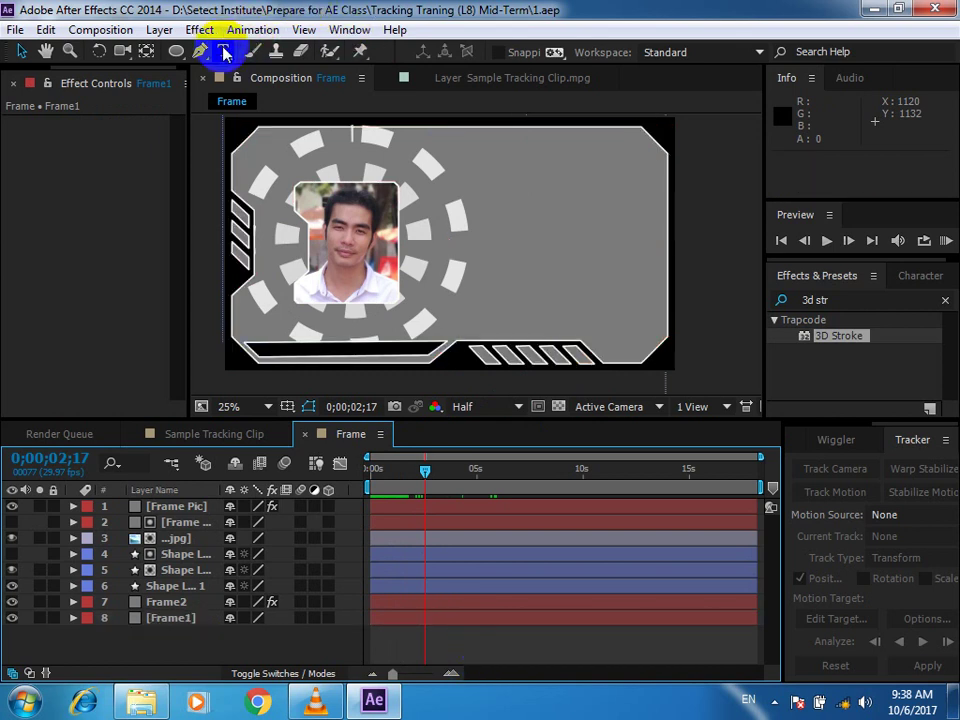
{"action": "left_click", "coordinate": [468, 160]}
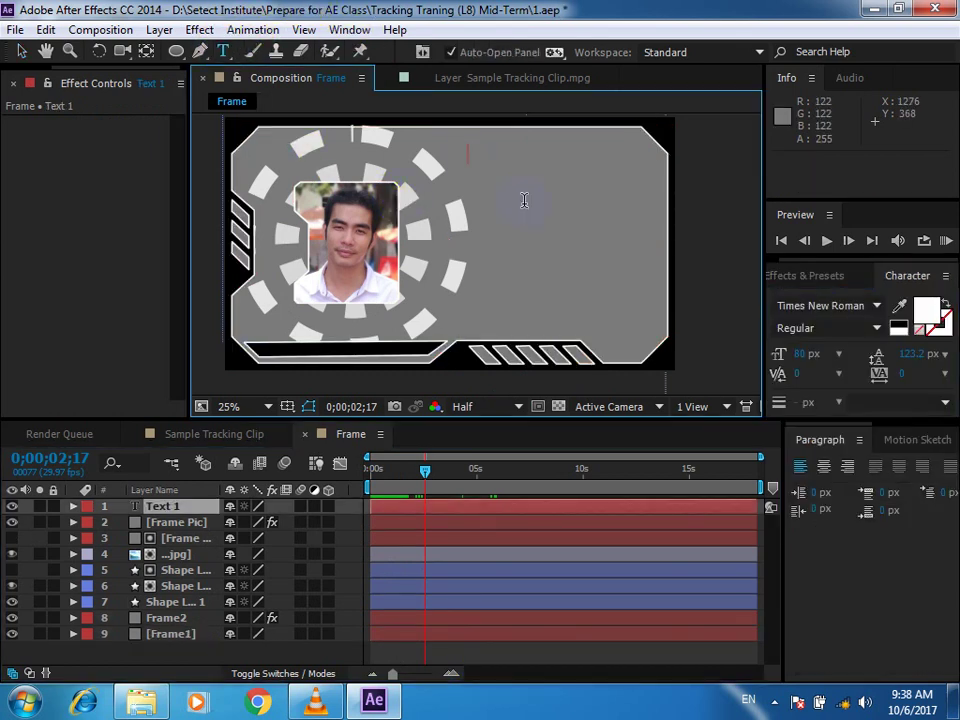
{"action": "type", "text": "am"}
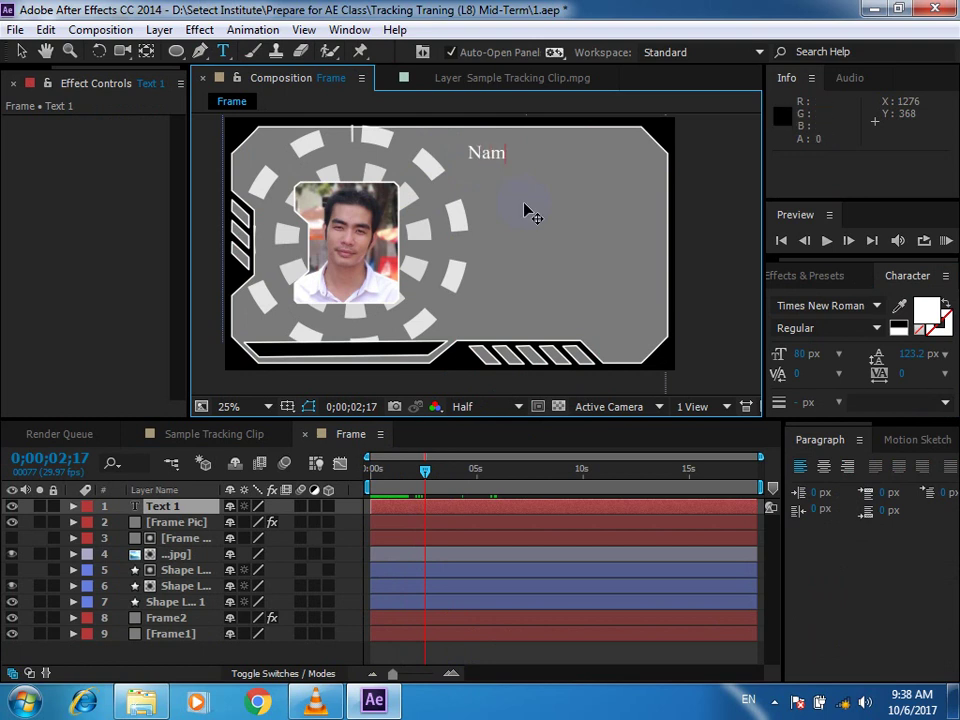
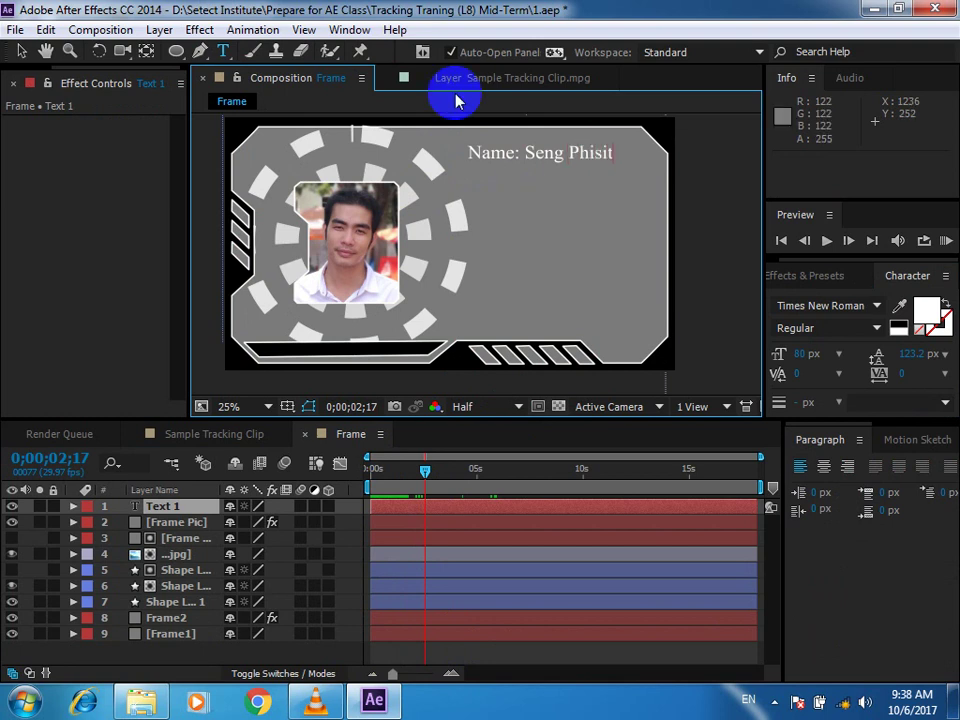
{"action": "left_click_drag", "start_coordinate": [580, 220], "coordinate": [595, 221]}
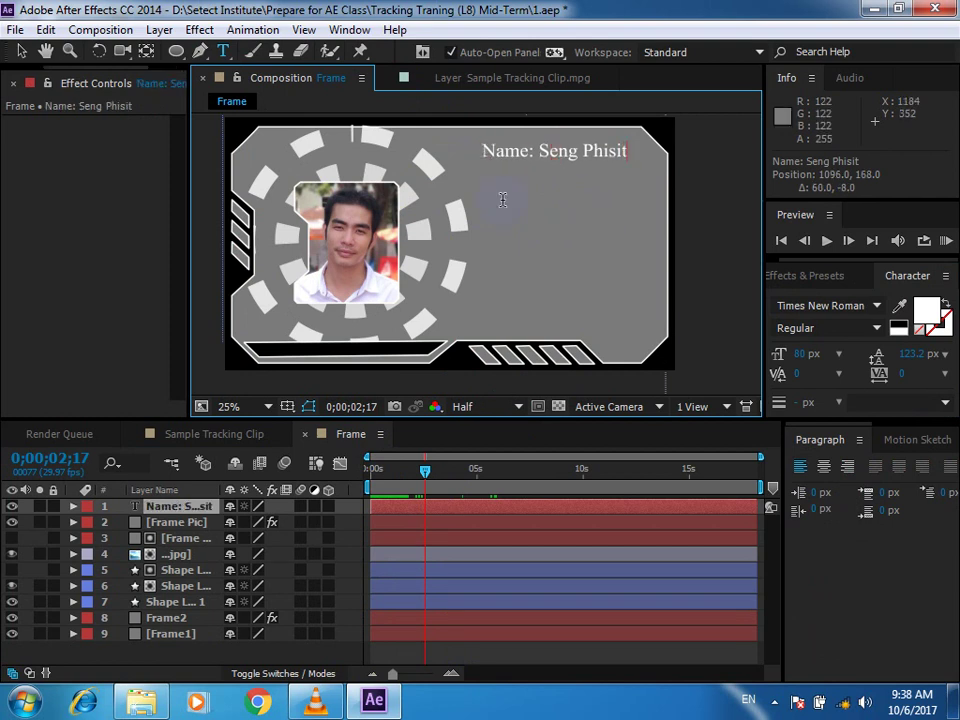
{"action": "left_click", "coordinate": [20, 52]}
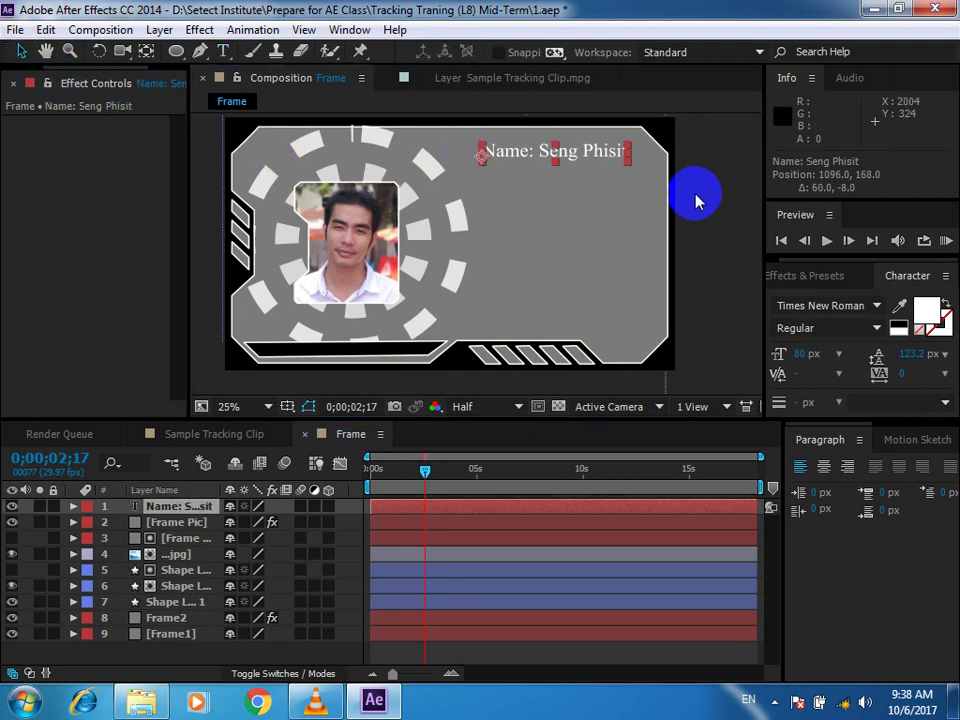
Shift the name text layer so it starts at 0;00;03;00.
{"action": "scroll", "coordinate": [669, 251], "scroll_direction": "up", "scroll_amount": 2}
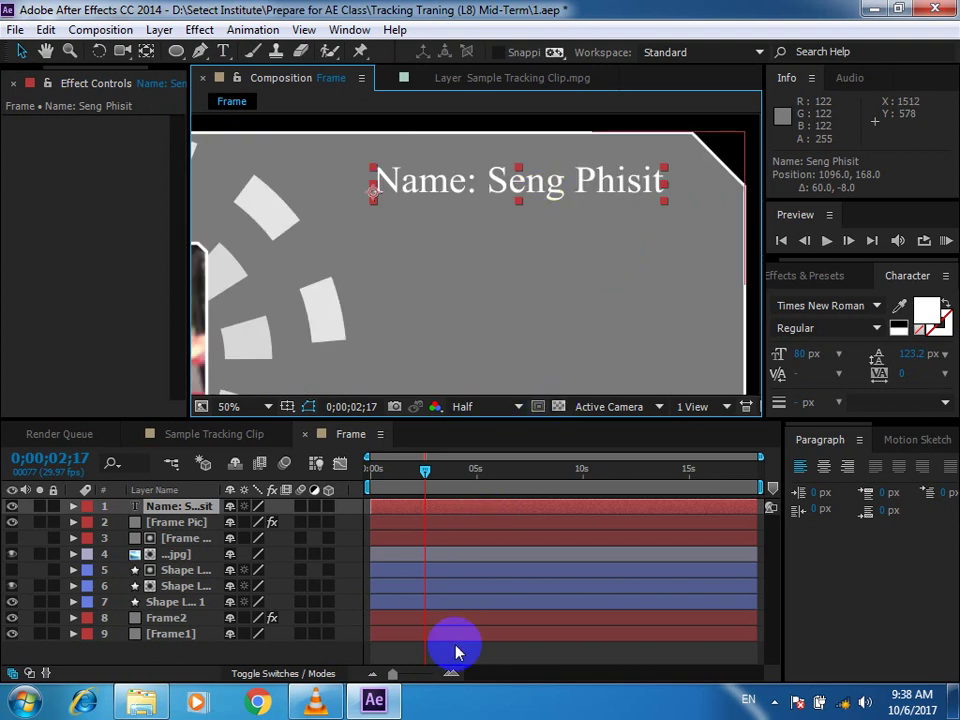
{"action": "left_click", "coordinate": [455, 652]}
{"action": "left_click", "coordinate": [444, 510]}
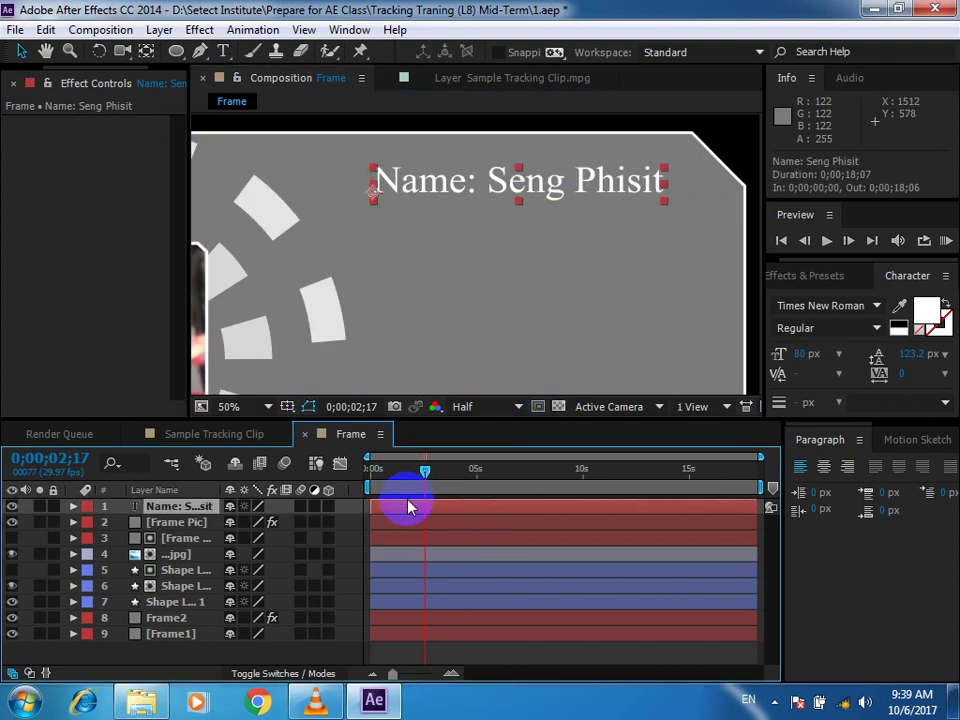
{"action": "mouse_move", "coordinate": [408, 507]}
{"action": "left_mouse_down"}
{"action": "mouse_move", "coordinate": [470, 506]}
{"action": "mouse_move", "coordinate": [445, 476]}
{"action": "mouse_move", "coordinate": [430, 498]}
{"action": "left_mouse_up"}
{"action": "left_click", "coordinate": [438, 469]}
{"action": "scroll", "coordinate": [444, 478], "scroll_direction": "up", "scroll_amount": 3}
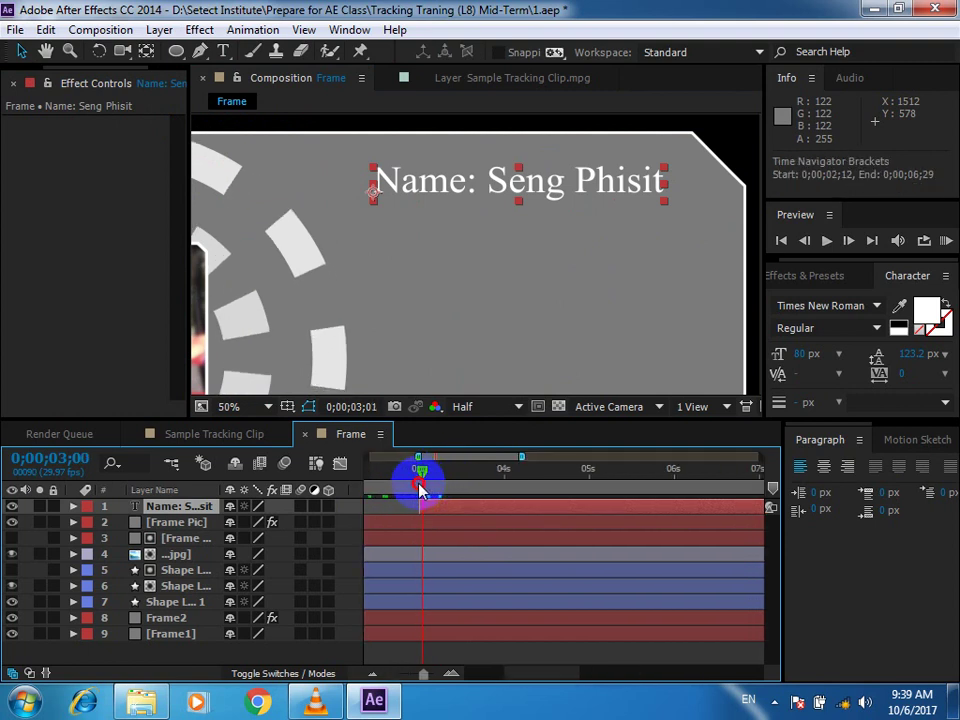
{"action": "scroll", "coordinate": [470, 512], "scroll_direction": "down", "scroll_amount": 3}
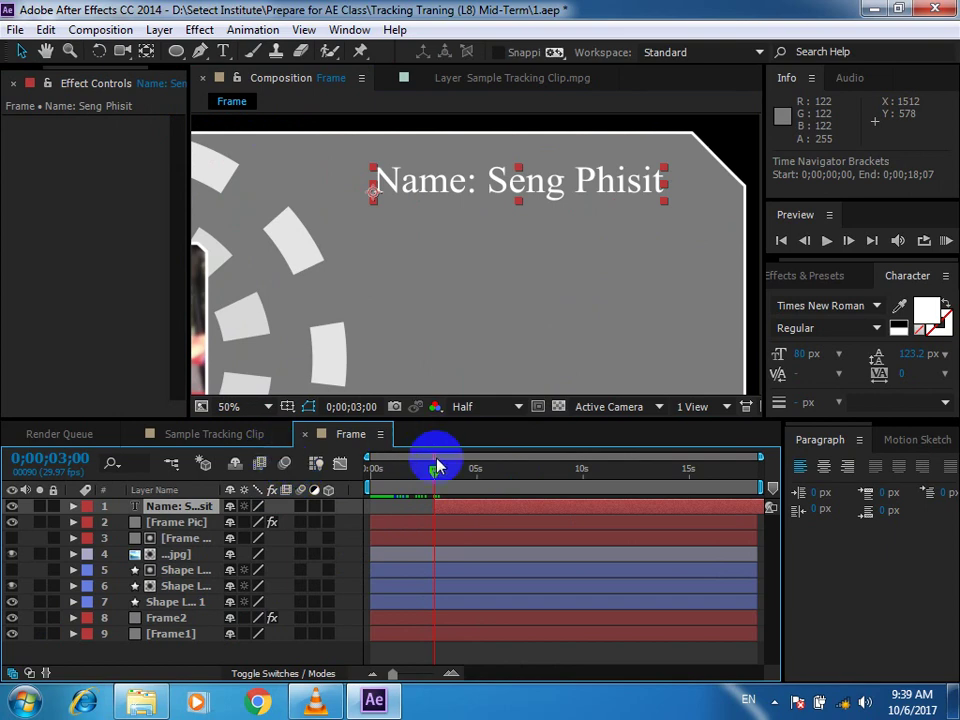
Replay the VLC video from 00:03 to 00:05 to check the name's timing, then return.
{"action": "left_click", "coordinate": [320, 705]}
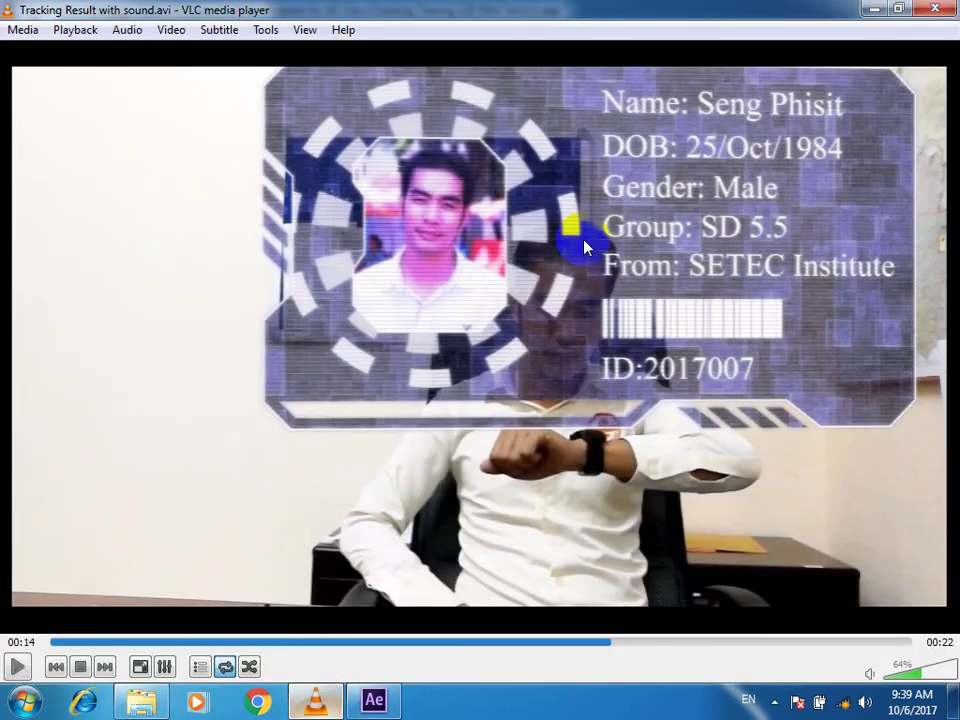
{"action": "left_click", "coordinate": [251, 642]}
{"action": "left_click_drag", "start_coordinate": [232, 645], "coordinate": [200, 643]}
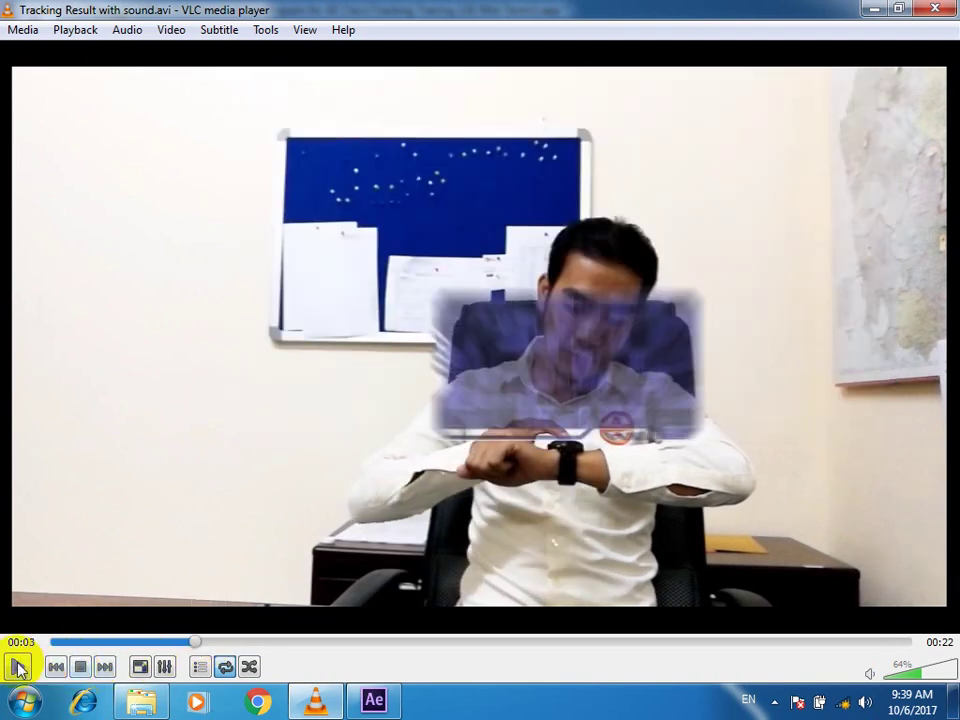
{"action": "left_click", "coordinate": [18, 667]}
{"action": "left_click", "coordinate": [18, 667]}
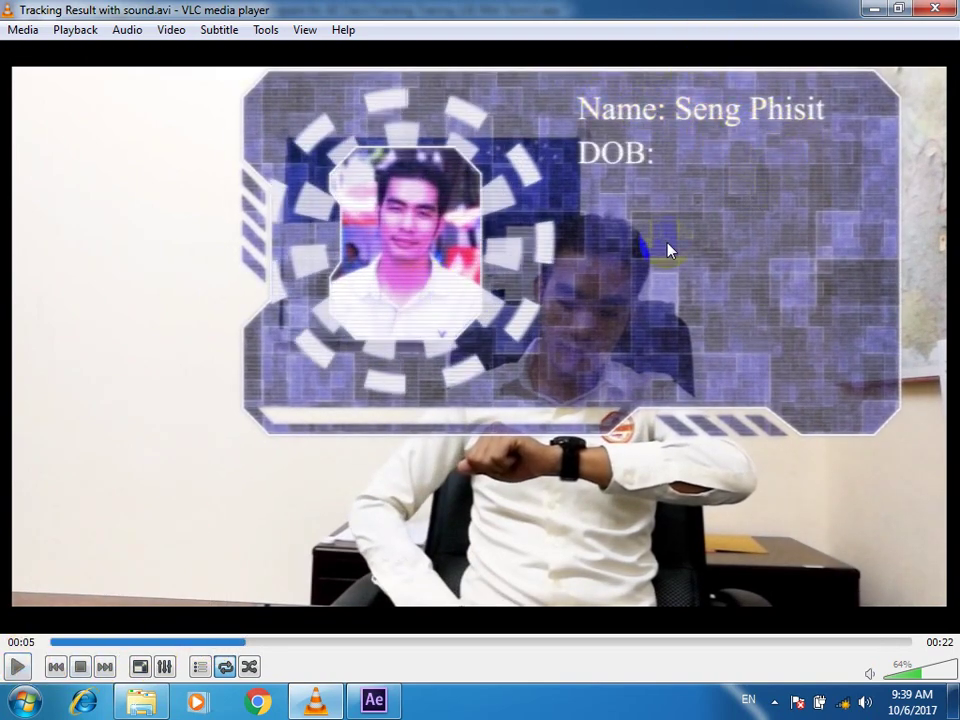
{"action": "left_click", "coordinate": [374, 700]}
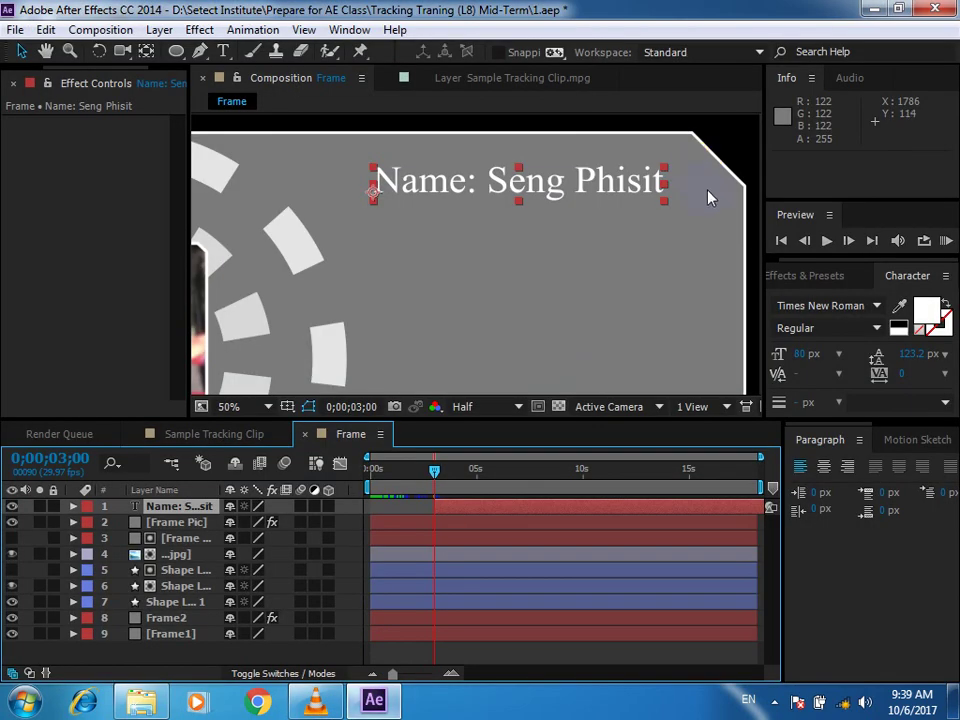
Search Effects & Presets for 'typ' and drag the Typewriter preset onto the name text layer.
{"action": "left_click", "coordinate": [838, 277]}
{"action": "left_click", "coordinate": [855, 299]}
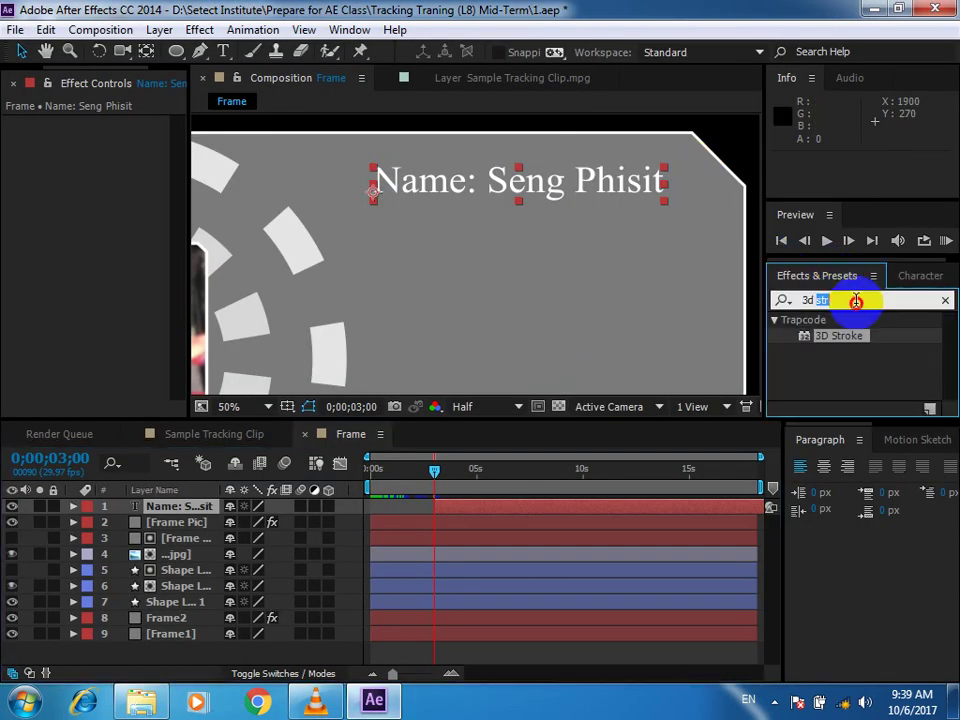
{"action": "type", "text": "p"}
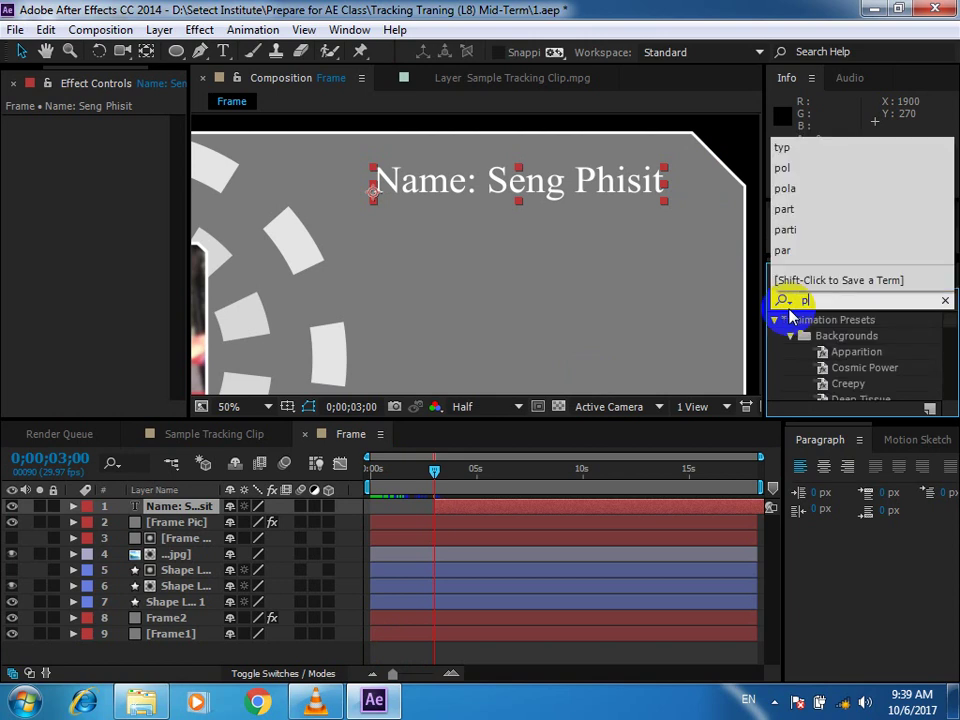
{"action": "type", "text": "e"}
{"action": "key", "text": "BackSpace"}
{"action": "key", "text": "BackSpace"}
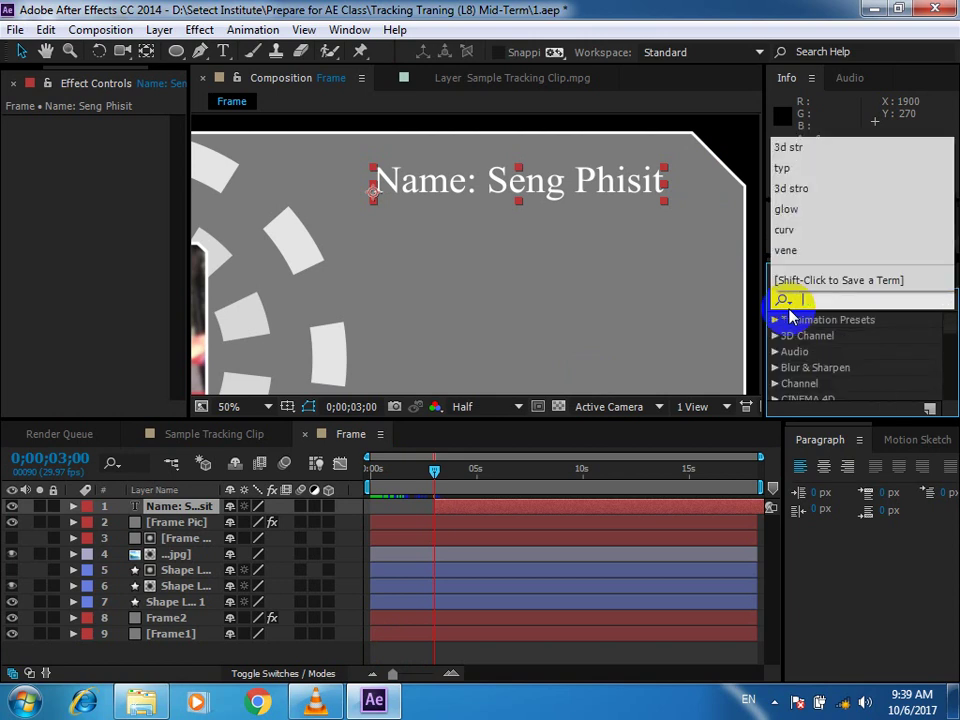
{"action": "type", "text": "tp"}
{"action": "key", "text": "BackSpace"}
{"action": "type", "text": "y"}
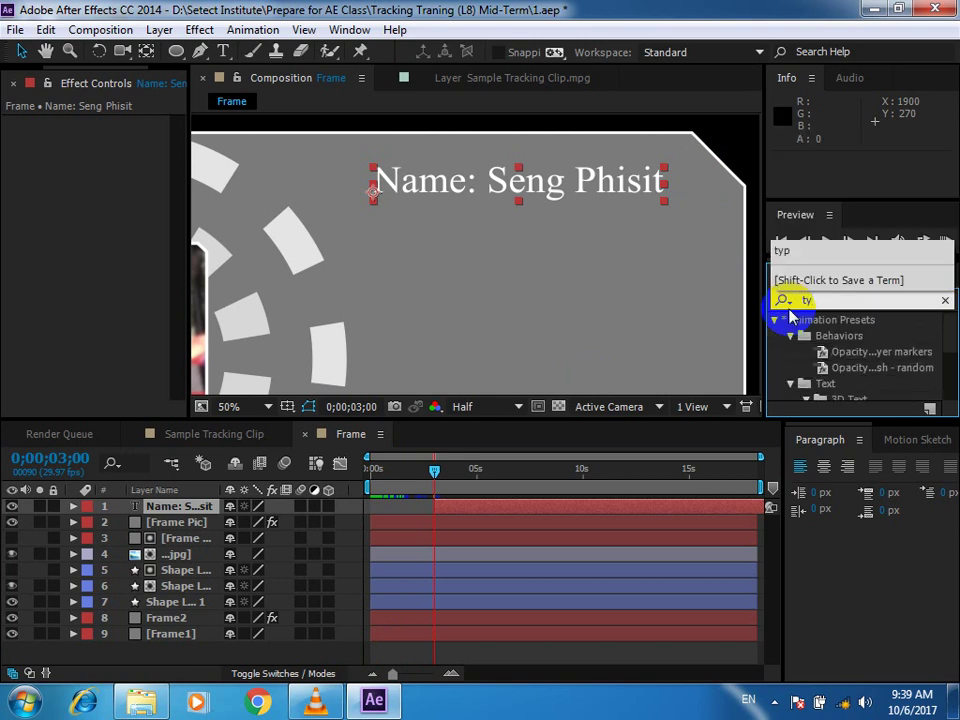
{"action": "type", "text": "p"}
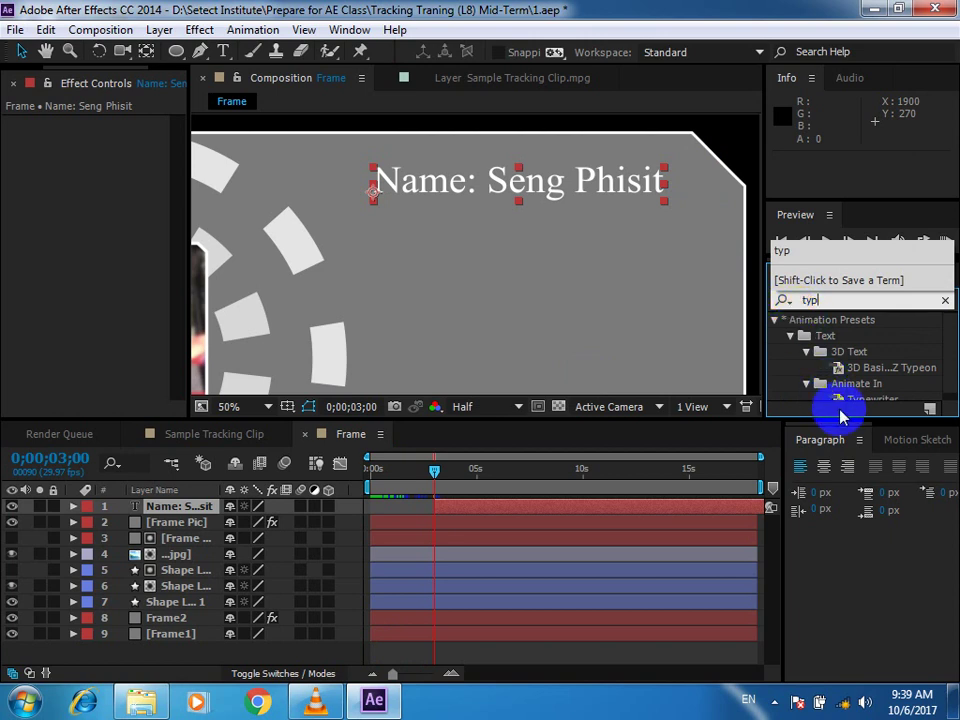
{"action": "left_click_drag", "start_coordinate": [841, 418], "coordinate": [844, 446]}
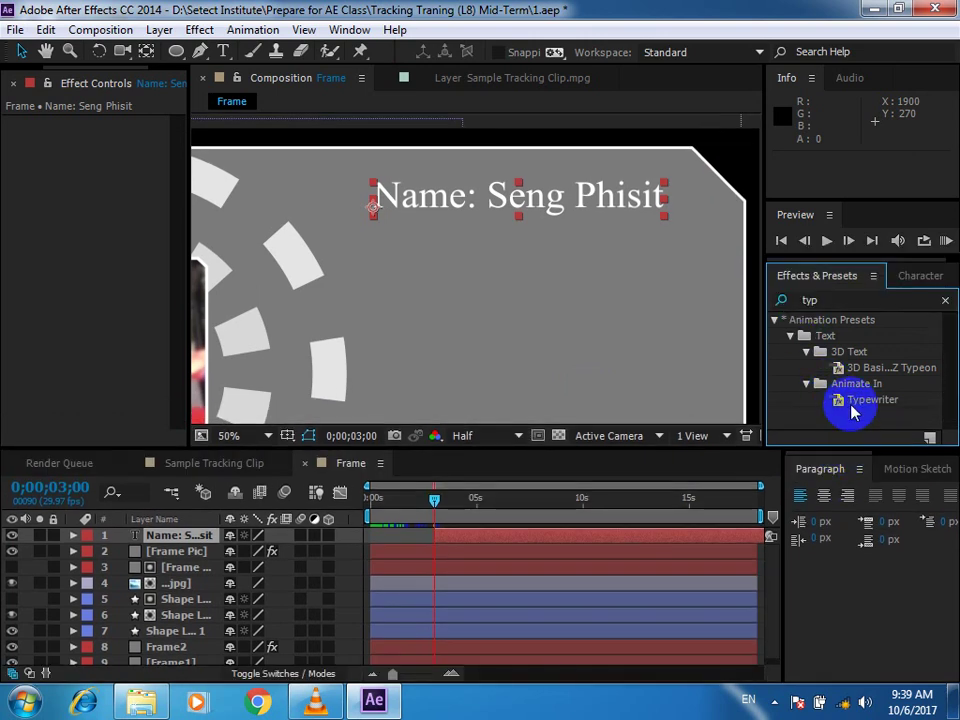
{"action": "left_click", "coordinate": [853, 400]}
{"action": "left_click_drag", "start_coordinate": [853, 402], "coordinate": [460, 545]}
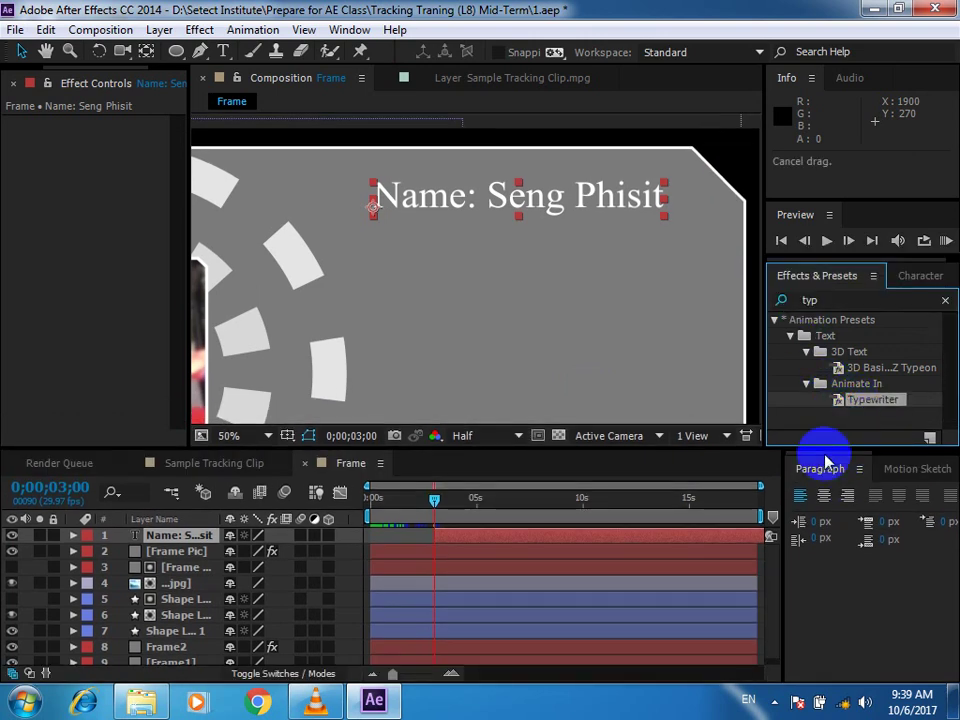
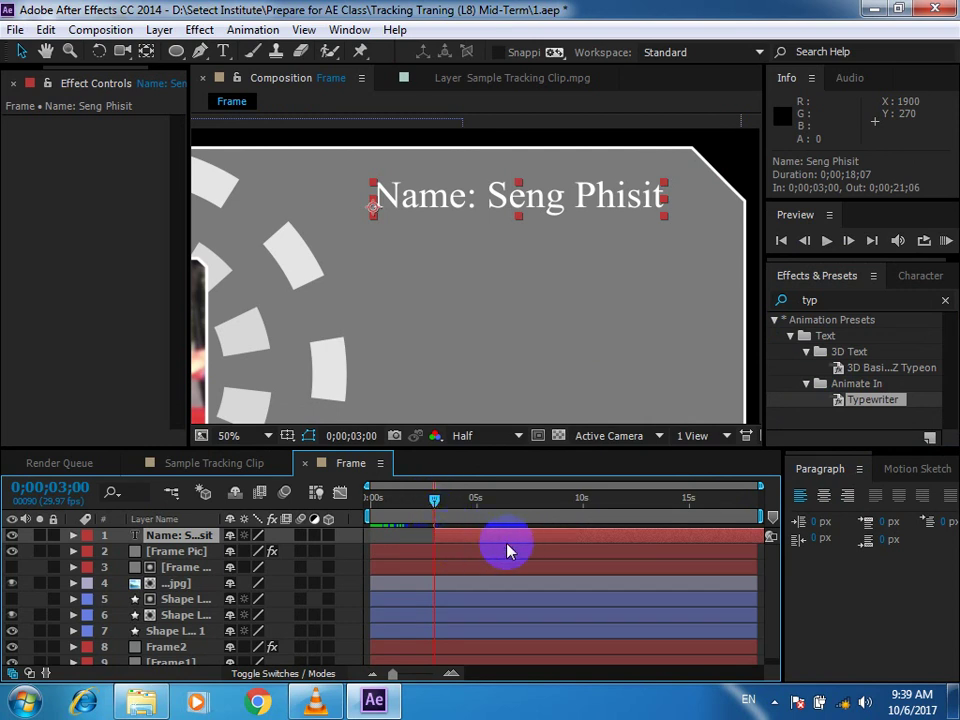
Apply the Typewriter preset to the name text layer and preview it typing on.
{"action": "left_click_drag", "start_coordinate": [842, 405], "coordinate": [462, 545]}
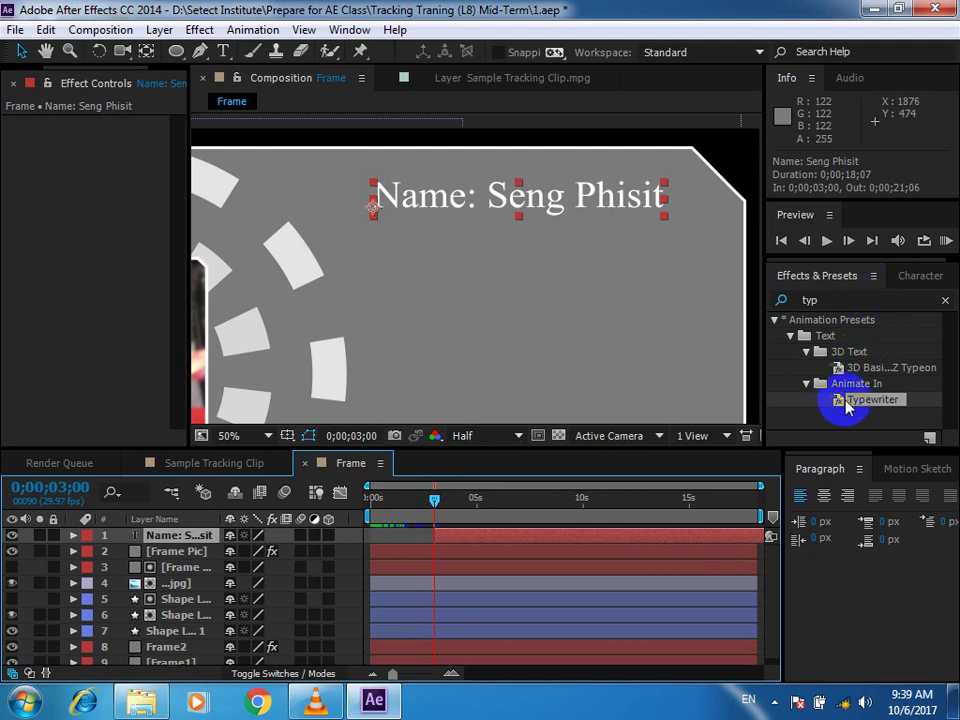
{"action": "left_click", "coordinate": [460, 537]}
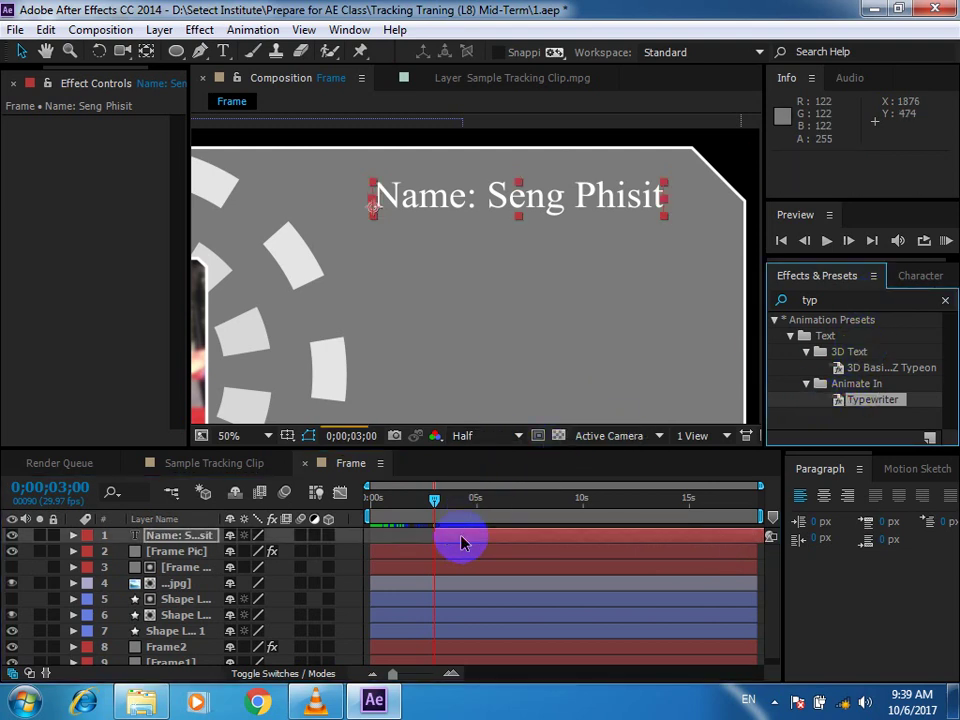
{"action": "key", "text": "space"}
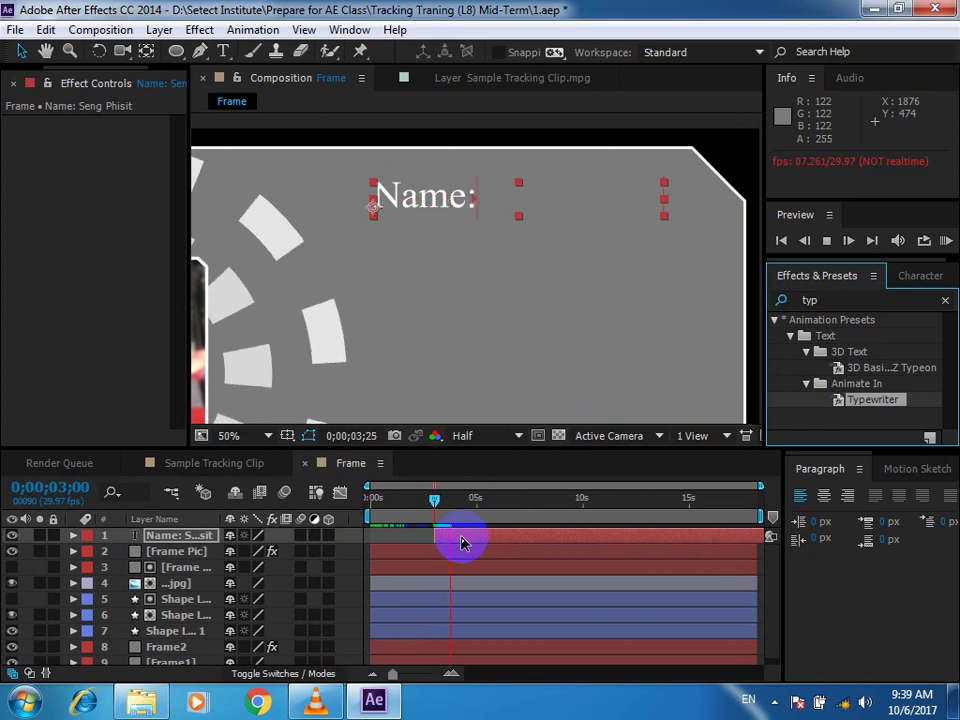
{"action": "key", "text": "space"}
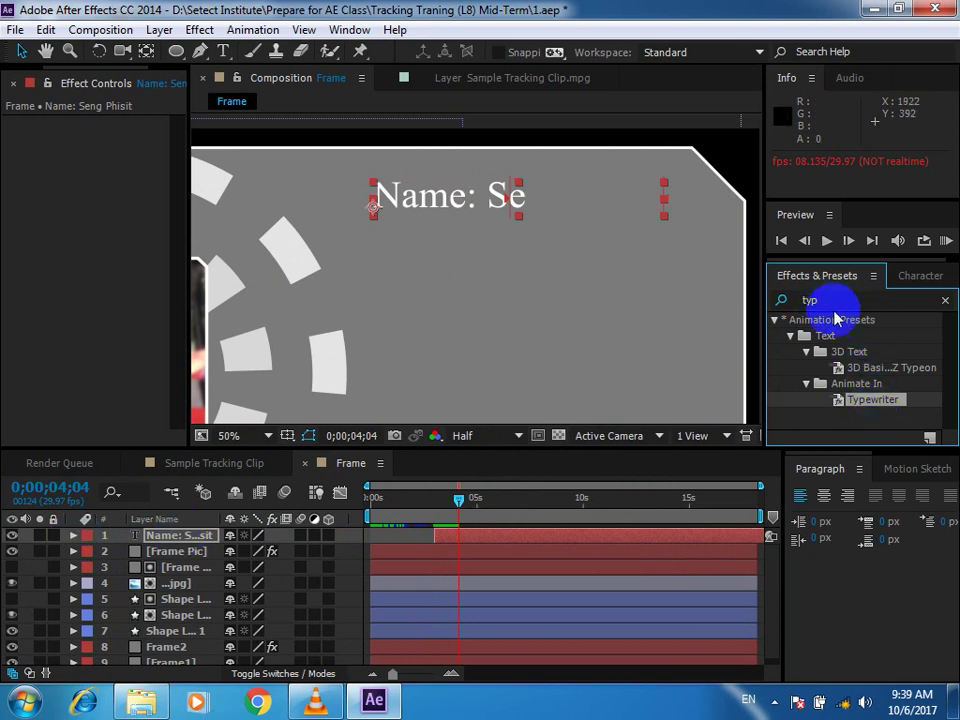
Reveal the Start keyframes under Text > Animator 1 > Range Selector 1 on the name layer.
{"action": "left_click", "coordinate": [73, 538]}
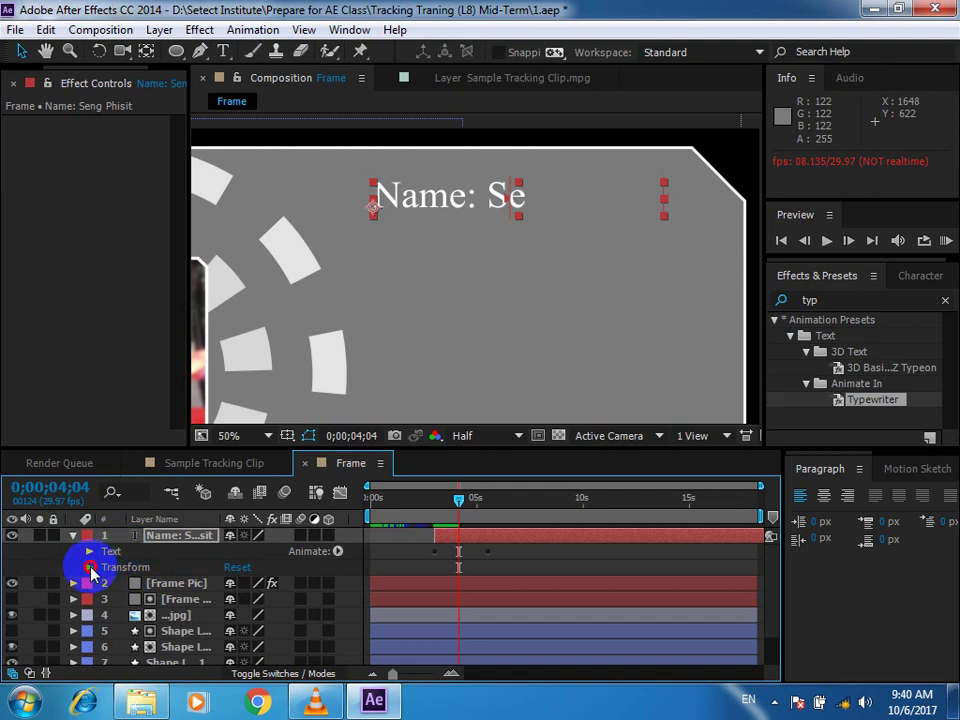
{"action": "left_click", "coordinate": [89, 567]}
{"action": "left_click", "coordinate": [89, 567]}
{"action": "left_click", "coordinate": [89, 551]}
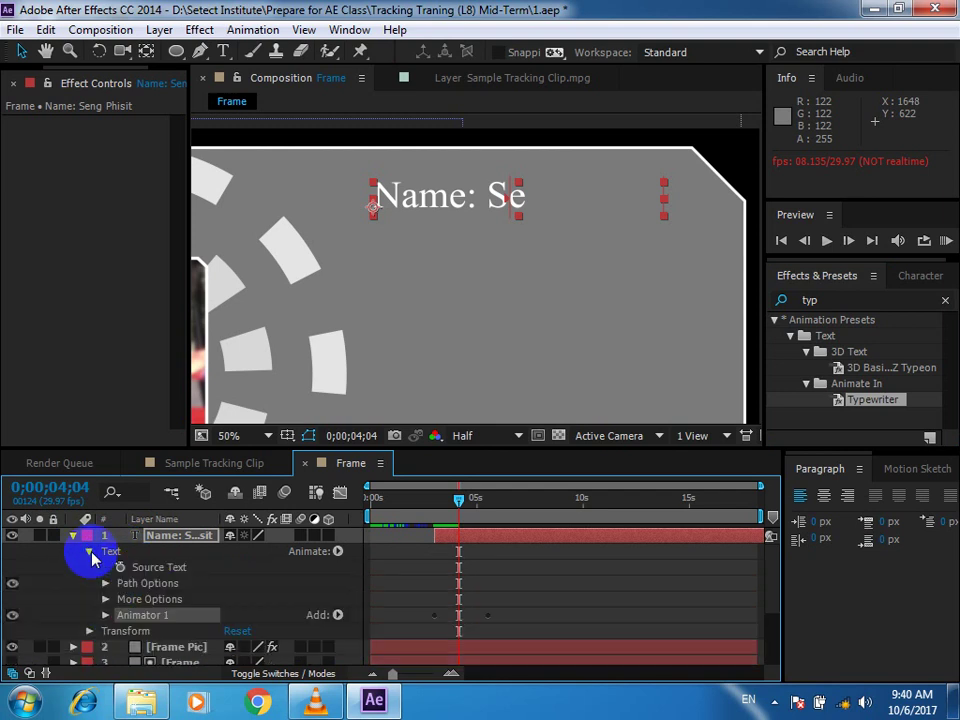
{"action": "left_click", "coordinate": [104, 615]}
{"action": "left_click", "coordinate": [121, 631]}
{"action": "scroll", "coordinate": [436, 587], "scroll_direction": "down", "scroll_amount": 1}
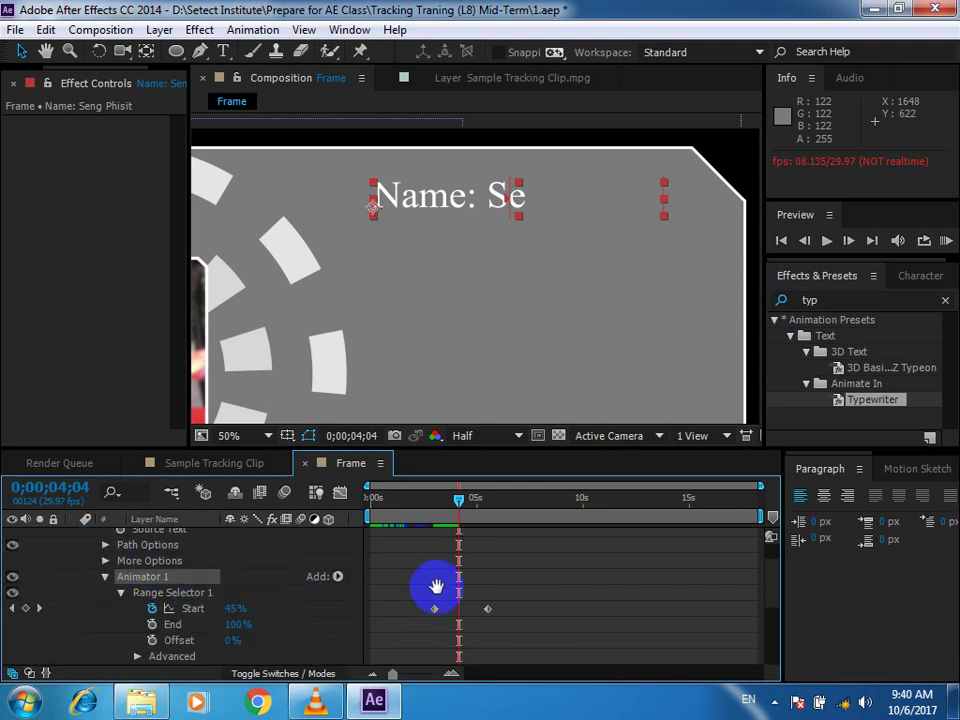
{"action": "scroll", "coordinate": [440, 580], "scroll_direction": "down", "scroll_amount": 1}
{"action": "scroll", "coordinate": [561, 579], "scroll_direction": "up", "scroll_amount": 2}
{"action": "scroll", "coordinate": [634, 567], "scroll_direction": "up", "scroll_amount": 2}
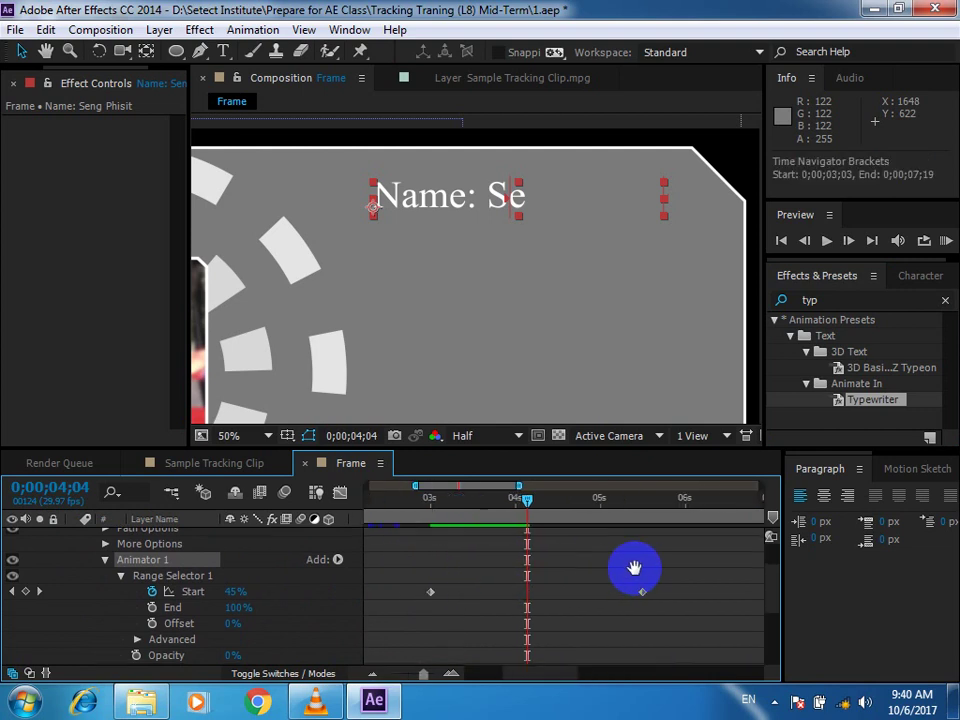
Move the closing Start keyframe earlier to about 0;00;03;13 and preview the faster typing.
{"action": "left_click_drag", "start_coordinate": [643, 593], "coordinate": [484, 597]}
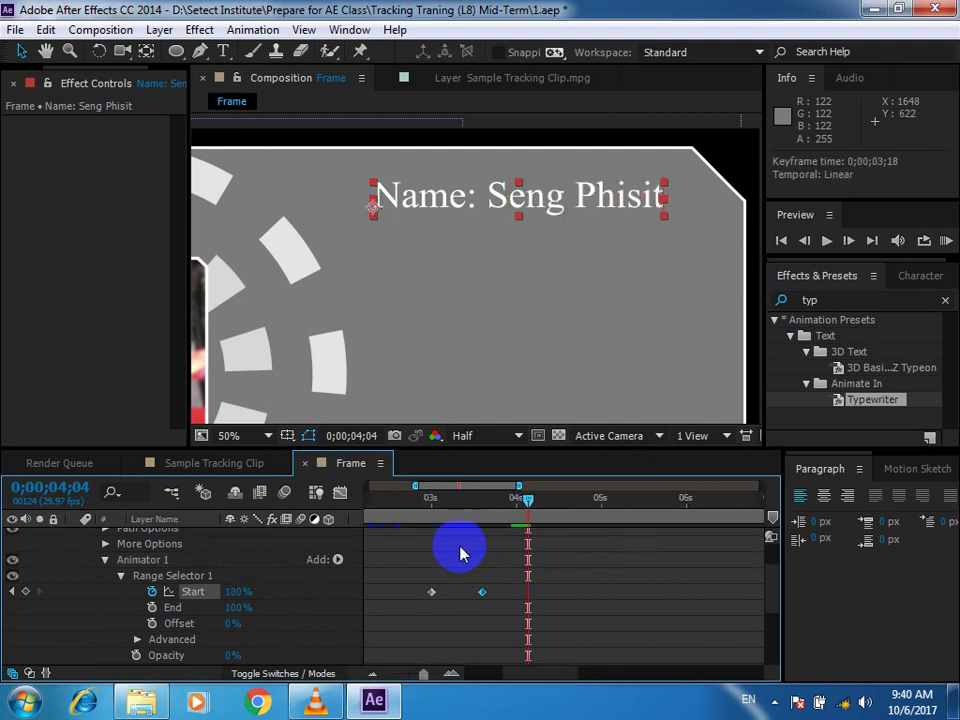
{"action": "left_click", "coordinate": [430, 500]}
{"action": "key", "text": "space"}
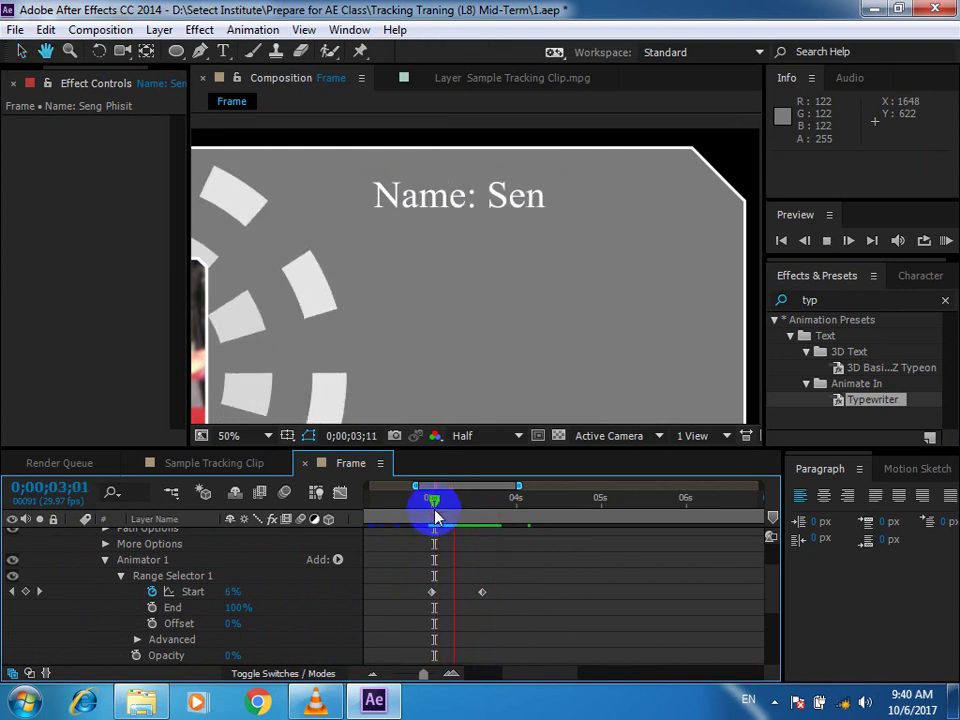
{"action": "left_click", "coordinate": [482, 594]}
{"action": "left_click_drag", "start_coordinate": [482, 594], "coordinate": [467, 592]}
{"action": "left_click", "coordinate": [428, 500]}
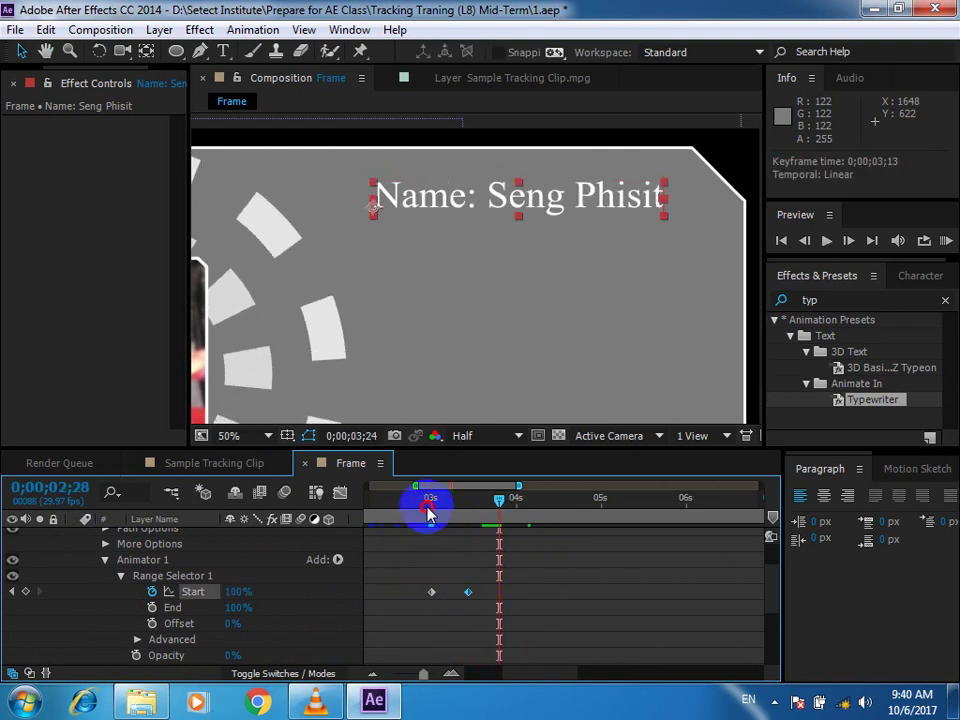
{"action": "key", "text": "space"}
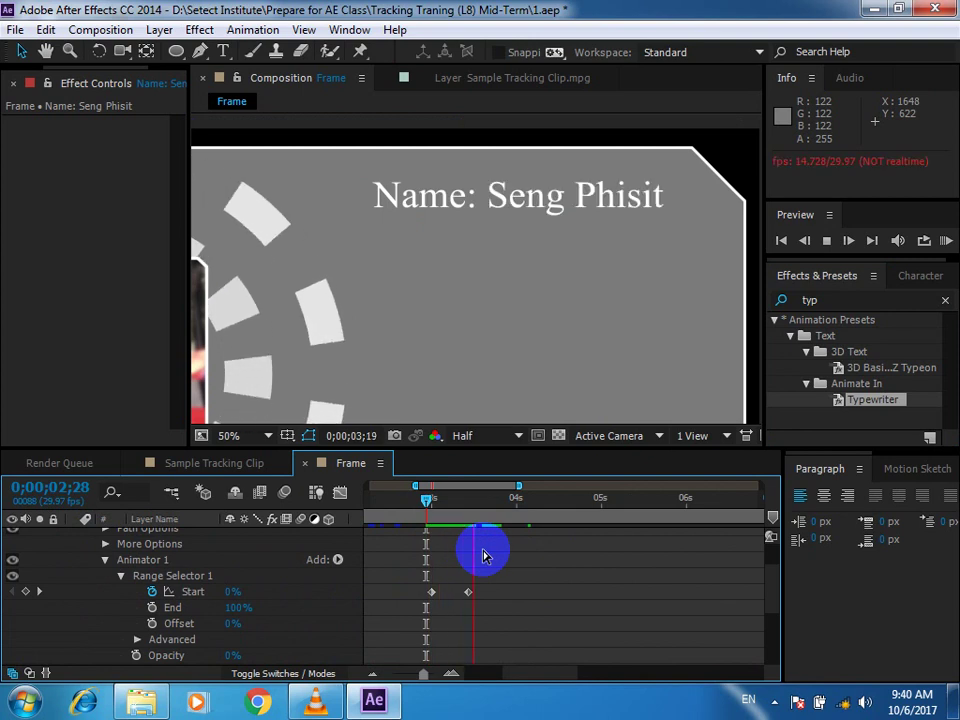
{"action": "left_click", "coordinate": [424, 512]}
{"action": "key", "text": "space"}
{"action": "key", "text": "space"}
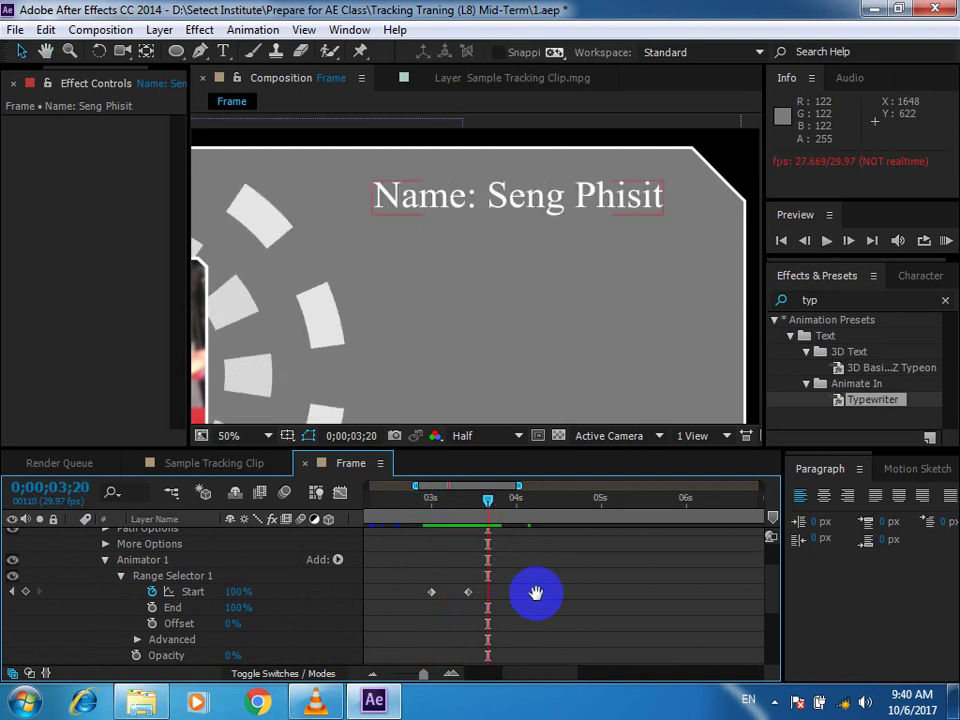
{"action": "scroll", "coordinate": [111, 574], "scroll_direction": "up", "scroll_amount": 2}
{"action": "left_click", "coordinate": [84, 540]}
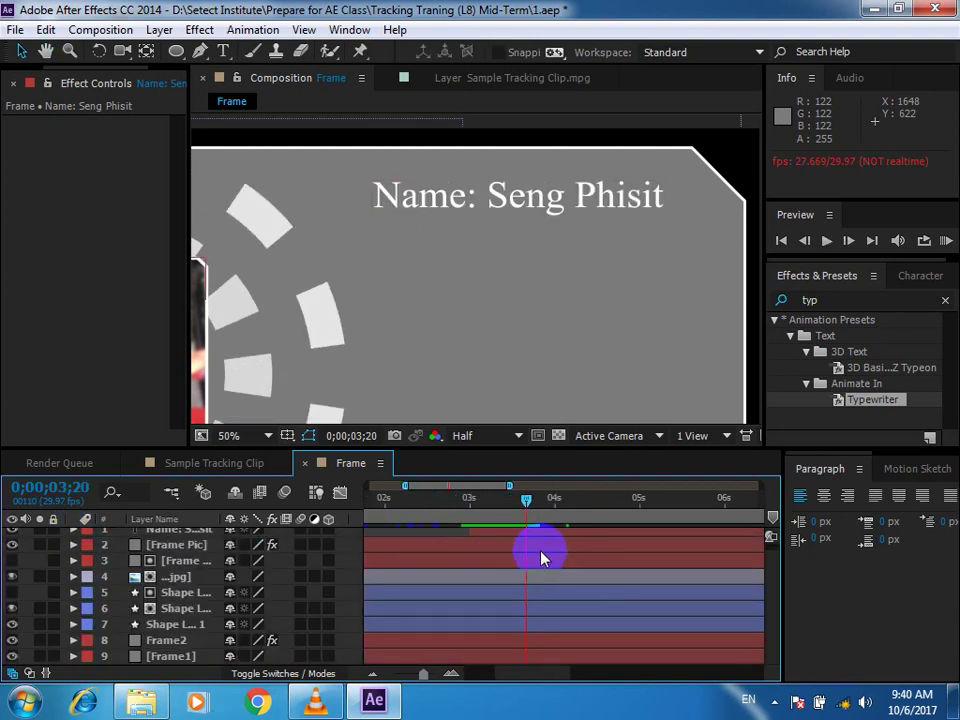
Preview the name's typing animation and set the current time to 3;16.
{"action": "left_click", "coordinate": [499, 533]}
{"action": "left_click", "coordinate": [473, 521]}
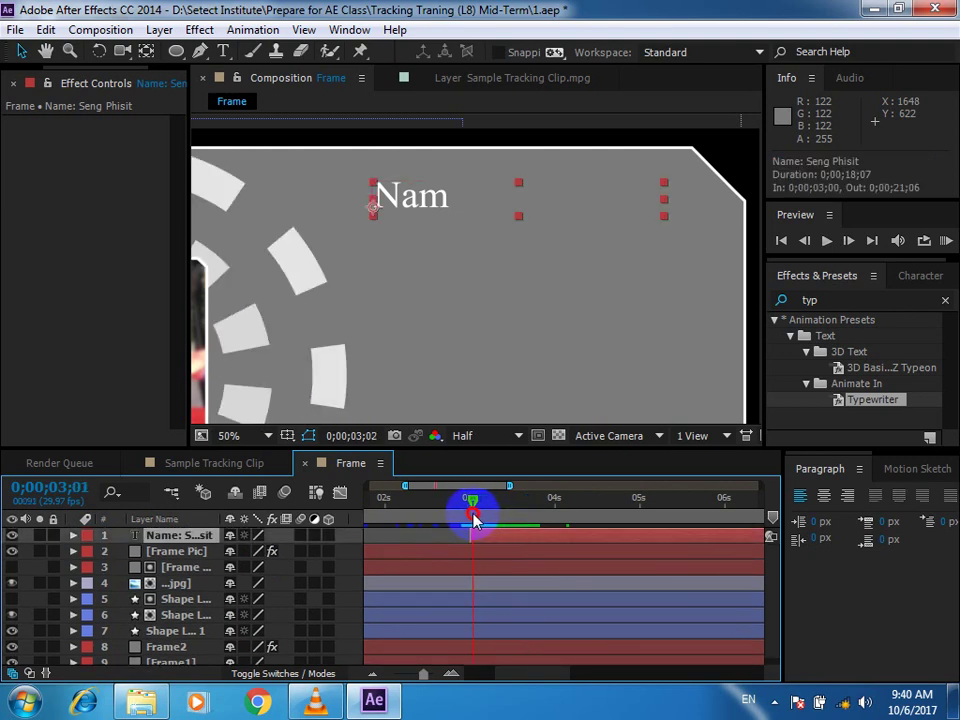
{"action": "key", "text": "space"}
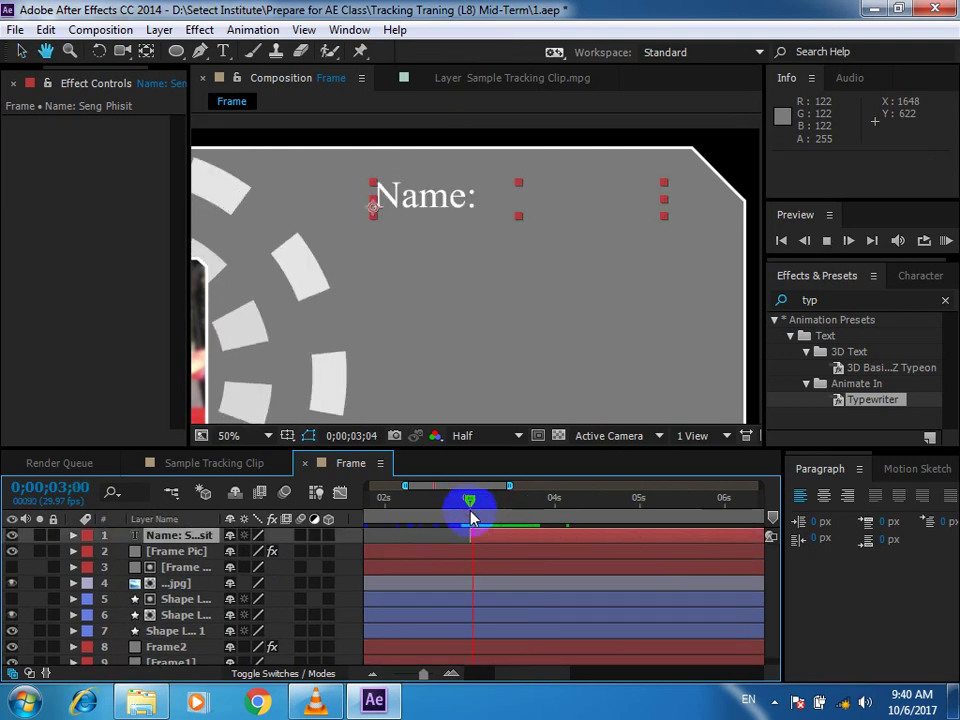
{"action": "left_click_drag", "start_coordinate": [471, 508], "coordinate": [507, 507]}
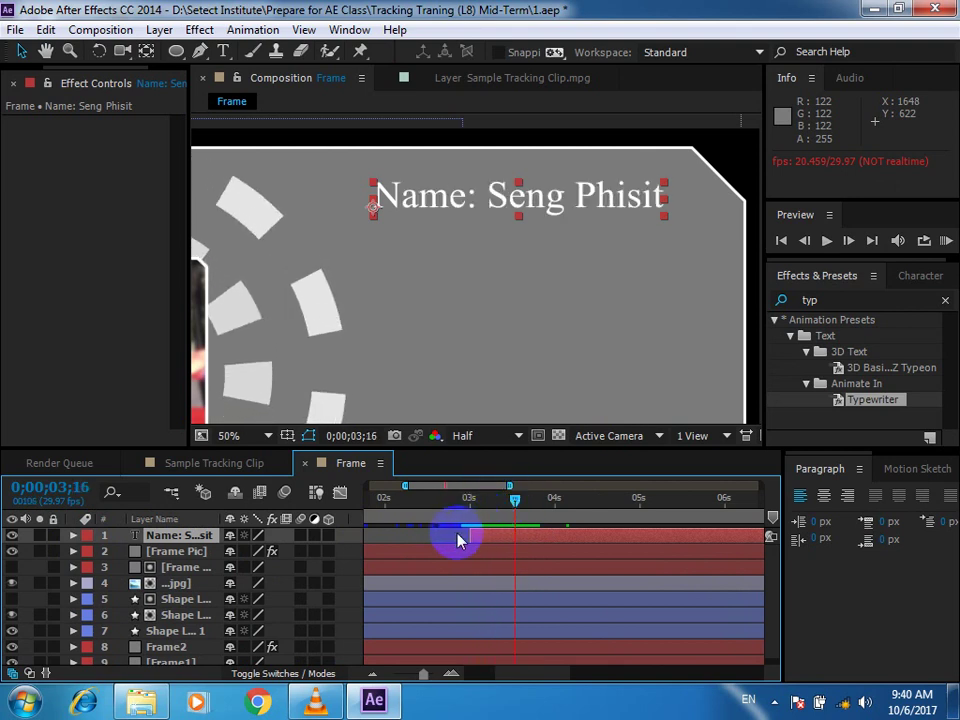
{"action": "left_click", "coordinate": [458, 535]}
Duplicate the name layer, start the copy 14 frames later and move it below the name.
{"action": "left_click", "coordinate": [491, 540]}
{"action": "key", "text": "ctrl+d"}
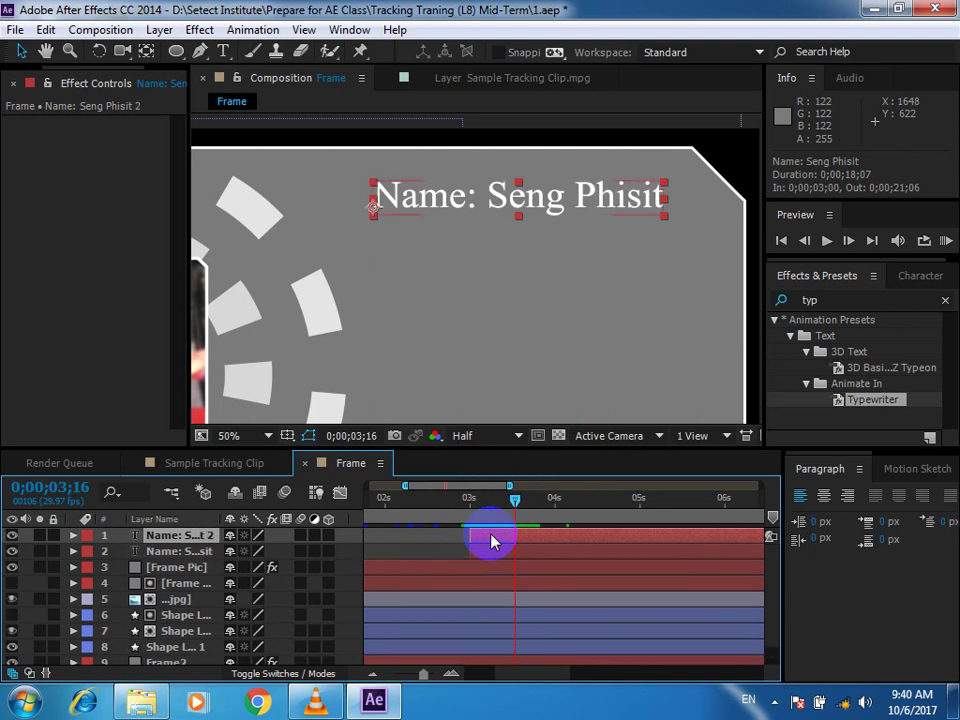
{"action": "mouse_move", "coordinate": [491, 540]}
{"action": "left_mouse_down"}
{"action": "mouse_move", "coordinate": [533, 541]}
{"action": "mouse_move", "coordinate": [615, 500]}
{"action": "left_mouse_up"}
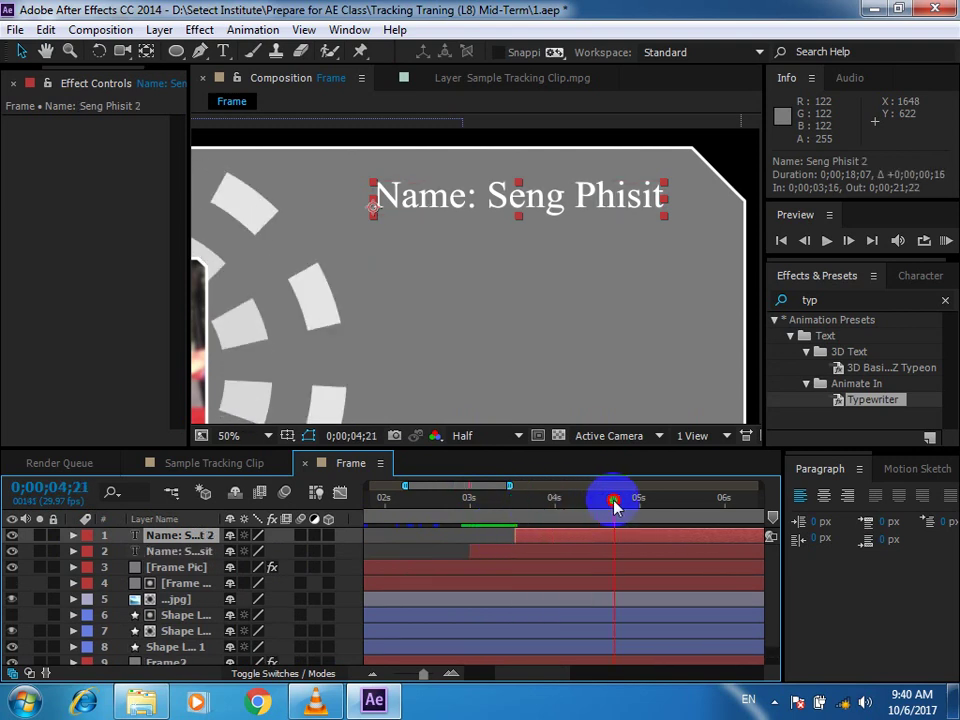
{"action": "left_click_drag", "start_coordinate": [508, 208], "coordinate": [511, 245]}
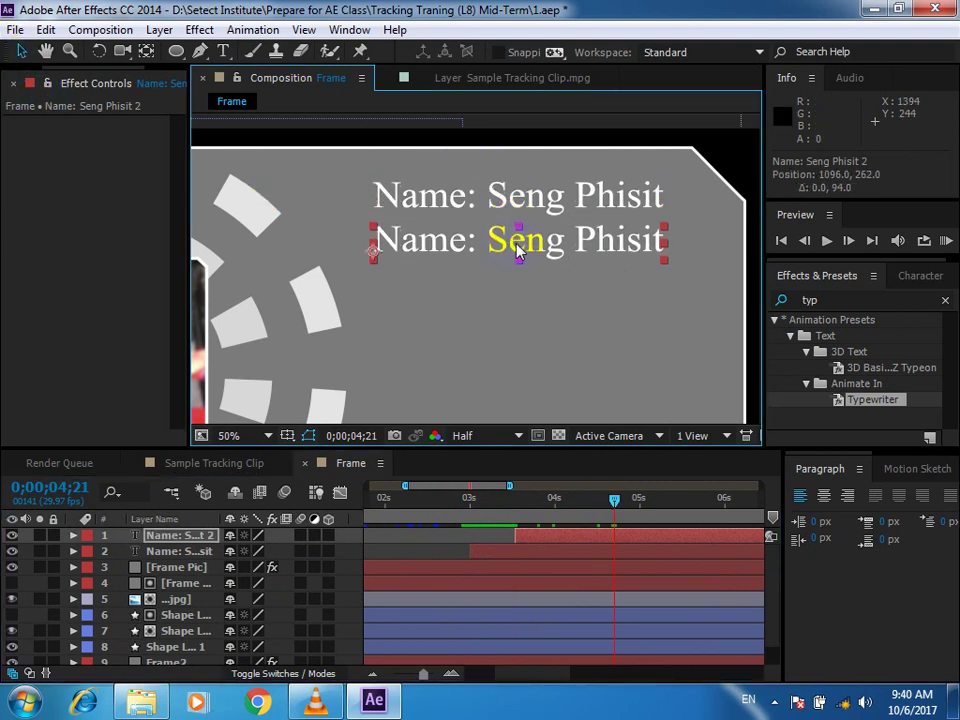
Retype the duplicated text as the date-of-birth line, entering the person's birth date.
{"action": "double_click", "coordinate": [513, 243]}
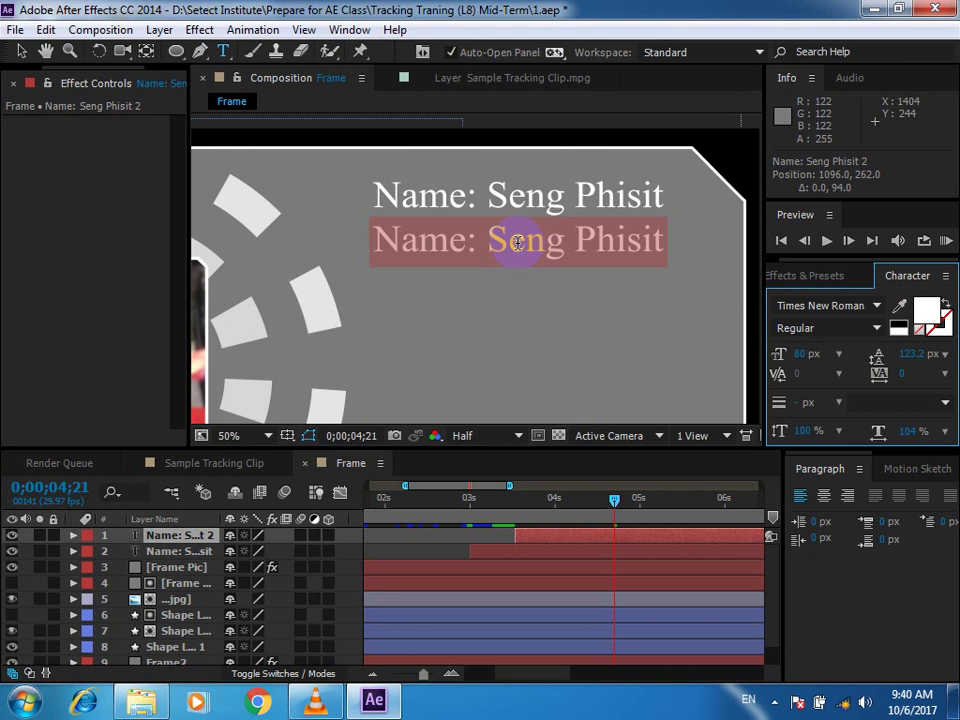
{"action": "type", "text": "DOC"}
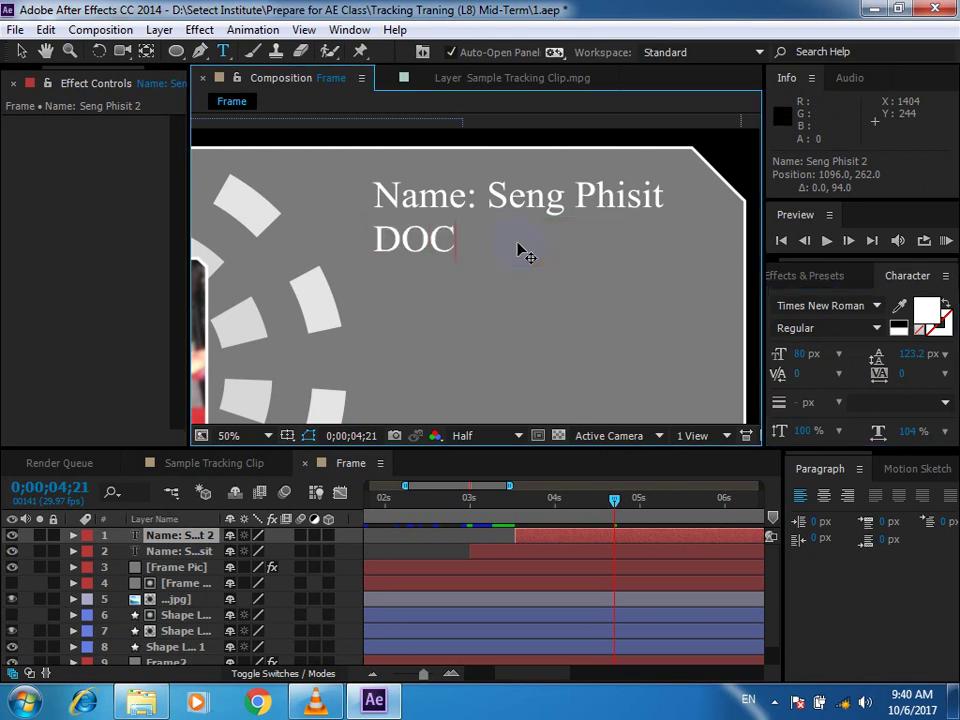
{"action": "key", "text": "BackSpace"}
{"action": "key", "text": "BackSpace"}
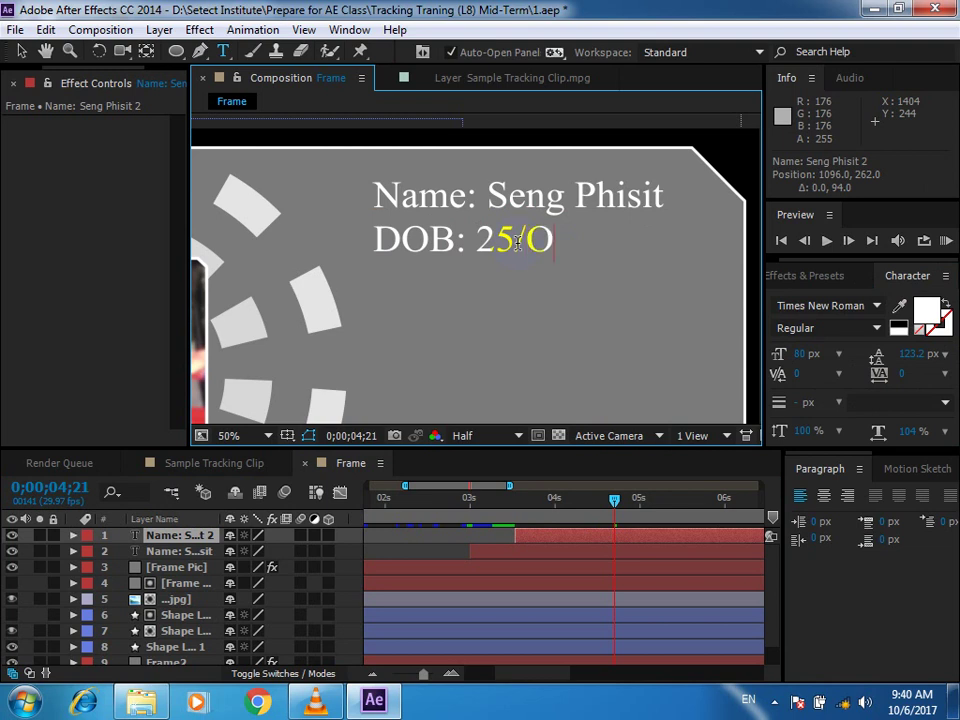
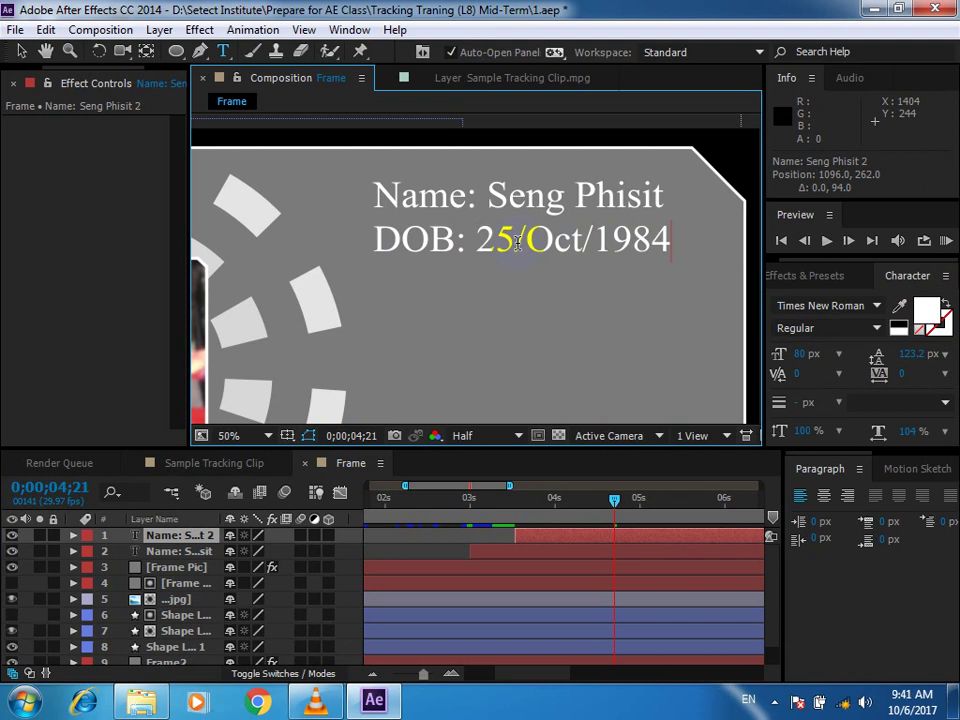
{"action": "left_click", "coordinate": [22, 51]}
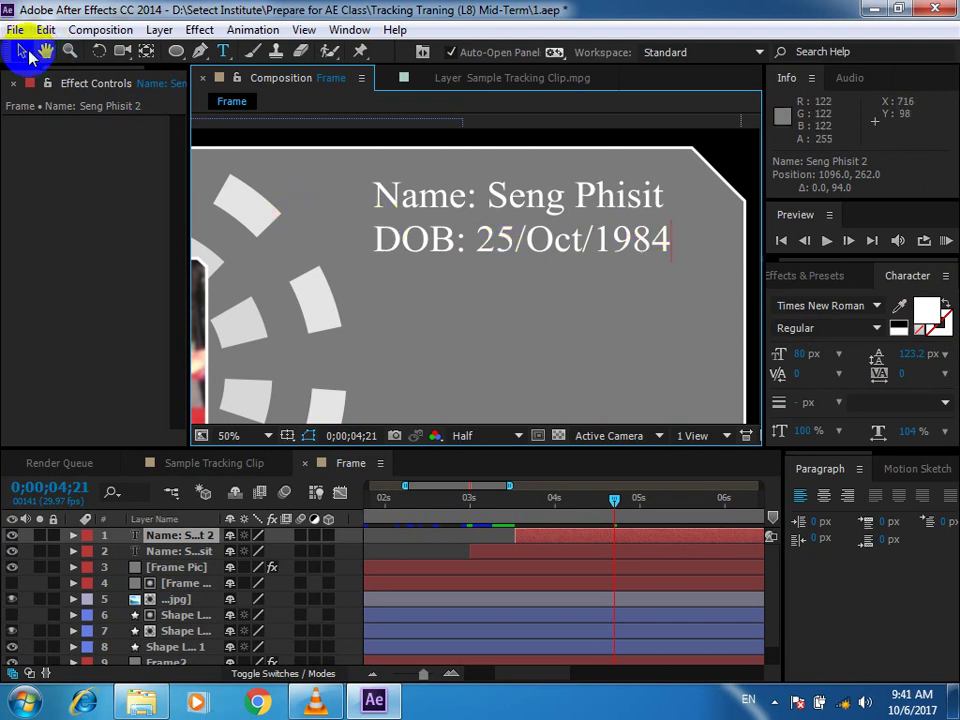
{"action": "left_click", "coordinate": [22, 51]}
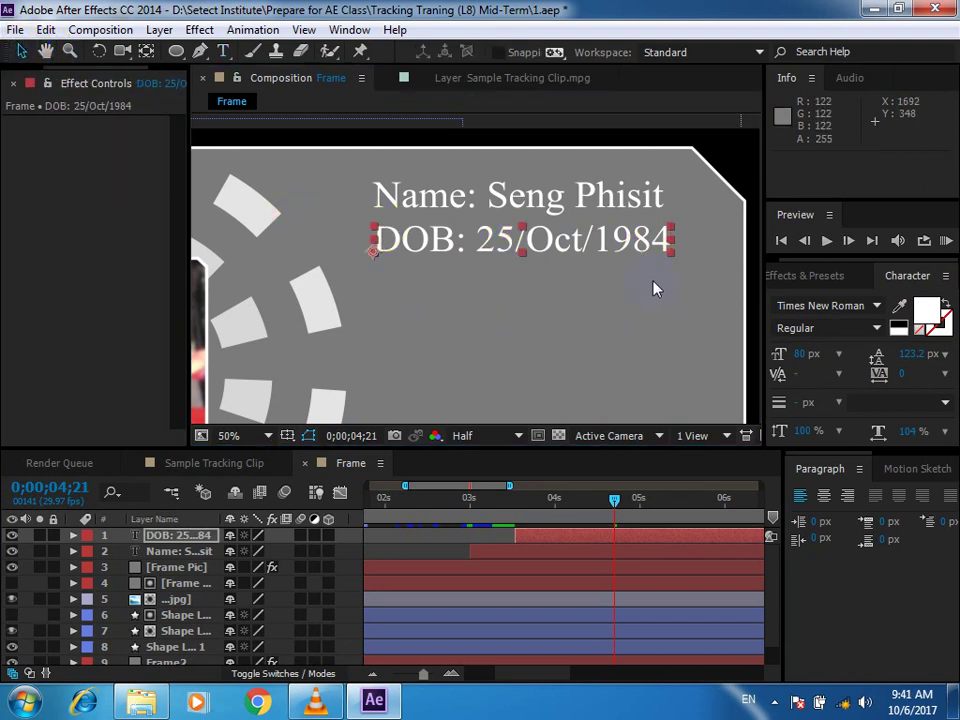
{"action": "scroll", "coordinate": [448, 328], "scroll_direction": "down", "scroll_amount": 2}
Review when the DOB line appears, then duplicate it and move the copy down to a third line.
{"action": "left_click", "coordinate": [469, 545]}
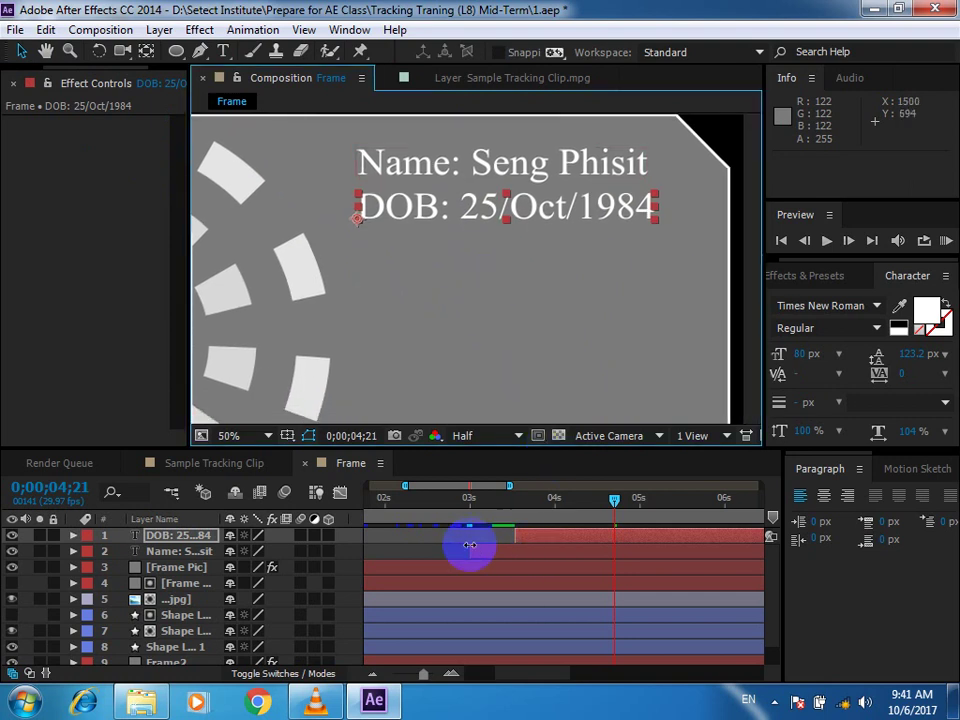
{"action": "left_click", "coordinate": [444, 555]}
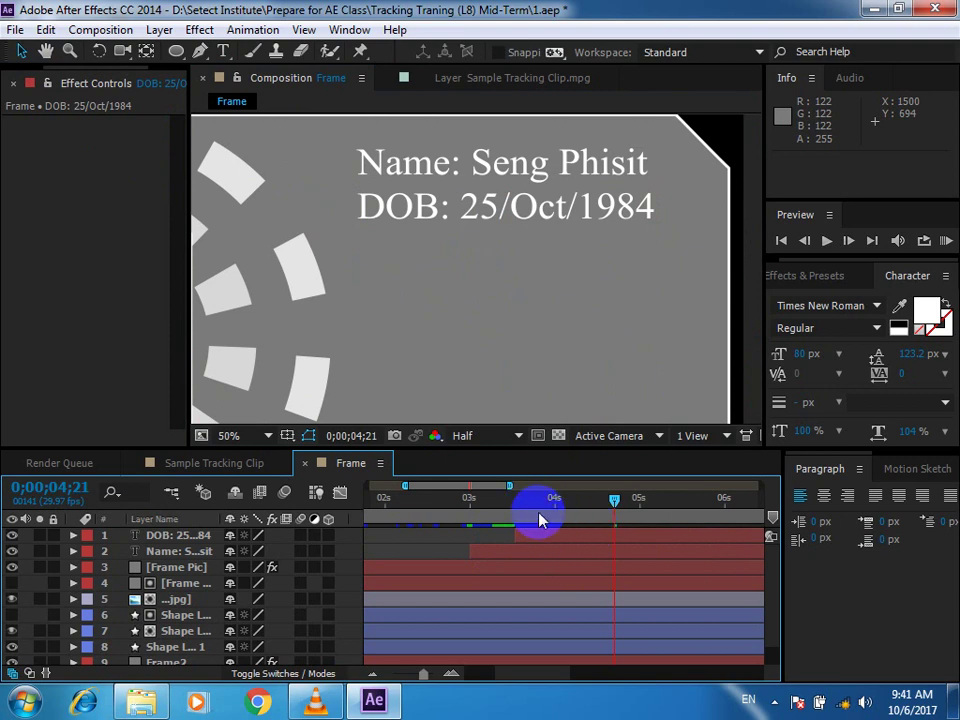
{"action": "left_click_drag", "start_coordinate": [513, 514], "coordinate": [564, 514]}
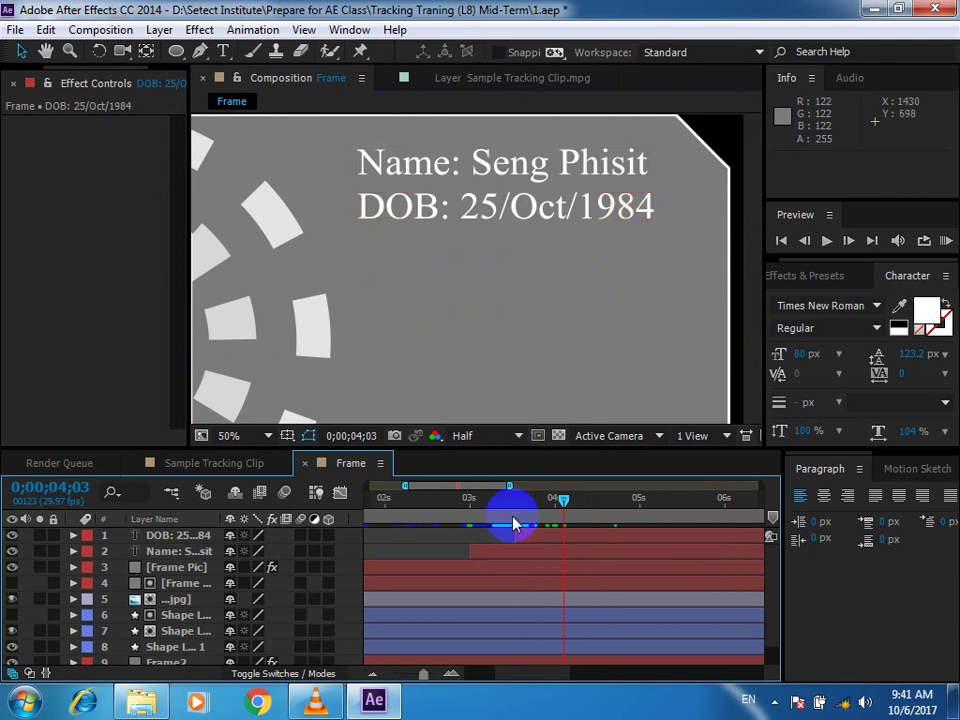
{"action": "mouse_move", "coordinate": [513, 524]}
{"action": "left_mouse_down"}
{"action": "mouse_move", "coordinate": [557, 519]}
{"action": "mouse_move", "coordinate": [557, 536]}
{"action": "left_mouse_up"}
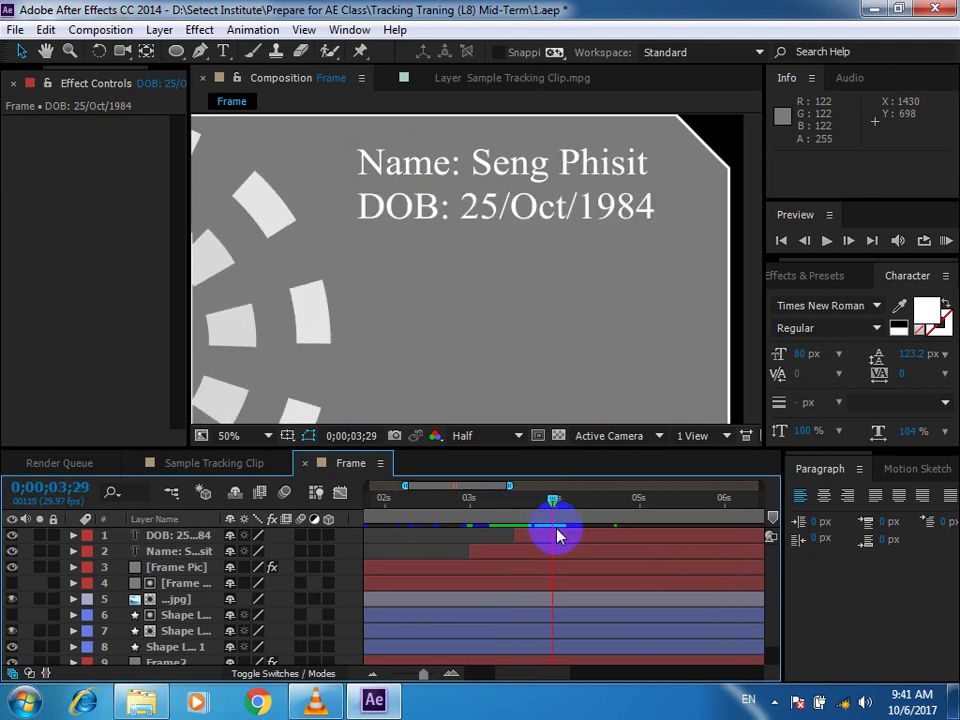
{"action": "left_click", "coordinate": [557, 536]}
{"action": "key", "text": "ctrl+d"}
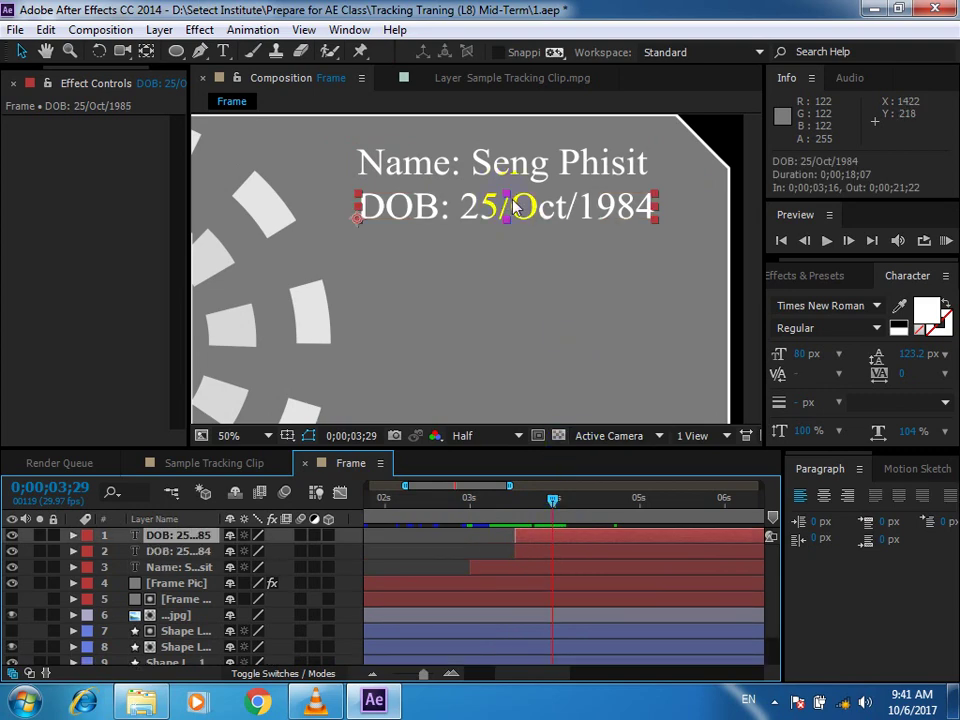
{"action": "mouse_move", "coordinate": [514, 190]}
{"action": "left_mouse_down"}
{"action": "mouse_move", "coordinate": [511, 255]}
{"action": "mouse_move", "coordinate": [512, 245]}
{"action": "left_mouse_up"}
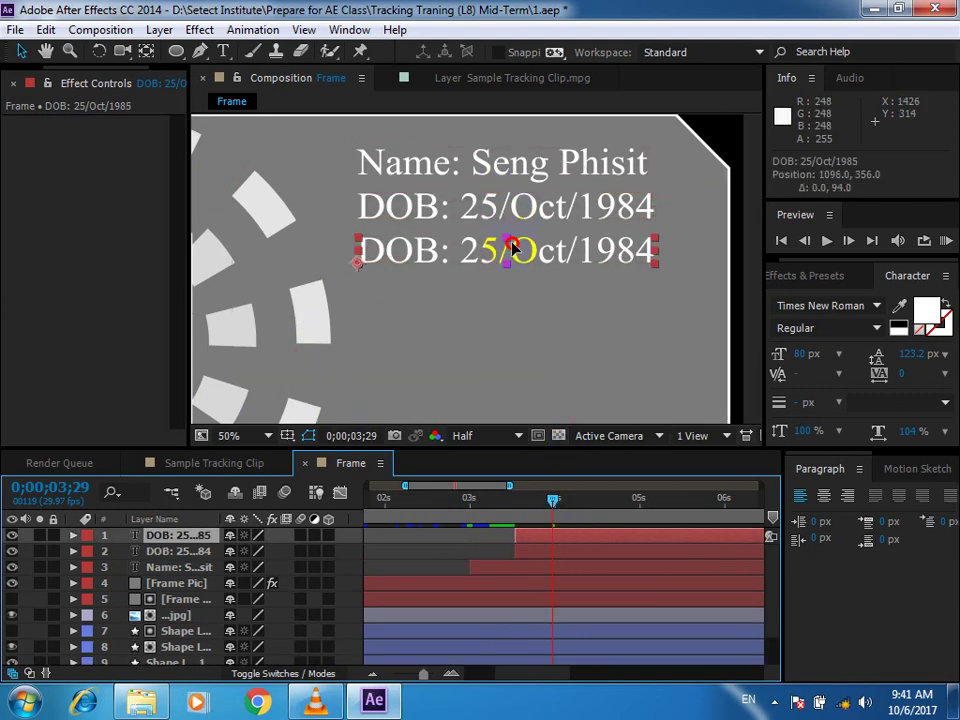
Check the info lines in the reference video, then select all the third line's text.
{"action": "left_click", "coordinate": [315, 700]}
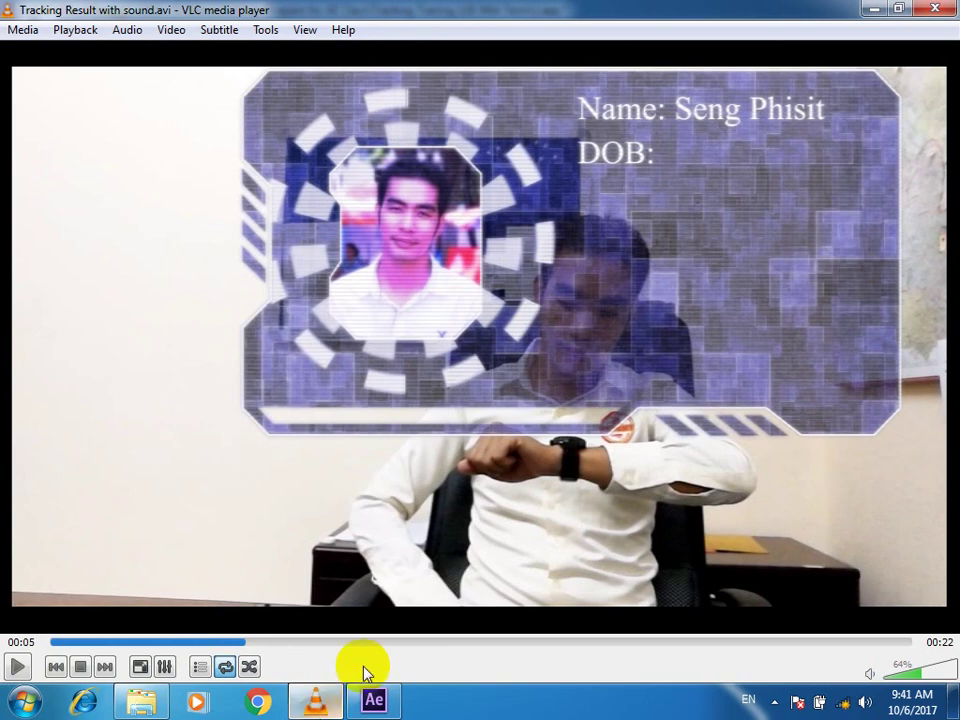
{"action": "left_click", "coordinate": [18, 667]}
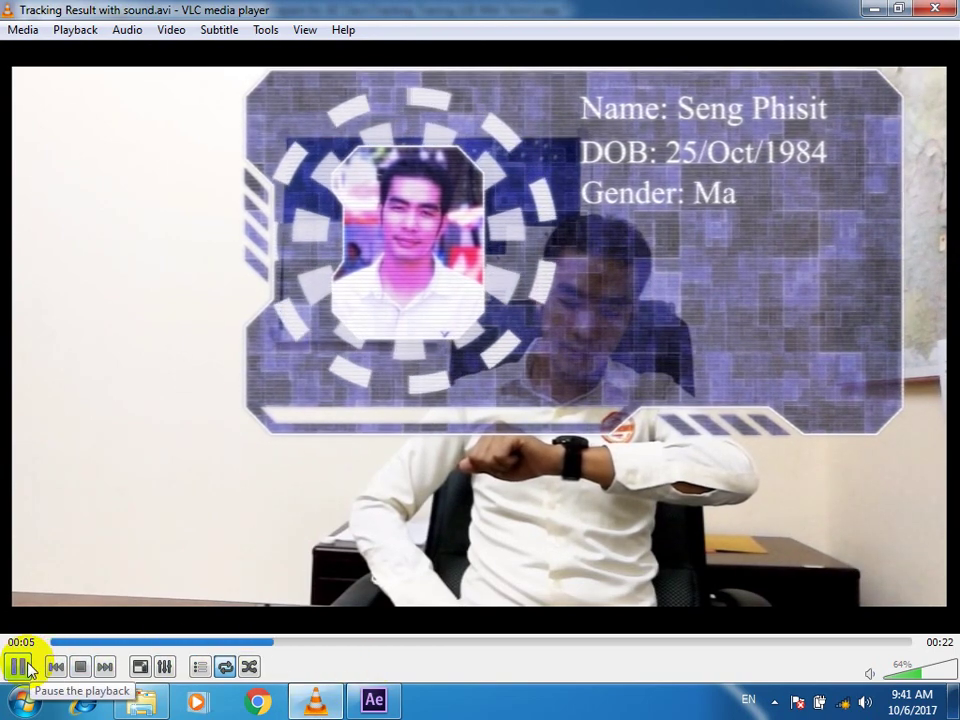
{"action": "left_click", "coordinate": [25, 668]}
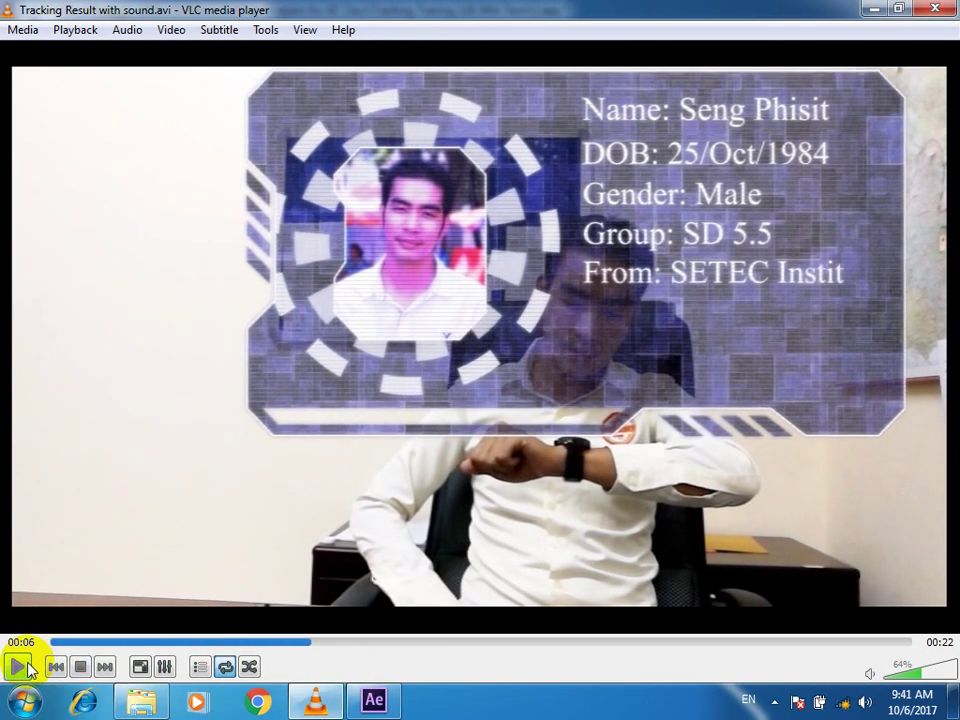
{"action": "left_click", "coordinate": [374, 700]}
{"action": "triple_click", "coordinate": [480, 241]}
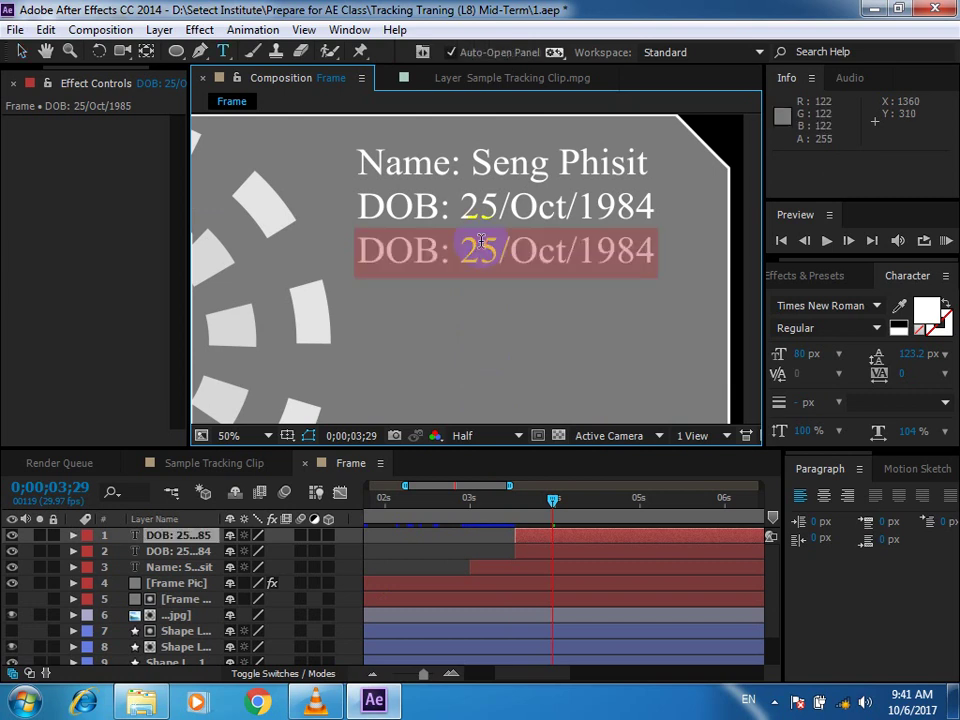
Retype the third line as 'Gender: Male'.
{"action": "type", "text": "F"}
{"action": "key", "text": "BackSpace"}
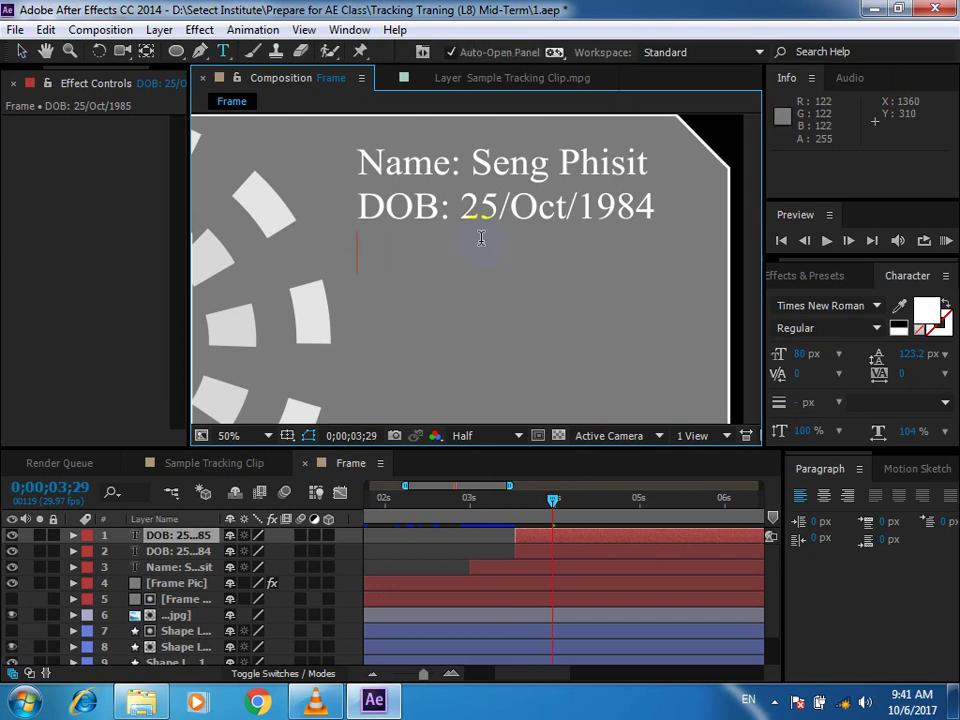
{"action": "type", "text": "Gender: "}
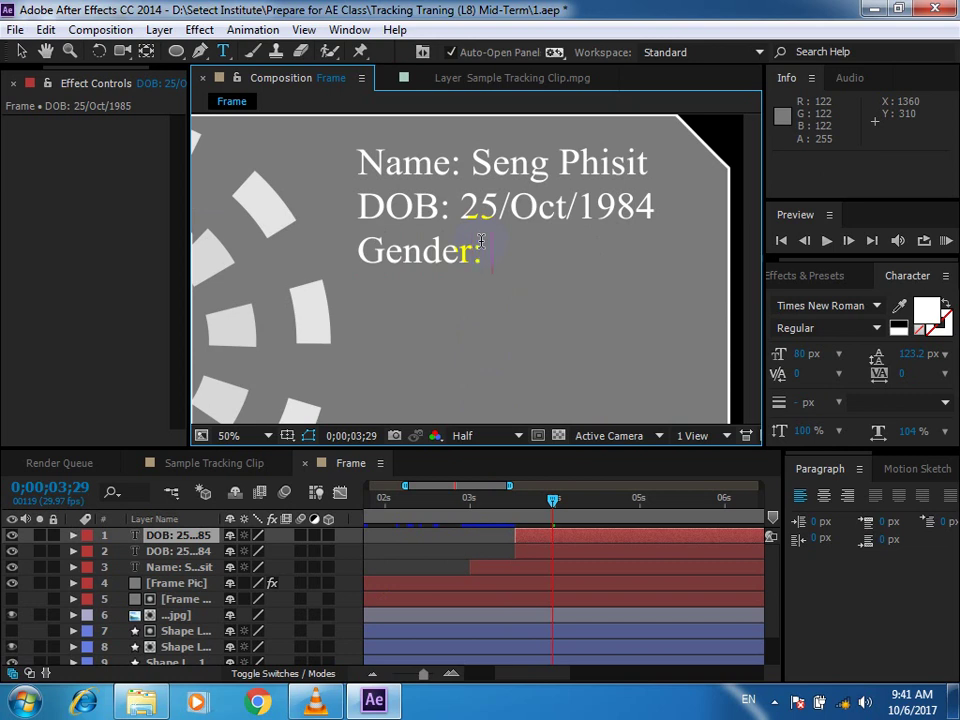
{"action": "type", "text": "Male"}
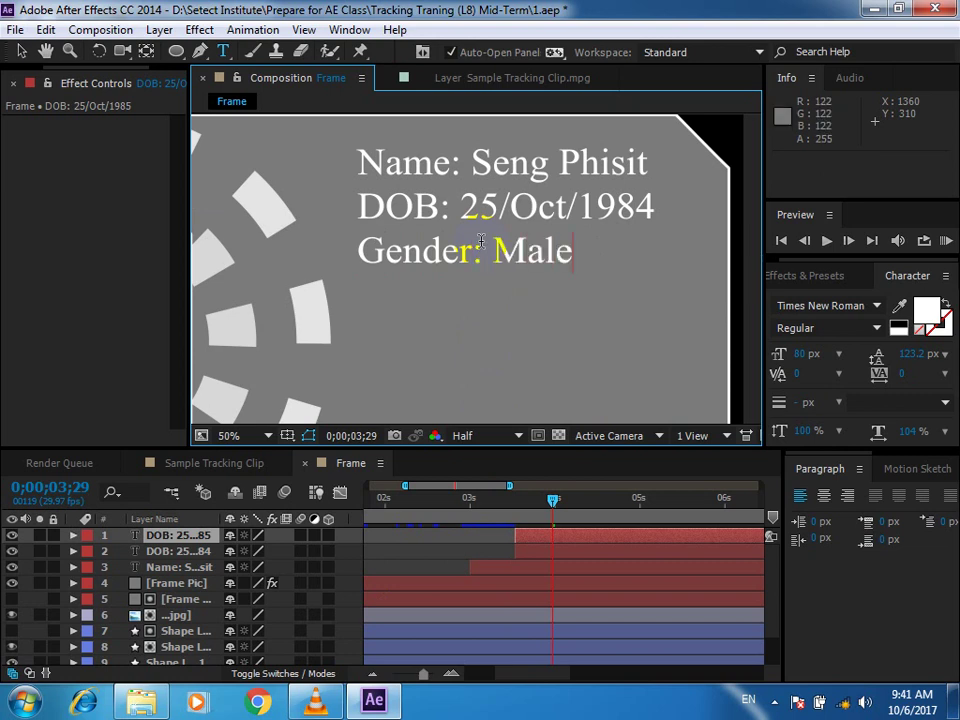
{"action": "left_click", "coordinate": [523, 530]}
Delay the Gender layer to start around 4 seconds and shift the DOB line two frames earlier.
{"action": "left_click_drag", "start_coordinate": [523, 515], "coordinate": [553, 514]}
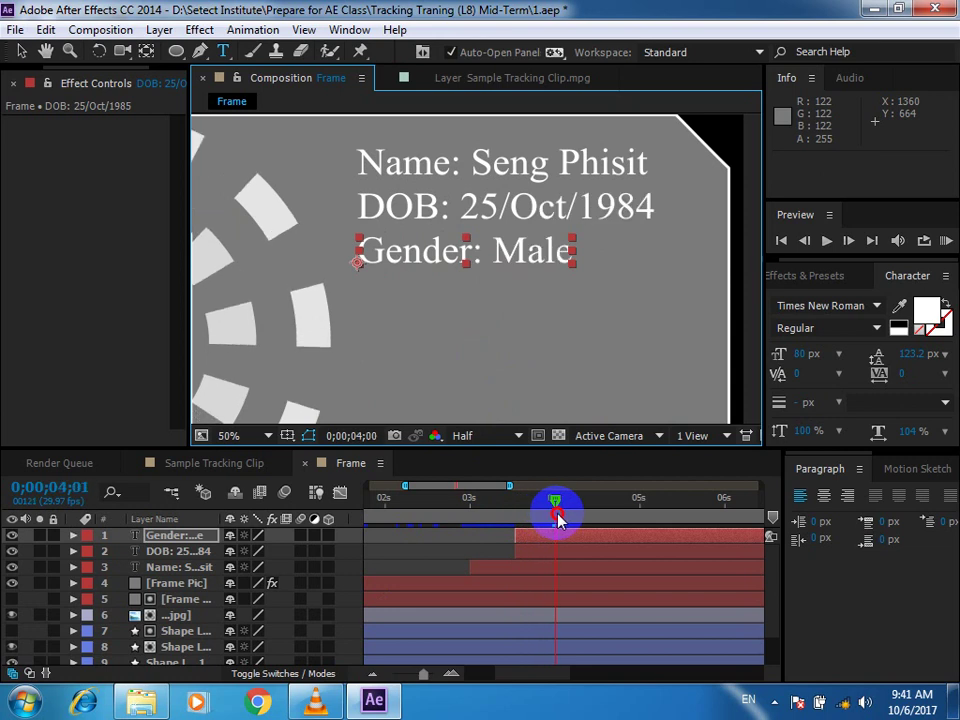
{"action": "left_click", "coordinate": [565, 540]}
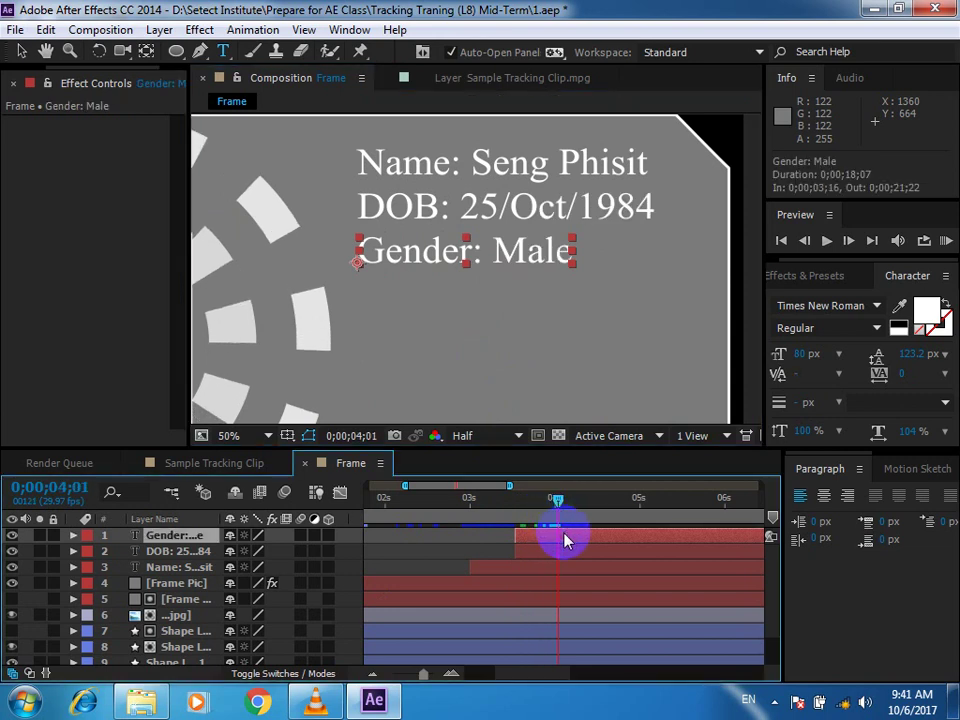
{"action": "left_click_drag", "start_coordinate": [565, 540], "coordinate": [585, 538]}
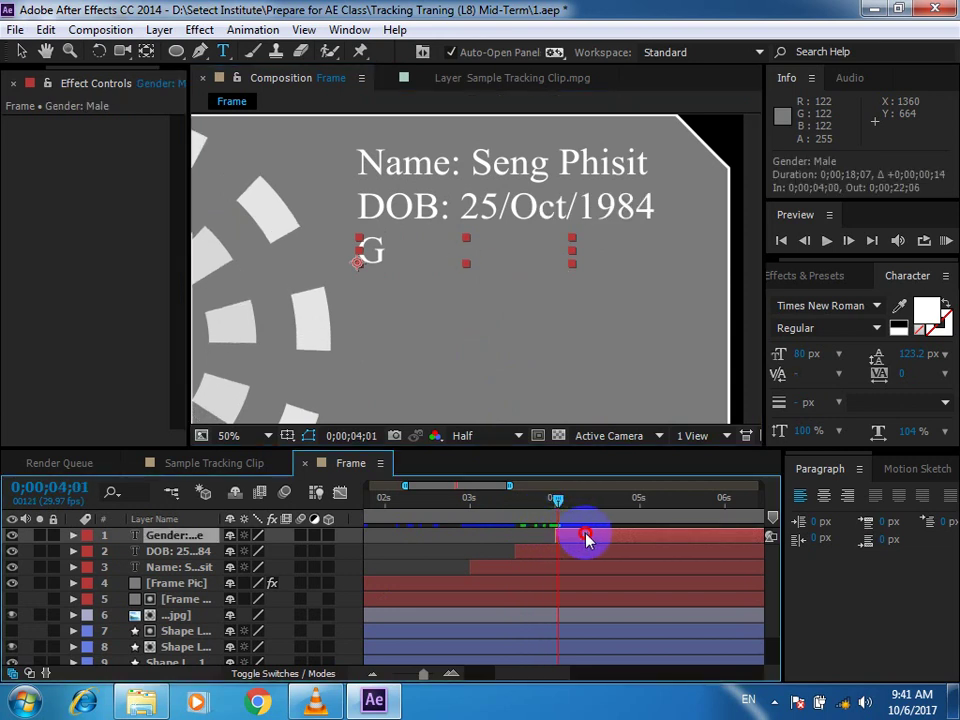
{"action": "left_click_drag", "start_coordinate": [521, 514], "coordinate": [507, 514]}
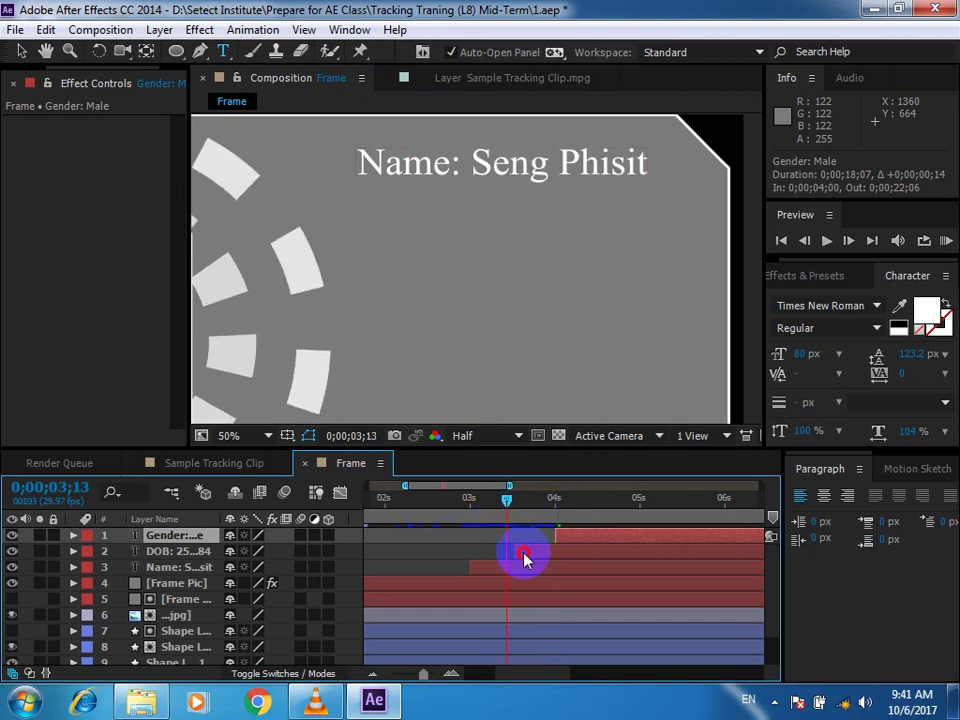
{"action": "mouse_move", "coordinate": [526, 561]}
{"action": "left_mouse_down"}
{"action": "mouse_move", "coordinate": [573, 510]}
{"action": "mouse_move", "coordinate": [597, 512]}
{"action": "left_mouse_up"}
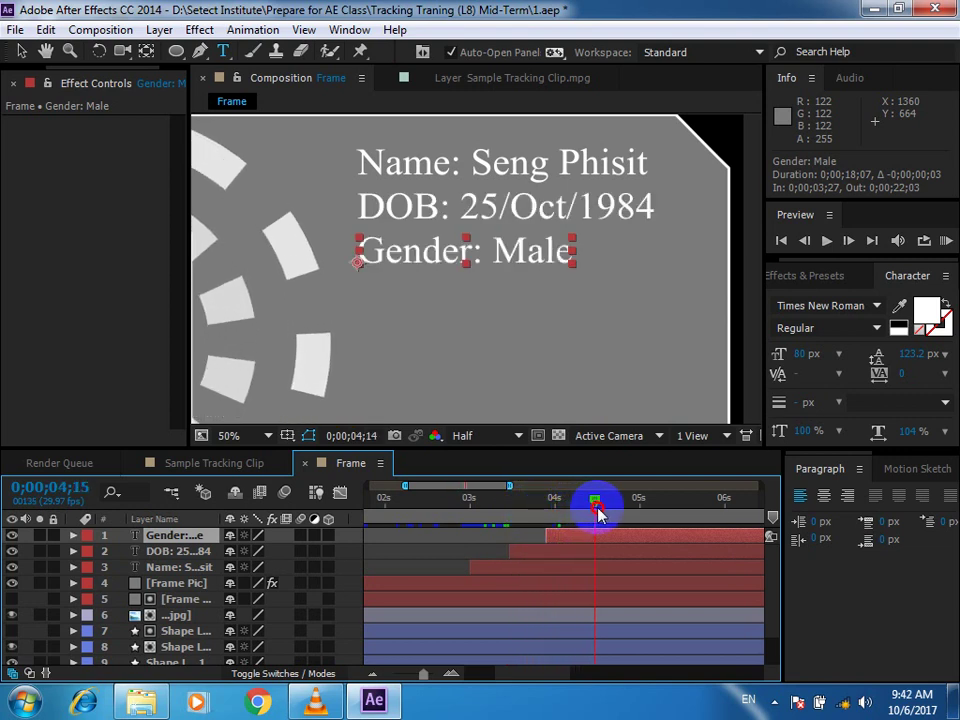
{"action": "left_click", "coordinate": [22, 51]}
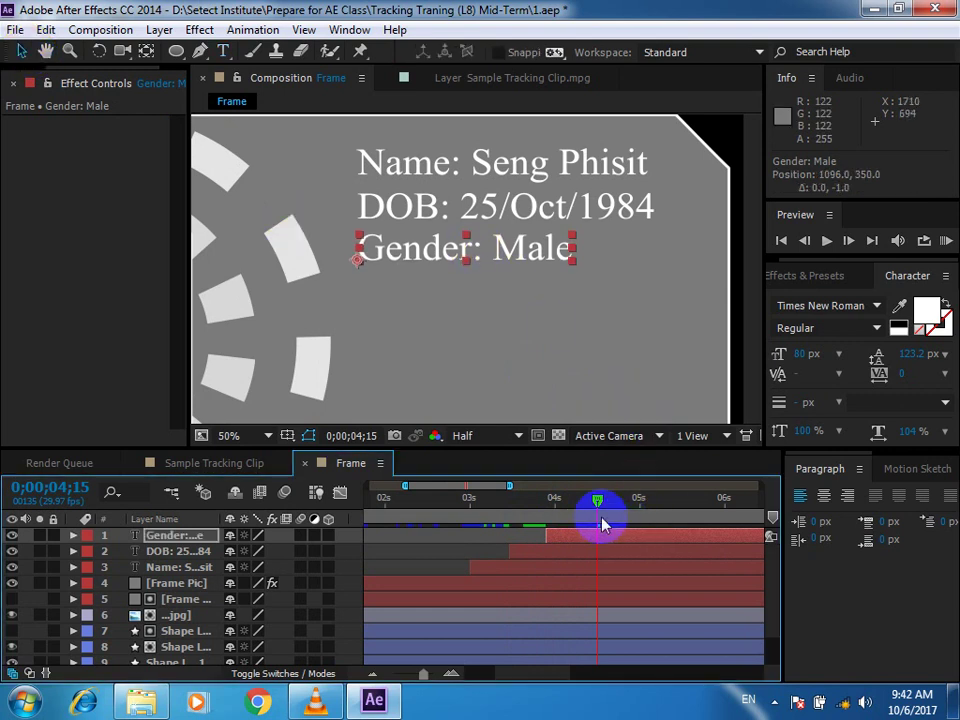
{"action": "mouse_move", "coordinate": [599, 512]}
{"action": "left_mouse_down"}
{"action": "mouse_move", "coordinate": [576, 513]}
{"action": "mouse_move", "coordinate": [588, 510]}
{"action": "mouse_move", "coordinate": [583, 531]}
{"action": "left_mouse_up"}
Split the Gender layer at the current frame and move the new part down to a fourth line.
{"action": "key", "text": "ctrl+shift+d"}
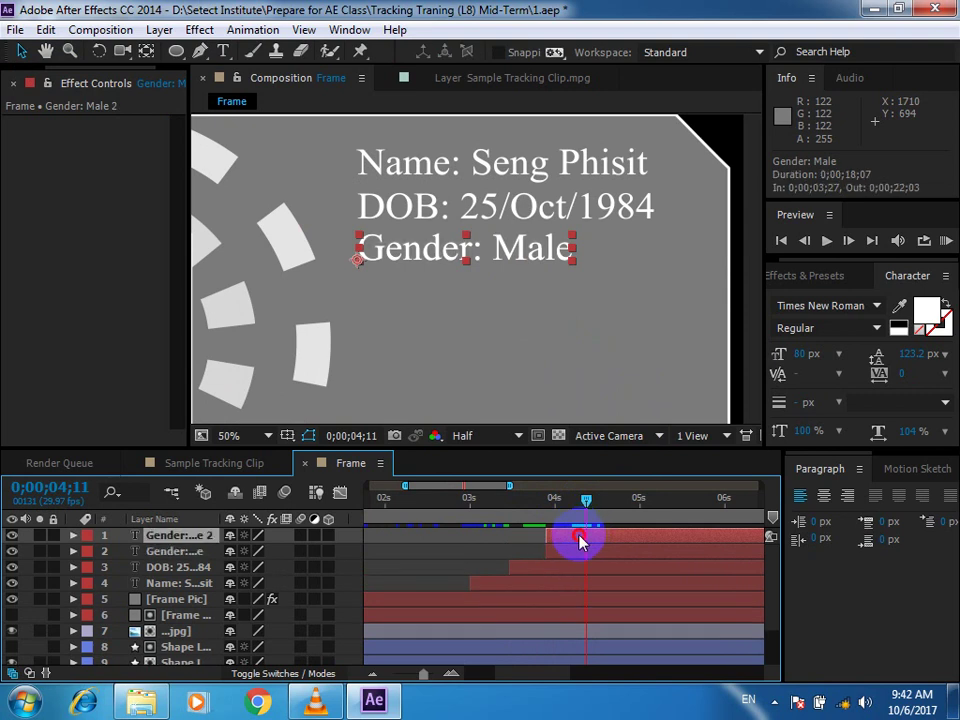
{"action": "key", "text": "="}
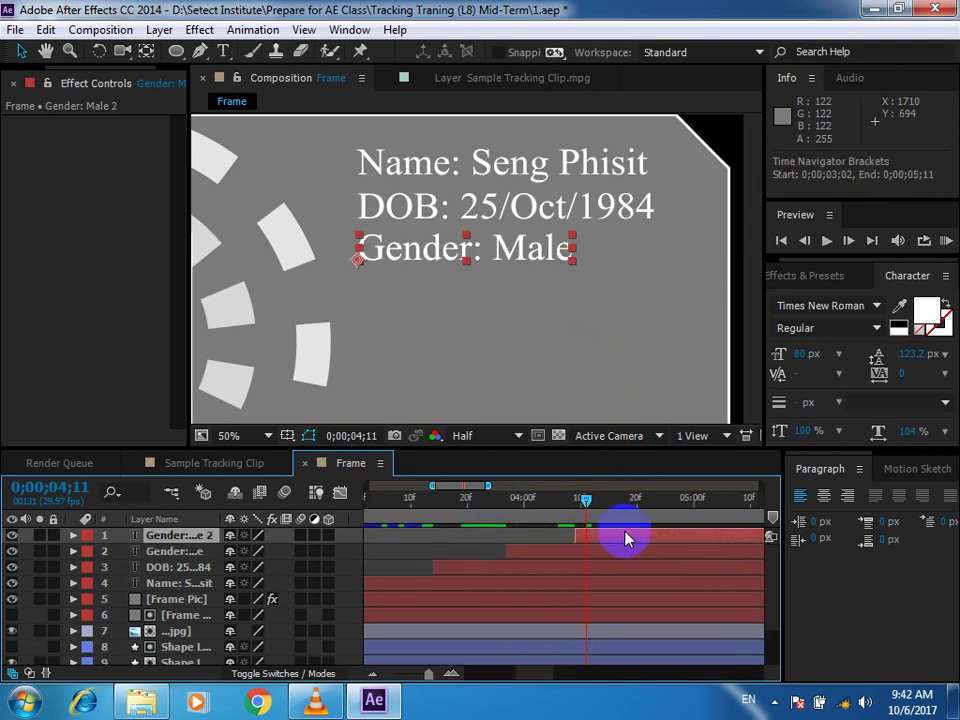
{"action": "left_click_drag", "start_coordinate": [589, 512], "coordinate": [597, 502]}
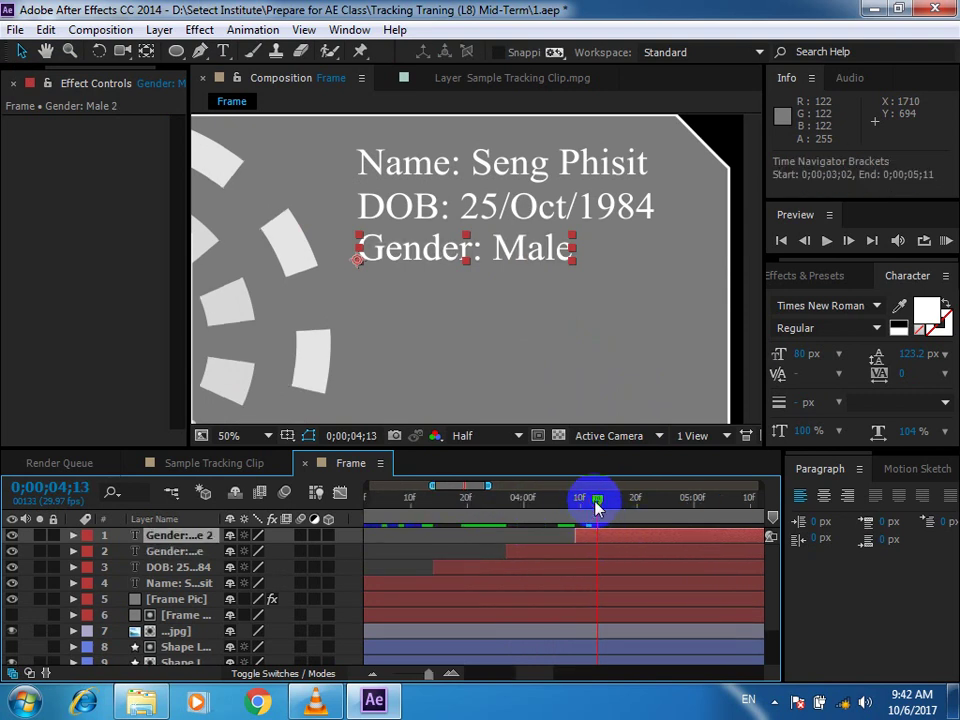
{"action": "left_click_drag", "start_coordinate": [435, 261], "coordinate": [437, 296]}
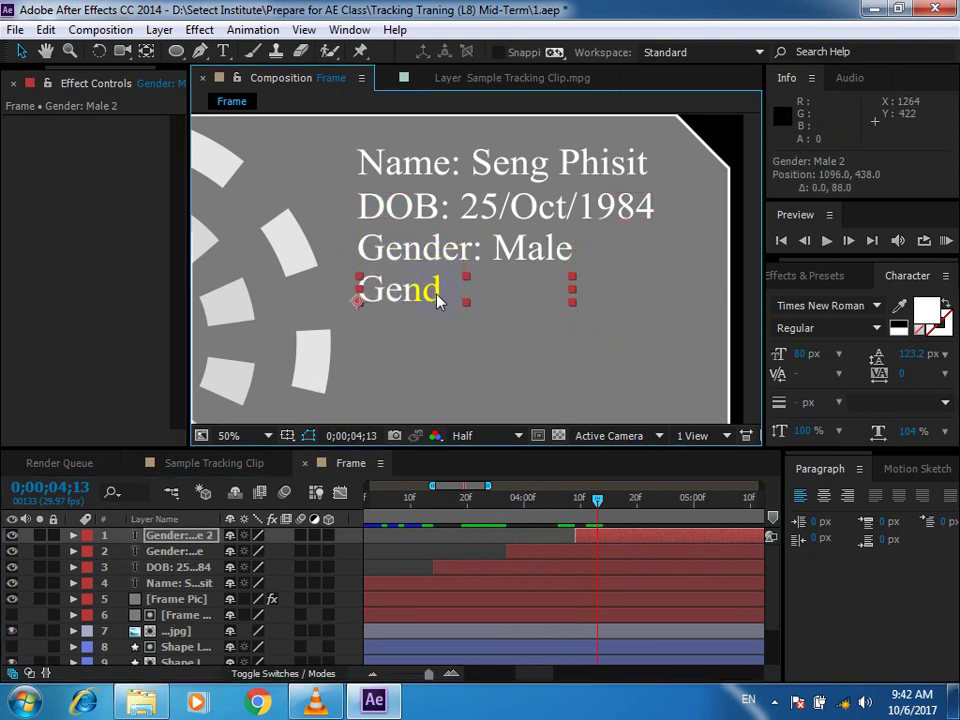
Retype the fourth line as 'Group: SD 5.5', typing on from about 0;00;04;09.
{"action": "double_click", "coordinate": [437, 296]}
{"action": "left_click", "coordinate": [643, 503]}
{"action": "left_click_drag", "start_coordinate": [645, 510], "coordinate": [671, 506]}
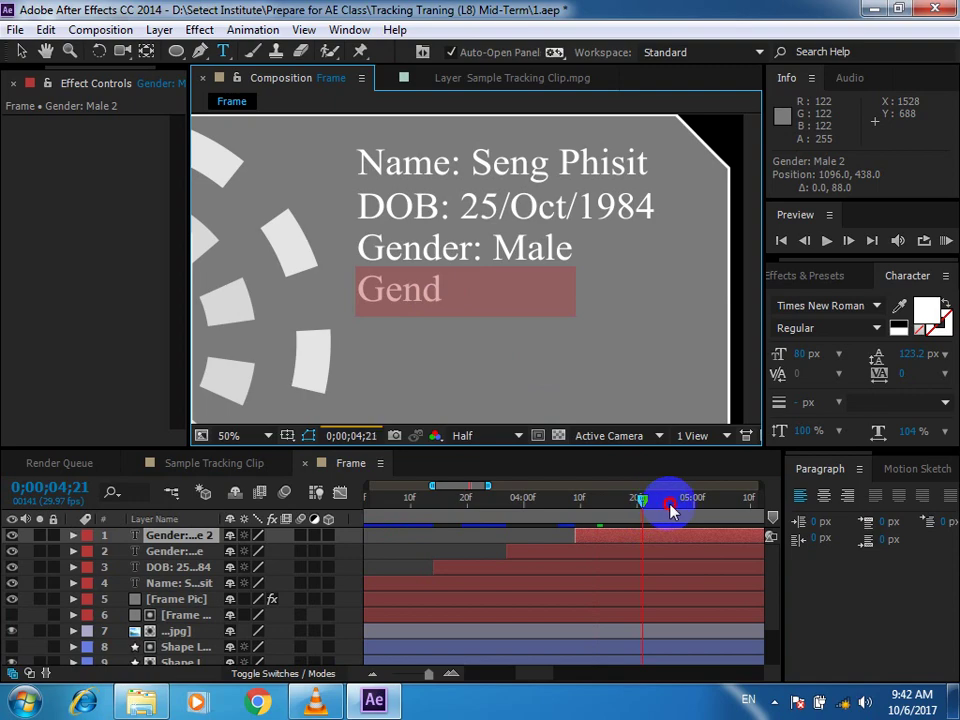
{"action": "left_click", "coordinate": [316, 703]}
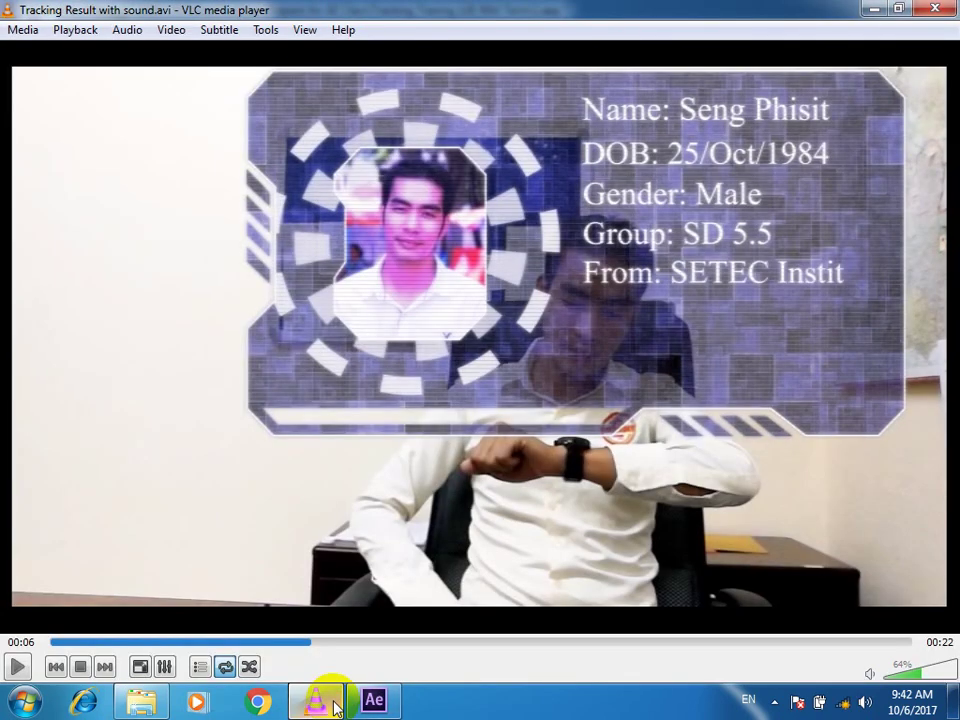
{"action": "left_click", "coordinate": [374, 700]}
{"action": "left_click", "coordinate": [643, 541]}
{"action": "double_click", "coordinate": [643, 541]}
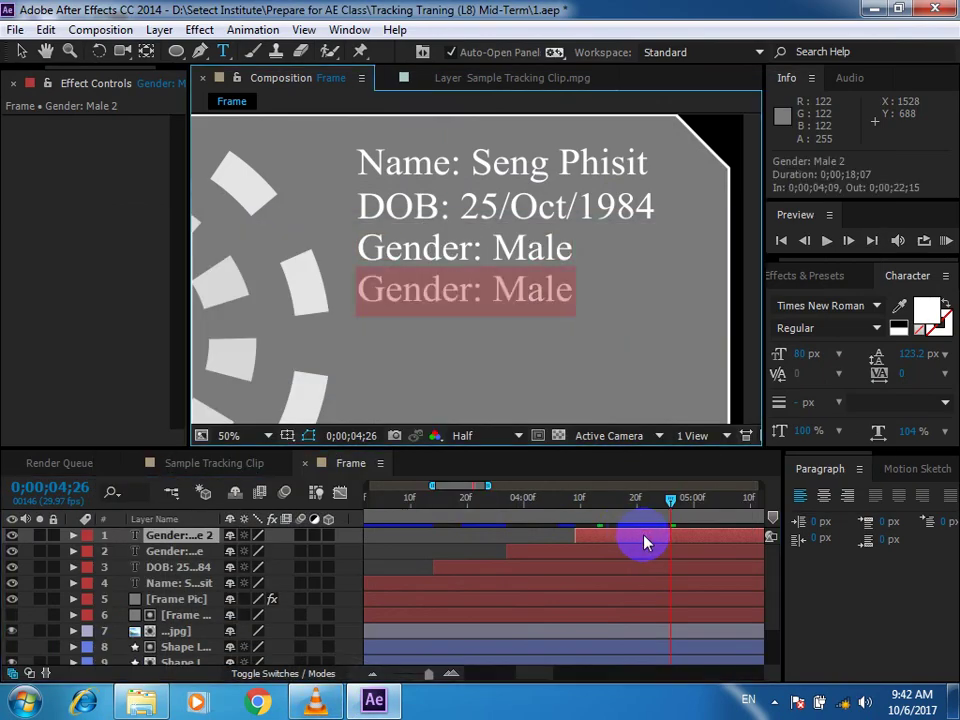
{"action": "type", "text": "Group: SD 5.5"}
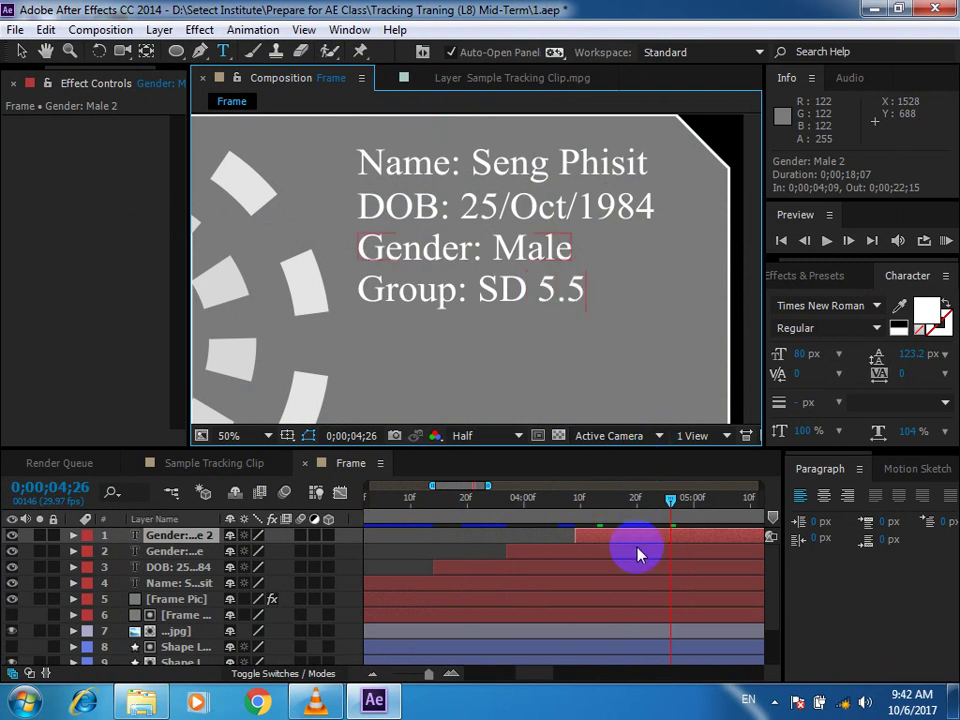
{"action": "left_click_drag", "start_coordinate": [643, 553], "coordinate": [594, 556]}
{"action": "mouse_move", "coordinate": [536, 512]}
{"action": "left_mouse_down"}
{"action": "mouse_move", "coordinate": [605, 520]}
{"action": "mouse_move", "coordinate": [623, 508]}
{"action": "left_mouse_up"}
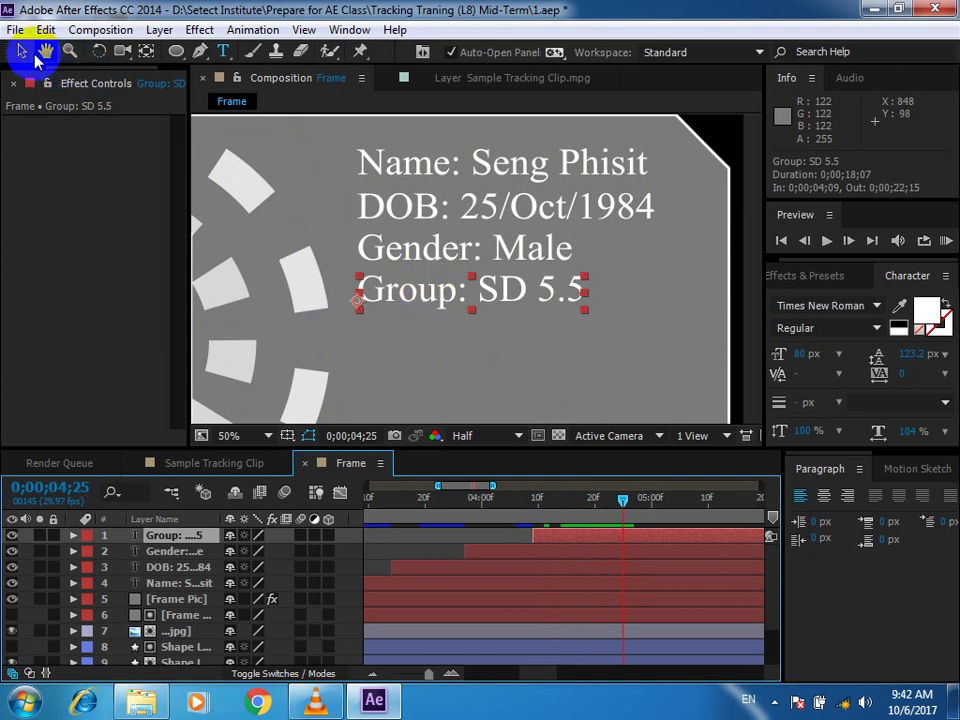
Duplicate the Group layer, start the copy later and move it down to a fifth line.
{"action": "left_click", "coordinate": [21, 50]}
{"action": "left_click", "coordinate": [553, 548]}
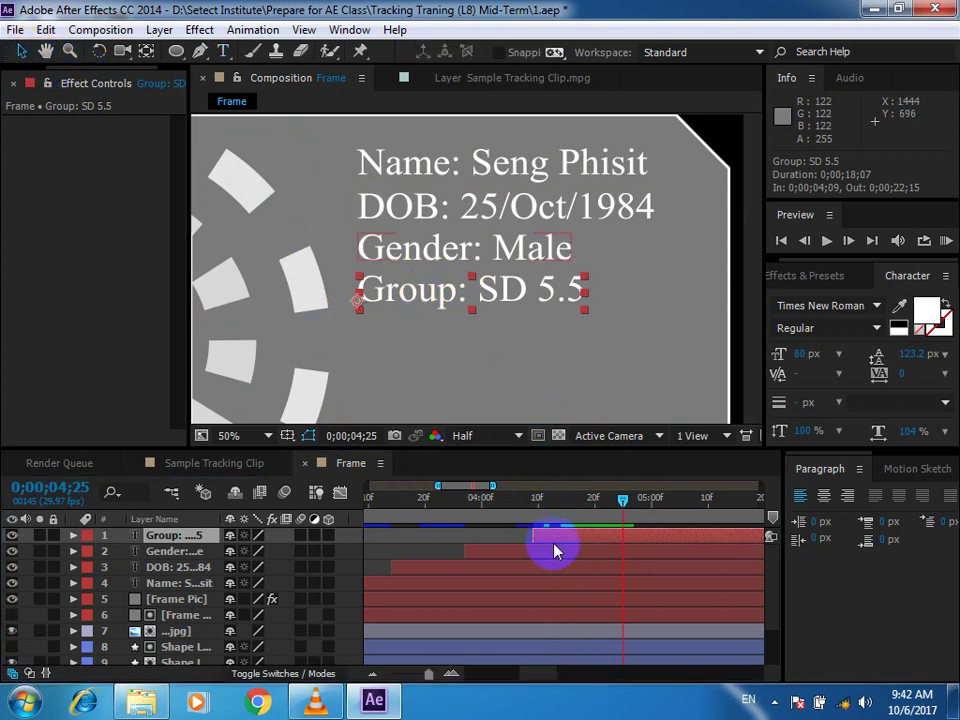
{"action": "key", "text": "ctrl+d"}
{"action": "left_click_drag", "start_coordinate": [566, 536], "coordinate": [621, 536]}
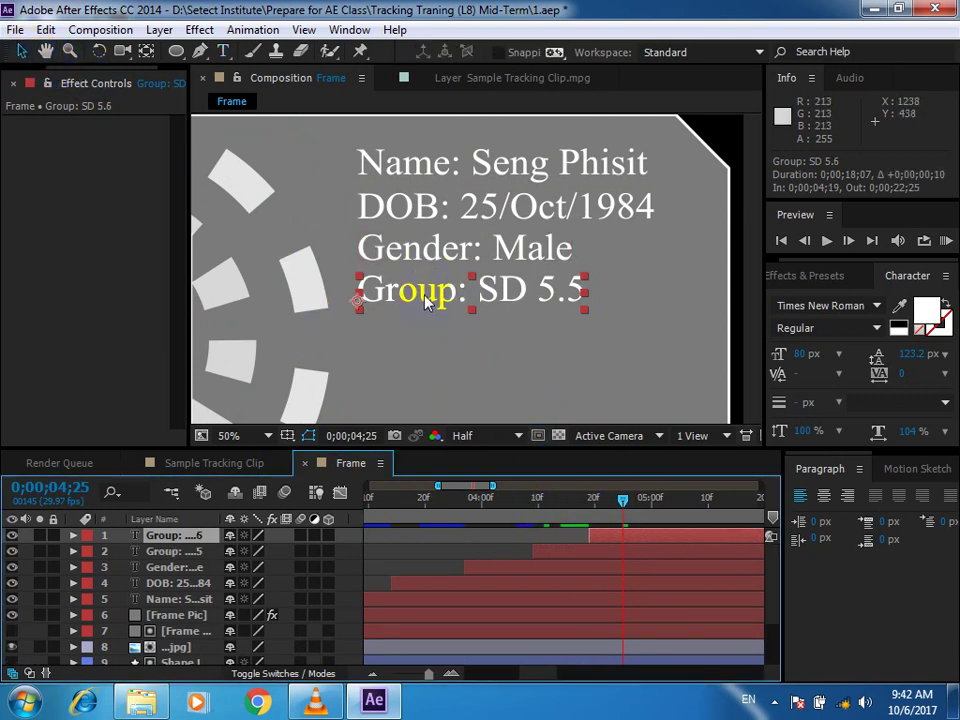
{"action": "left_click_drag", "start_coordinate": [425, 303], "coordinate": [425, 340]}
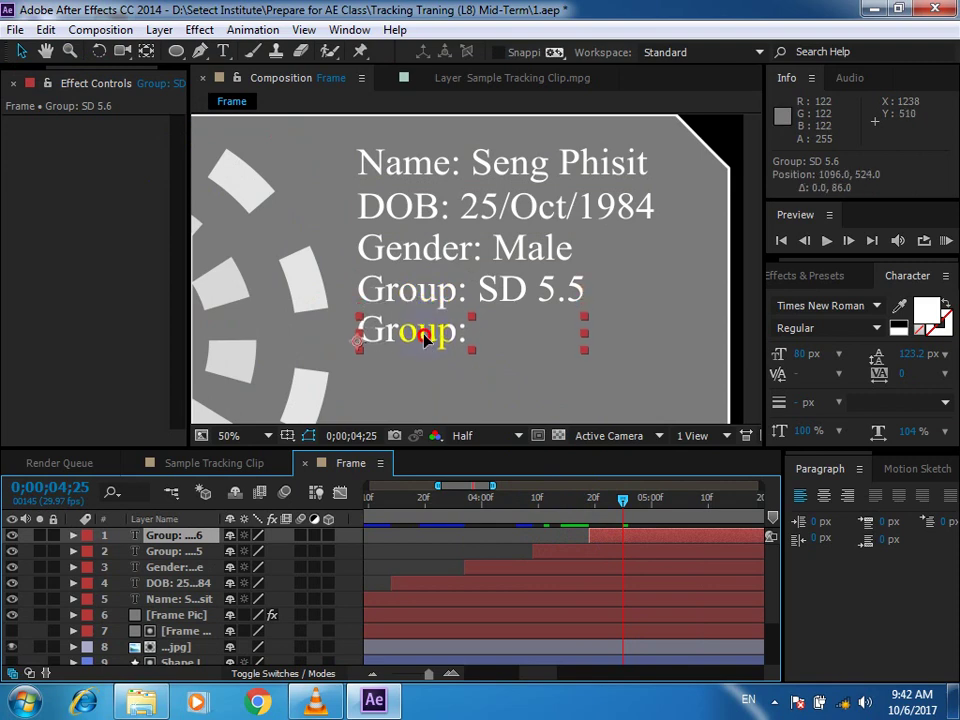
Begin retyping the fifth line as 'From: Setec Institute'.
{"action": "left_click", "coordinate": [313, 697]}
{"action": "left_click", "coordinate": [315, 703]}
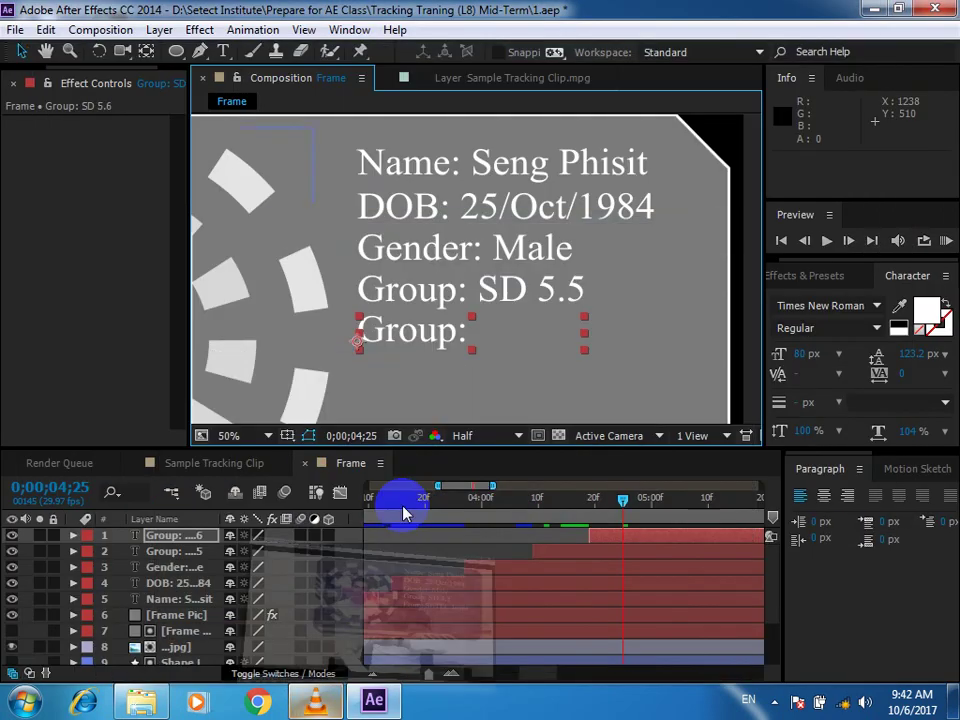
{"action": "double_click", "coordinate": [414, 336]}
{"action": "type", "text": "F"}
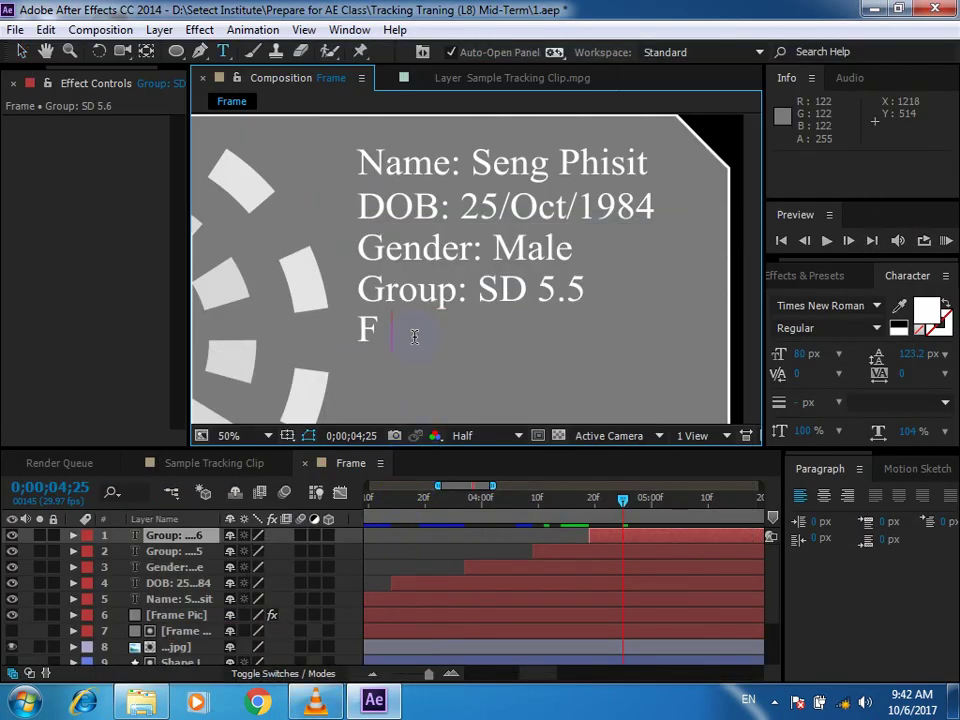
{"action": "type", "text": "rom"}
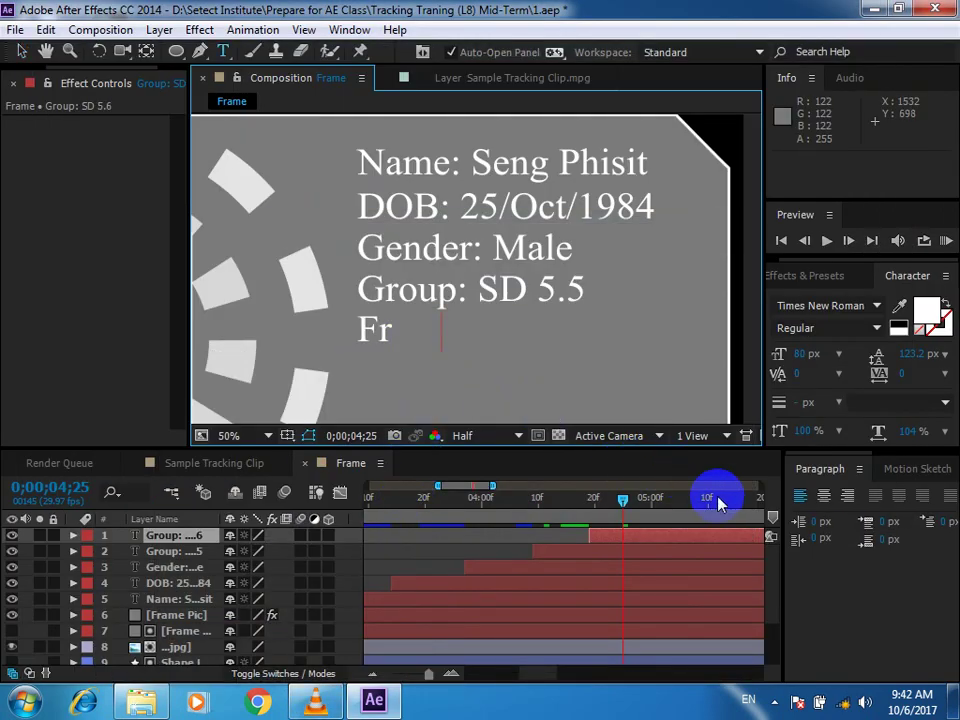
{"action": "left_click", "coordinate": [718, 500]}
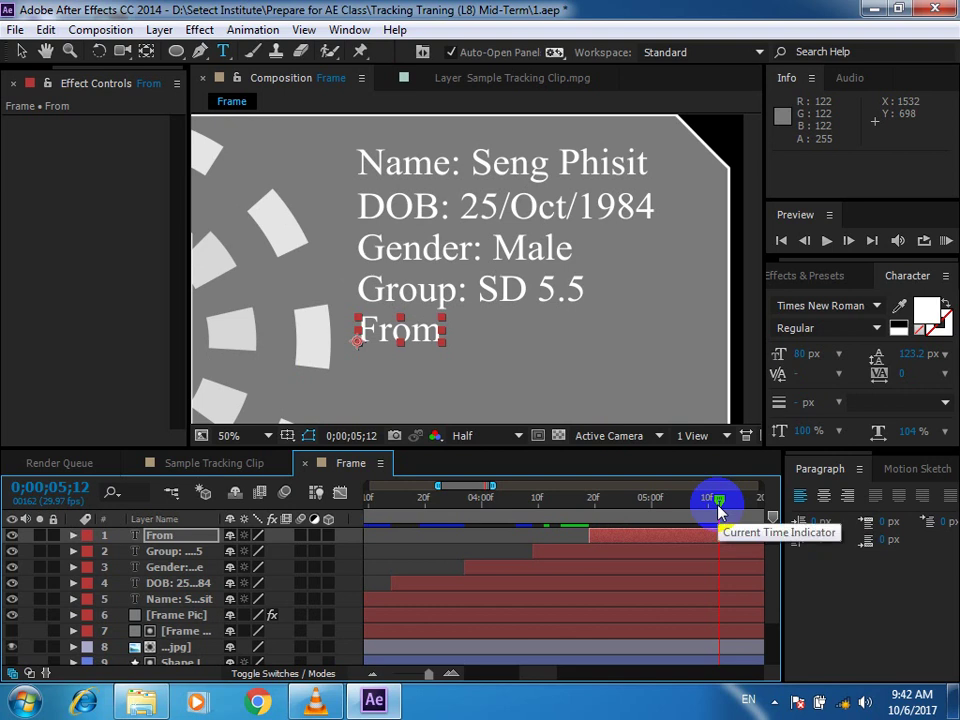
{"action": "left_click", "coordinate": [573, 425]}
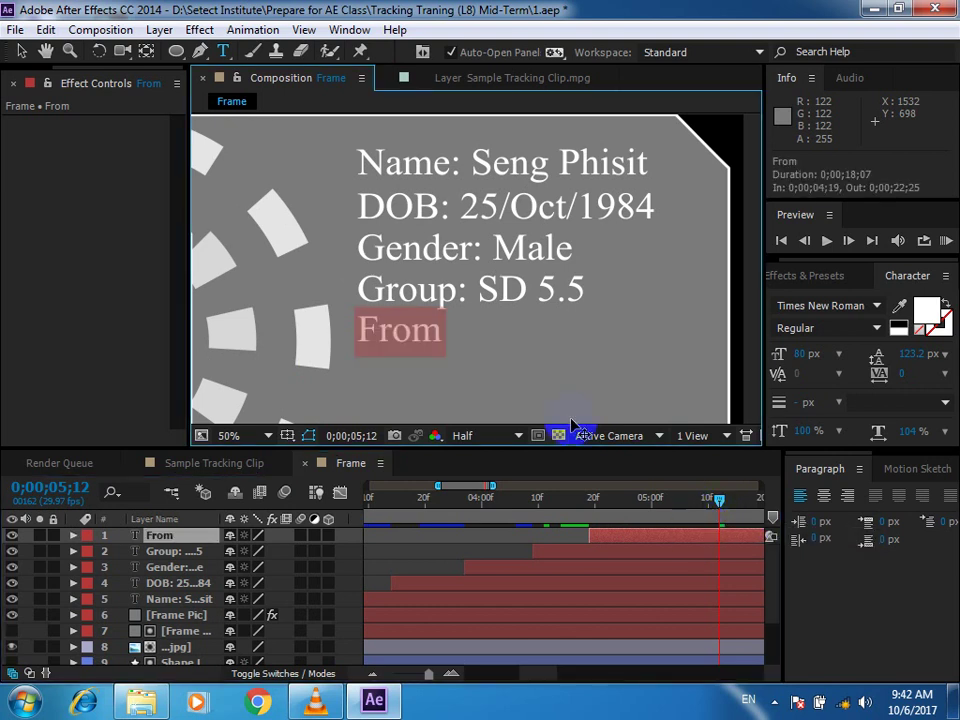
{"action": "left_click", "coordinate": [441, 333]}
{"action": "type", "text": ": S"}
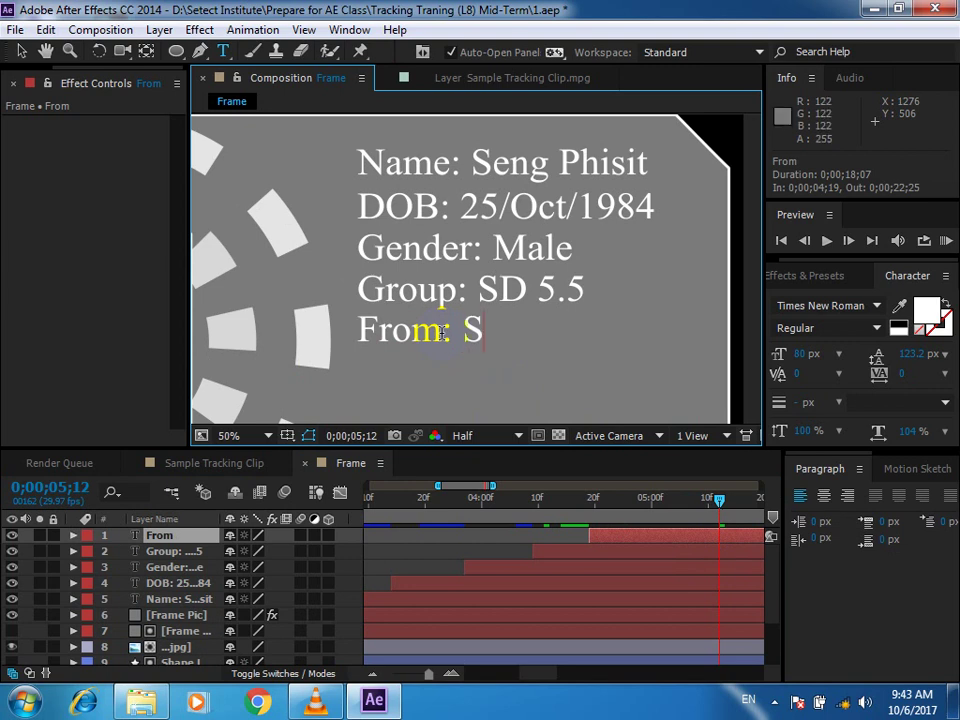
{"action": "type", "text": "etec "}
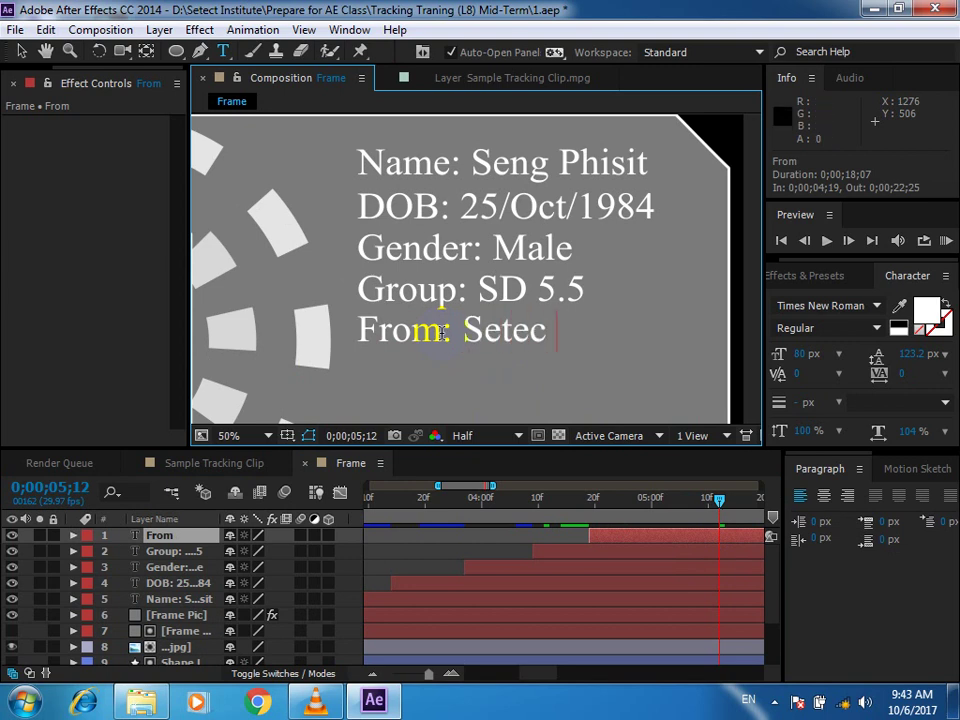
{"action": "type", "text": "Institute"}
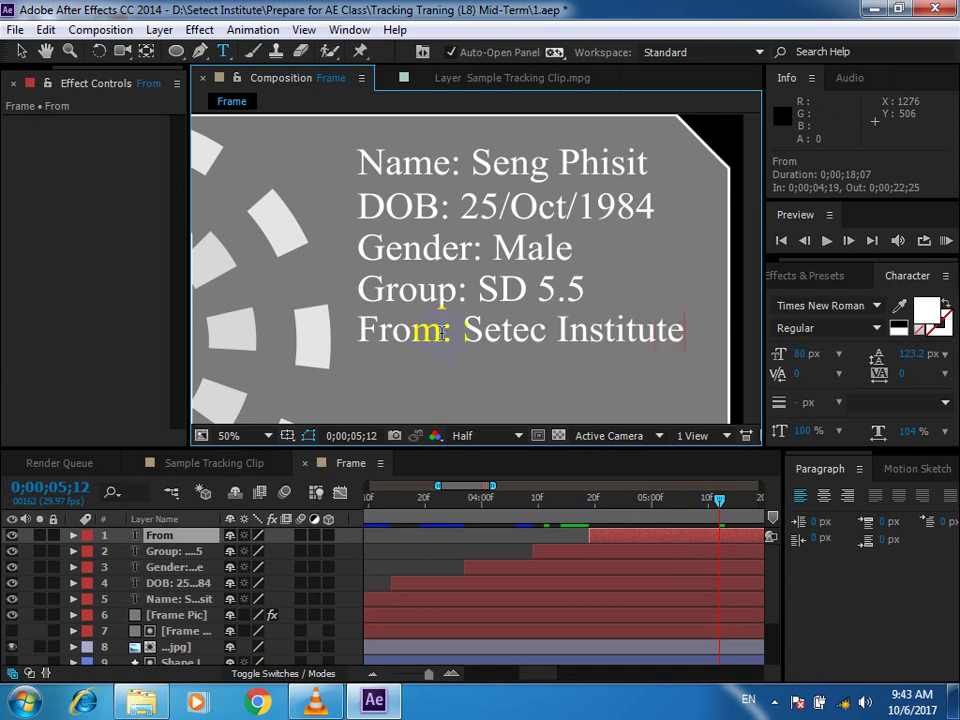
Commit the From line, then nudge the DOB, Gender, Group and From lines down together.
{"action": "left_click", "coordinate": [467, 538]}
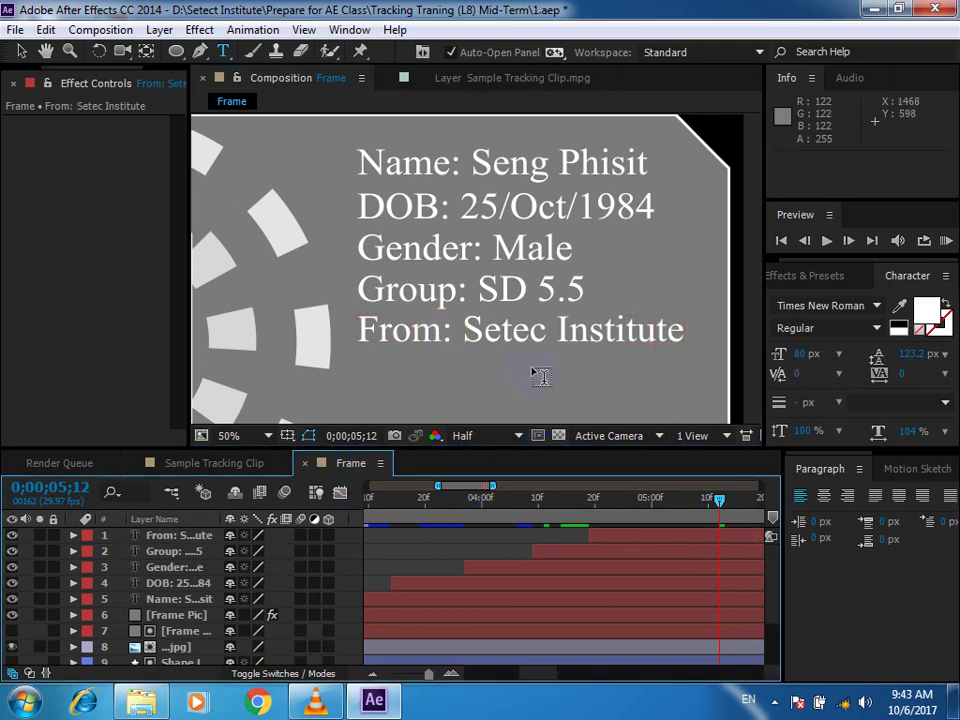
{"action": "key", "text": "comma"}
{"action": "scroll", "coordinate": [540, 360], "scroll_direction": "down", "scroll_amount": 1}
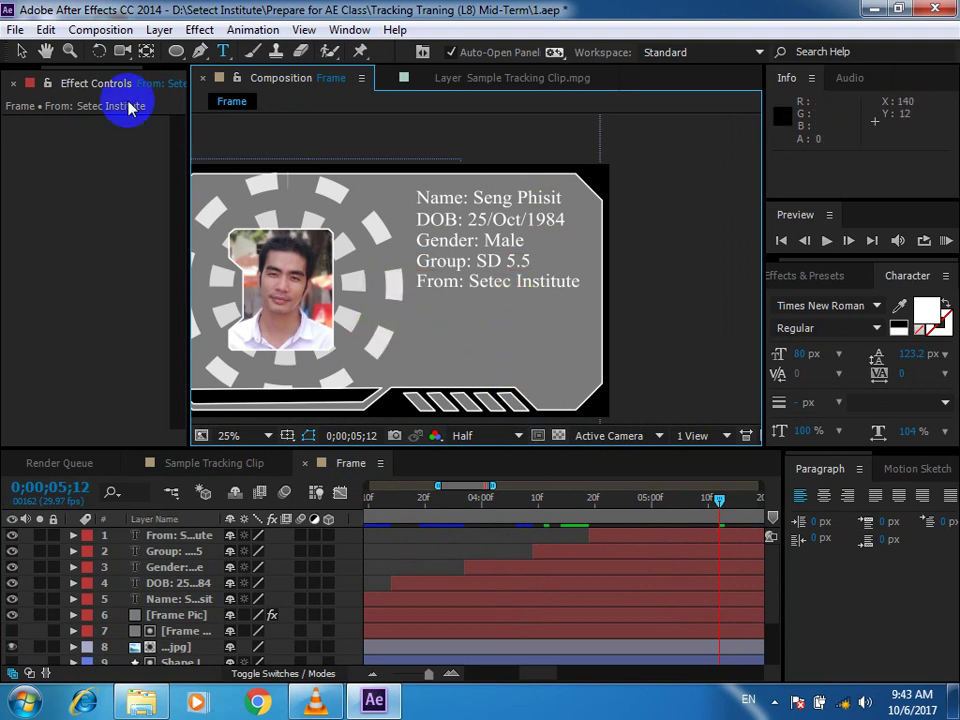
{"action": "left_click", "coordinate": [21, 50]}
{"action": "left_click", "coordinate": [507, 222]}
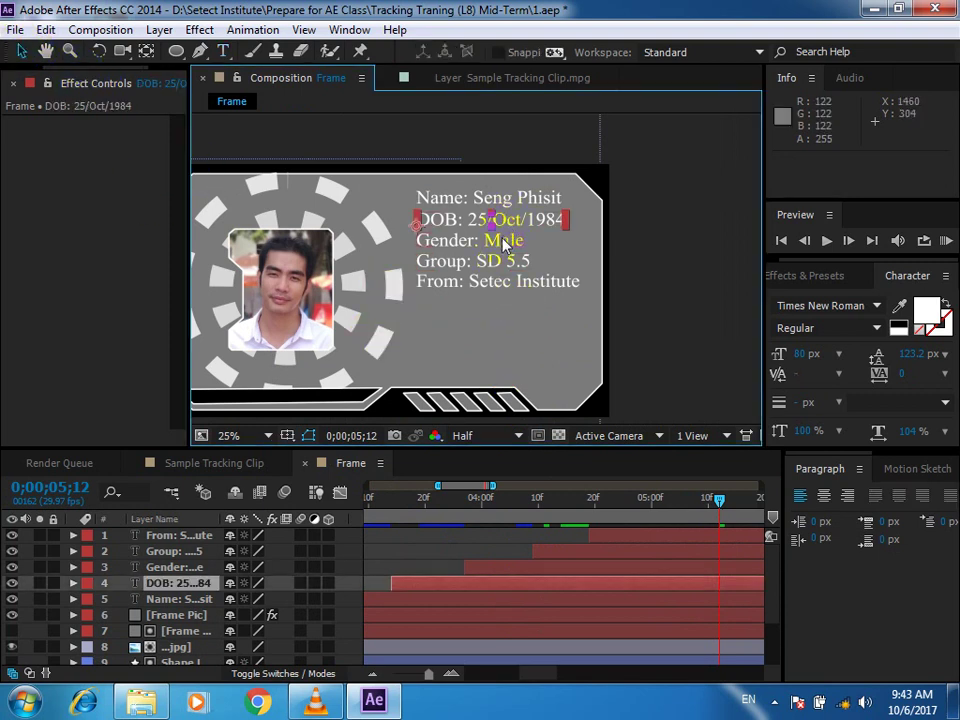
{"action": "left_click", "coordinate": [500, 242], "text": "shift"}
{"action": "left_click", "coordinate": [502, 262], "text": "shift"}
{"action": "left_click", "coordinate": [505, 284], "text": "shift"}
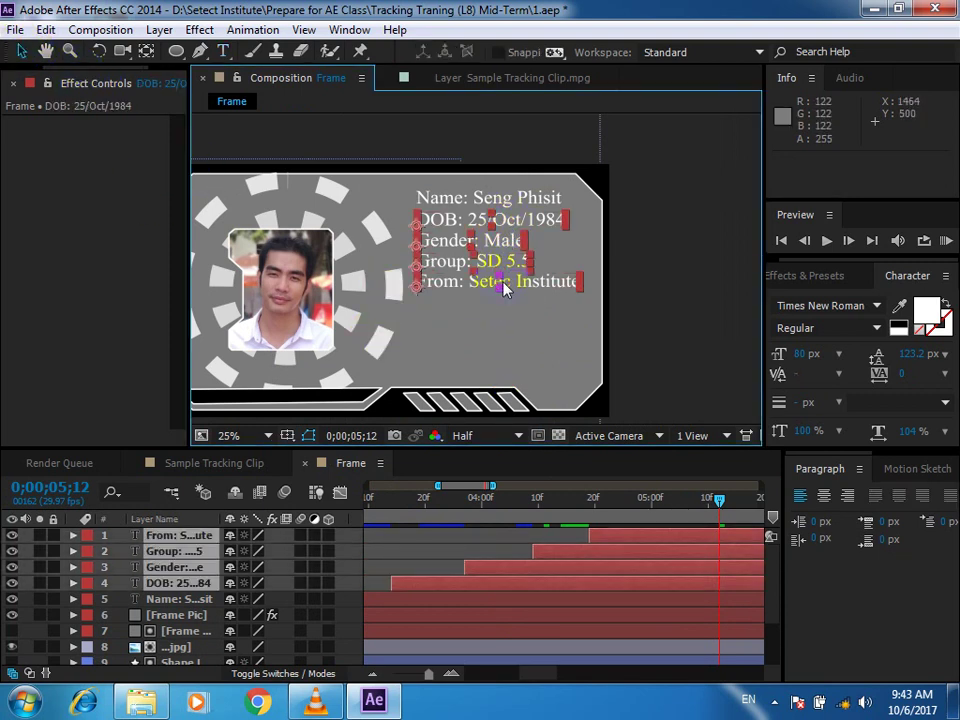
{"action": "key", "text": "shift+Down"}
{"action": "key", "text": "shift+Down"}
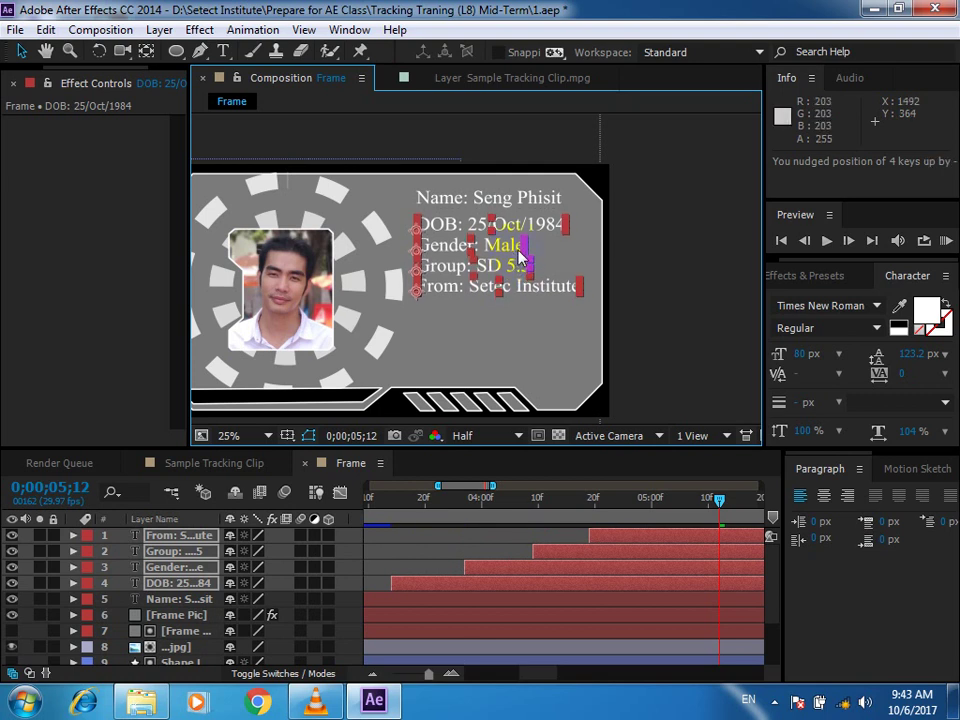
Nudge the Gender, Group and From lines further down in turn to even out the spacing.
{"action": "left_click", "coordinate": [552, 555]}
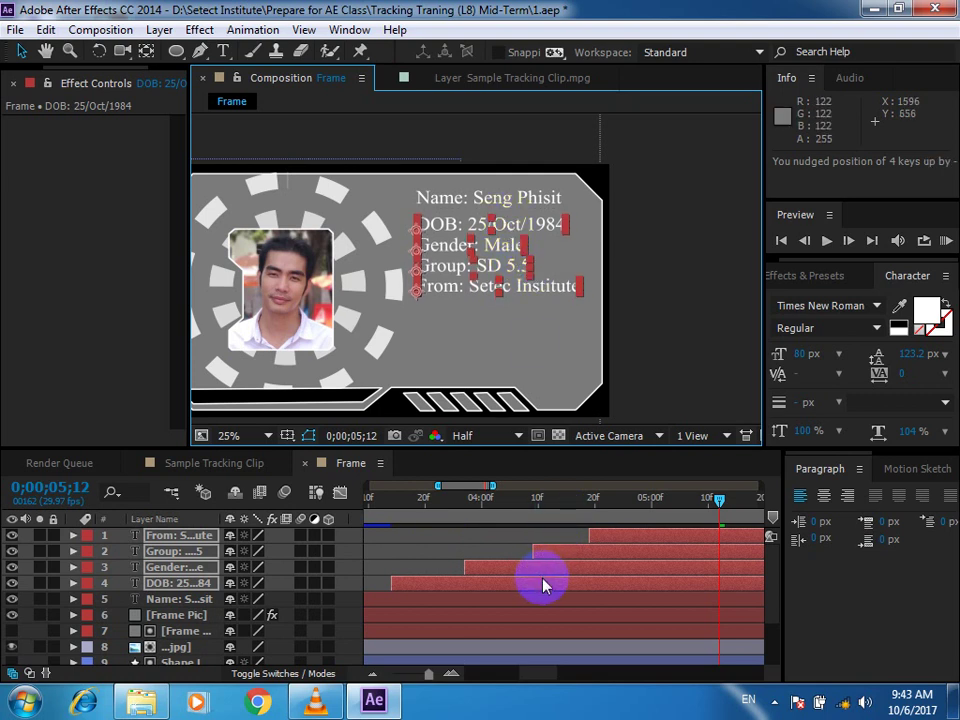
{"action": "left_click", "coordinate": [542, 586], "text": "ctrl"}
{"action": "key", "text": "shift+Down"}
{"action": "key", "text": "shift+Down"}
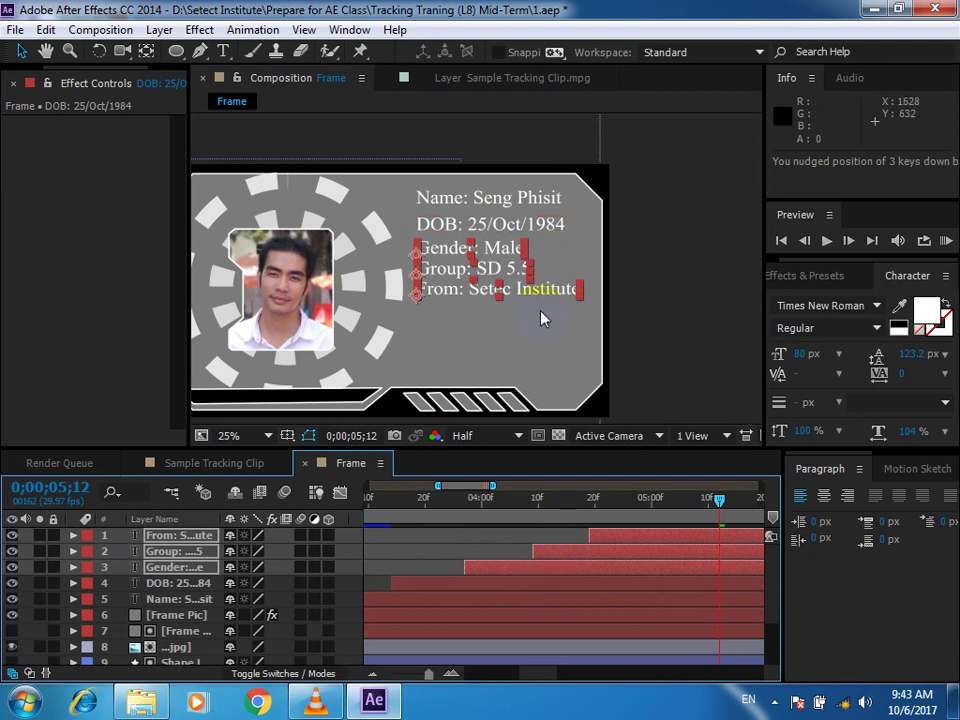
{"action": "left_click", "coordinate": [561, 568], "text": "ctrl"}
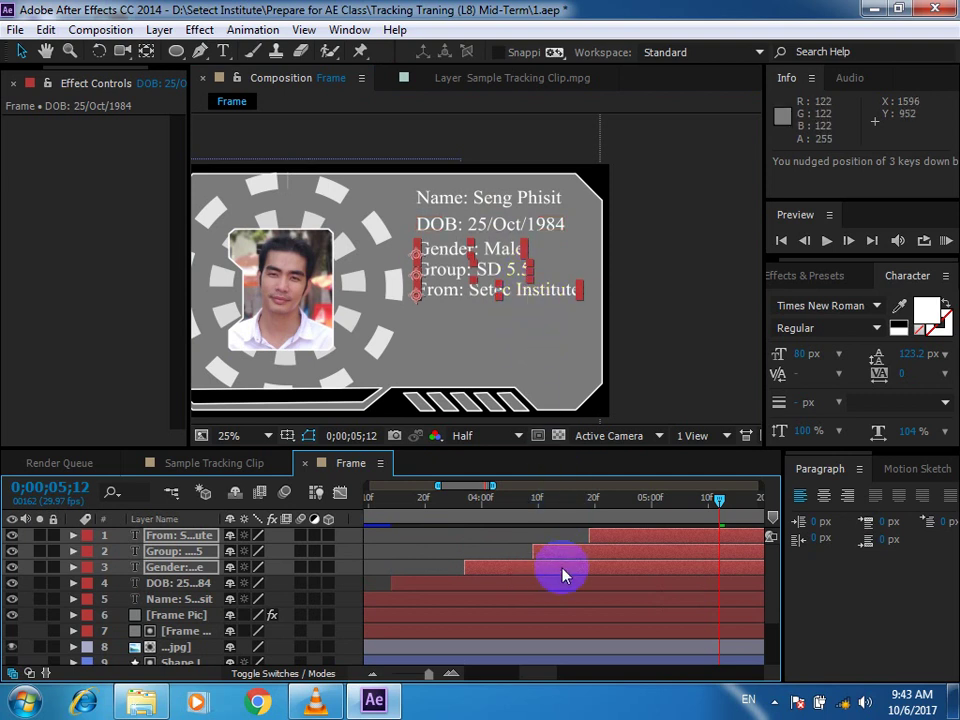
{"action": "key", "text": "shift+Down"}
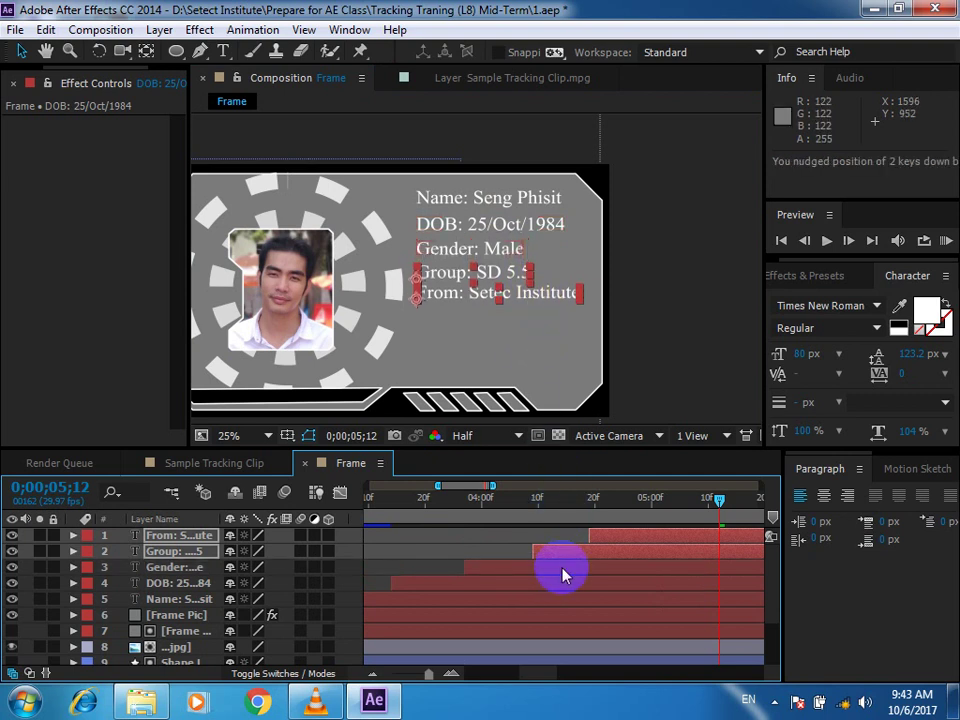
{"action": "left_click", "coordinate": [565, 555], "text": "ctrl"}
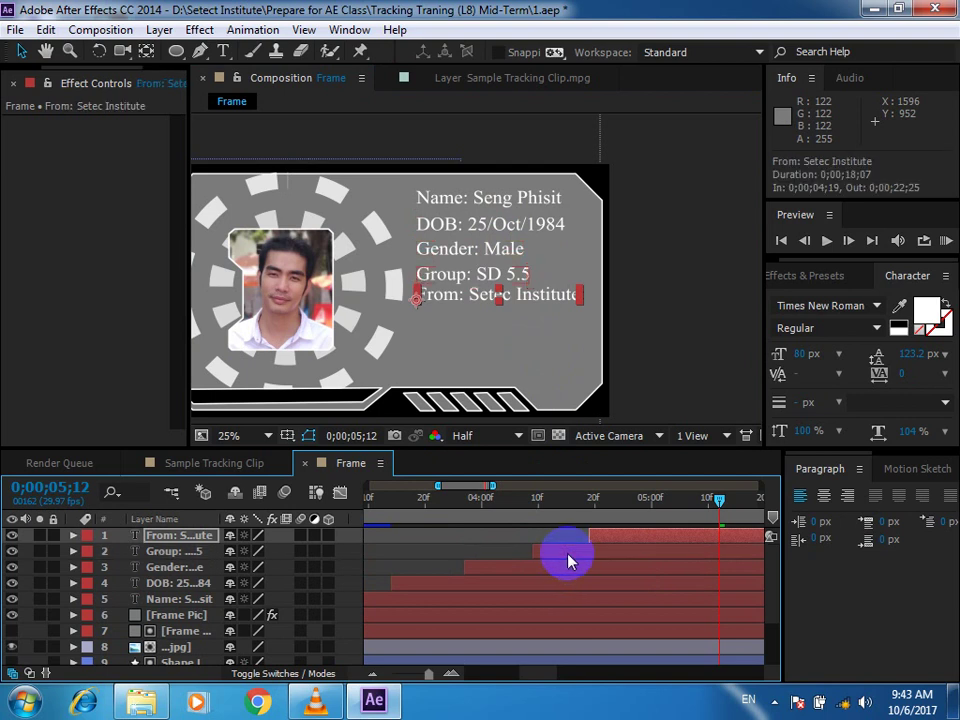
{"action": "key", "text": "Down"}
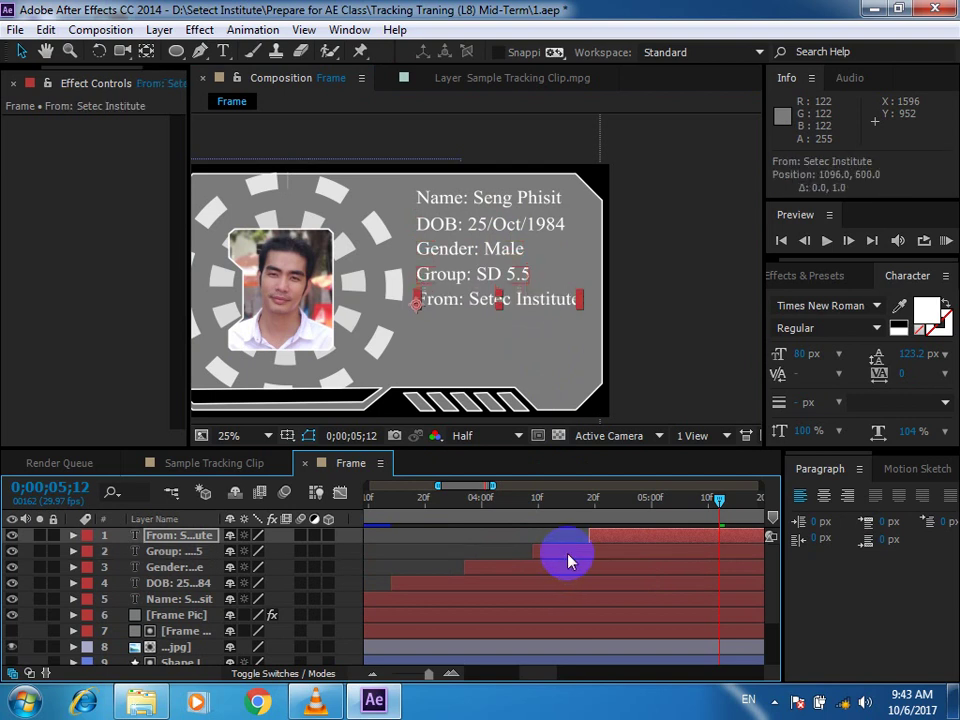
Save the project and compare the card against the finished tracking result video.
{"action": "left_click", "coordinate": [694, 349]}
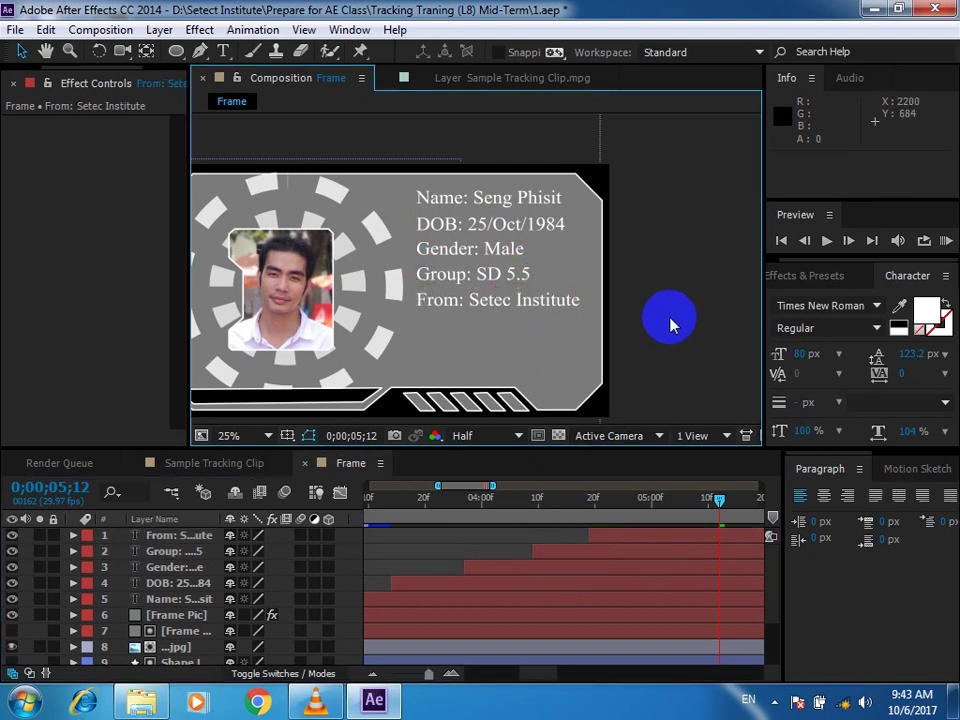
{"action": "key", "text": "period"}
{"action": "key", "text": "ctrl+s"}
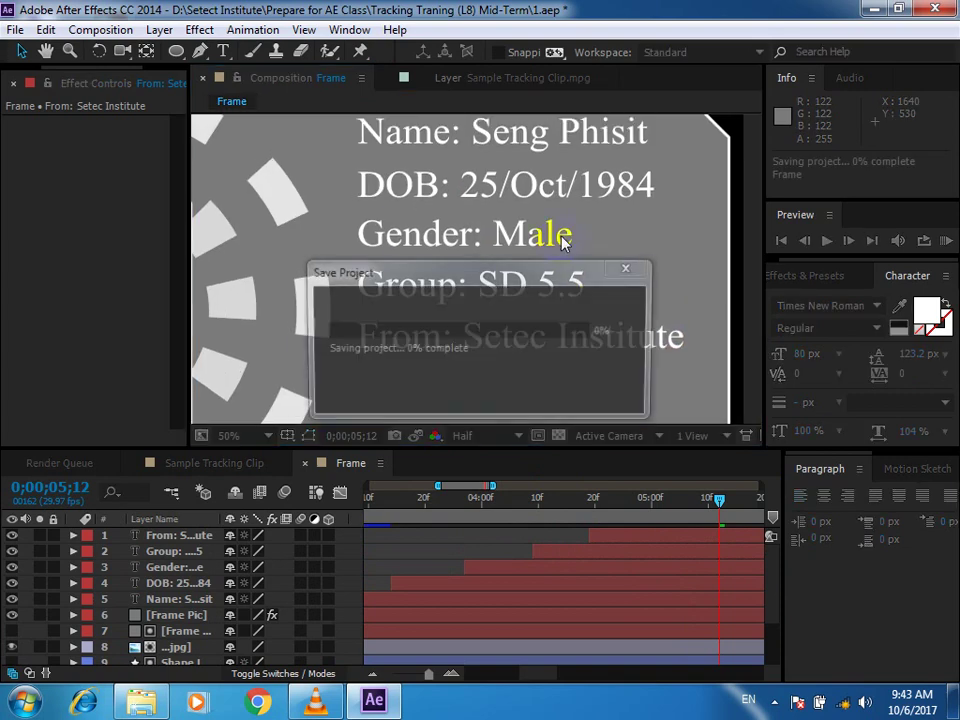
{"action": "key", "text": "comma"}
{"action": "left_click", "coordinate": [364, 637]}
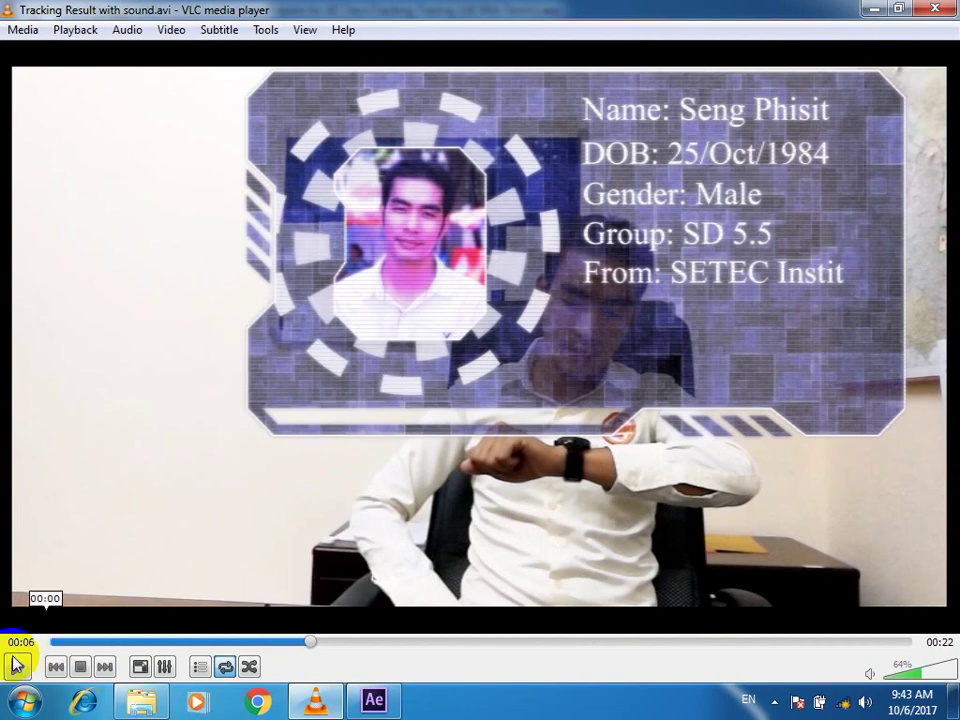
{"action": "left_click", "coordinate": [15, 667]}
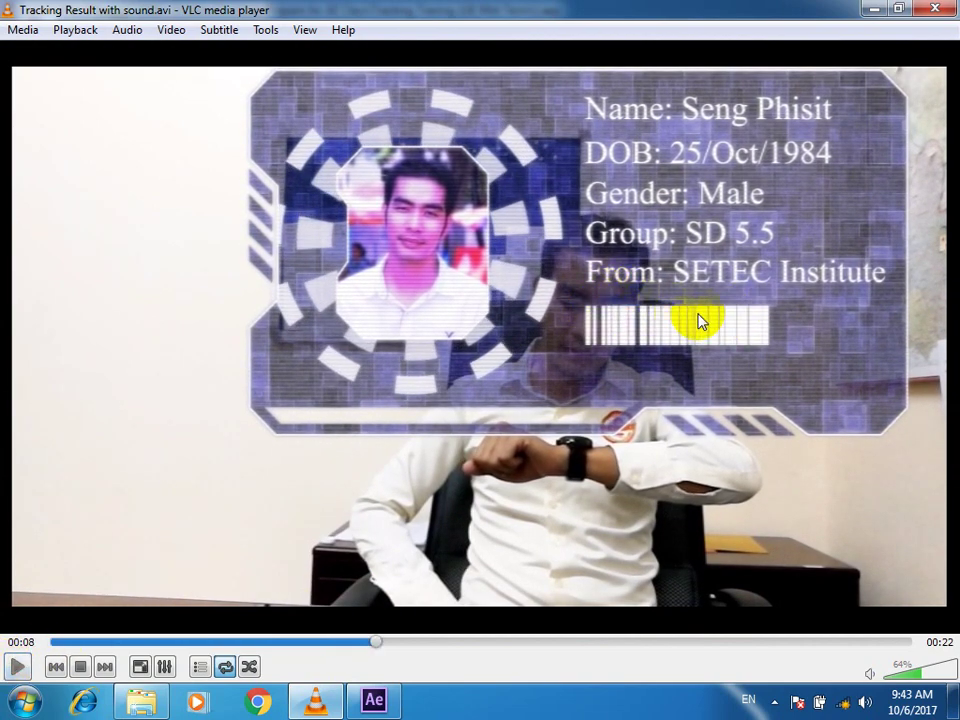
{"action": "left_click", "coordinate": [374, 700]}
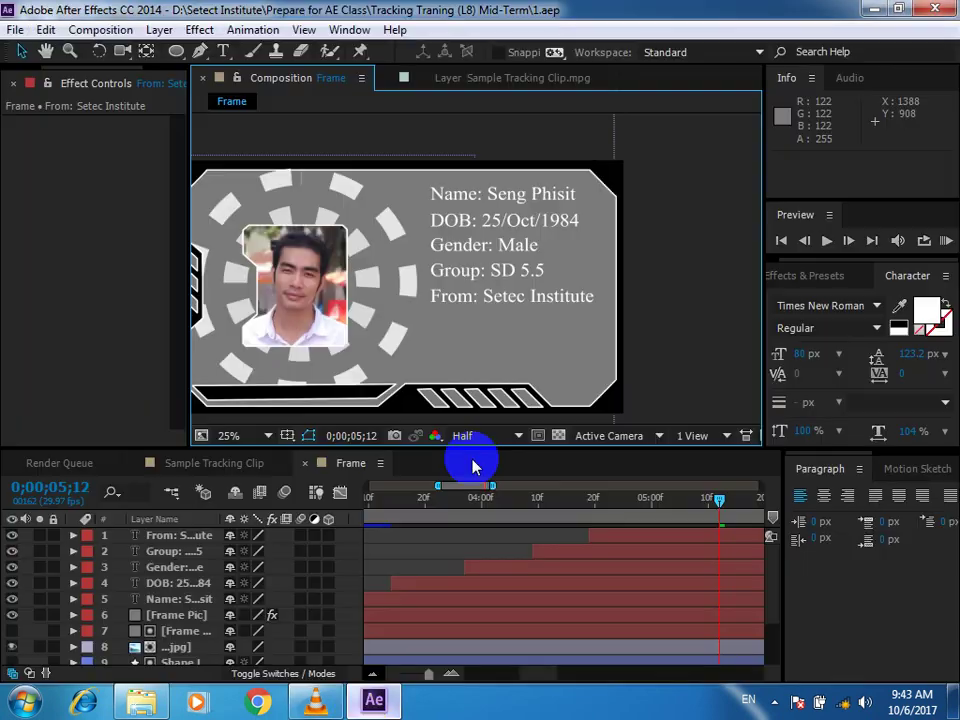
Enlarge the timeline panel to list more layers and shift the card view slightly left.
{"action": "scroll", "coordinate": [538, 349], "scroll_direction": "up", "scroll_amount": 1}
{"action": "scroll", "coordinate": [542, 302], "scroll_direction": "up", "scroll_amount": 1}
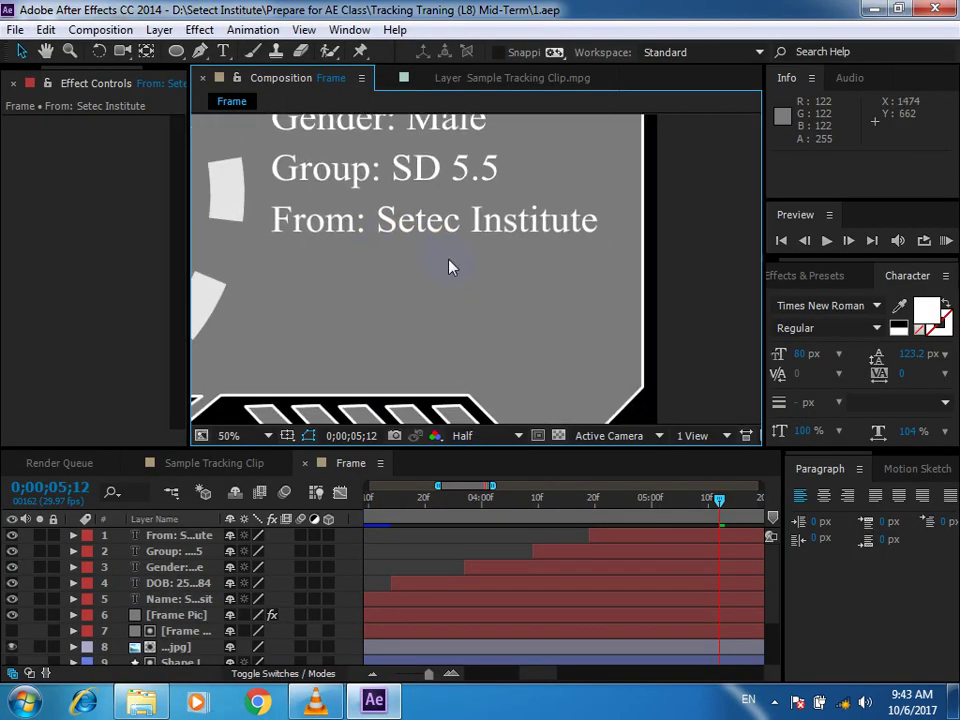
{"action": "scroll", "coordinate": [350, 380], "scroll_direction": "down", "scroll_amount": 2}
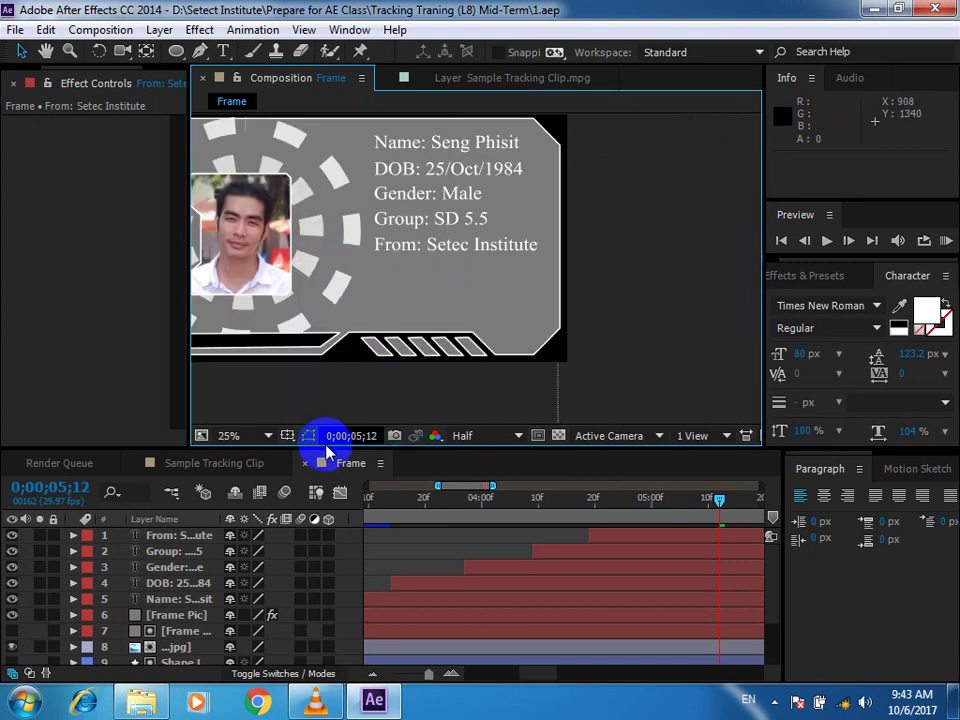
{"action": "left_click_drag", "start_coordinate": [328, 450], "coordinate": [328, 408]}
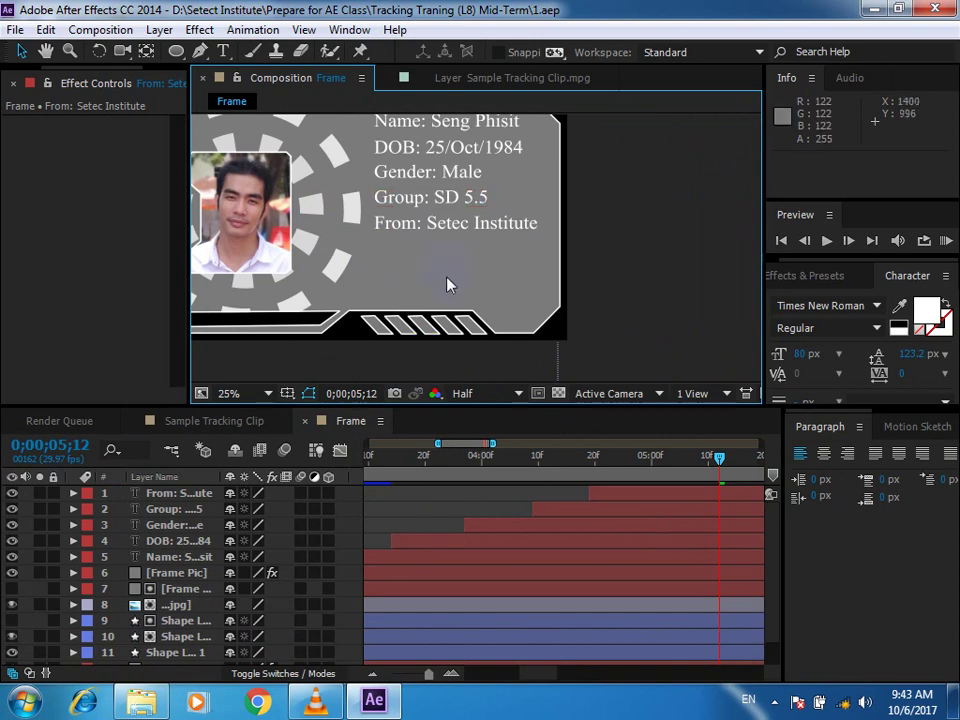
{"action": "scroll", "coordinate": [446, 264], "scroll_direction": "down", "scroll_amount": 2}
{"action": "scroll", "coordinate": [447, 267], "scroll_direction": "up", "scroll_amount": 1}
{"action": "scroll", "coordinate": [447, 267], "scroll_direction": "up", "scroll_amount": 1}
{"action": "left_click_drag", "start_coordinate": [448, 266], "coordinate": [428, 259]}
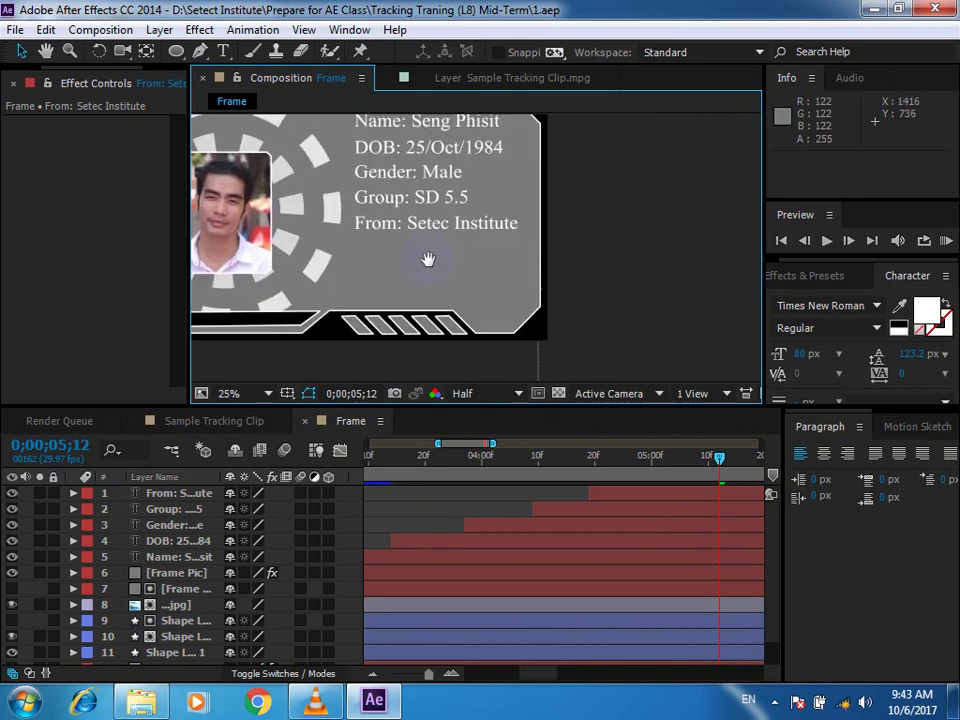
{"action": "left_click", "coordinate": [398, 500]}
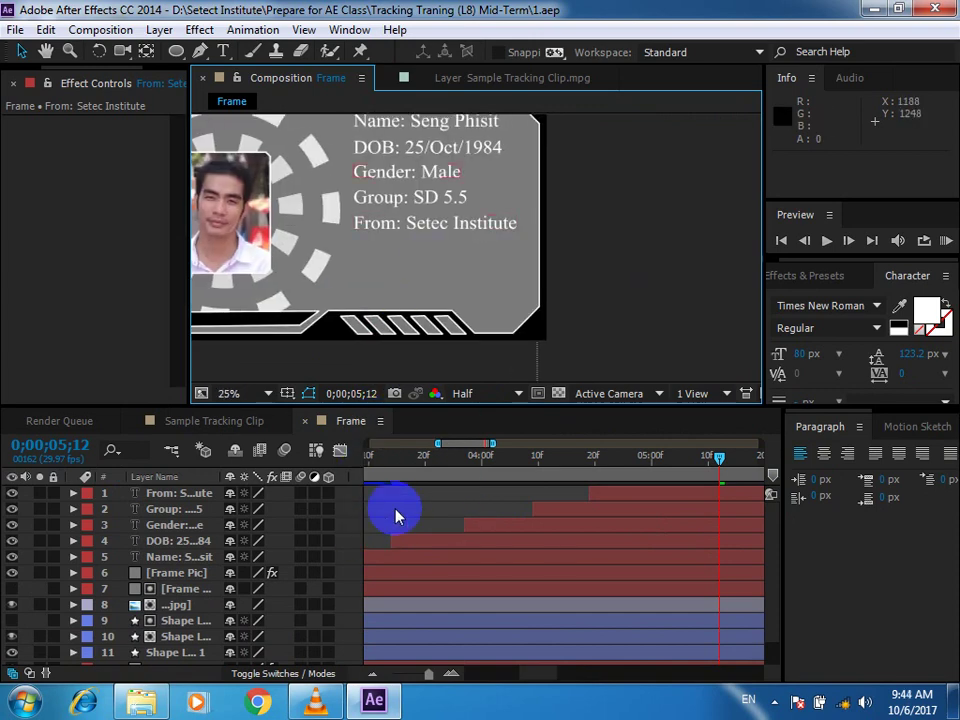
{"action": "scroll", "coordinate": [409, 499], "scroll_direction": "down", "scroll_amount": 3}
Create a new solid layer named Bar Cord in the composition.
{"action": "scroll", "coordinate": [390, 499], "scroll_direction": "down", "scroll_amount": 2}
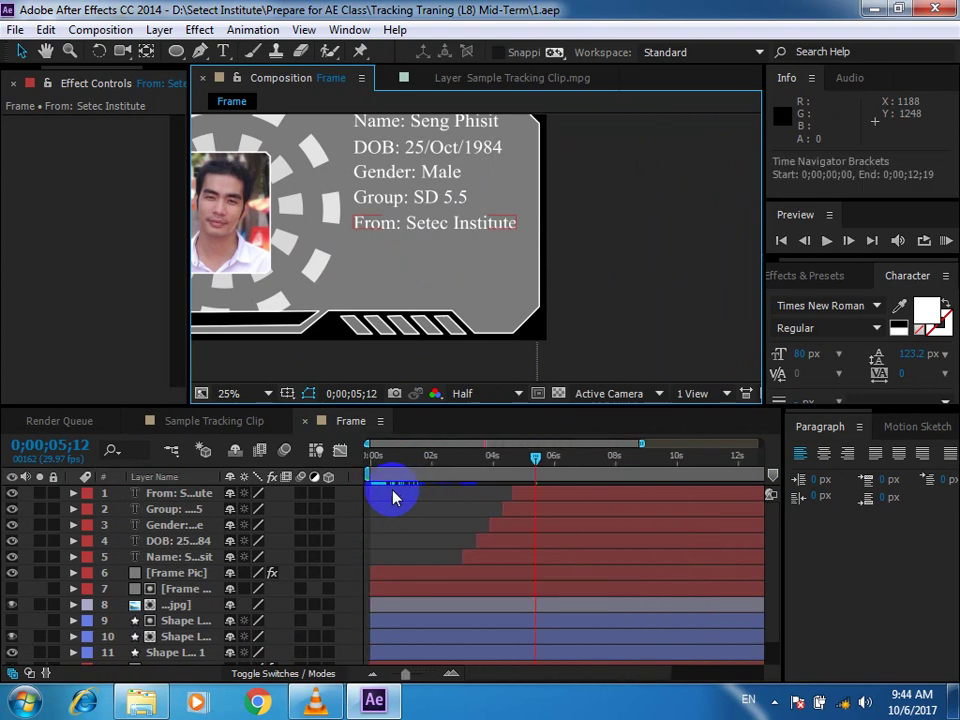
{"action": "right_click", "coordinate": [386, 498]}
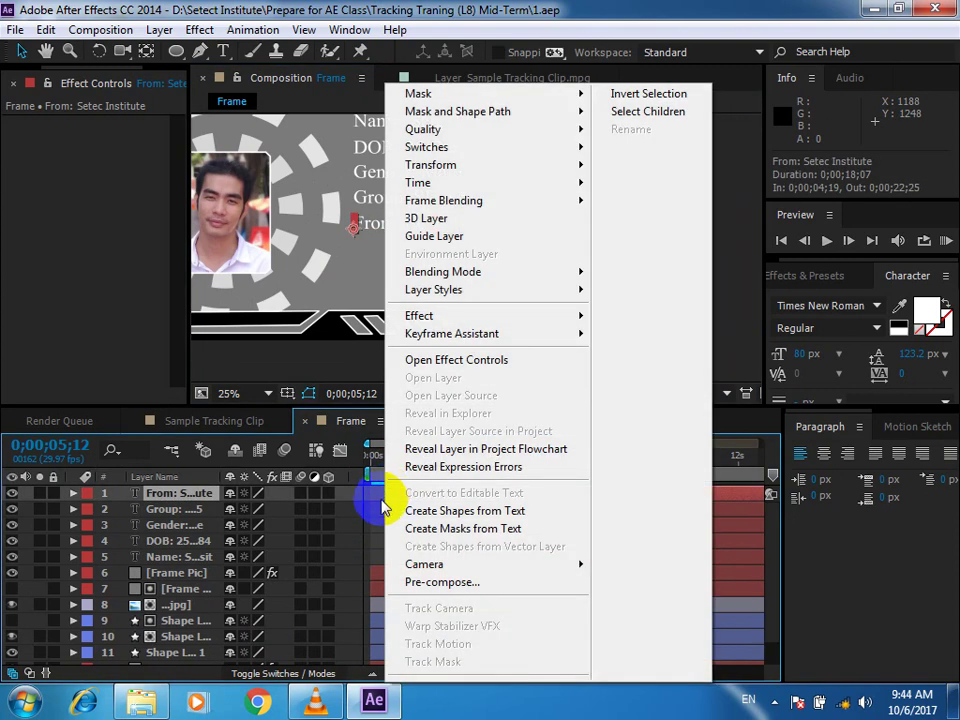
{"action": "right_click", "coordinate": [356, 284]}
{"action": "mouse_move", "coordinate": [420, 300]}
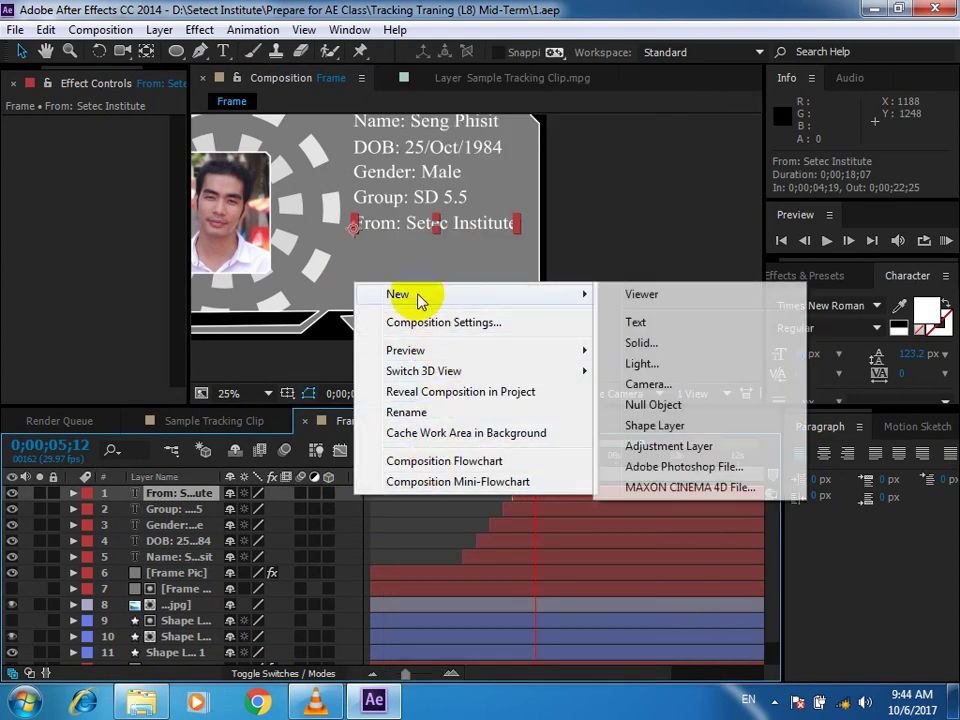
{"action": "left_click", "coordinate": [641, 342]}
{"action": "type", "text": "Bar Cor"}
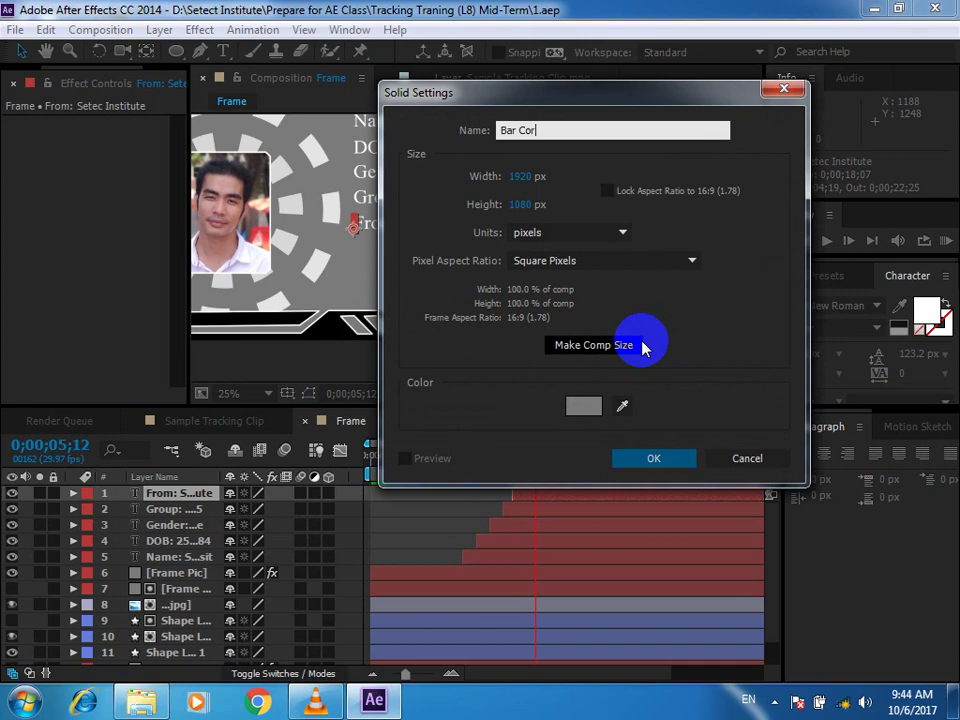
{"action": "type", "text": "d"}
{"action": "key", "text": "Return"}
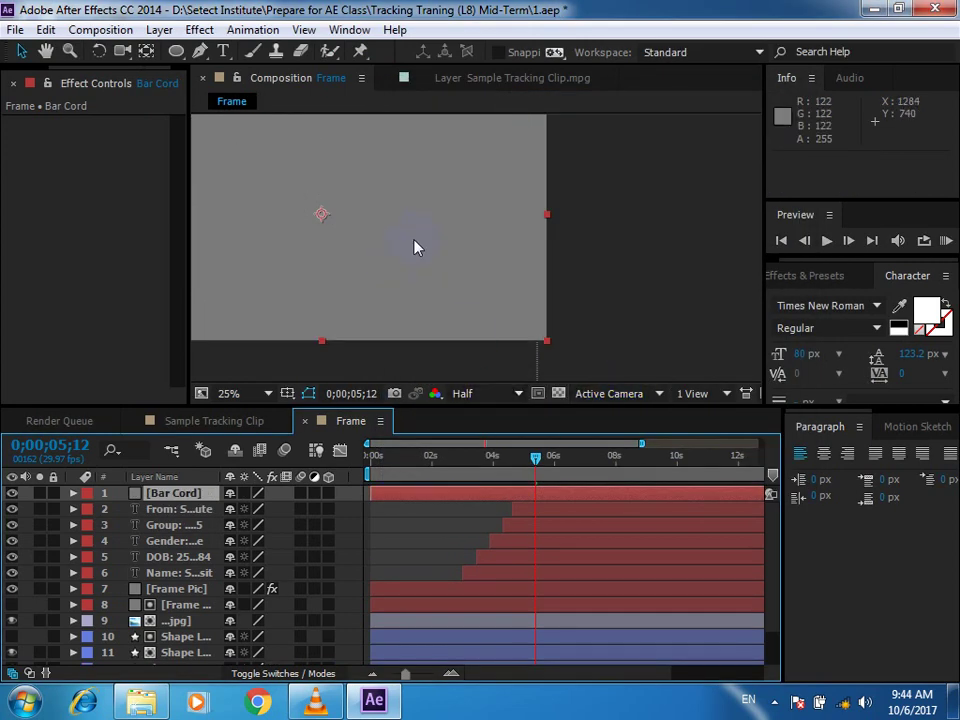
Draw a rectangle mask on Bar Cord just below the From: Setec Institute line.
{"action": "left_click", "coordinate": [223, 50]}
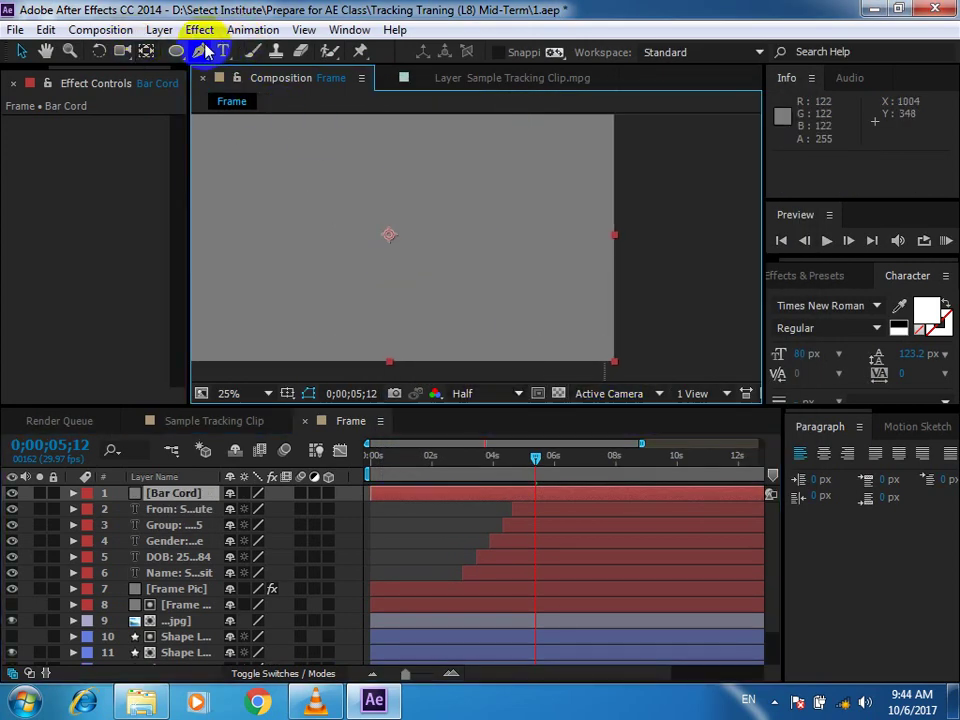
{"action": "left_click_drag", "start_coordinate": [176, 50], "coordinate": [212, 55]}
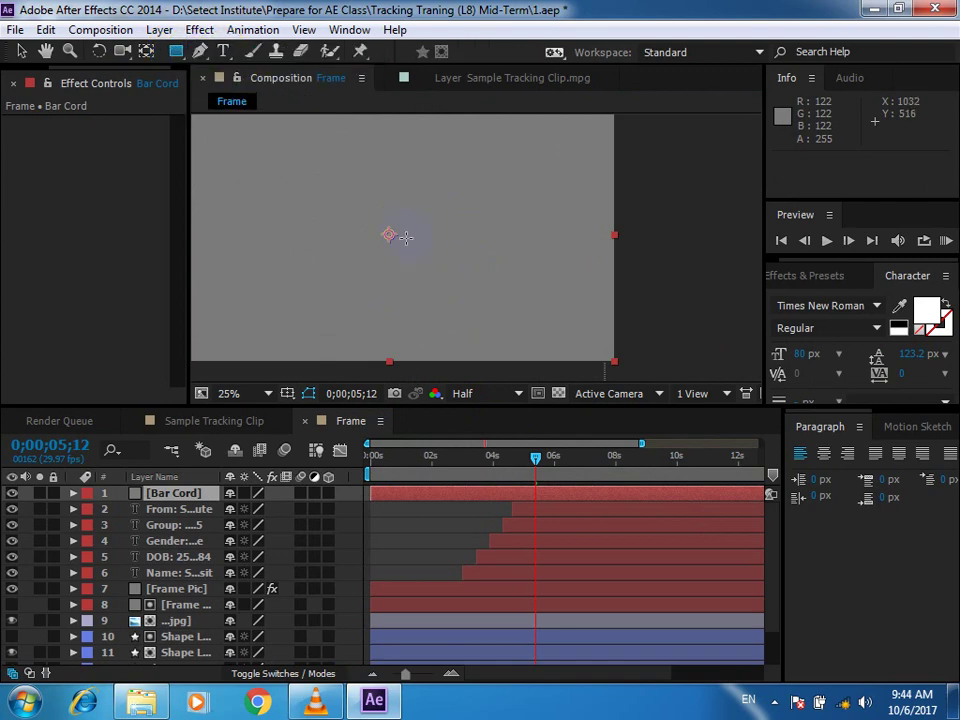
{"action": "mouse_move", "coordinate": [414, 285]}
{"action": "left_mouse_down"}
{"action": "mouse_move", "coordinate": [537, 317]}
{"action": "mouse_move", "coordinate": [582, 315]}
{"action": "left_mouse_up"}
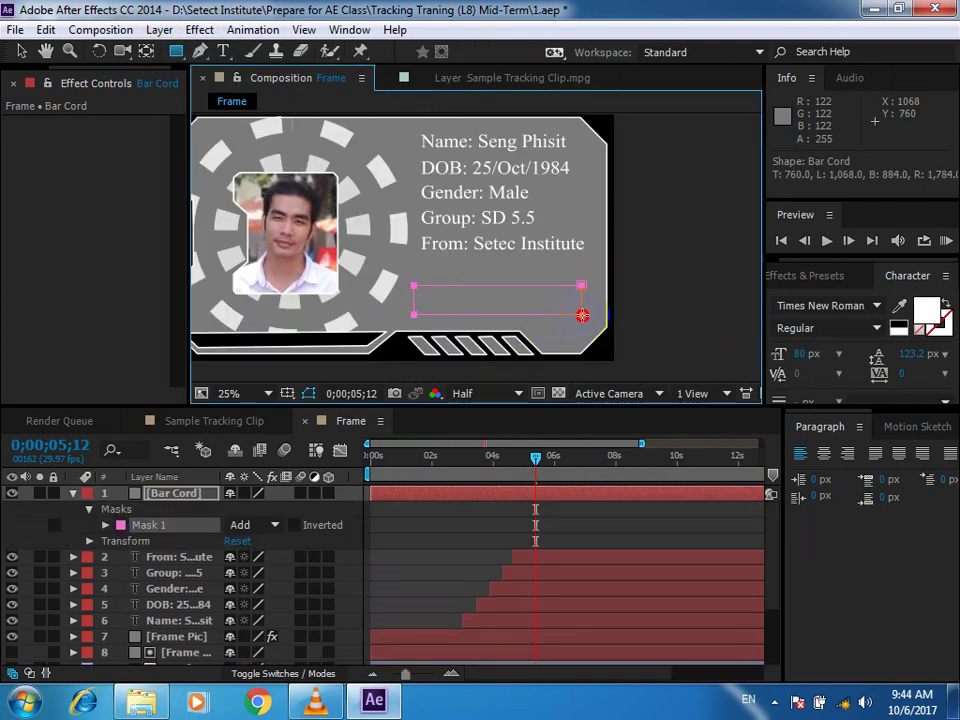
{"action": "scroll", "coordinate": [520, 253], "scroll_direction": "up", "scroll_amount": 2}
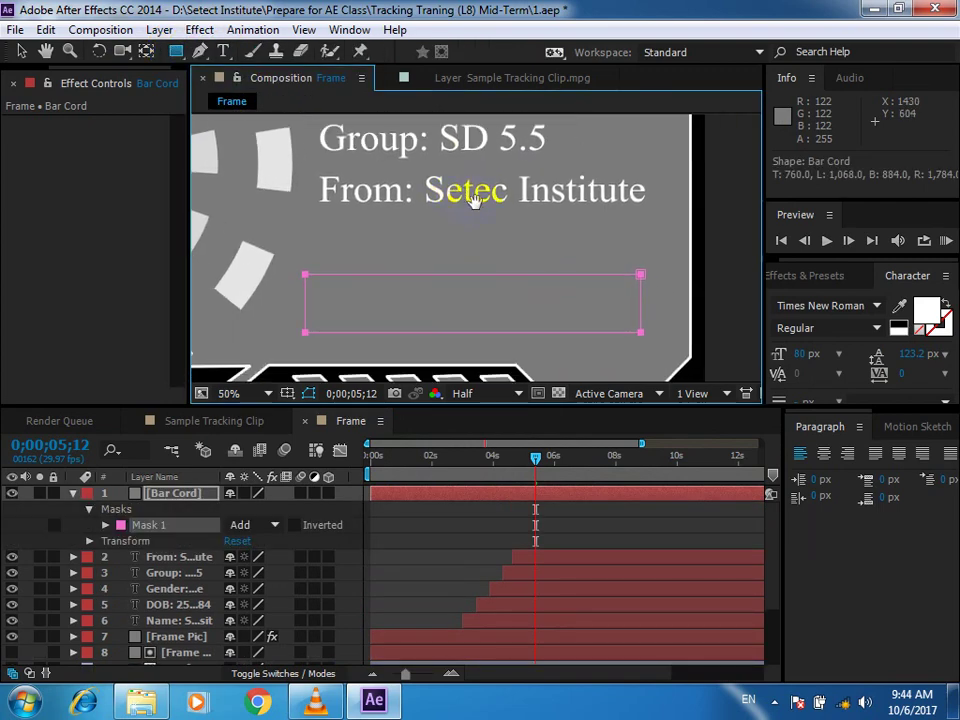
Free-transform the Bar Cord mask into a thin bar beneath the From line.
{"action": "left_click", "coordinate": [22, 52]}
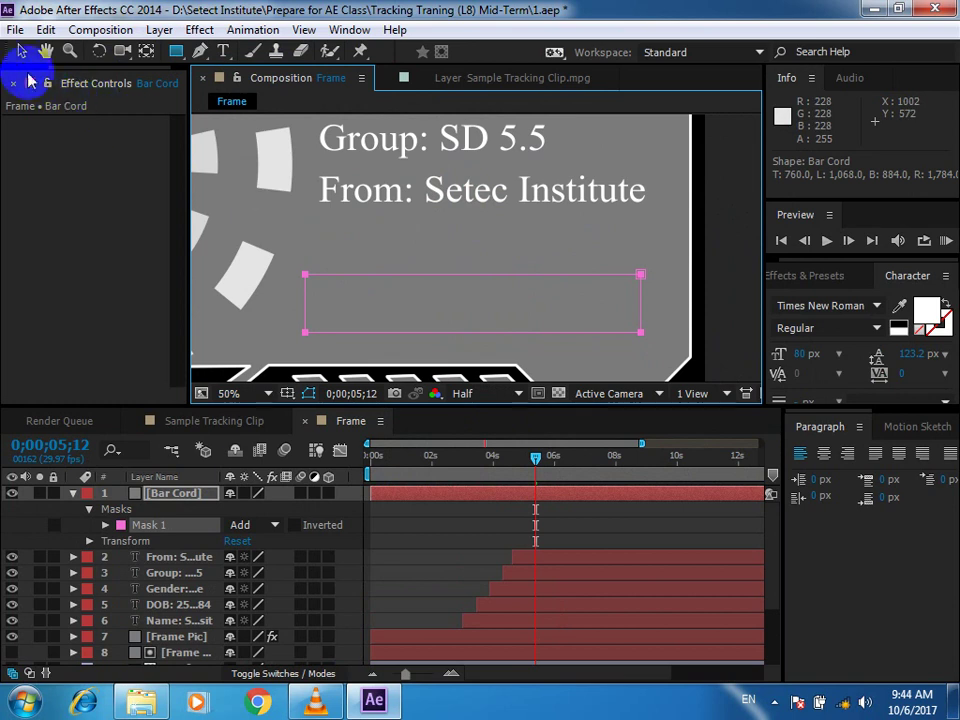
{"action": "double_click", "coordinate": [315, 276]}
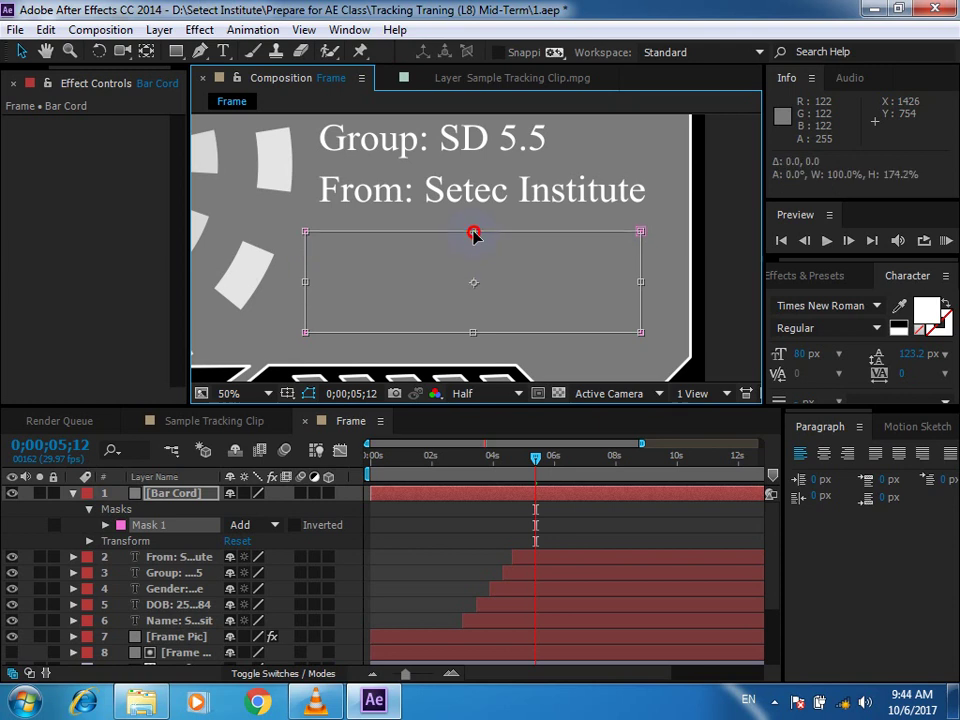
{"action": "left_click_drag", "start_coordinate": [474, 263], "coordinate": [473, 236]}
{"action": "left_click_drag", "start_coordinate": [307, 285], "coordinate": [321, 286]}
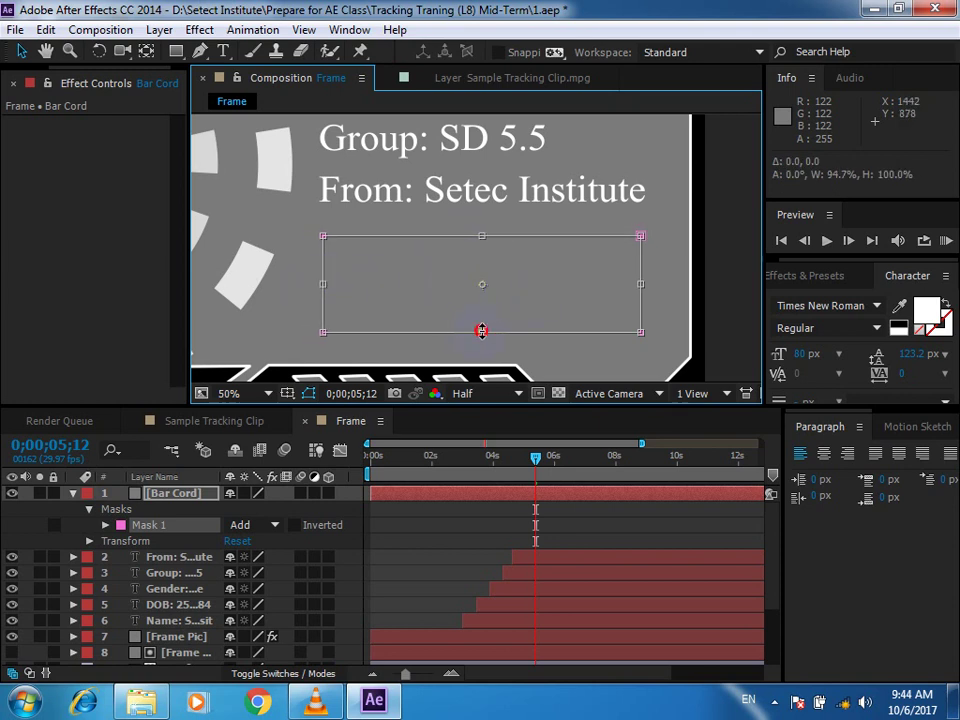
{"action": "left_click_drag", "start_coordinate": [481, 331], "coordinate": [482, 298]}
{"action": "key", "text": "comma"}
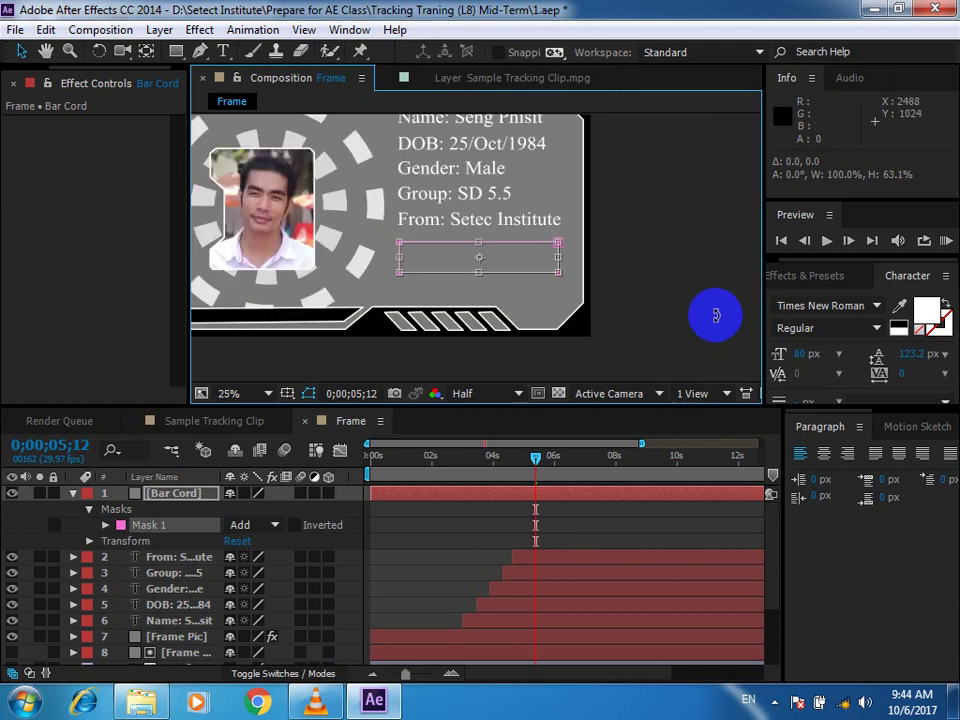
Select the Bar Cord layer and bring up the Project panel's item list.
{"action": "left_click", "coordinate": [572, 497]}
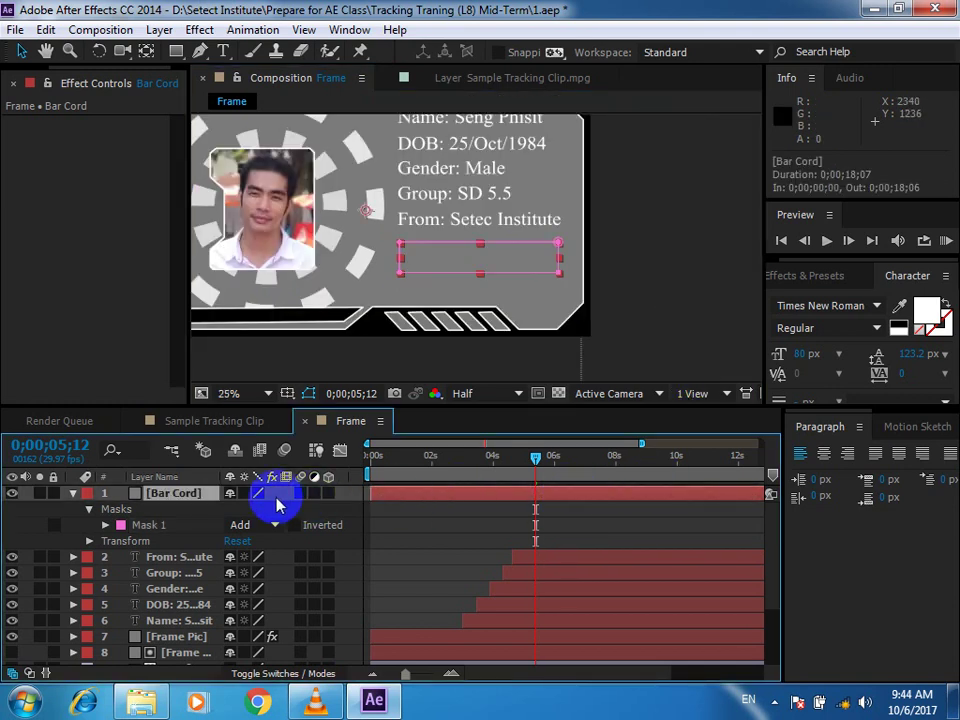
{"action": "left_click", "coordinate": [167, 497]}
{"action": "key", "text": "Return"}
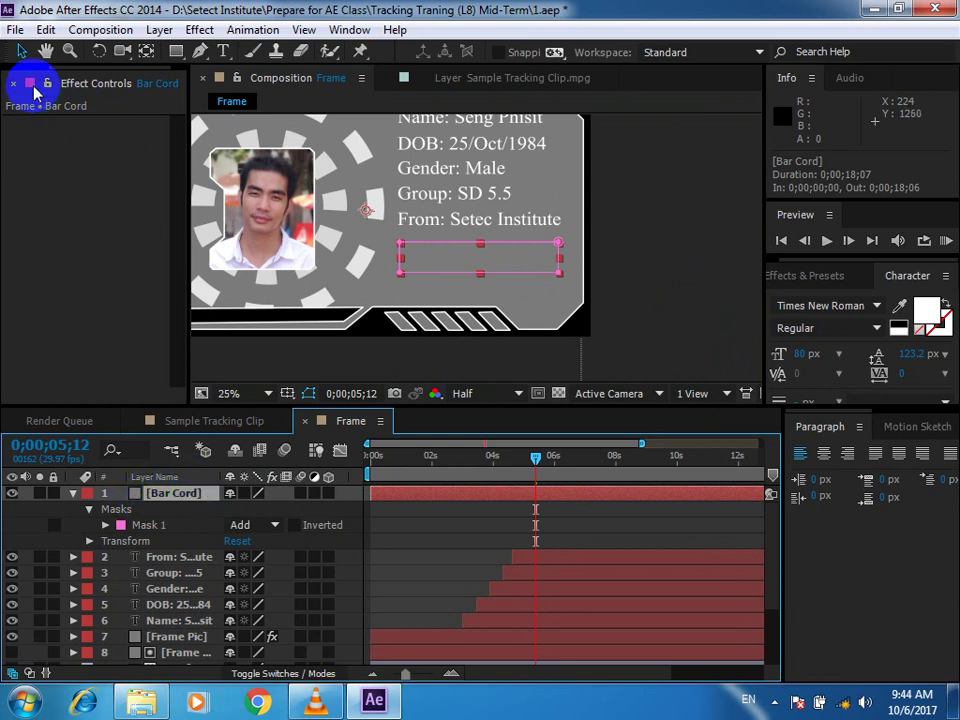
{"action": "left_click", "coordinate": [47, 78]}
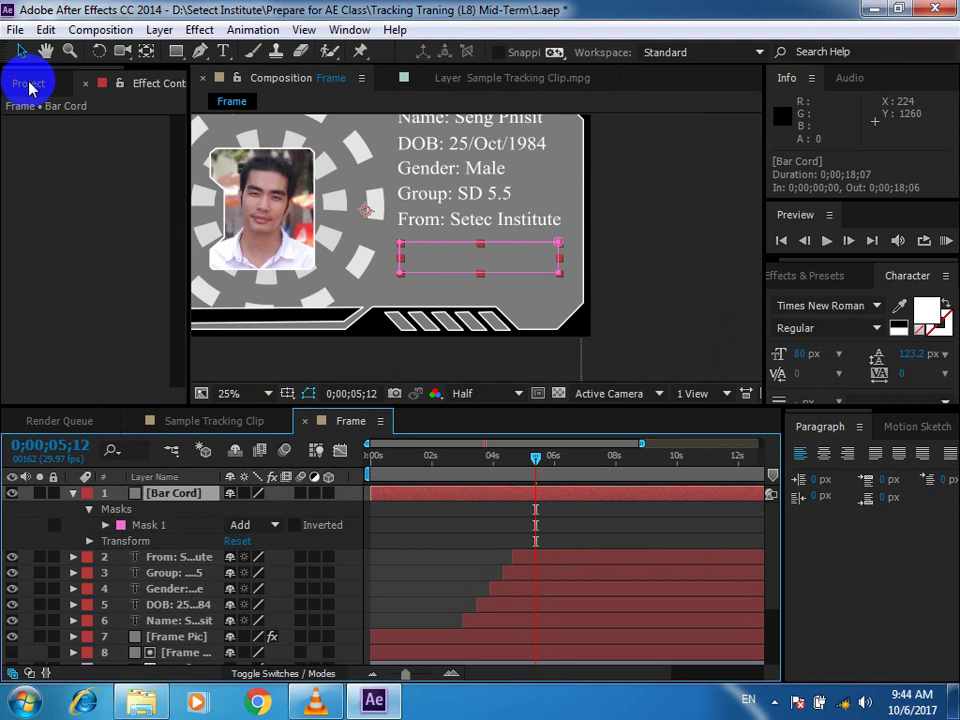
{"action": "left_click", "coordinate": [29, 84]}
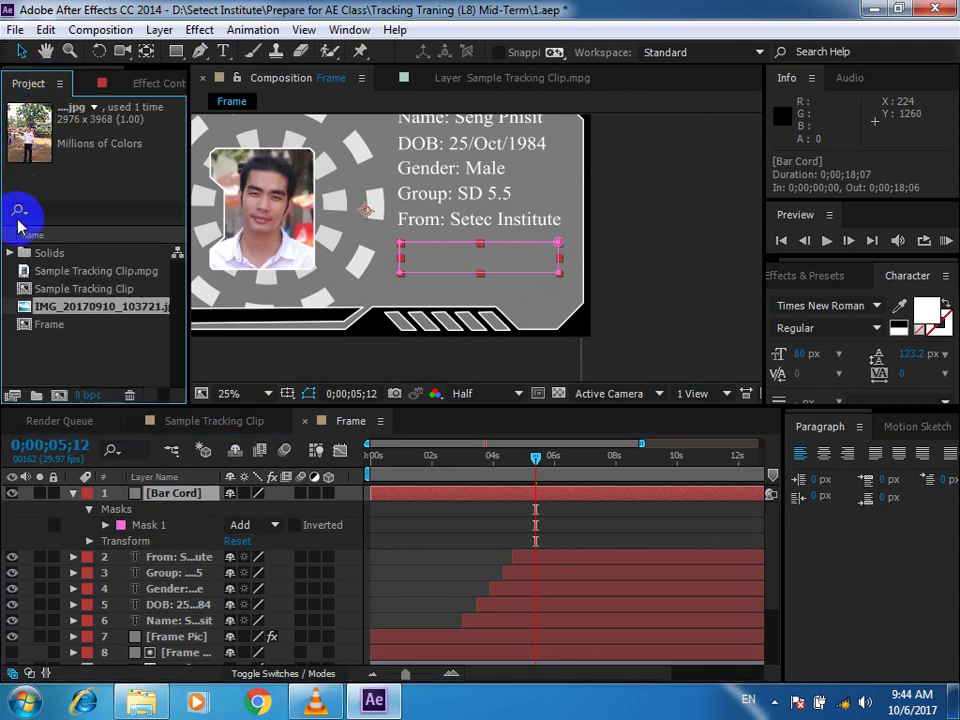
Change the Bar Cord solid's colour to white FFFFFF in its Solid Settings.
{"action": "left_click", "coordinate": [11, 254]}
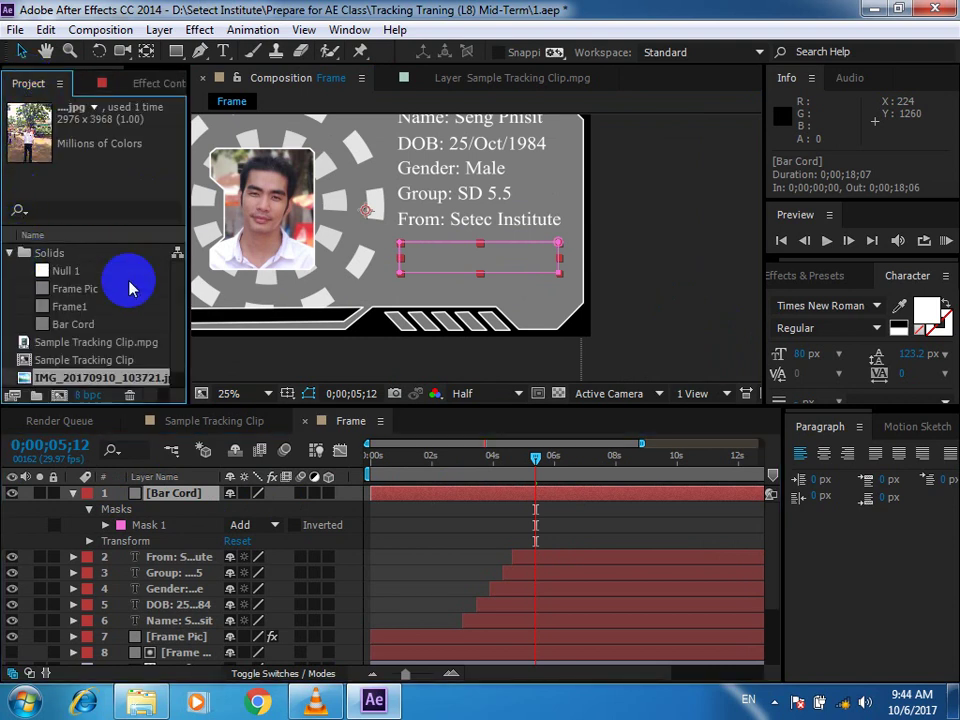
{"action": "left_click", "coordinate": [75, 325]}
{"action": "right_click", "coordinate": [76, 326]}
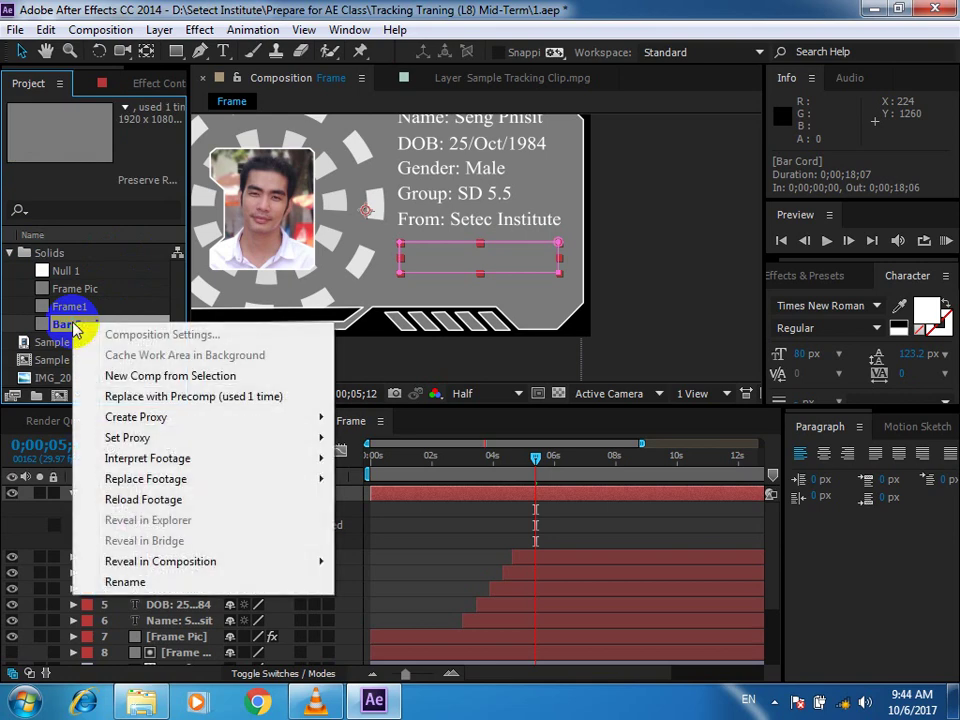
{"action": "mouse_move", "coordinate": [165, 479]}
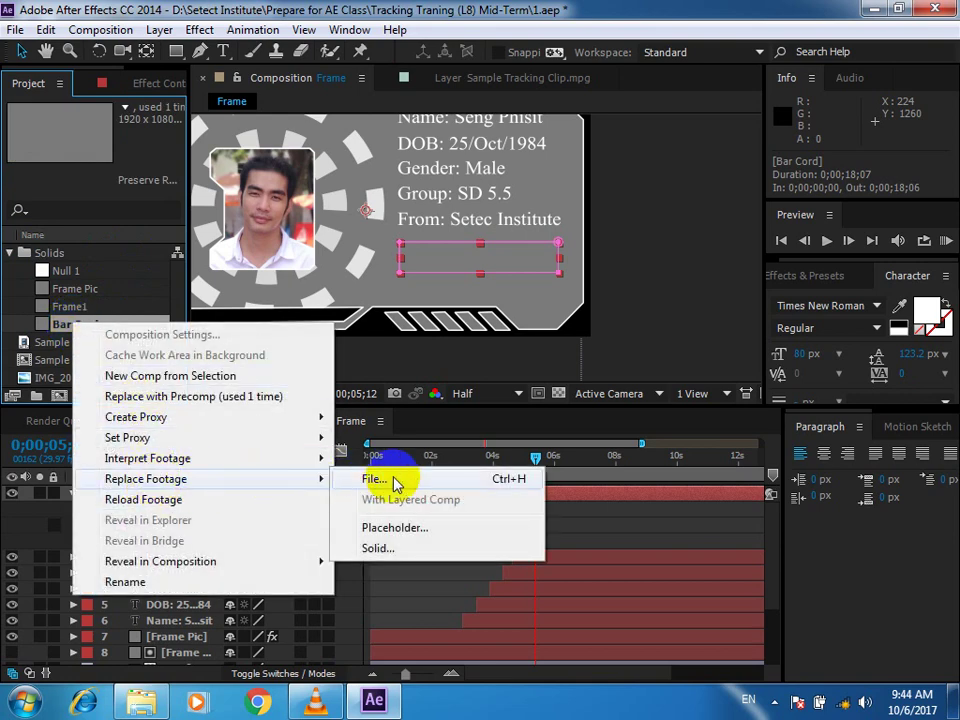
{"action": "left_click", "coordinate": [395, 550]}
{"action": "left_click", "coordinate": [578, 402]}
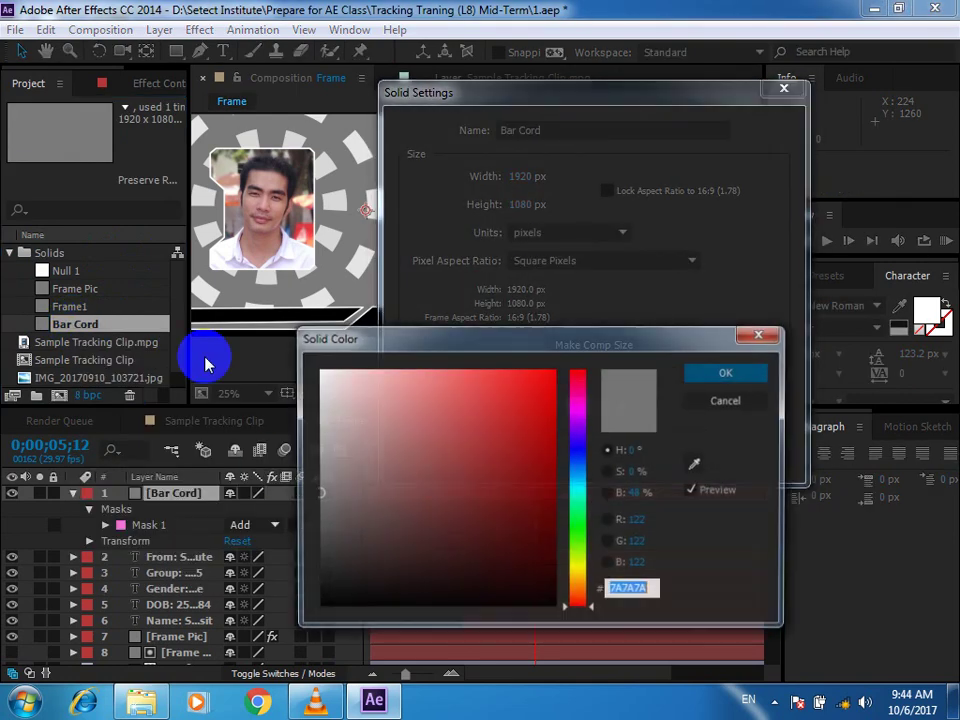
{"action": "left_click_drag", "start_coordinate": [433, 474], "coordinate": [318, 370]}
{"action": "left_click", "coordinate": [720, 374]}
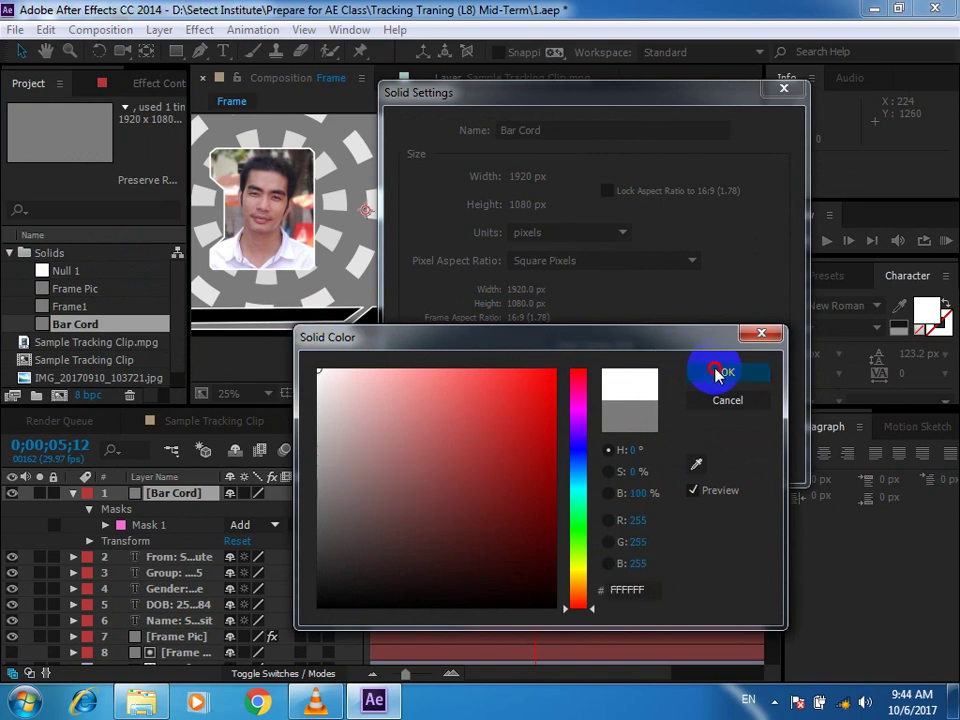
{"action": "left_click", "coordinate": [672, 458]}
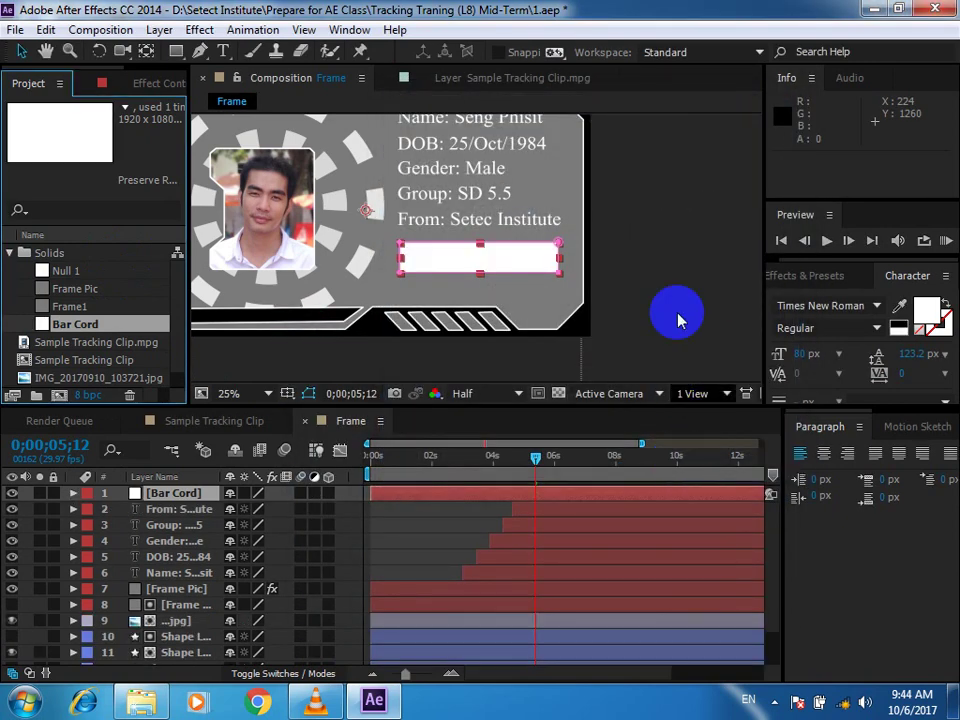
{"action": "left_click", "coordinate": [533, 290]}
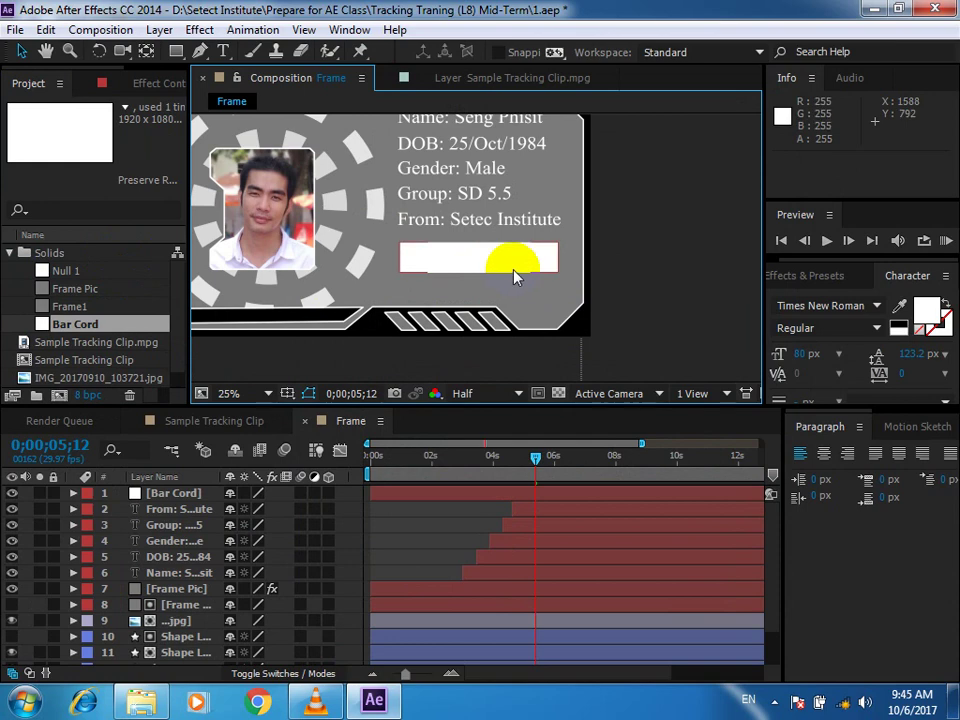
{"action": "scroll", "coordinate": [471, 261], "scroll_direction": "up", "scroll_amount": 1}
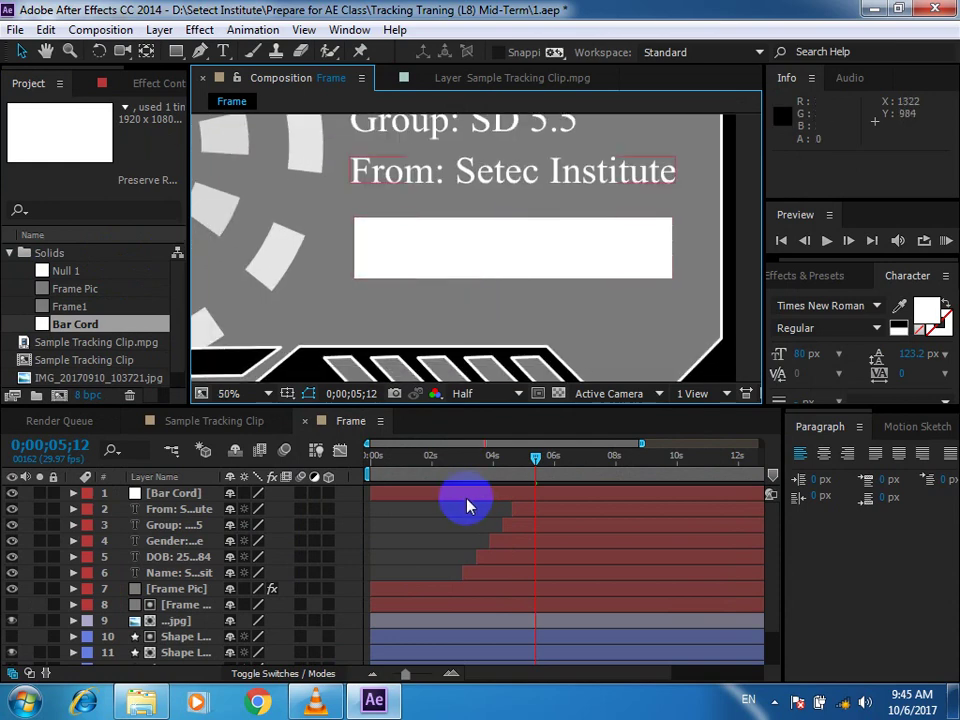
Draw the first thin vertical stripe masks across the left part of the white bar.
{"action": "left_click", "coordinate": [467, 498]}
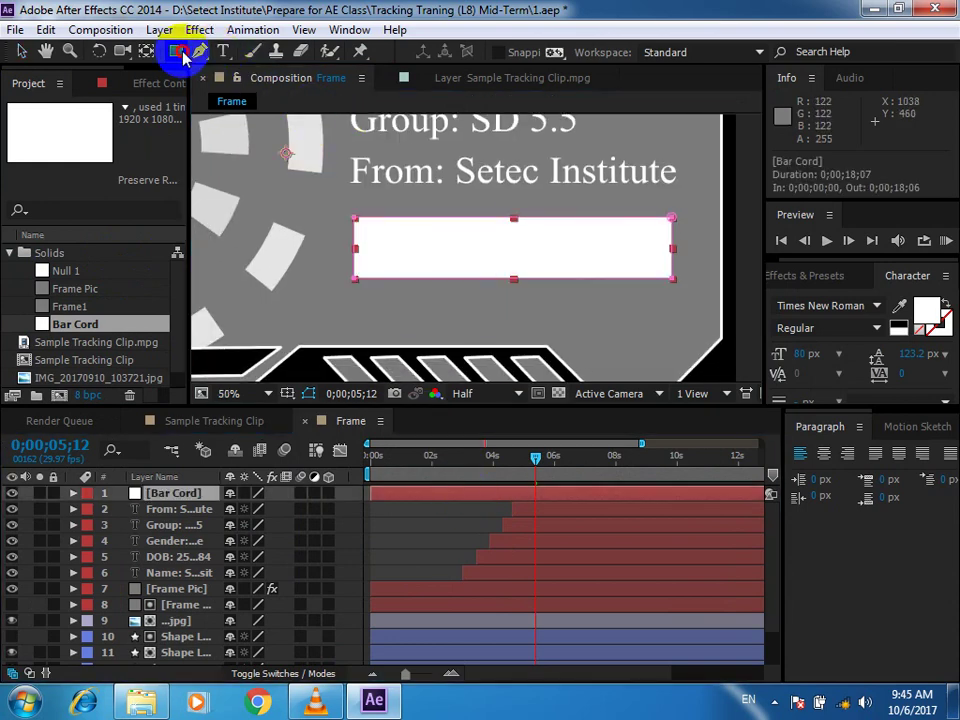
{"action": "left_click_drag", "start_coordinate": [176, 50], "coordinate": [220, 60]}
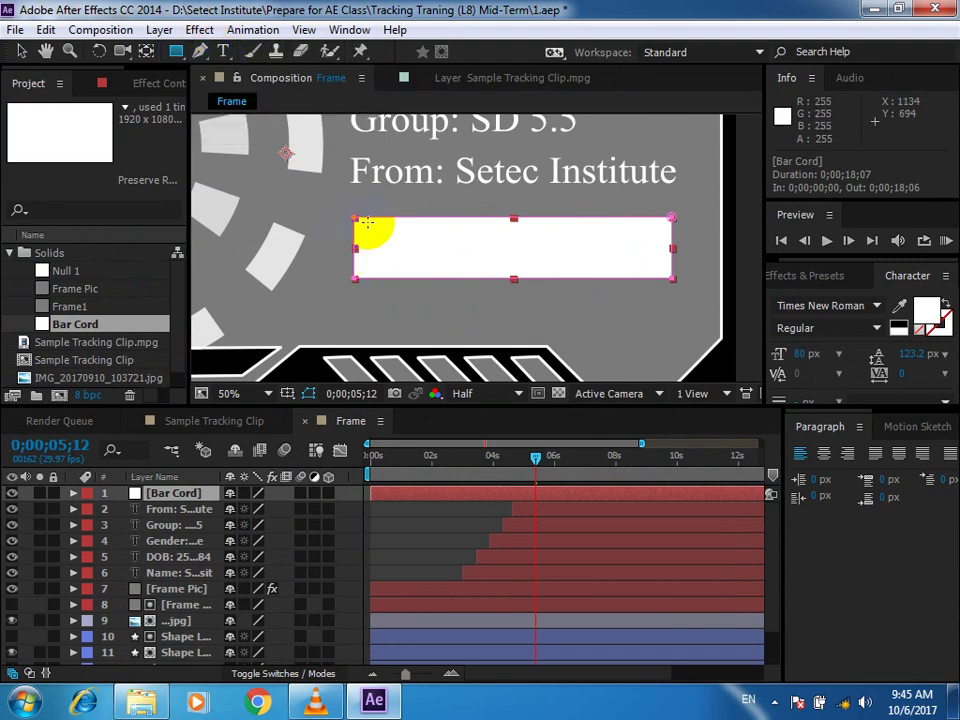
{"action": "left_click_drag", "start_coordinate": [366, 307], "coordinate": [367, 306]}
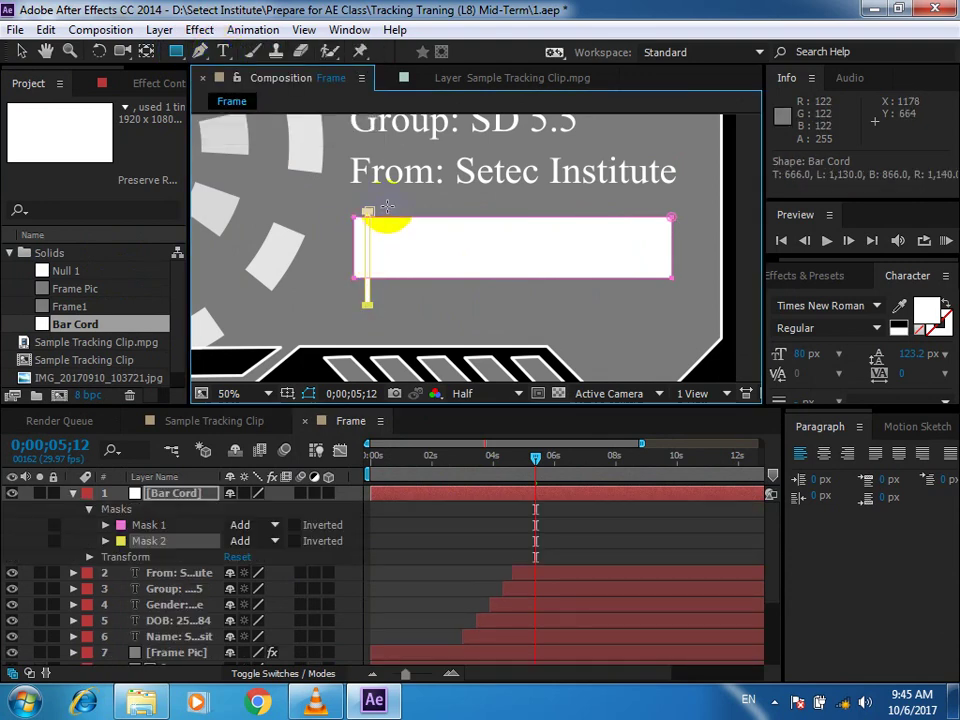
{"action": "left_click_drag", "start_coordinate": [386, 206], "coordinate": [386, 293]}
{"action": "key", "text": "slash"}
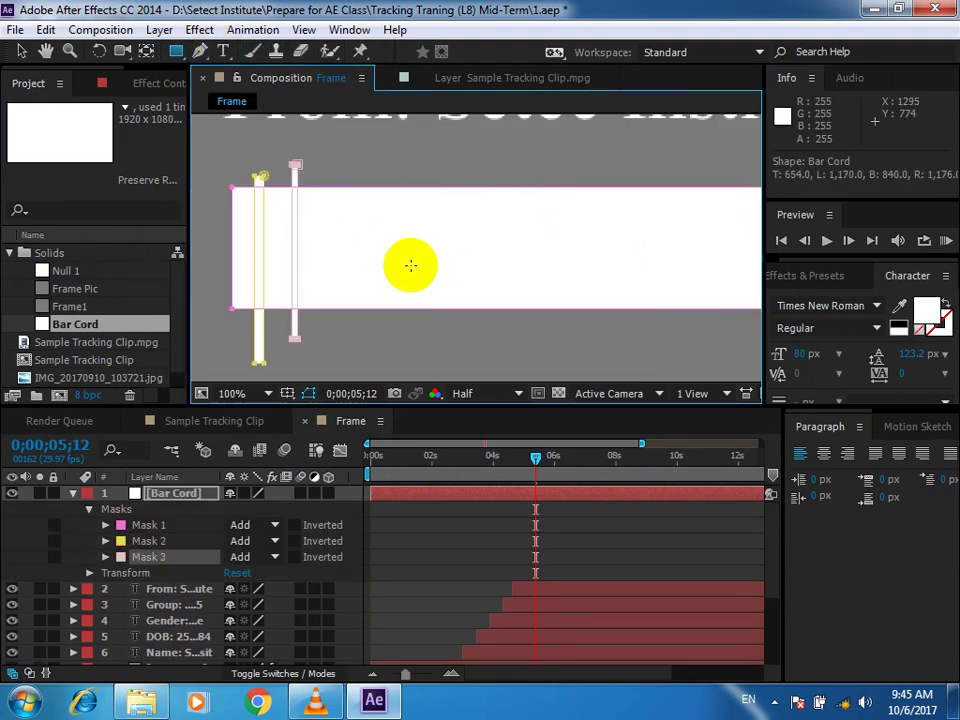
{"action": "left_click_drag", "start_coordinate": [318, 172], "coordinate": [318, 345]}
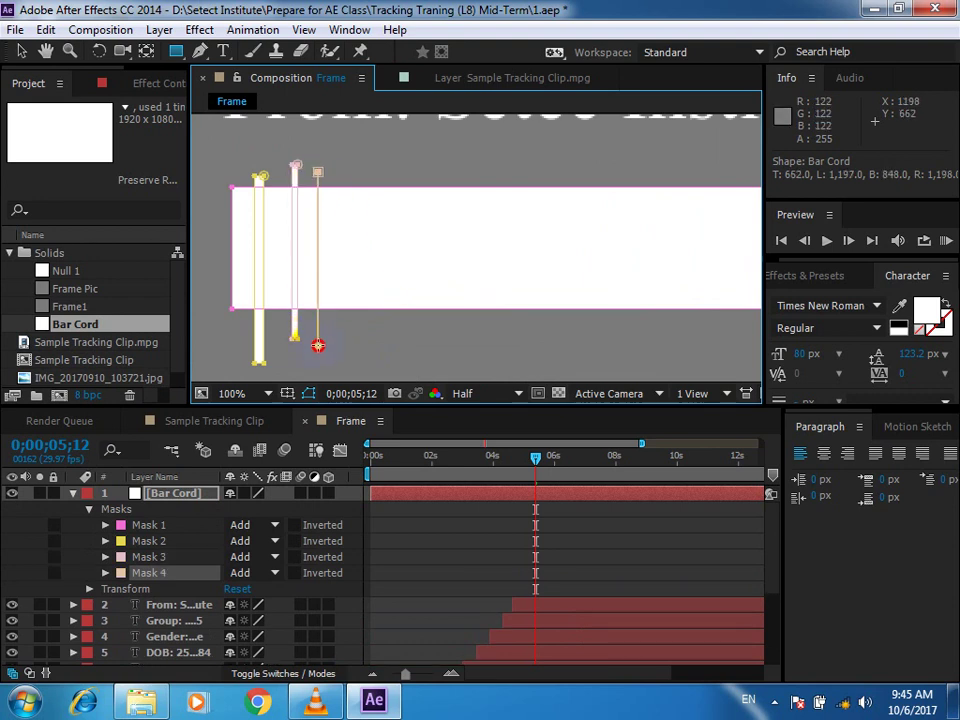
{"action": "left_click_drag", "start_coordinate": [337, 161], "coordinate": [346, 326]}
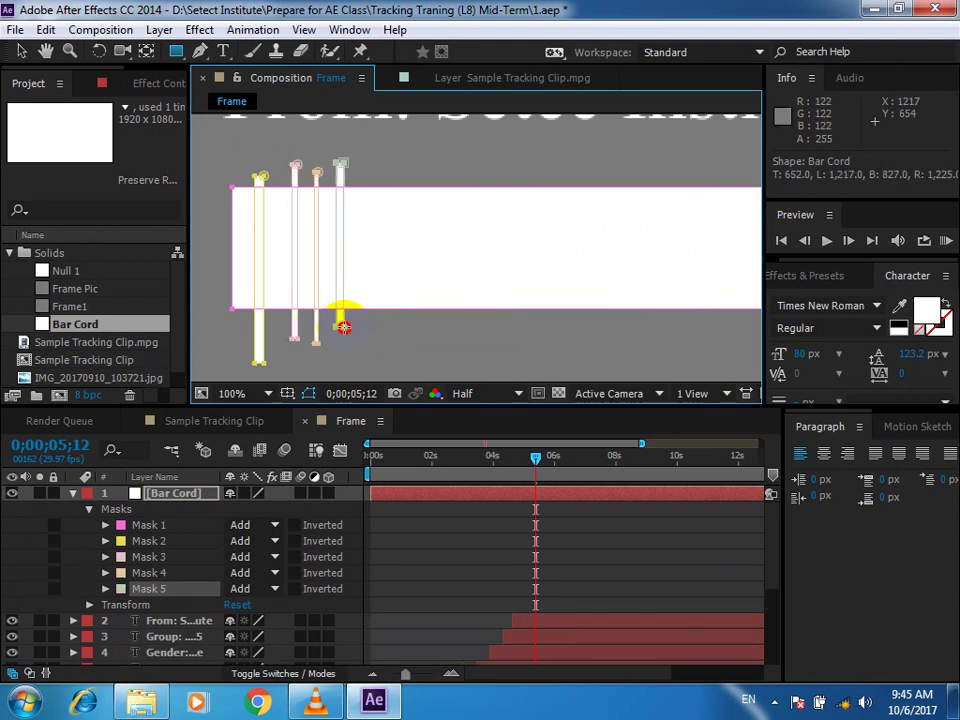
{"action": "left_click_drag", "start_coordinate": [370, 154], "coordinate": [374, 355]}
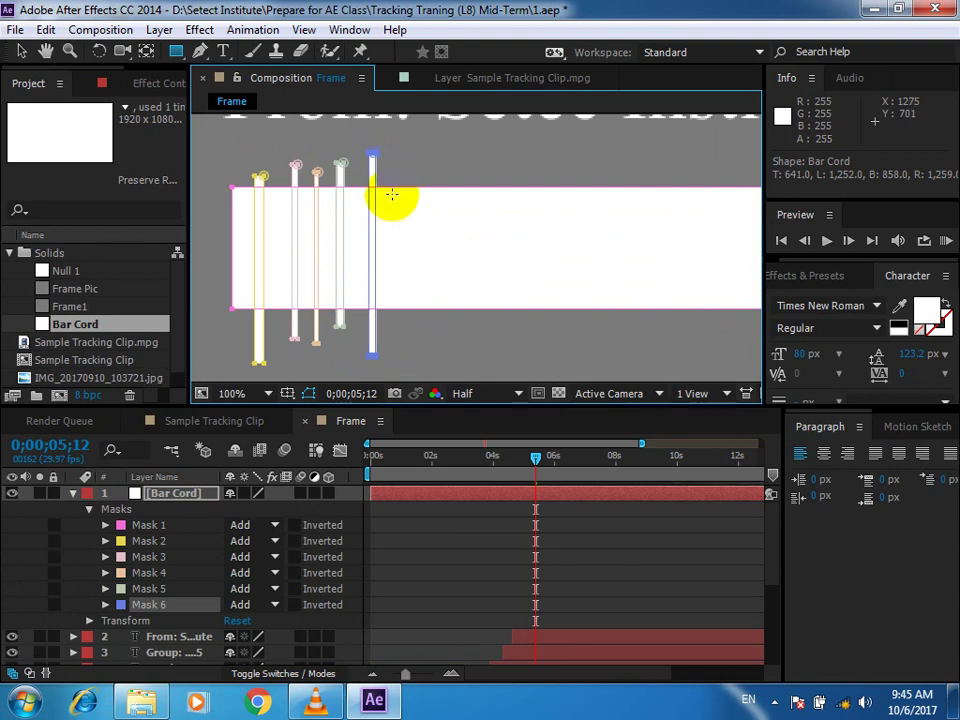
{"action": "left_click_drag", "start_coordinate": [396, 176], "coordinate": [396, 338]}
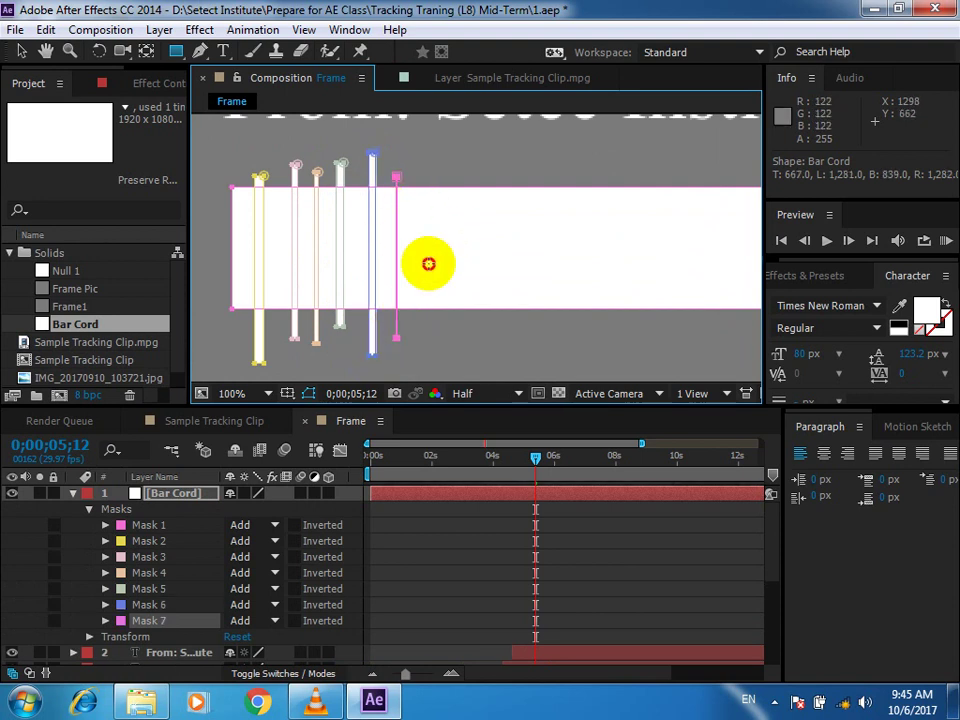
{"action": "left_click_drag", "start_coordinate": [414, 172], "coordinate": [428, 341]}
{"action": "left_click_drag", "start_coordinate": [446, 147], "coordinate": [452, 336]}
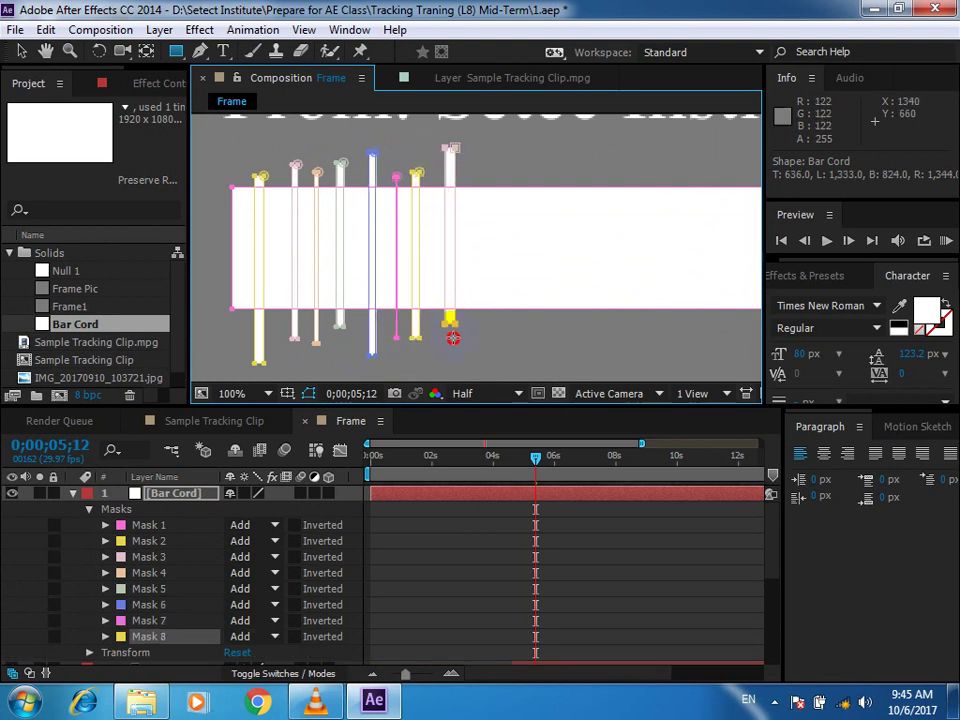
{"action": "left_click_drag", "start_coordinate": [471, 170], "coordinate": [481, 334]}
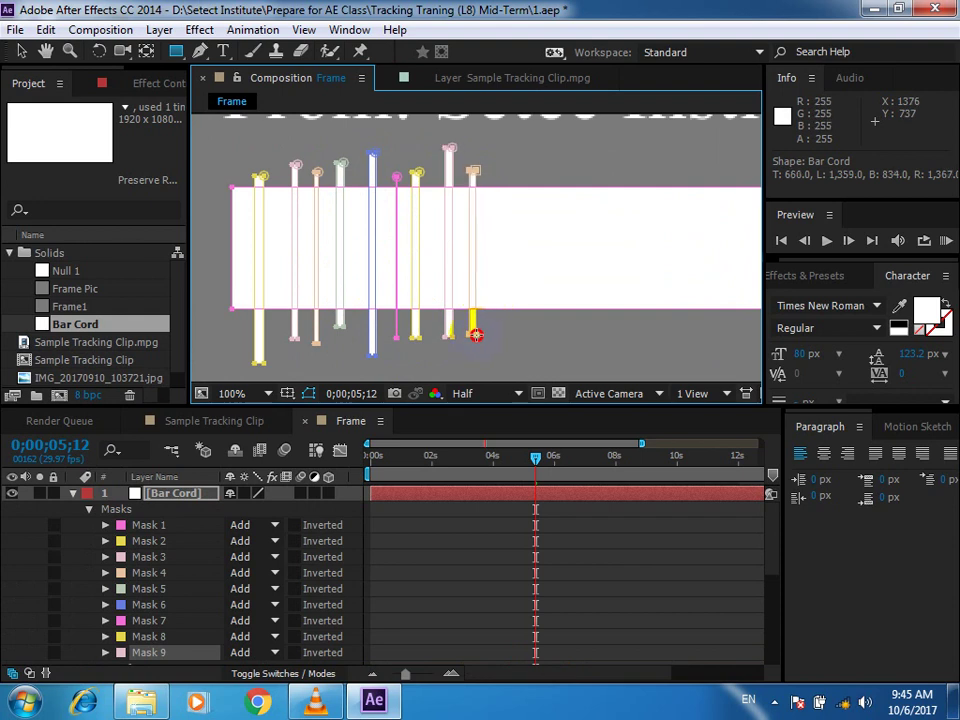
{"action": "left_click_drag", "start_coordinate": [538, 179], "coordinate": [540, 323]}
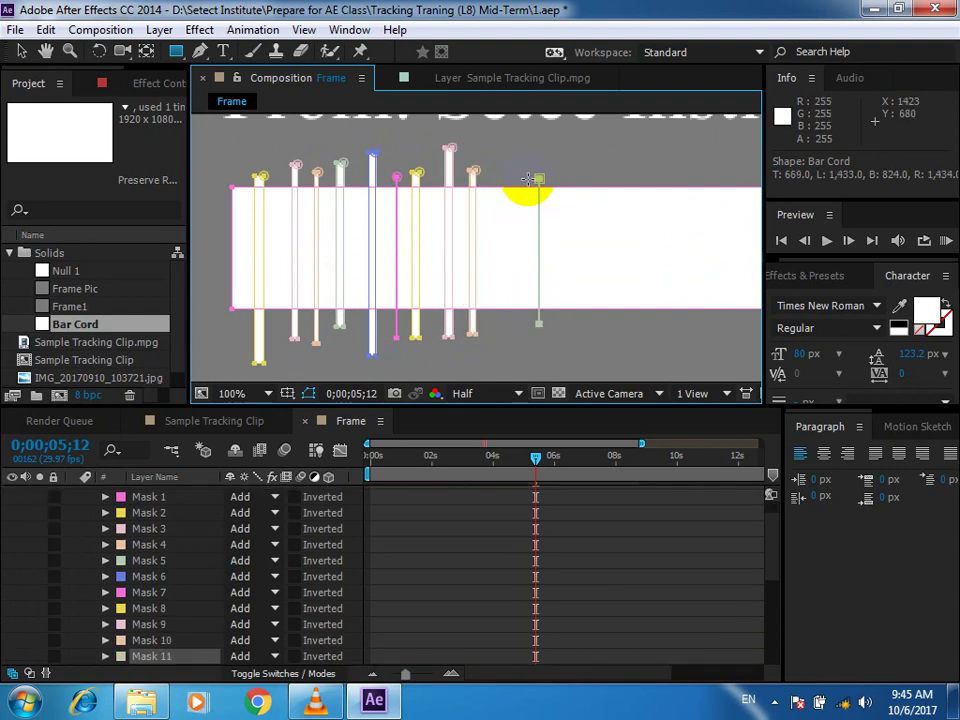
Add stripe masks toward the bar's right end, redrawing misplaced or too-wide ones.
{"action": "key", "text": "ctrl+z"}
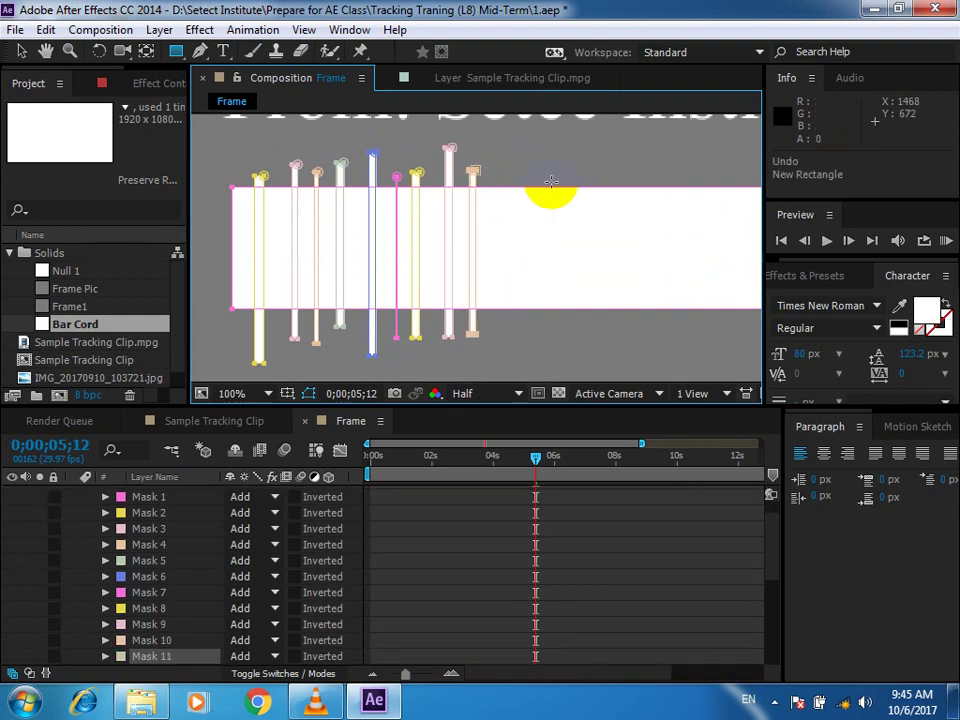
{"action": "left_click_drag", "start_coordinate": [515, 180], "coordinate": [517, 339]}
{"action": "left_click_drag", "start_coordinate": [556, 168], "coordinate": [557, 343]}
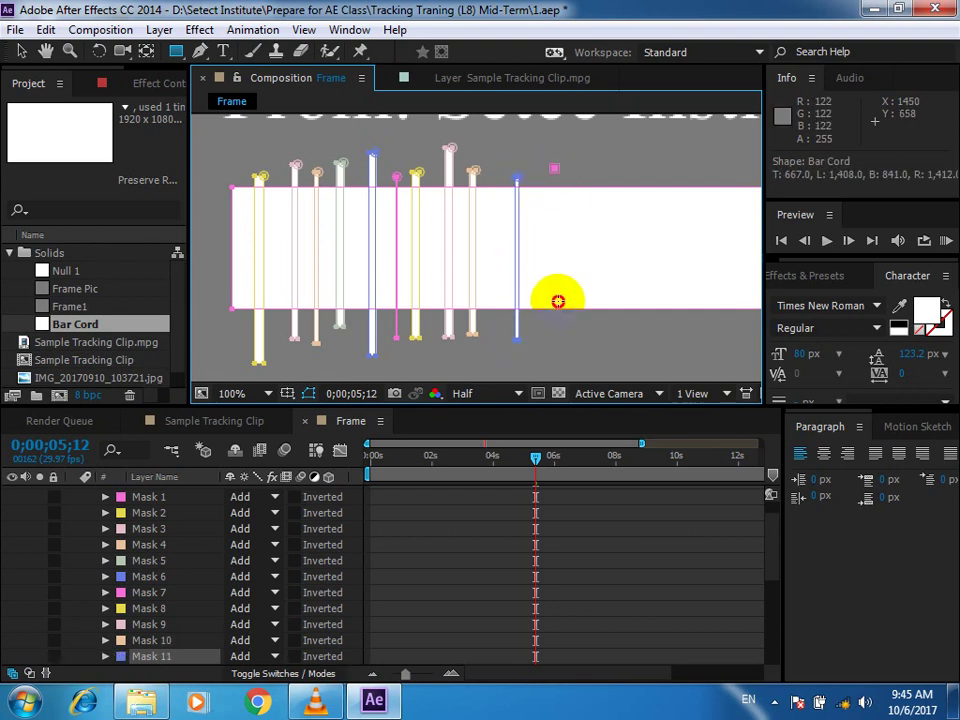
{"action": "mouse_move", "coordinate": [598, 178]}
{"action": "left_mouse_down"}
{"action": "mouse_move", "coordinate": [599, 321]}
{"action": "mouse_move", "coordinate": [591, 325]}
{"action": "left_mouse_up"}
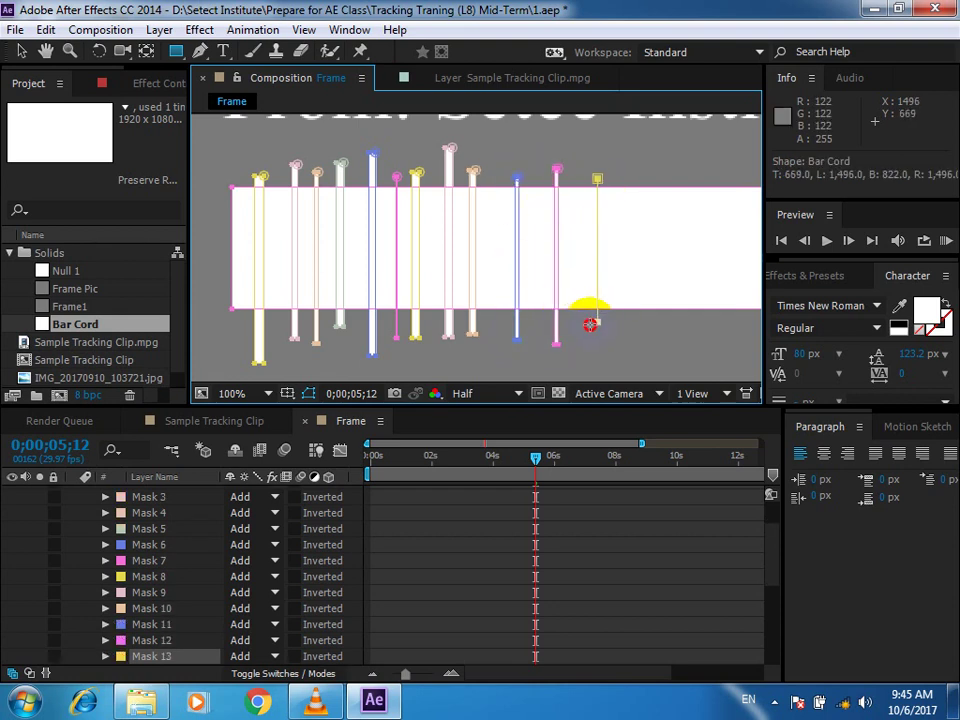
{"action": "mouse_move", "coordinate": [616, 170]}
{"action": "left_mouse_down"}
{"action": "mouse_move", "coordinate": [628, 326]}
{"action": "mouse_move", "coordinate": [672, 319]}
{"action": "left_mouse_up"}
{"action": "mouse_move", "coordinate": [688, 158]}
{"action": "left_mouse_down"}
{"action": "mouse_move", "coordinate": [704, 338]}
{"action": "mouse_move", "coordinate": [471, 268]}
{"action": "left_mouse_up"}
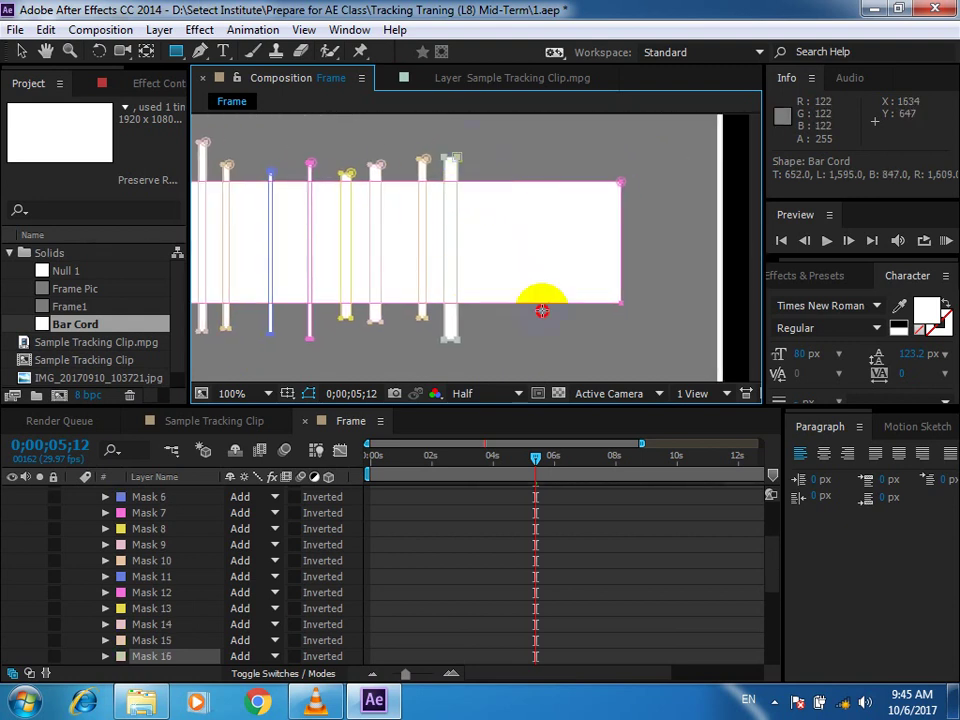
{"action": "left_click_drag", "start_coordinate": [480, 145], "coordinate": [545, 370]}
{"action": "key", "text": "ctrl+z"}
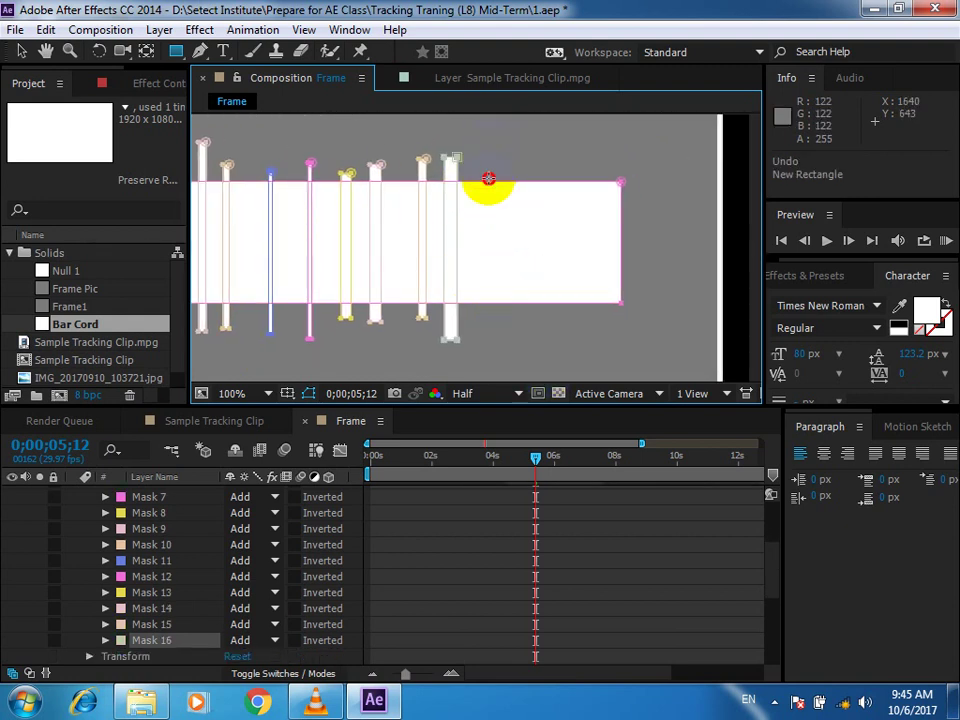
{"action": "left_click_drag", "start_coordinate": [485, 155], "coordinate": [495, 327]}
{"action": "left_click_drag", "start_coordinate": [531, 170], "coordinate": [518, 320]}
{"action": "left_click_drag", "start_coordinate": [589, 160], "coordinate": [590, 317]}
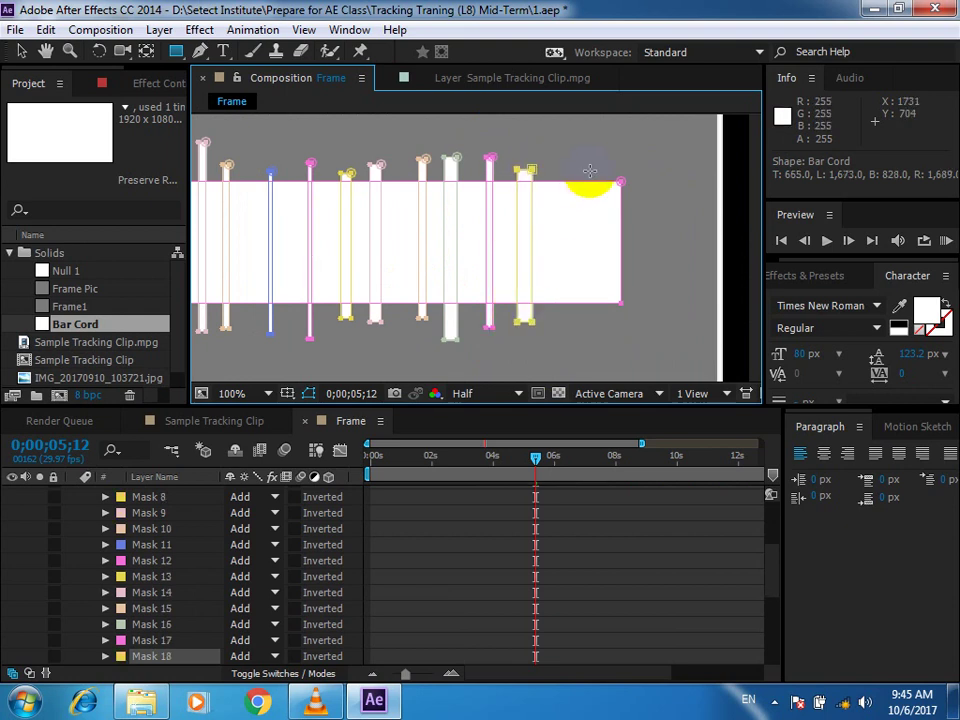
Select Mask 1 (the bar outline), then Mask 2 (the first stripe), in the mask list.
{"action": "scroll", "coordinate": [550, 232], "scroll_direction": "down", "scroll_amount": 2}
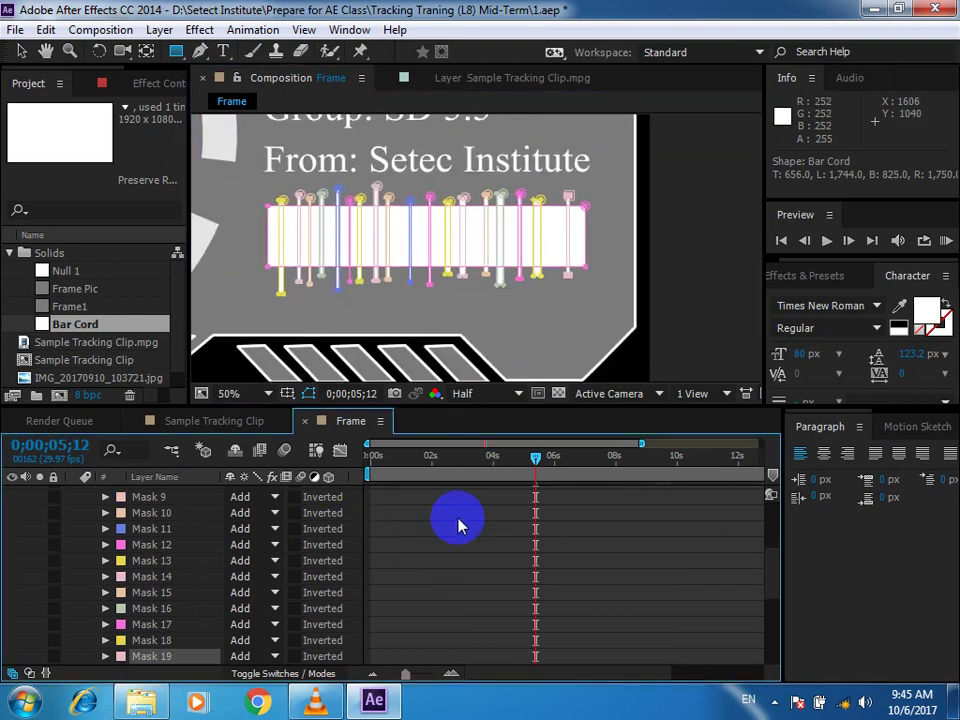
{"action": "scroll", "coordinate": [456, 520], "scroll_direction": "up", "scroll_amount": 5}
{"action": "scroll", "coordinate": [420, 528], "scroll_direction": "up", "scroll_amount": 1}
{"action": "left_click", "coordinate": [170, 528]}
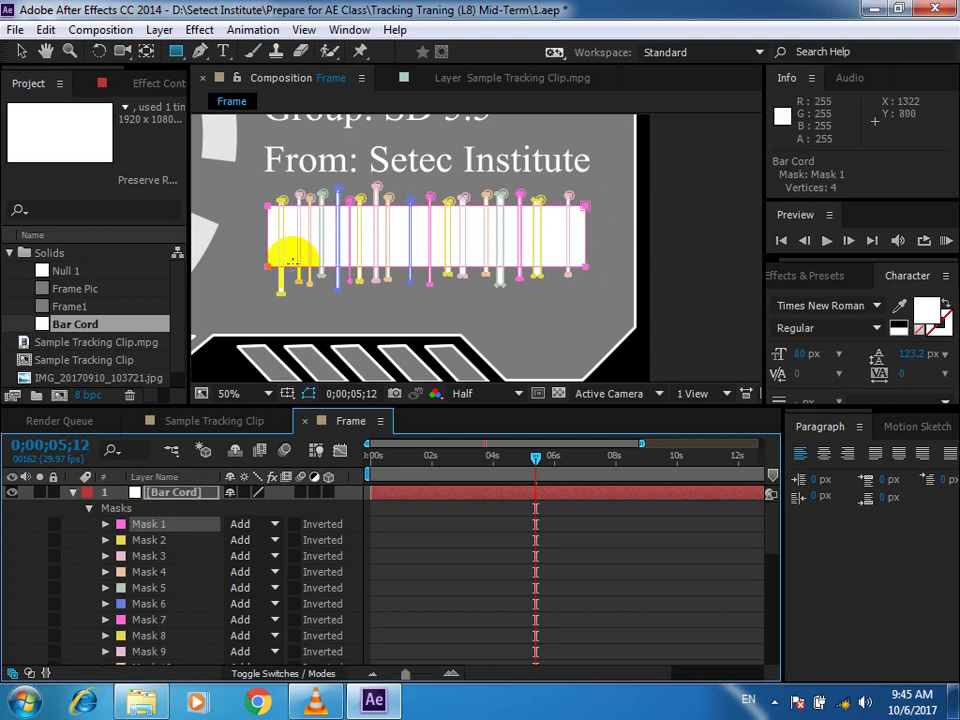
{"action": "left_click", "coordinate": [152, 545]}
Set Masks 2 through 19 to Subtract so the stripes cut out of the bar.
{"action": "scroll", "coordinate": [165, 546], "scroll_direction": "down", "scroll_amount": 4}
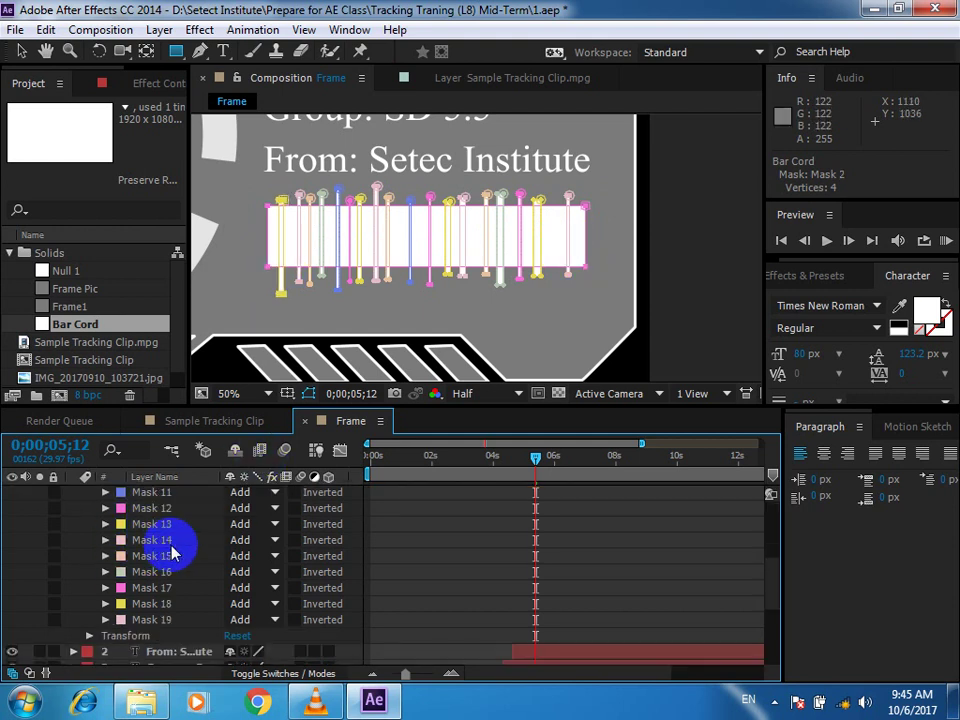
{"action": "left_click", "coordinate": [168, 625], "text": "shift"}
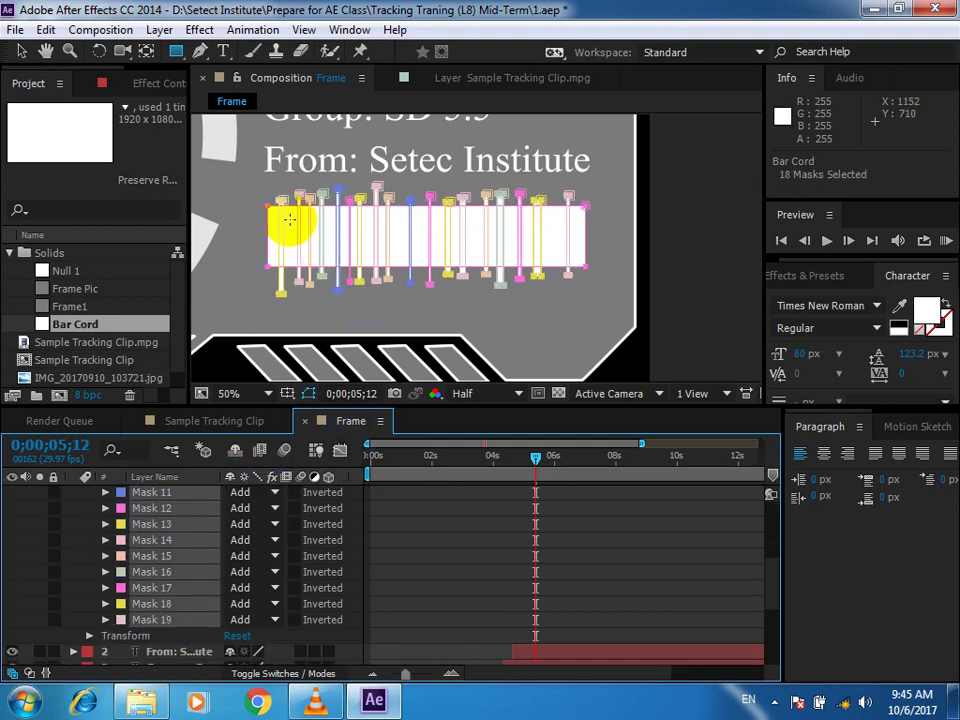
{"action": "scroll", "coordinate": [221, 555], "scroll_direction": "up", "scroll_amount": 1}
{"action": "scroll", "coordinate": [221, 551], "scroll_direction": "up", "scroll_amount": 1}
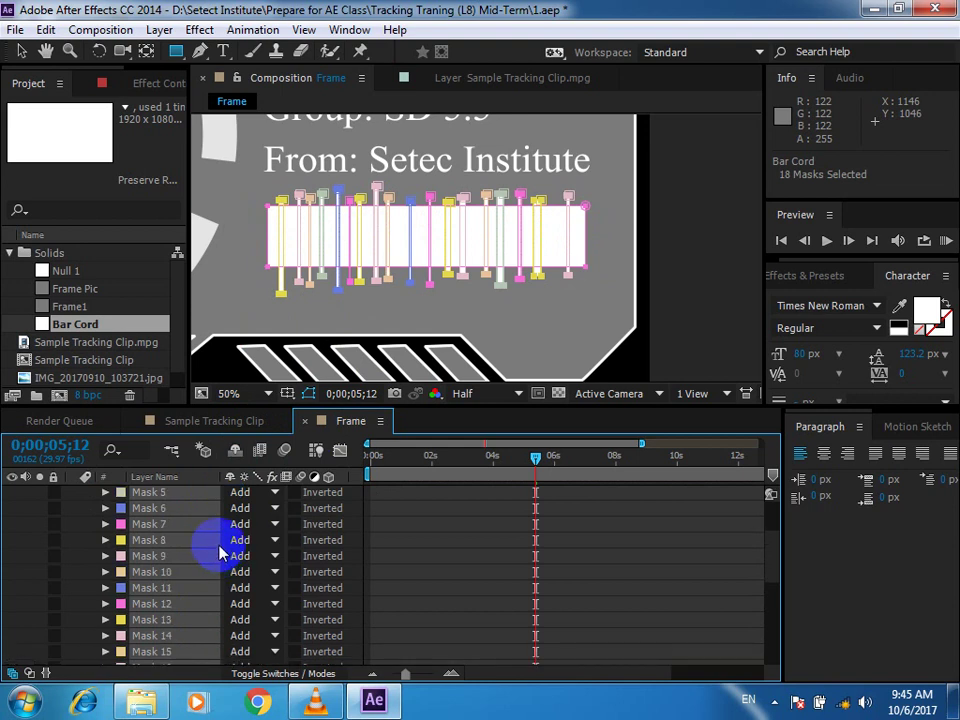
{"action": "scroll", "coordinate": [221, 546], "scroll_direction": "up", "scroll_amount": 2}
{"action": "left_click", "coordinate": [275, 540]}
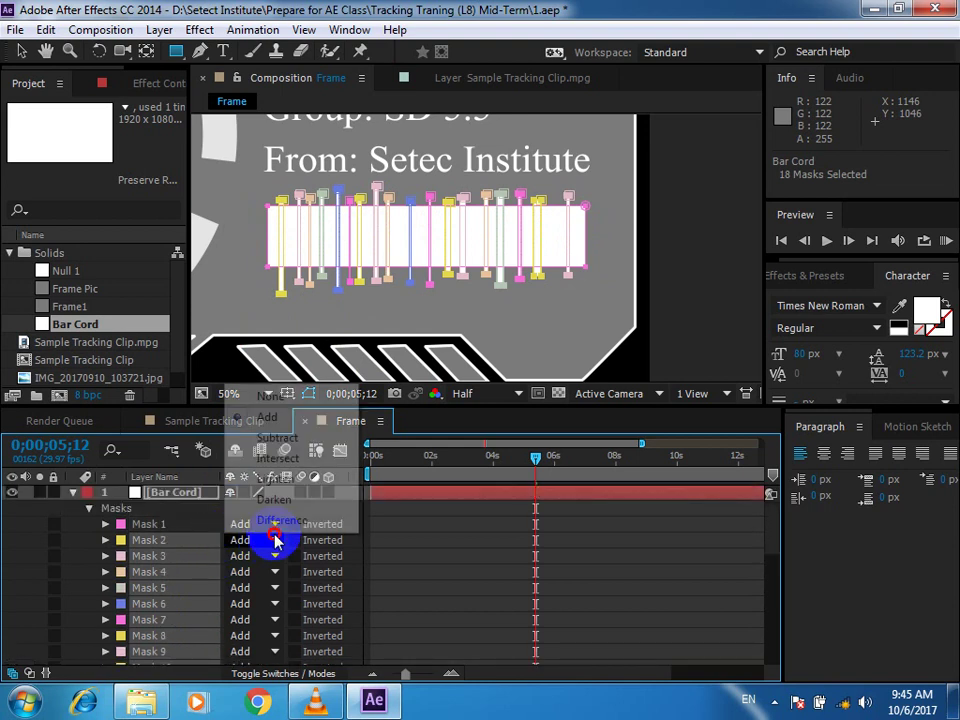
{"action": "left_click", "coordinate": [306, 441]}
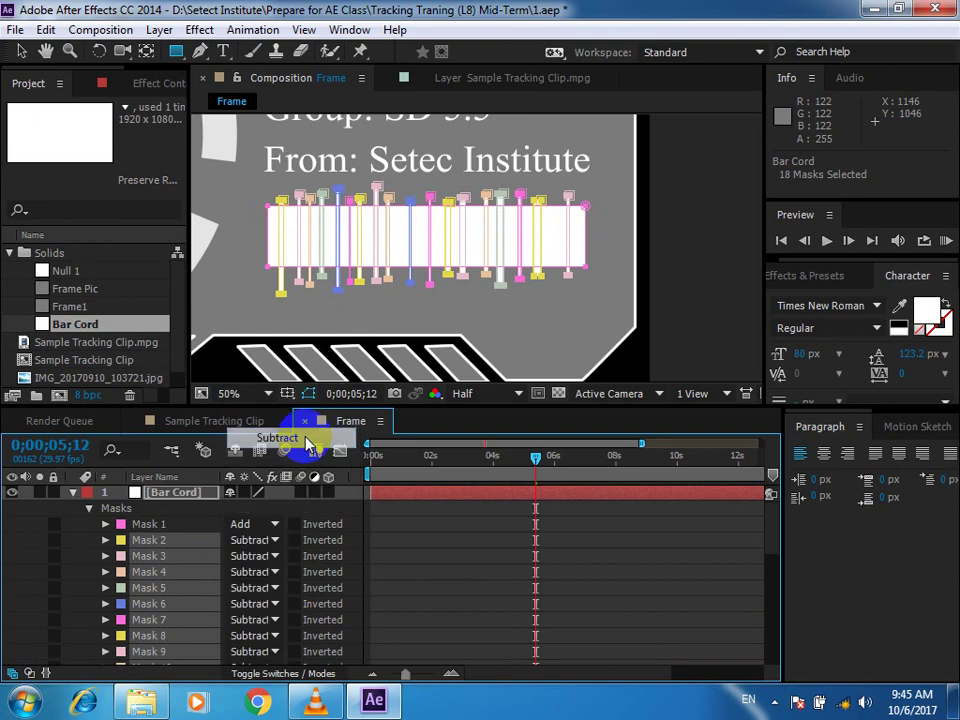
{"action": "left_click", "coordinate": [591, 540]}
Scrub through the card text animation and slide Bar Cord to start at 0;00;04;23.
{"action": "key", "text": "comma"}
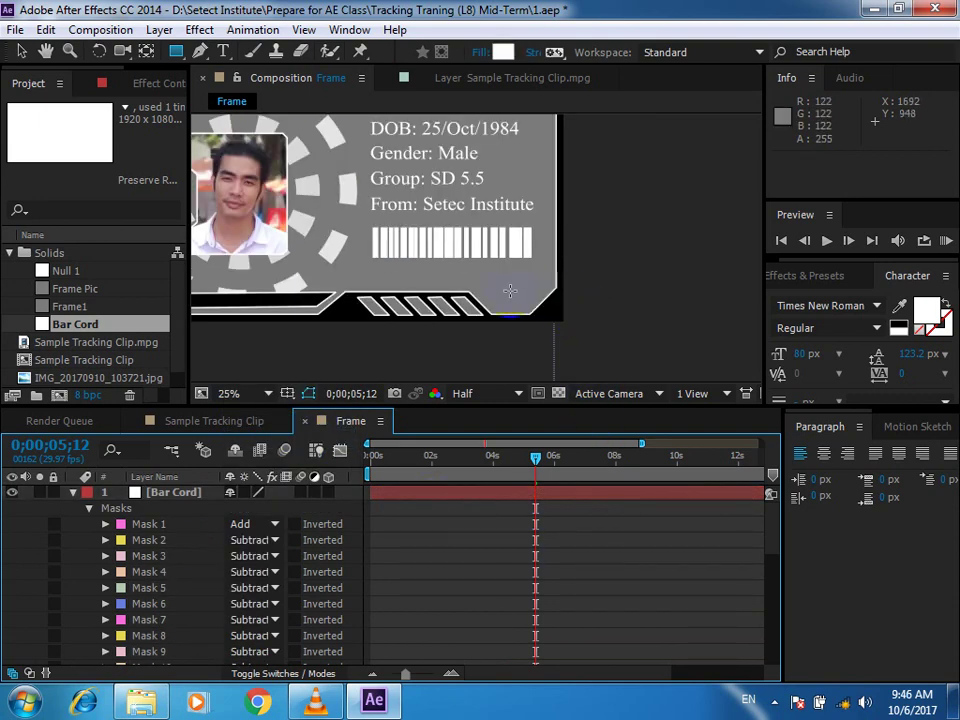
{"action": "scroll", "coordinate": [505, 270], "scroll_direction": "up", "scroll_amount": 1}
{"action": "scroll", "coordinate": [513, 268], "scroll_direction": "down", "scroll_amount": 1}
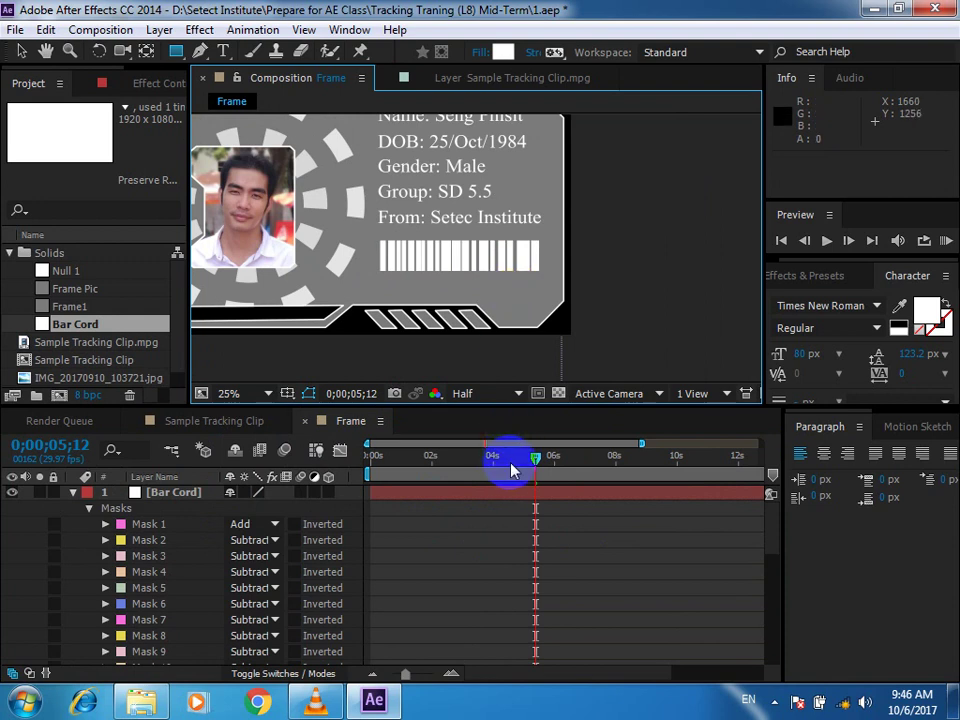
{"action": "left_click_drag", "start_coordinate": [510, 463], "coordinate": [432, 462]}
{"action": "left_click_drag", "start_coordinate": [521, 472], "coordinate": [530, 473]}
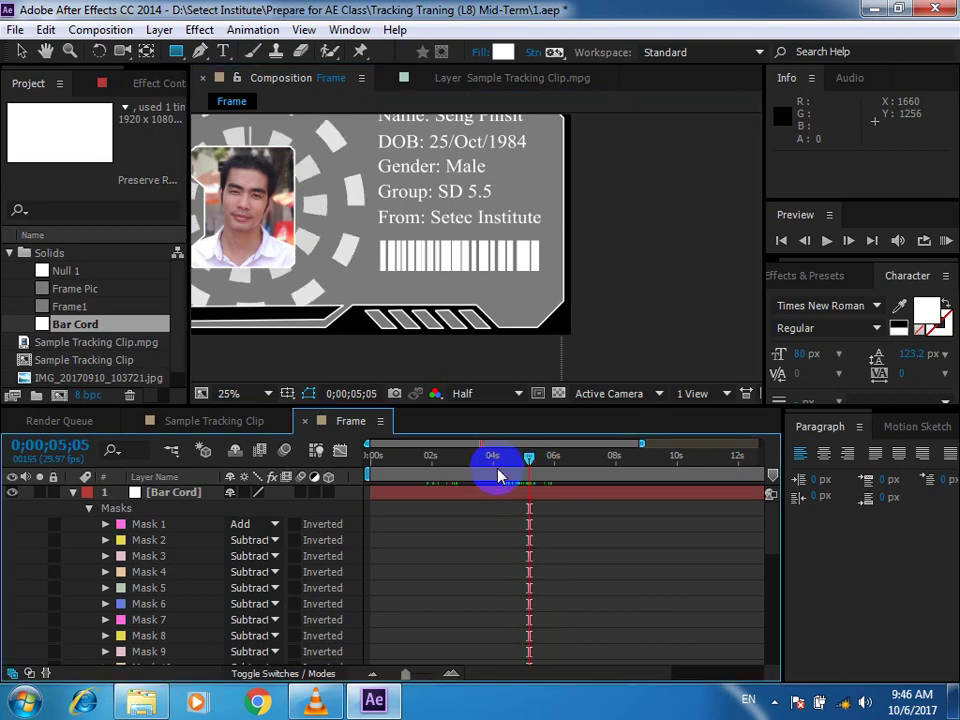
{"action": "left_click_drag", "start_coordinate": [424, 496], "coordinate": [566, 494]}
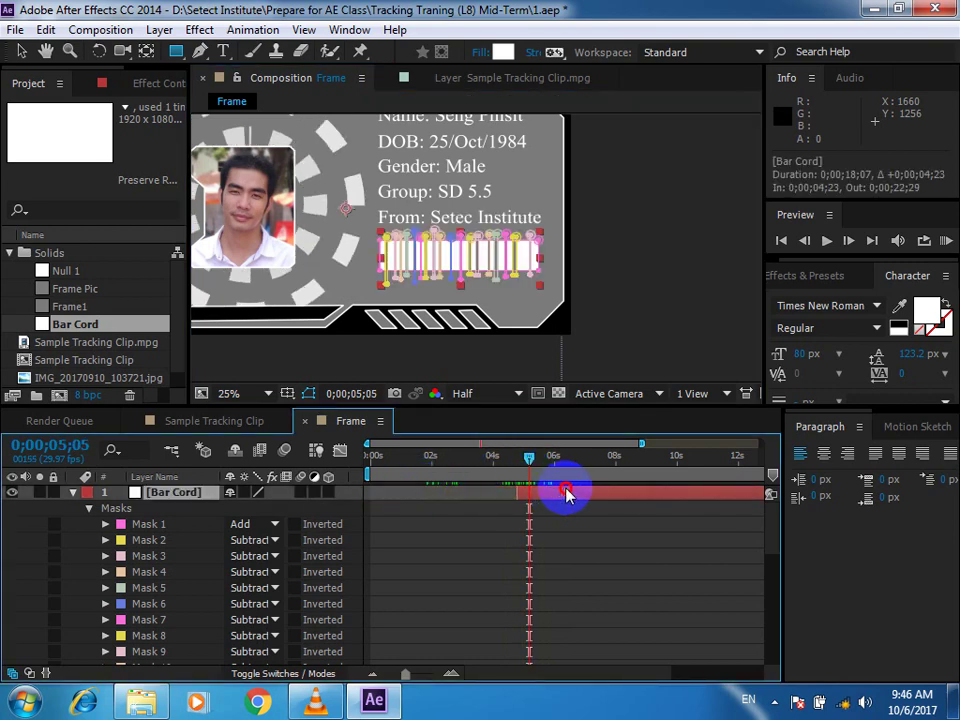
Play the VLC tracking result from 6 to 8 seconds, then minimize VLC.
{"action": "left_click", "coordinate": [318, 703]}
{"action": "left_click_drag", "start_coordinate": [350, 643], "coordinate": [287, 641]}
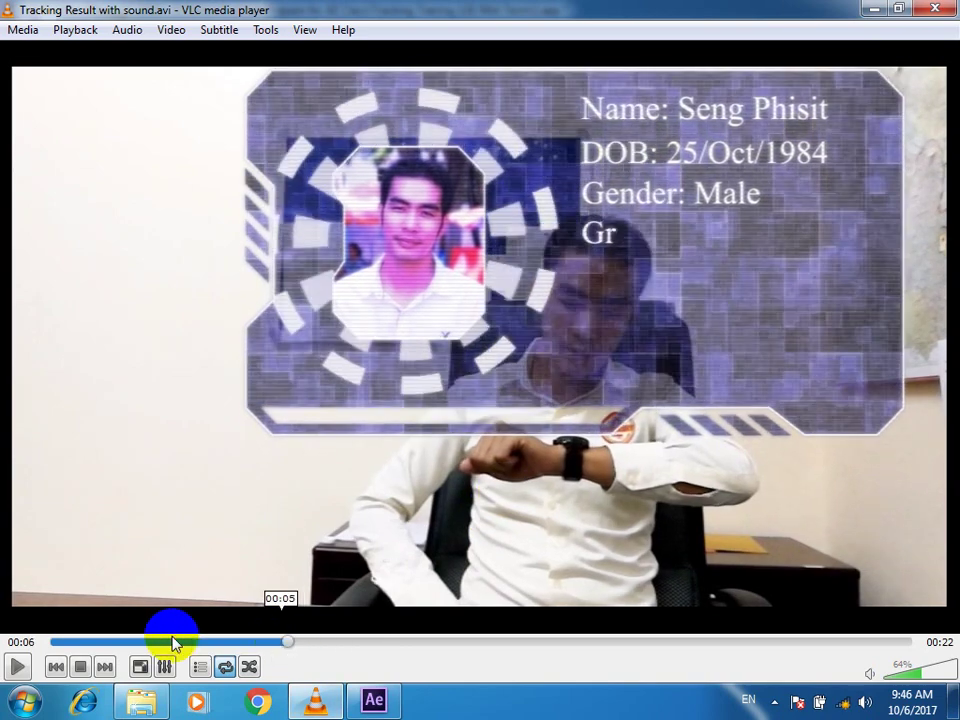
{"action": "left_click", "coordinate": [21, 666]}
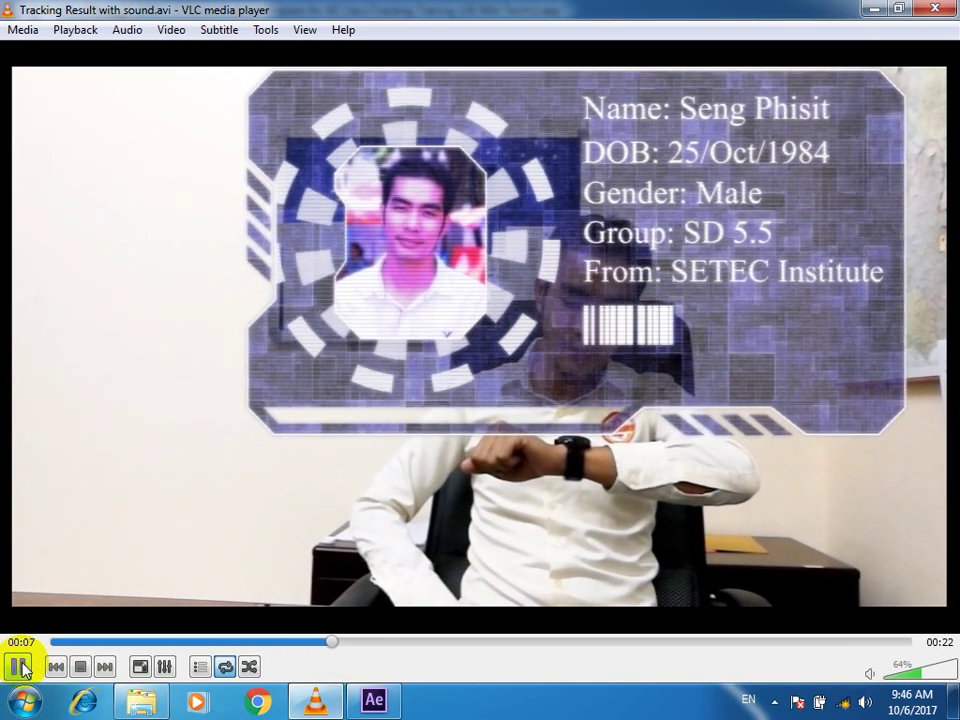
{"action": "left_click", "coordinate": [21, 666]}
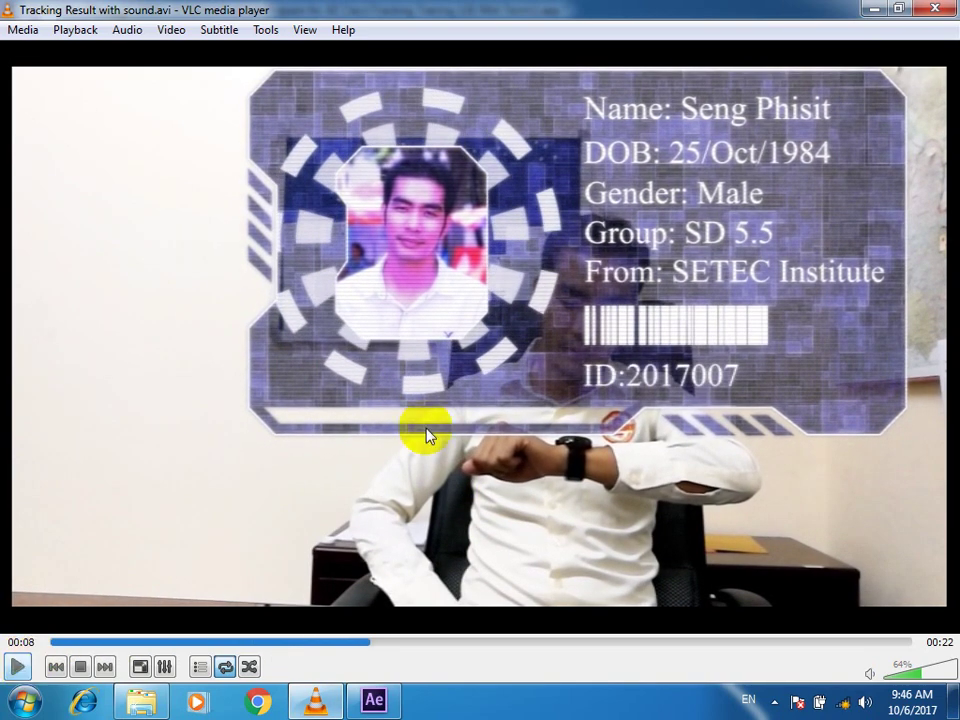
{"action": "left_click", "coordinate": [873, 9]}
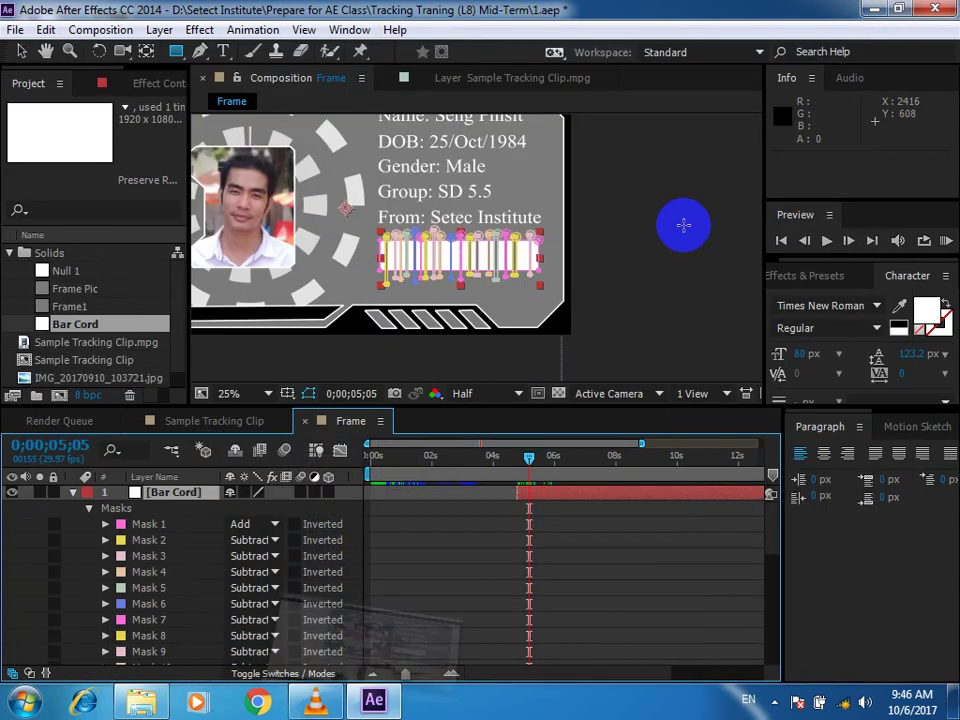
Collapse Bar Cord's masks and draw a rectangle shape covering the barcode.
{"action": "left_click", "coordinate": [72, 492]}
{"action": "left_click", "coordinate": [574, 285]}
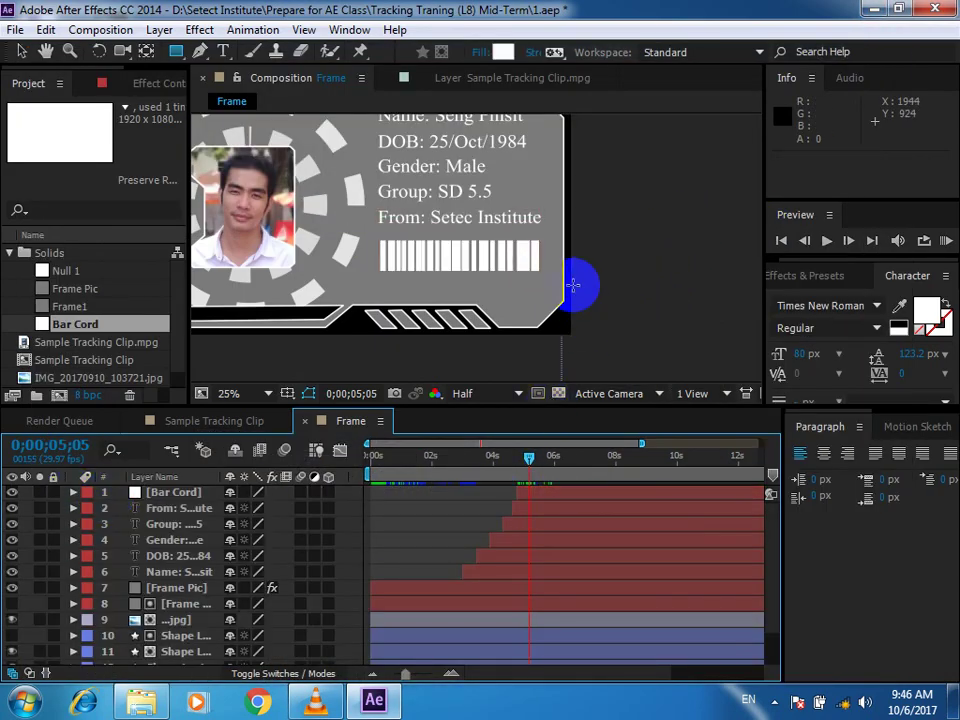
{"action": "scroll", "coordinate": [538, 285], "scroll_direction": "up", "scroll_amount": 2}
{"action": "scroll", "coordinate": [538, 285], "scroll_direction": "down", "scroll_amount": 1}
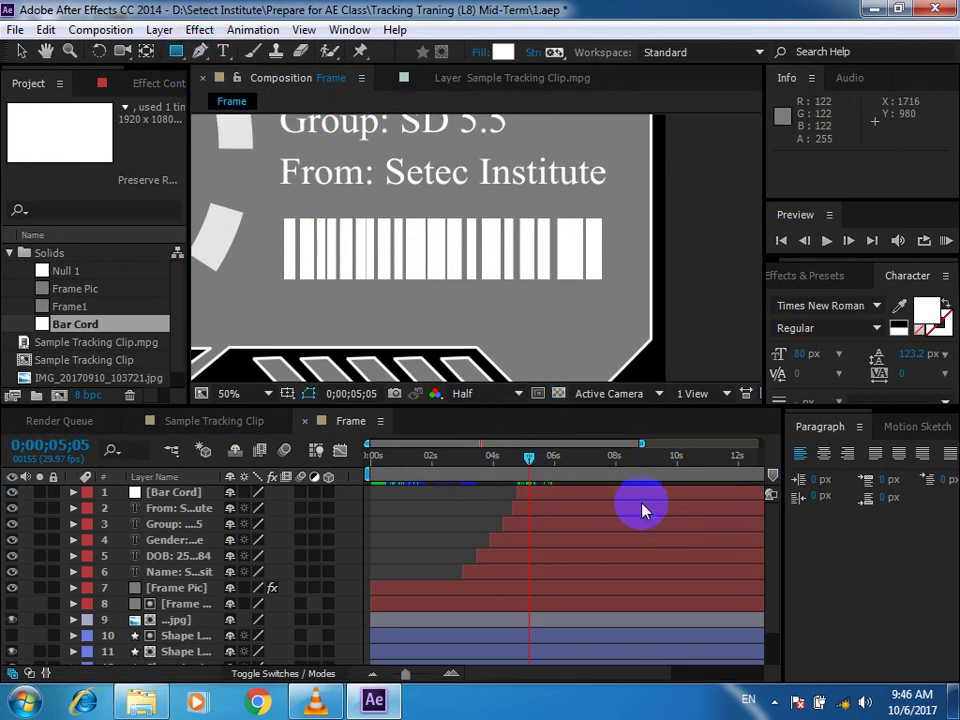
{"action": "left_click", "coordinate": [446, 510]}
{"action": "left_click", "coordinate": [178, 51]}
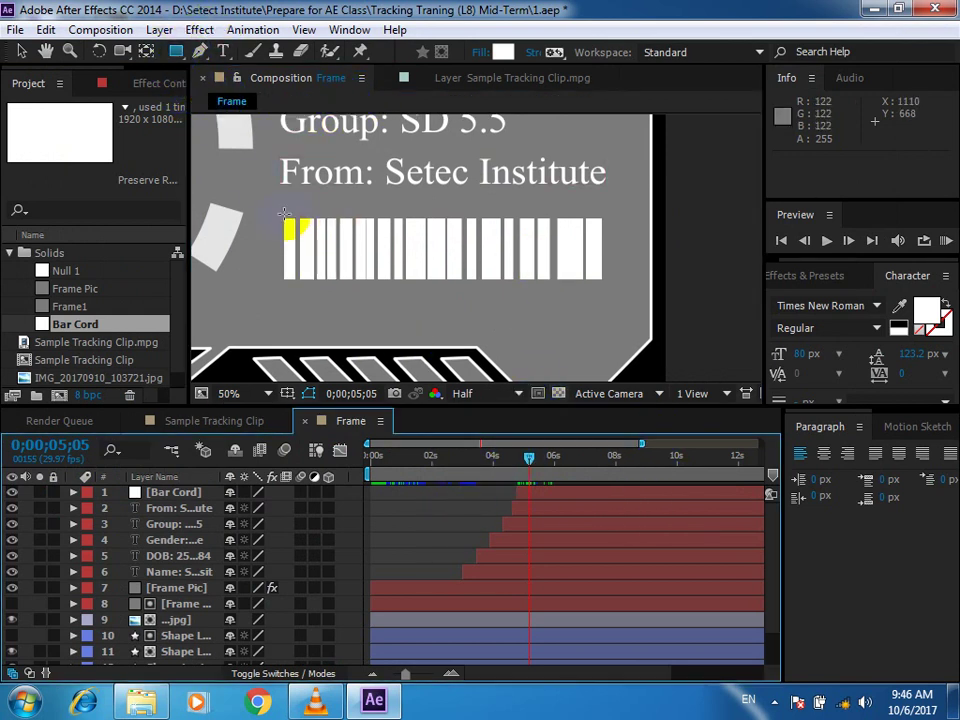
{"action": "left_click_drag", "start_coordinate": [270, 207], "coordinate": [612, 290]}
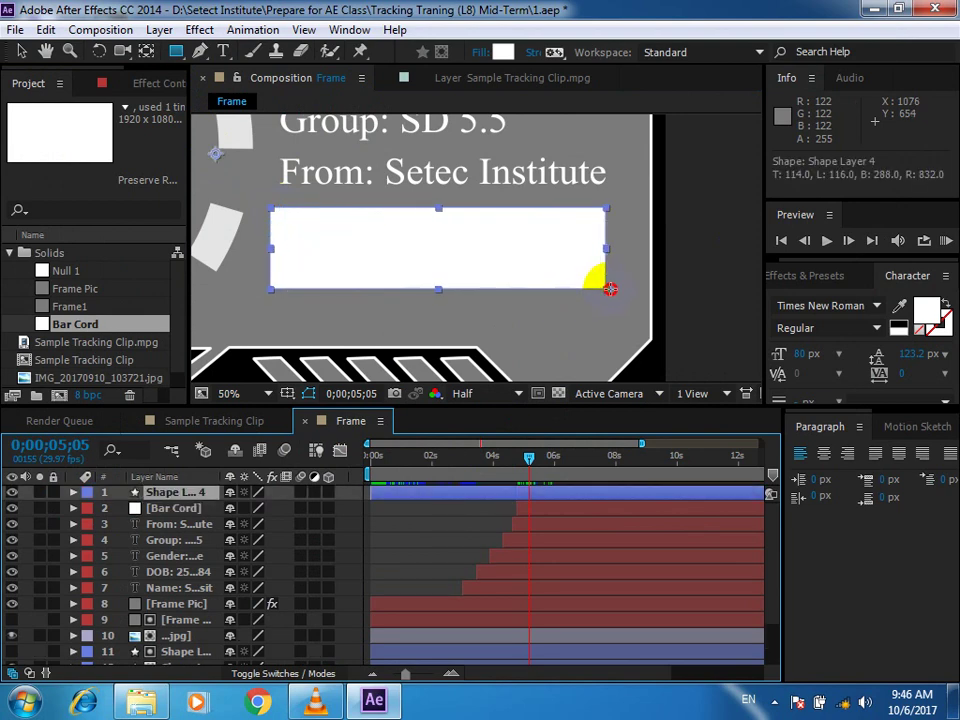
Set the text colour to FF0202 and the rectangle's fill to red FF0000.
{"action": "left_click", "coordinate": [926, 318]}
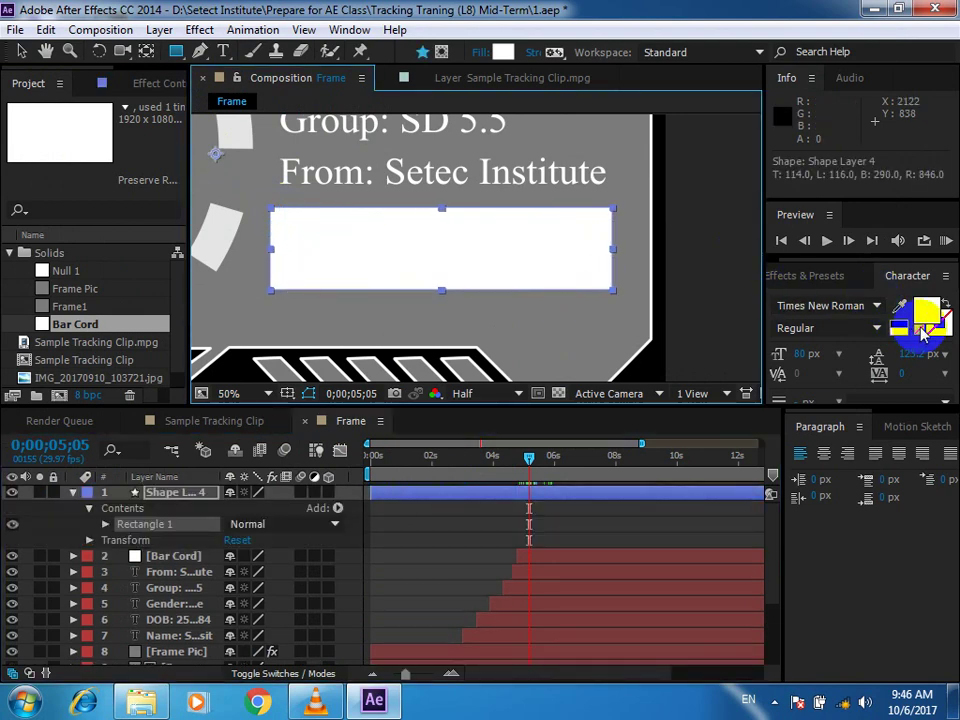
{"action": "left_click", "coordinate": [554, 370]}
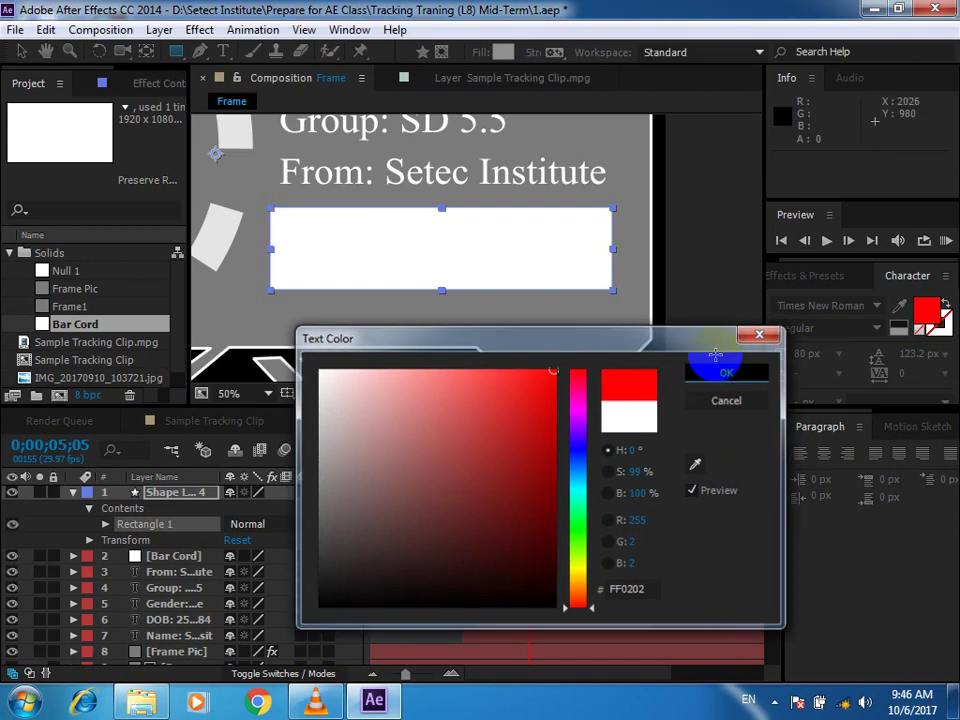
{"action": "left_click", "coordinate": [727, 372]}
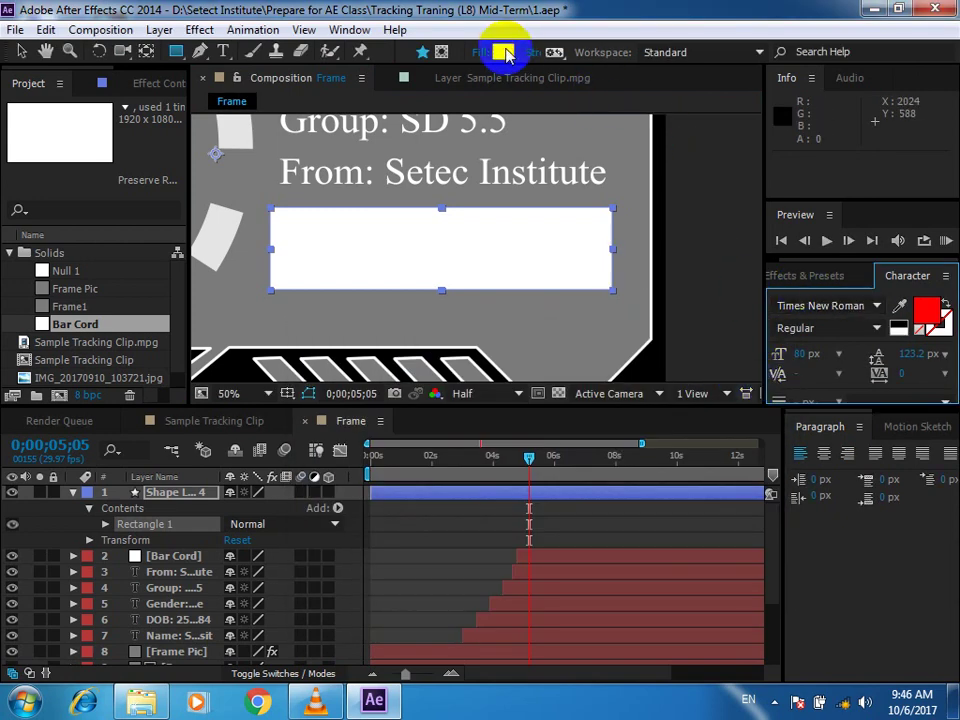
{"action": "left_click", "coordinate": [503, 52]}
{"action": "type", "text": "FF0000"}
{"action": "key", "text": "Return"}
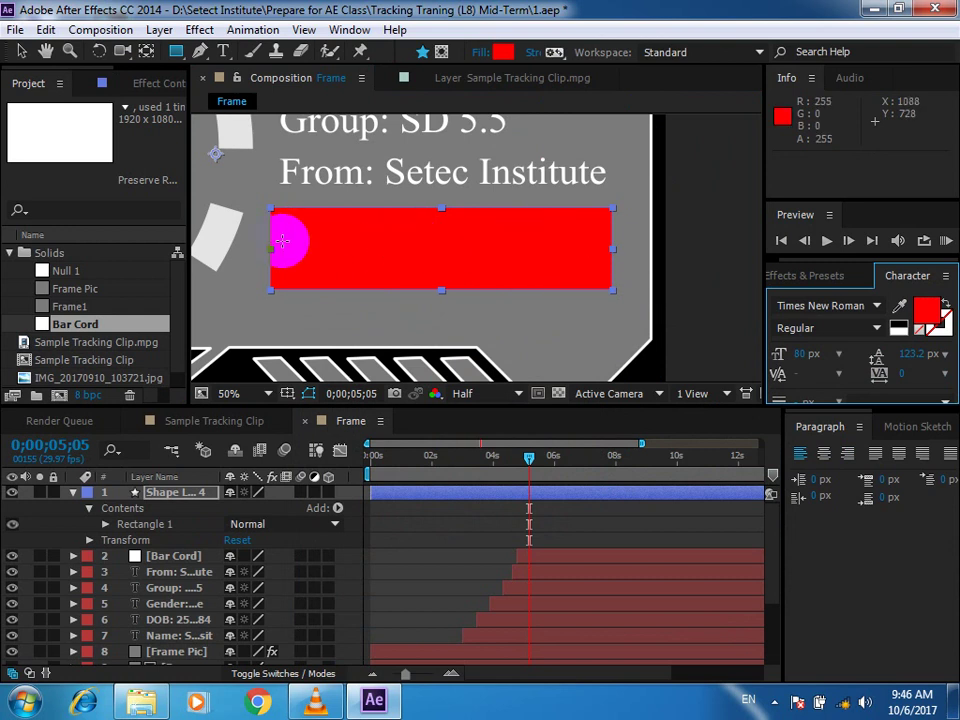
Move the red rectangle's anchor point to its left edge with the Pan Behind tool.
{"action": "left_click", "coordinate": [148, 51]}
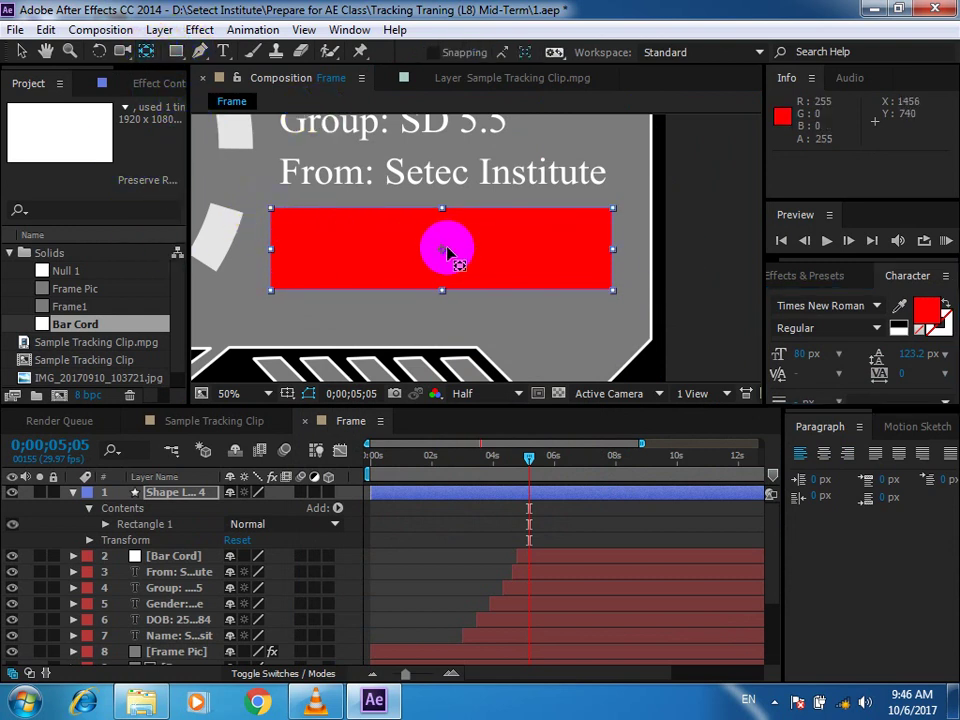
{"action": "left_click_drag", "start_coordinate": [446, 252], "coordinate": [286, 251]}
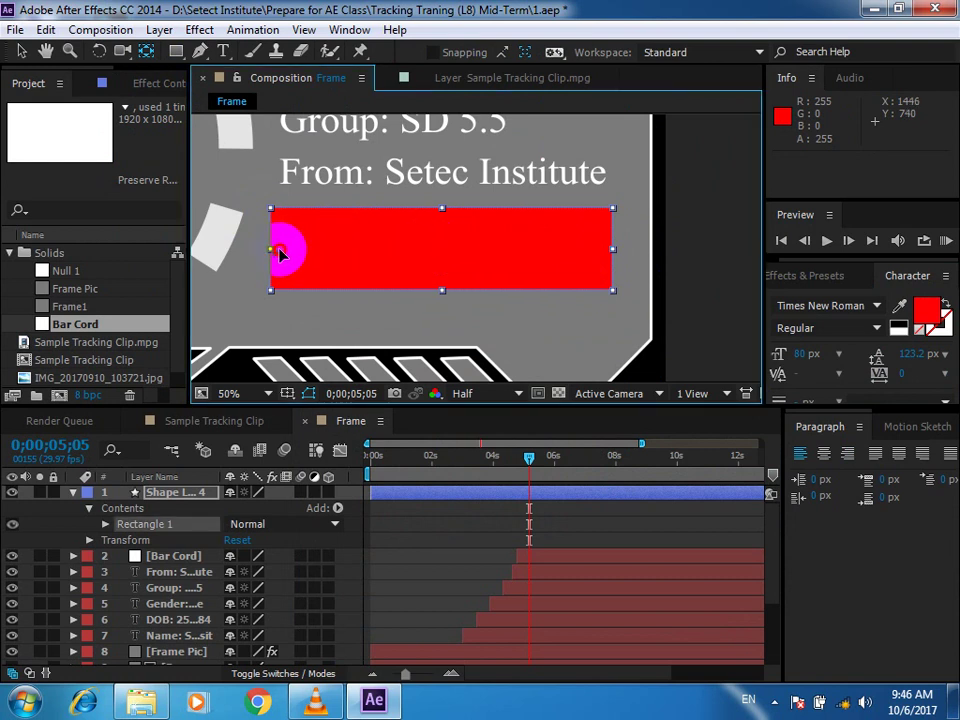
{"action": "left_click_drag", "start_coordinate": [276, 253], "coordinate": [306, 272]}
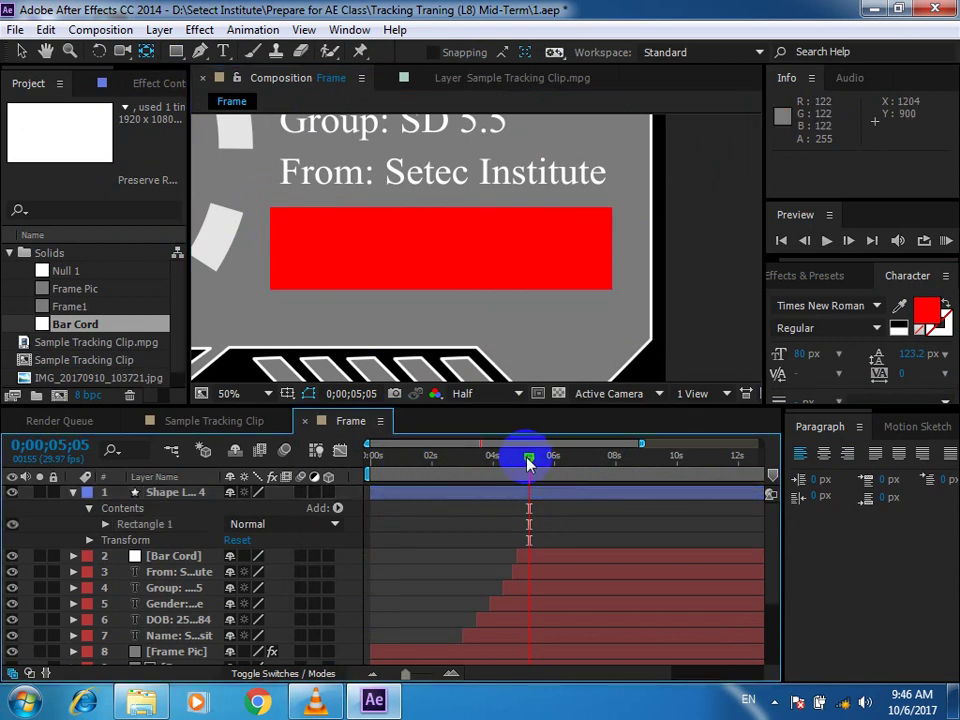
Unlink Shape Layer 4's scale, anchor it at the left edge, and set Scale X to 0%.
{"action": "left_click", "coordinate": [529, 490]}
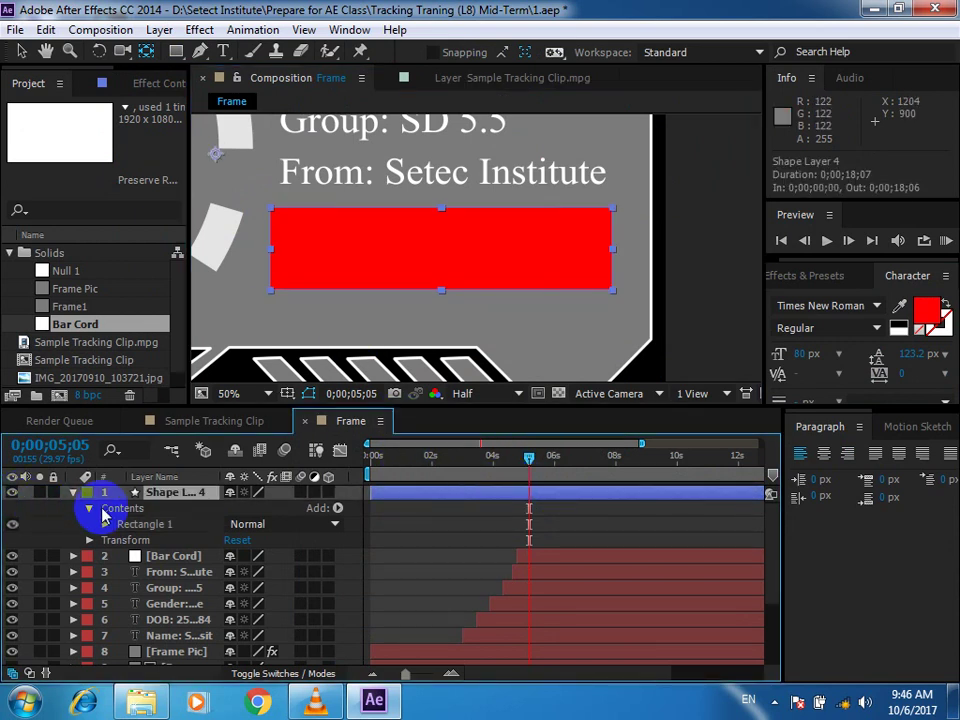
{"action": "left_click", "coordinate": [89, 508]}
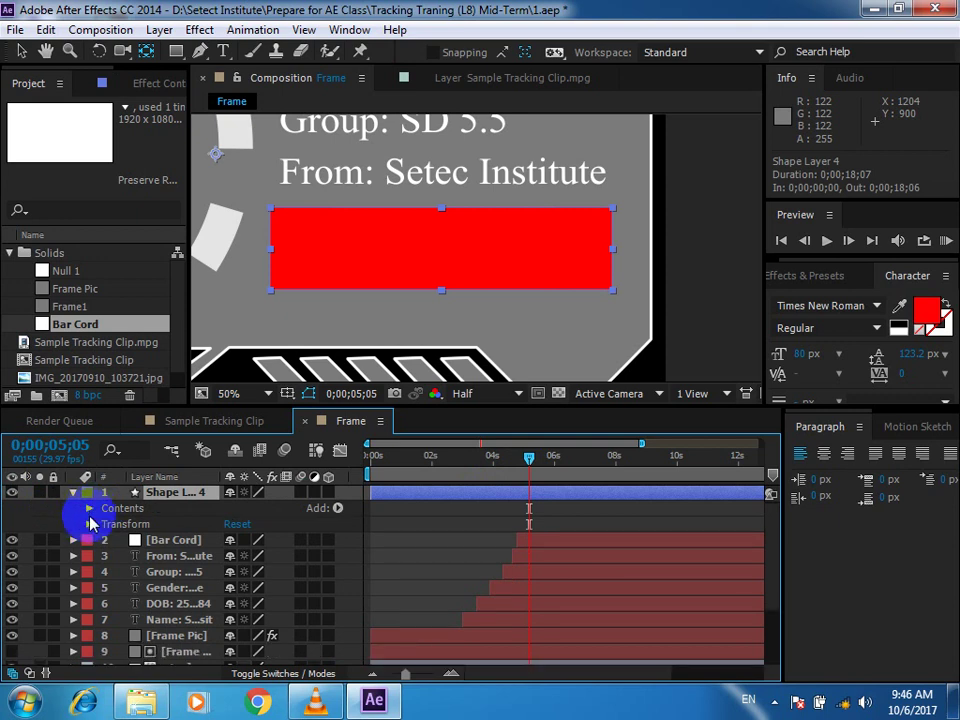
{"action": "left_click", "coordinate": [89, 524]}
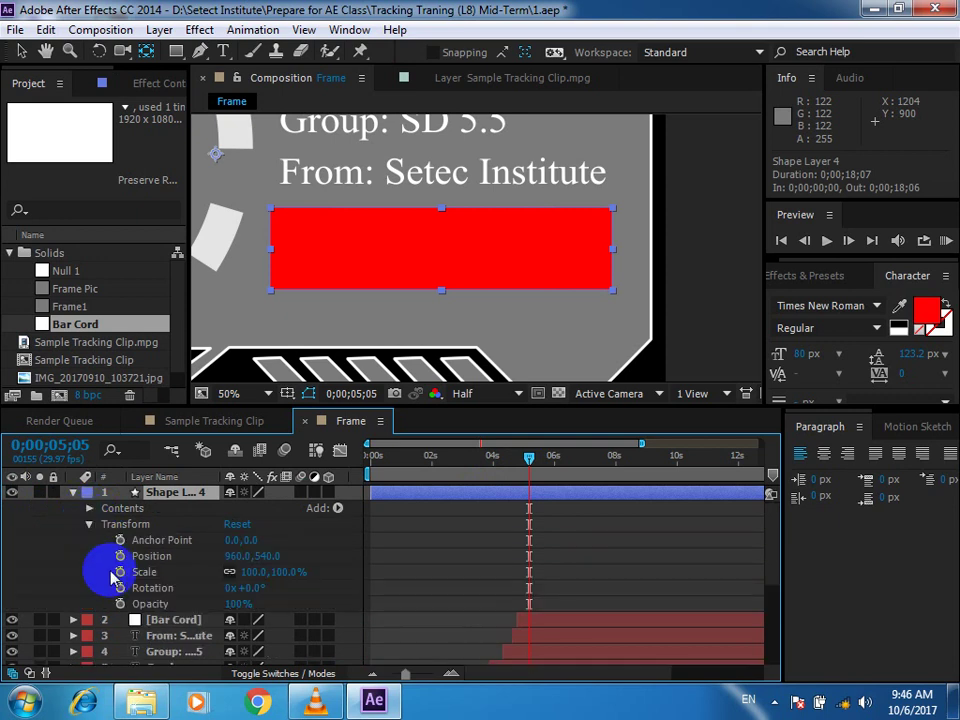
{"action": "left_click", "coordinate": [232, 578]}
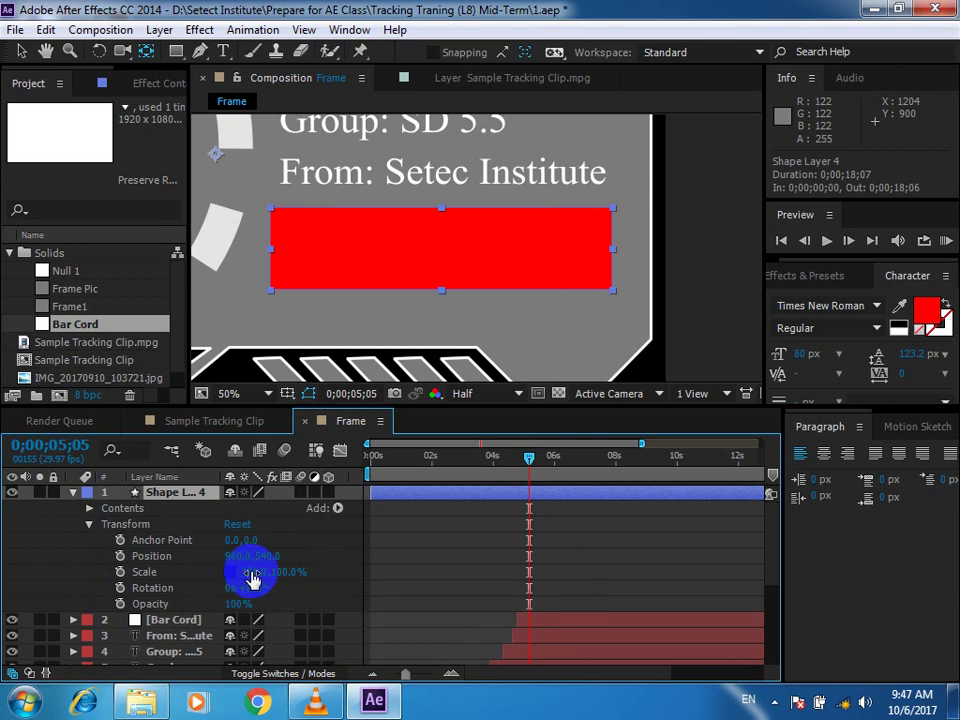
{"action": "mouse_move", "coordinate": [252, 578]}
{"action": "left_mouse_down"}
{"action": "mouse_move", "coordinate": [203, 570]}
{"action": "mouse_move", "coordinate": [218, 575]}
{"action": "left_mouse_up"}
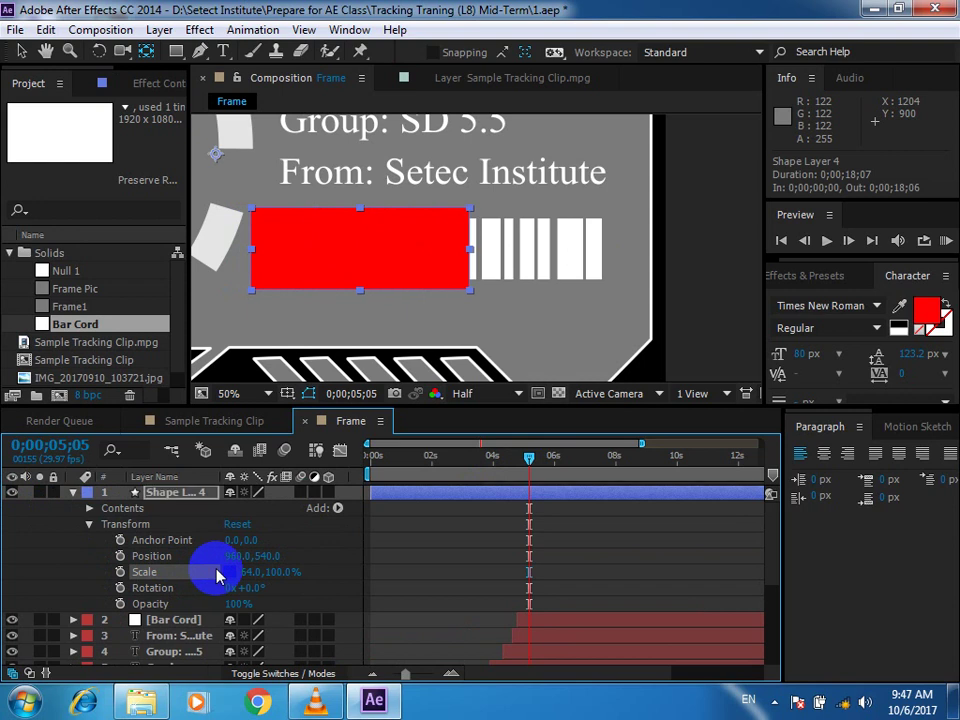
{"action": "key", "text": "ctrl+z"}
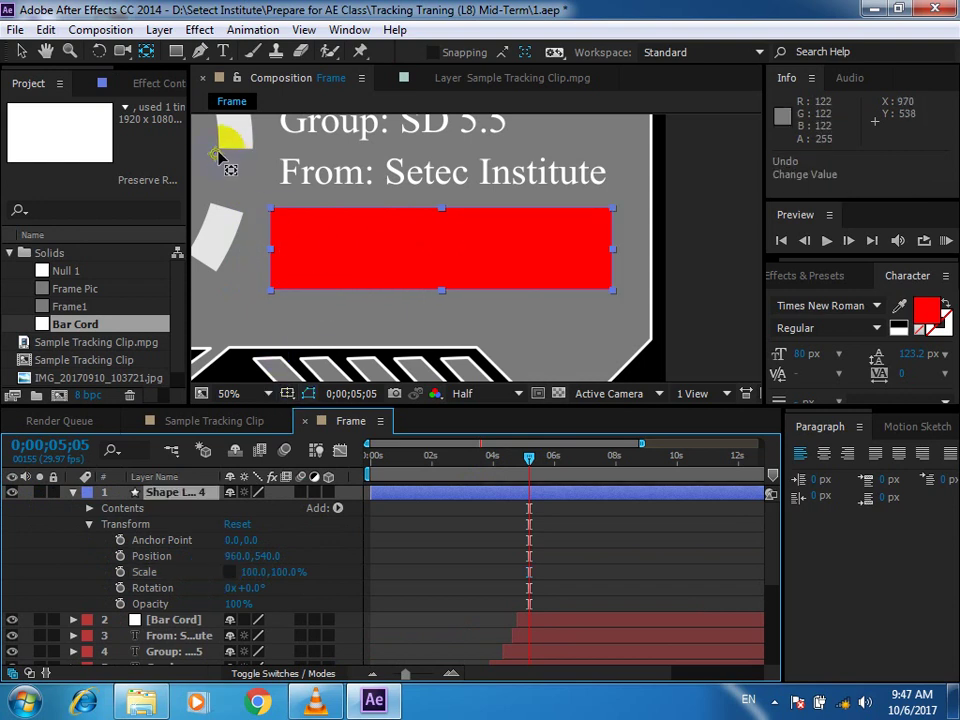
{"action": "left_click_drag", "start_coordinate": [216, 155], "coordinate": [269, 248]}
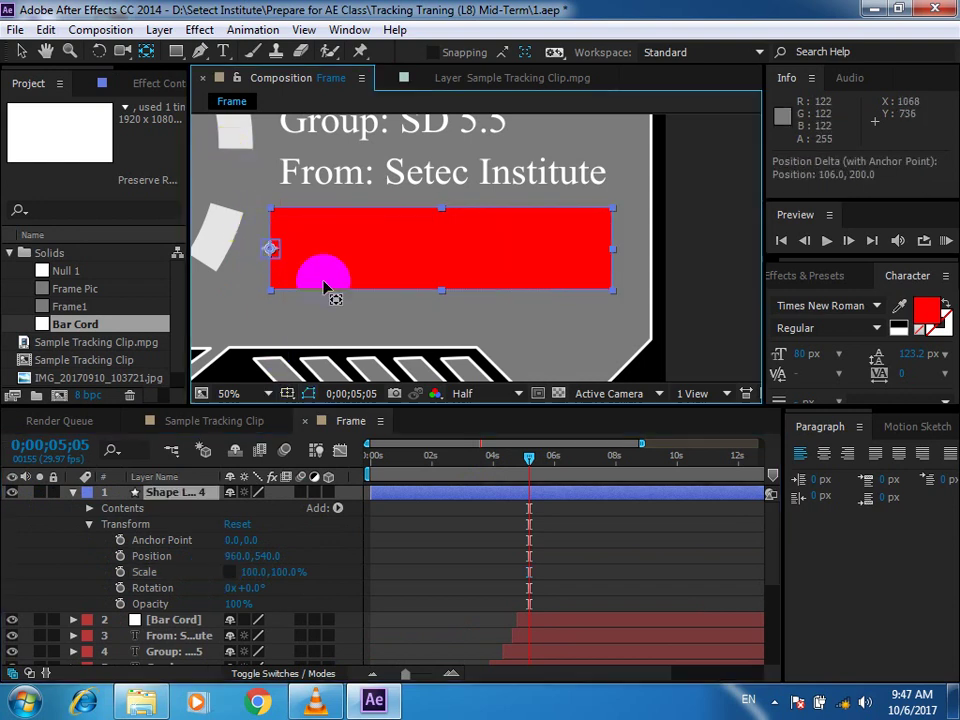
{"action": "left_click_drag", "start_coordinate": [258, 577], "coordinate": [172, 575]}
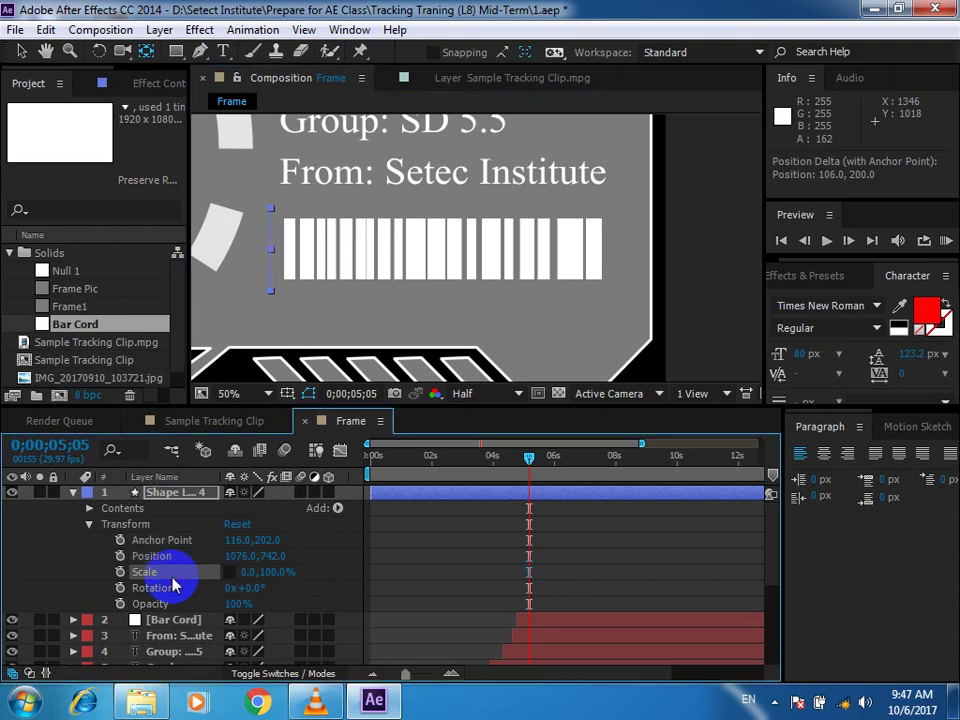
Keyframe Scale X at 0% at 0;00;05;05 and about 103% at 0;00;06;07.
{"action": "left_click", "coordinate": [135, 578]}
{"action": "left_click", "coordinate": [120, 572]}
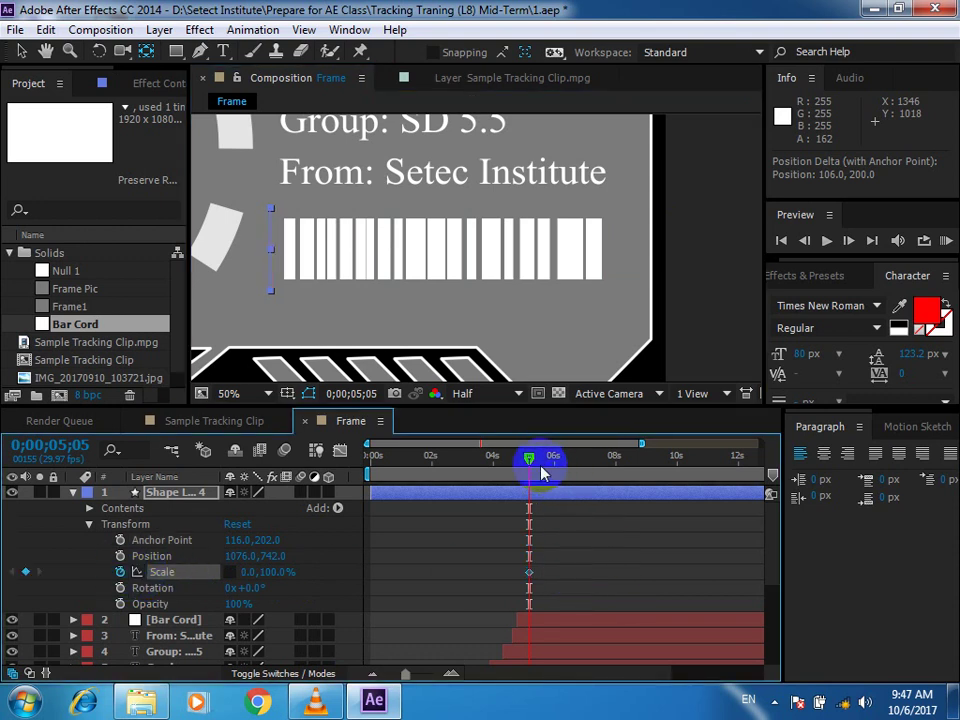
{"action": "left_click_drag", "start_coordinate": [541, 470], "coordinate": [563, 459]}
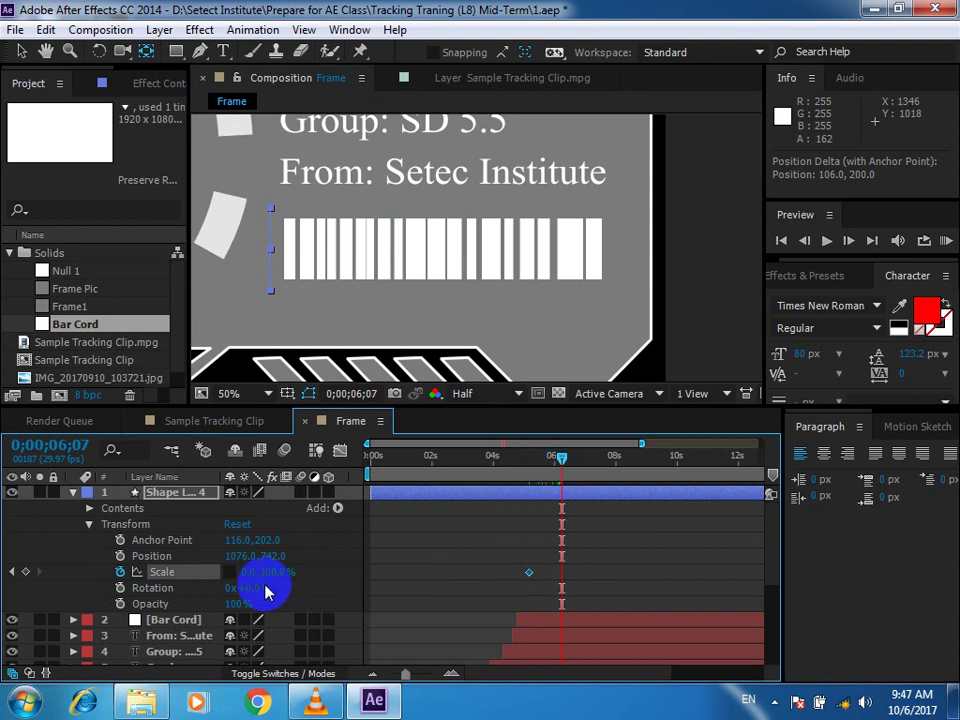
{"action": "left_click_drag", "start_coordinate": [248, 582], "coordinate": [347, 580]}
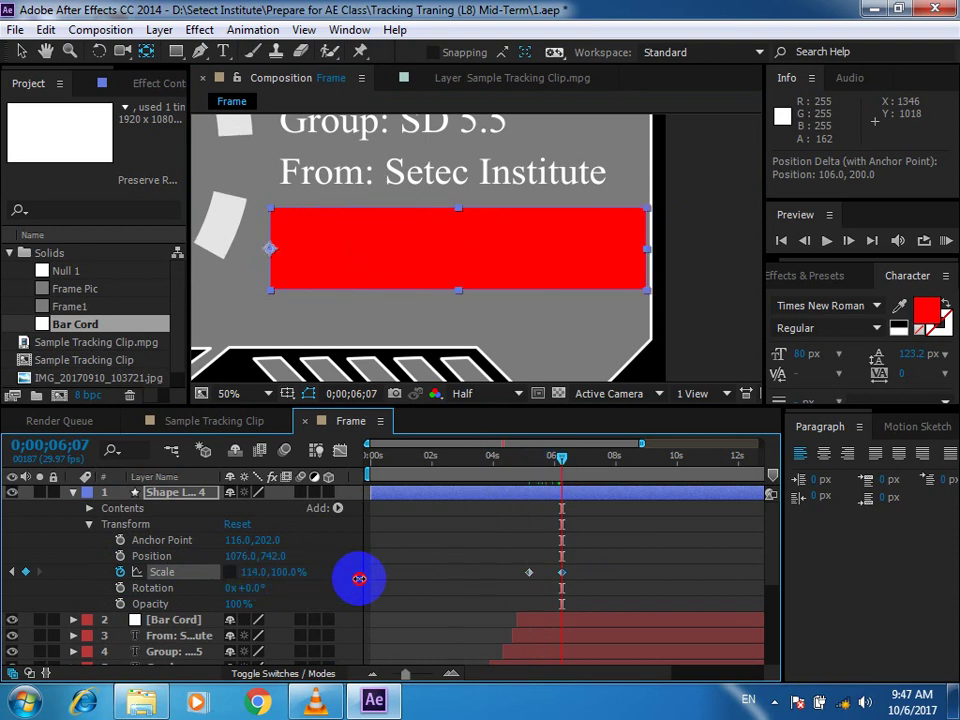
{"action": "left_click", "coordinate": [654, 553]}
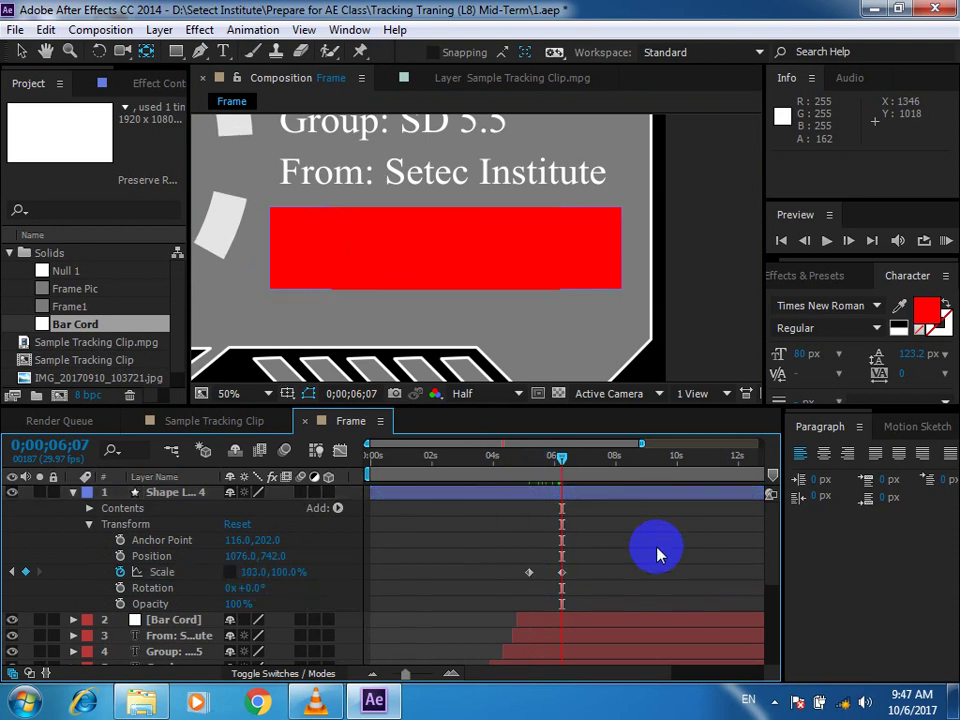
{"action": "left_click", "coordinate": [525, 474]}
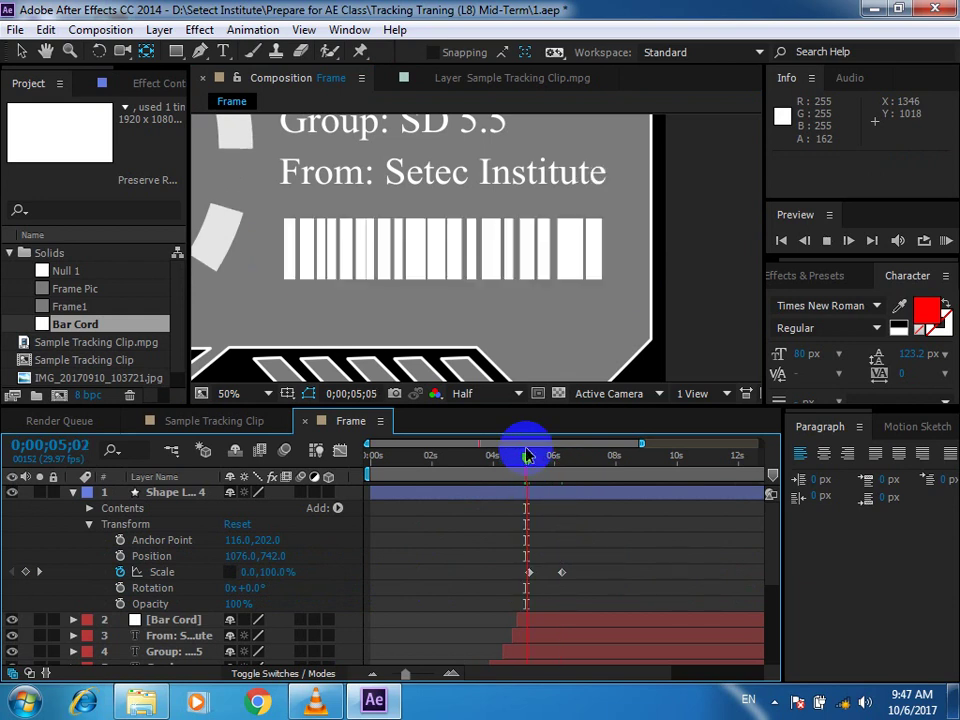
Preview the red bar growing from zero to full width.
{"action": "key", "text": "space"}
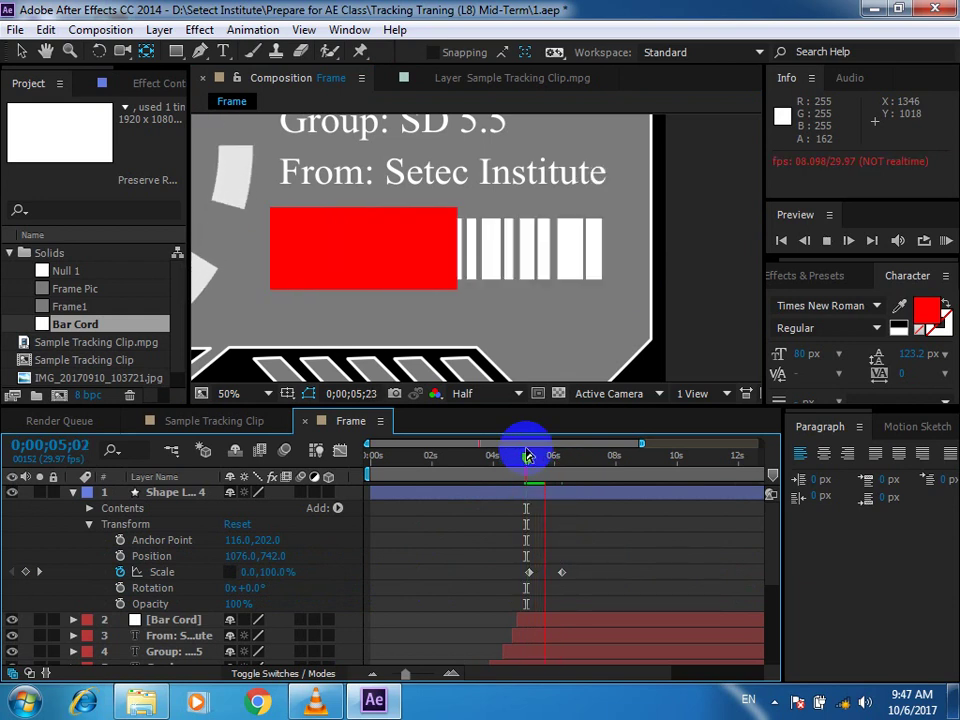
{"action": "left_click_drag", "start_coordinate": [528, 456], "coordinate": [528, 466]}
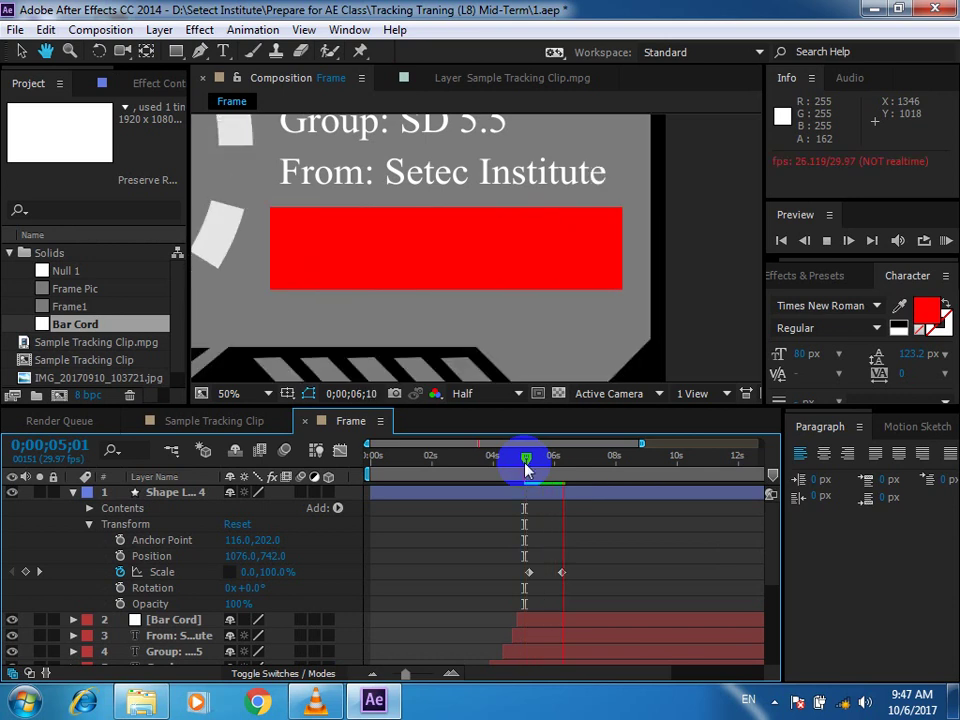
{"action": "left_click", "coordinate": [33, 520]}
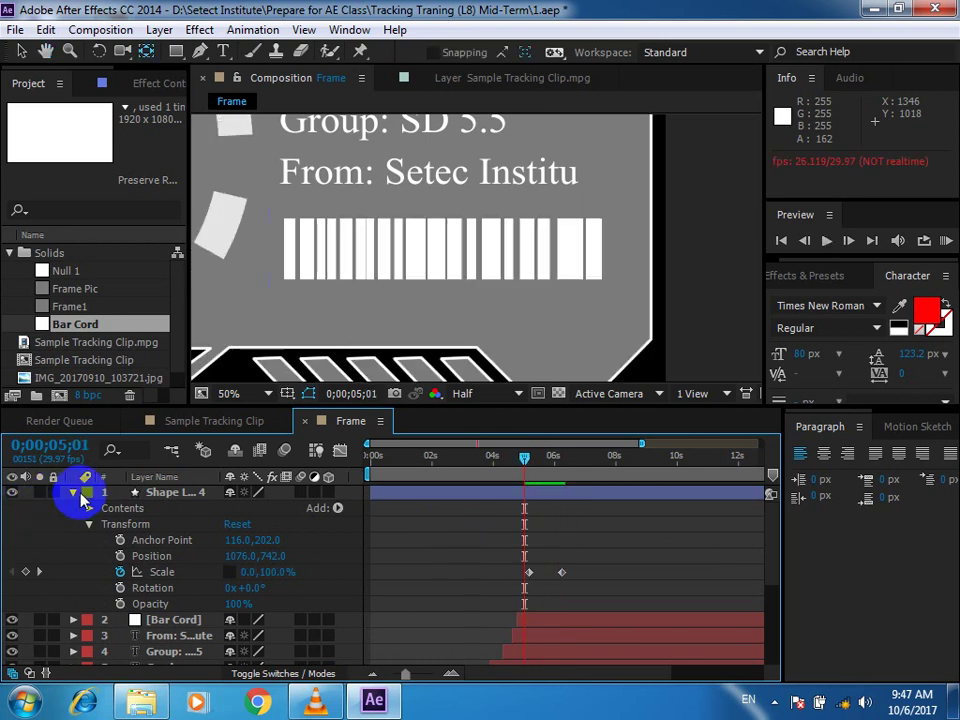
Move Shape Layer 4 directly below the Bar Cord layer in the layer stack.
{"action": "left_click", "coordinate": [73, 493]}
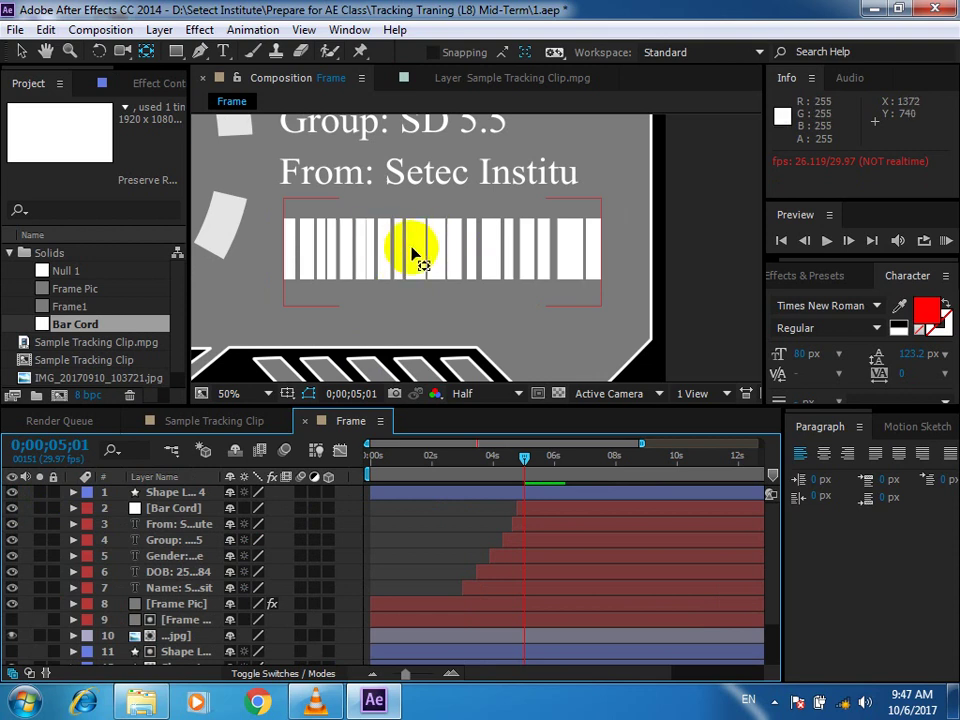
{"action": "left_click", "coordinate": [440, 493]}
{"action": "left_click", "coordinate": [21, 51]}
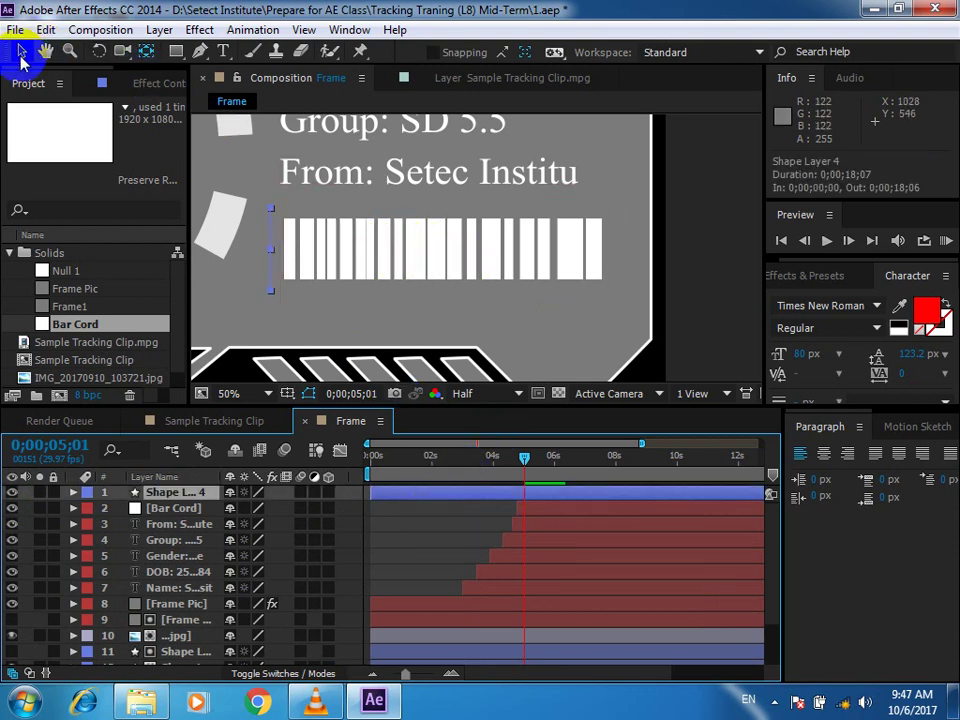
{"action": "left_click", "coordinate": [498, 603]}
{"action": "left_click", "coordinate": [530, 513]}
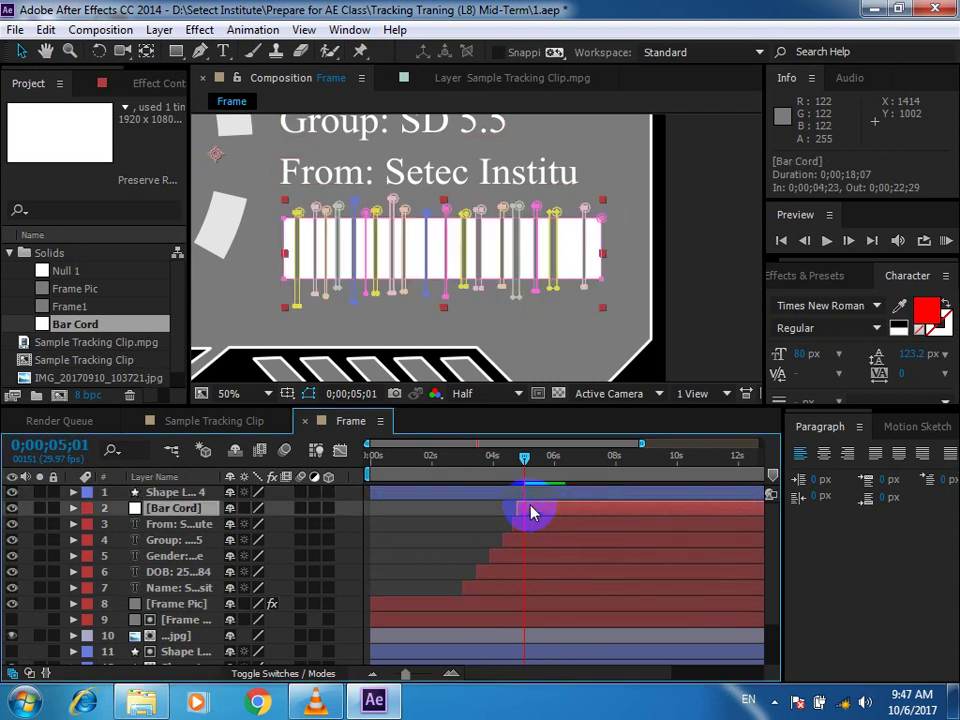
{"action": "left_click", "coordinate": [533, 495]}
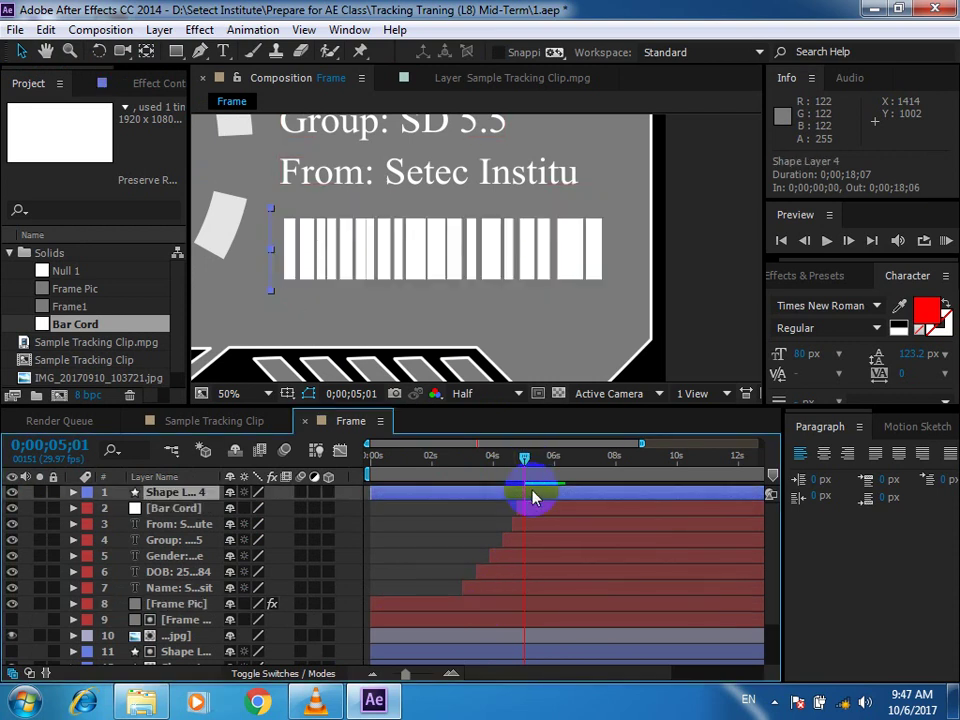
{"action": "key", "text": "ctrl+bracketleft"}
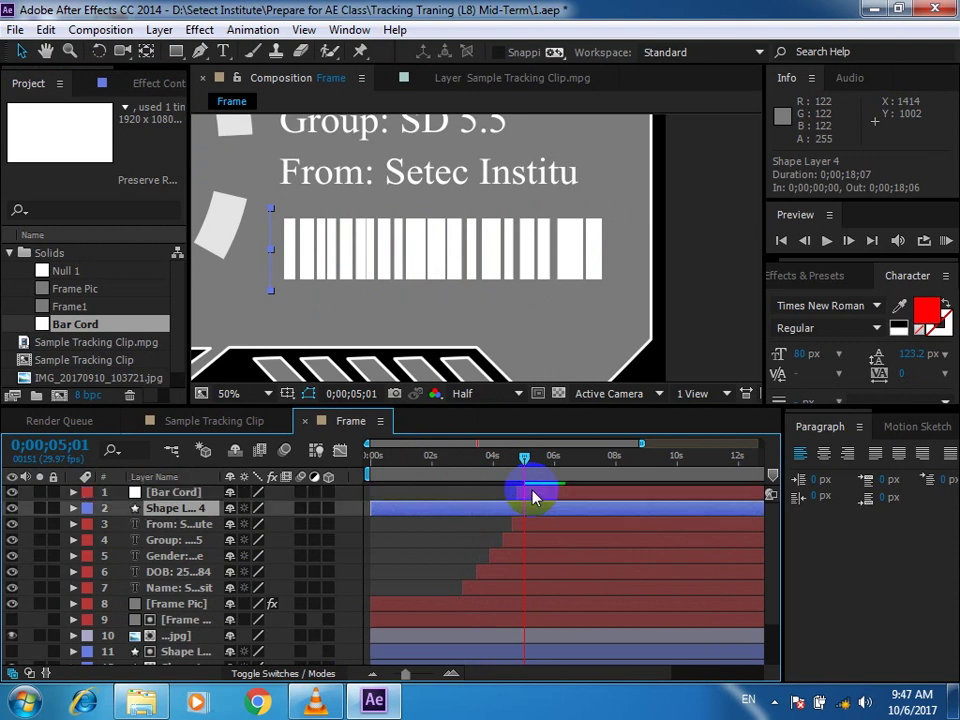
{"action": "key", "text": "equal"}
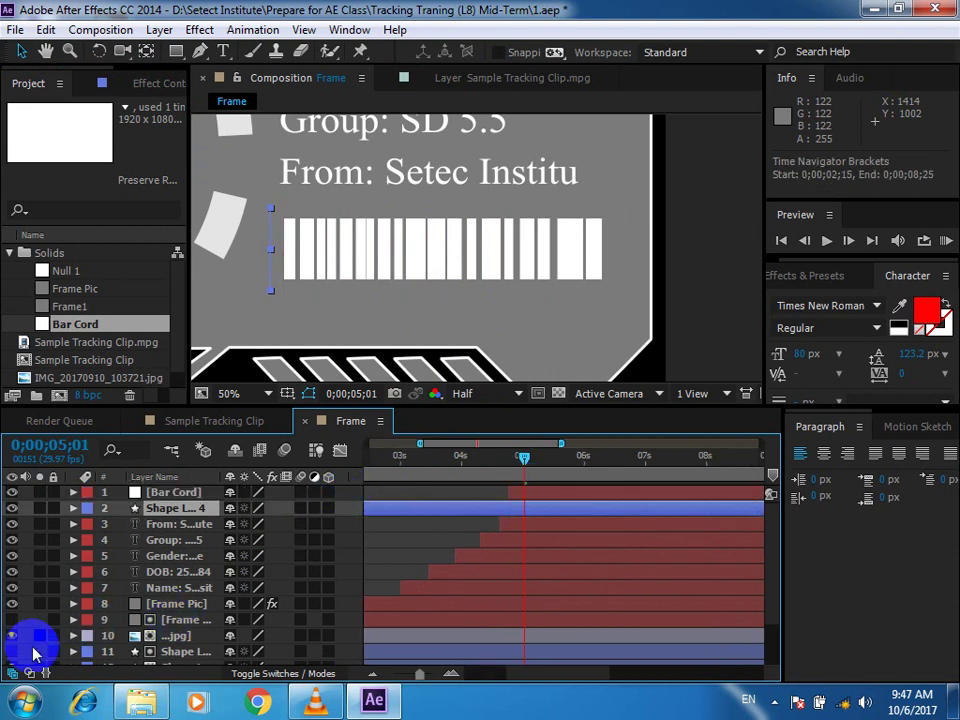
{"action": "left_click", "coordinate": [29, 672]}
{"action": "left_click", "coordinate": [403, 517]}
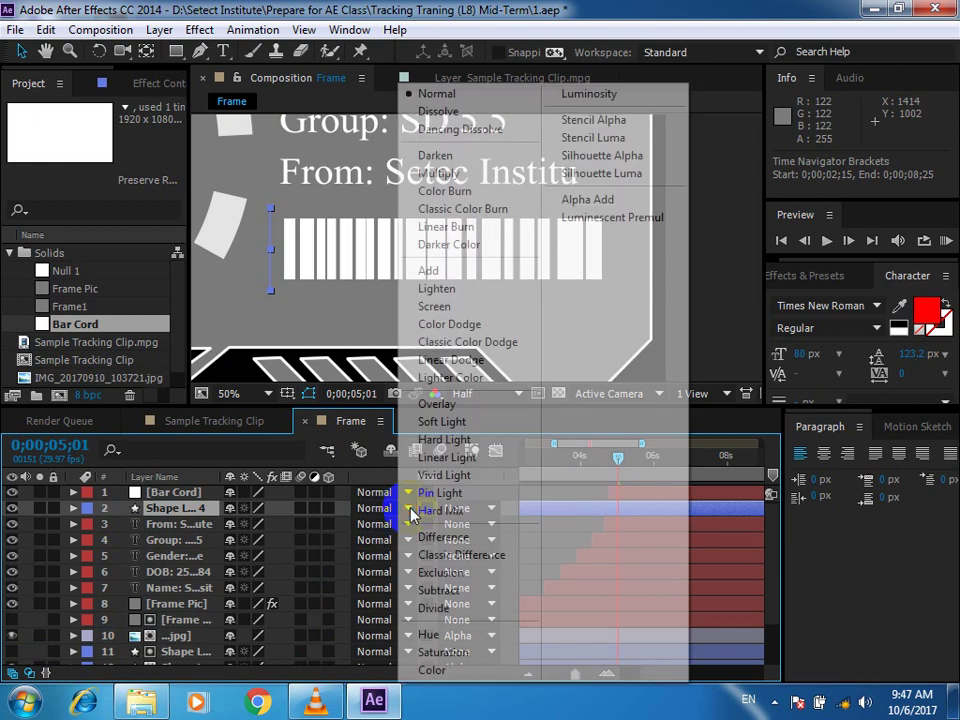
{"action": "left_click", "coordinate": [343, 504]}
{"action": "left_click", "coordinate": [474, 512]}
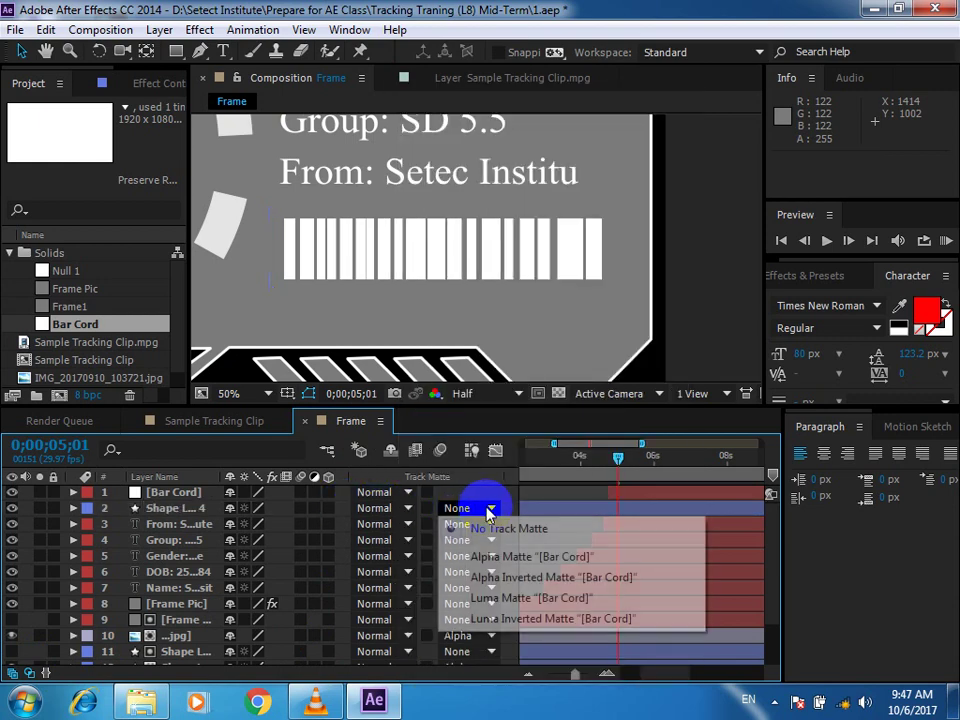
{"action": "left_click", "coordinate": [497, 560]}
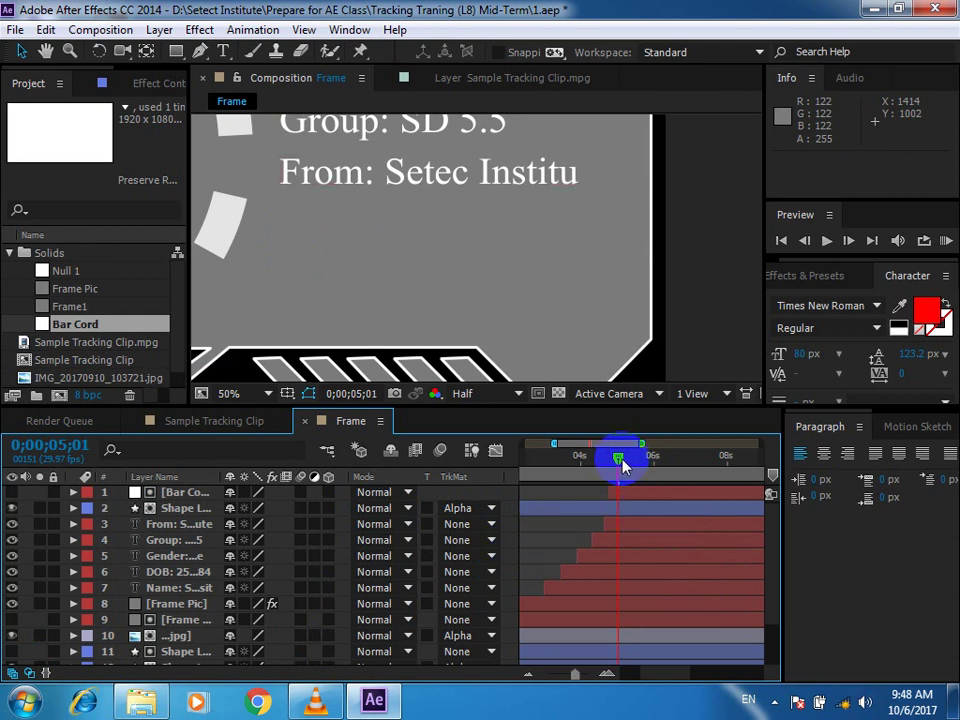
{"action": "left_click_drag", "start_coordinate": [627, 465], "coordinate": [662, 470]}
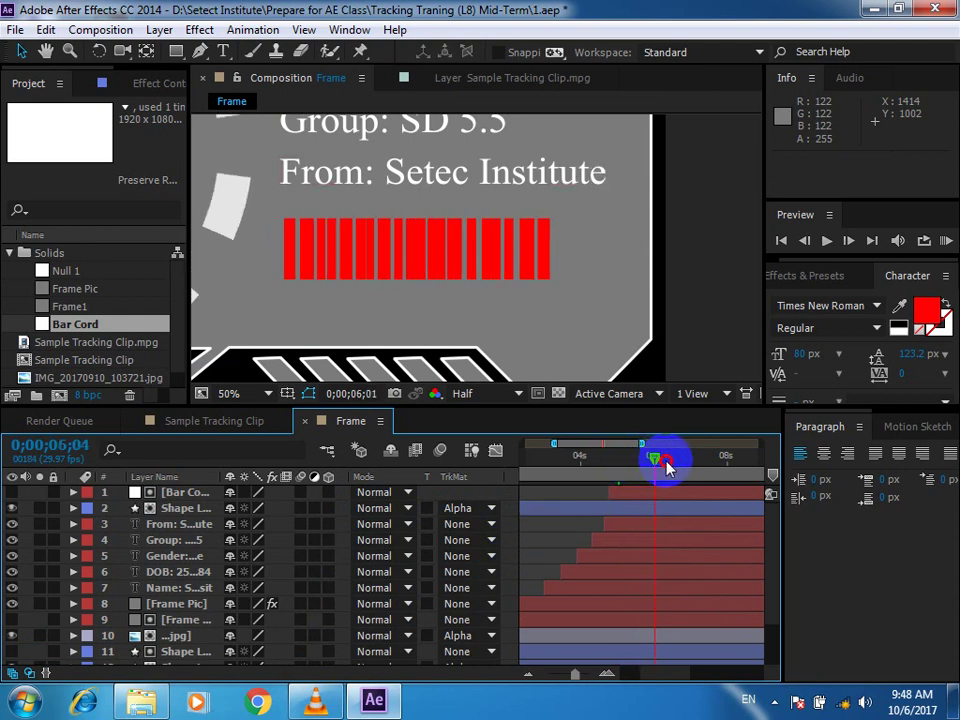
{"action": "key", "text": "space"}
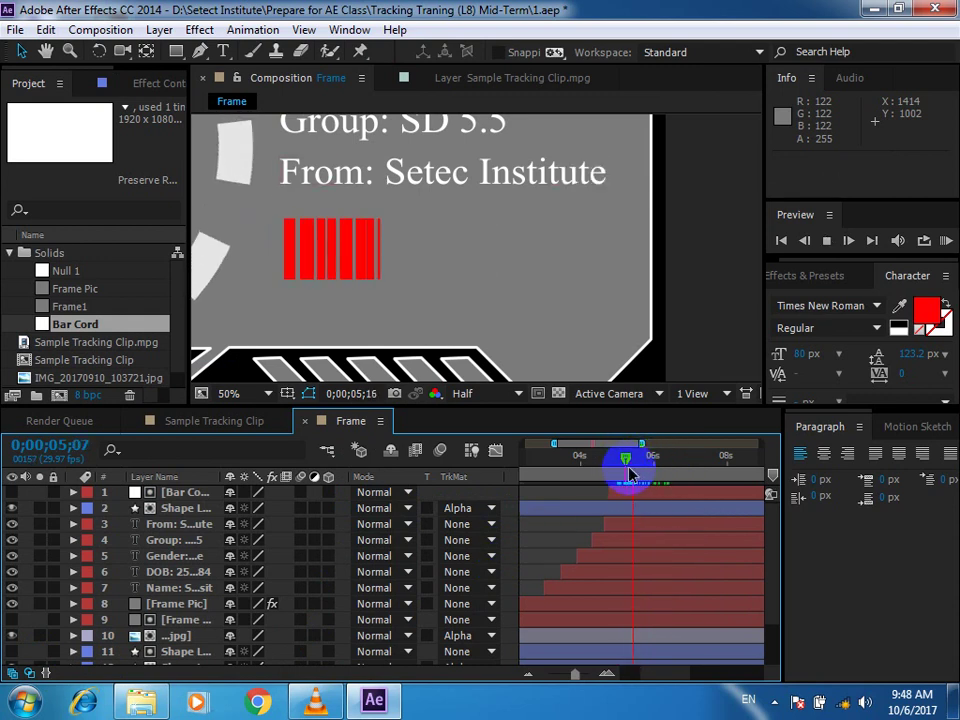
{"action": "left_click", "coordinate": [642, 506]}
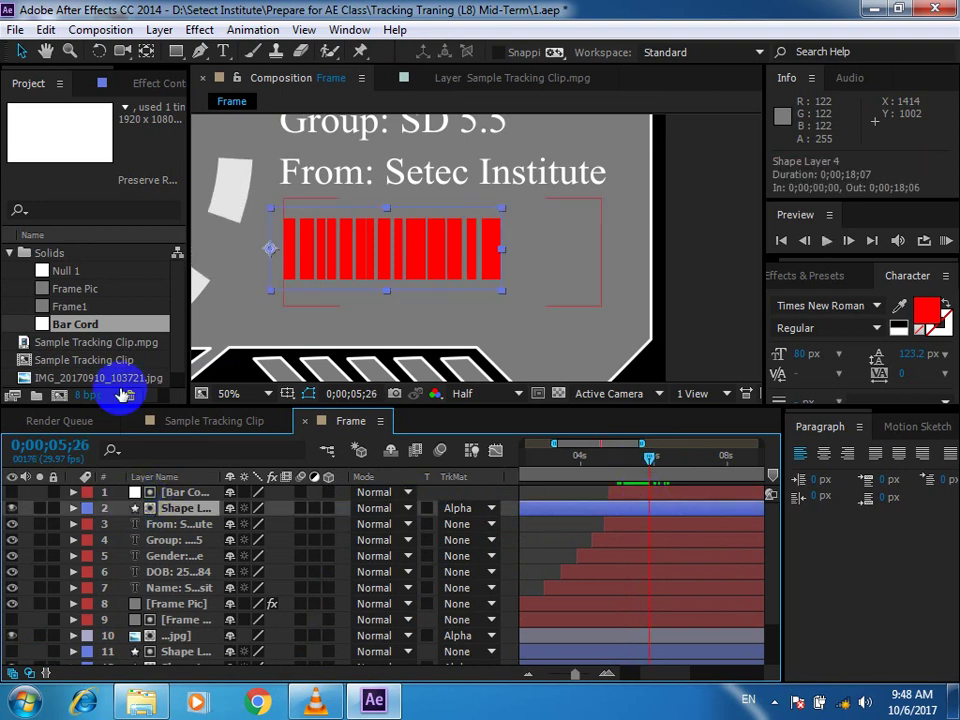
Change Shape Layer 4's Rectangle 1 Fill 1 colour to white FFFFFF.
{"action": "double_click", "coordinate": [615, 514]}
{"action": "left_click", "coordinate": [74, 509]}
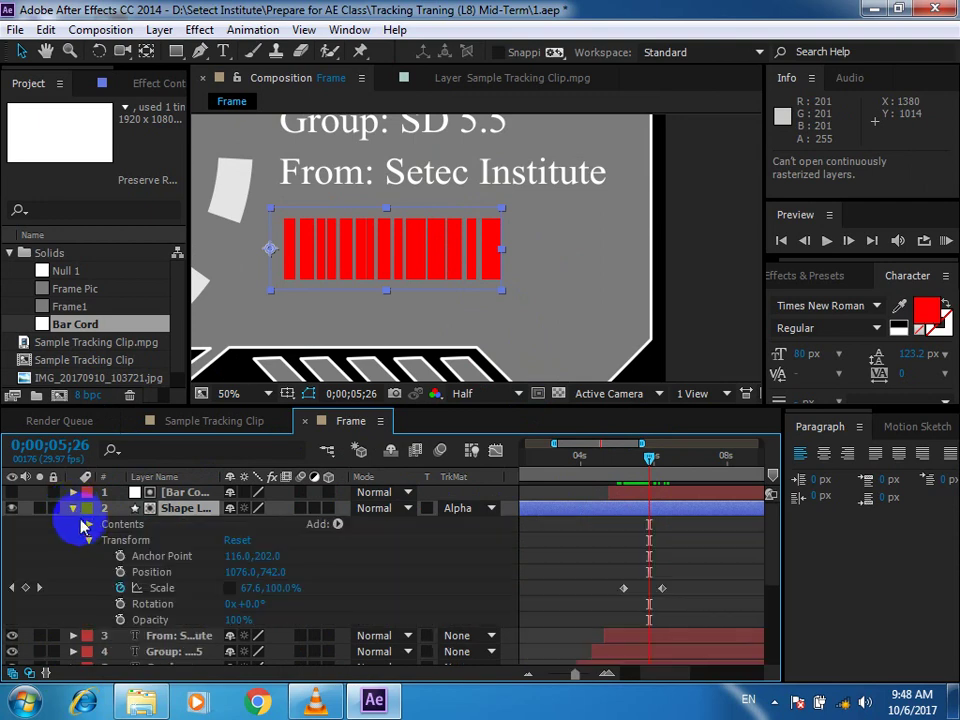
{"action": "left_click", "coordinate": [88, 524]}
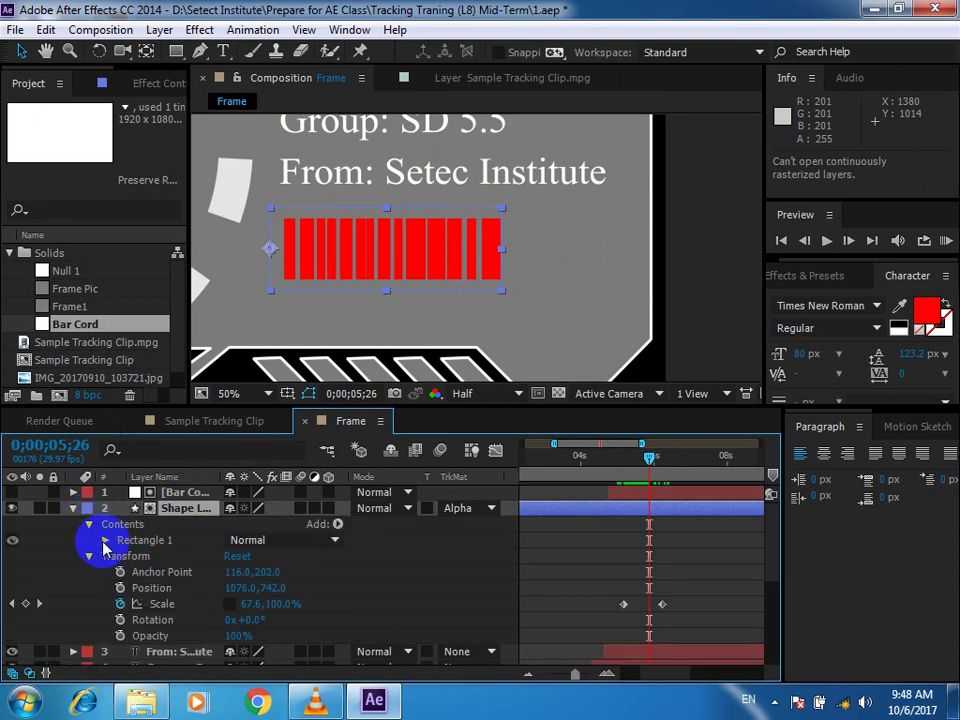
{"action": "left_click", "coordinate": [105, 540]}
{"action": "left_click", "coordinate": [121, 588]}
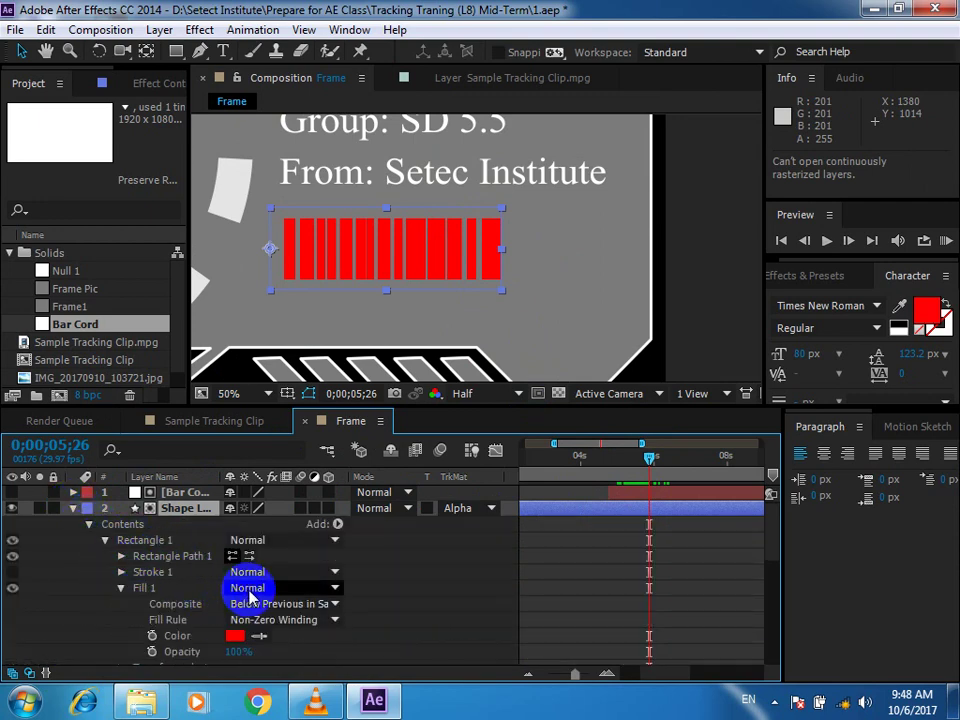
{"action": "left_click", "coordinate": [234, 636]}
{"action": "left_click_drag", "start_coordinate": [321, 518], "coordinate": [286, 335]}
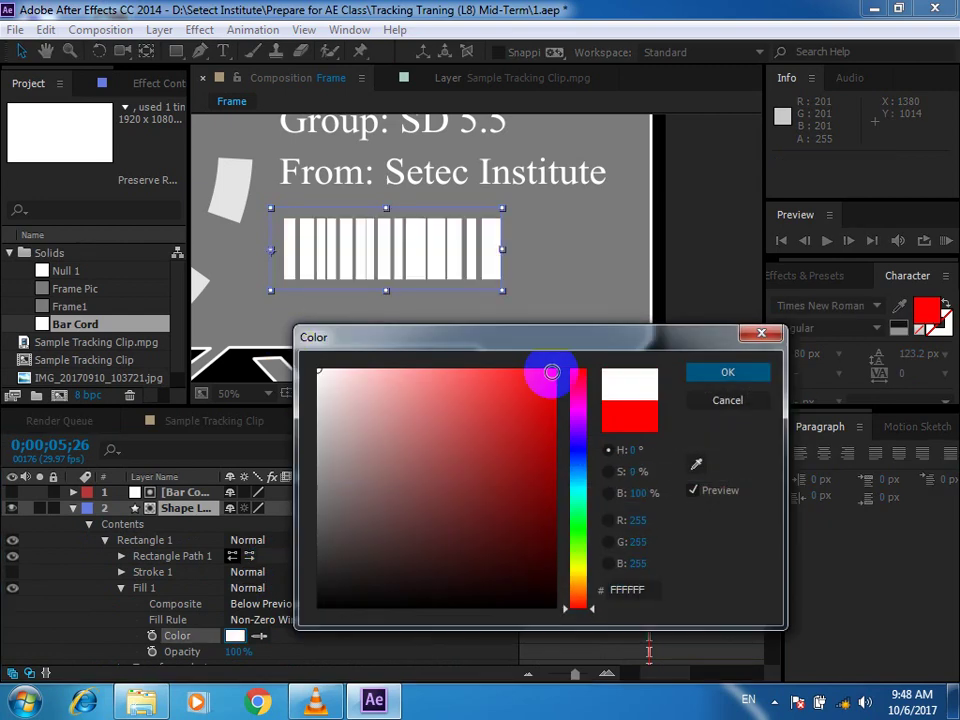
{"action": "left_click", "coordinate": [729, 374]}
{"action": "left_click", "coordinate": [72, 508]}
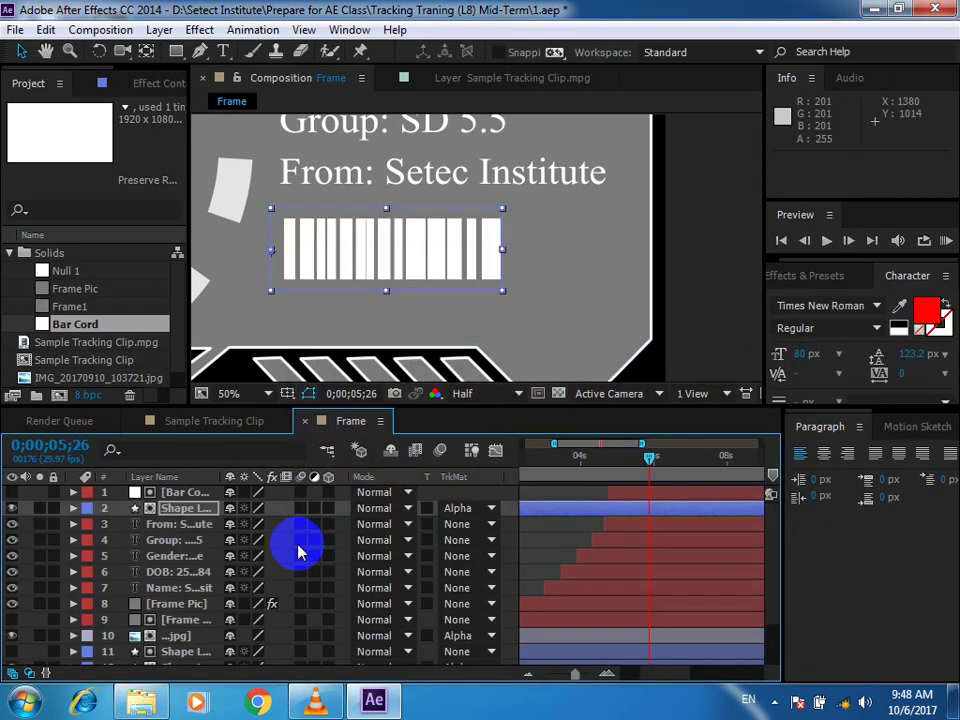
{"action": "key", "text": "minus"}
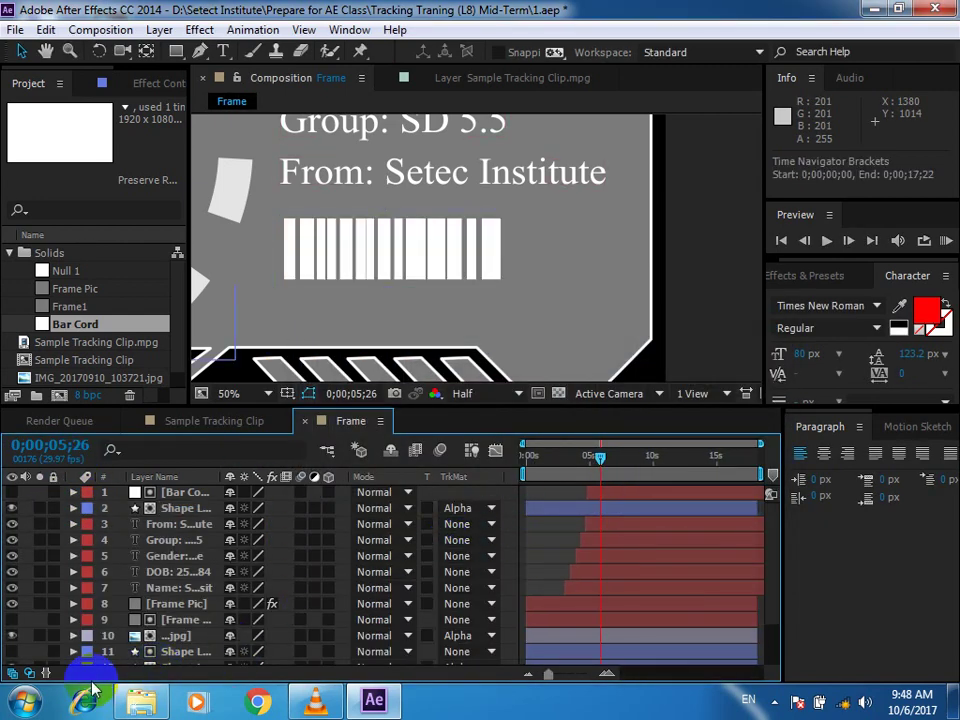
{"action": "left_click", "coordinate": [29, 672]}
{"action": "left_click_drag", "start_coordinate": [464, 478], "coordinate": [390, 476]}
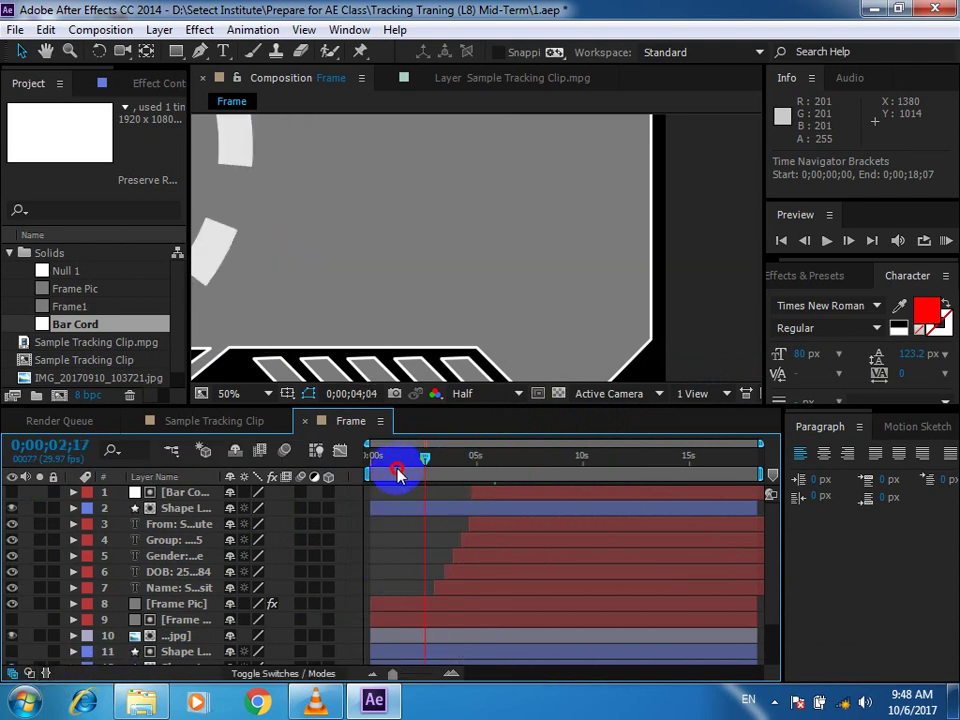
{"action": "scroll", "coordinate": [381, 242], "scroll_direction": "down", "scroll_amount": 2}
{"action": "scroll", "coordinate": [396, 257], "scroll_direction": "up", "scroll_amount": 1}
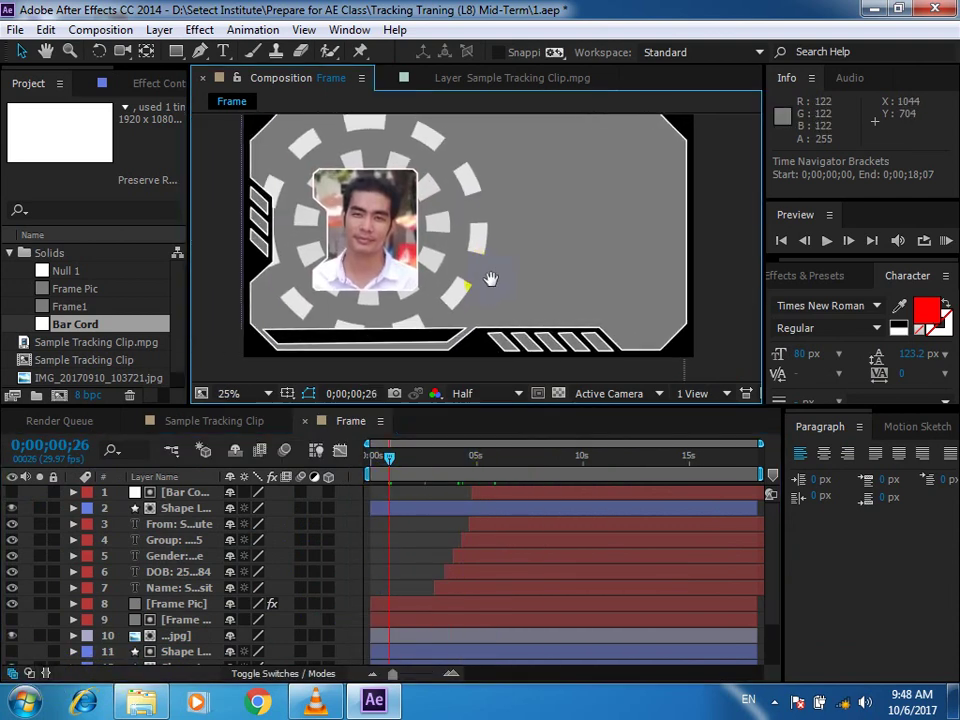
{"action": "left_click_drag", "start_coordinate": [385, 462], "coordinate": [477, 462]}
{"action": "scroll", "coordinate": [476, 458], "scroll_direction": "up", "scroll_amount": 3}
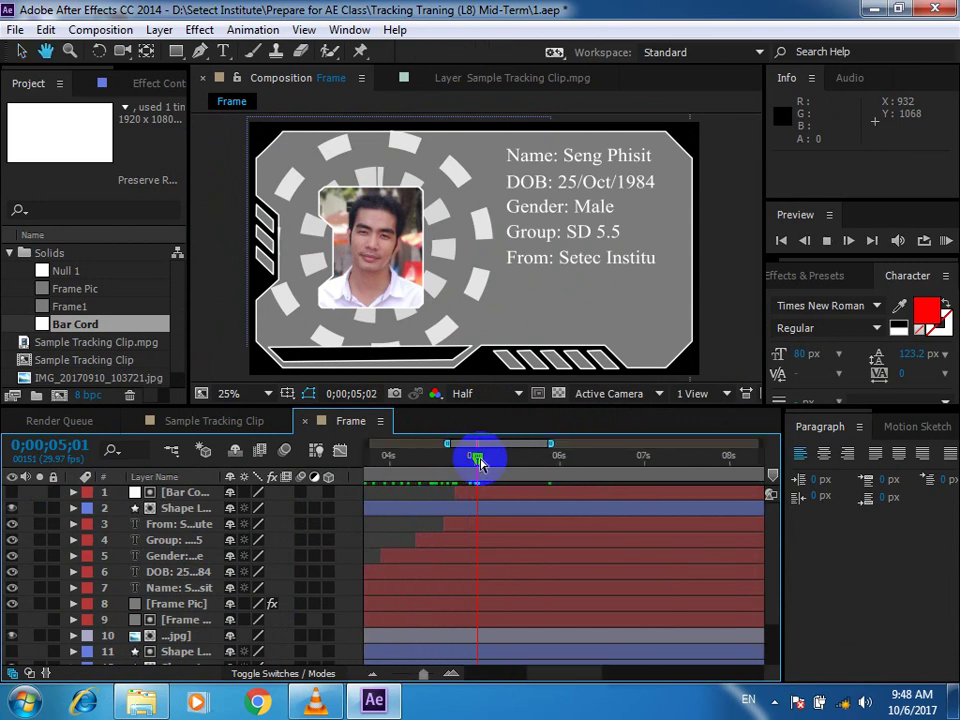
{"action": "key", "text": "space"}
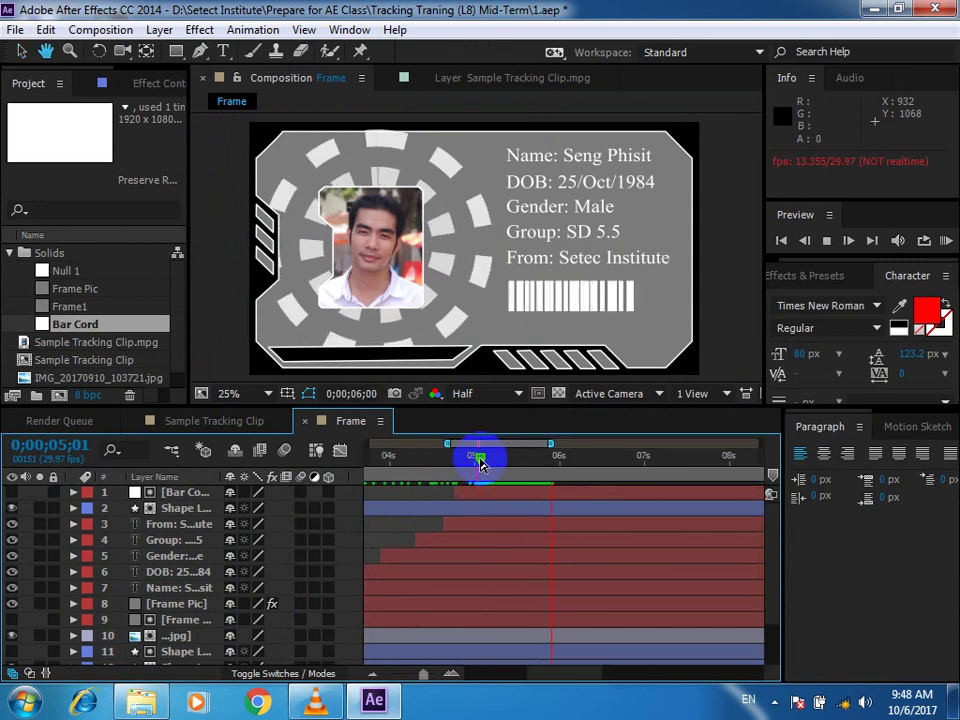
{"action": "left_click_drag", "start_coordinate": [479, 463], "coordinate": [460, 461]}
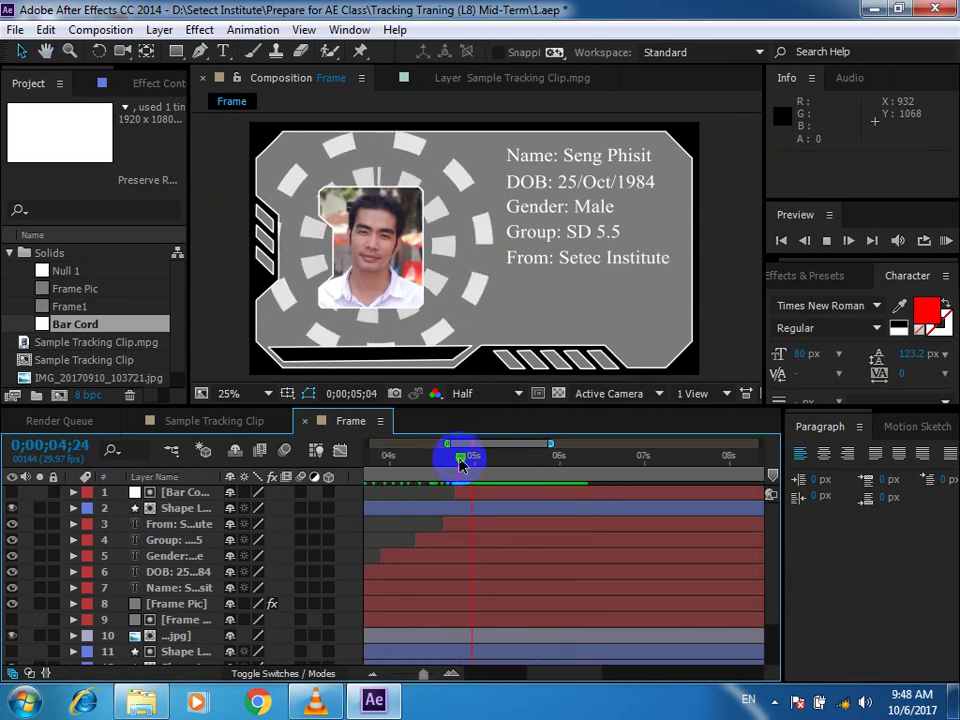
{"action": "left_click_drag", "start_coordinate": [460, 462], "coordinate": [561, 462]}
{"action": "left_click", "coordinate": [338, 708]}
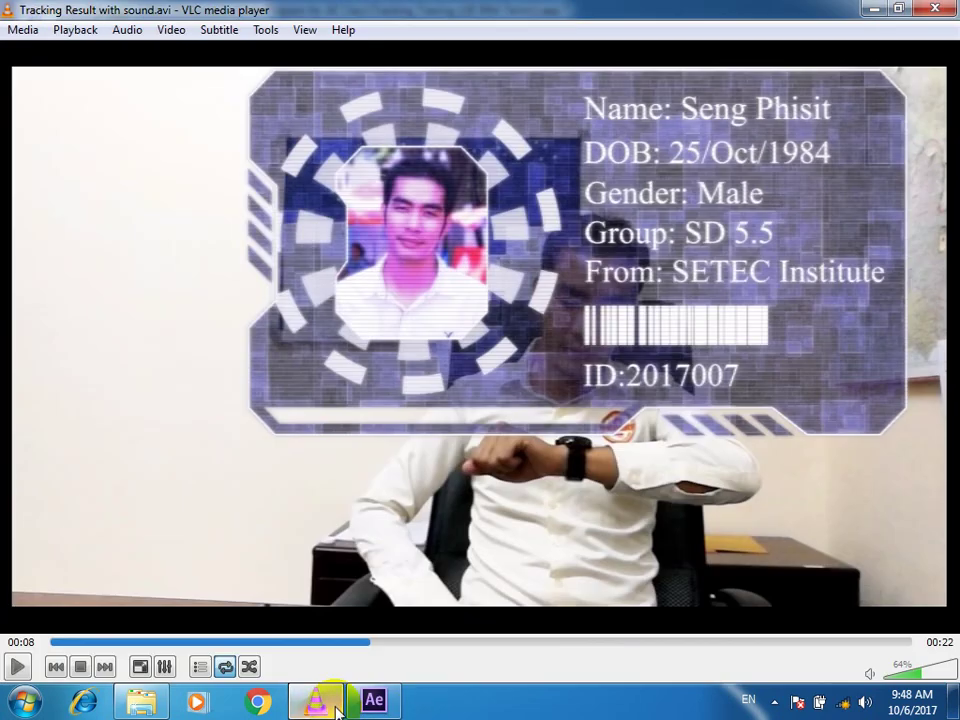
{"action": "left_click", "coordinate": [338, 708]}
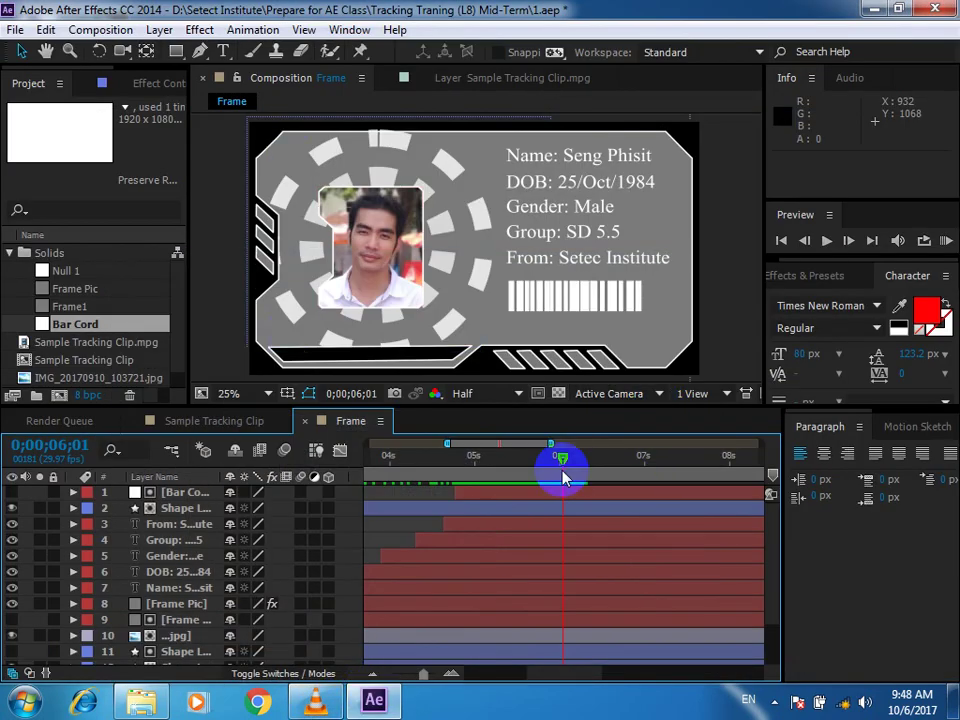
Add a red text line reading 'ID:' plus the card holder's ID number beneath the barcode.
{"action": "left_click", "coordinate": [496, 526]}
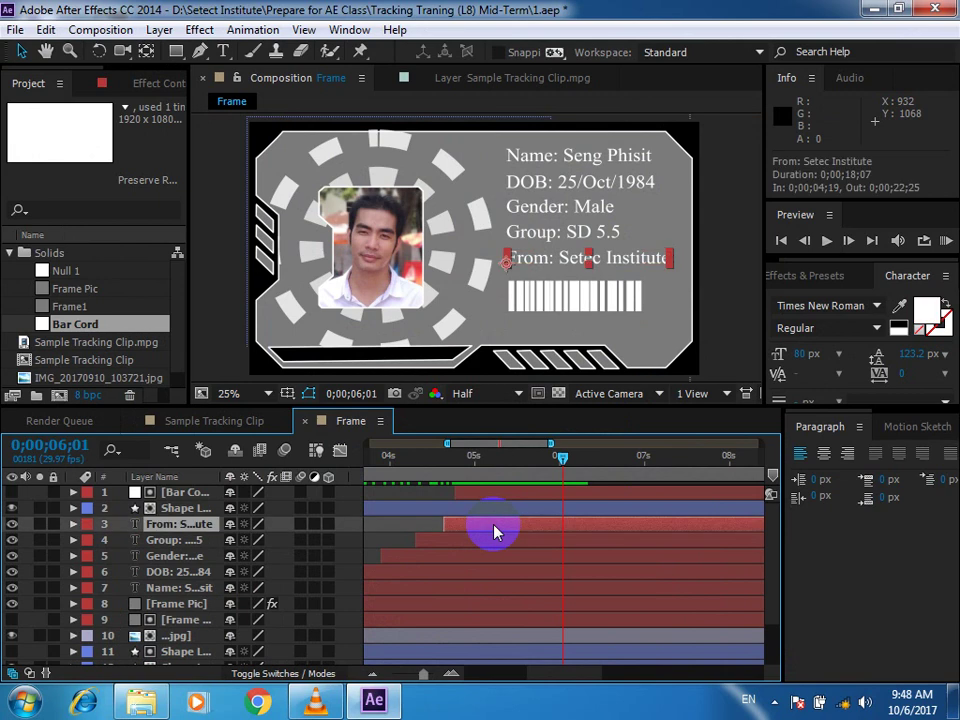
{"action": "left_click", "coordinate": [418, 489]}
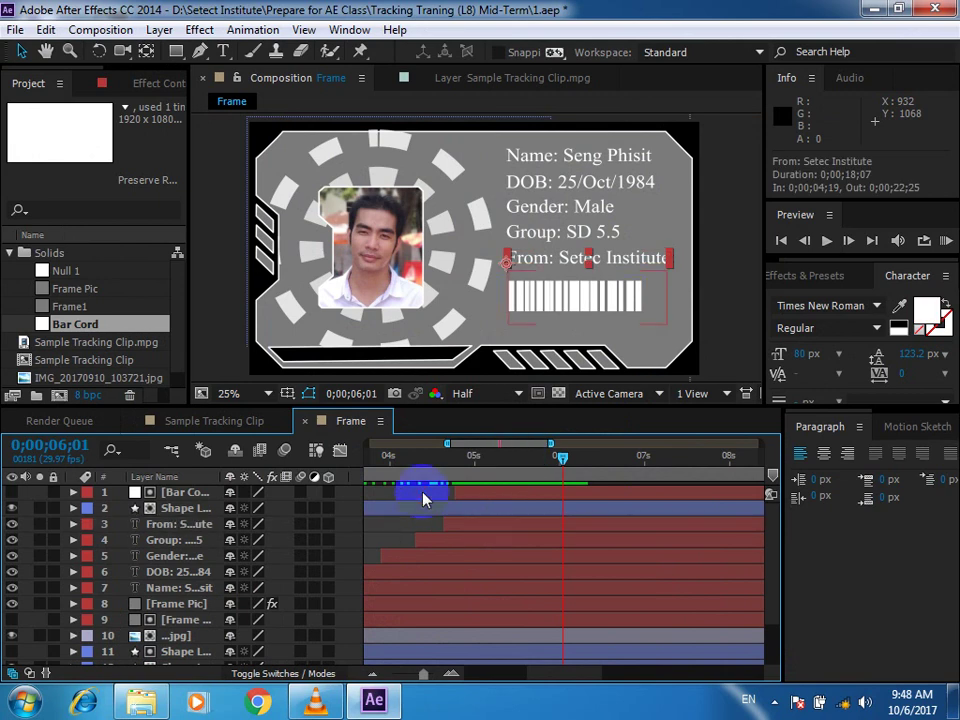
{"action": "left_click", "coordinate": [226, 53]}
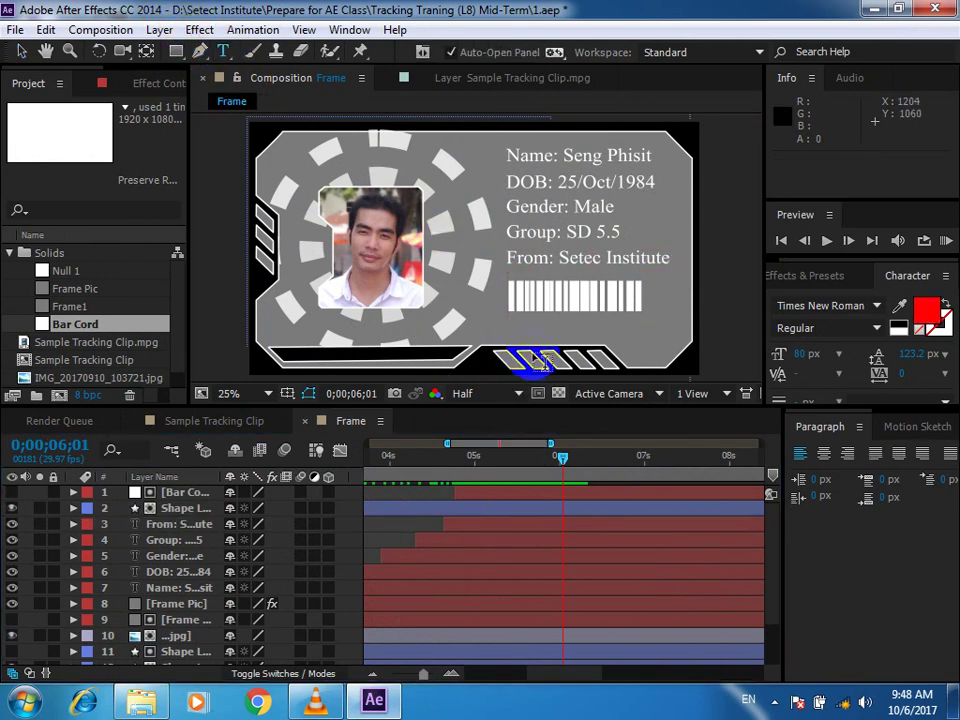
{"action": "left_click", "coordinate": [512, 334]}
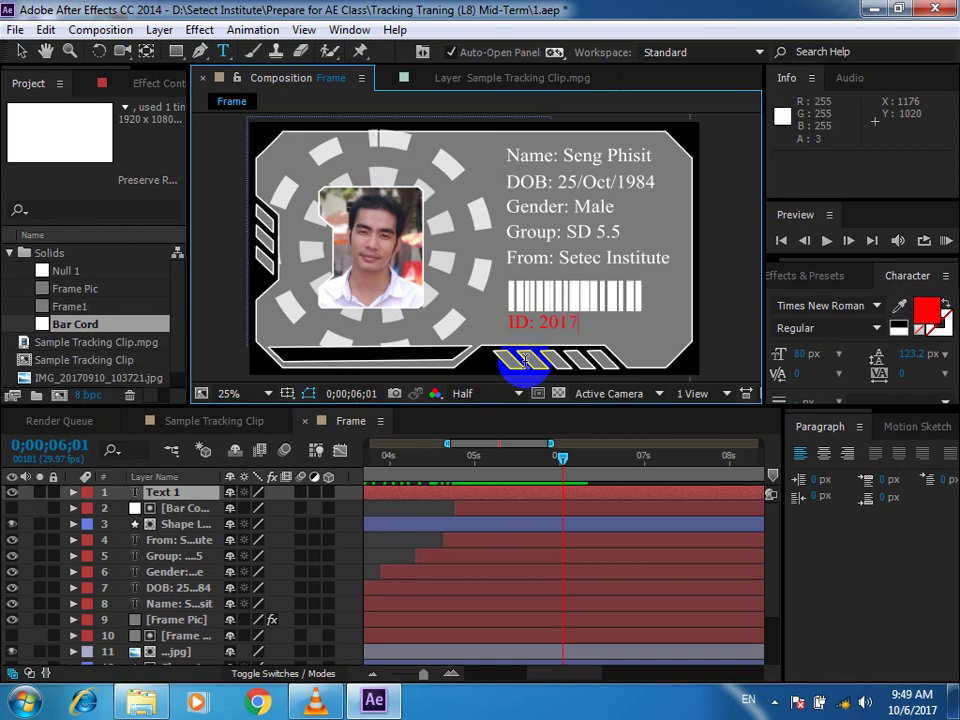
{"action": "type", "text": "7"}
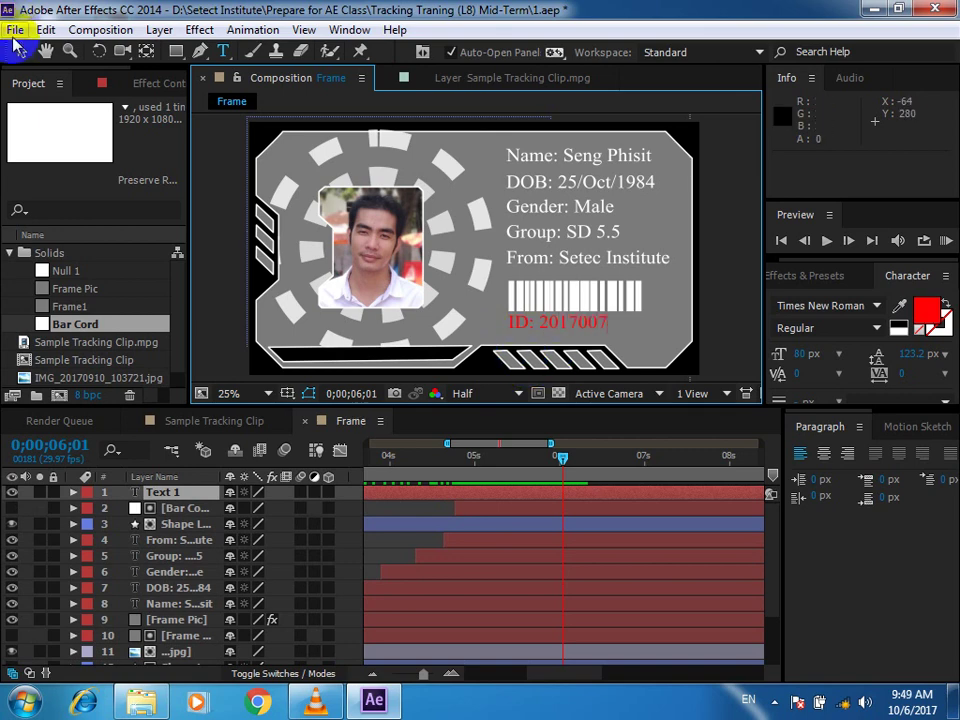
{"action": "left_click", "coordinate": [20, 52]}
{"action": "key", "text": "period"}
{"action": "left_click_drag", "start_coordinate": [622, 298], "coordinate": [447, 160]}
{"action": "left_click_drag", "start_coordinate": [488, 268], "coordinate": [484, 281]}
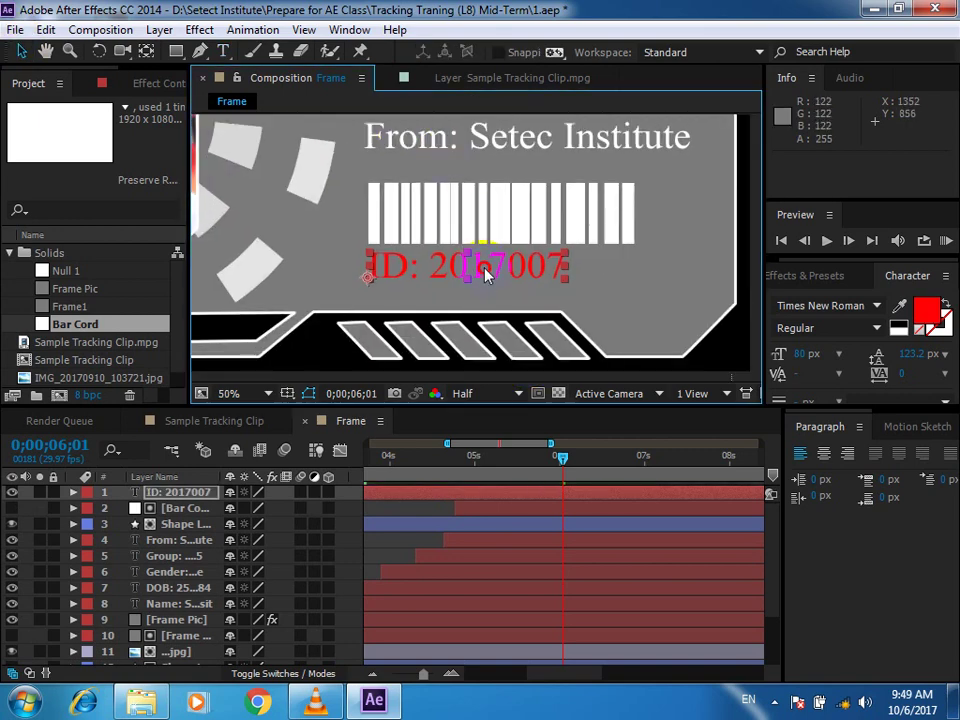
{"action": "left_click", "coordinate": [899, 328]}
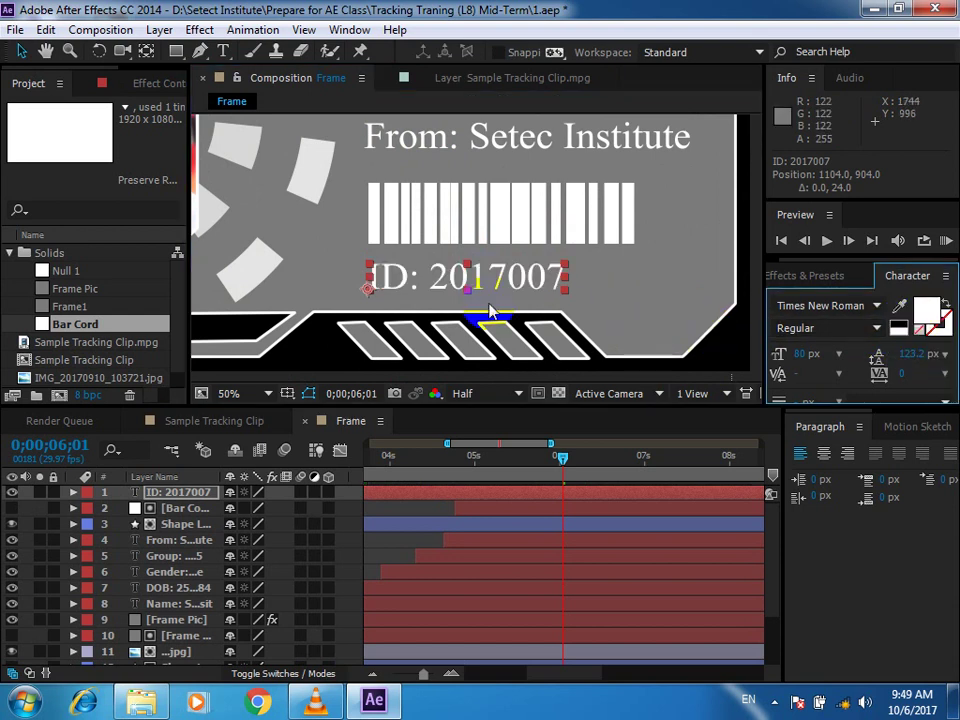
{"action": "left_click_drag", "start_coordinate": [547, 282], "coordinate": [634, 270]}
{"action": "key", "text": "ctrl+z"}
Stretch the ID text to about 136% by 111% so it spans the barcode's width.
{"action": "left_click_drag", "start_coordinate": [707, 446], "coordinate": [550, 430]}
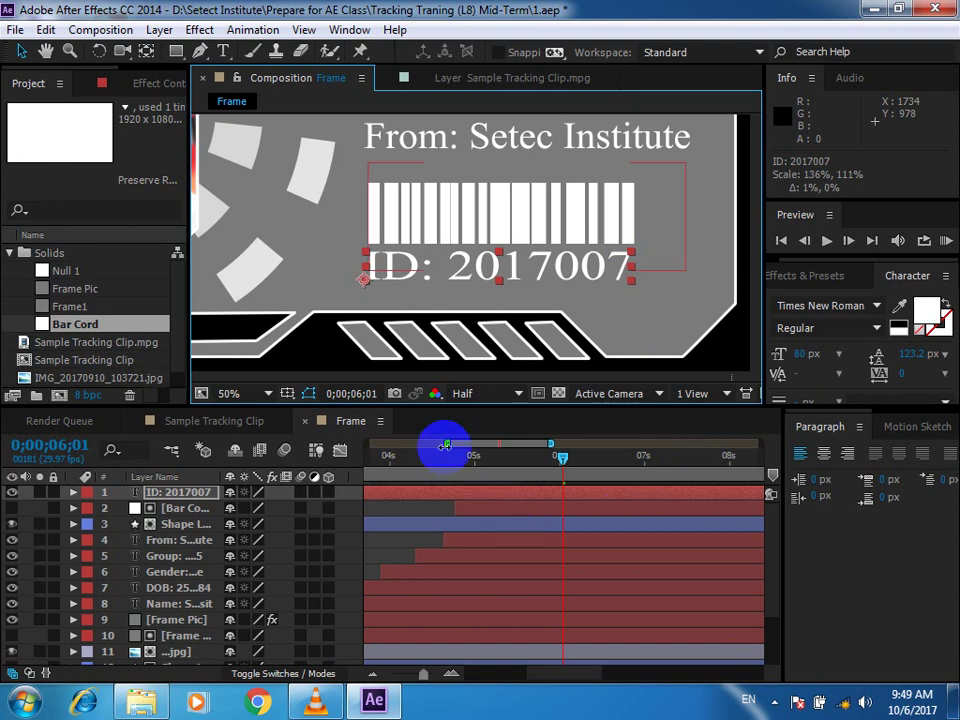
{"action": "scroll", "coordinate": [562, 278], "scroll_direction": "down", "scroll_amount": 2}
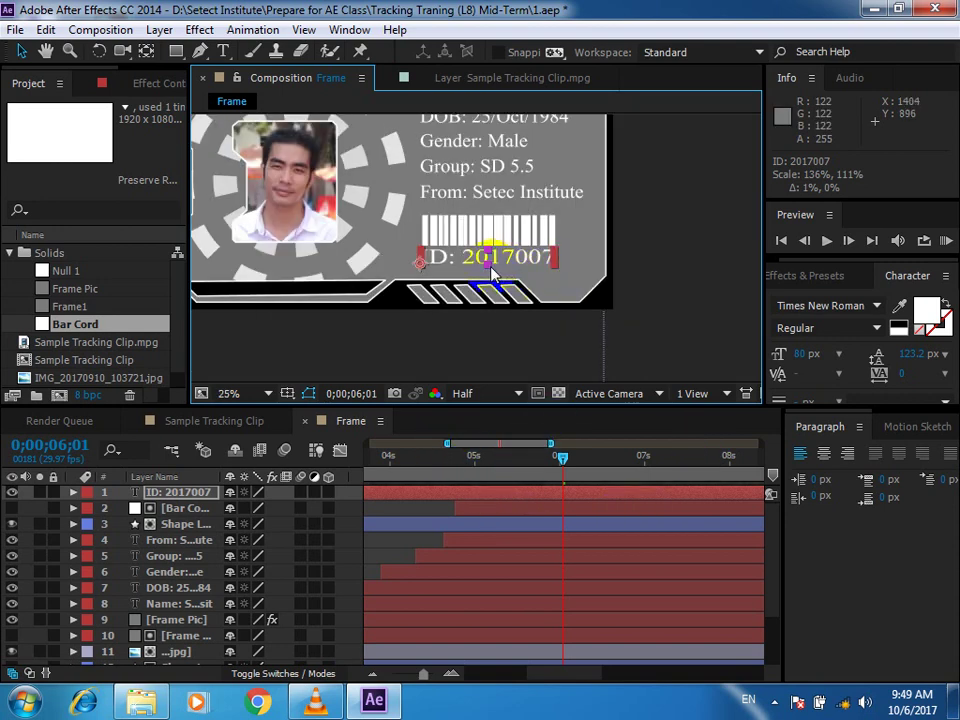
{"action": "left_click_drag", "start_coordinate": [488, 270], "coordinate": [489, 272]}
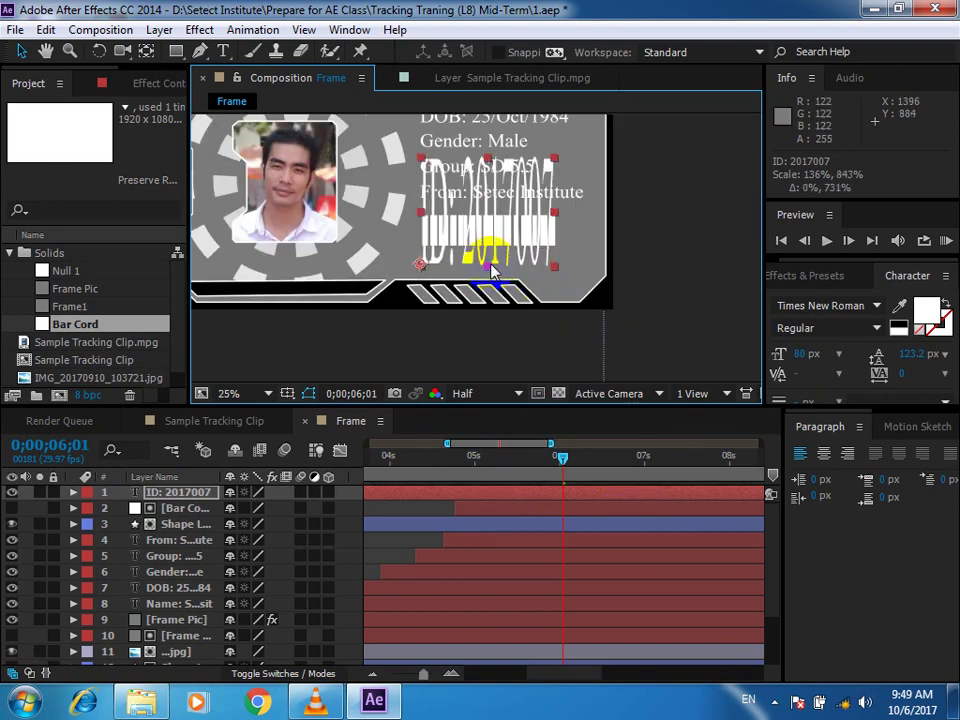
{"action": "key", "text": "ctrl+z"}
{"action": "left_click", "coordinate": [699, 274]}
{"action": "mouse_move", "coordinate": [681, 253]}
{"action": "left_mouse_down"}
{"action": "mouse_move", "coordinate": [693, 357]}
{"action": "mouse_move", "coordinate": [548, 475]}
{"action": "mouse_move", "coordinate": [562, 476]}
{"action": "left_mouse_up"}
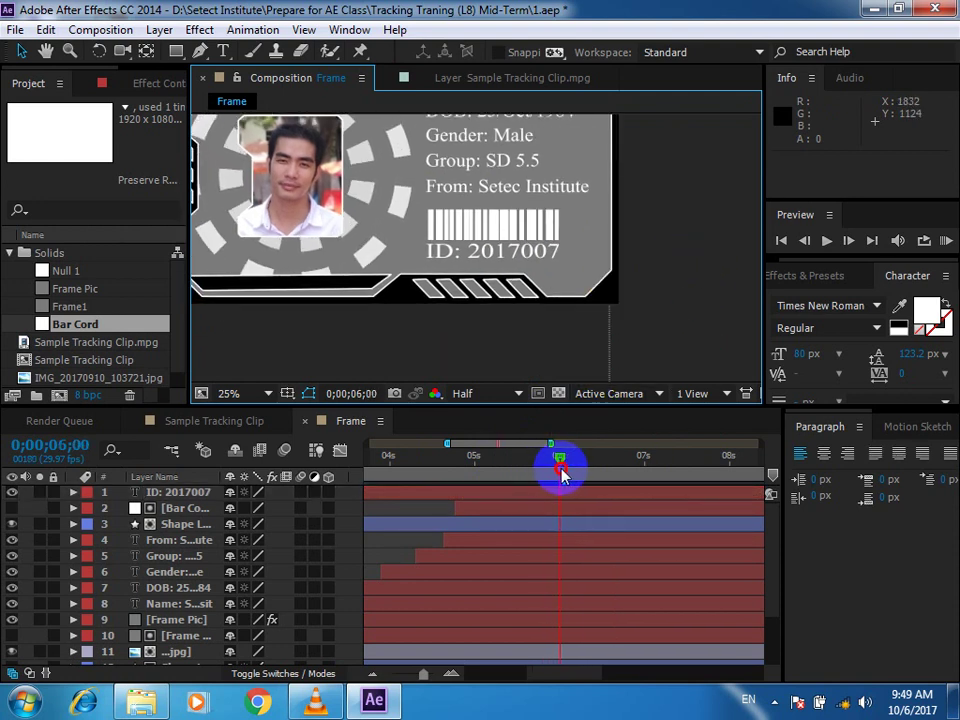
{"action": "key", "text": "="}
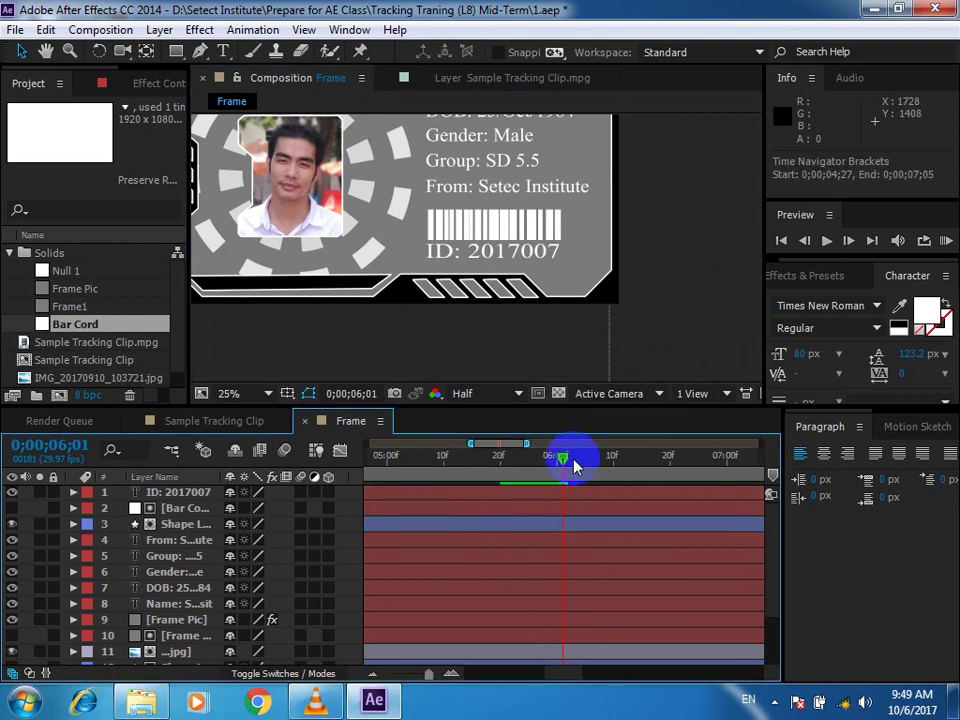
{"action": "left_click", "coordinate": [572, 497]}
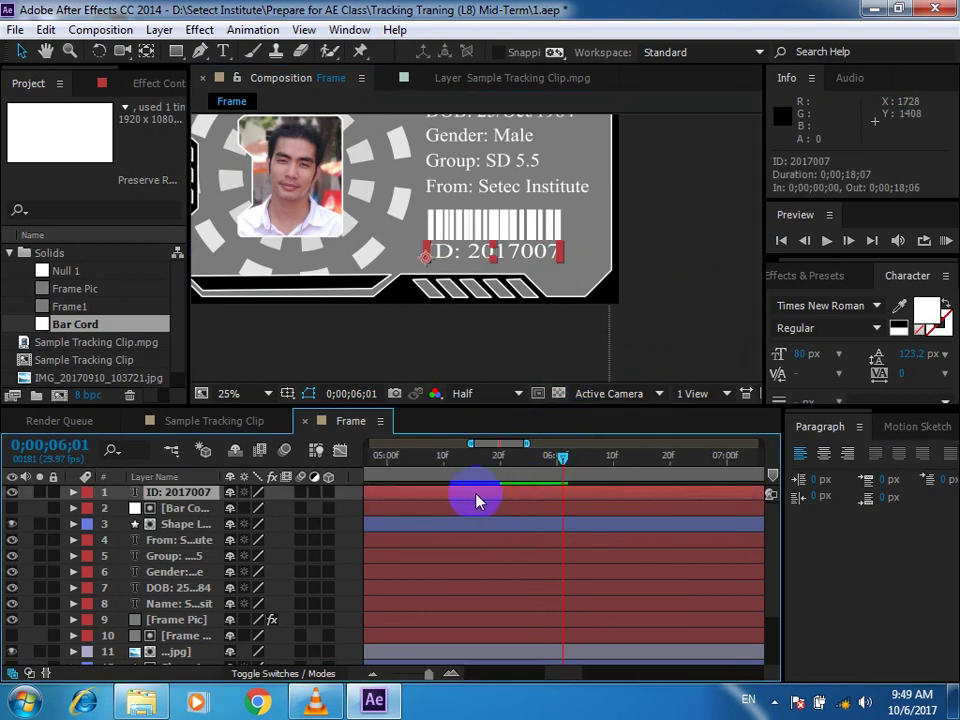
{"action": "key", "text": "minus"}
{"action": "left_click_drag", "start_coordinate": [475, 500], "coordinate": [647, 494]}
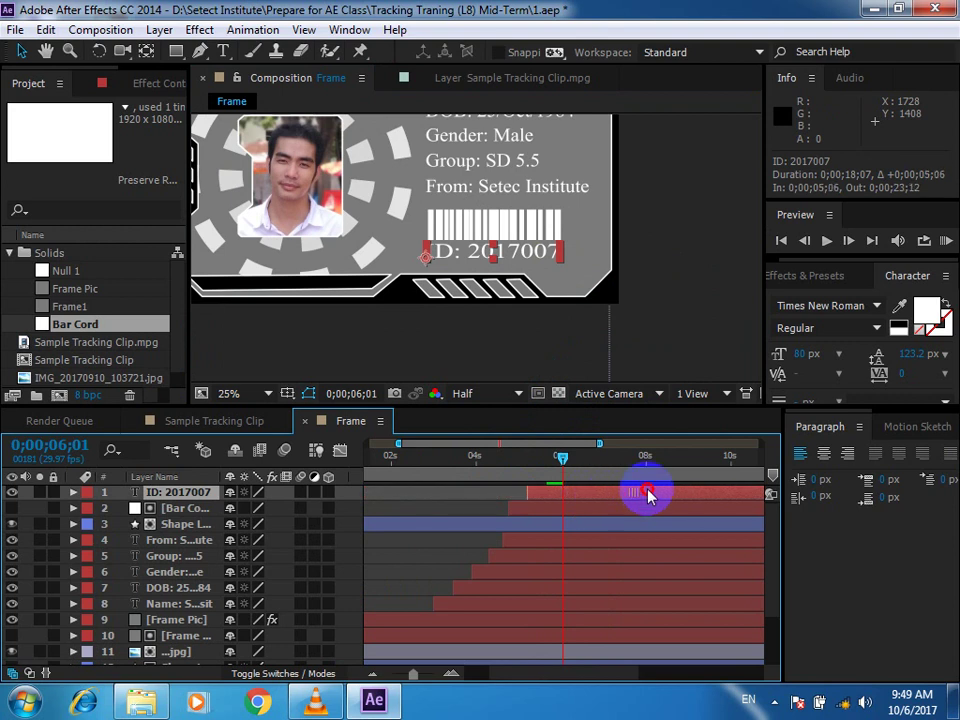
{"action": "key", "text": "equal"}
{"action": "key", "text": "equal"}
{"action": "key", "text": "equal"}
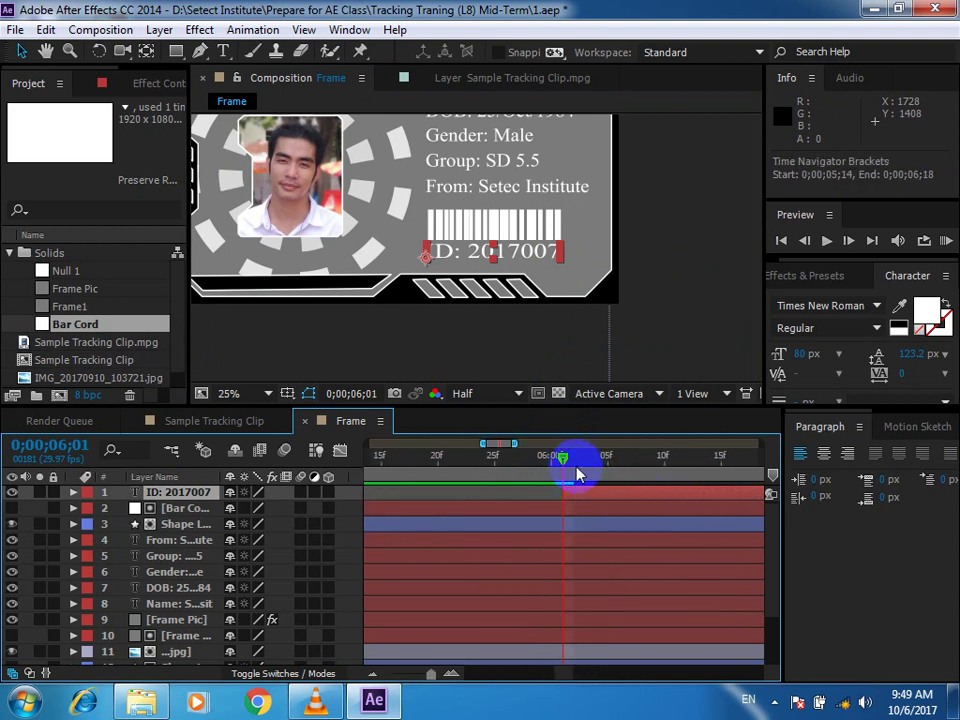
{"action": "mouse_move", "coordinate": [574, 497]}
{"action": "left_mouse_down"}
{"action": "mouse_move", "coordinate": [546, 497]}
{"action": "mouse_move", "coordinate": [561, 459]}
{"action": "left_mouse_up"}
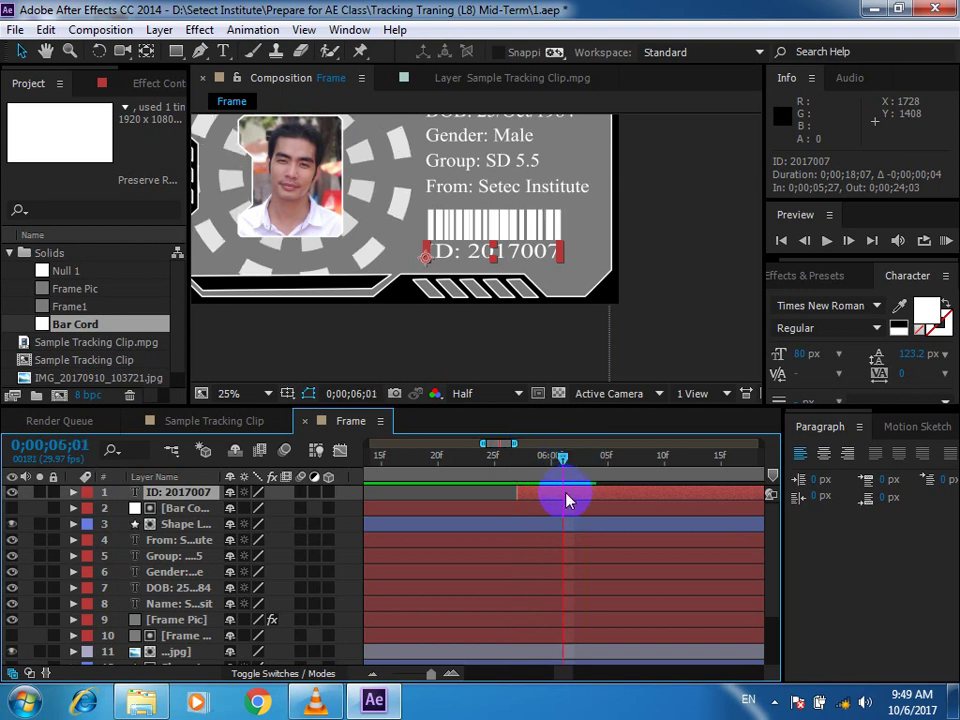
Split the ID layer at 6;01 and 6;10, shifting the third piece to start at 06;15.
{"action": "key", "text": "ctrl+shift+d"}
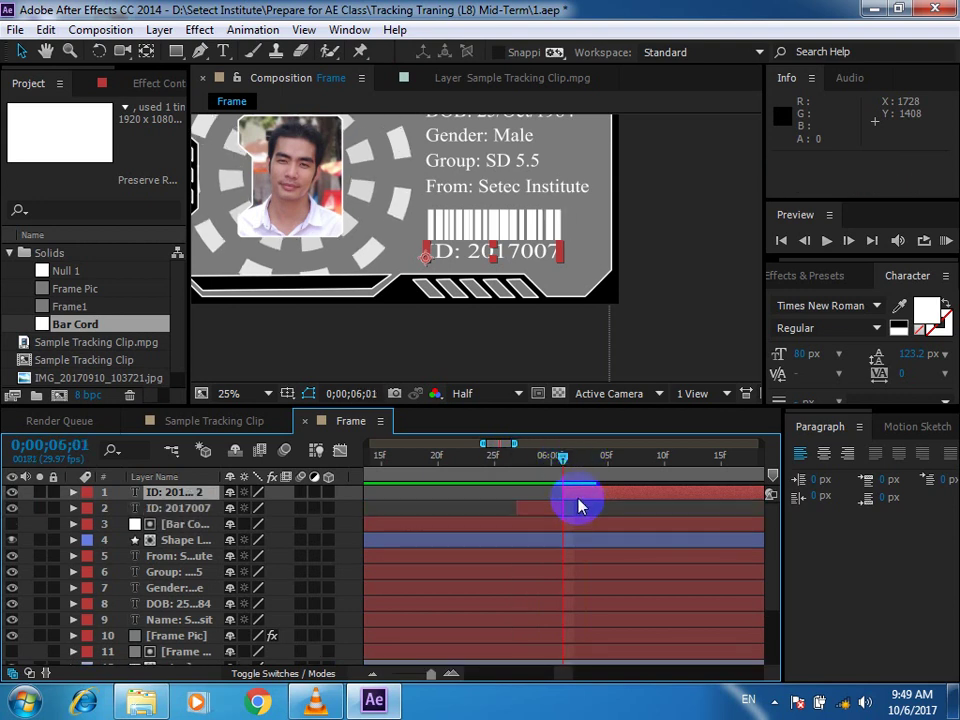
{"action": "mouse_move", "coordinate": [585, 502]}
{"action": "left_mouse_down"}
{"action": "mouse_move", "coordinate": [572, 497]}
{"action": "mouse_move", "coordinate": [589, 497]}
{"action": "left_mouse_up"}
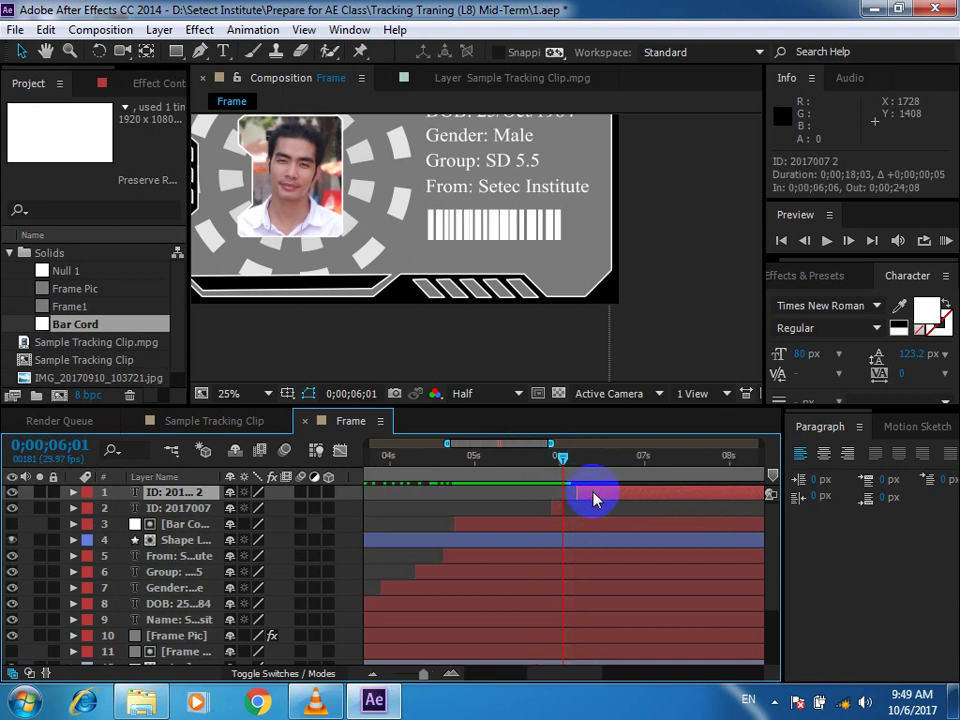
{"action": "key", "text": "equal"}
{"action": "key", "text": "equal"}
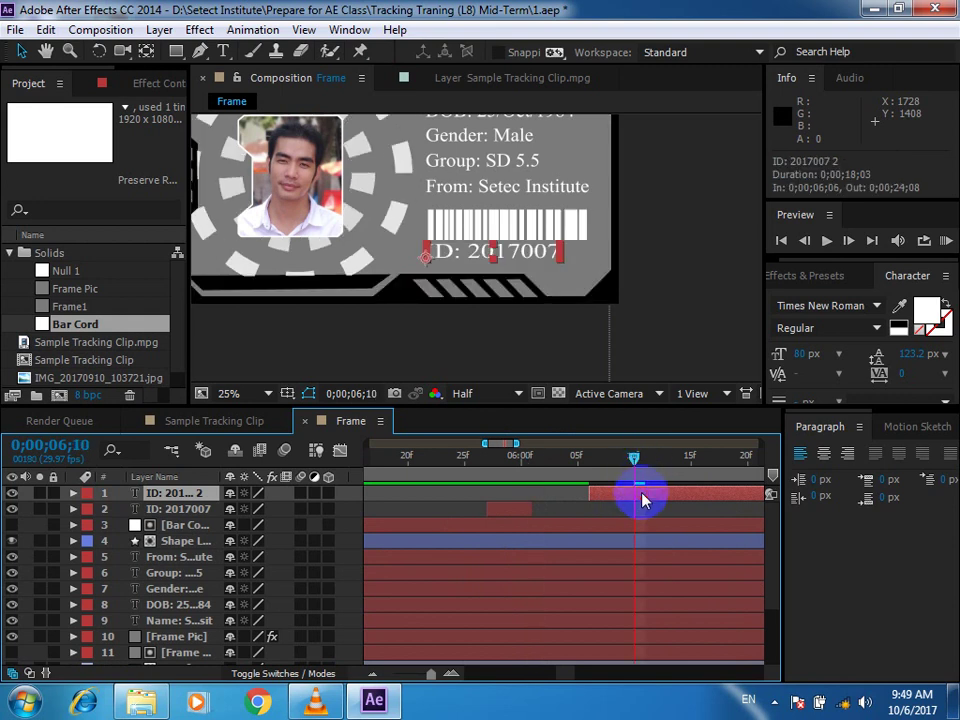
{"action": "key", "text": "minus"}
{"action": "key", "text": "ctrl+shift+d"}
{"action": "left_click_drag", "start_coordinate": [654, 499], "coordinate": [667, 500]}
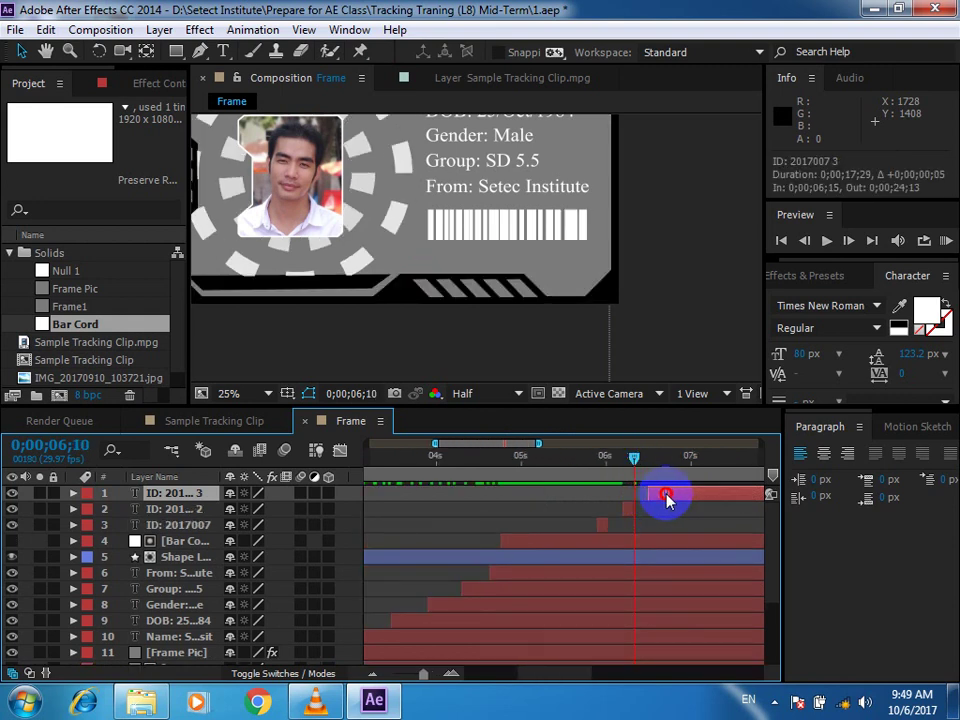
Preview the staggered ID flicker starting from about 05;28.
{"action": "left_click", "coordinate": [595, 459]}
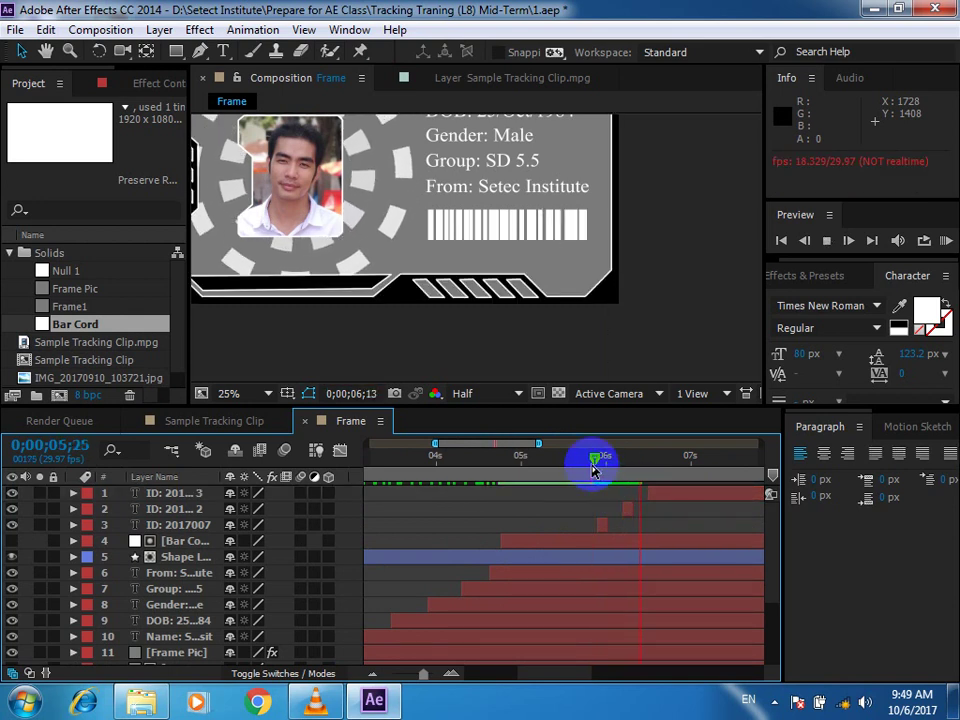
{"action": "left_click", "coordinate": [604, 466]}
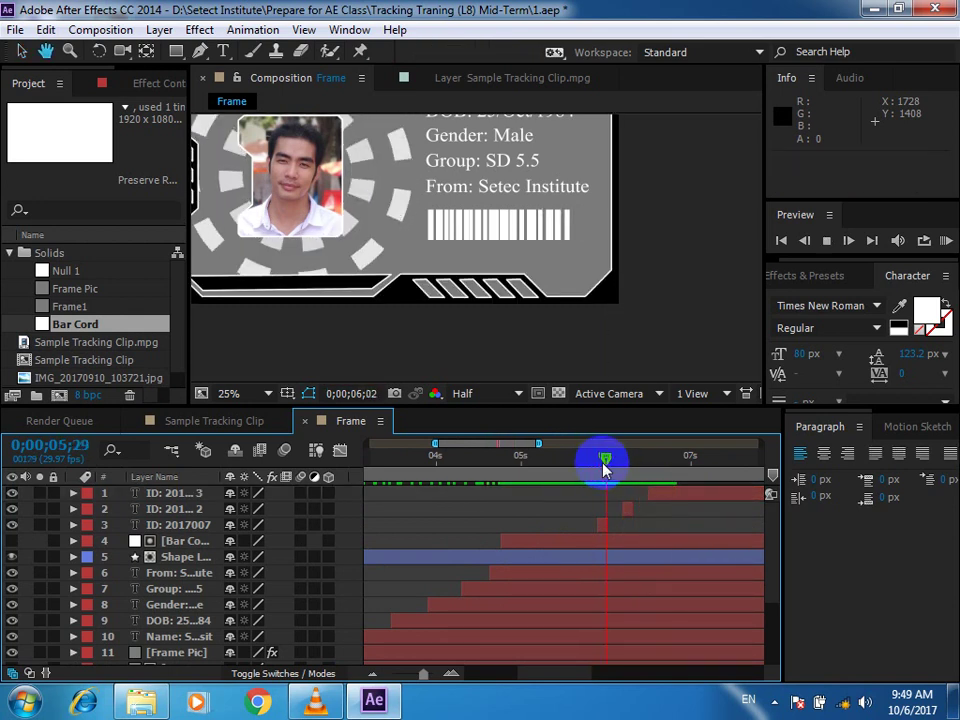
{"action": "left_click", "coordinate": [594, 466]}
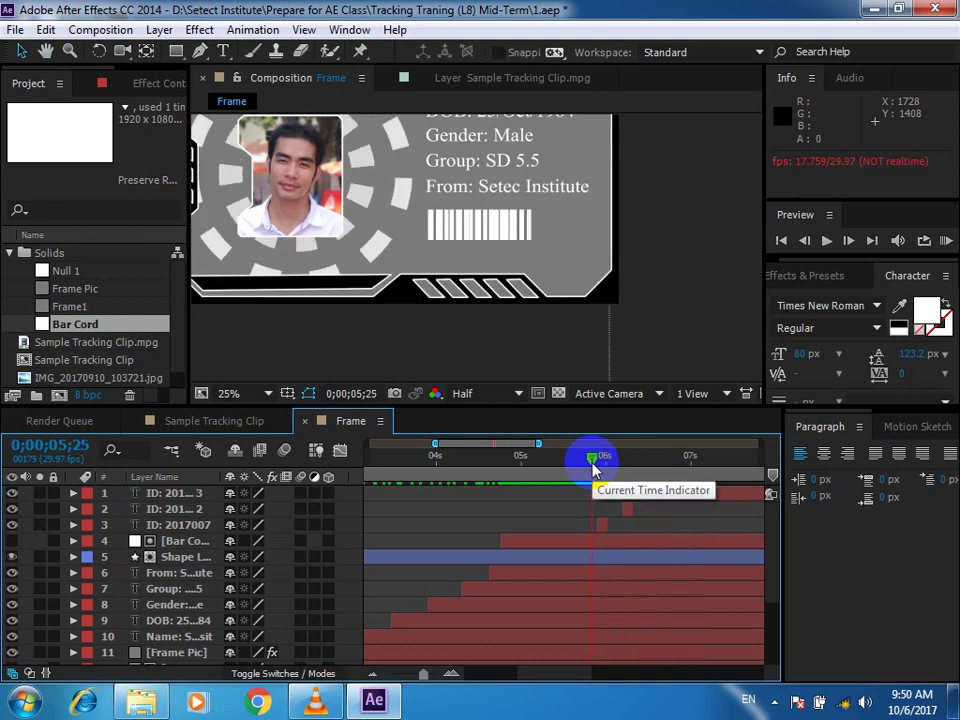
{"action": "scroll", "coordinate": [596, 468], "scroll_direction": "up", "scroll_amount": 2}
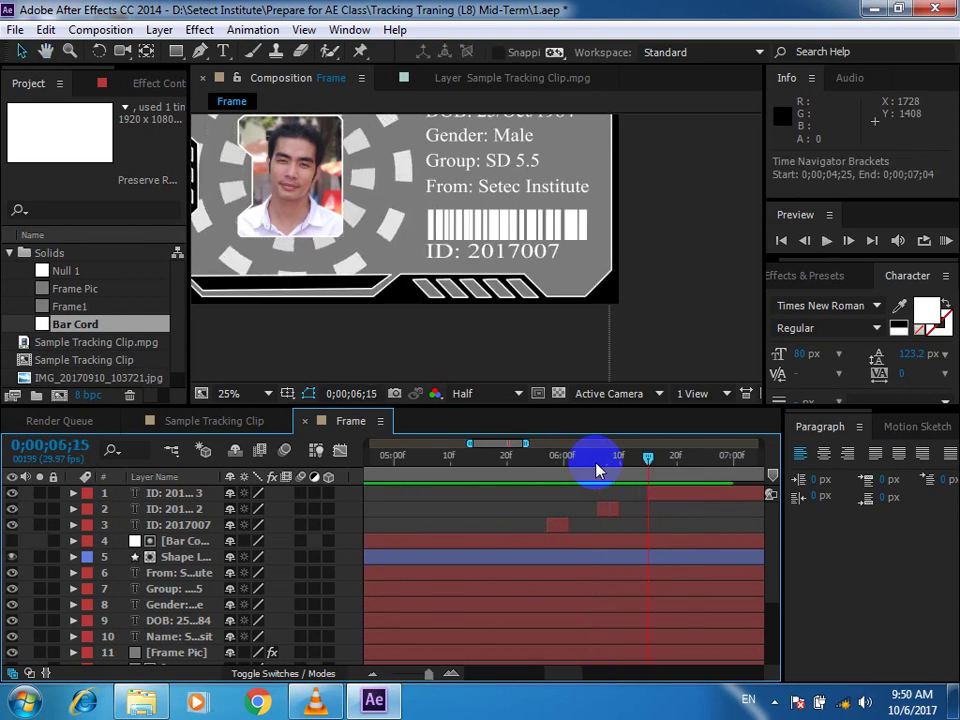
{"action": "left_click", "coordinate": [553, 467]}
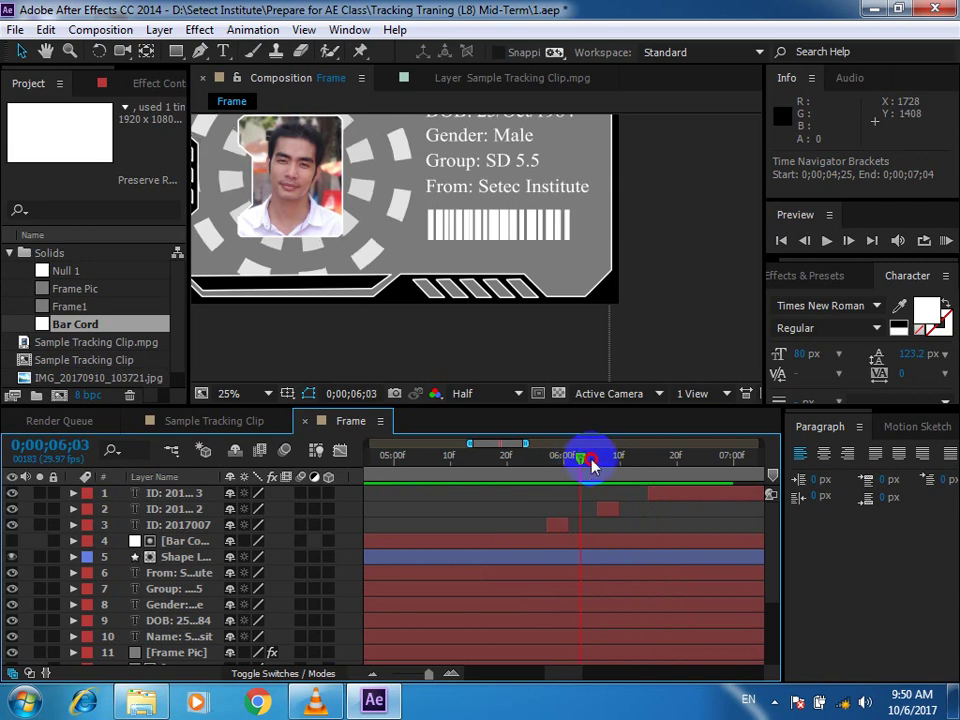
{"action": "left_click", "coordinate": [541, 471]}
{"action": "key", "text": "space"}
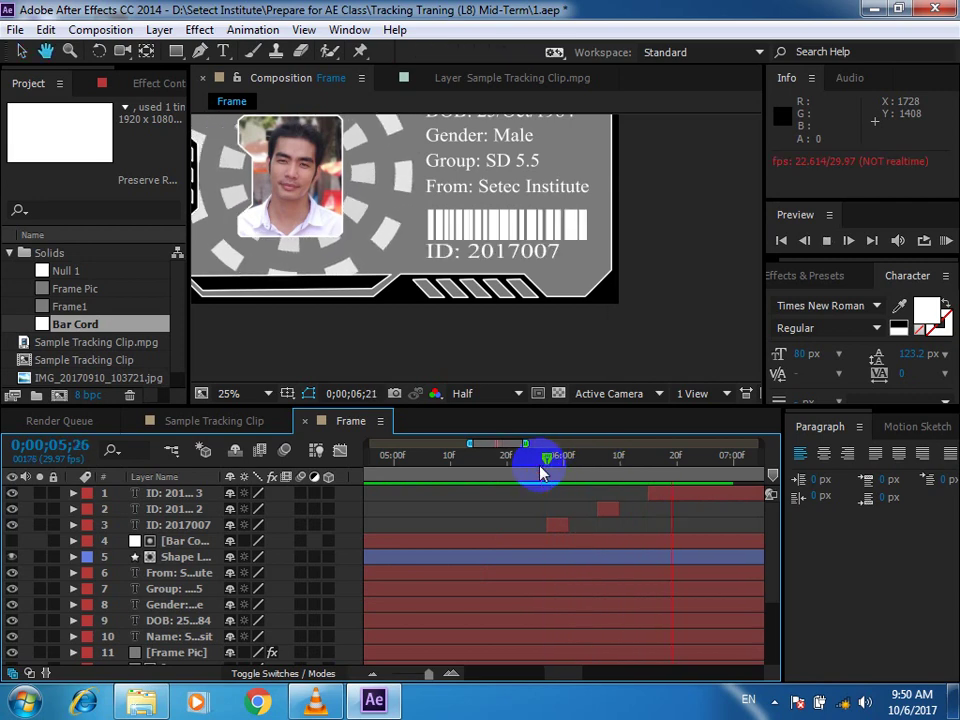
{"action": "key", "text": "space"}
{"action": "scroll", "coordinate": [544, 456], "scroll_direction": "down", "scroll_amount": 2}
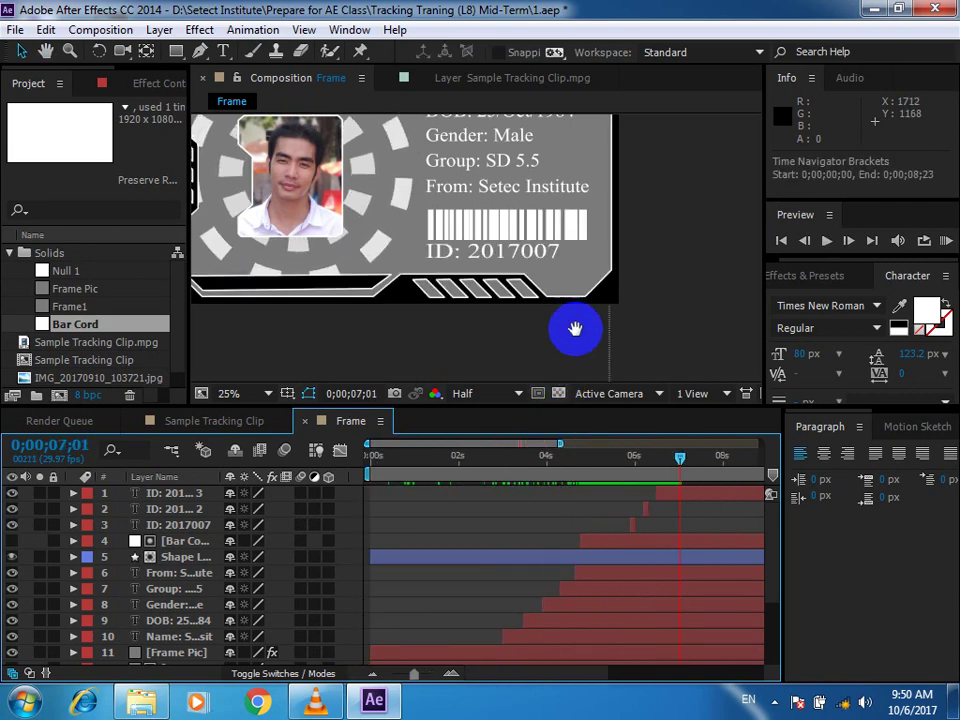
Save the project with Ctrl+S.
{"action": "left_click_drag", "start_coordinate": [643, 213], "coordinate": [657, 222]}
{"action": "key", "text": "ctrl+s"}
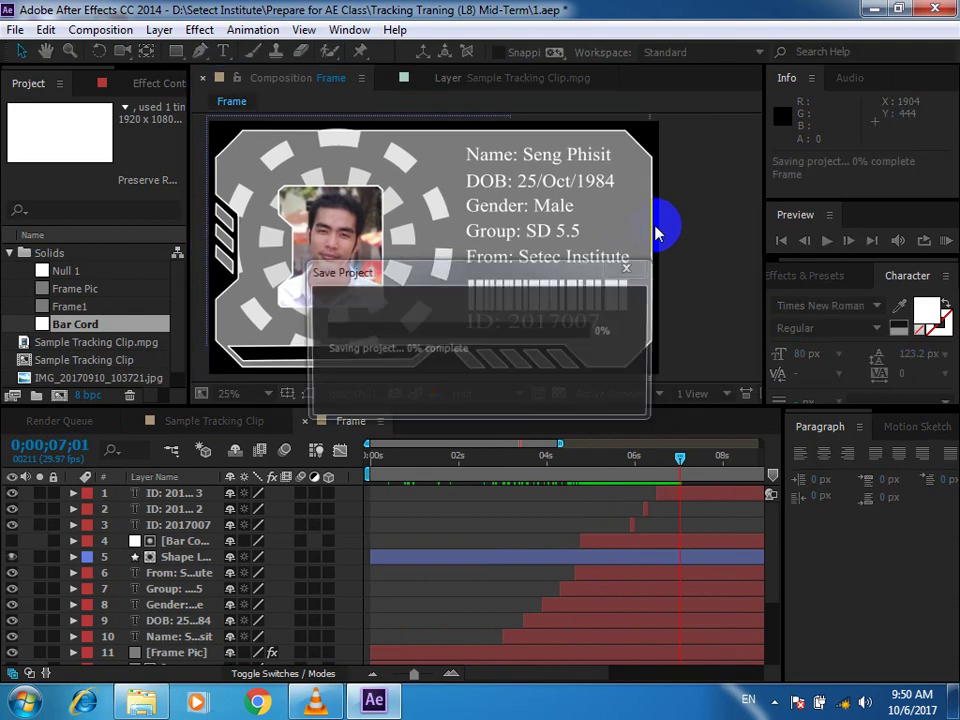
{"action": "left_click_drag", "start_coordinate": [611, 456], "coordinate": [620, 465]}
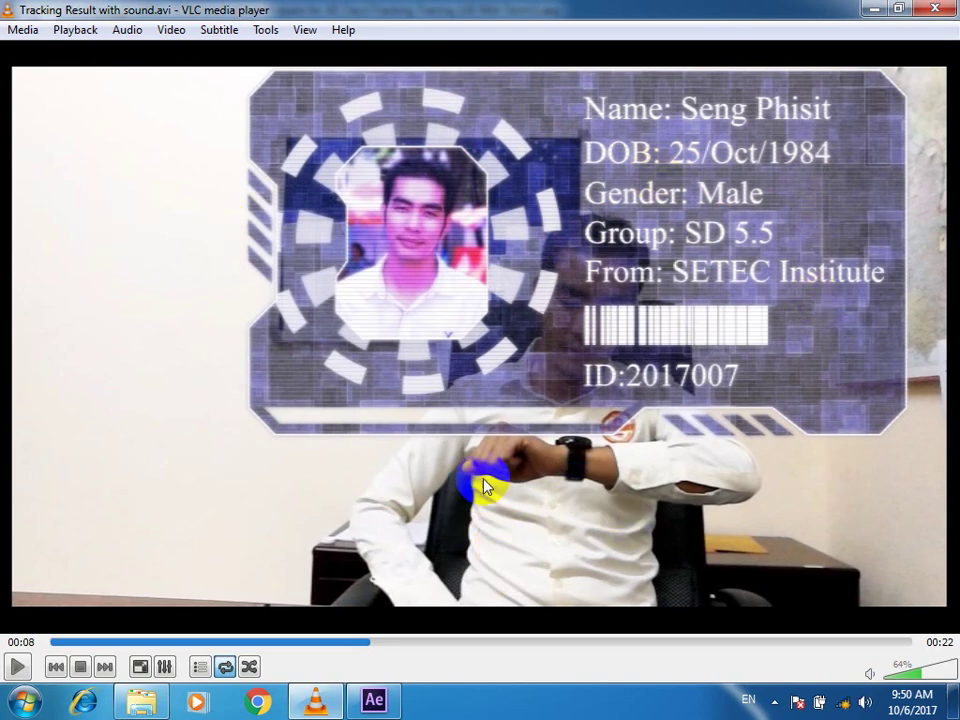
{"action": "left_click", "coordinate": [374, 700]}
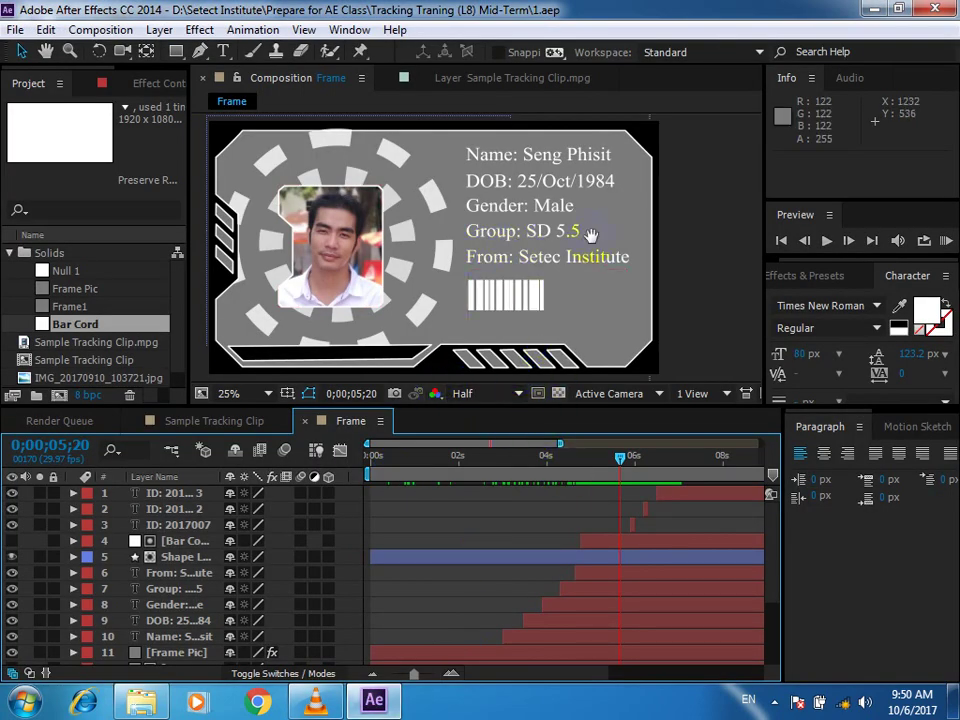
Open the Sample Tracking Clip timeline, collapse the Solids folder, and select the Frame comp in the Project panel.
{"action": "left_click_drag", "start_coordinate": [591, 234], "coordinate": [556, 240]}
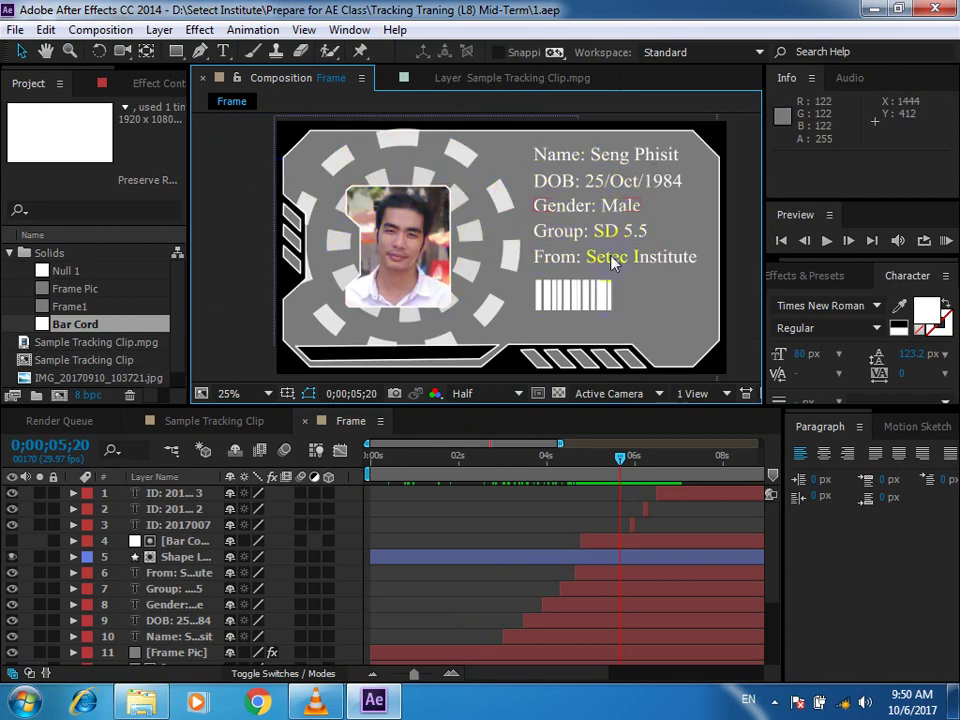
{"action": "left_click", "coordinate": [199, 420]}
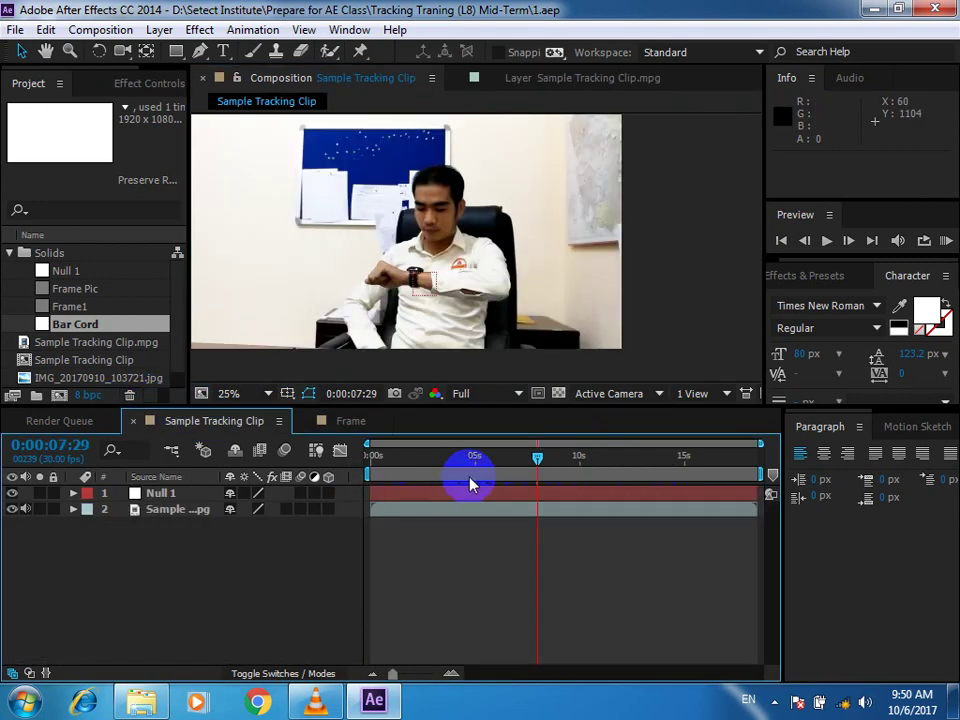
{"action": "left_click_drag", "start_coordinate": [517, 474], "coordinate": [525, 470]}
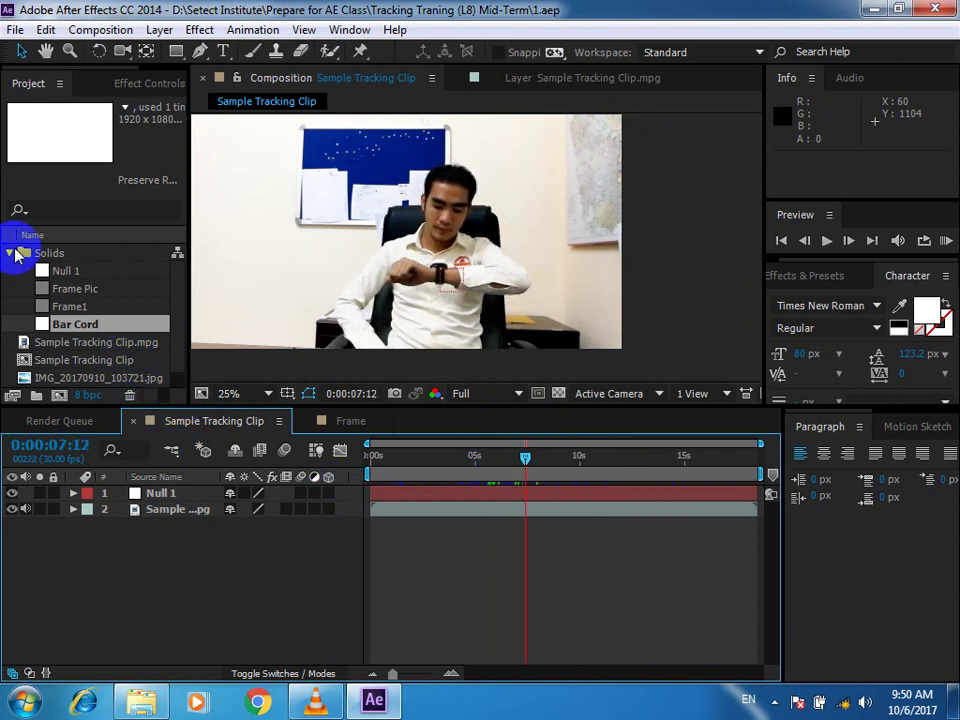
{"action": "left_click", "coordinate": [12, 254]}
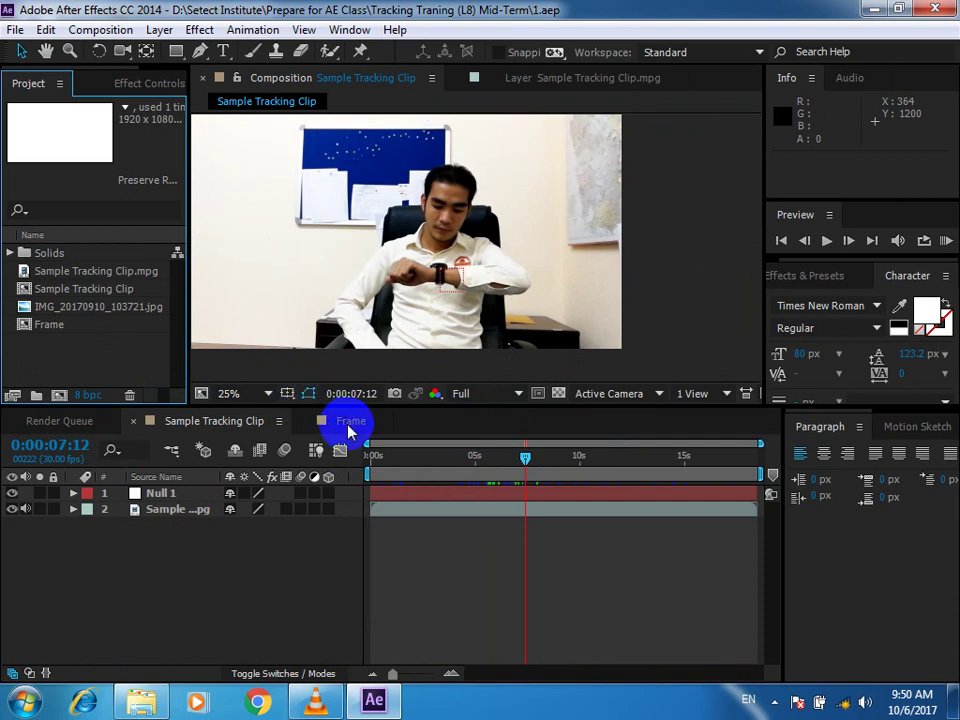
{"action": "left_click", "coordinate": [350, 425]}
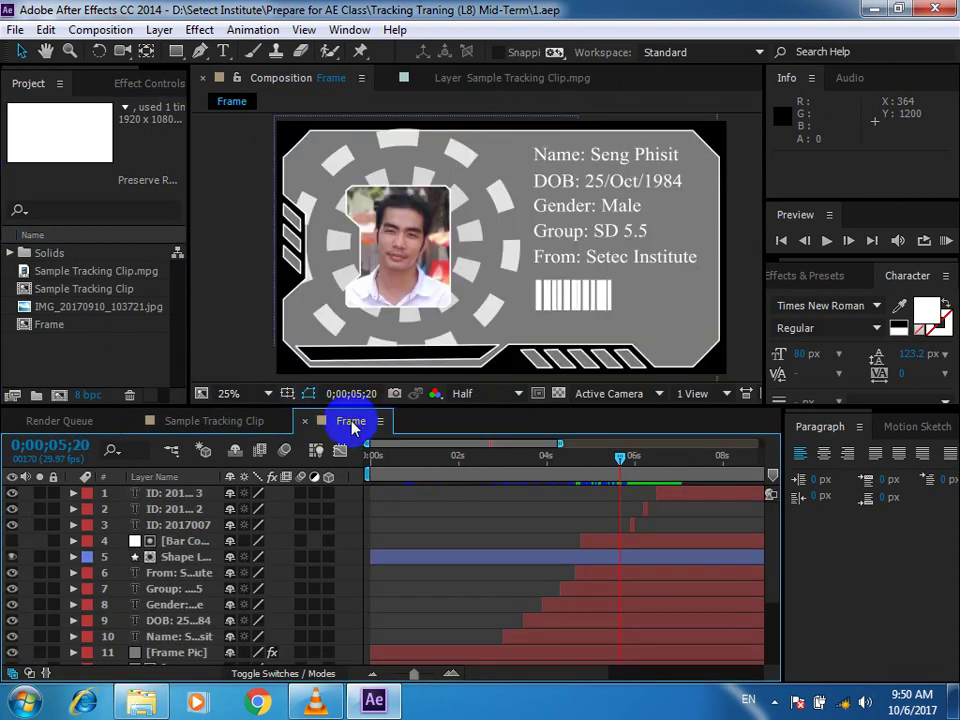
{"action": "left_click", "coordinate": [250, 421]}
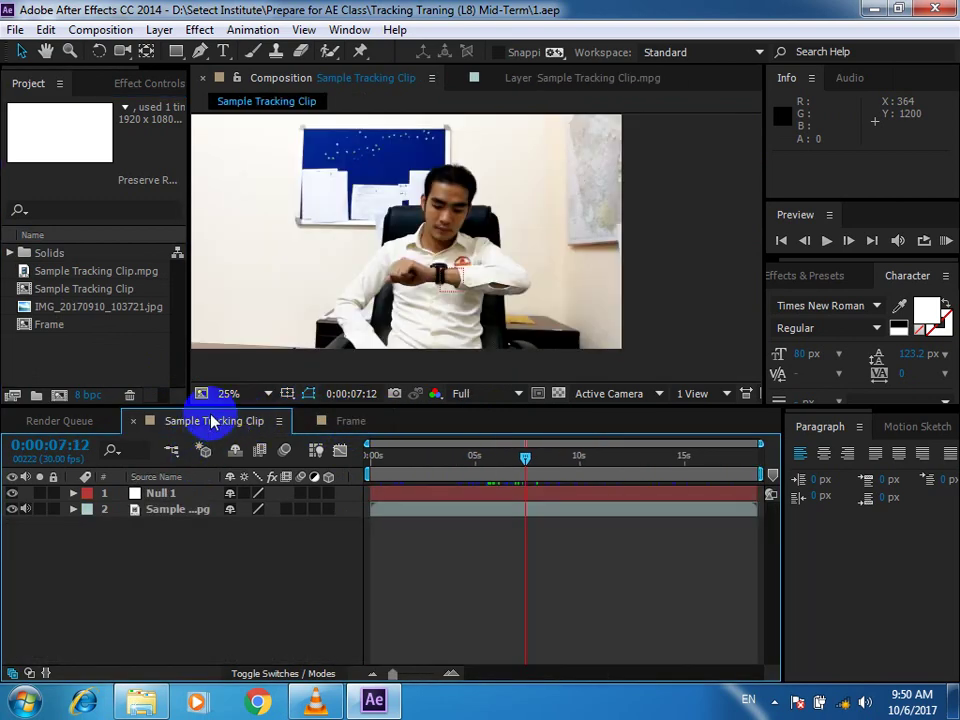
{"action": "left_click", "coordinate": [56, 325]}
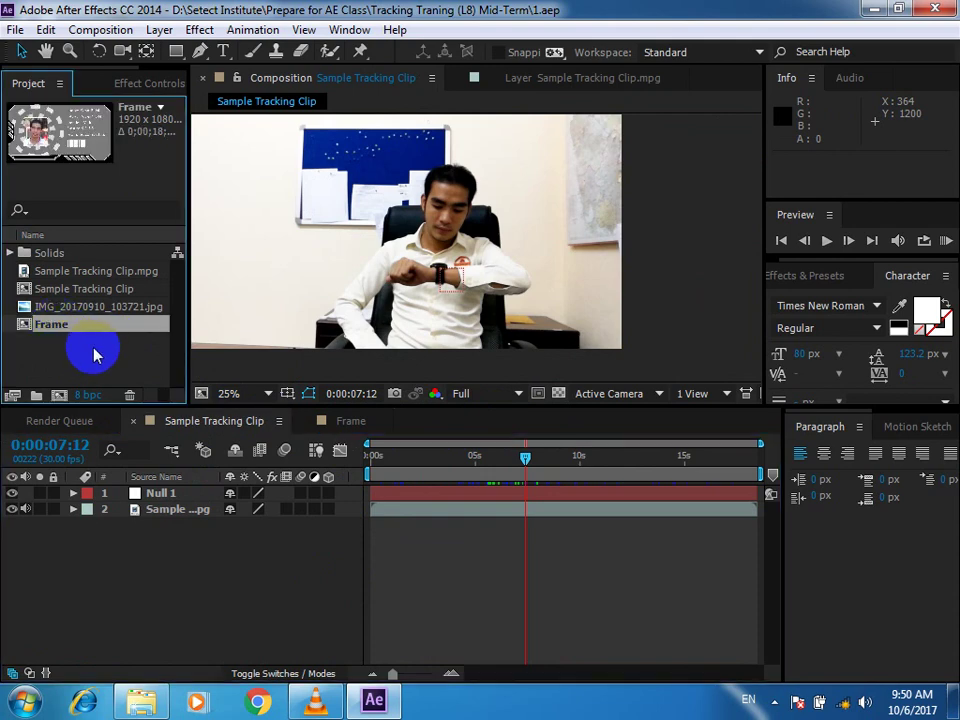
Add the Frame comp as the top layer of Sample Tracking Clip, starting at 0:00:00:00.
{"action": "mouse_move", "coordinate": [45, 330]}
{"action": "left_mouse_down"}
{"action": "mouse_move", "coordinate": [378, 495]}
{"action": "mouse_move", "coordinate": [420, 503]}
{"action": "left_mouse_up"}
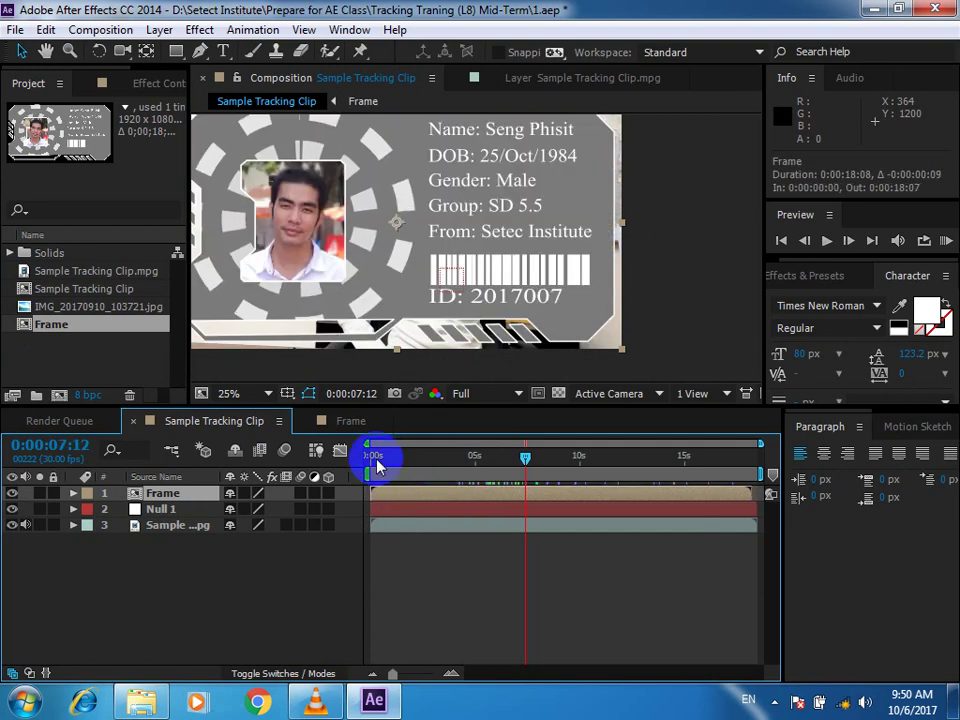
{"action": "left_click_drag", "start_coordinate": [377, 460], "coordinate": [410, 465]}
{"action": "left_click_drag", "start_coordinate": [474, 229], "coordinate": [558, 268]}
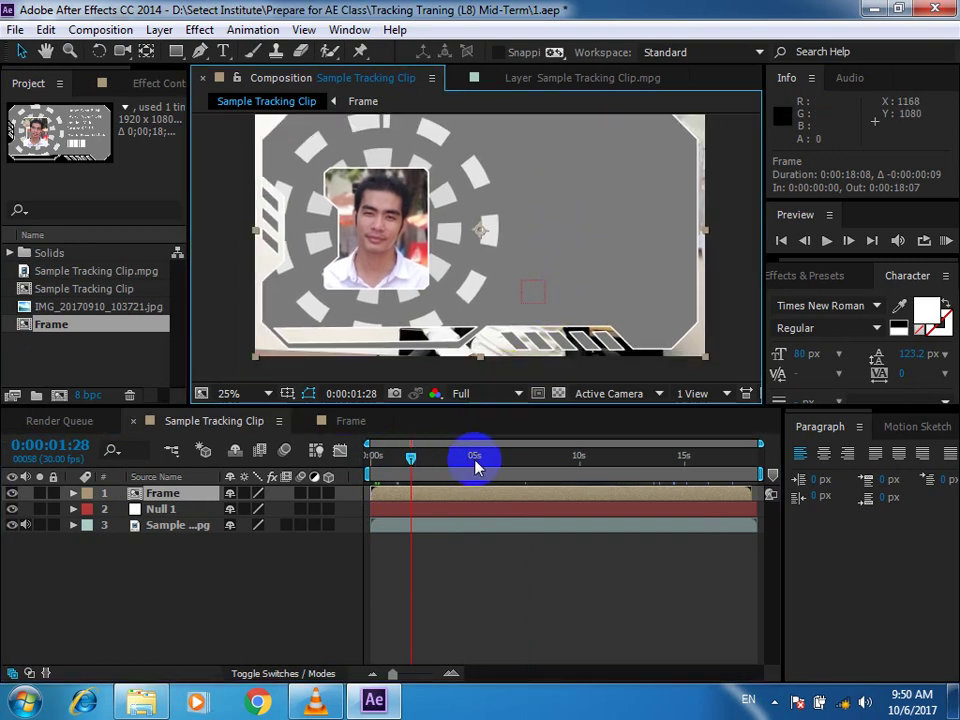
Set the viewer resolution to Half and select Null 1 around 6 seconds.
{"action": "left_click_drag", "start_coordinate": [476, 462], "coordinate": [524, 458]}
{"action": "left_click", "coordinate": [482, 396]}
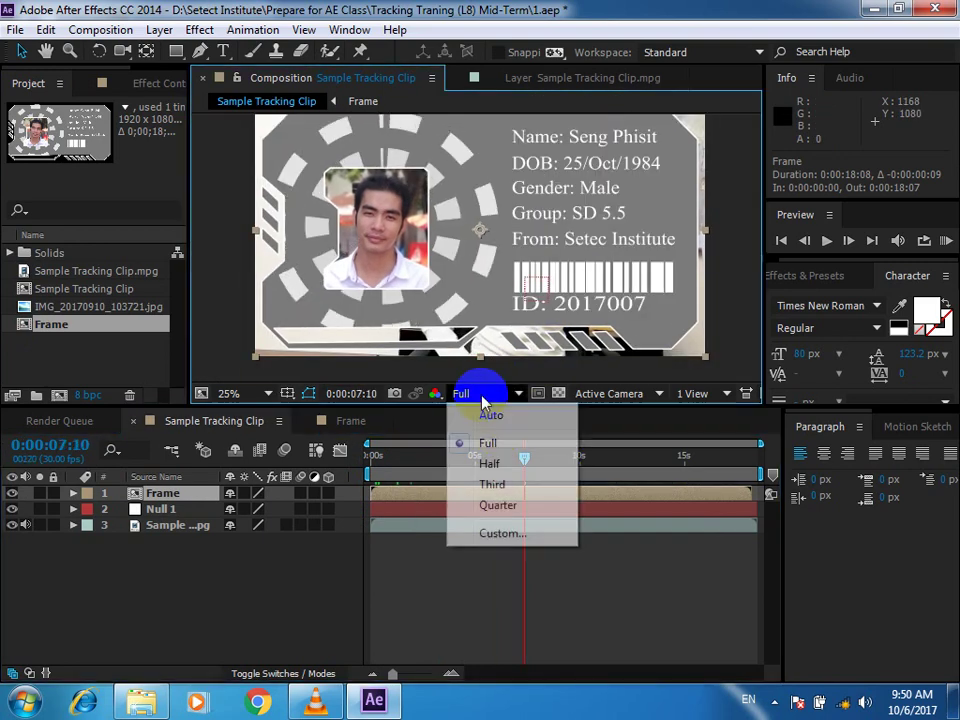
{"action": "left_click", "coordinate": [506, 463]}
{"action": "mouse_move", "coordinate": [522, 457]}
{"action": "left_mouse_down"}
{"action": "mouse_move", "coordinate": [483, 462]}
{"action": "mouse_move", "coordinate": [497, 459]}
{"action": "left_mouse_up"}
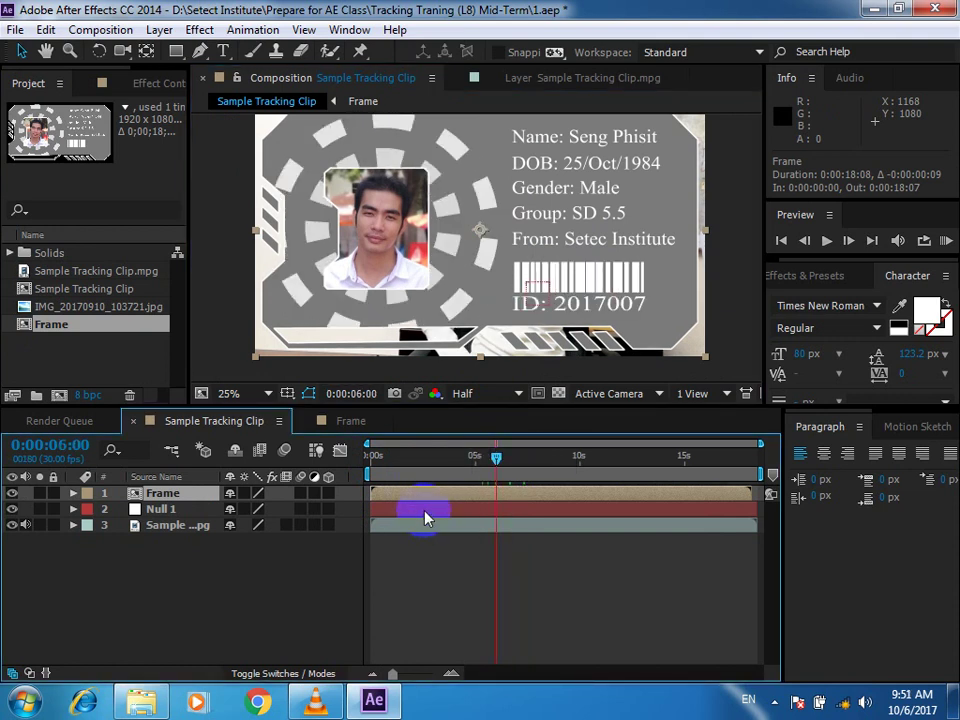
{"action": "left_click", "coordinate": [424, 517]}
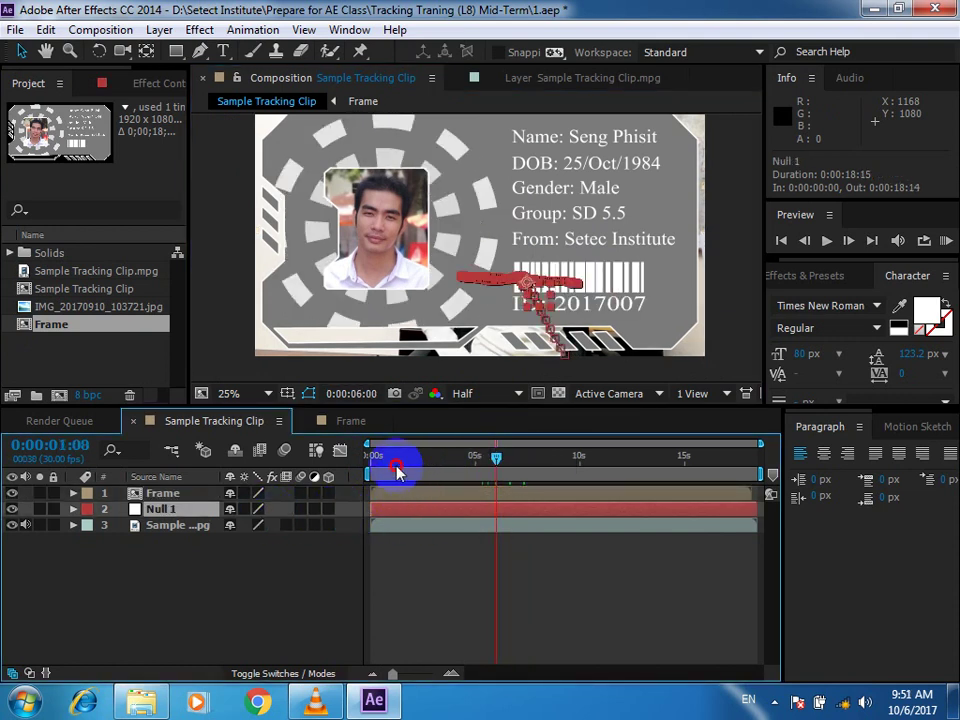
Show the Parent column in the timeline layer list.
{"action": "left_click_drag", "start_coordinate": [397, 471], "coordinate": [432, 462]}
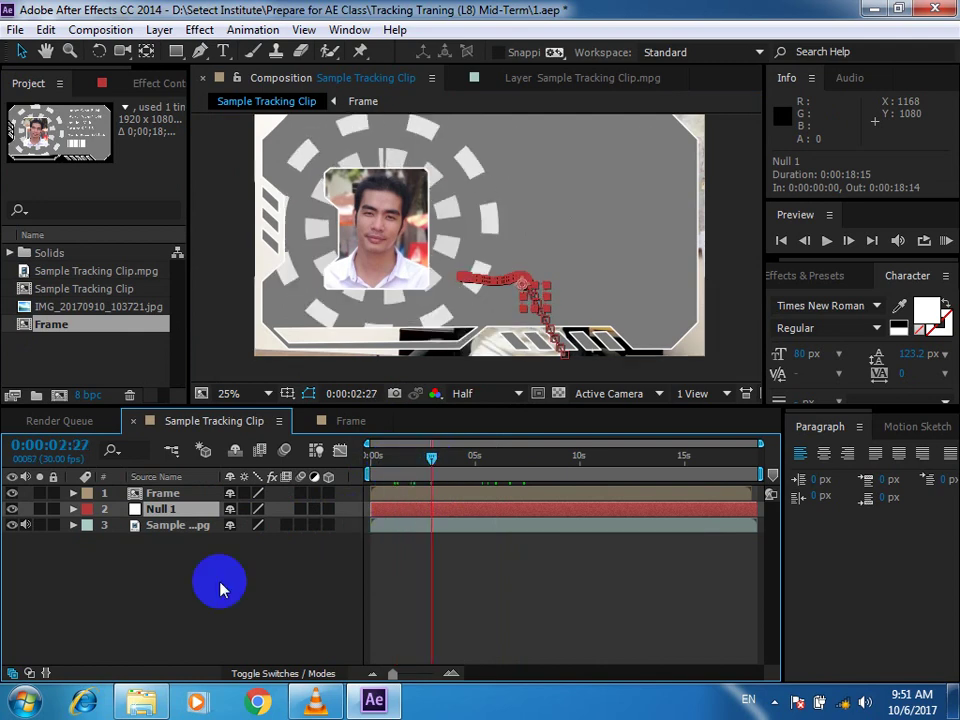
{"action": "right_click", "coordinate": [354, 477]}
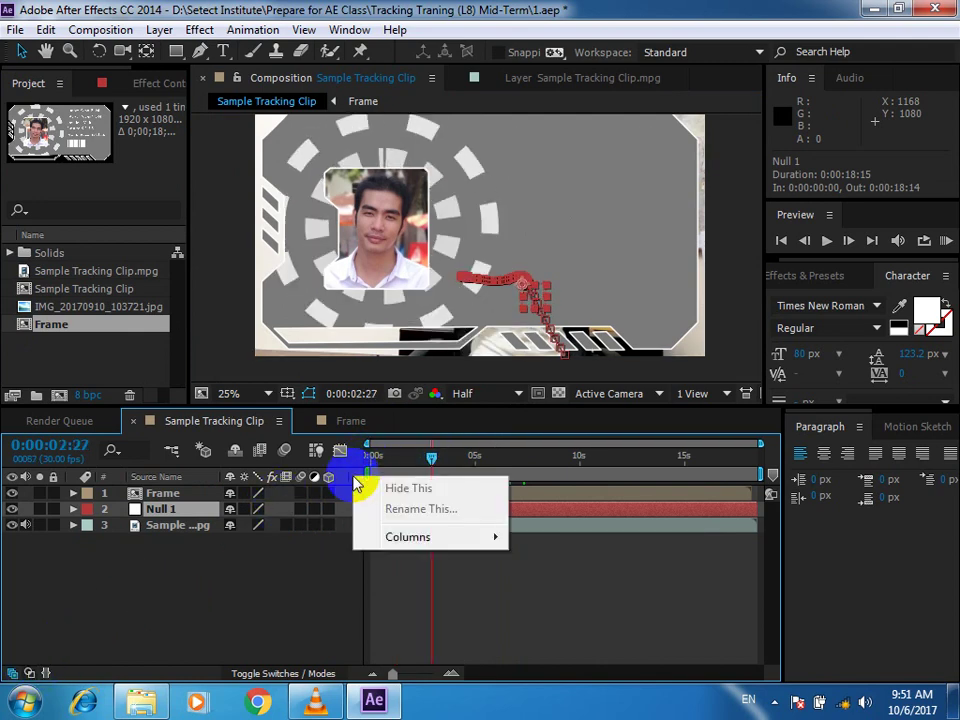
{"action": "mouse_move", "coordinate": [405, 537]}
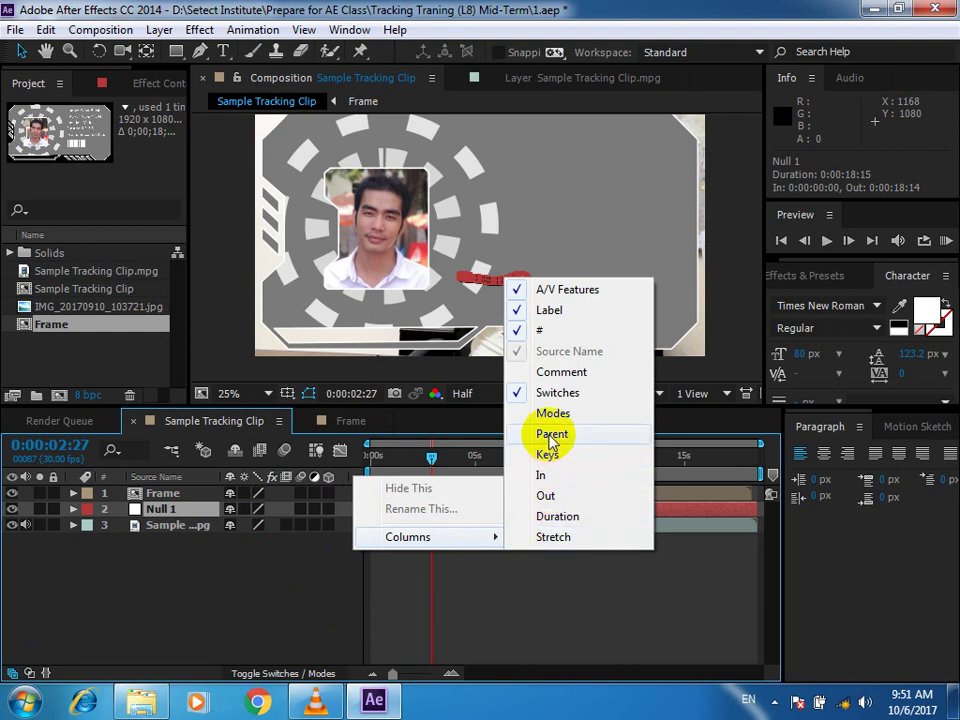
{"action": "left_click", "coordinate": [551, 436]}
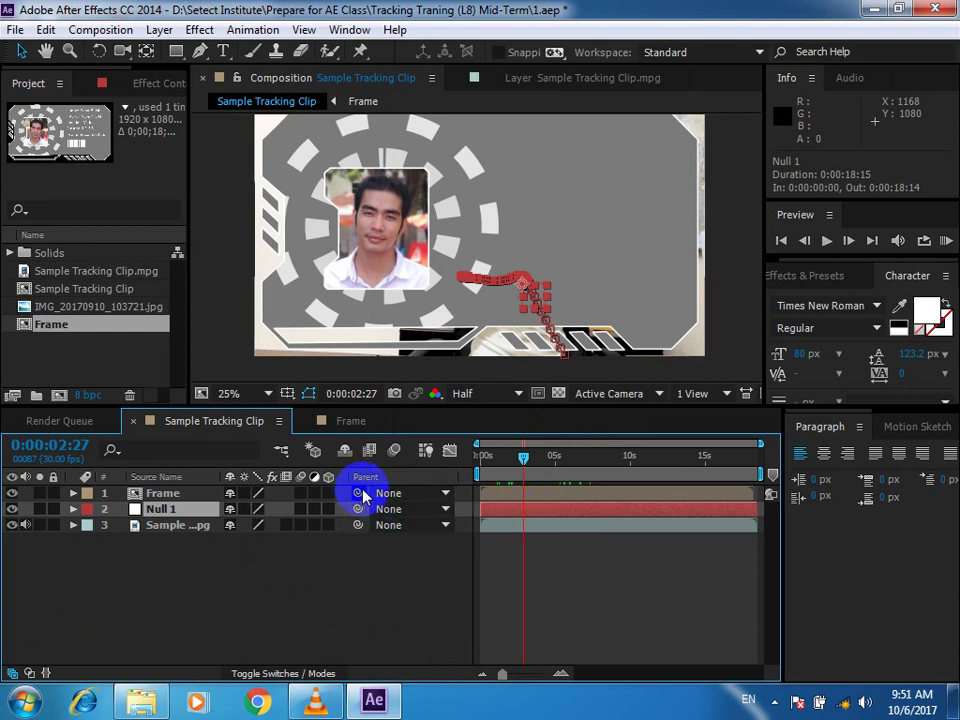
Pick-whip the Frame layer's parent onto Null 1 so the card follows the tracking.
{"action": "left_click", "coordinate": [514, 494]}
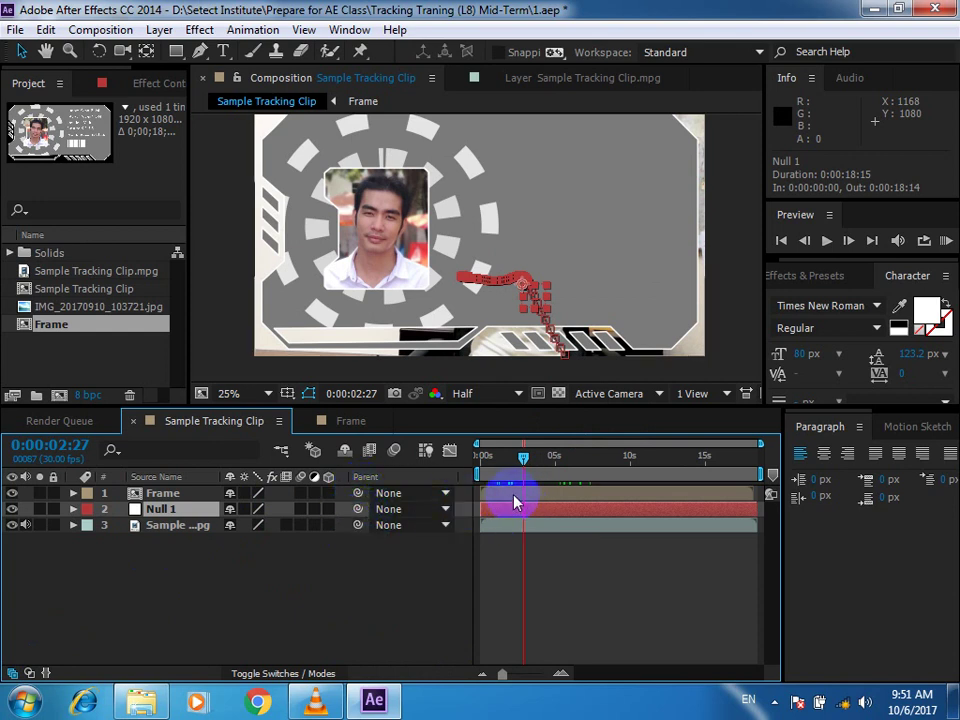
{"action": "left_click_drag", "start_coordinate": [522, 456], "coordinate": [515, 457]}
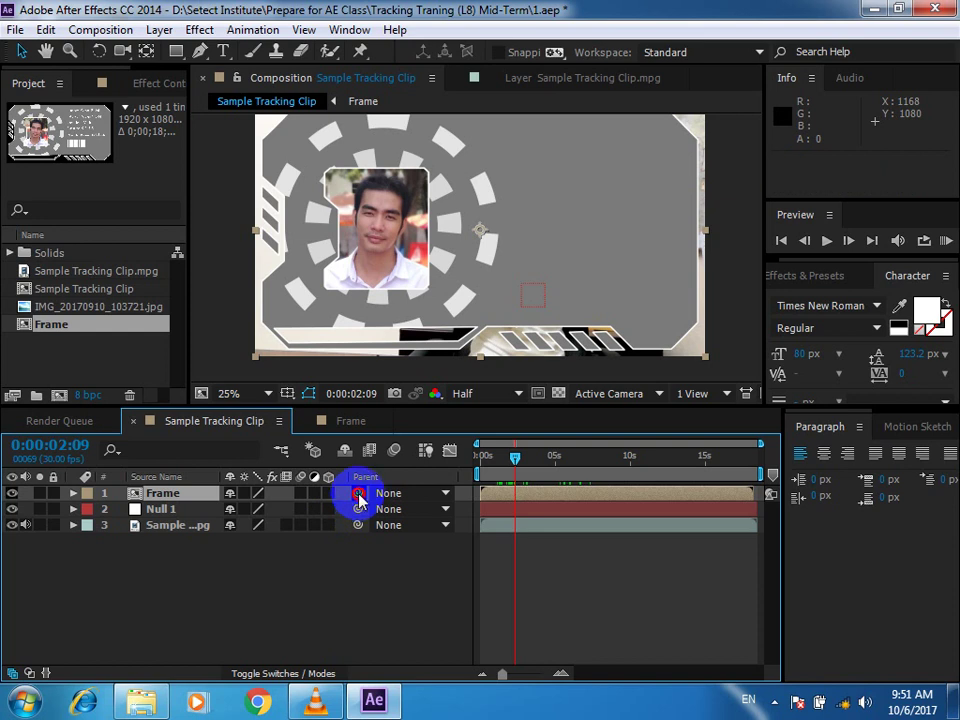
{"action": "left_click_drag", "start_coordinate": [358, 495], "coordinate": [158, 513]}
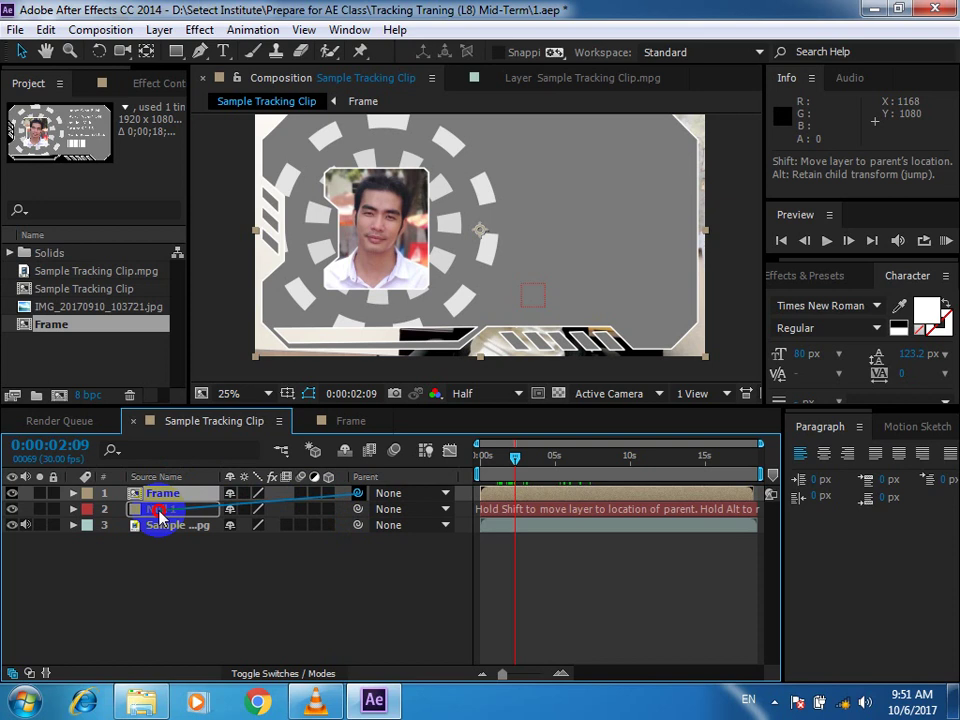
{"action": "left_click_drag", "start_coordinate": [158, 513], "coordinate": [162, 515]}
{"action": "left_click_drag", "start_coordinate": [163, 514], "coordinate": [372, 496]}
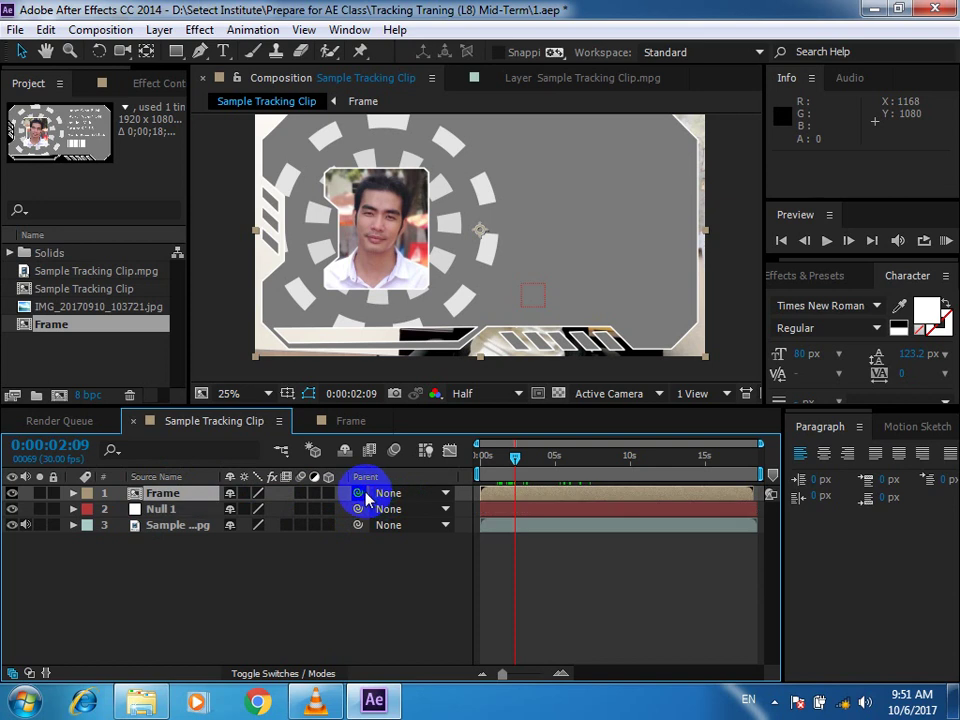
{"action": "left_click", "coordinate": [167, 514]}
{"action": "left_click", "coordinate": [161, 493]}
{"action": "left_click", "coordinate": [176, 507]}
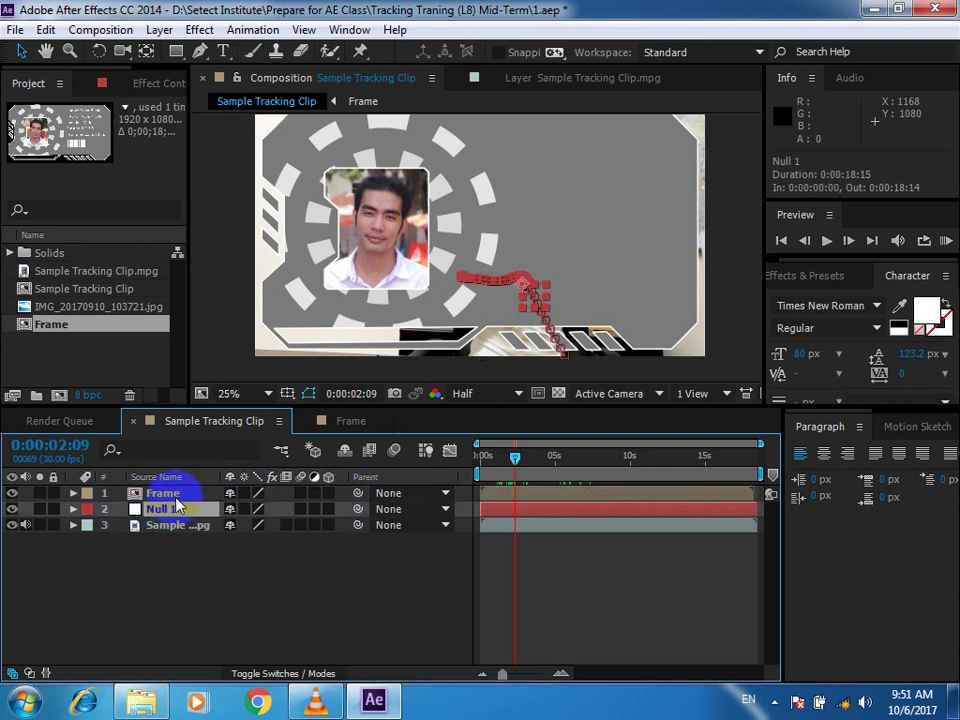
{"action": "left_click", "coordinate": [170, 495]}
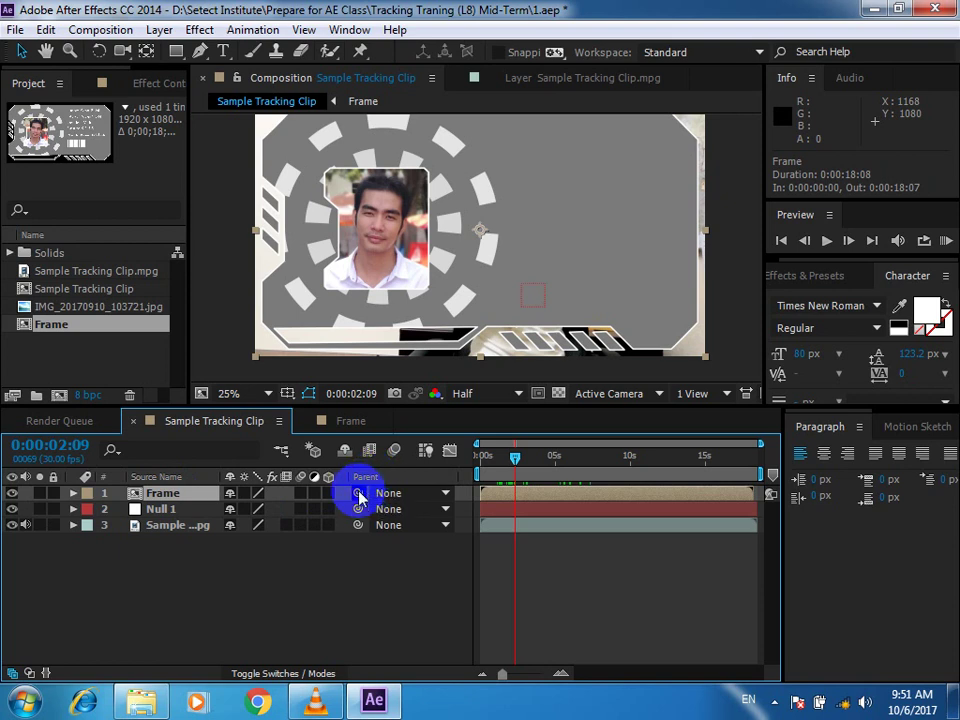
{"action": "left_click_drag", "start_coordinate": [359, 497], "coordinate": [156, 510]}
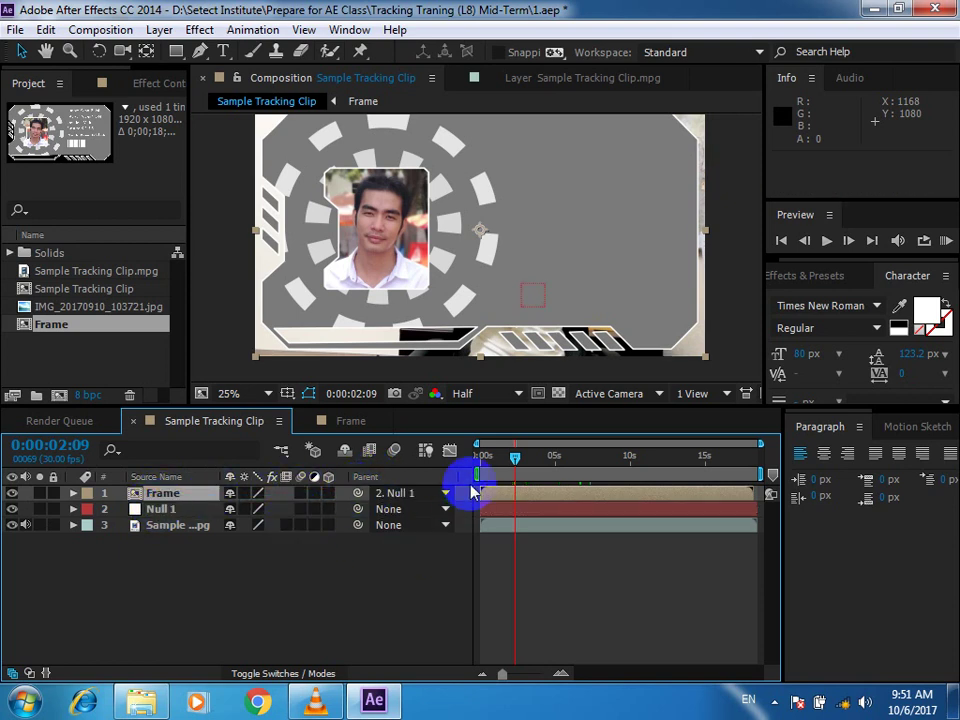
{"action": "scroll", "coordinate": [471, 326], "scroll_direction": "down", "scroll_amount": 2}
{"action": "scroll", "coordinate": [471, 326], "scroll_direction": "up", "scroll_amount": 2}
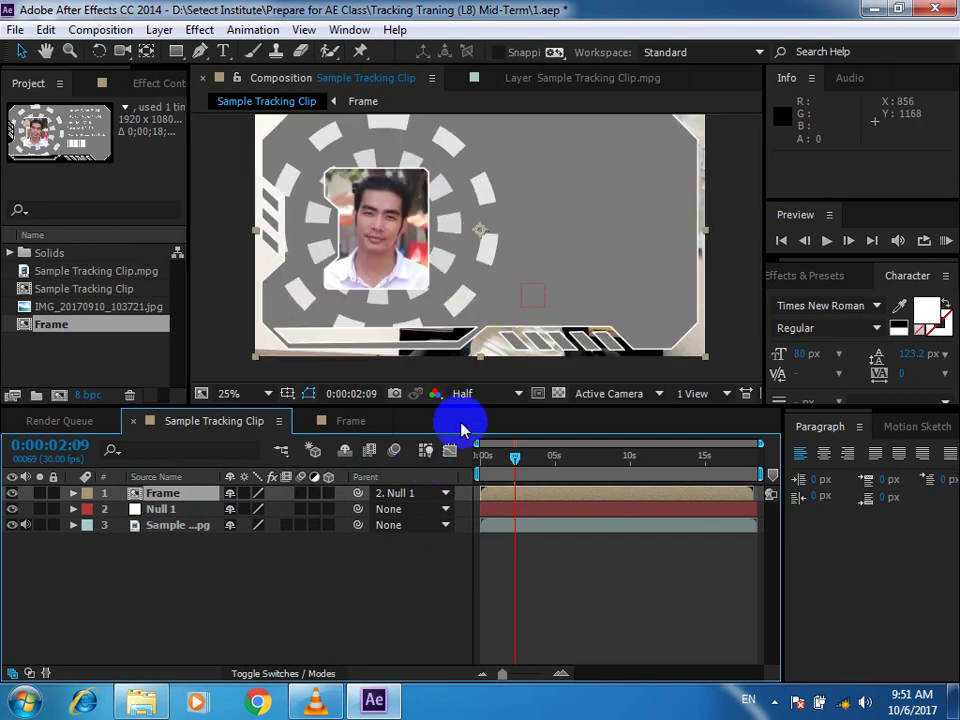
Scale the Frame card to 69% and position it up and right, above the person.
{"action": "key", "text": "s"}
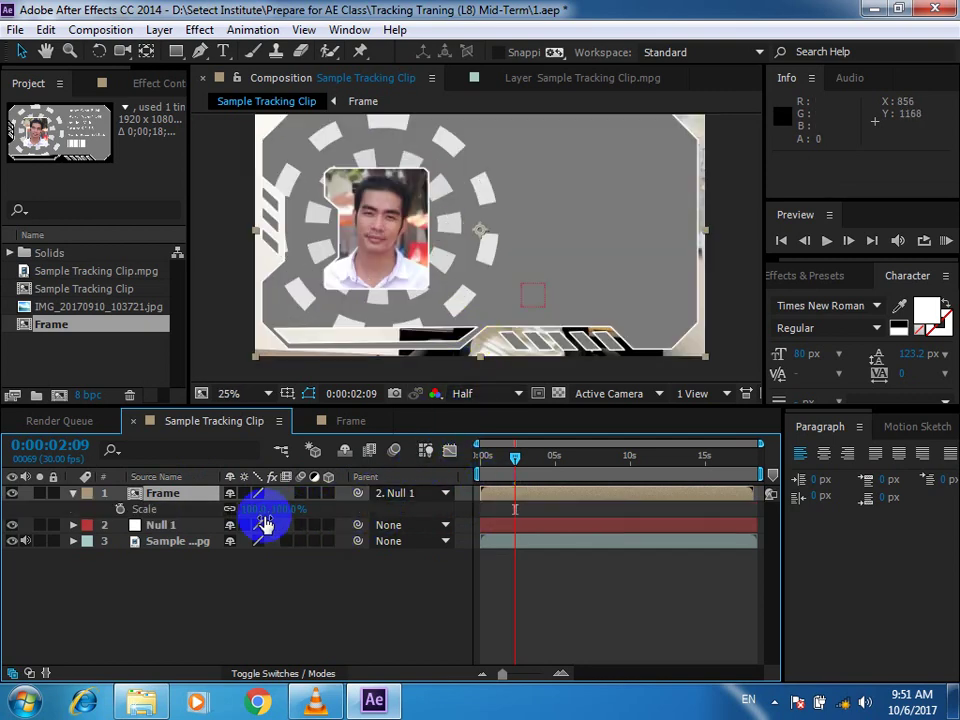
{"action": "left_click_drag", "start_coordinate": [262, 518], "coordinate": [231, 514]}
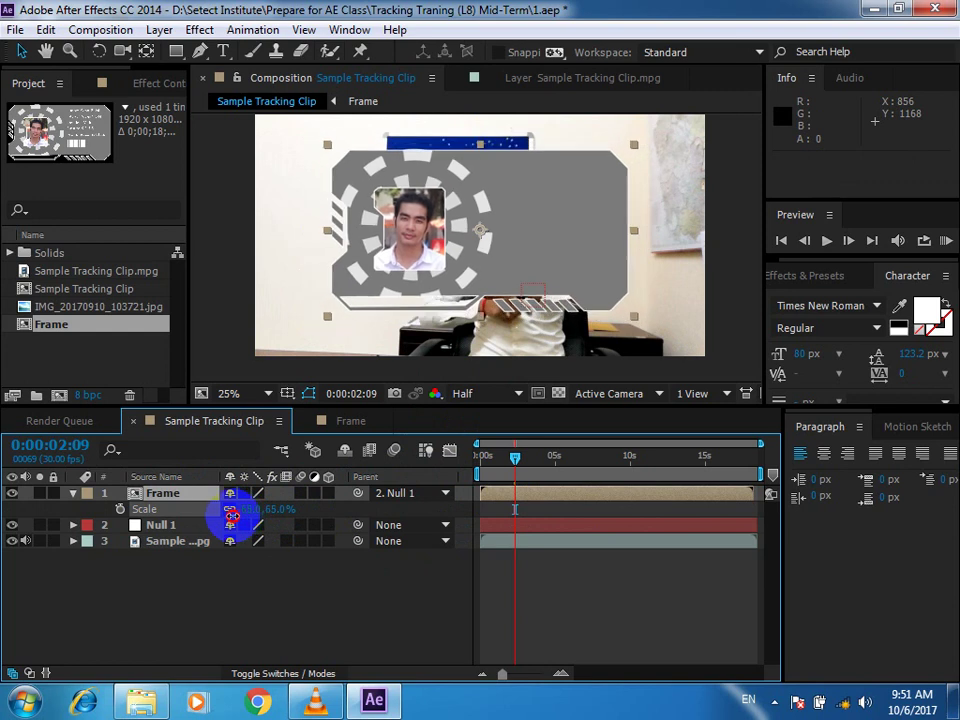
{"action": "left_click_drag", "start_coordinate": [571, 275], "coordinate": [608, 249]}
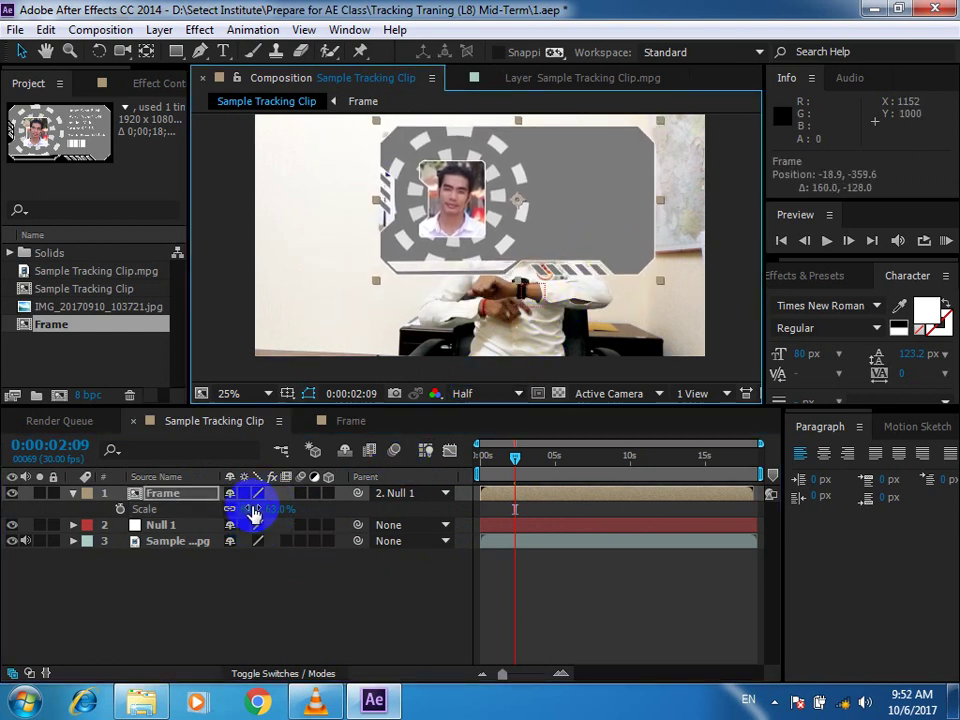
{"action": "left_click_drag", "start_coordinate": [257, 508], "coordinate": [261, 508]}
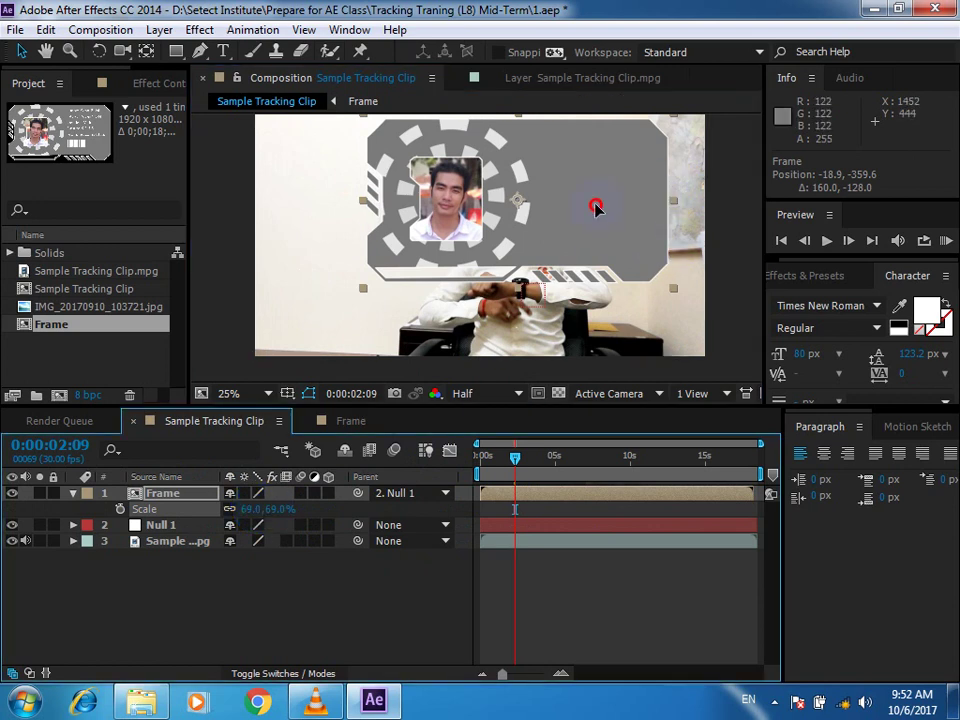
{"action": "left_click_drag", "start_coordinate": [595, 207], "coordinate": [593, 204]}
{"action": "left_click", "coordinate": [504, 572]}
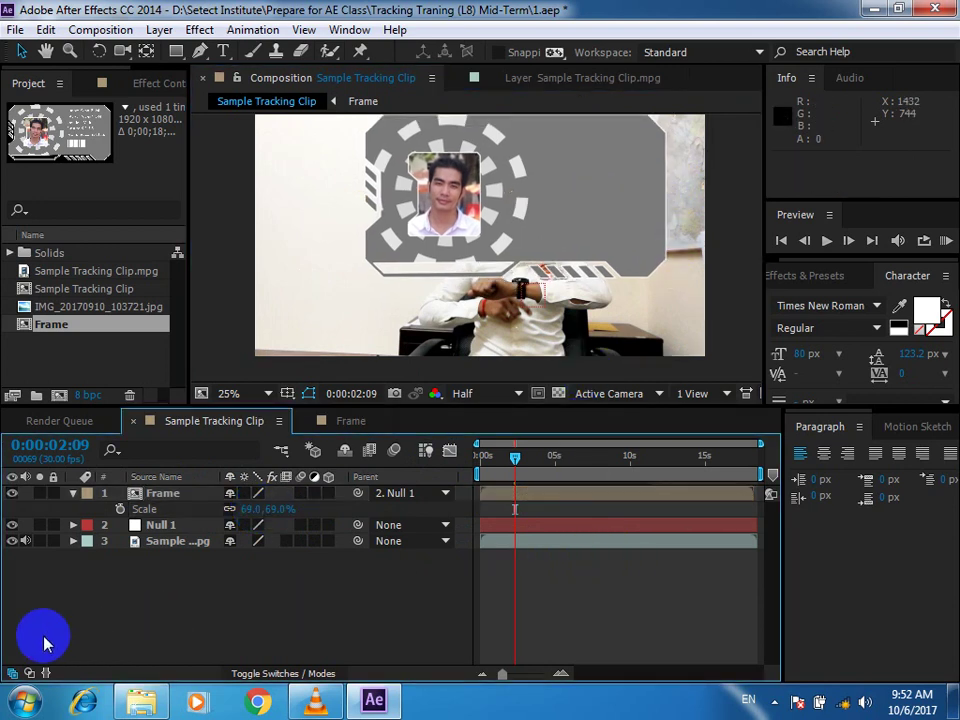
{"action": "left_click", "coordinate": [12, 672]}
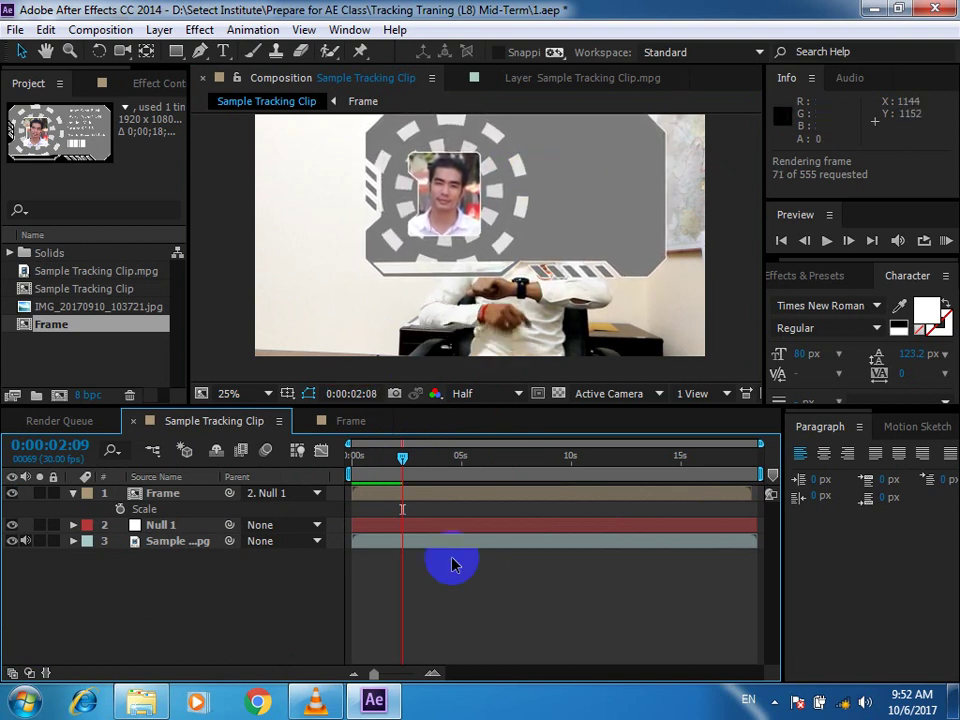
{"action": "left_click", "coordinate": [315, 700]}
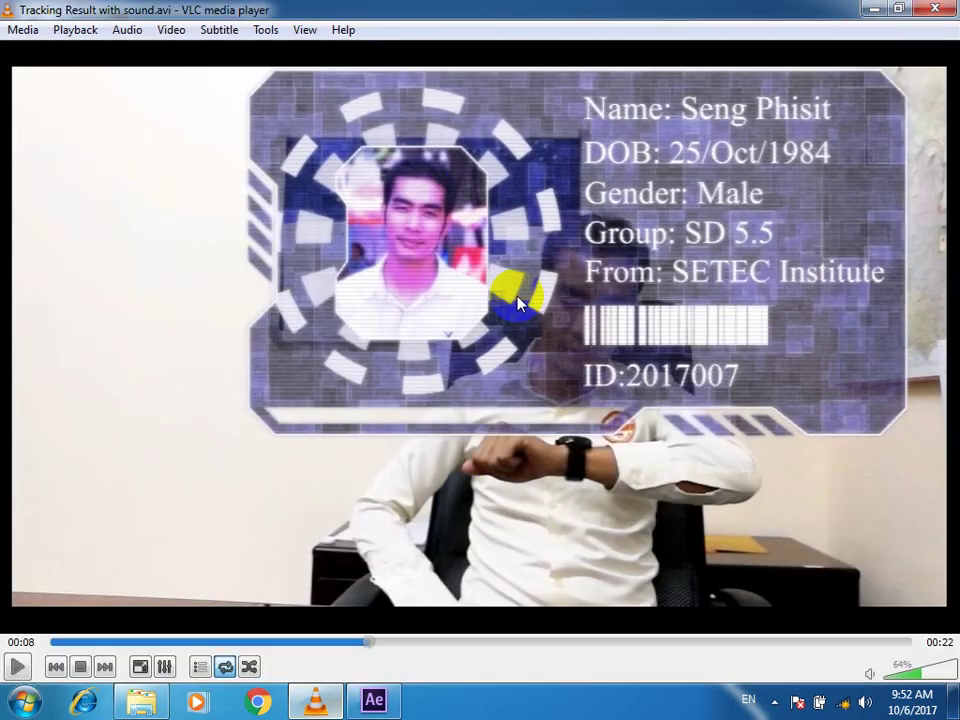
{"action": "left_click", "coordinate": [318, 700]}
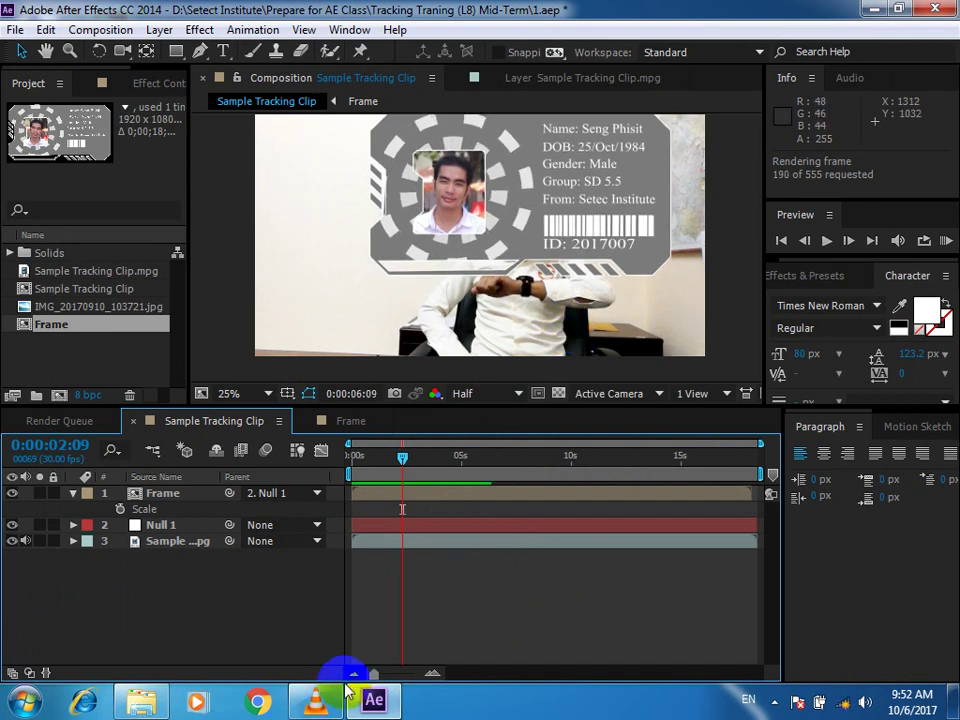
{"action": "left_click", "coordinate": [315, 700]}
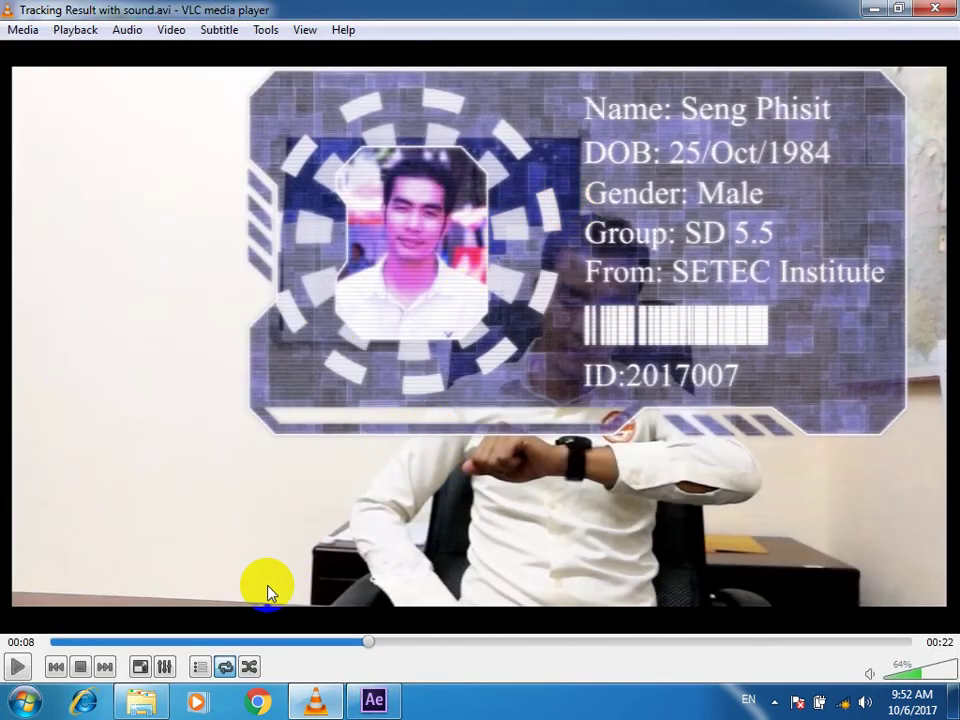
{"action": "left_click", "coordinate": [17, 666]}
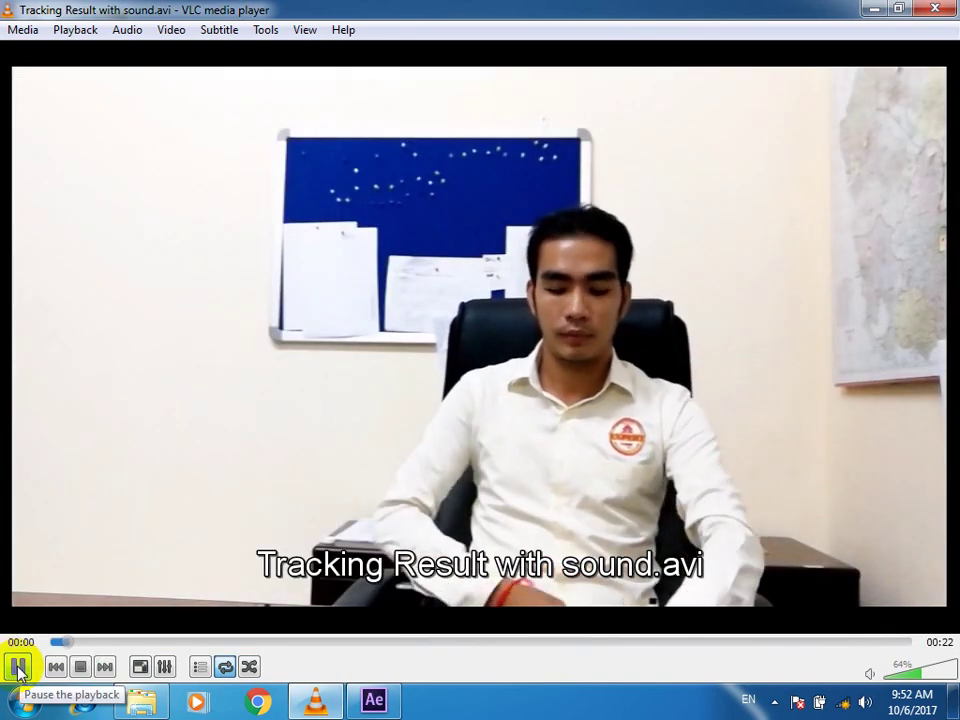
{"action": "left_click", "coordinate": [18, 668]}
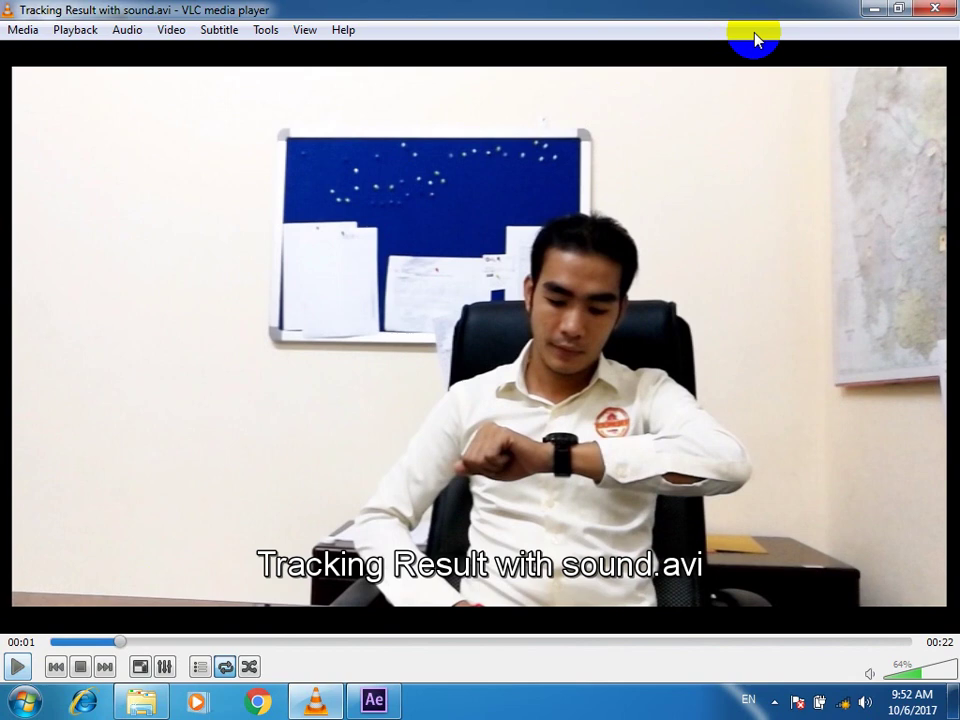
{"action": "left_click", "coordinate": [873, 9]}
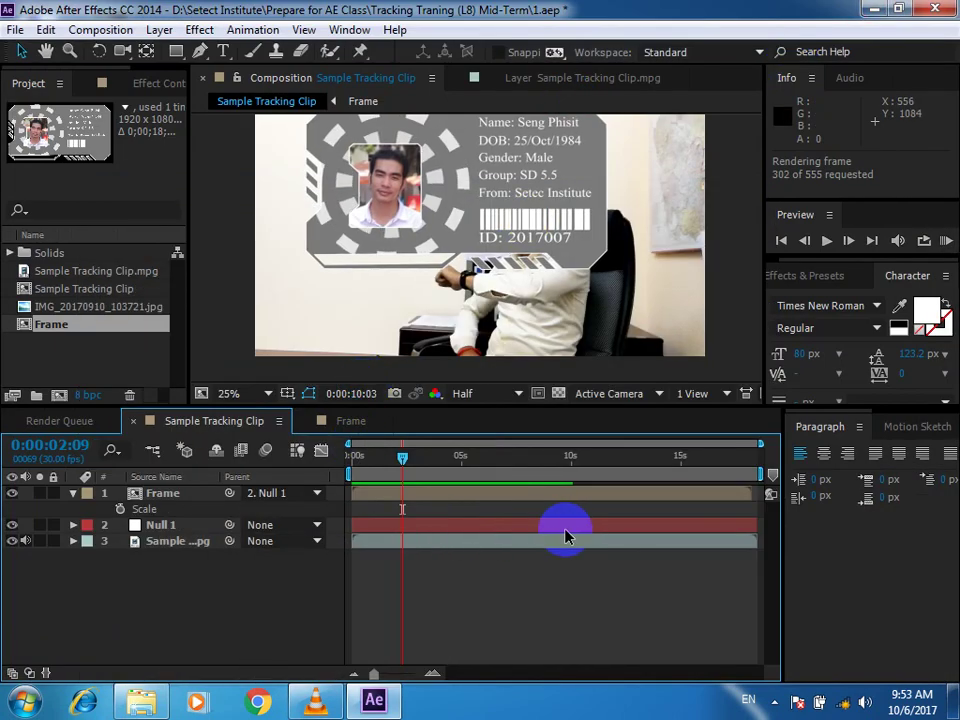
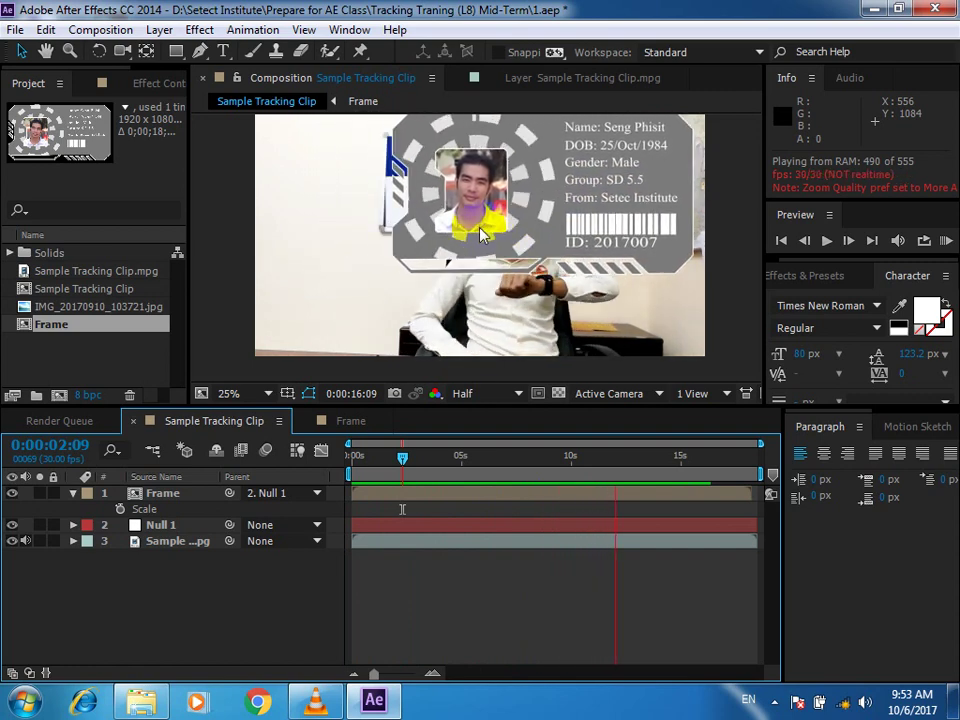
Review the finished tracking result video up to 10 seconds, then hide the player.
{"action": "left_click", "coordinate": [336, 705]}
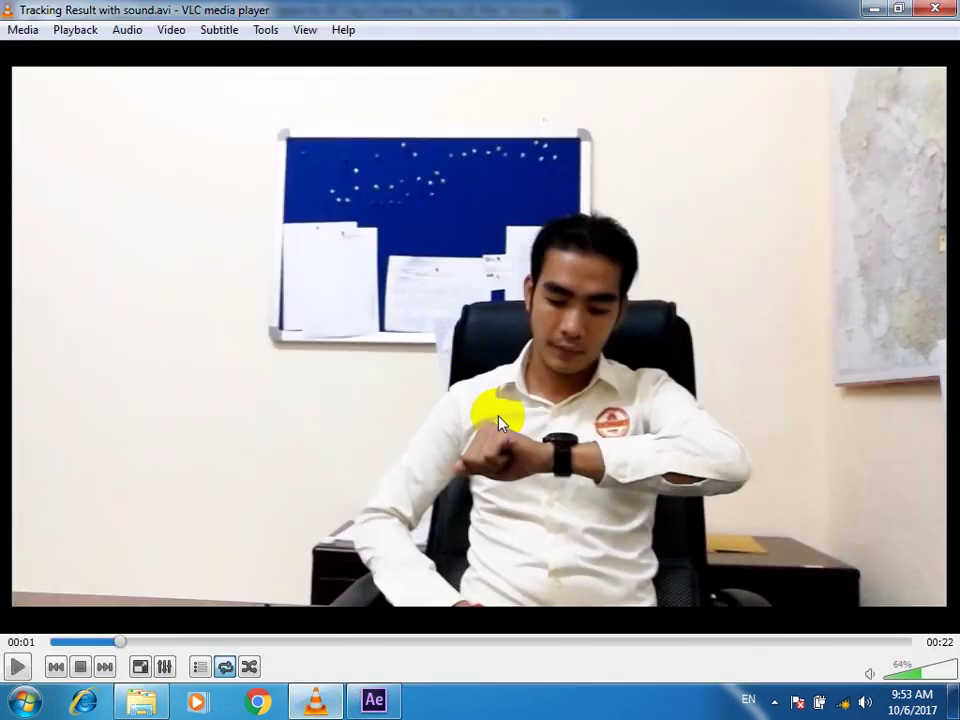
{"action": "left_click", "coordinate": [213, 643]}
{"action": "left_click", "coordinate": [19, 667]}
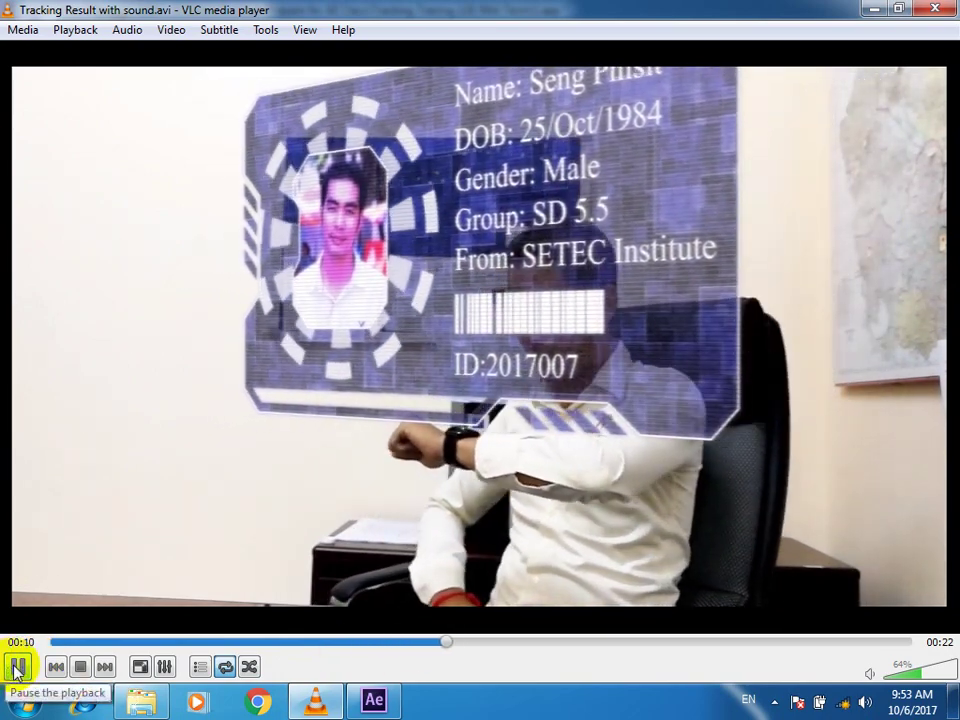
{"action": "left_click", "coordinate": [17, 667]}
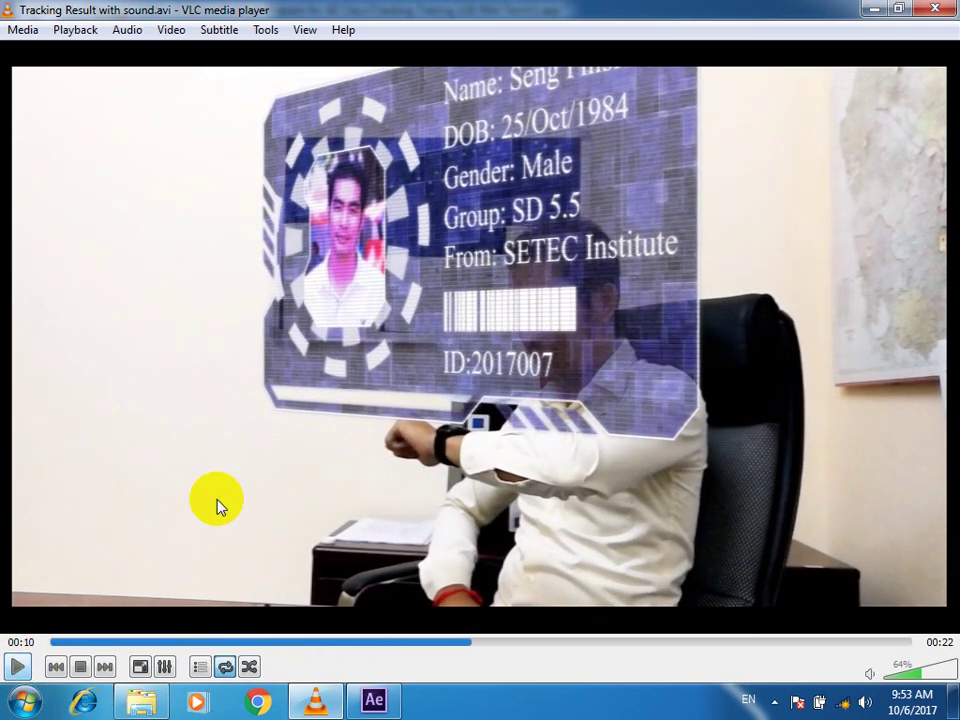
{"action": "left_click", "coordinate": [872, 10]}
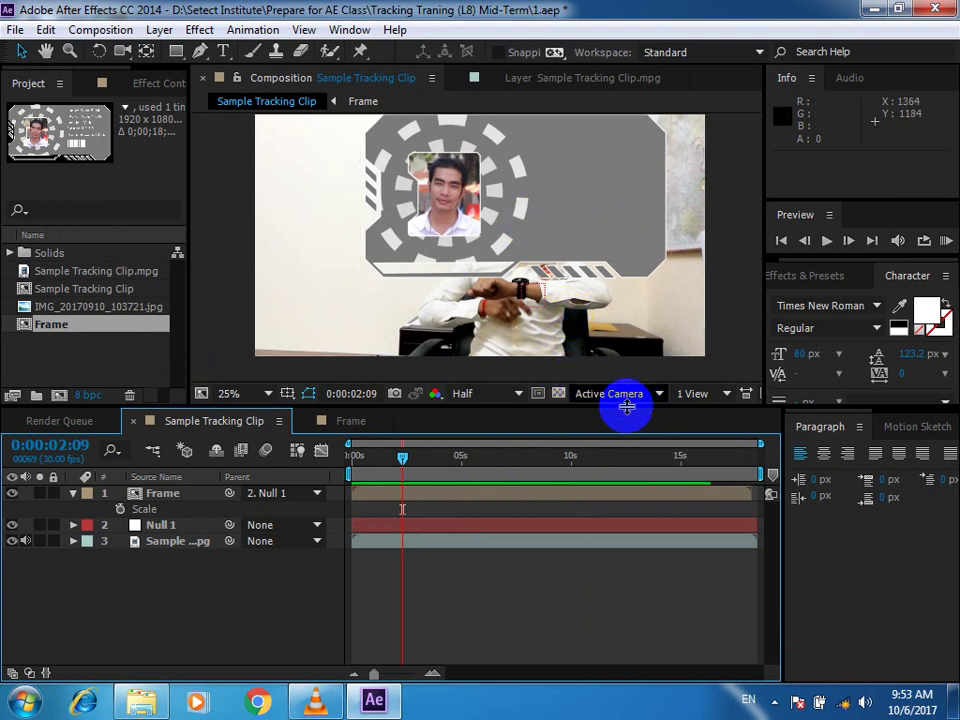
Return to frame 1:29, zoom the timeline, select the Frame layer and show its switch columns.
{"action": "left_click_drag", "start_coordinate": [400, 460], "coordinate": [396, 461]}
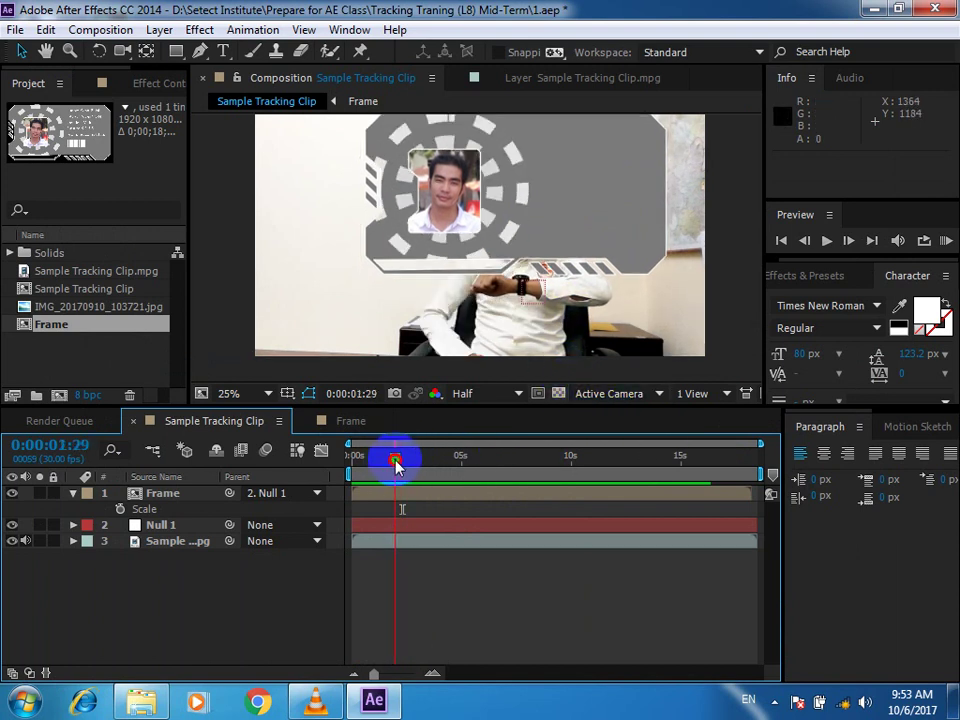
{"action": "key", "text": "equal"}
{"action": "left_click_drag", "start_coordinate": [531, 498], "coordinate": [574, 498]}
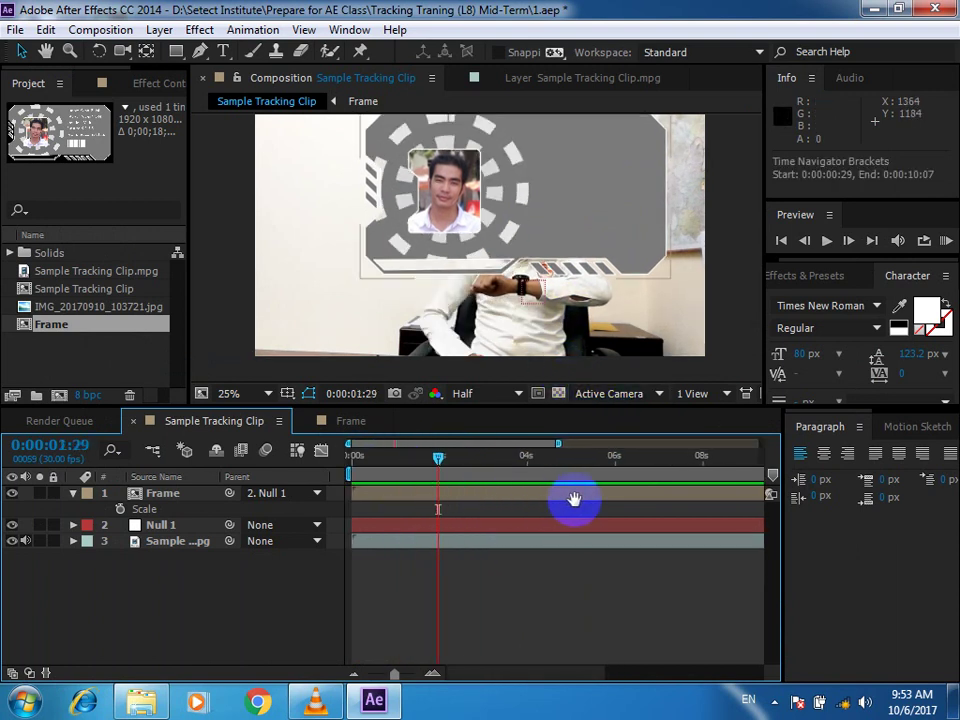
{"action": "left_click", "coordinate": [500, 502]}
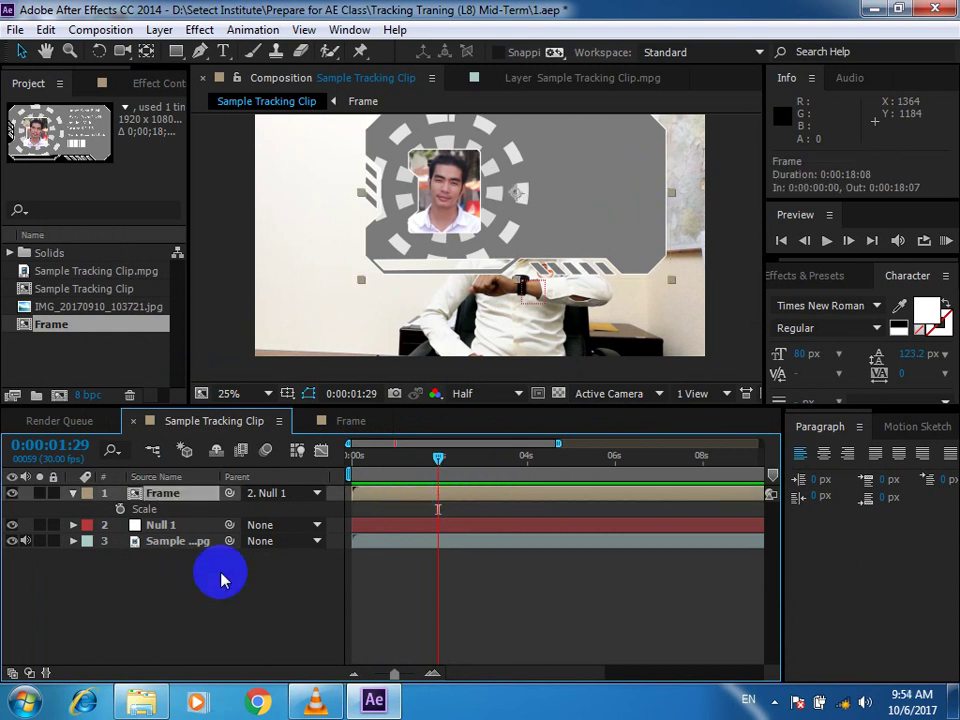
{"action": "left_click", "coordinate": [22, 674]}
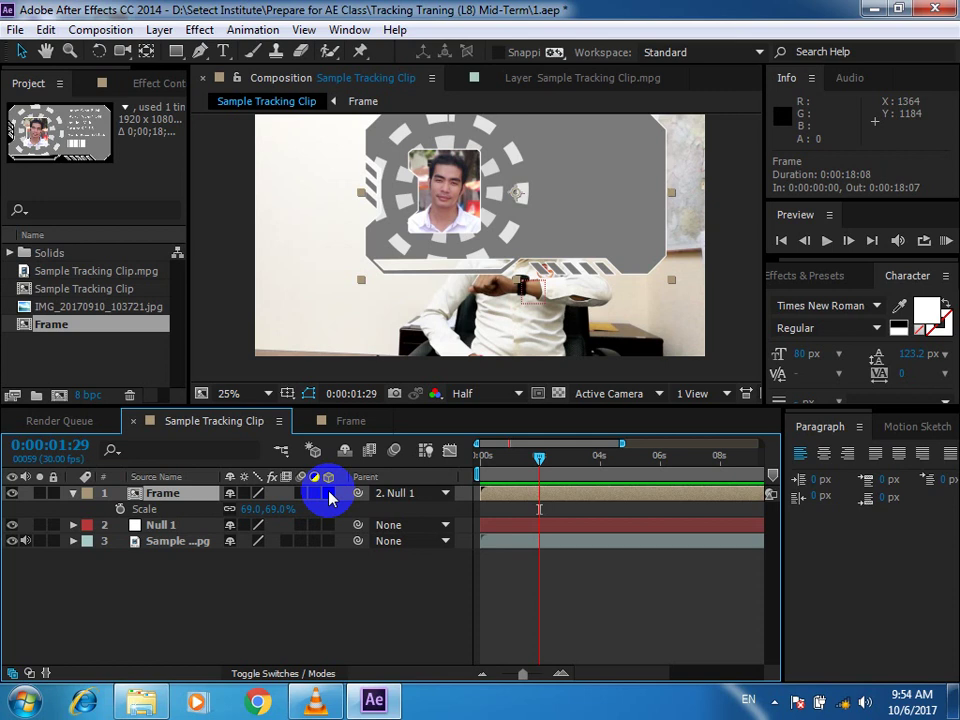
Make the Frame layer 3D, try Orientation and Y Rotation, and reset both to 0°.
{"action": "left_click", "coordinate": [329, 493]}
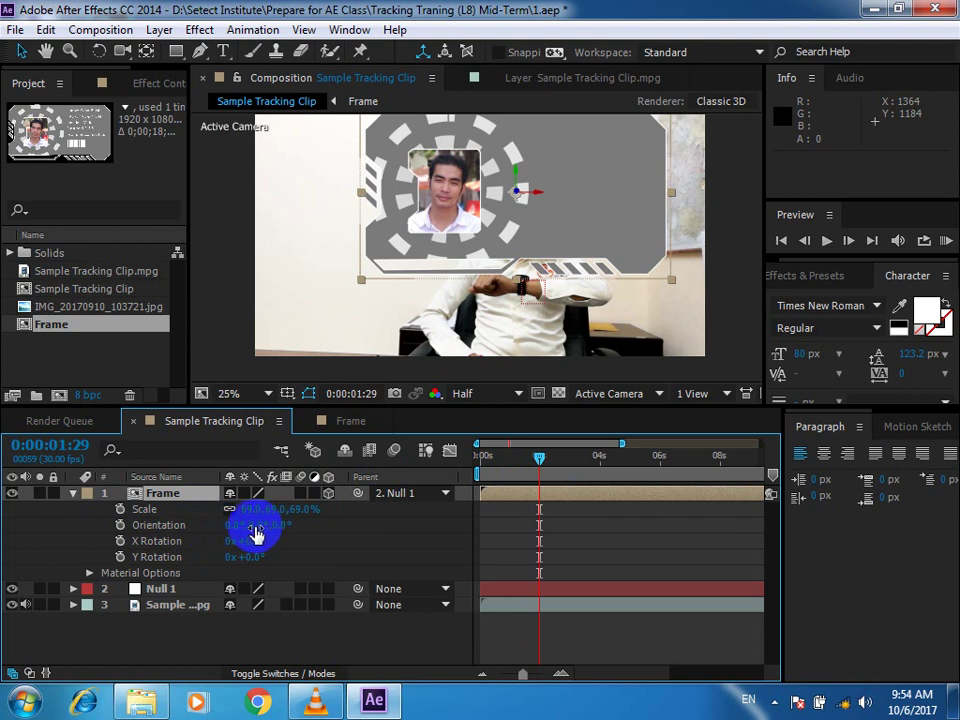
{"action": "left_click_drag", "start_coordinate": [236, 524], "coordinate": [280, 524]}
{"action": "key", "text": "ctrl+z"}
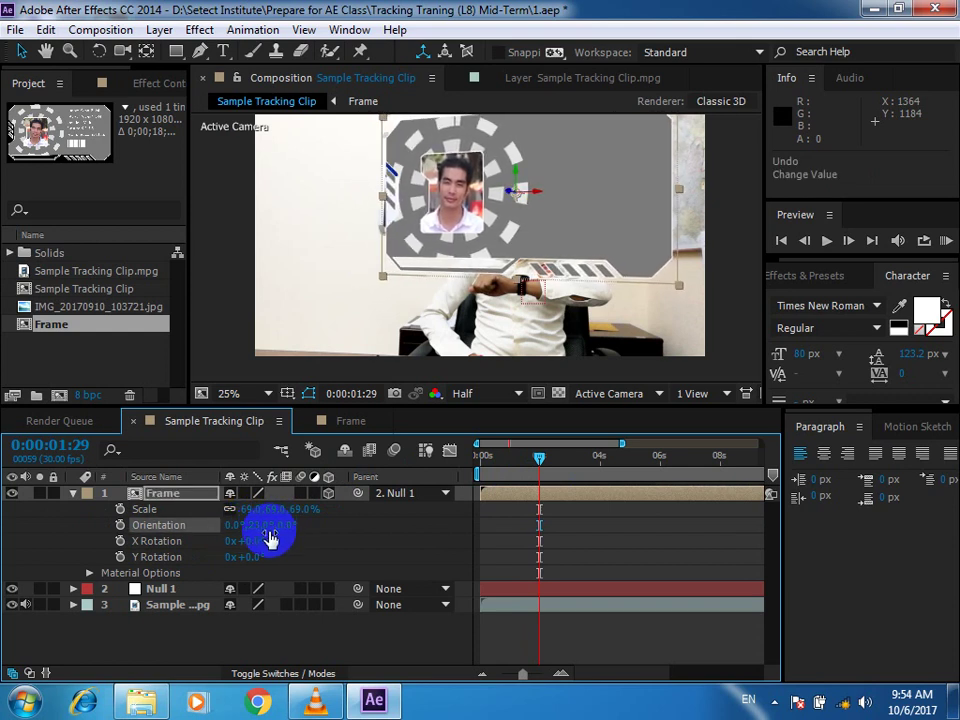
{"action": "key", "text": "ctrl+z"}
{"action": "mouse_move", "coordinate": [253, 556]}
{"action": "left_mouse_down"}
{"action": "mouse_move", "coordinate": [289, 556]}
{"action": "mouse_move", "coordinate": [253, 556]}
{"action": "left_mouse_up"}
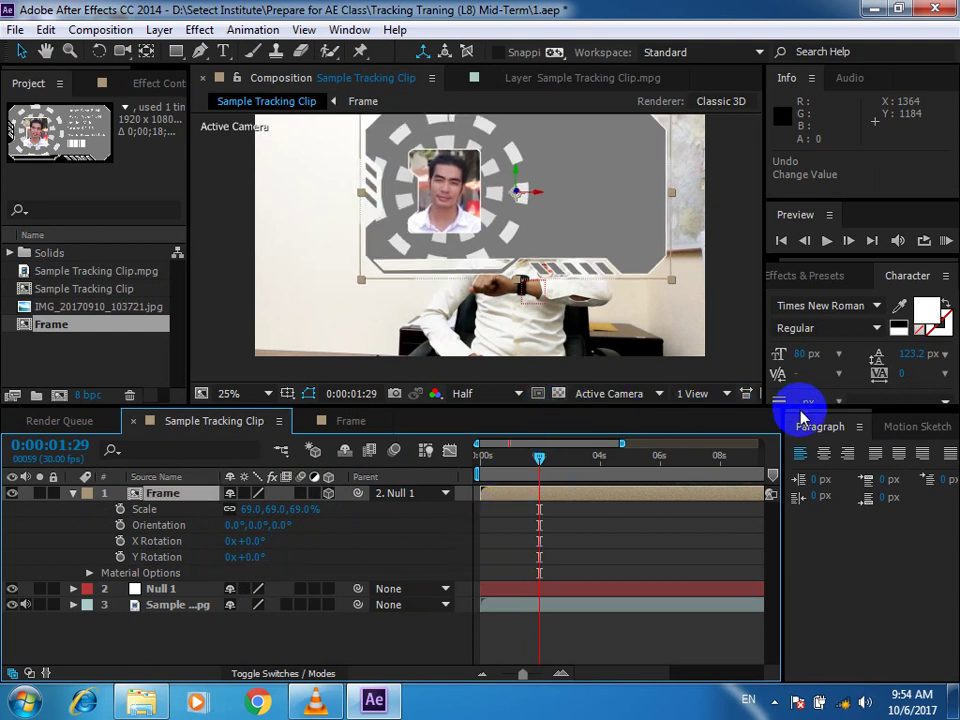
Widen the timeline and viewer panels by moving their dividers right.
{"action": "left_click_drag", "start_coordinate": [783, 413], "coordinate": [875, 412]}
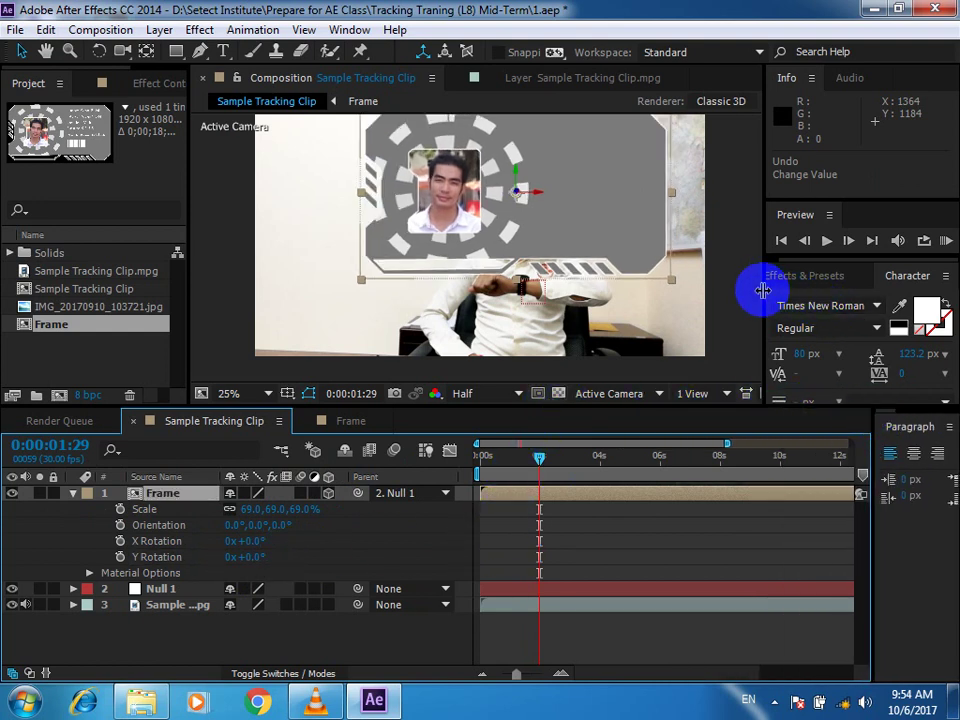
{"action": "left_click_drag", "start_coordinate": [765, 296], "coordinate": [836, 289]}
{"action": "scroll", "coordinate": [650, 260], "scroll_direction": "up", "scroll_amount": 2}
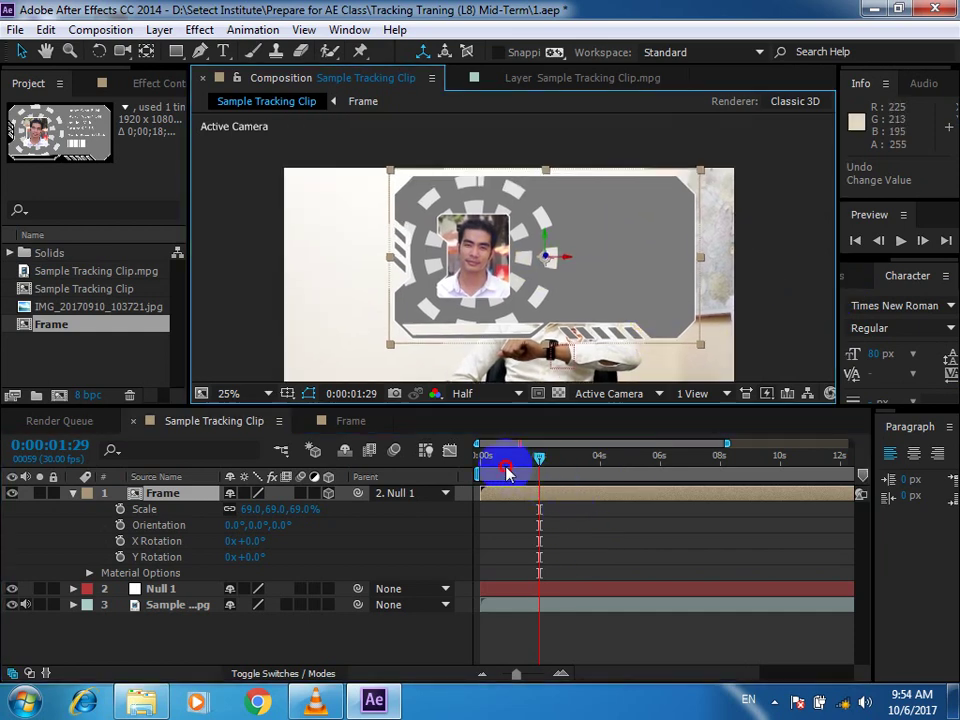
Scrub the zoomed timeline past 'Gender: Male' appearing and stop at 0:00:07:16.
{"action": "left_click_drag", "start_coordinate": [507, 473], "coordinate": [604, 476]}
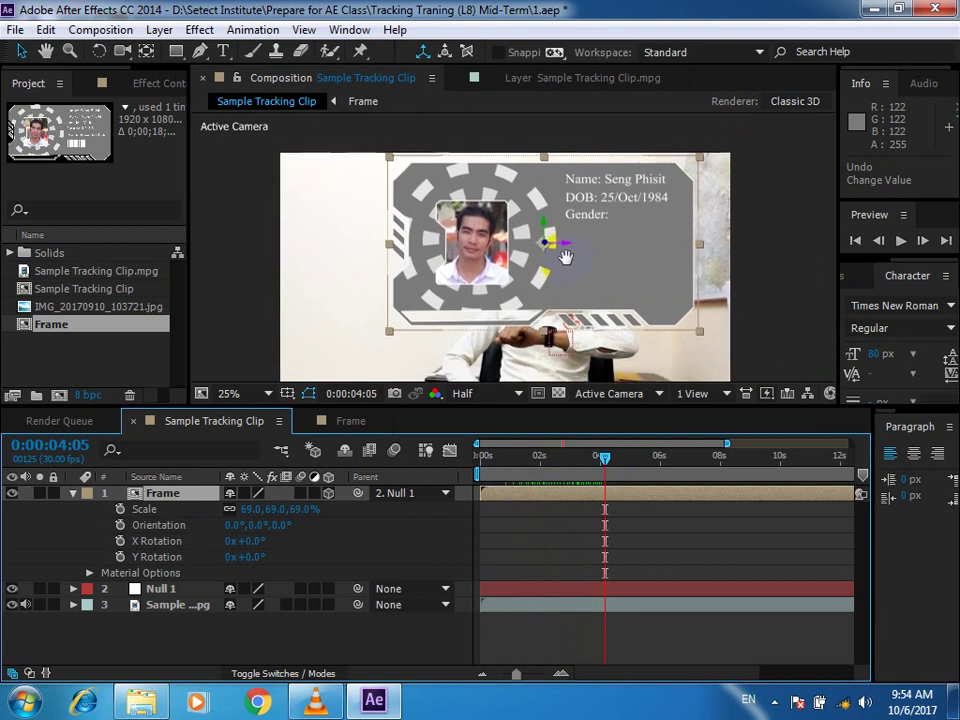
{"action": "left_click", "coordinate": [602, 458]}
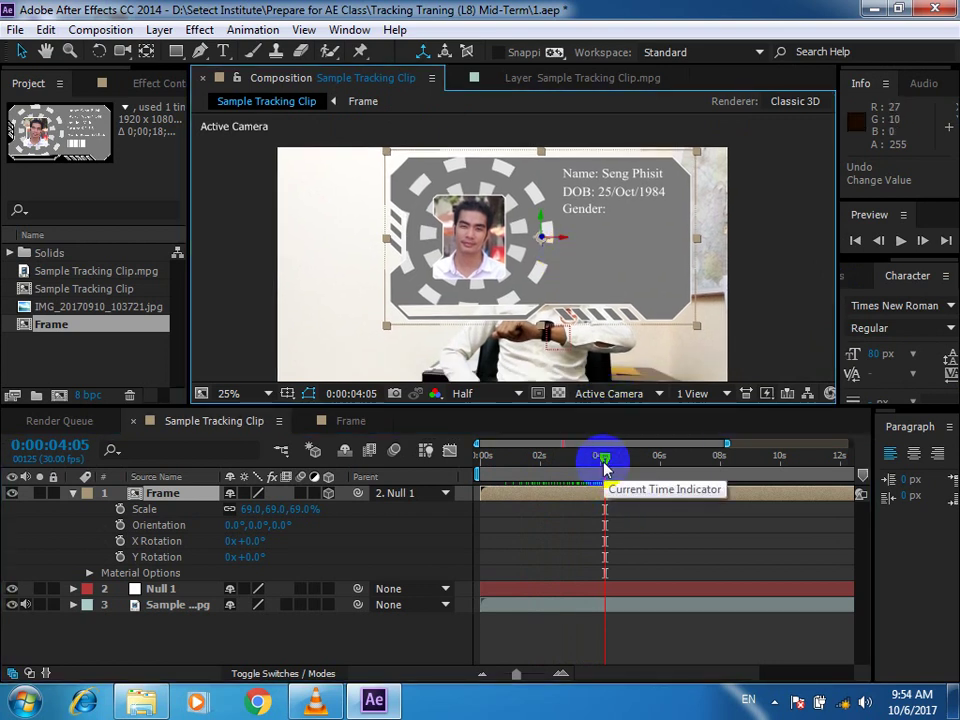
{"action": "key", "text": "equal"}
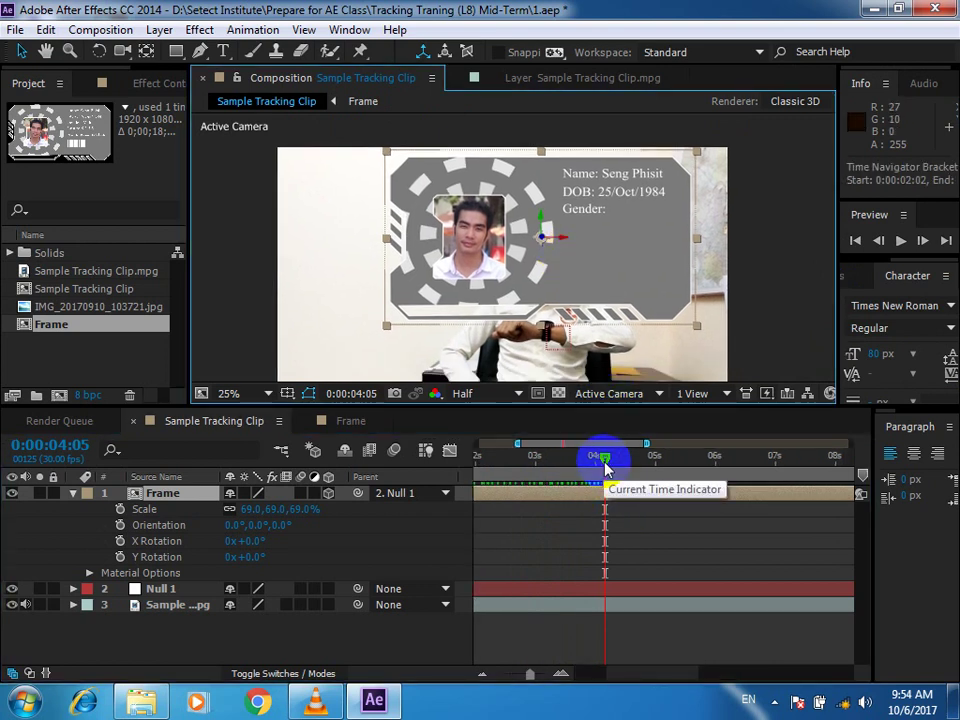
{"action": "mouse_move", "coordinate": [604, 463]}
{"action": "left_mouse_down"}
{"action": "mouse_move", "coordinate": [685, 475]}
{"action": "mouse_move", "coordinate": [714, 459]}
{"action": "left_mouse_up"}
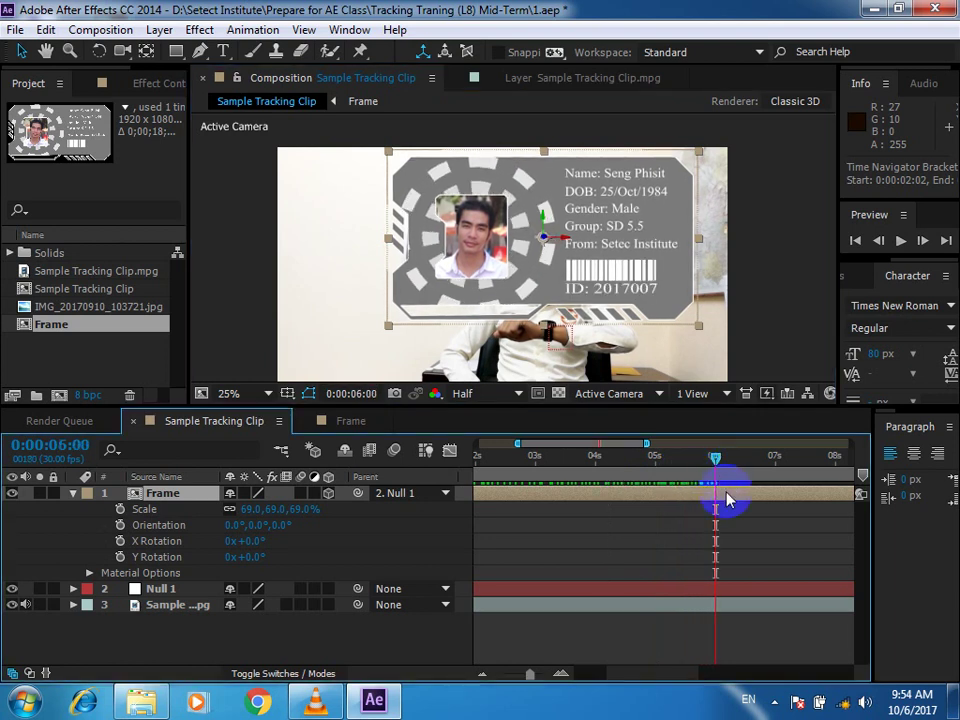
{"action": "scroll", "coordinate": [690, 514], "scroll_direction": "right", "scroll_amount": 3}
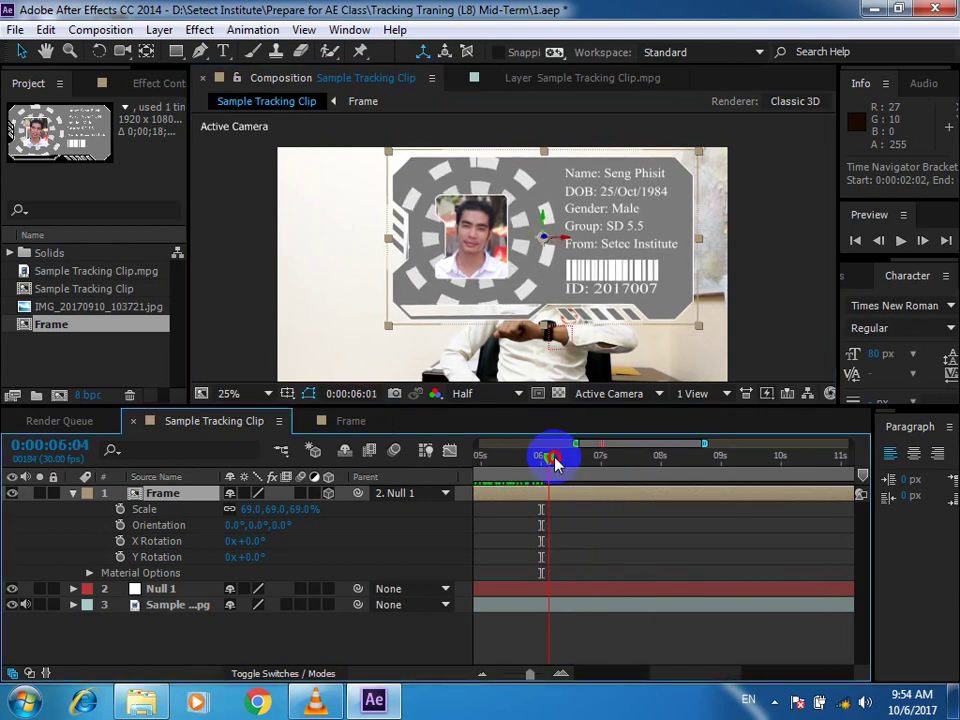
{"action": "mouse_move", "coordinate": [555, 462]}
{"action": "left_mouse_down"}
{"action": "mouse_move", "coordinate": [658, 461]}
{"action": "mouse_move", "coordinate": [639, 463]}
{"action": "mouse_move", "coordinate": [634, 476]}
{"action": "left_mouse_up"}
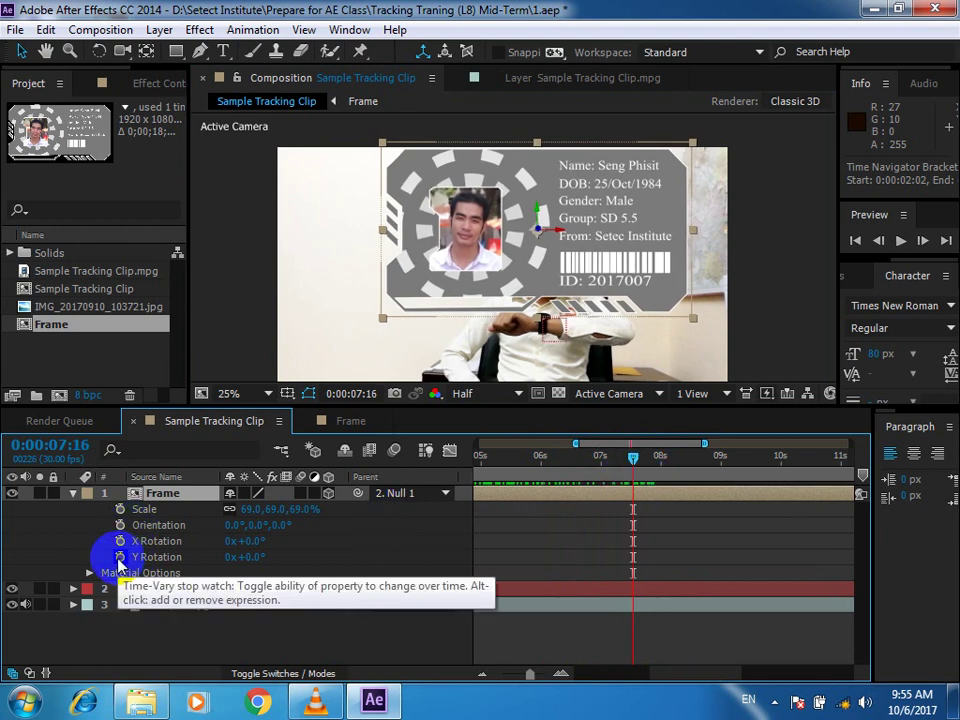
Keyframe Frame's Y Rotation at 0° at 7:16 and 33° at 9:05, then preview.
{"action": "left_click", "coordinate": [120, 557]}
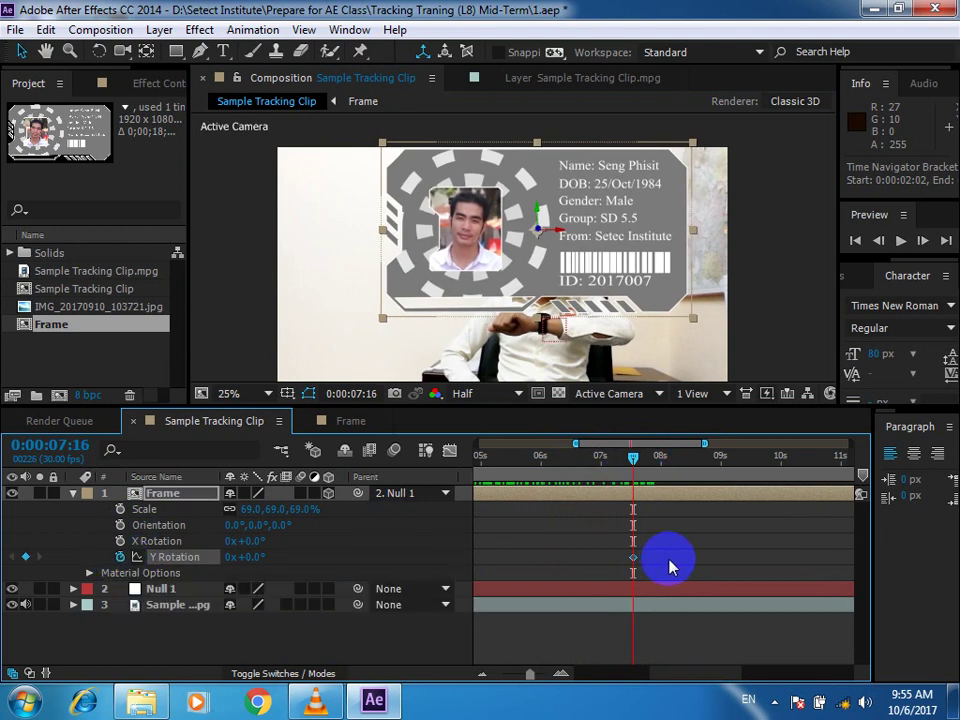
{"action": "scroll", "coordinate": [632, 555], "scroll_direction": "right", "scroll_amount": 3}
{"action": "left_click_drag", "start_coordinate": [541, 455], "coordinate": [641, 475]}
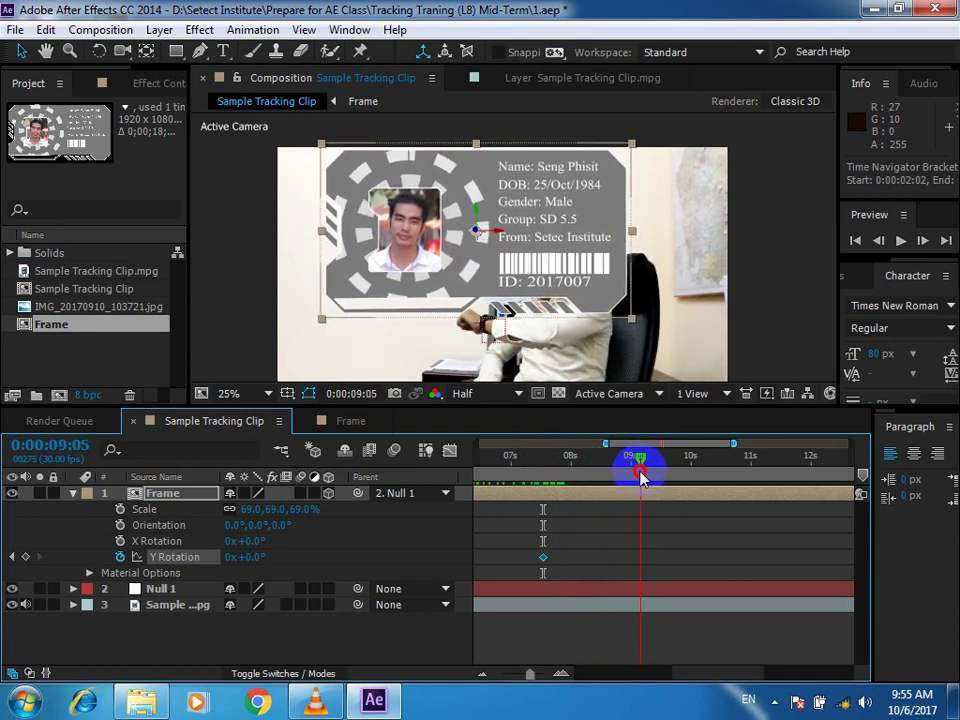
{"action": "left_click_drag", "start_coordinate": [648, 472], "coordinate": [640, 473]}
{"action": "left_click_drag", "start_coordinate": [251, 566], "coordinate": [283, 560]}
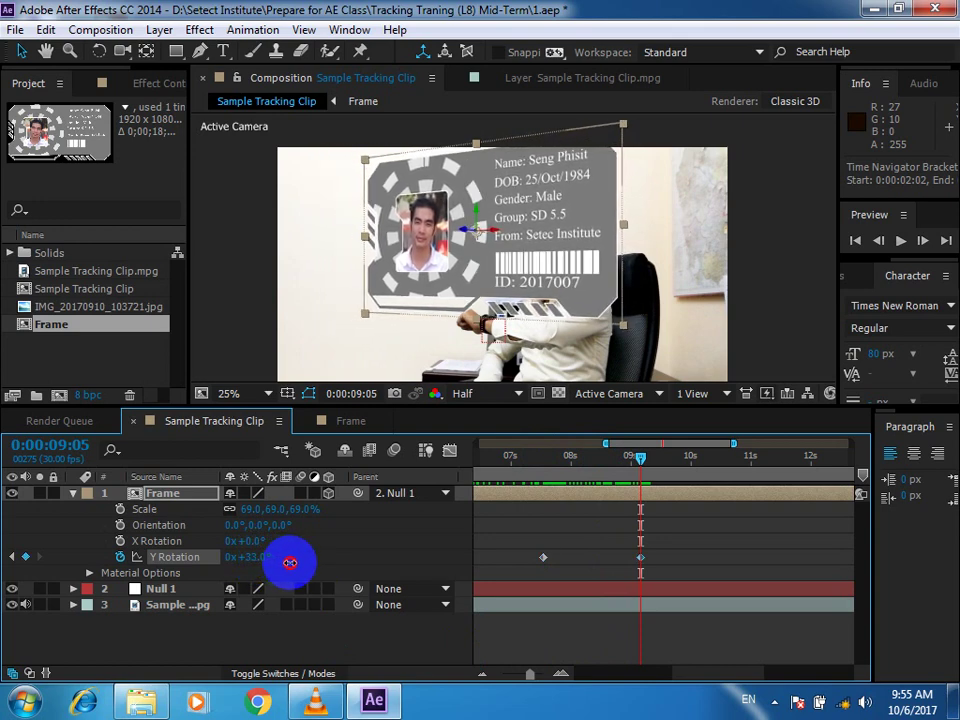
{"action": "left_click", "coordinate": [679, 538]}
{"action": "key", "text": "space"}
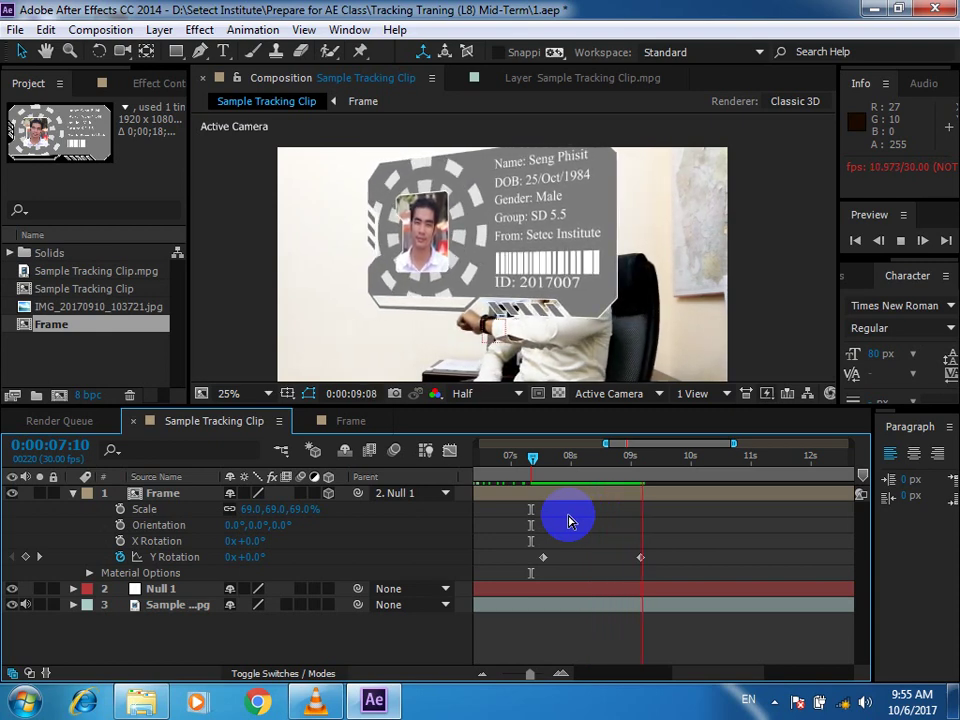
Add a 28.8° Y Rotation keyframe at 8:11 and preview the swing from about 7:06.
{"action": "left_click", "coordinate": [543, 481]}
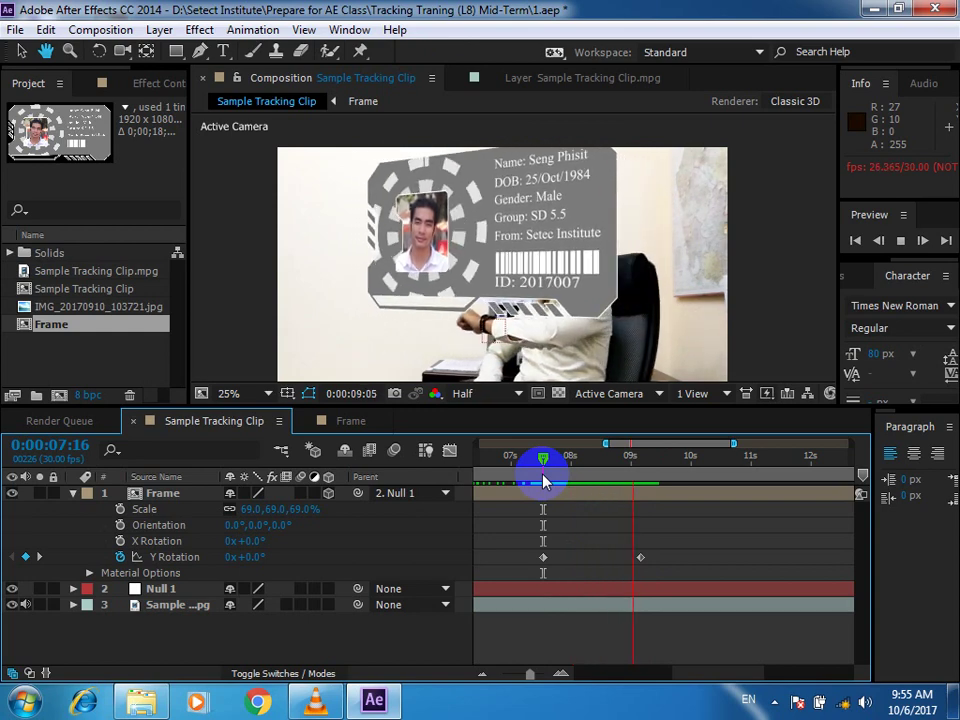
{"action": "left_click_drag", "start_coordinate": [563, 485], "coordinate": [594, 481]}
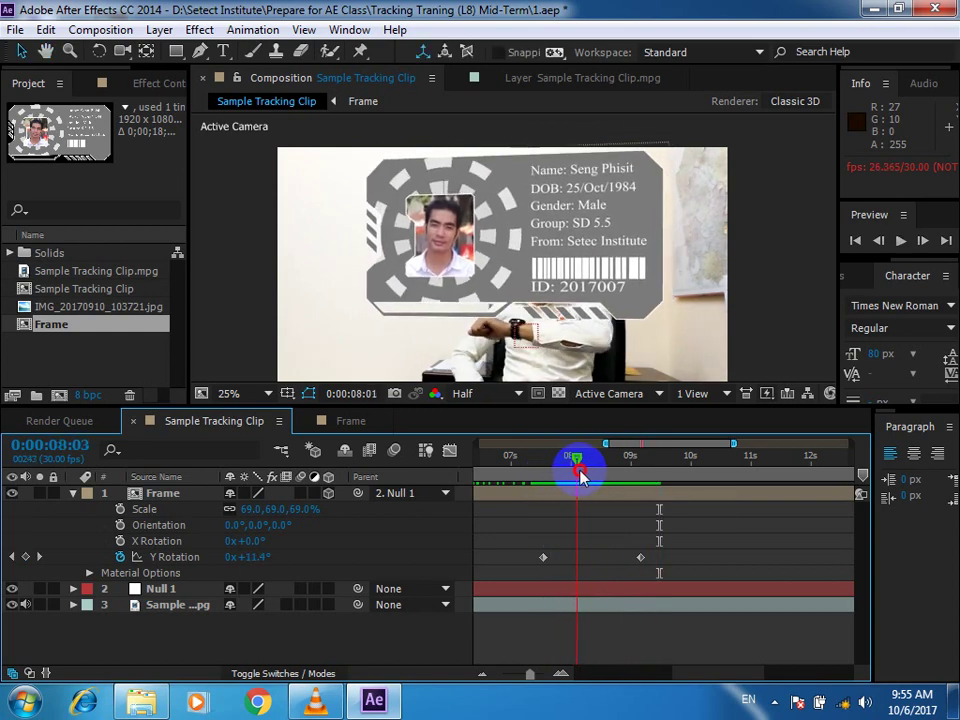
{"action": "left_click", "coordinate": [244, 557]}
{"action": "left_click_drag", "start_coordinate": [250, 563], "coordinate": [261, 557]}
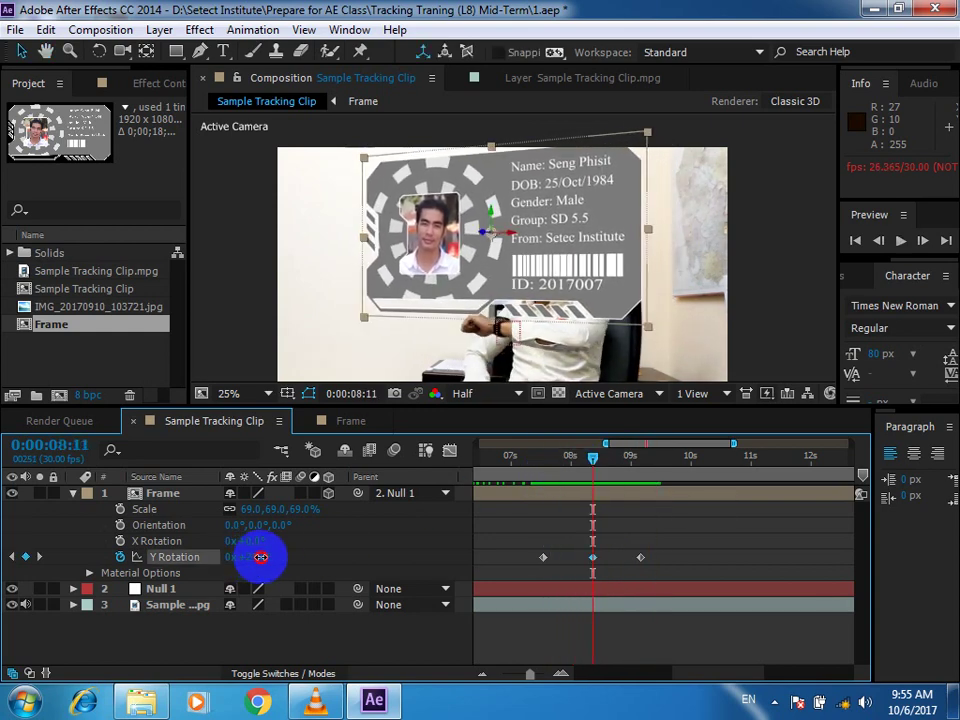
{"action": "left_click", "coordinate": [499, 490]}
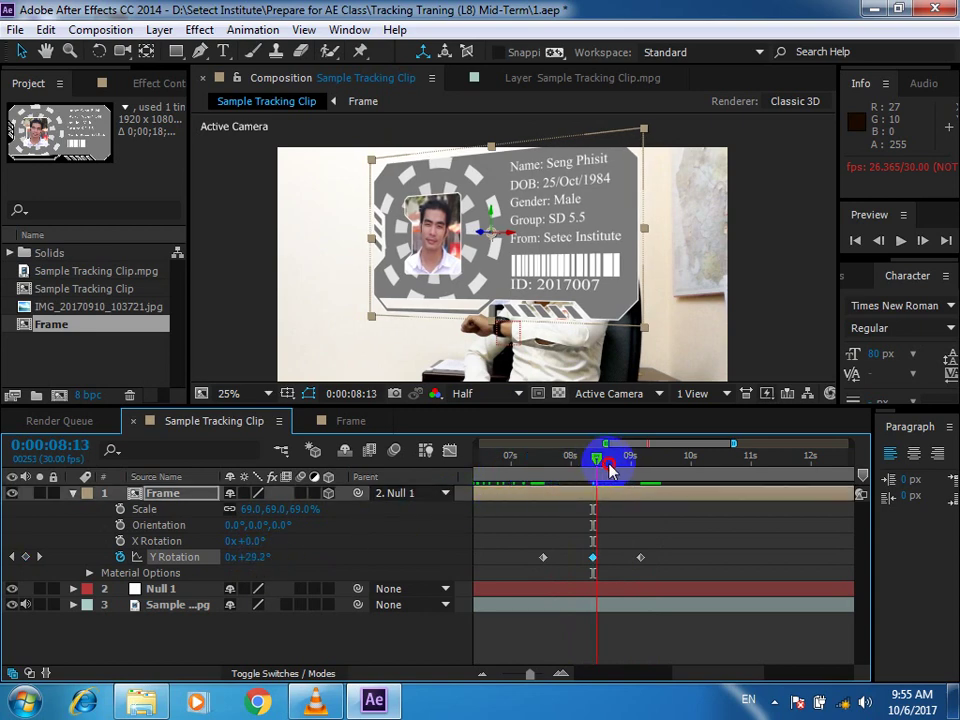
{"action": "mouse_move", "coordinate": [609, 470]}
{"action": "left_mouse_down"}
{"action": "mouse_move", "coordinate": [621, 472]}
{"action": "mouse_move", "coordinate": [521, 458]}
{"action": "left_mouse_up"}
{"action": "key", "text": "KP_0"}
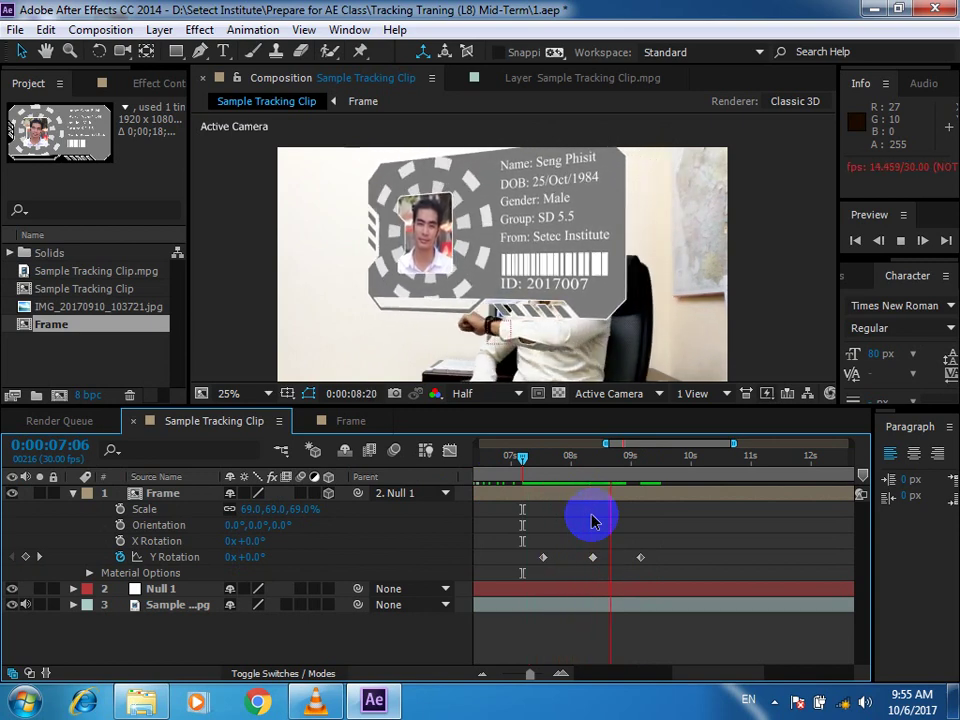
{"action": "left_click", "coordinate": [517, 462]}
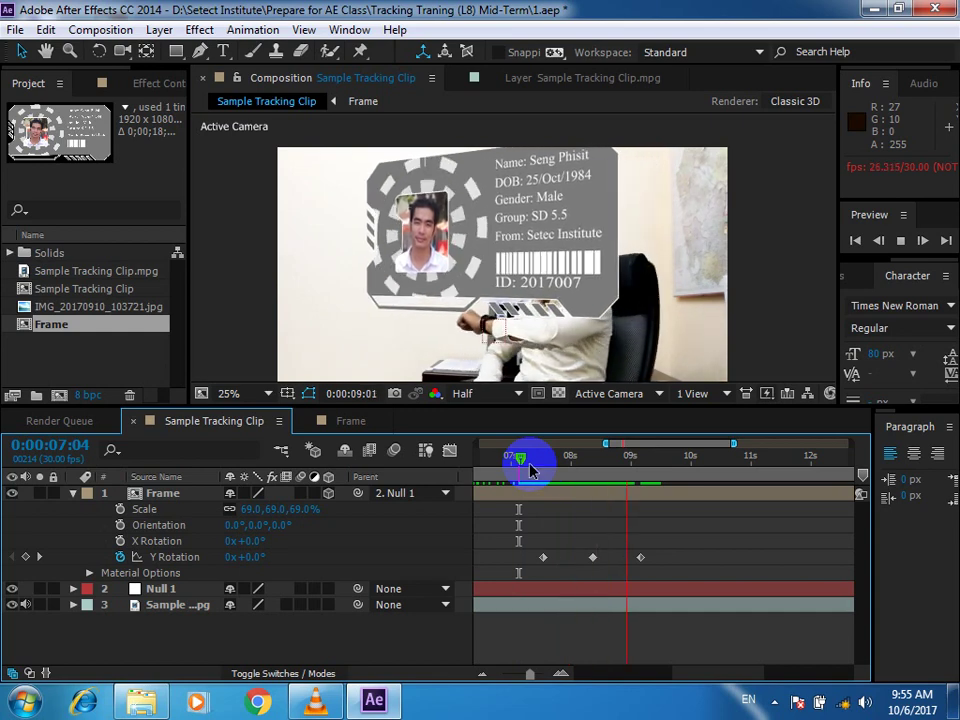
Set Y Rotation to 44° near 9 seconds and replay the swing from 7:18.
{"action": "left_click", "coordinate": [638, 462]}
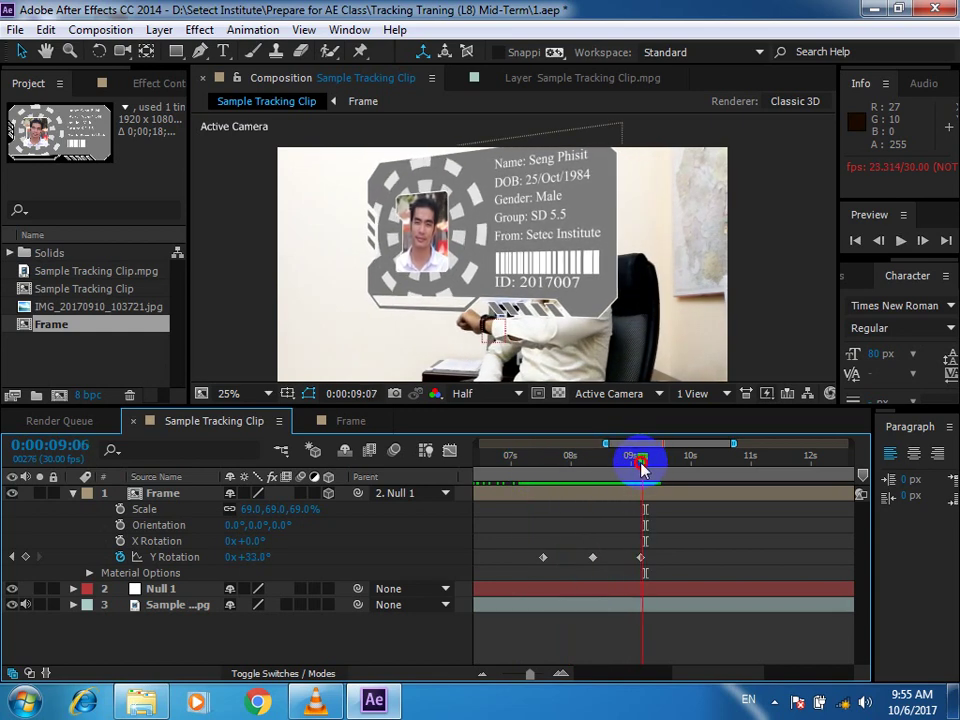
{"action": "left_click", "coordinate": [252, 557]}
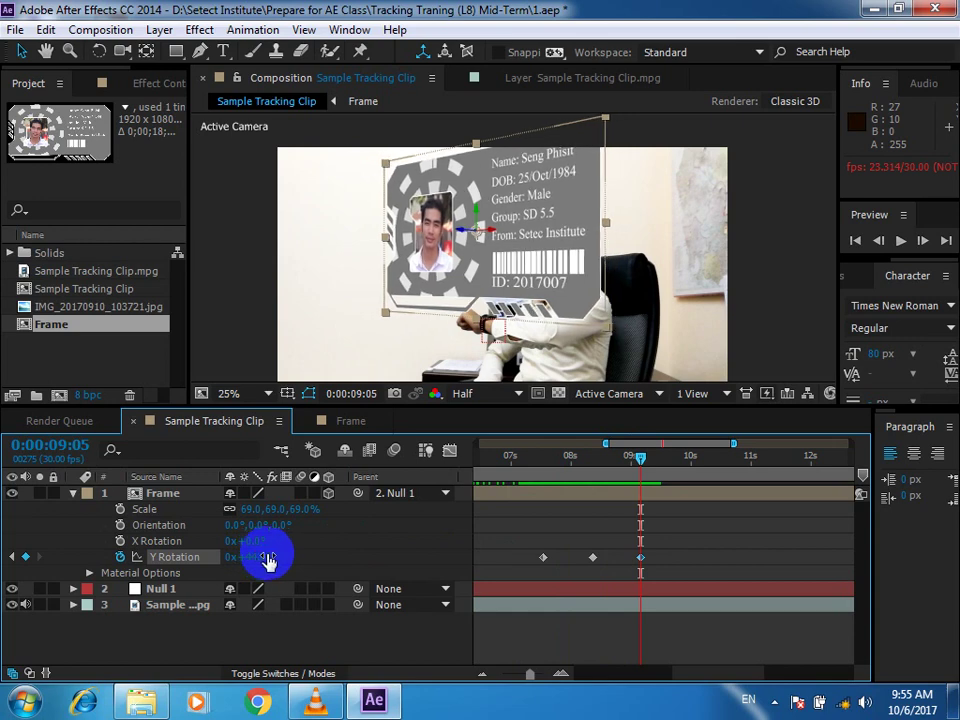
{"action": "left_click", "coordinate": [730, 522]}
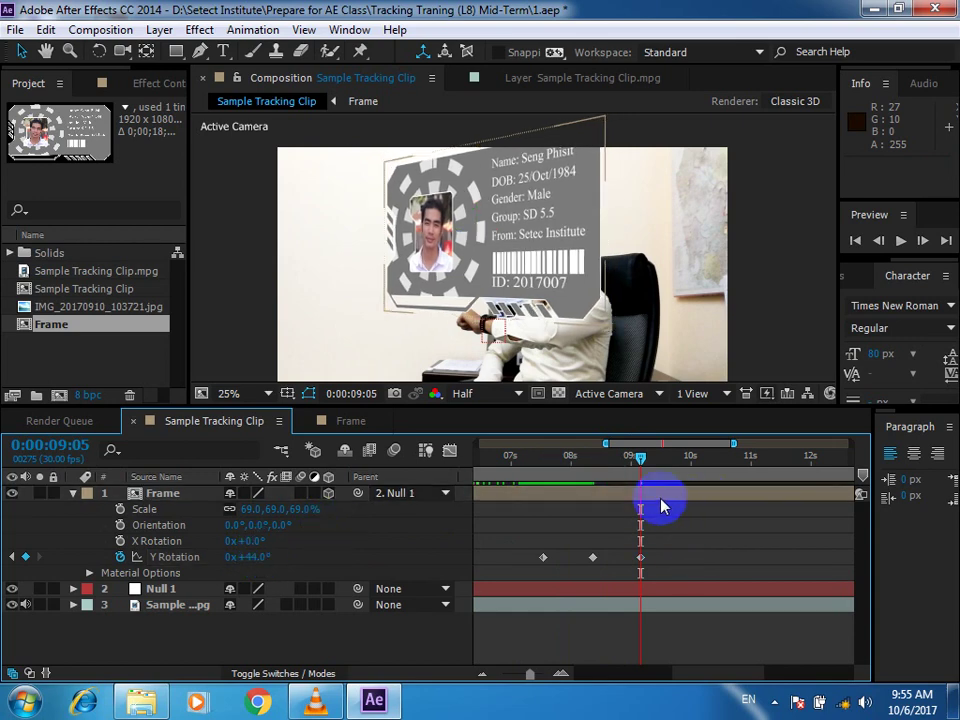
{"action": "left_click", "coordinate": [548, 480]}
{"action": "key", "text": "space"}
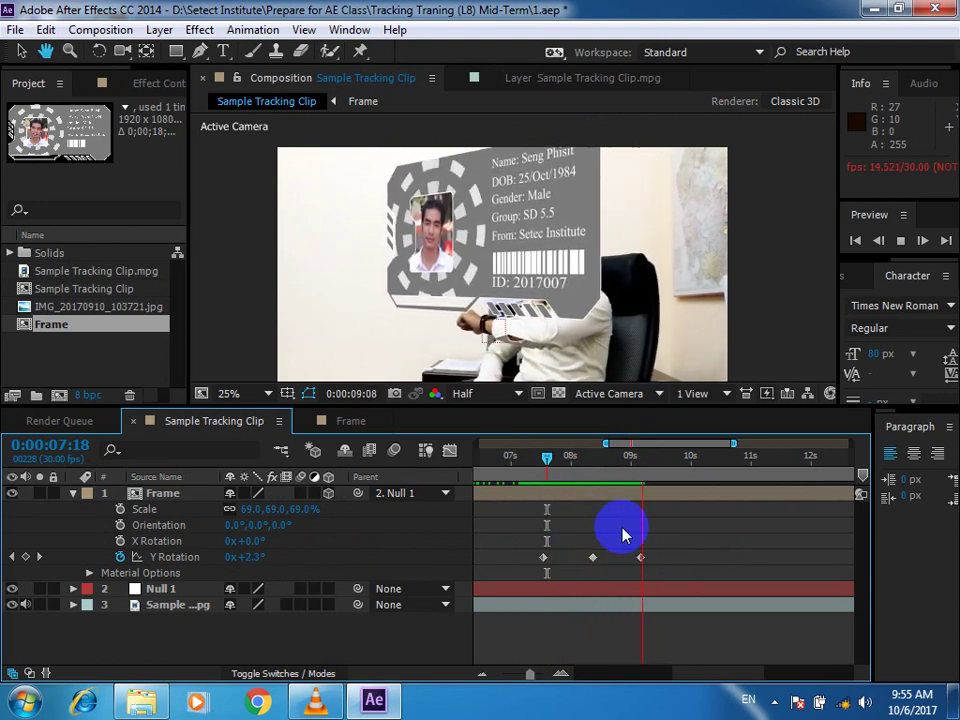
Delete the middle Y Rotation keyframe and preview the swing several times from about 7:18.
{"action": "left_click", "coordinate": [595, 565]}
{"action": "key", "text": "Delete"}
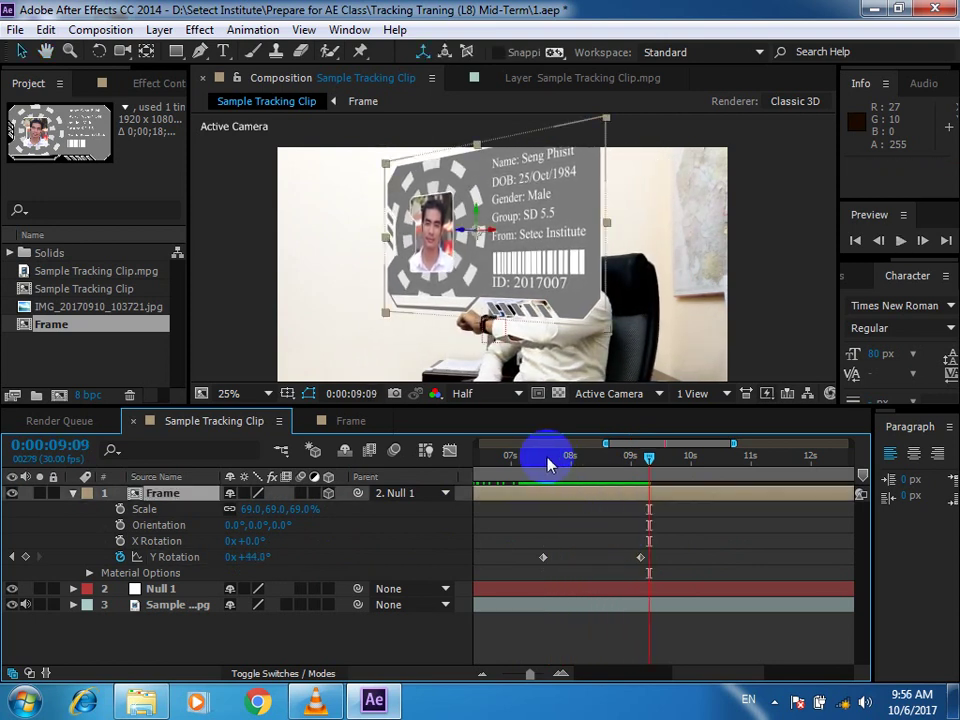
{"action": "left_click", "coordinate": [551, 482]}
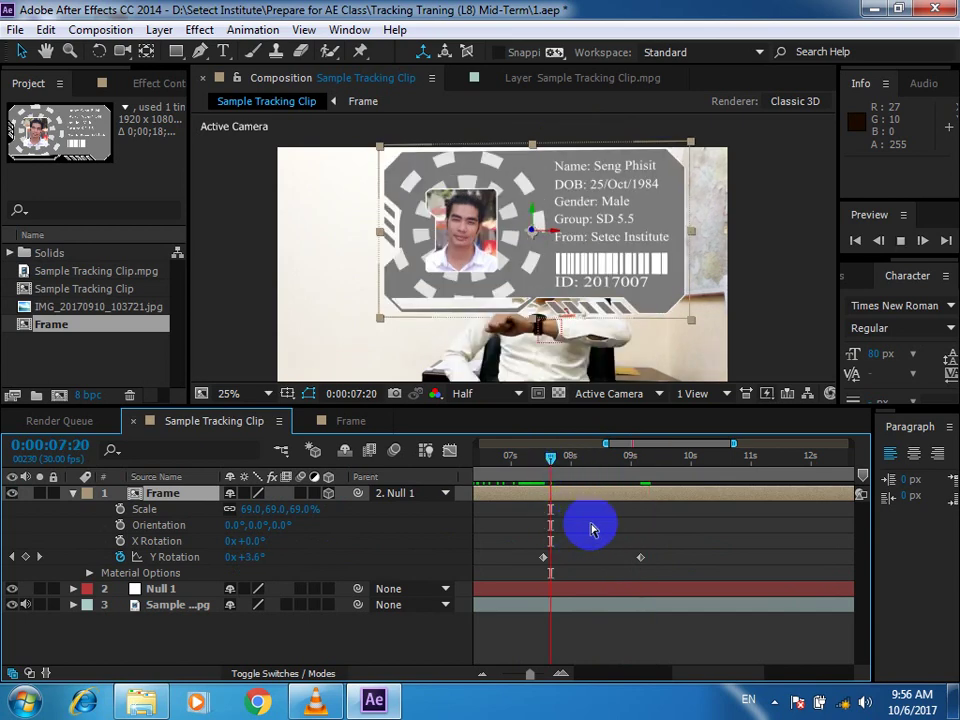
{"action": "key", "text": "space"}
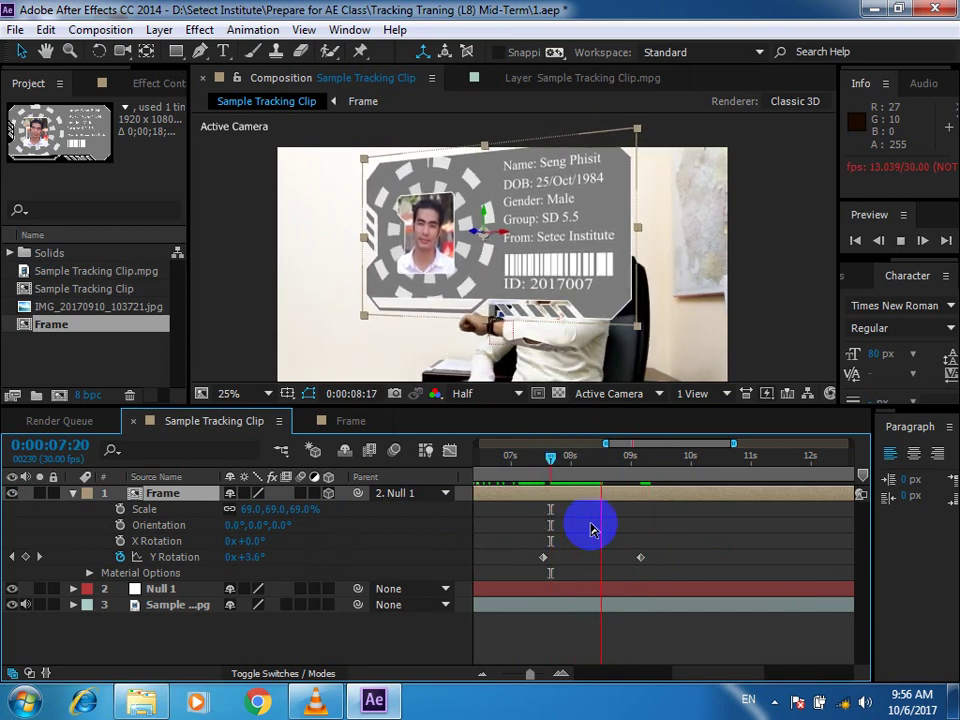
{"action": "key", "text": "space"}
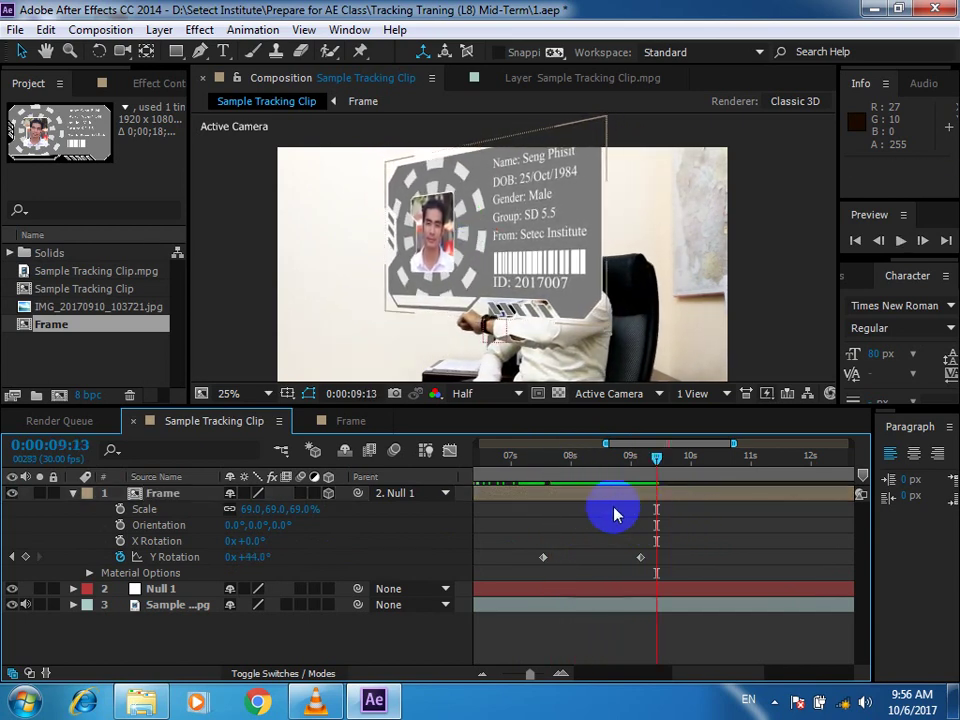
{"action": "left_click", "coordinate": [549, 478]}
{"action": "key", "text": "space"}
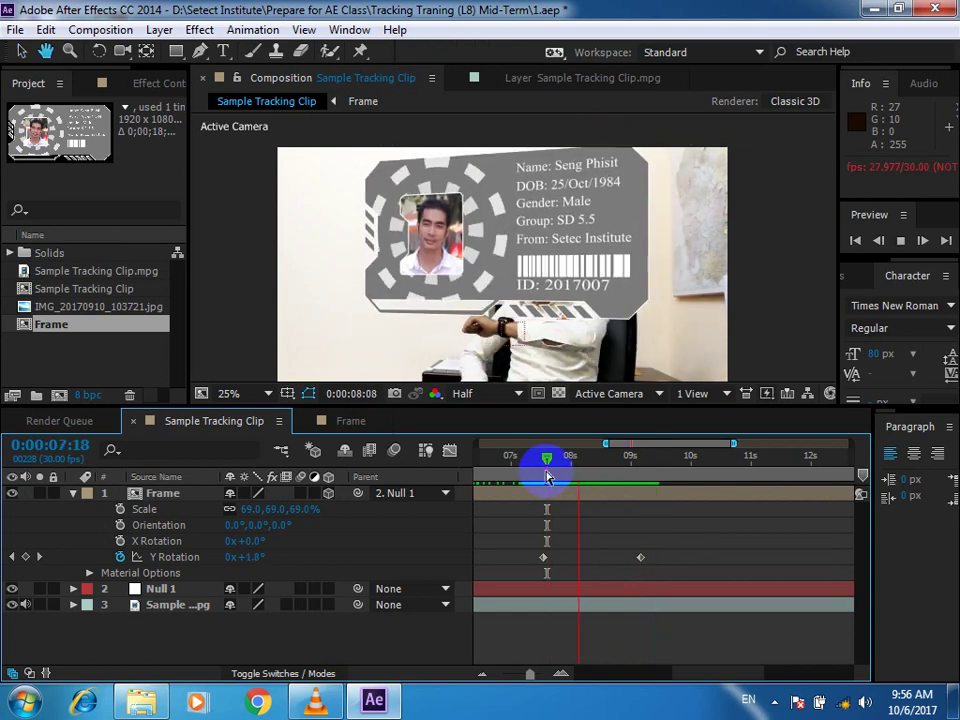
{"action": "left_click", "coordinate": [544, 470]}
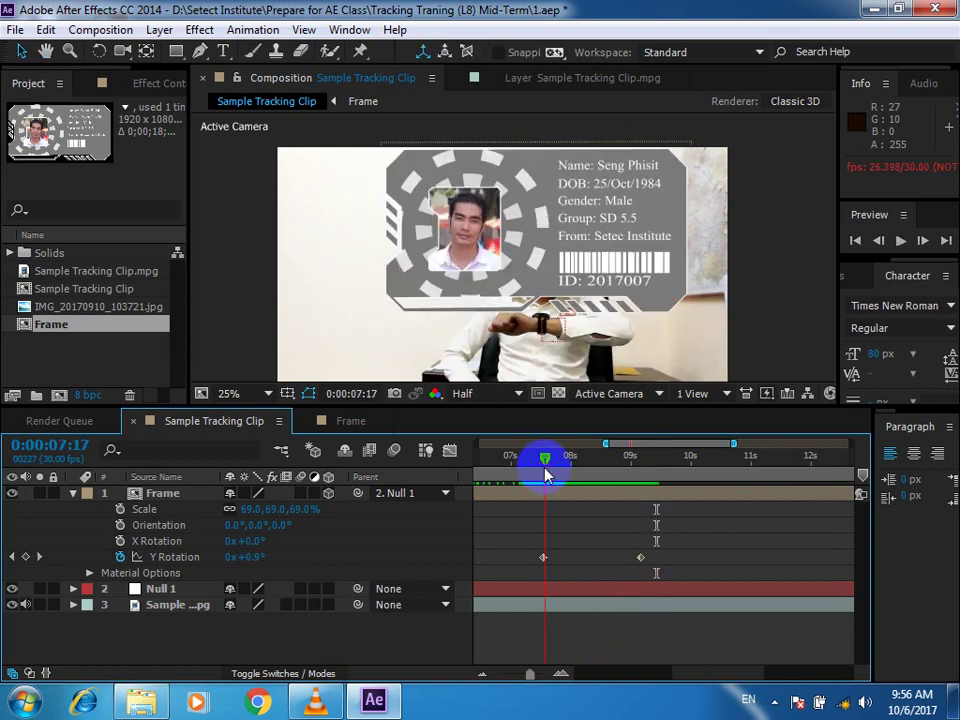
{"action": "key", "text": "space"}
{"action": "left_click_drag", "start_coordinate": [557, 523], "coordinate": [571, 503]}
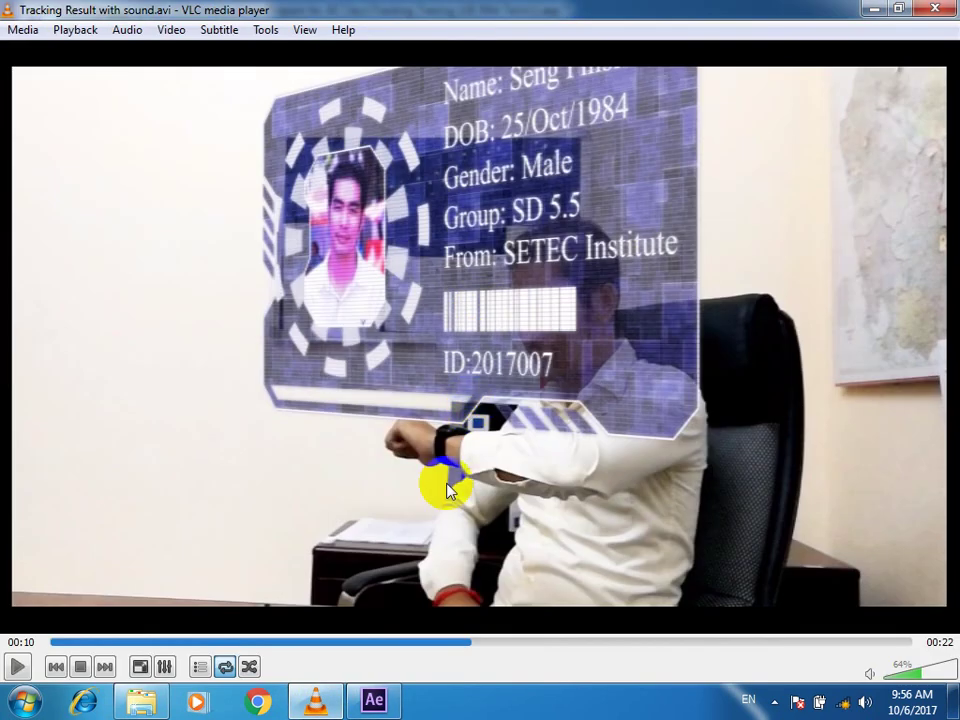
Replay Tracking Result with sound.avi from 00:03 to 00:14 in VLC, then minimise VLC.
{"action": "left_click_drag", "start_coordinate": [482, 636], "coordinate": [396, 641]}
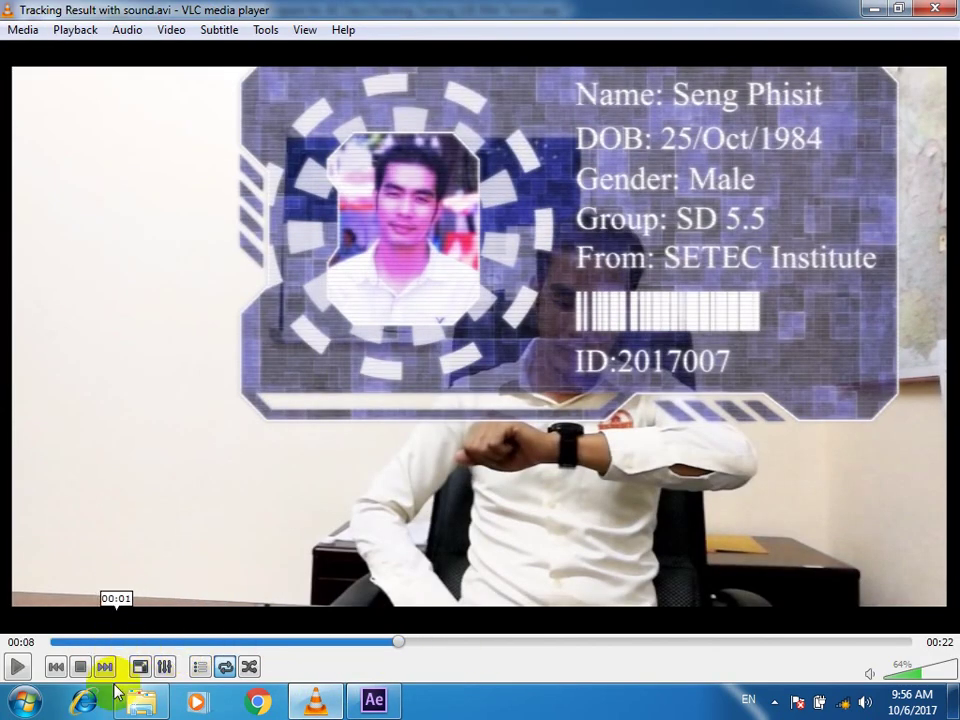
{"action": "left_click", "coordinate": [197, 640]}
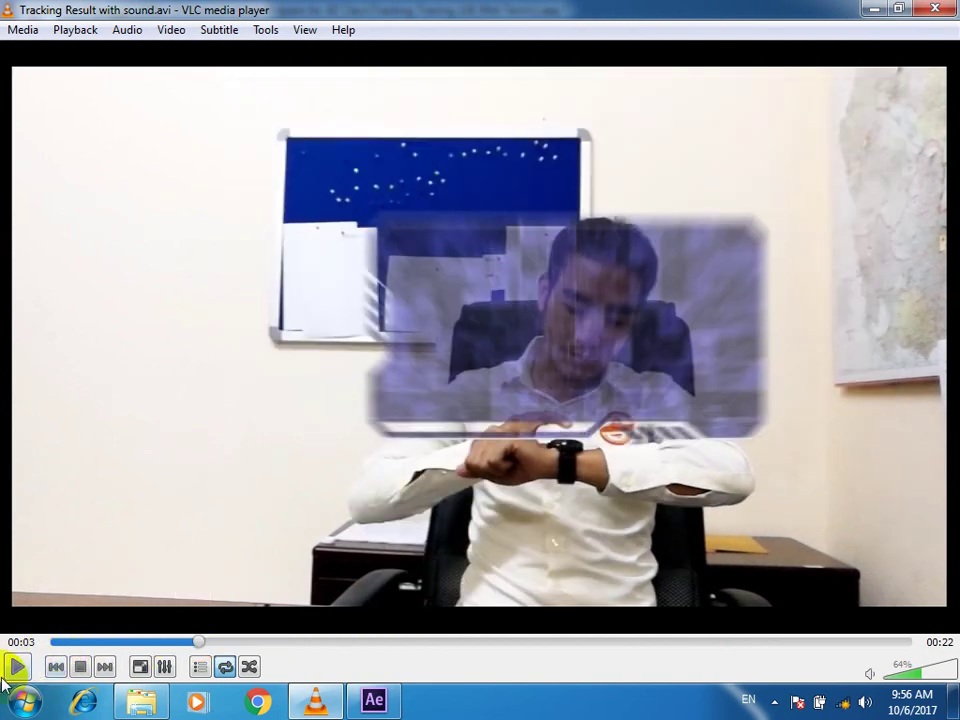
{"action": "left_click", "coordinate": [18, 666]}
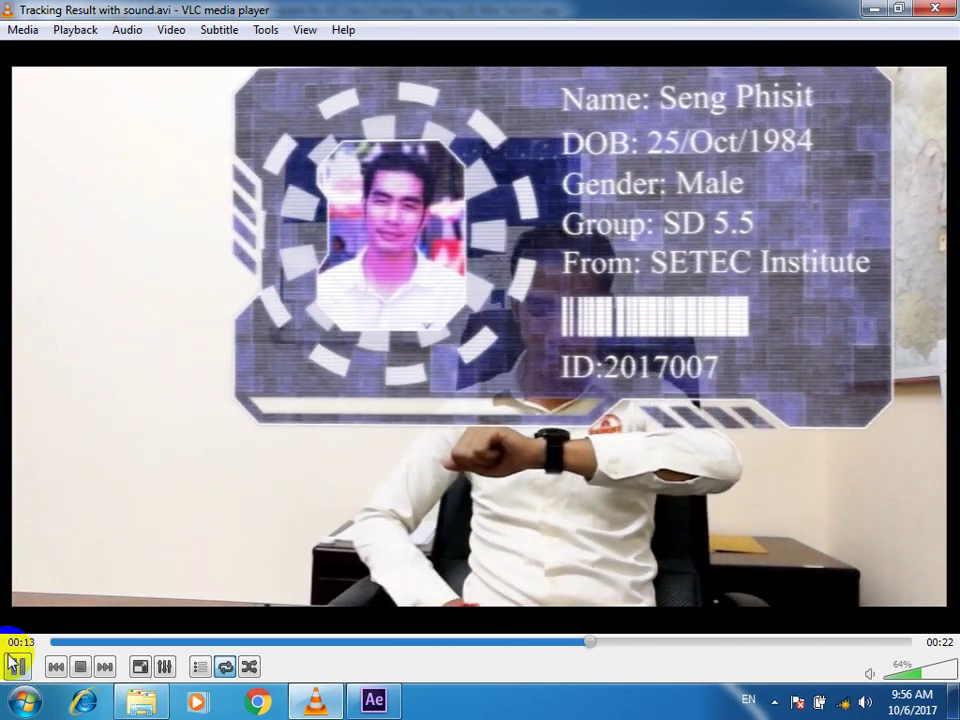
{"action": "left_click", "coordinate": [17, 666]}
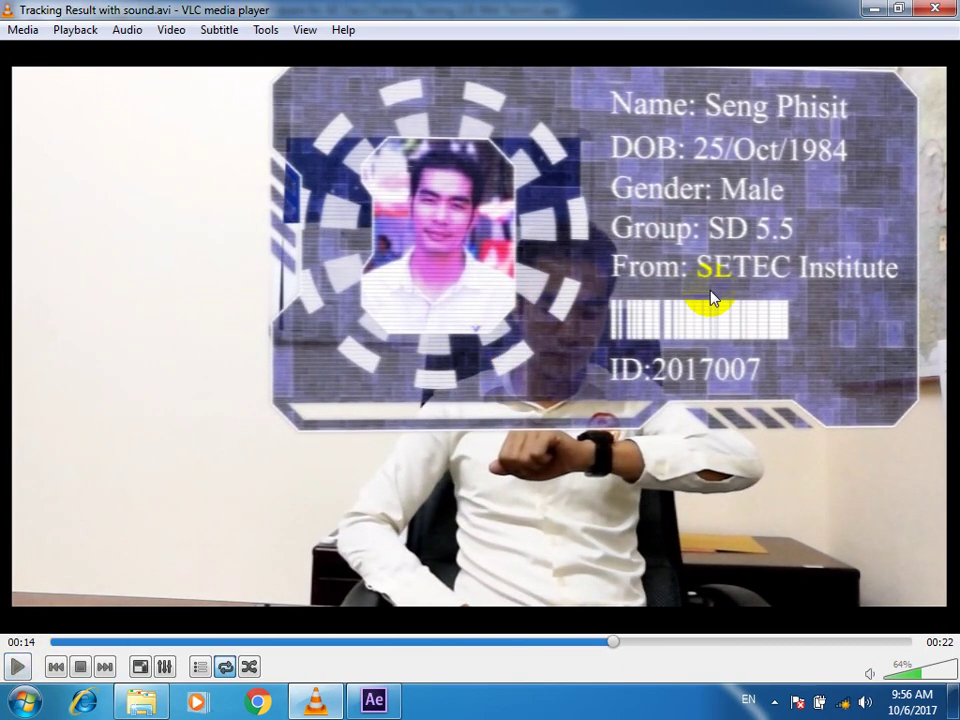
{"action": "left_click", "coordinate": [873, 8]}
Move the 44° Y Rotation keyframe earlier to 8:29, preview, and select both keyframes.
{"action": "mouse_move", "coordinate": [537, 475]}
{"action": "left_mouse_down"}
{"action": "mouse_move", "coordinate": [606, 477]}
{"action": "mouse_move", "coordinate": [576, 481]}
{"action": "left_mouse_up"}
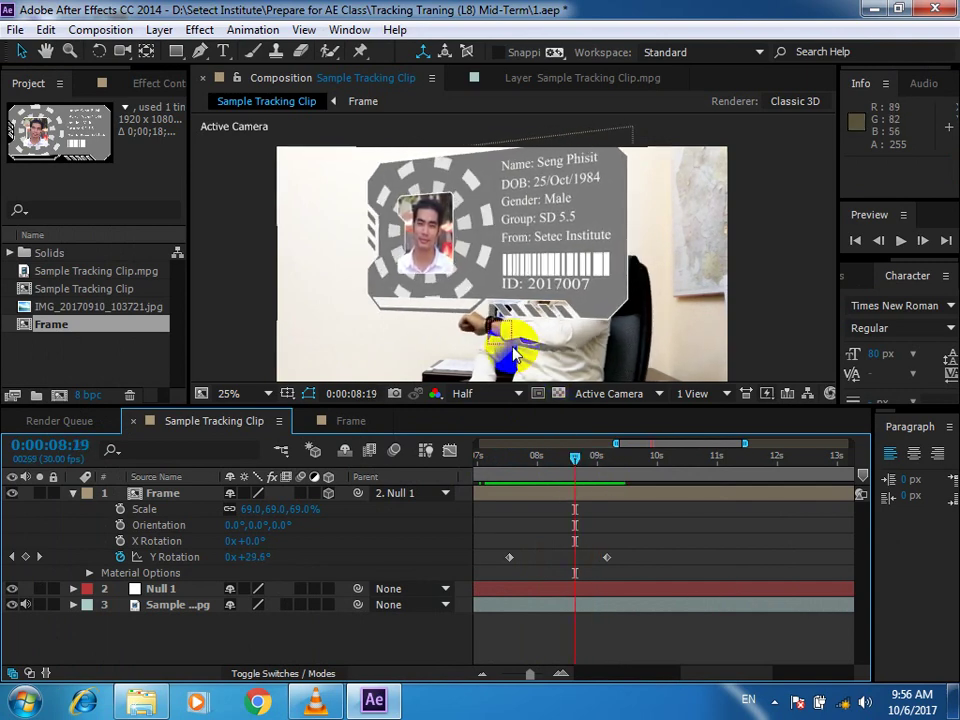
{"action": "mouse_move", "coordinate": [569, 452]}
{"action": "left_mouse_down"}
{"action": "mouse_move", "coordinate": [556, 460]}
{"action": "mouse_move", "coordinate": [596, 460]}
{"action": "left_mouse_up"}
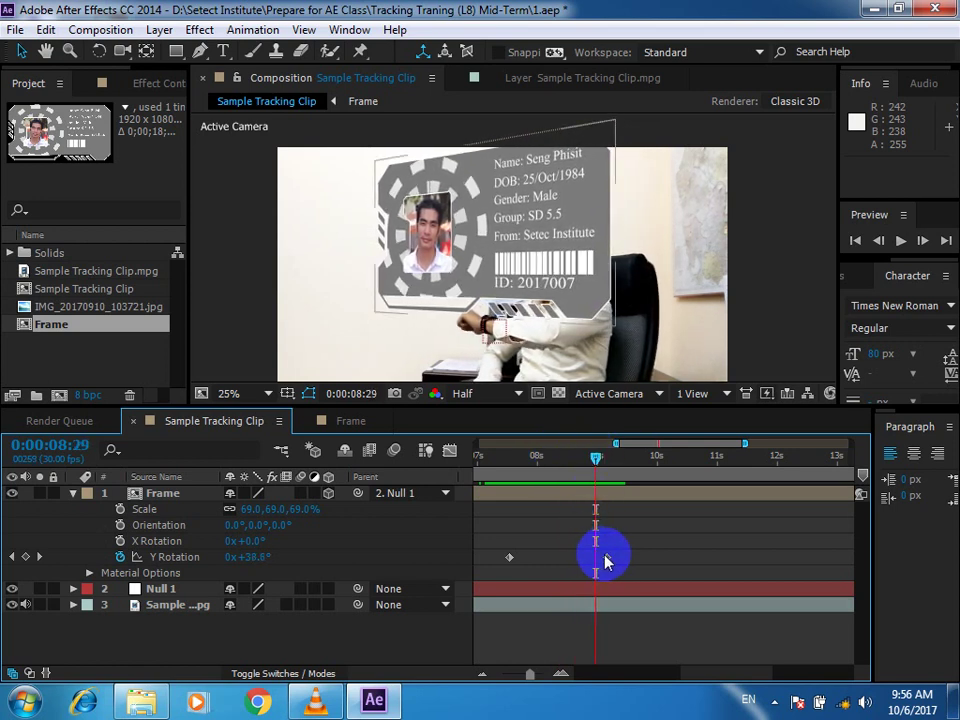
{"action": "left_click_drag", "start_coordinate": [606, 557], "coordinate": [597, 563]}
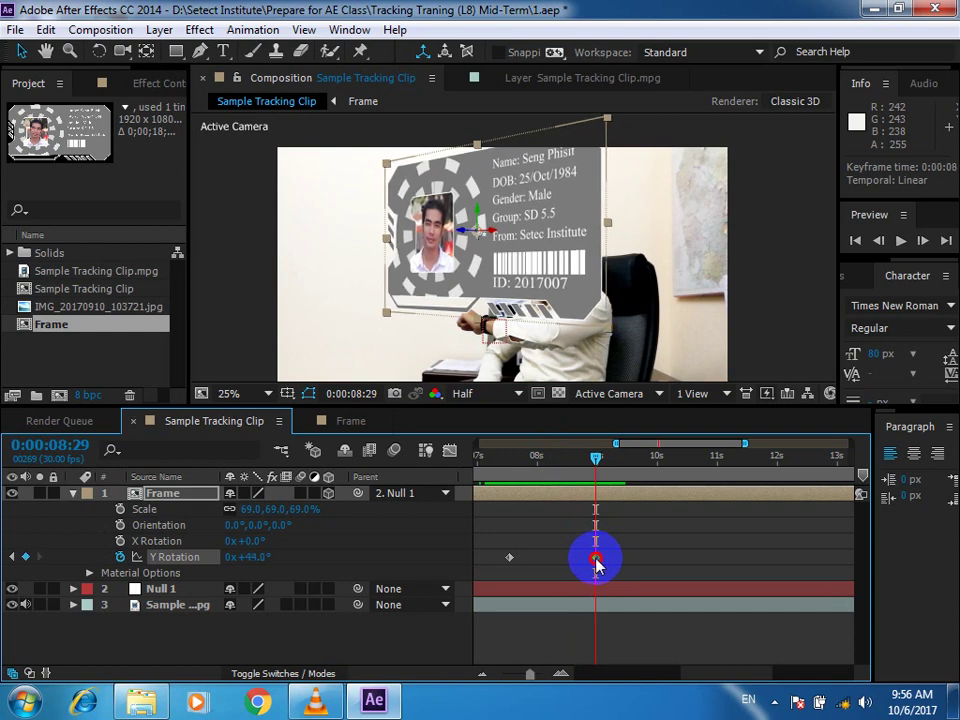
{"action": "key", "text": "space"}
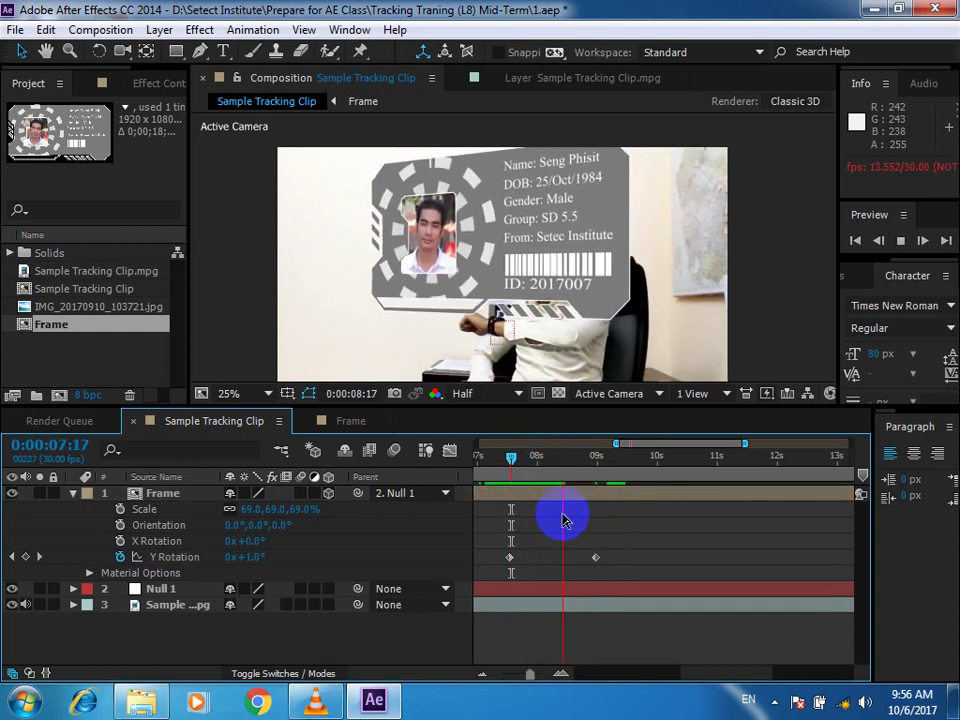
{"action": "left_click", "coordinate": [556, 458]}
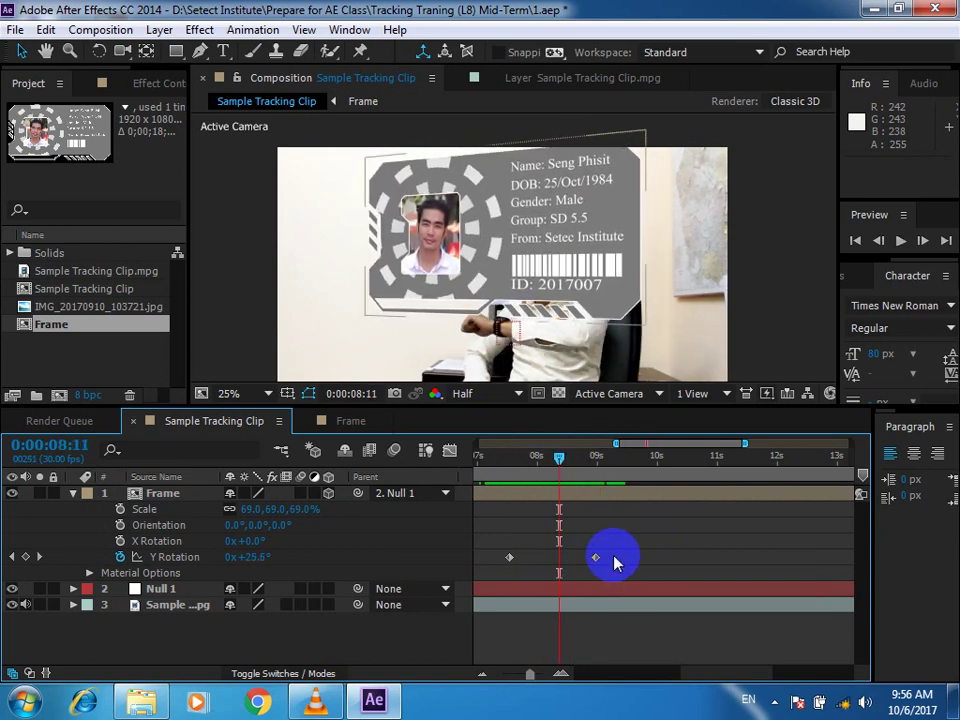
{"action": "left_click_drag", "start_coordinate": [693, 509], "coordinate": [507, 575]}
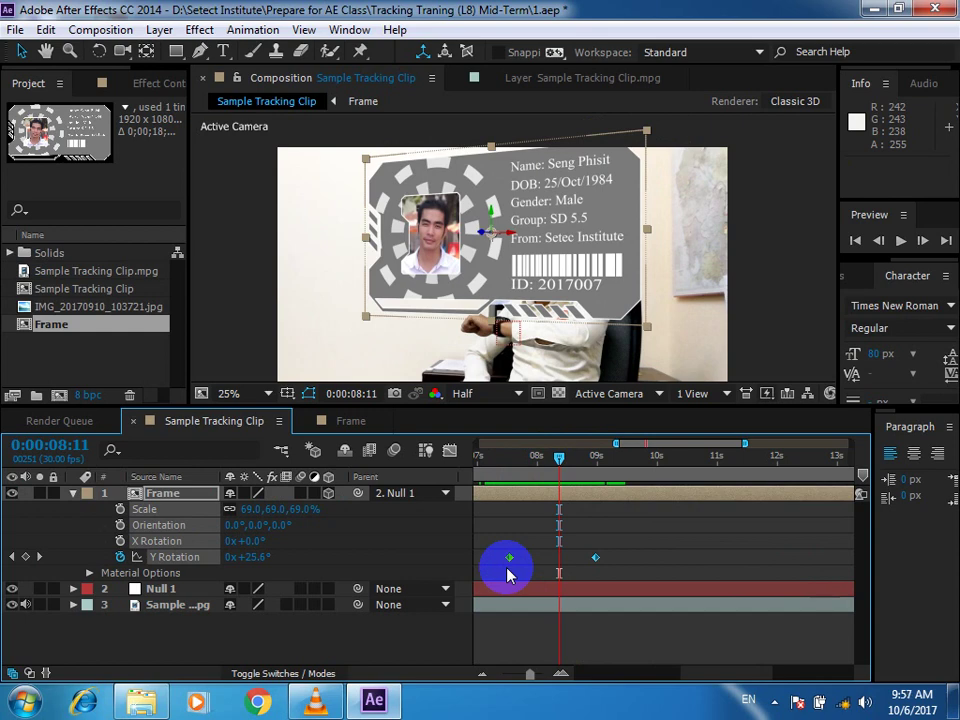
Apply easing to both Y Rotation keyframes and preview the eased swing.
{"action": "right_click", "coordinate": [509, 559]}
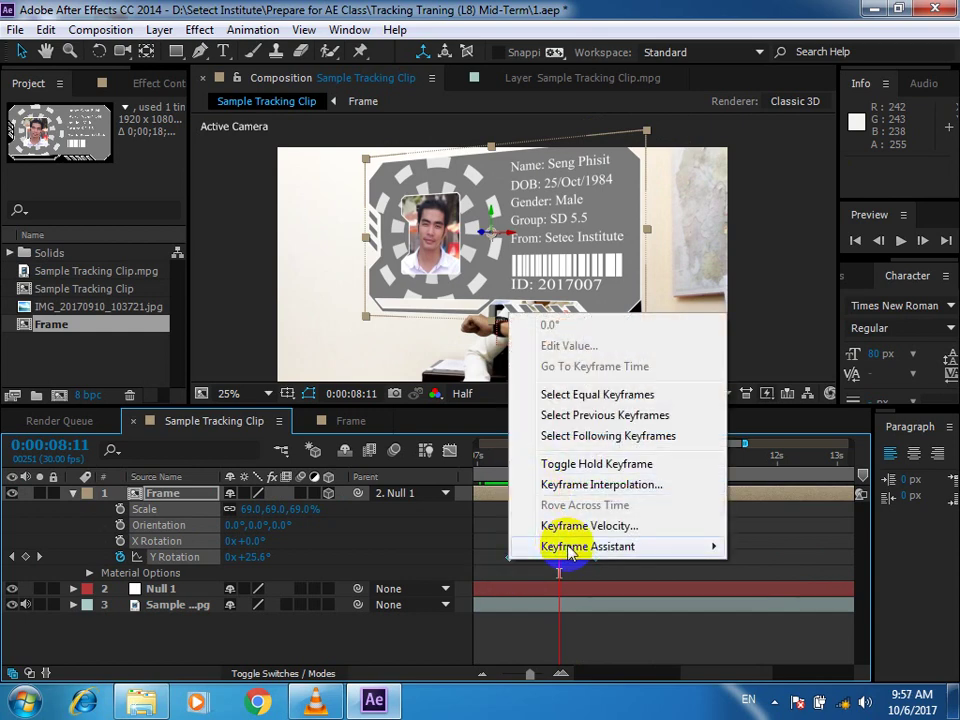
{"action": "mouse_move", "coordinate": [568, 550]}
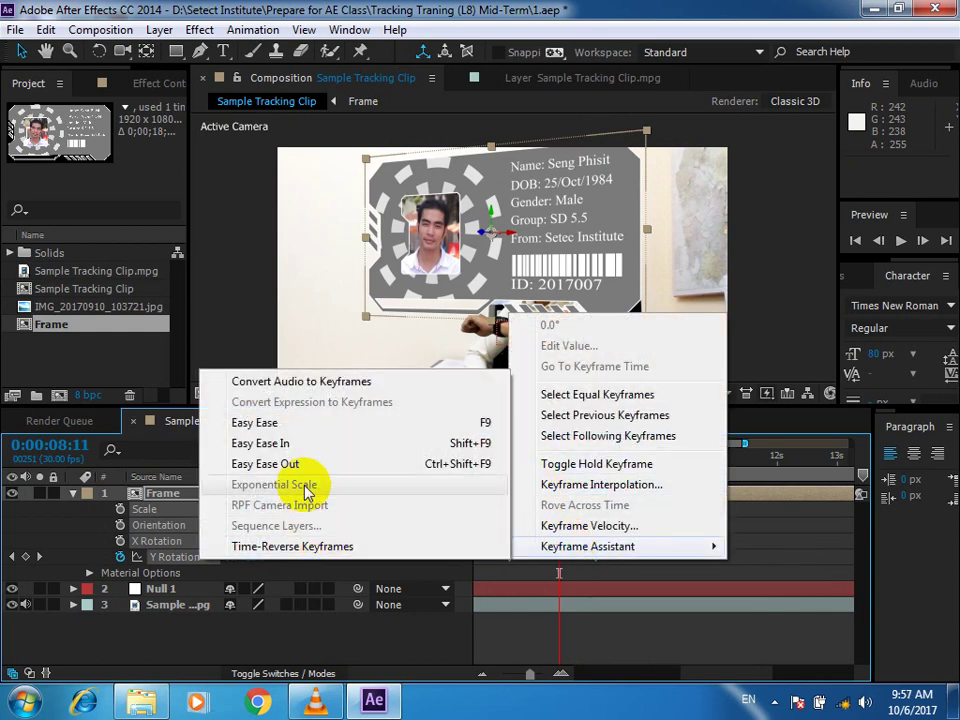
{"action": "left_click", "coordinate": [300, 424]}
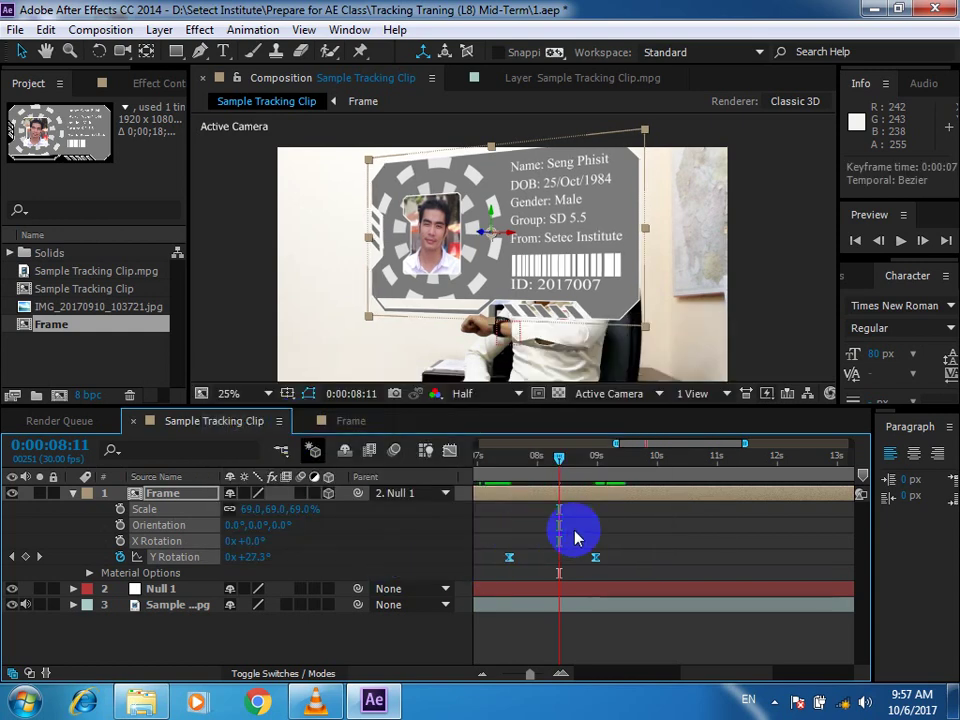
{"action": "left_click", "coordinate": [718, 533]}
{"action": "key", "text": "space"}
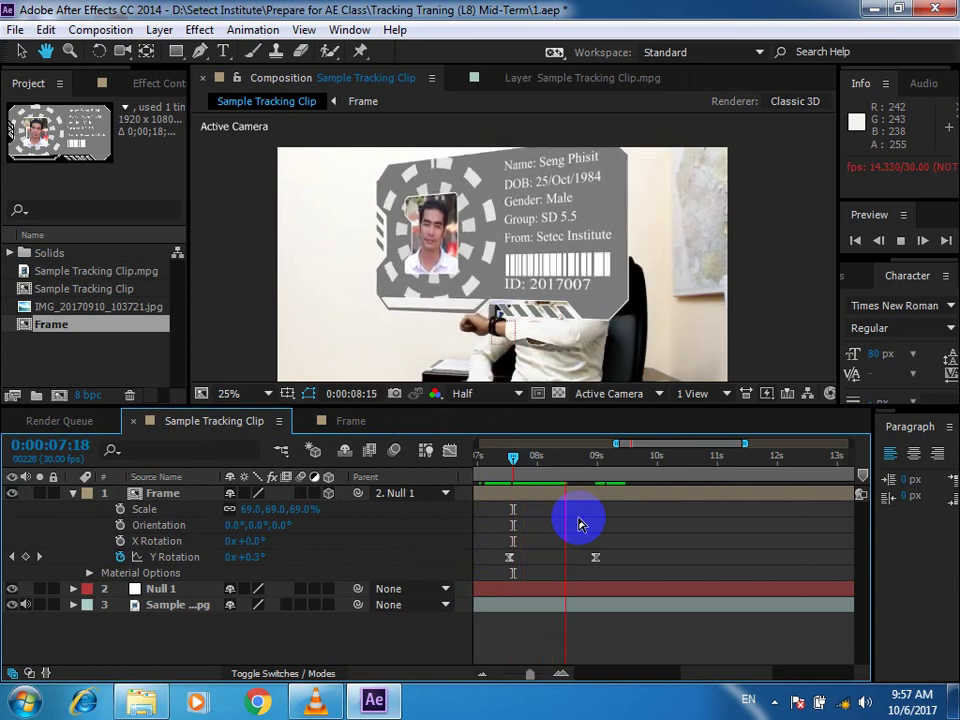
{"action": "key", "text": "space"}
Nudge the 44° keyframe to 0:00:08:25 and preview the swing from around 7:16.
{"action": "left_click_drag", "start_coordinate": [520, 476], "coordinate": [585, 477]}
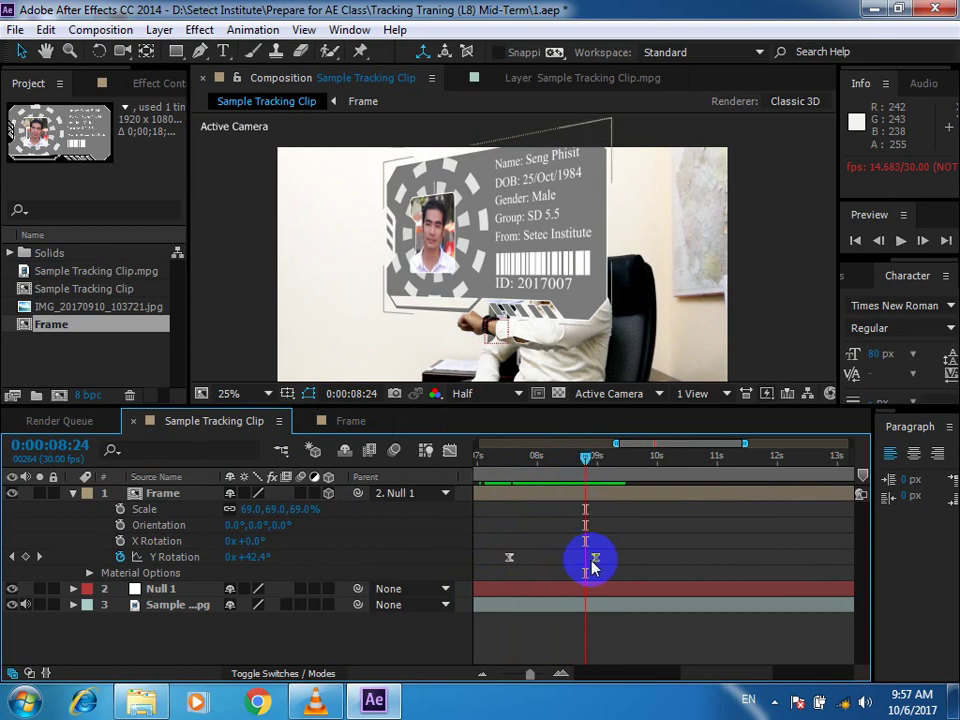
{"action": "left_click_drag", "start_coordinate": [595, 557], "coordinate": [587, 557]}
{"action": "left_click", "coordinate": [503, 484]}
{"action": "key", "text": "space"}
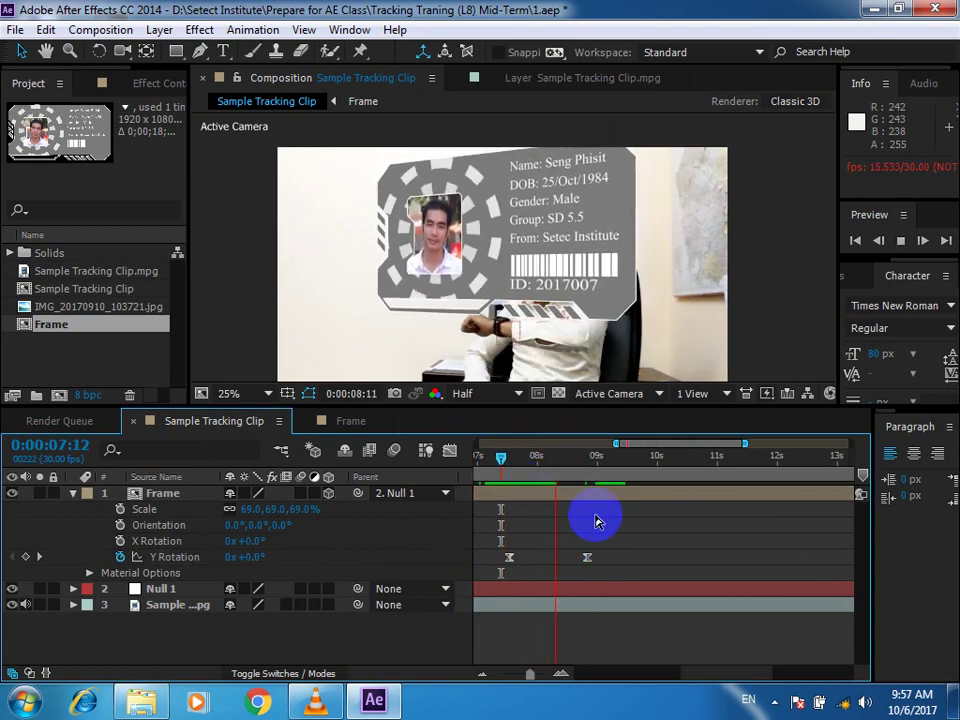
{"action": "key", "text": "space"}
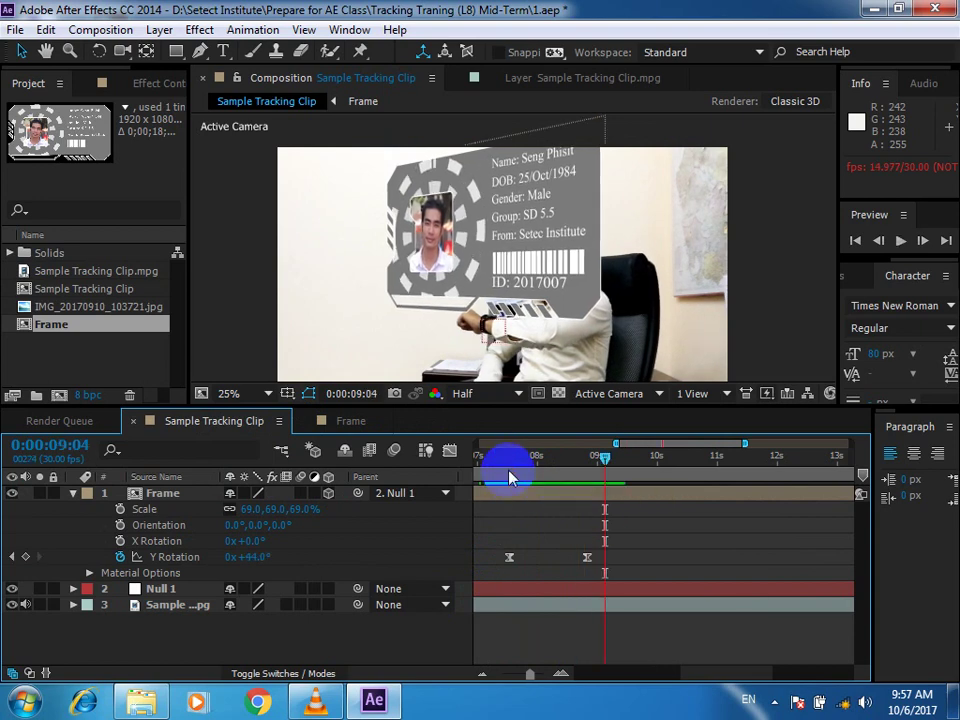
{"action": "left_click", "coordinate": [509, 476]}
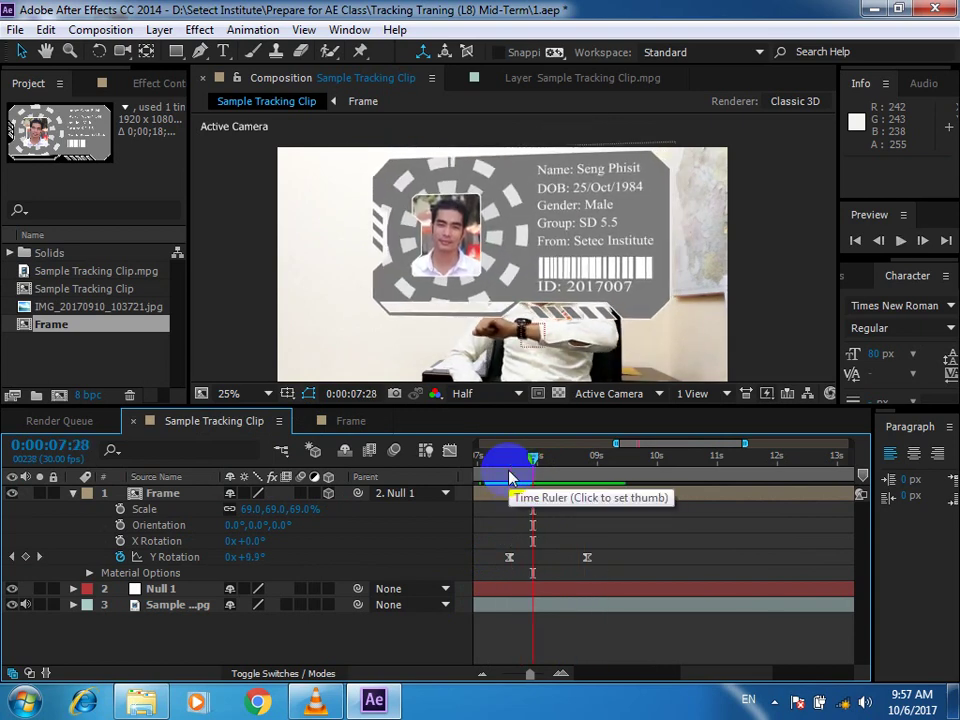
{"action": "left_click", "coordinate": [509, 476]}
{"action": "key", "text": "space"}
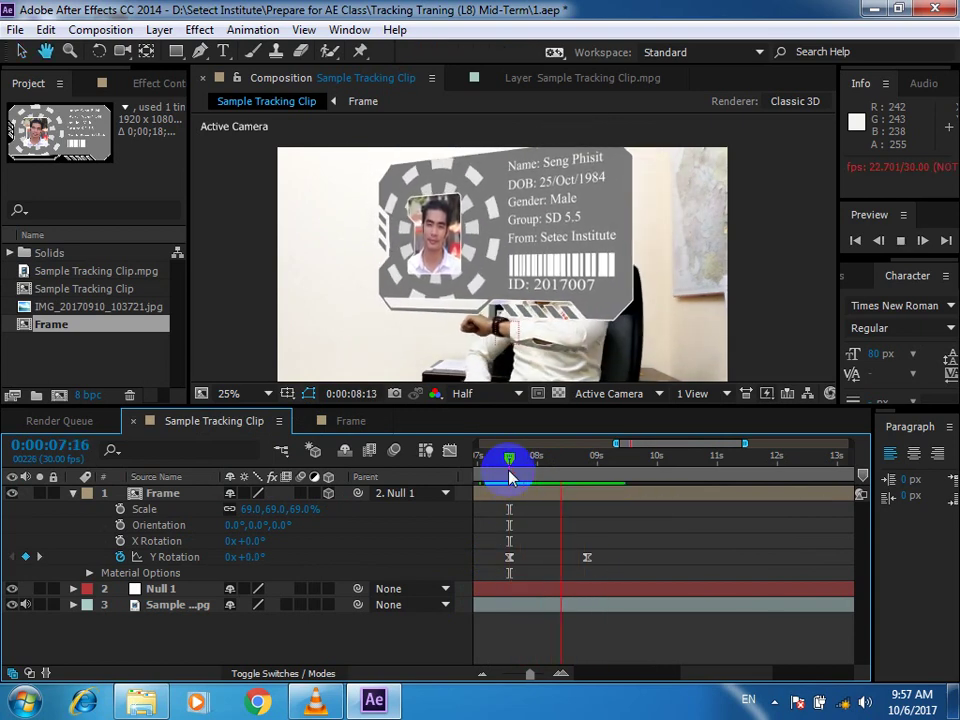
{"action": "key", "text": "space"}
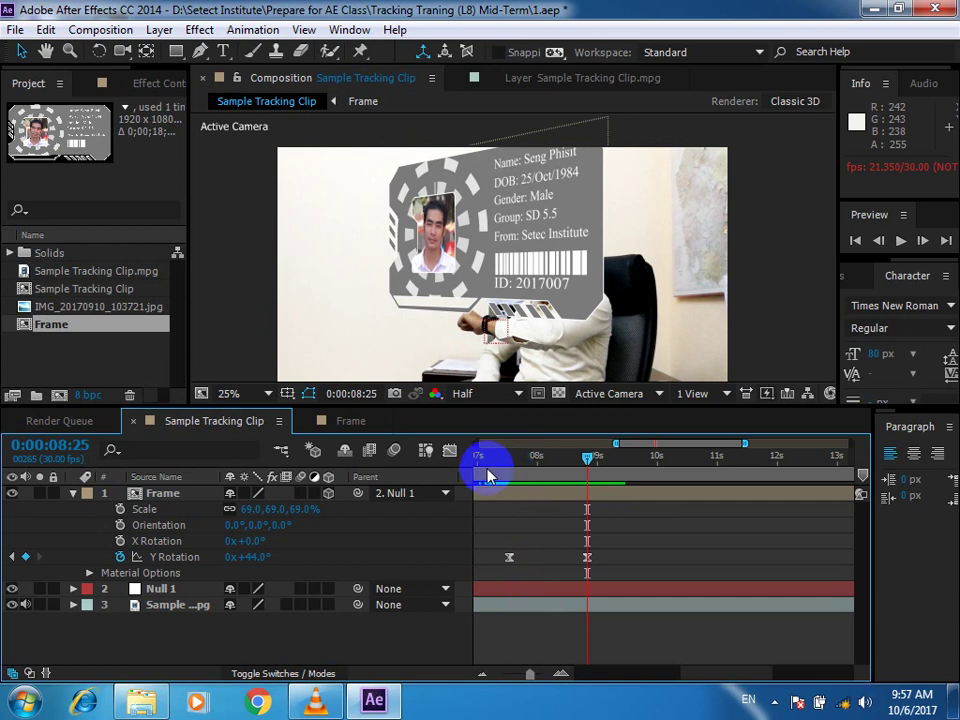
Preview the swing from the 0° keyframe at 0:00:07:16 through 0:00:10:05, zooming the timeline out.
{"action": "left_click_drag", "start_coordinate": [487, 476], "coordinate": [518, 518]}
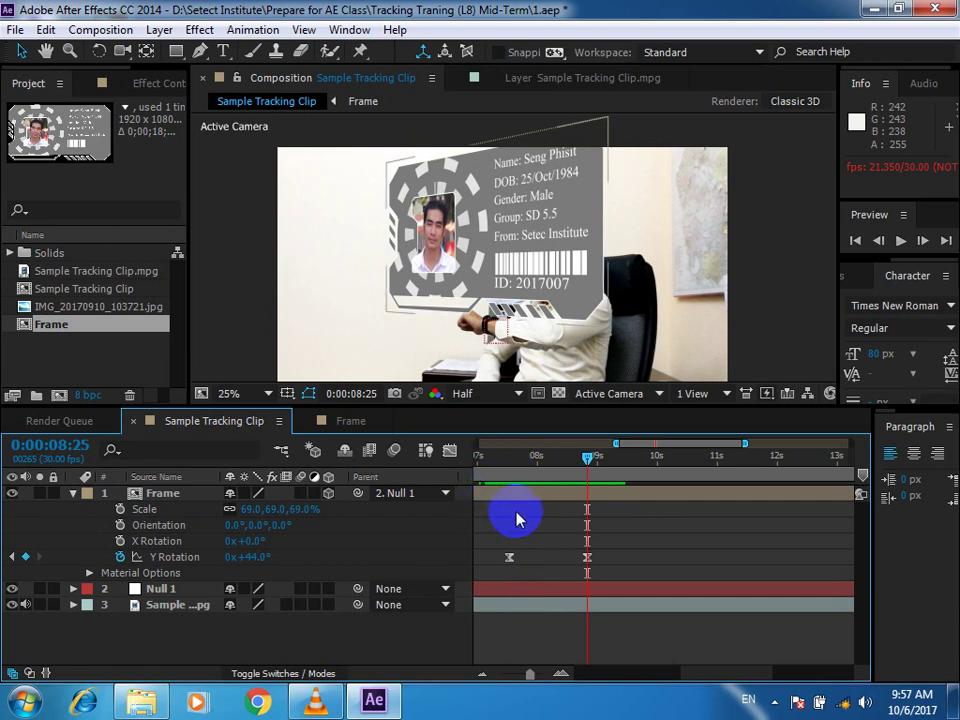
{"action": "left_click", "coordinate": [513, 480]}
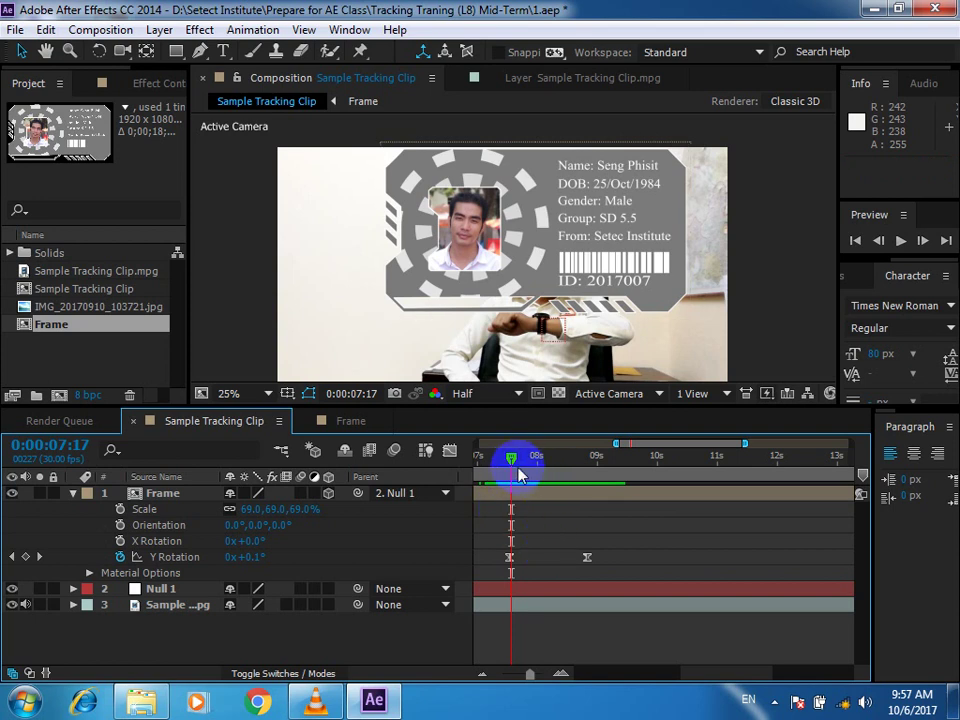
{"action": "left_click_drag", "start_coordinate": [510, 458], "coordinate": [515, 470]}
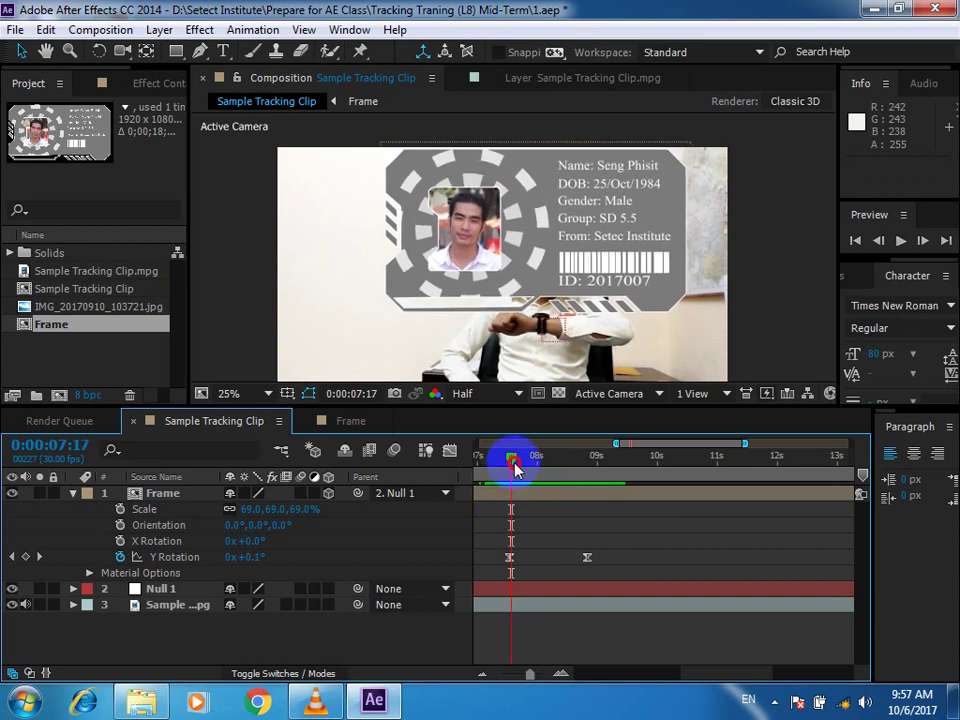
{"action": "key", "text": "space"}
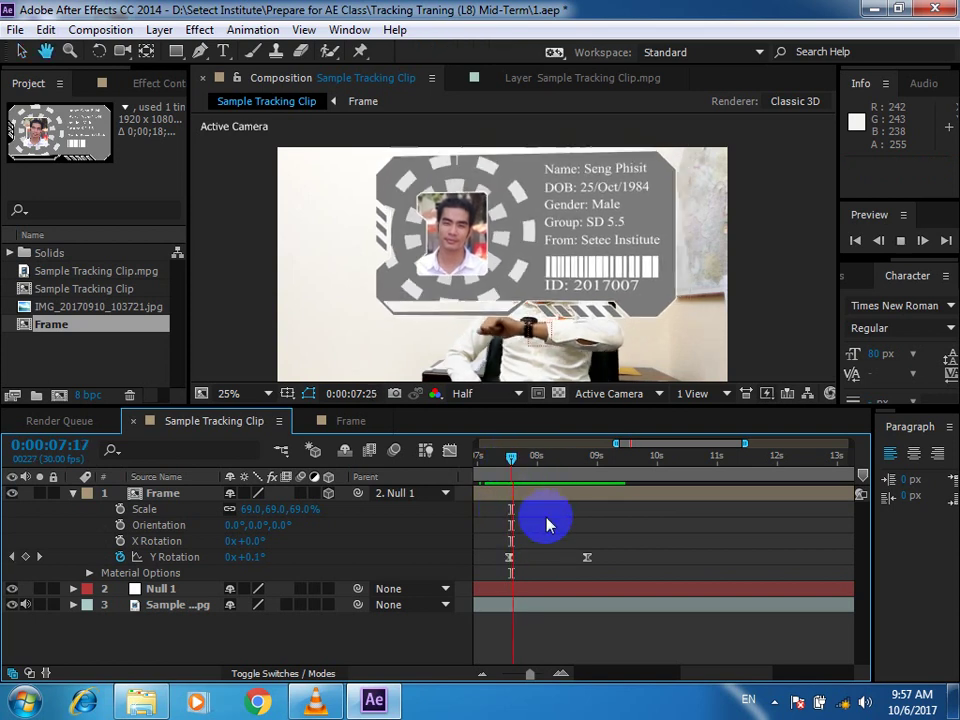
{"action": "left_click", "coordinate": [512, 460]}
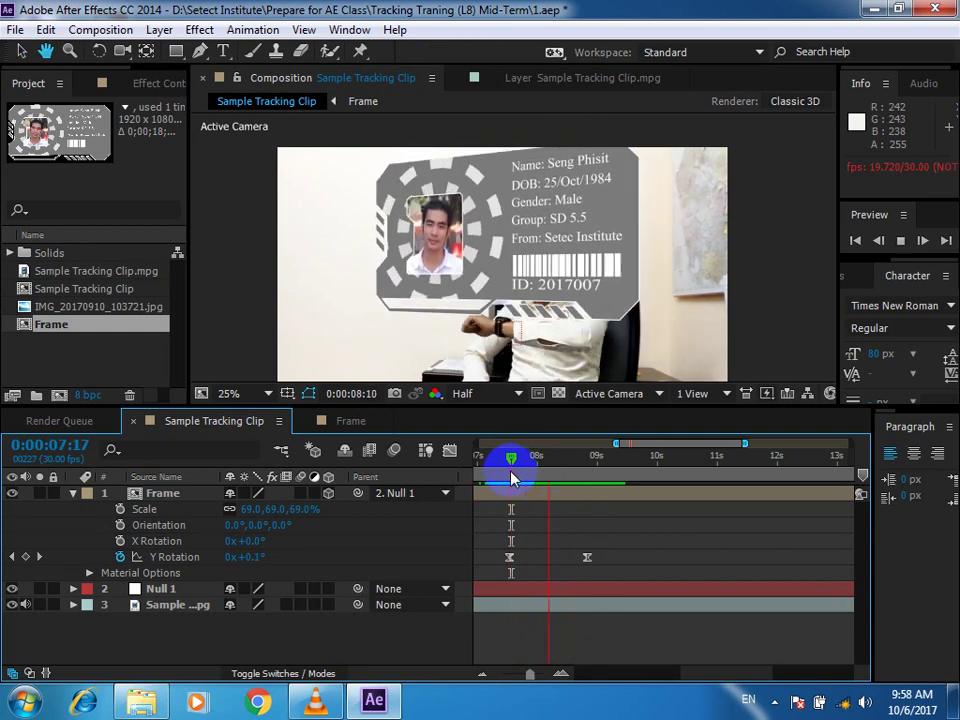
{"action": "key", "text": "space"}
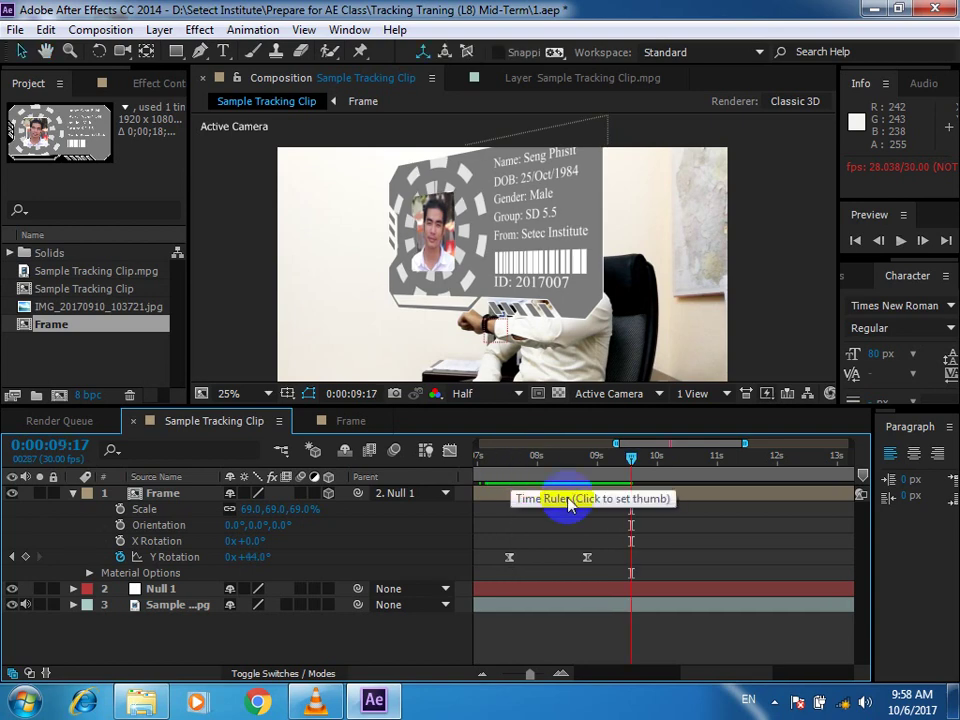
{"action": "key", "text": "minus"}
{"action": "key", "text": "minus"}
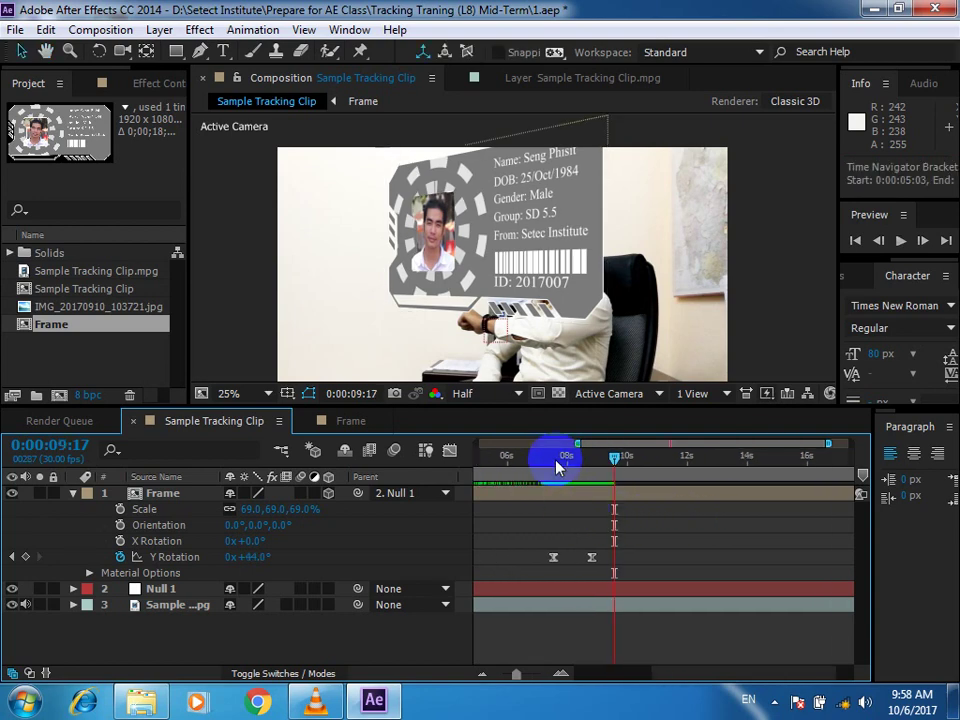
{"action": "left_click", "coordinate": [553, 458]}
{"action": "key", "text": "space"}
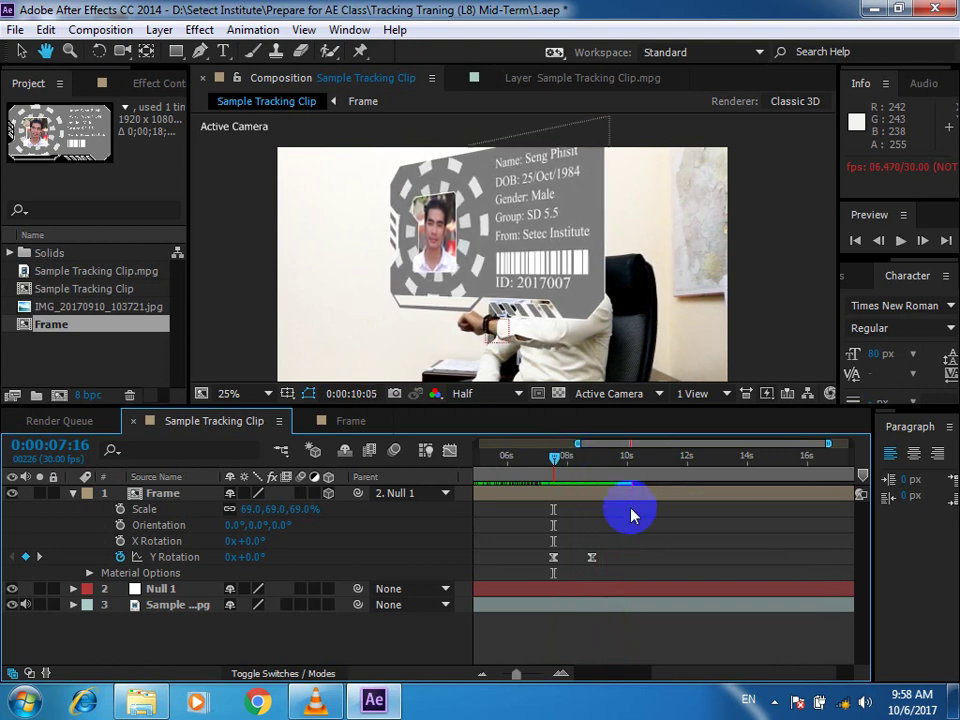
{"action": "key", "text": "space"}
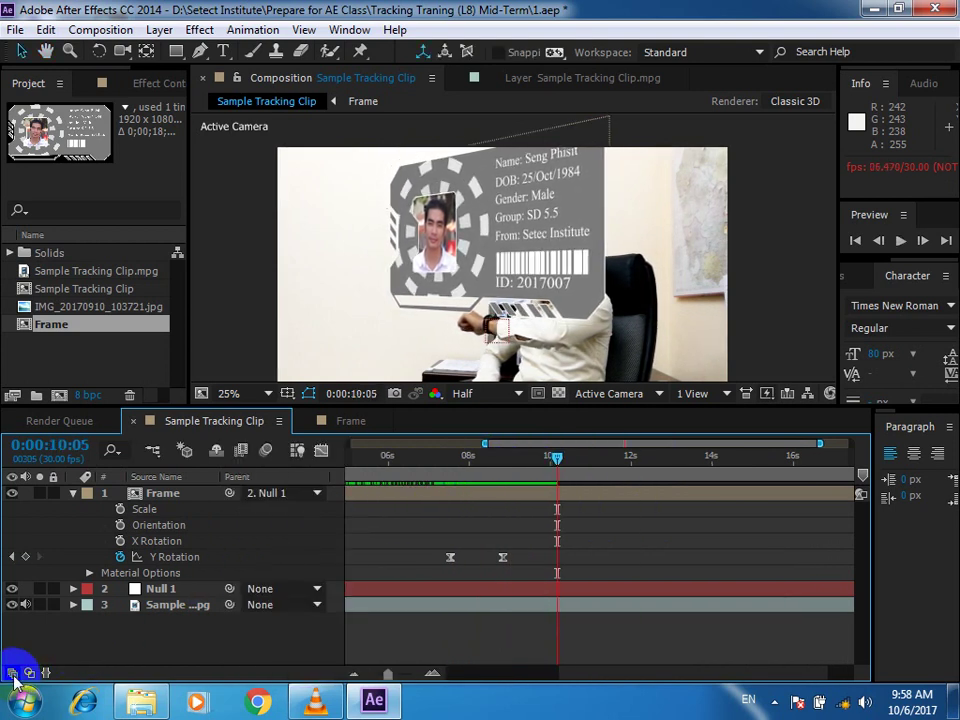
Hide the Parent column, zoom the timeline out, and move the time to 0:00:08:10.
{"action": "right_click", "coordinate": [382, 486]}
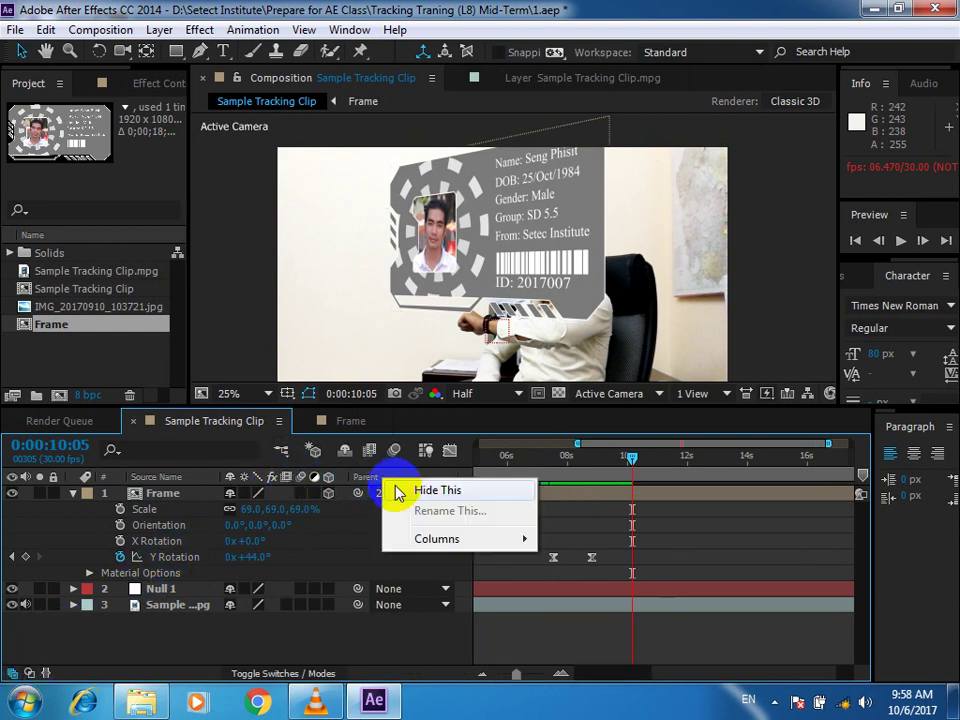
{"action": "left_click", "coordinate": [404, 491]}
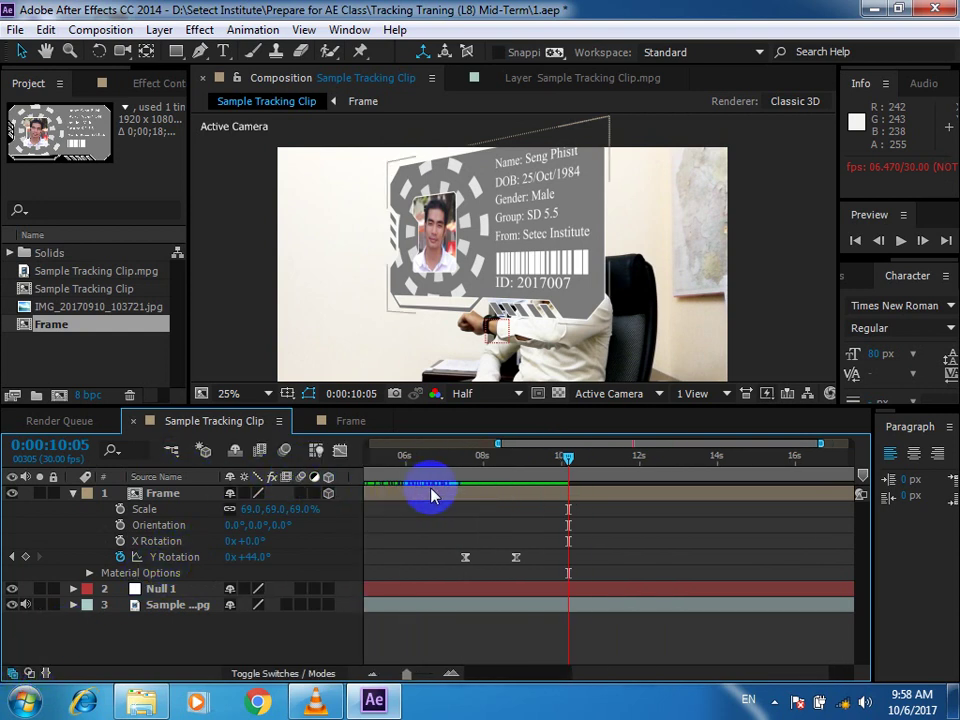
{"action": "key", "text": "minus"}
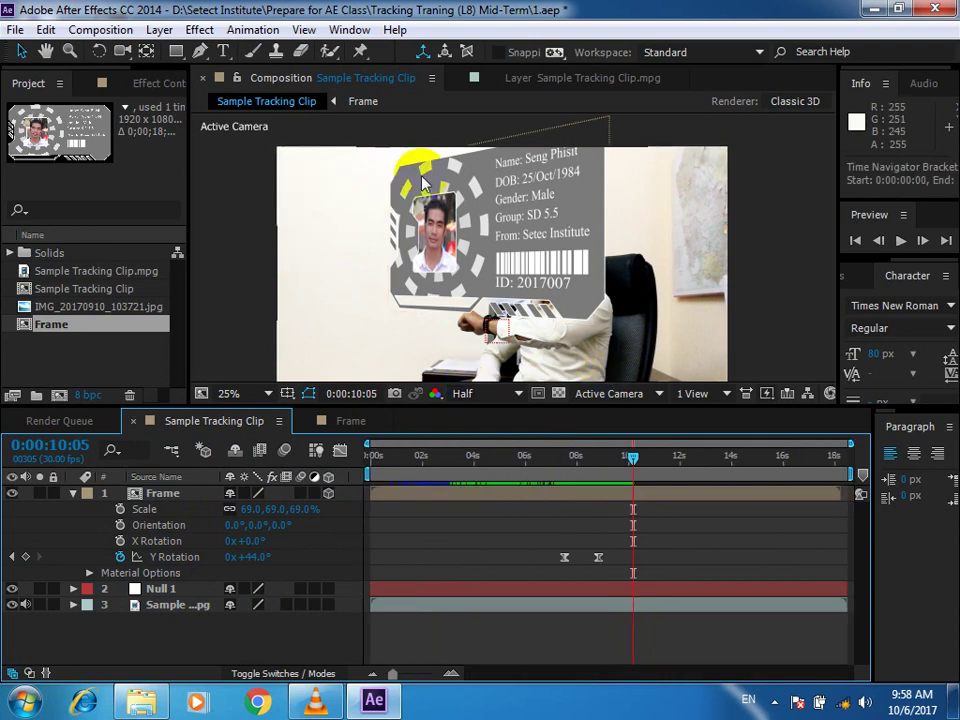
{"action": "left_click_drag", "start_coordinate": [606, 456], "coordinate": [587, 468]}
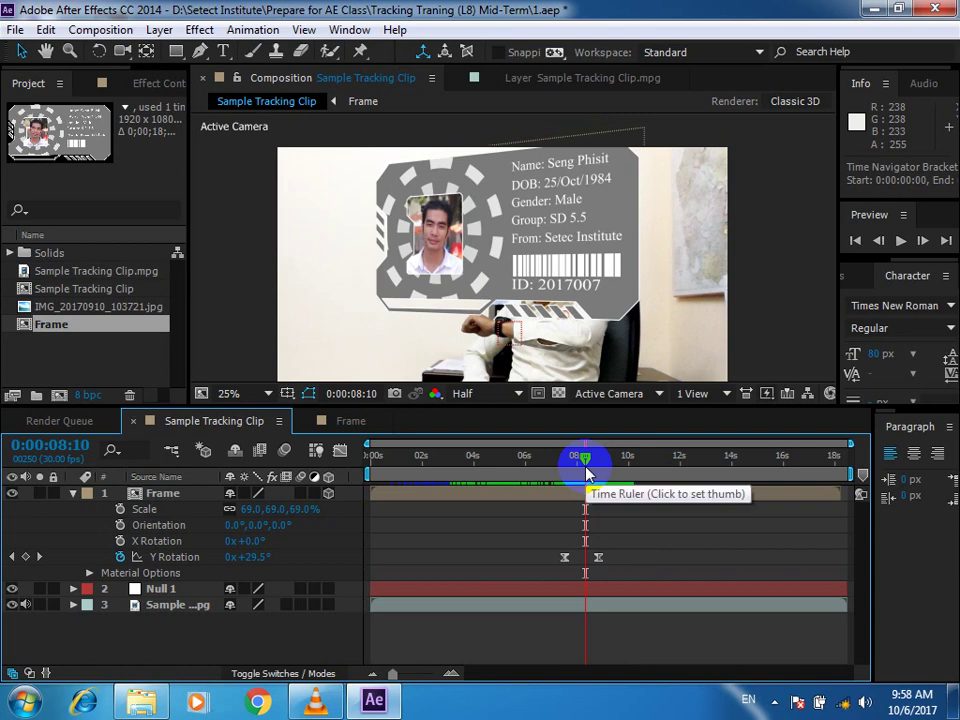
{"action": "scroll", "coordinate": [636, 540], "scroll_direction": "up", "scroll_amount": 2}
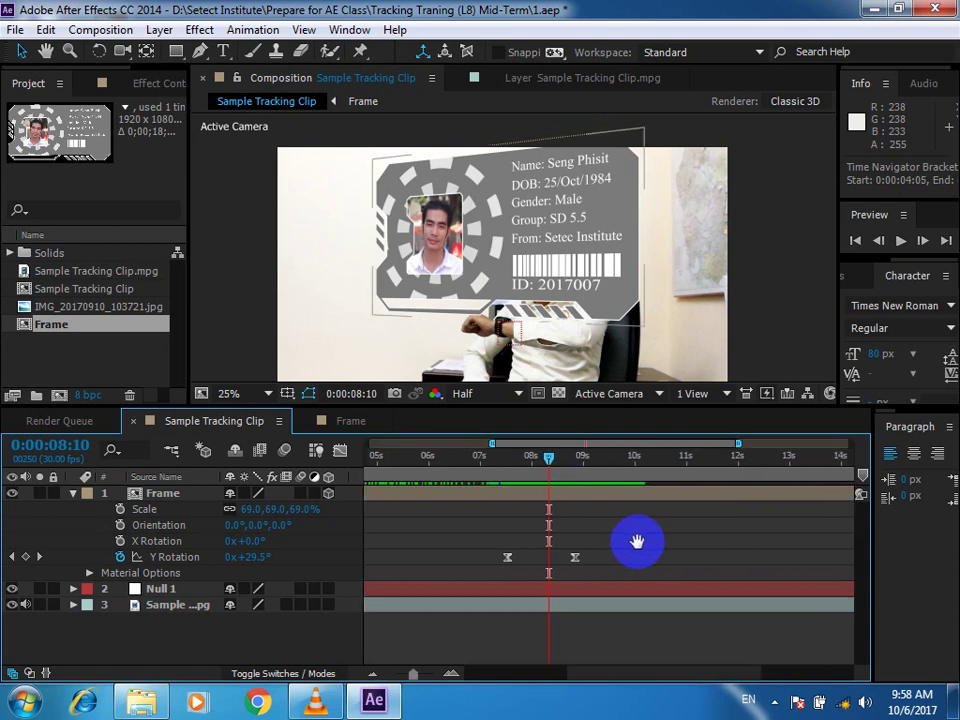
Preview the swing and add a keyframe holding the 44° Y Rotation at 0:00:09:29.
{"action": "left_click", "coordinate": [510, 479]}
{"action": "key", "text": "space"}
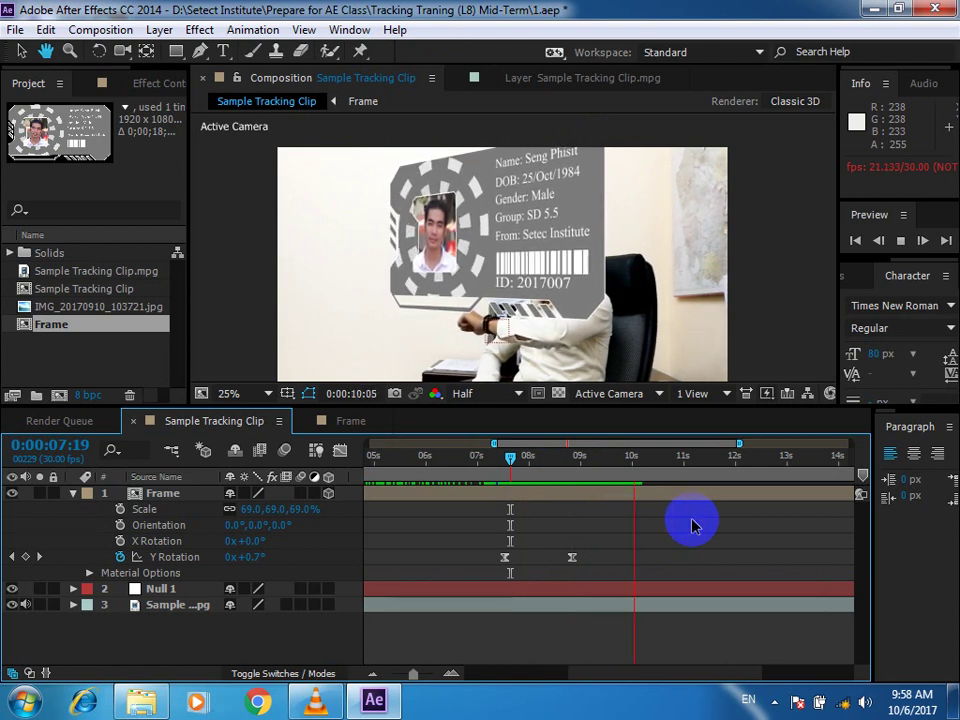
{"action": "mouse_move", "coordinate": [583, 462]}
{"action": "left_mouse_down"}
{"action": "mouse_move", "coordinate": [645, 474]}
{"action": "mouse_move", "coordinate": [630, 474]}
{"action": "left_mouse_up"}
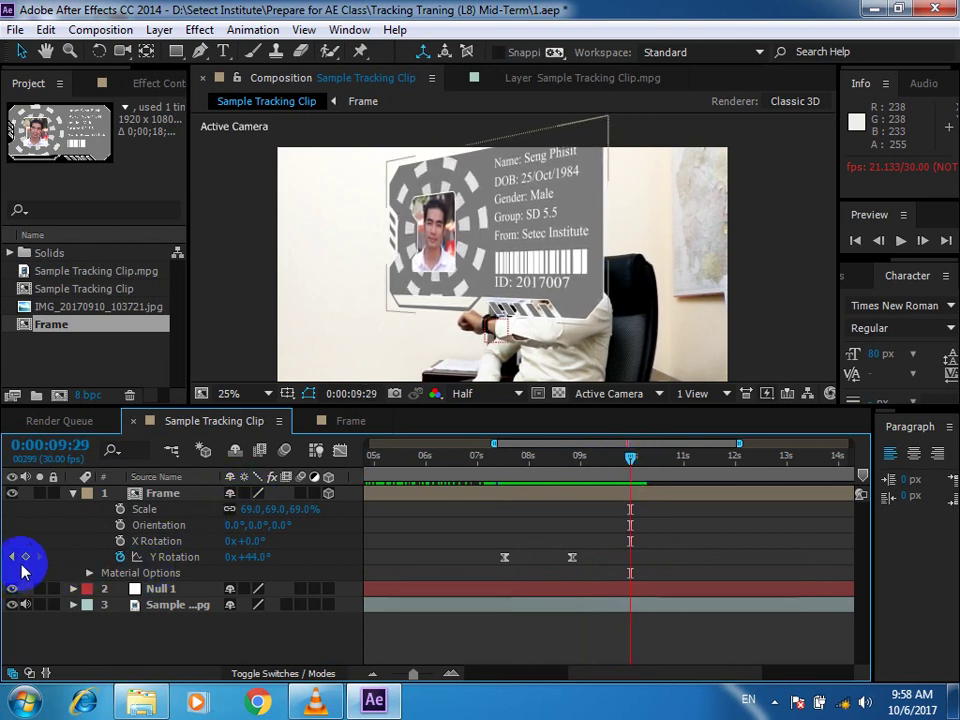
{"action": "left_click", "coordinate": [25, 557]}
Zoom in on the keyframes and, at 0:00:11:22, turn the card's Y Rotation back toward the camera.
{"action": "left_click_drag", "start_coordinate": [671, 561], "coordinate": [605, 425]}
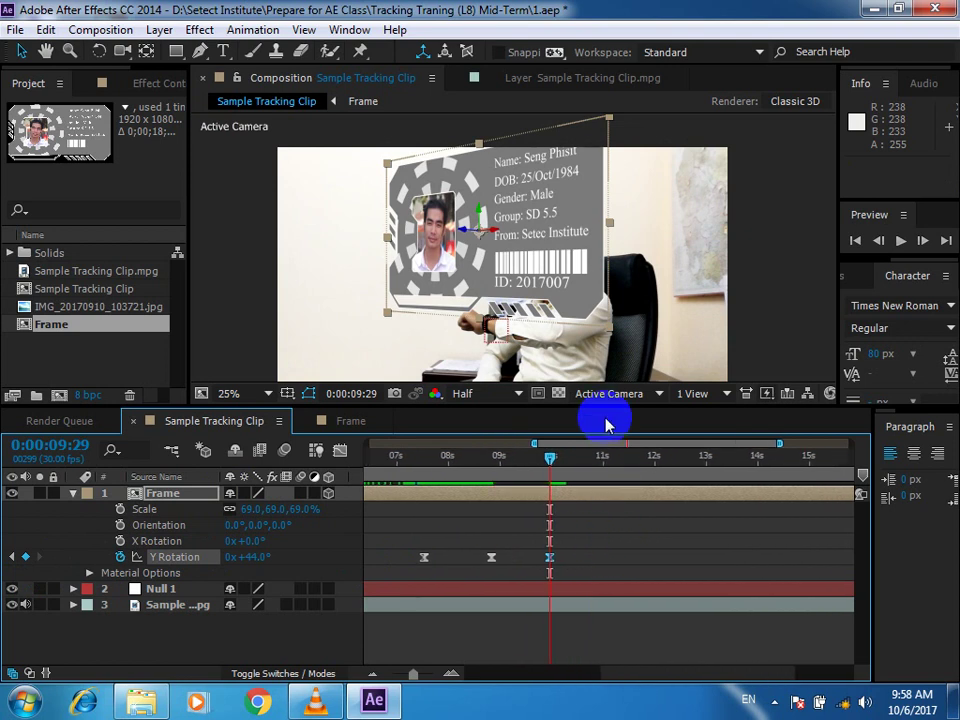
{"action": "left_click_drag", "start_coordinate": [605, 425], "coordinate": [393, 528]}
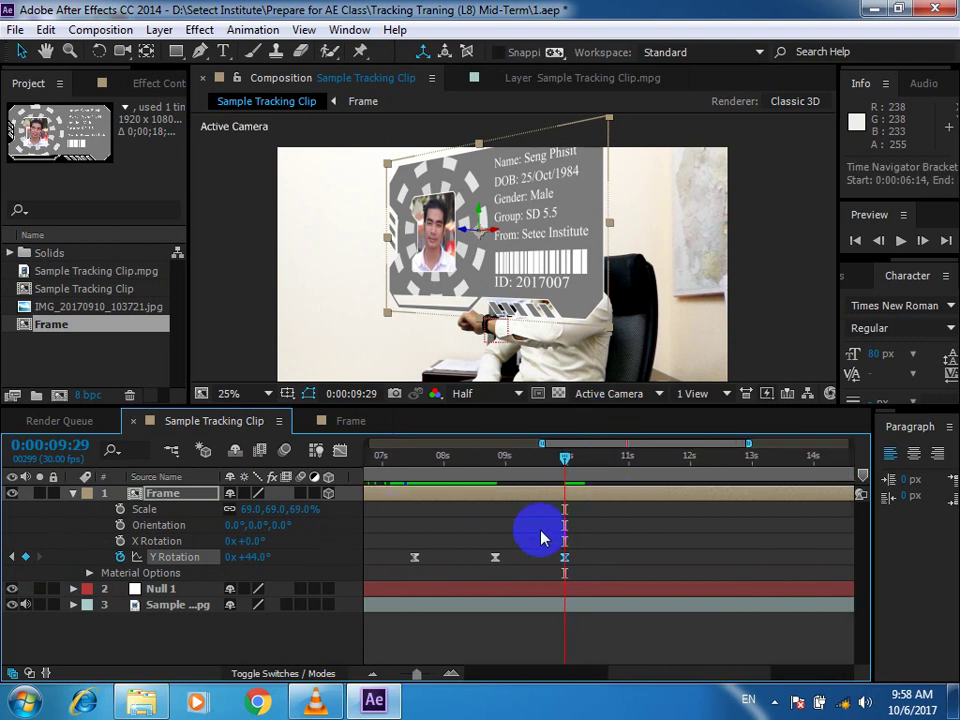
{"action": "left_click_drag", "start_coordinate": [564, 458], "coordinate": [674, 473]}
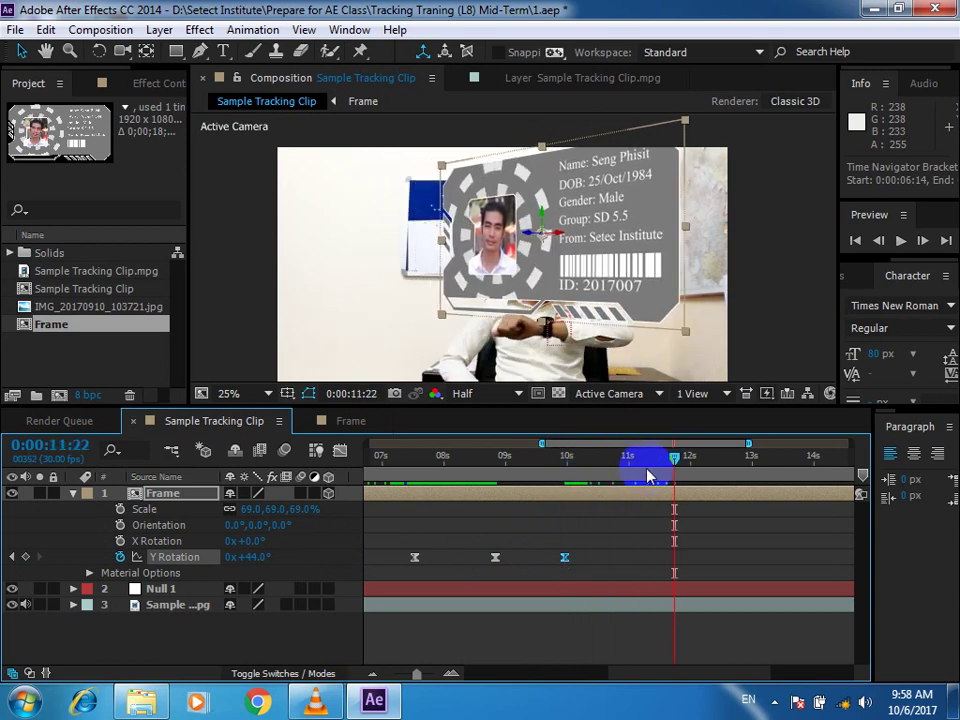
{"action": "left_click_drag", "start_coordinate": [229, 561], "coordinate": [227, 561]}
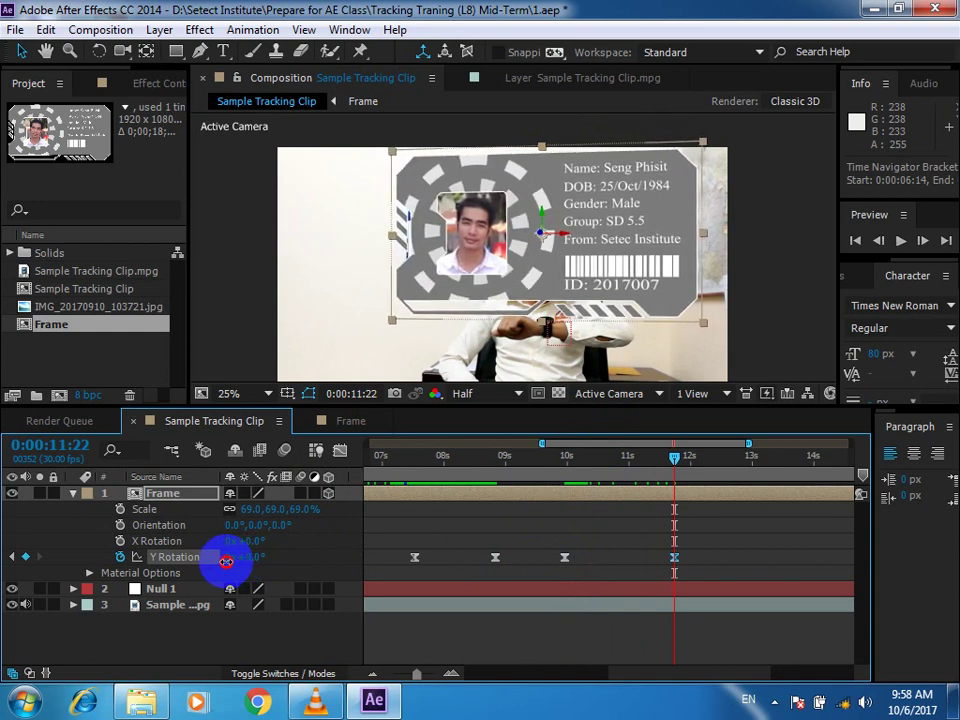
Fine-tune the 11:22 rotation, then swing the card to -36° Y Rotation at 0:00:12:23.
{"action": "left_click_drag", "start_coordinate": [226, 562], "coordinate": [228, 563]}
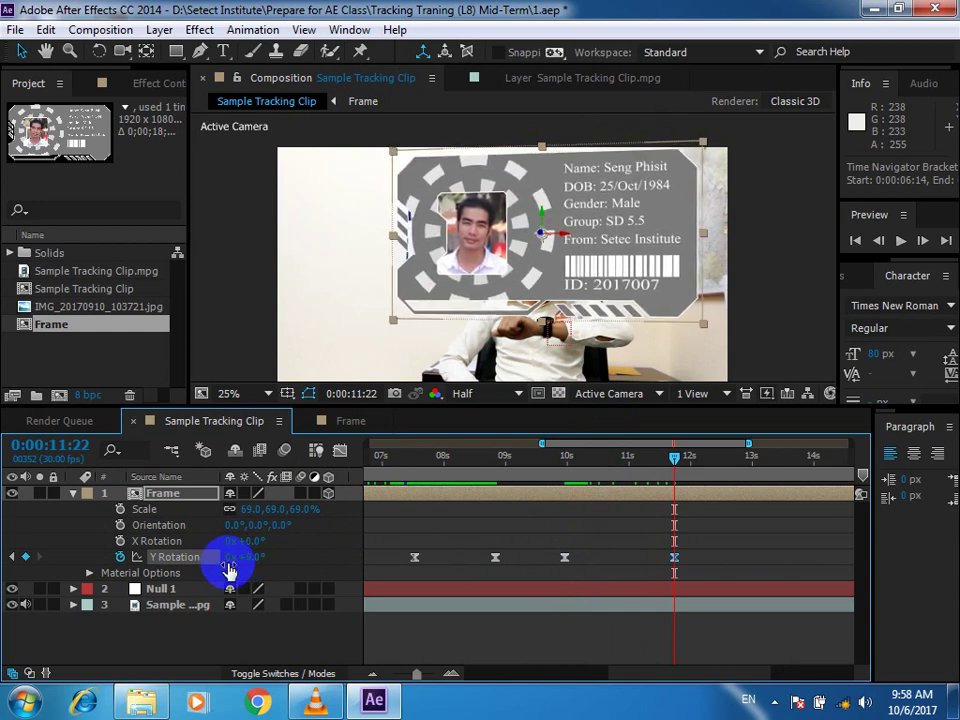
{"action": "left_click_drag", "start_coordinate": [577, 466], "coordinate": [738, 476]}
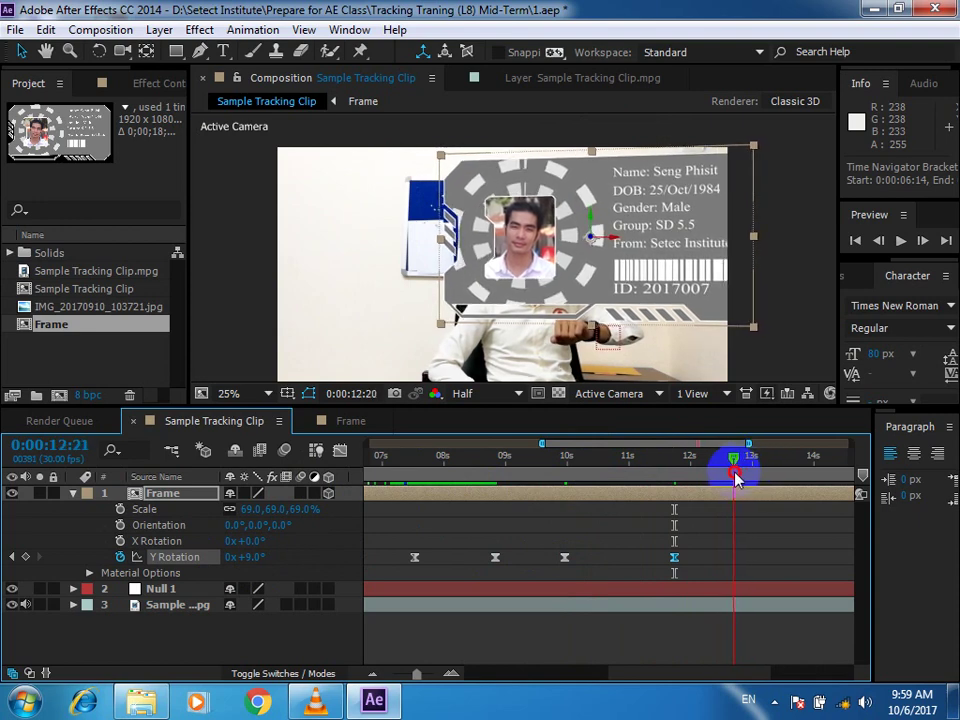
{"action": "left_click_drag", "start_coordinate": [738, 476], "coordinate": [738, 476]}
{"action": "left_click_drag", "start_coordinate": [253, 556], "coordinate": [229, 561]}
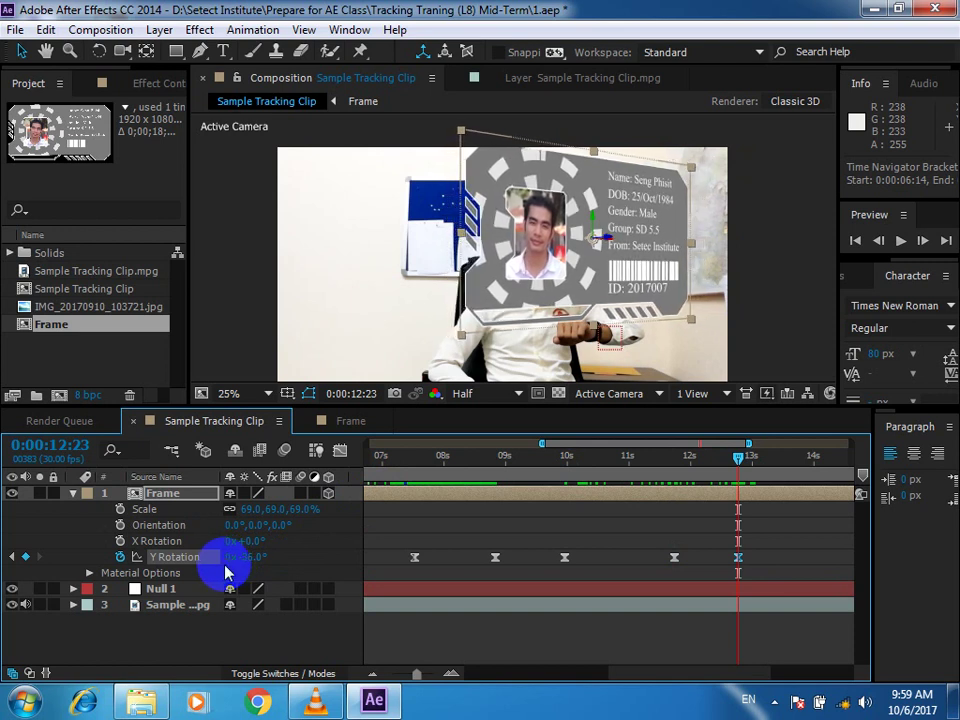
At 0:00:15:00, set Y Rotation to about +1° so the card faces the camera.
{"action": "left_click_drag", "start_coordinate": [767, 536], "coordinate": [611, 529]}
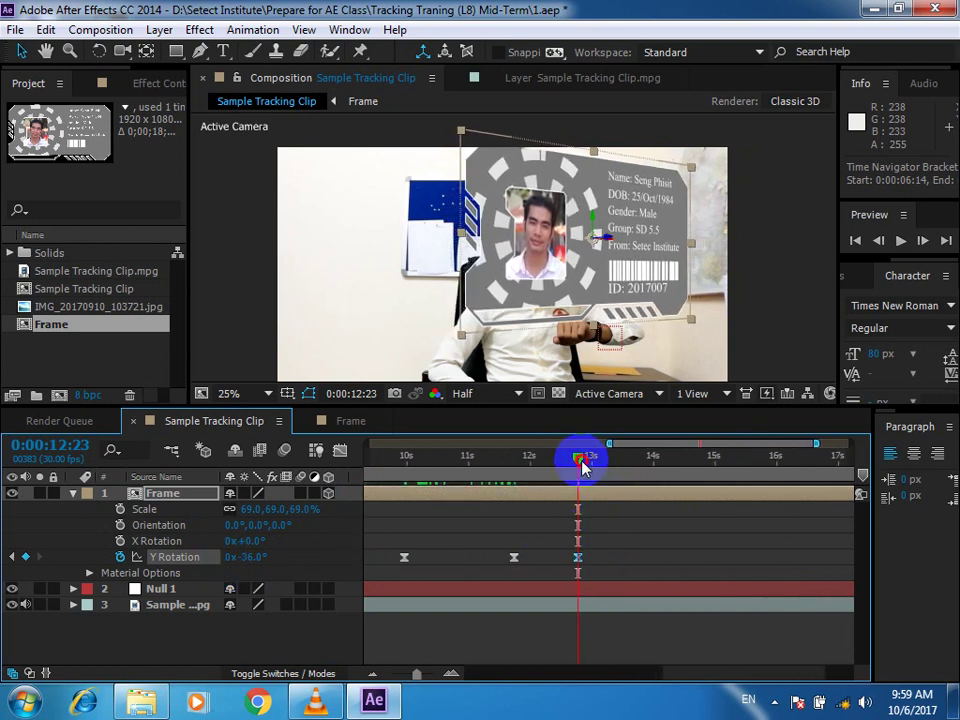
{"action": "mouse_move", "coordinate": [603, 463]}
{"action": "left_mouse_down"}
{"action": "mouse_move", "coordinate": [612, 465]}
{"action": "mouse_move", "coordinate": [583, 472]}
{"action": "mouse_move", "coordinate": [718, 471]}
{"action": "left_mouse_up"}
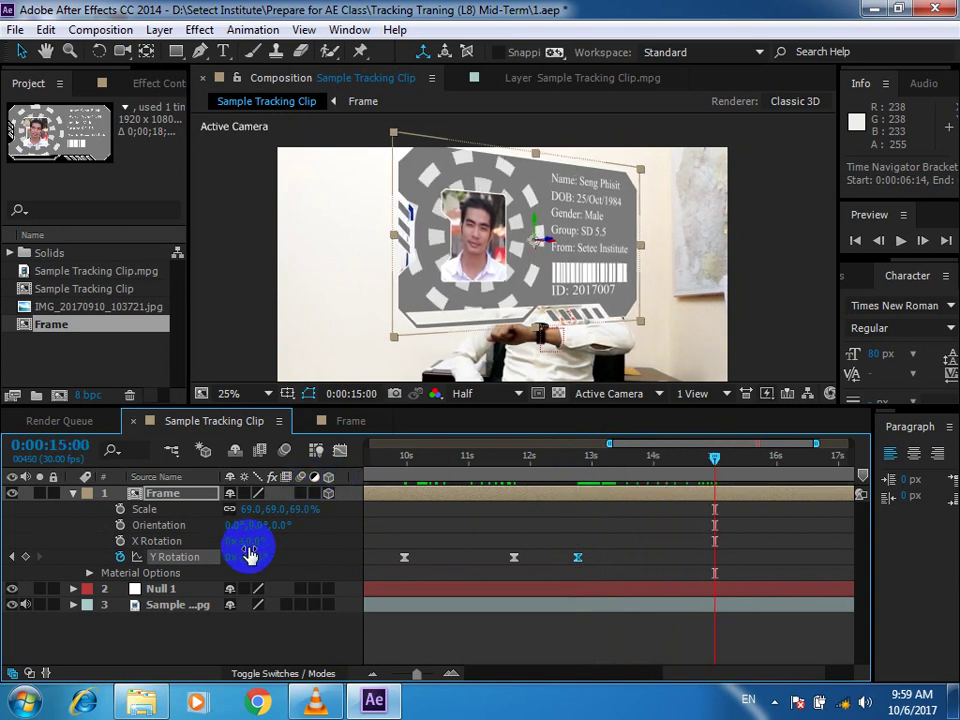
{"action": "left_click_drag", "start_coordinate": [260, 552], "coordinate": [289, 553]}
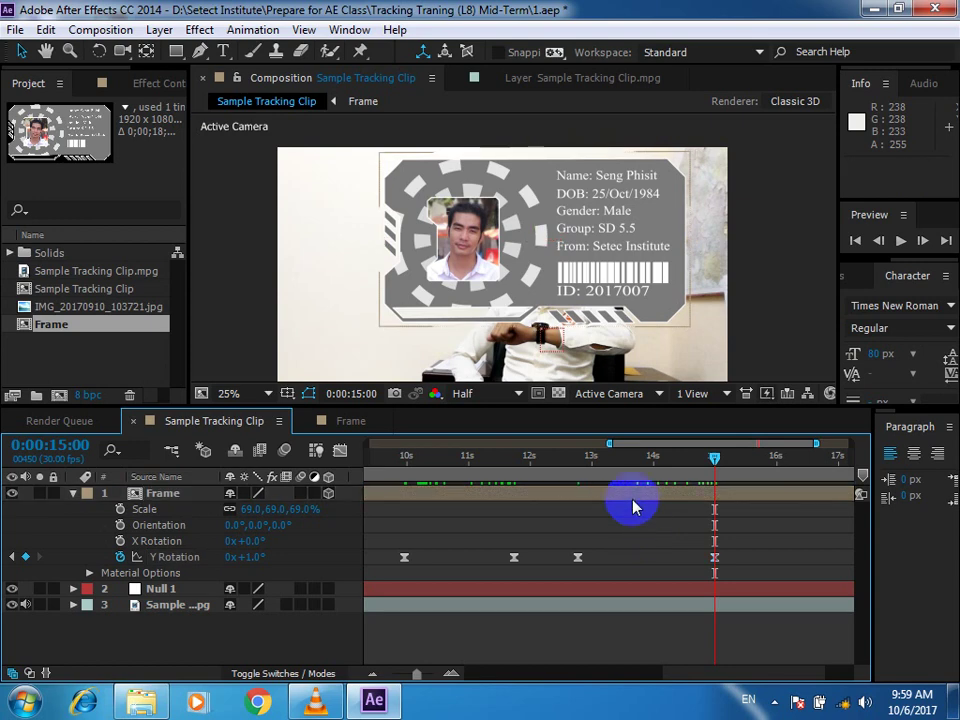
{"action": "scroll", "coordinate": [525, 477], "scroll_direction": "down", "scroll_amount": 3}
Return to the first Y Rotation keyframe and replay the swing from 0:00:07:24.
{"action": "left_click_drag", "start_coordinate": [525, 477], "coordinate": [495, 508]}
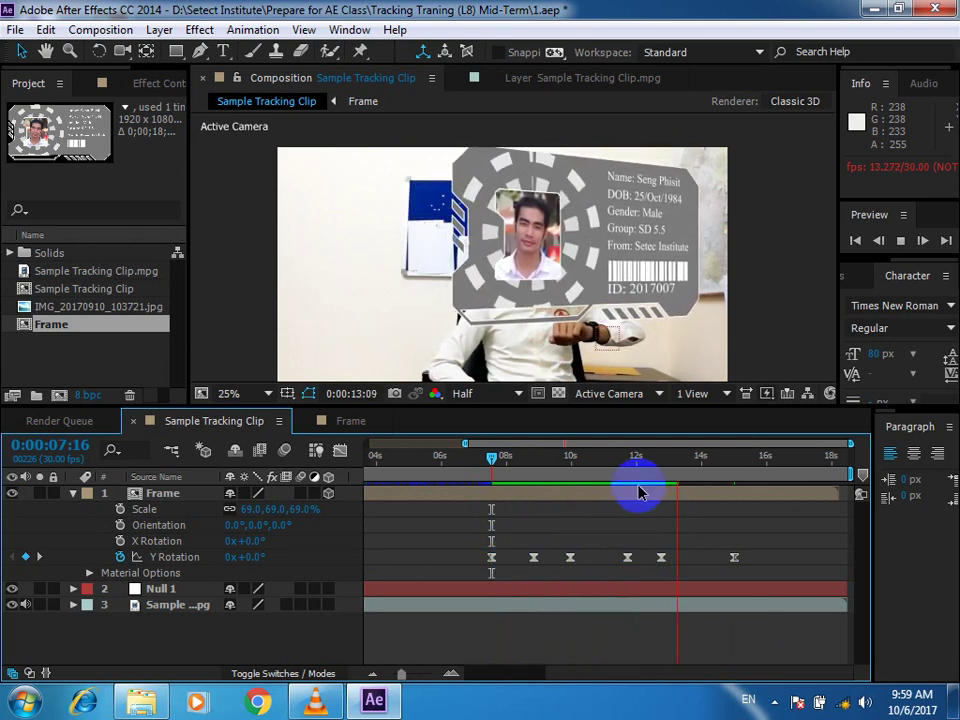
{"action": "left_click", "coordinate": [500, 459]}
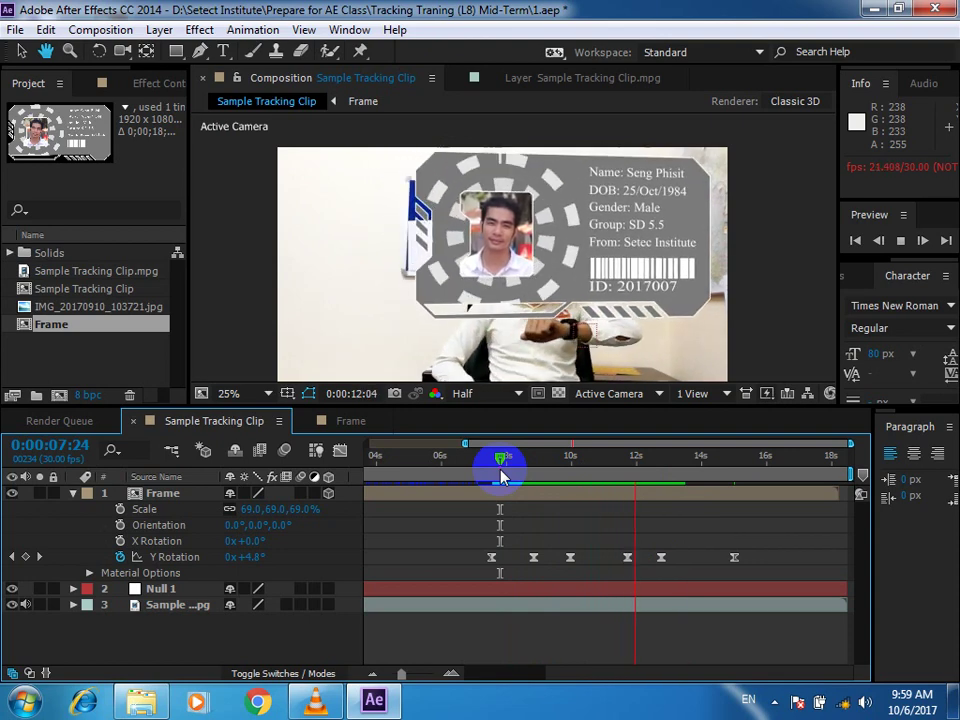
Preview the swing from around 0:00:10:16 to review its timing.
{"action": "left_click_drag", "start_coordinate": [501, 477], "coordinate": [652, 483]}
{"action": "scroll", "coordinate": [683, 499], "scroll_direction": "up", "scroll_amount": 2}
{"action": "scroll", "coordinate": [688, 507], "scroll_direction": "up", "scroll_amount": 2}
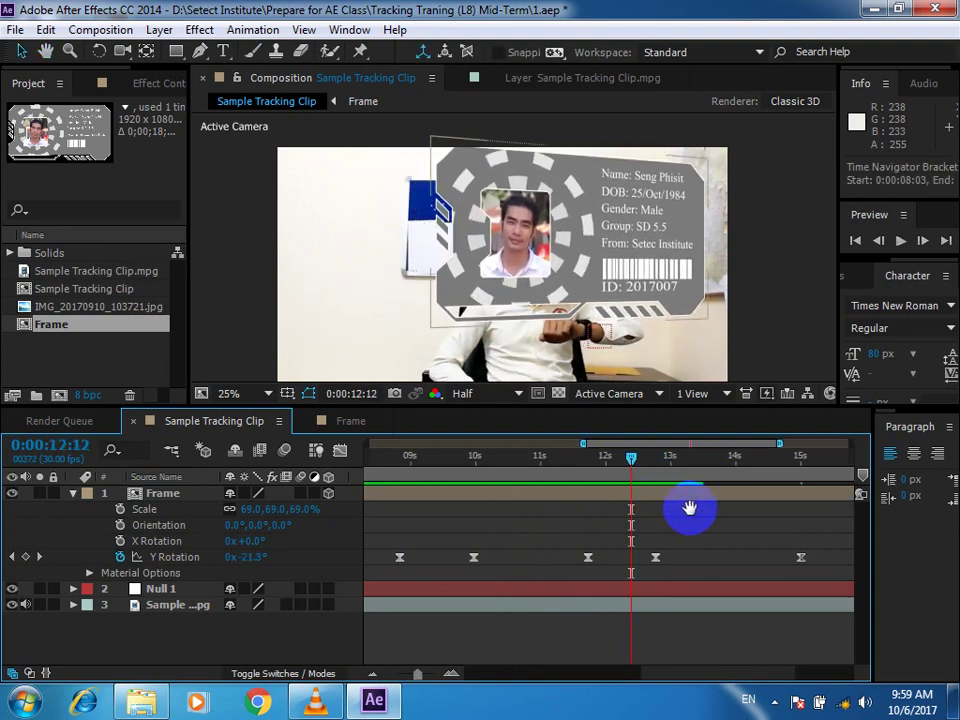
{"action": "scroll", "coordinate": [607, 519], "scroll_direction": "down", "scroll_amount": 2}
{"action": "left_click", "coordinate": [516, 458]}
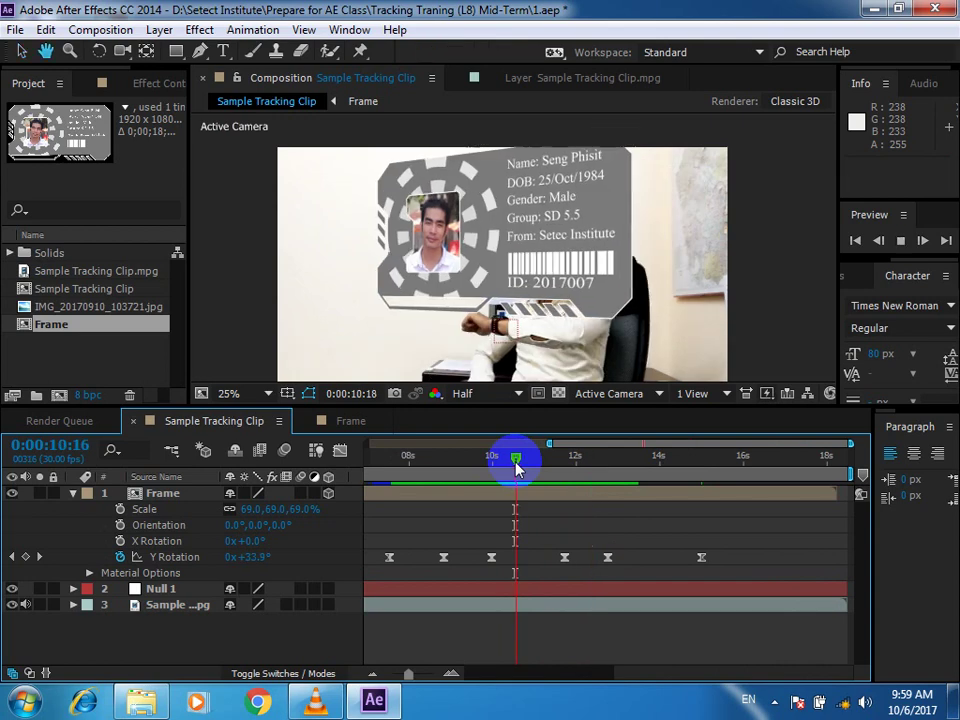
{"action": "key", "text": "space"}
{"action": "key", "text": "space"}
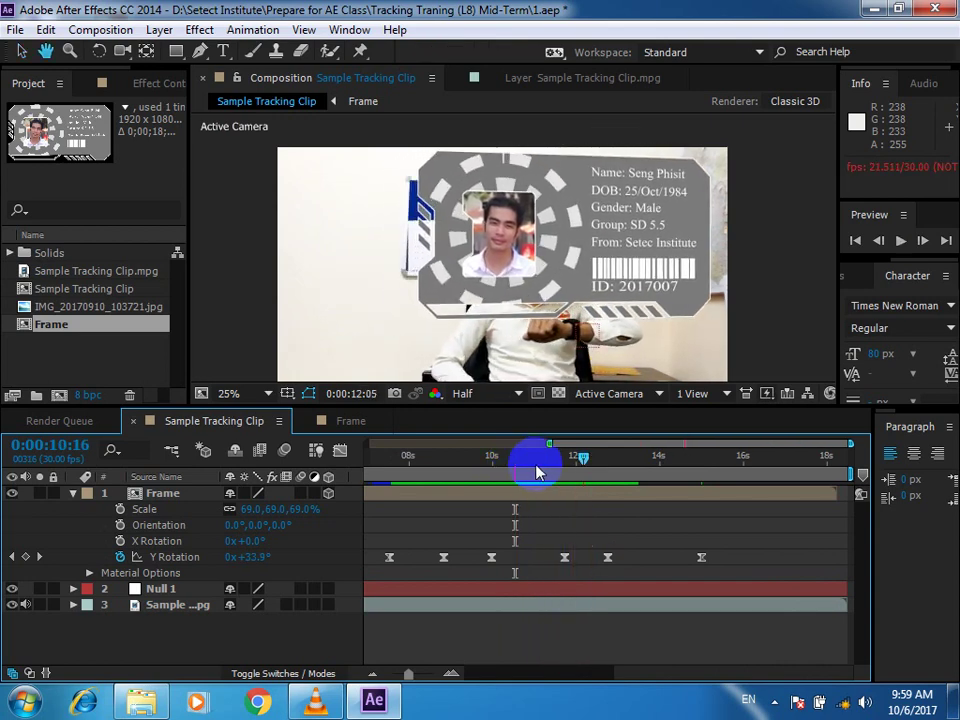
{"action": "left_click_drag", "start_coordinate": [538, 462], "coordinate": [565, 470]}
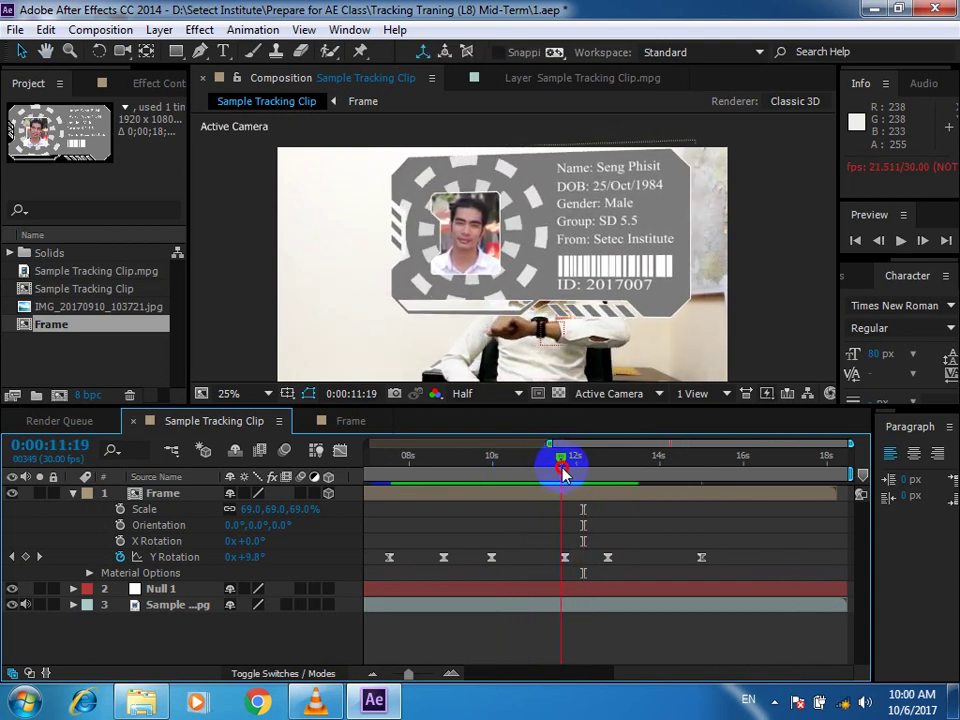
Shift the -36° Y Rotation keyframe earlier to 0:00:12:07, with the turn-back key near 0:00:11:13.
{"action": "left_click_drag", "start_coordinate": [565, 475], "coordinate": [602, 477]}
{"action": "mouse_move", "coordinate": [575, 537]}
{"action": "left_mouse_down"}
{"action": "mouse_move", "coordinate": [608, 561]}
{"action": "mouse_move", "coordinate": [588, 562]}
{"action": "left_mouse_up"}
{"action": "left_click", "coordinate": [546, 478]}
{"action": "left_click_drag", "start_coordinate": [546, 478], "coordinate": [585, 478]}
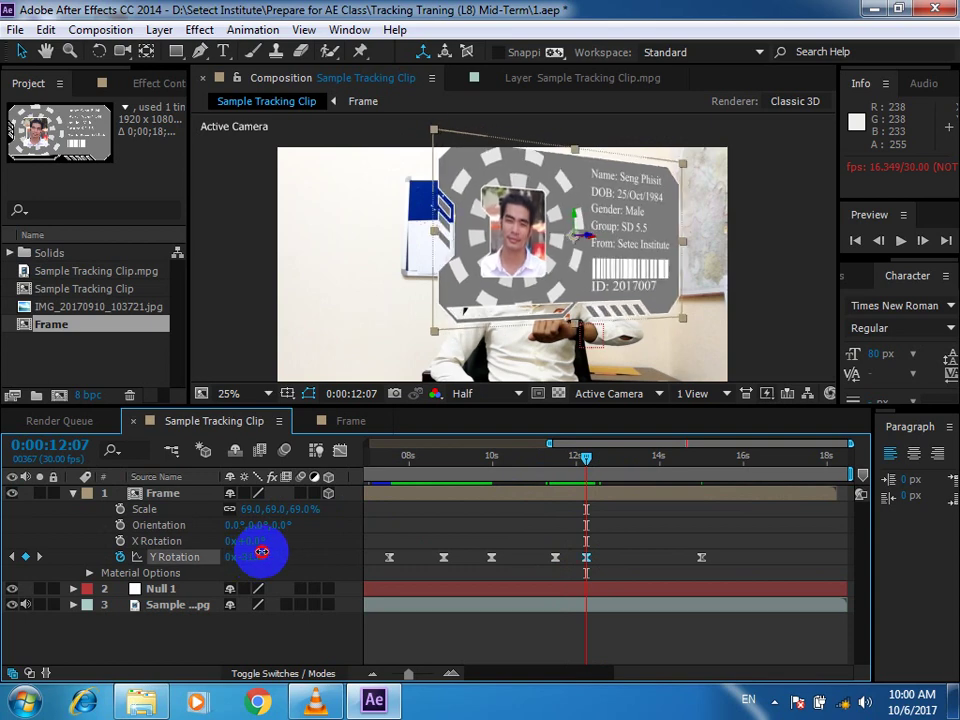
Set Y Rotation to -26° at 12:07 and delete the keyframe near 16 seconds.
{"action": "left_click_drag", "start_coordinate": [262, 551], "coordinate": [263, 550]}
{"action": "left_click_drag", "start_coordinate": [676, 536], "coordinate": [707, 574]}
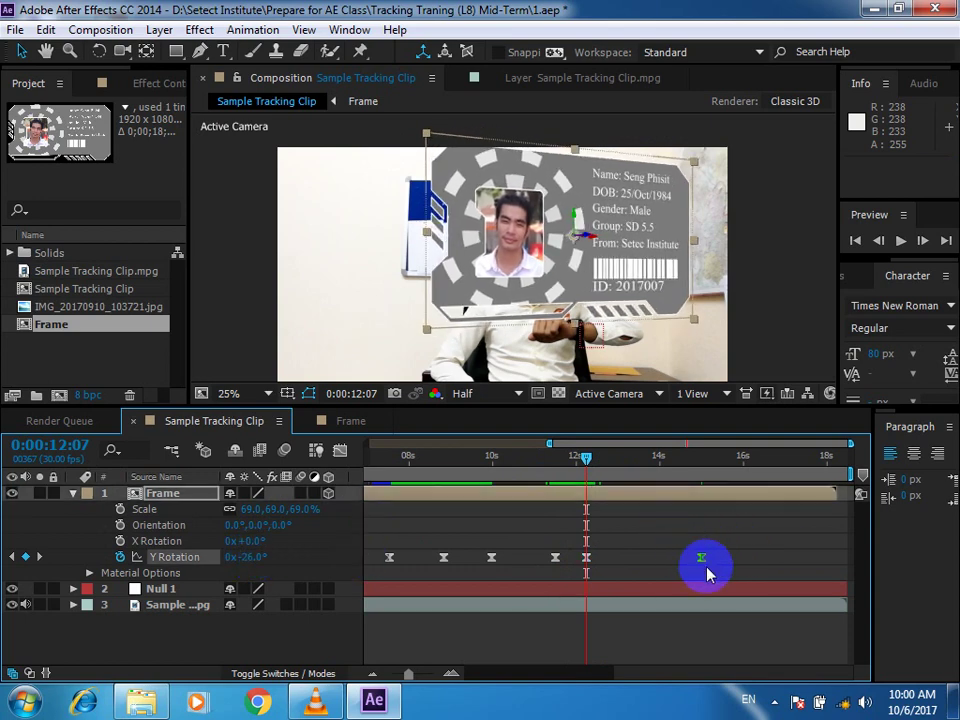
{"action": "key", "text": "Delete"}
Replay the swing and key Y Rotation at -35° at 0:00:12:25.
{"action": "left_click", "coordinate": [531, 457]}
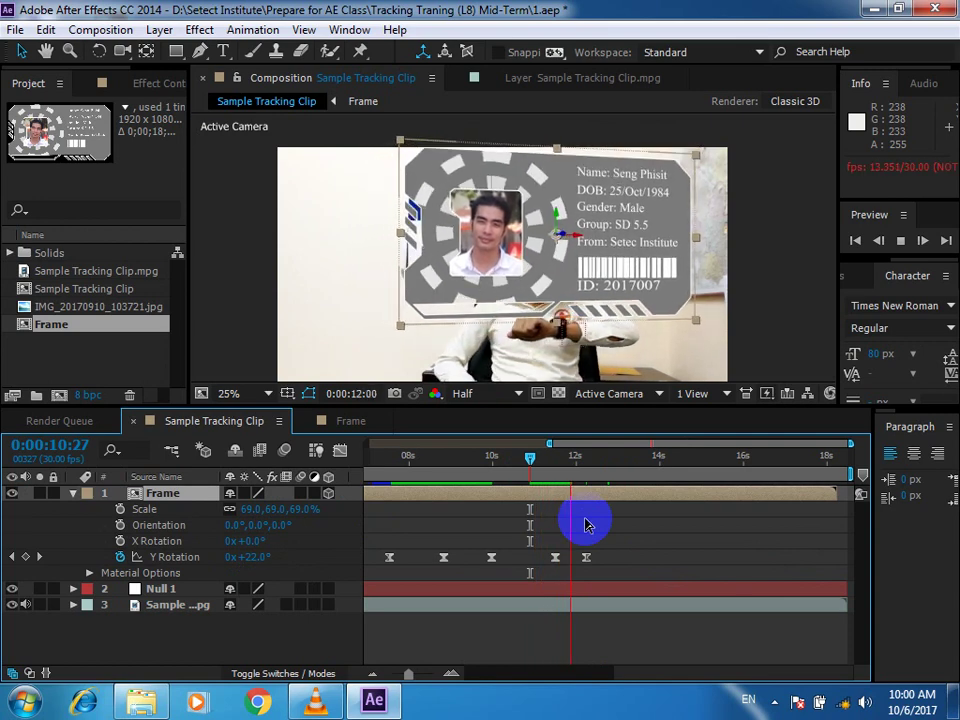
{"action": "left_click", "coordinate": [583, 462]}
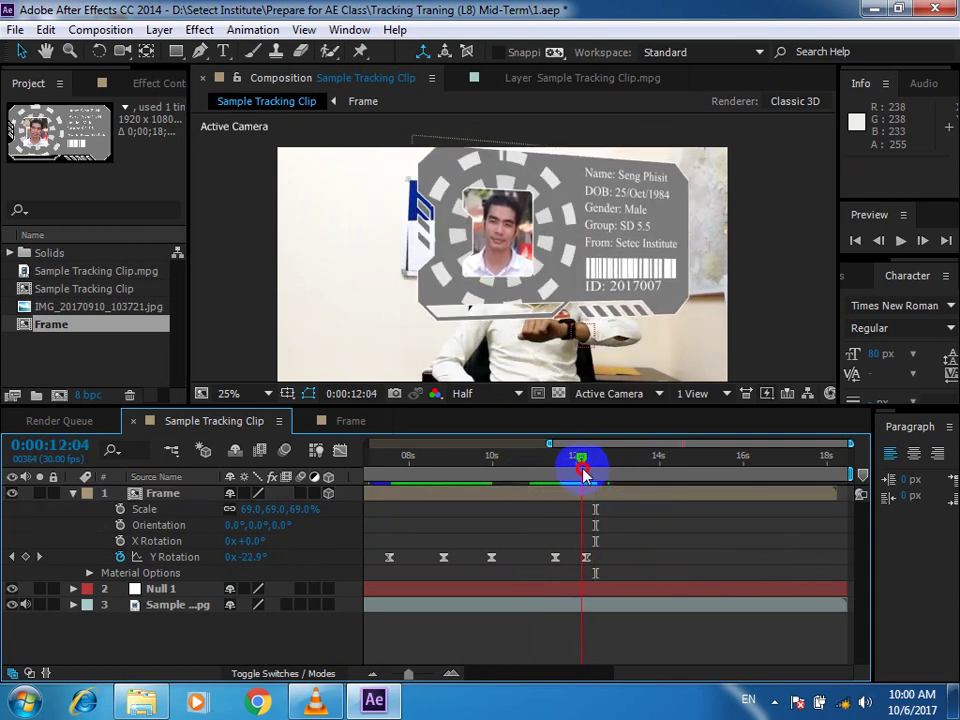
{"action": "left_click_drag", "start_coordinate": [583, 470], "coordinate": [606, 478]}
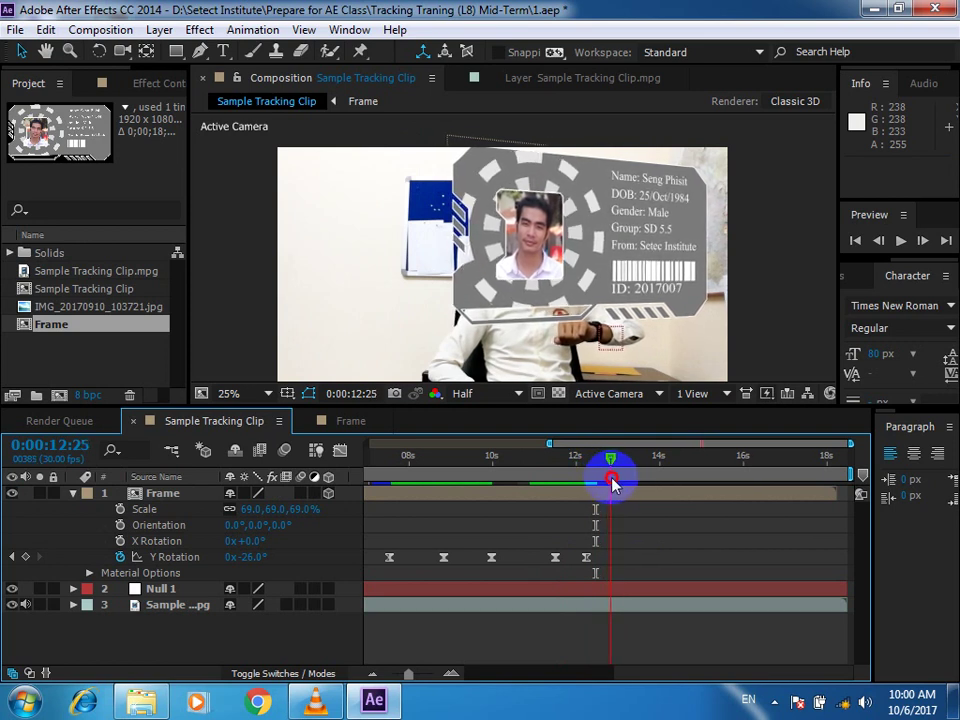
{"action": "left_click_drag", "start_coordinate": [253, 557], "coordinate": [242, 557]}
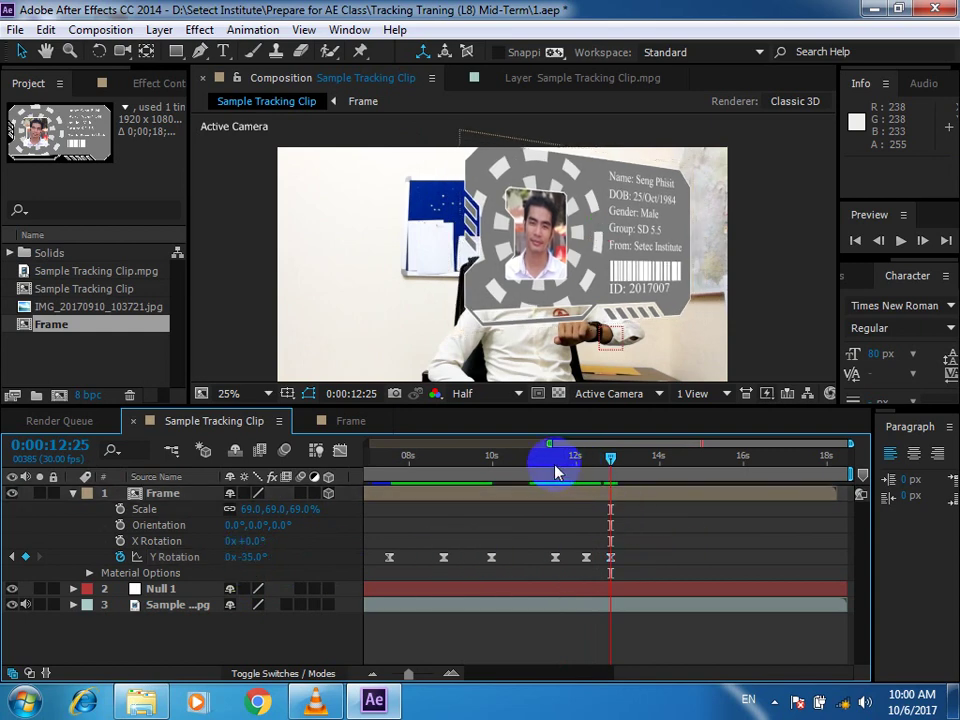
{"action": "left_click_drag", "start_coordinate": [553, 465], "coordinate": [547, 470]}
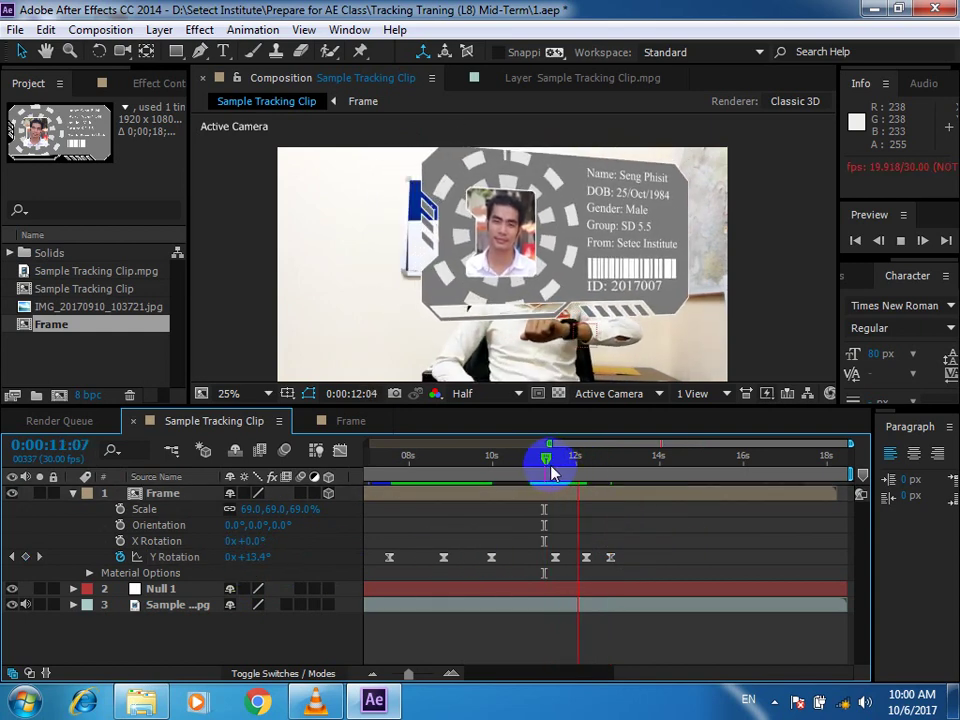
{"action": "left_click", "coordinate": [550, 470]}
{"action": "mouse_move", "coordinate": [550, 470]}
{"action": "left_mouse_down"}
{"action": "mouse_move", "coordinate": [583, 476]}
{"action": "mouse_move", "coordinate": [574, 478]}
{"action": "left_mouse_up"}
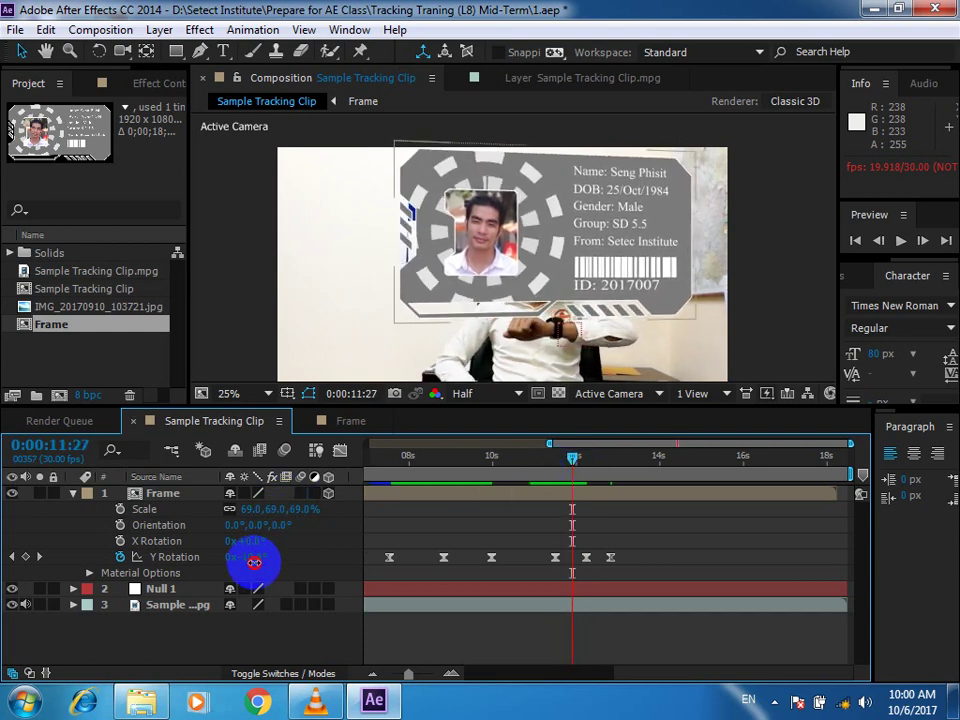
Key Y Rotation at 11:27, then delete the Y Rotation keyframes around 12 seconds.
{"action": "left_click_drag", "start_coordinate": [254, 562], "coordinate": [537, 502]}
{"action": "key", "text": "space"}
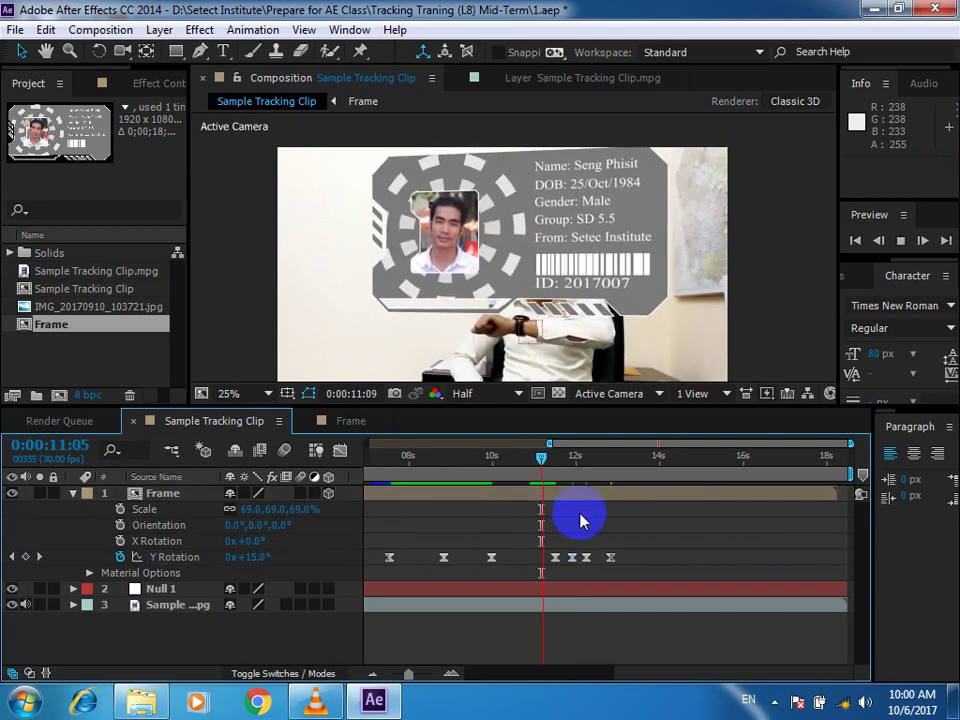
{"action": "key", "text": "space"}
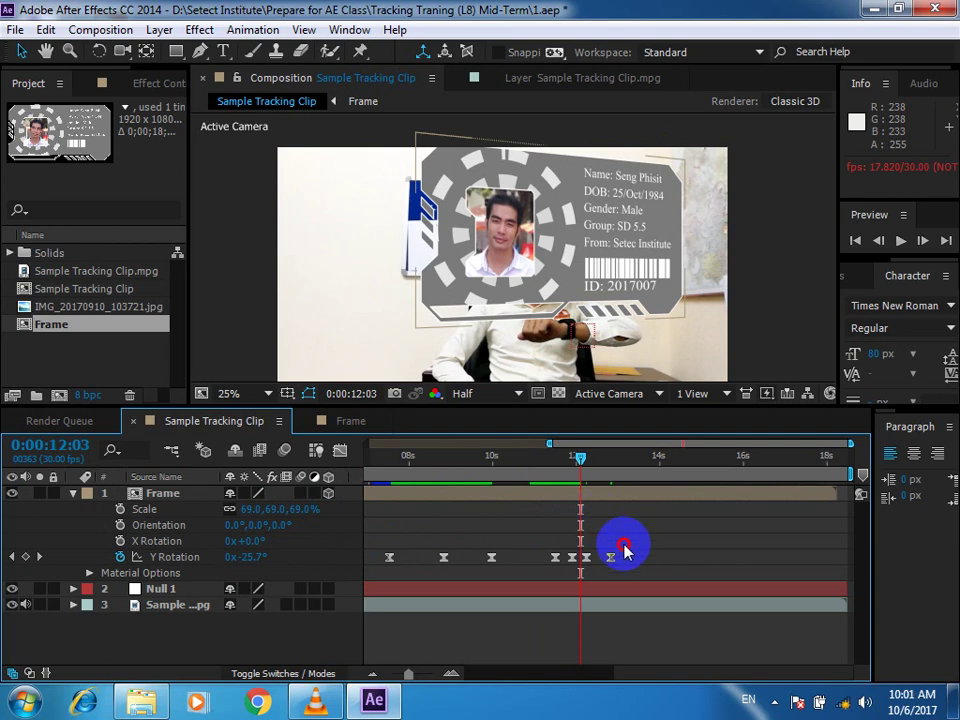
{"action": "left_click_drag", "start_coordinate": [634, 540], "coordinate": [573, 570]}
{"action": "key", "text": "Delete"}
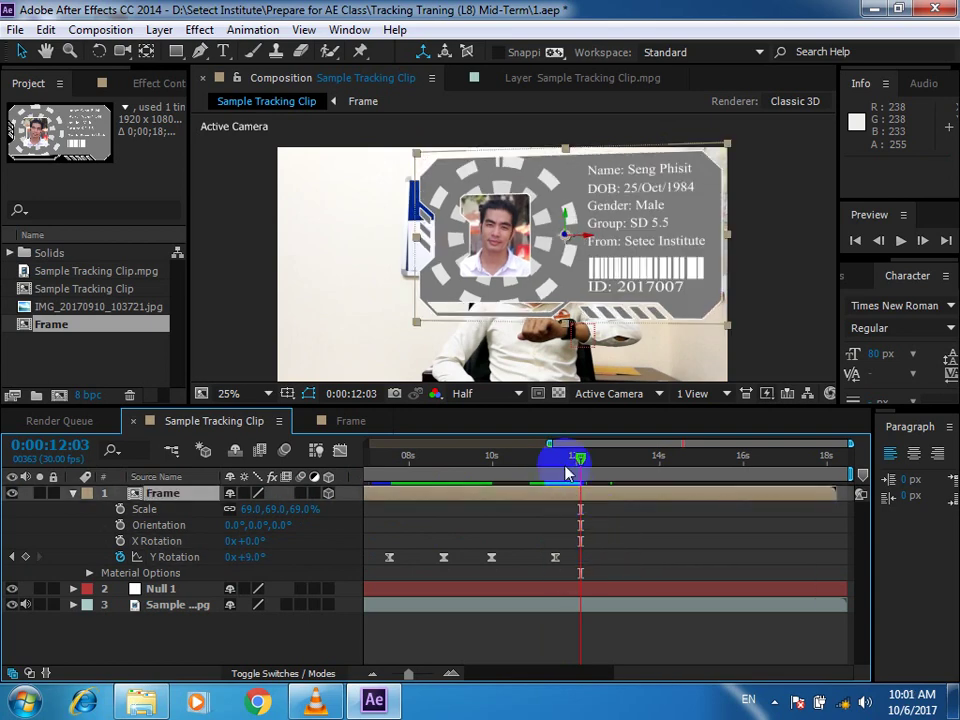
Replay the swing several times from around 0:00:07:16 to review the four-keyframe motion.
{"action": "left_click", "coordinate": [545, 470]}
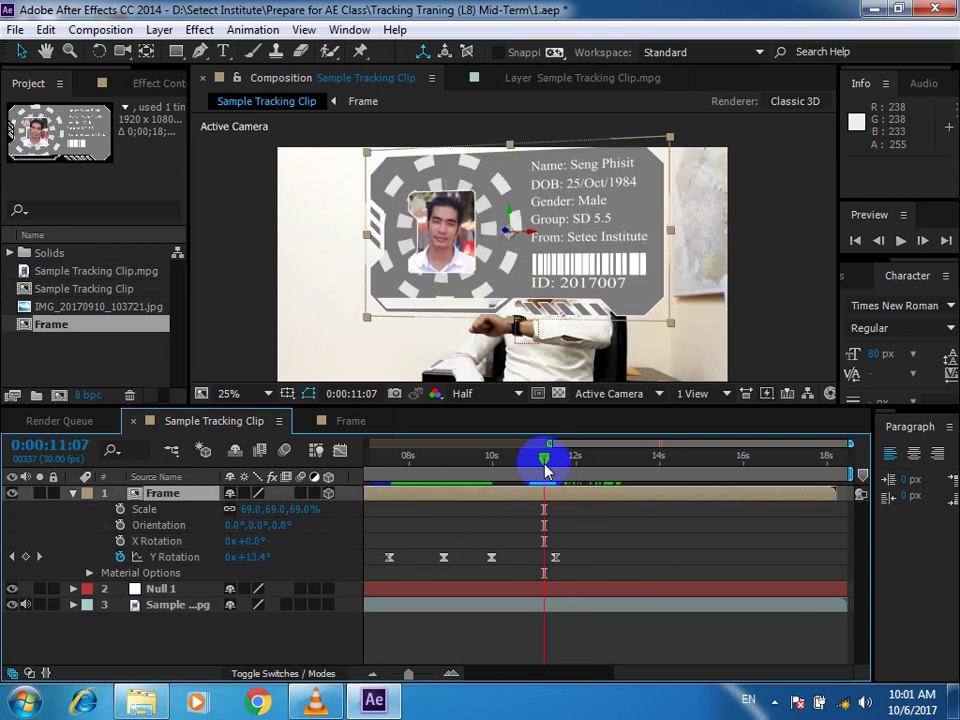
{"action": "left_click", "coordinate": [490, 470]}
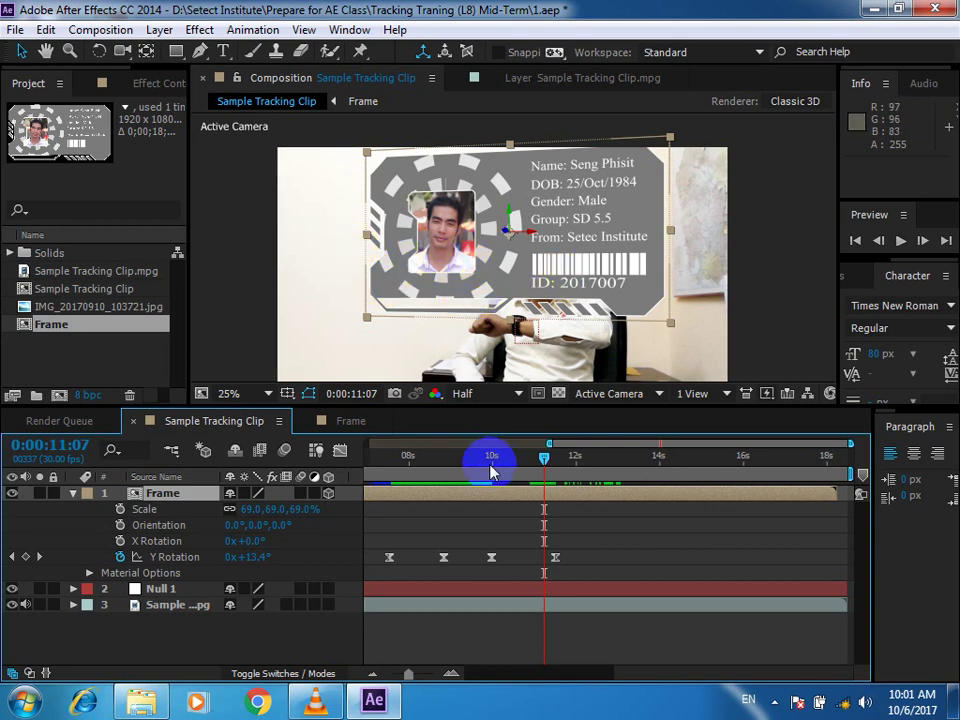
{"action": "left_click_drag", "start_coordinate": [422, 472], "coordinate": [391, 470]}
{"action": "key", "text": "space"}
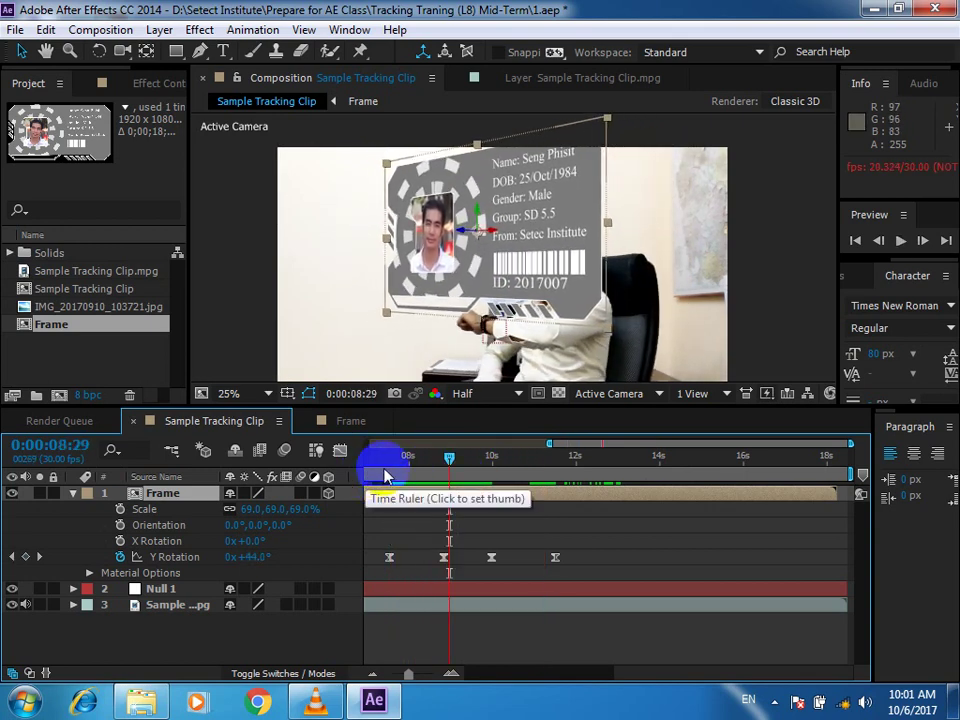
{"action": "left_click", "coordinate": [384, 470]}
{"action": "left_click_drag", "start_coordinate": [400, 477], "coordinate": [390, 465]}
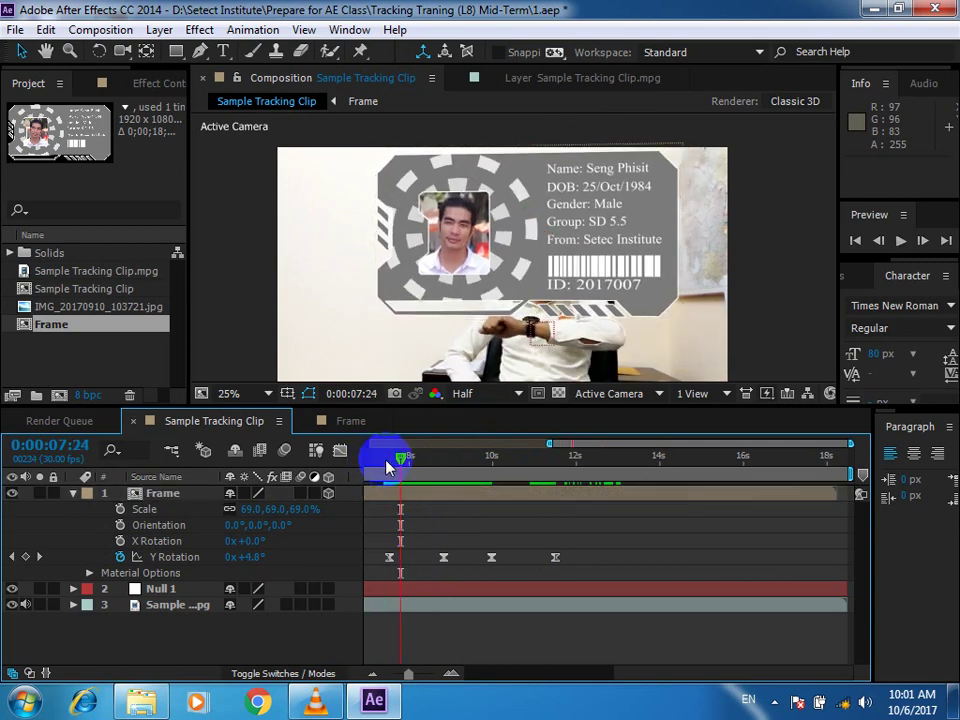
{"action": "key", "text": "space"}
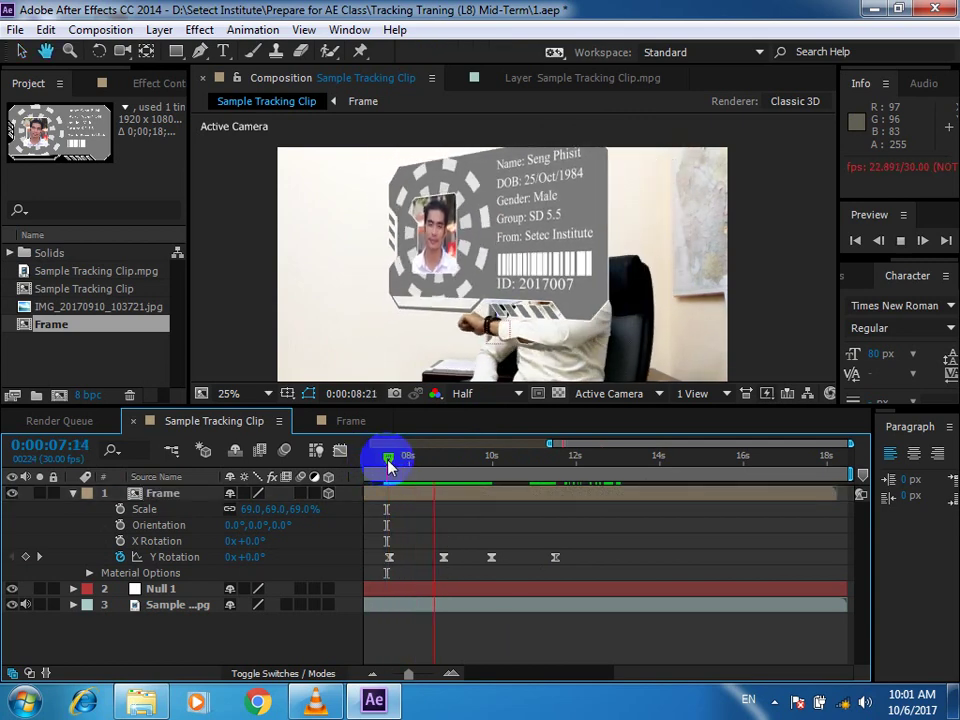
{"action": "left_click", "coordinate": [402, 463]}
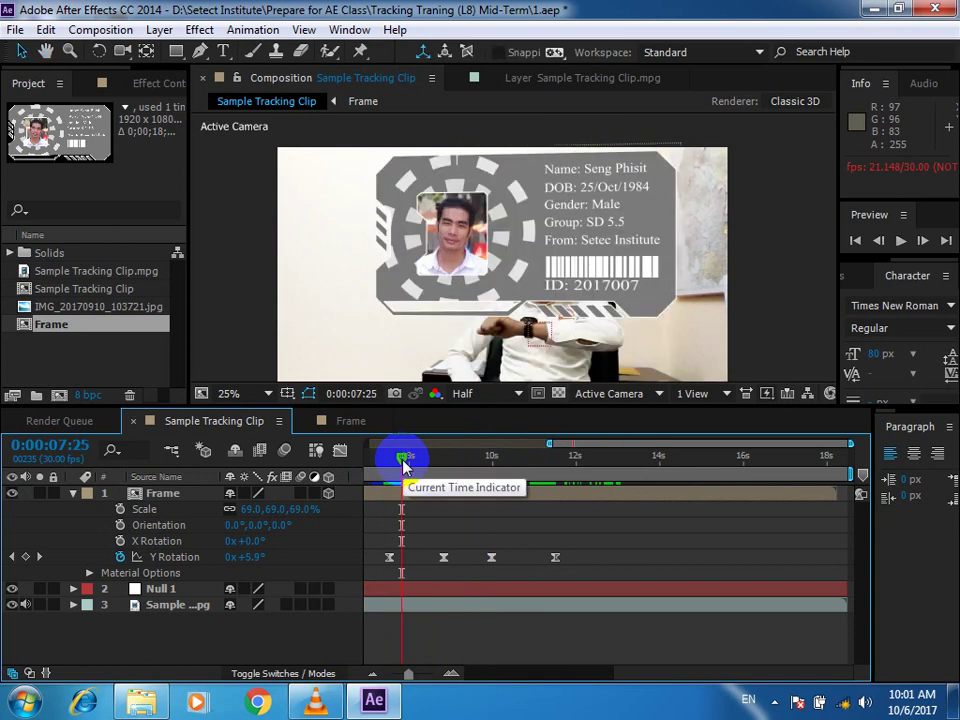
{"action": "key", "text": "space"}
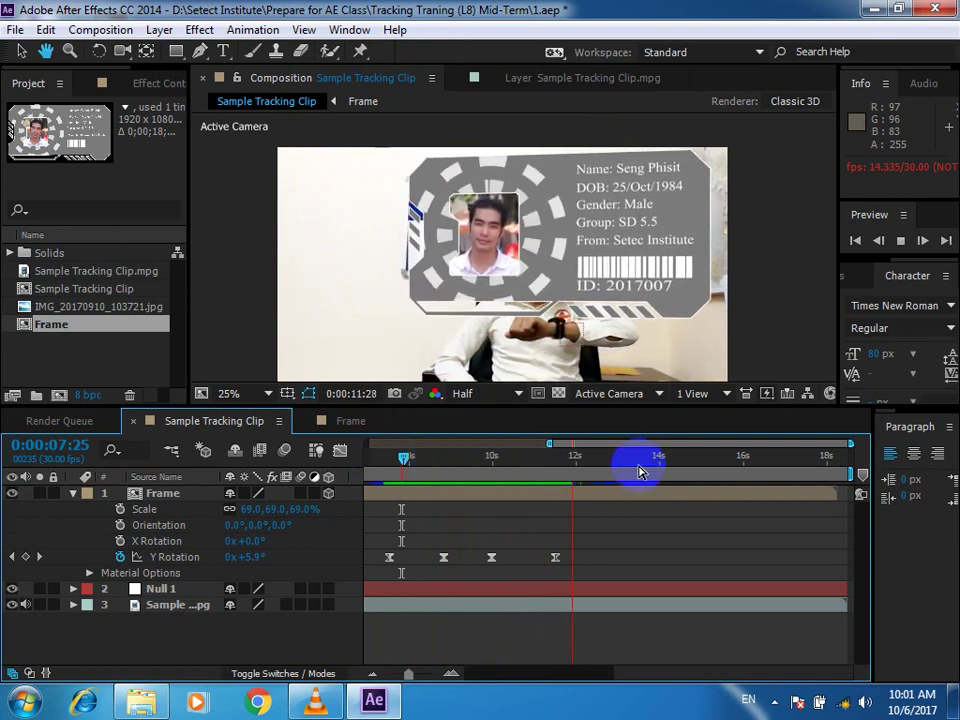
{"action": "left_click_drag", "start_coordinate": [560, 476], "coordinate": [421, 483]}
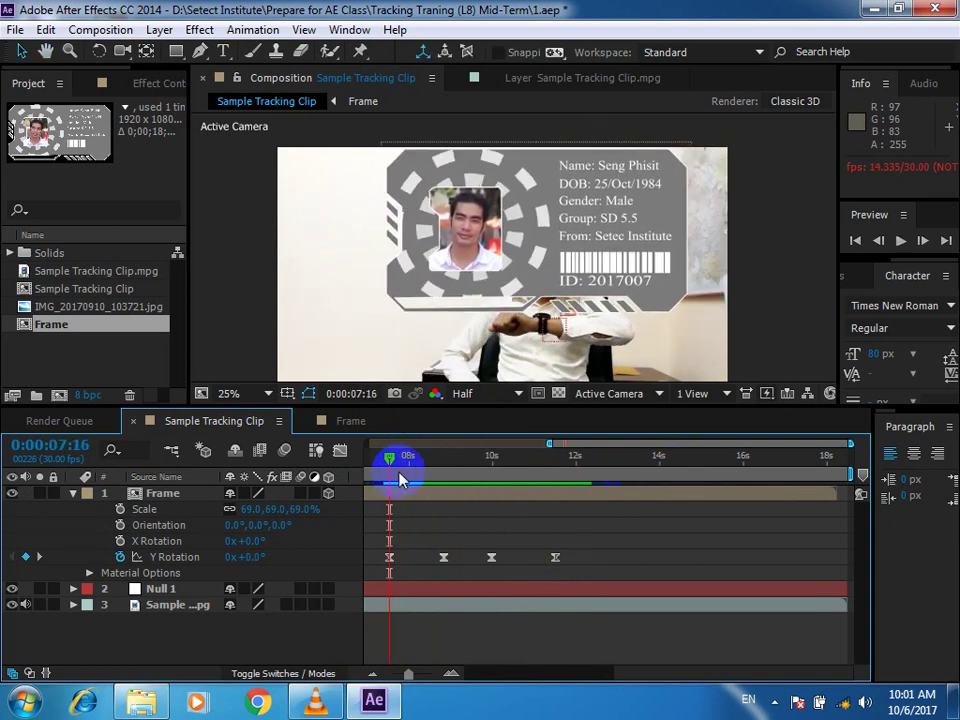
{"action": "key", "text": "space"}
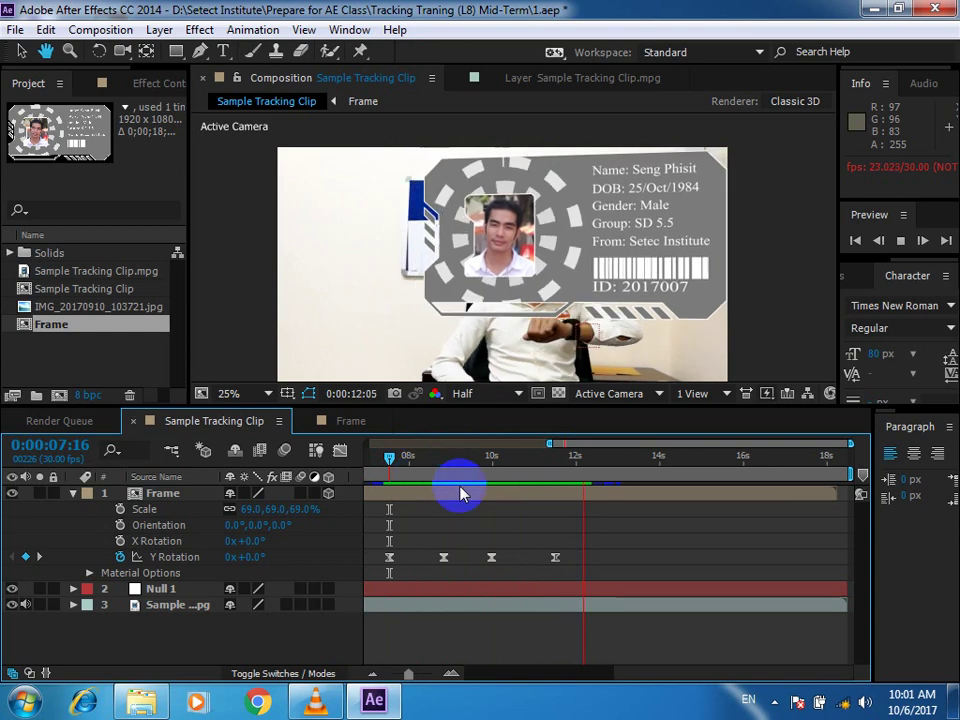
{"action": "mouse_move", "coordinate": [555, 475]}
{"action": "left_mouse_down"}
{"action": "mouse_move", "coordinate": [617, 480]}
{"action": "mouse_move", "coordinate": [606, 480]}
{"action": "left_mouse_up"}
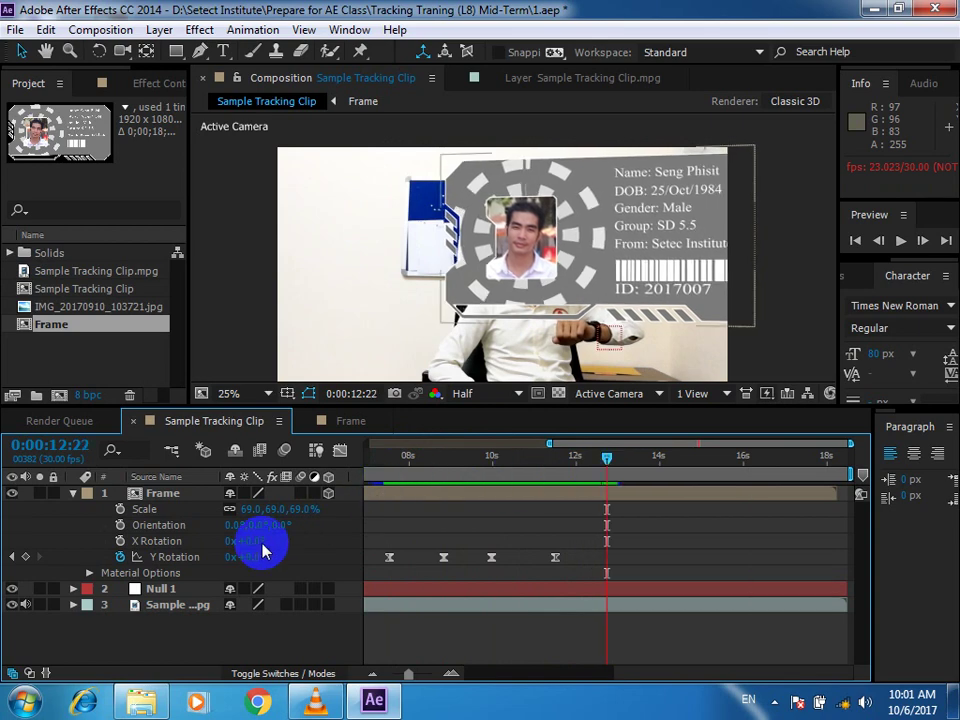
Key the card swinging open at 12:22 and add another Y Rotation keyframe at 11:26.
{"action": "left_click_drag", "start_coordinate": [259, 558], "coordinate": [221, 567]}
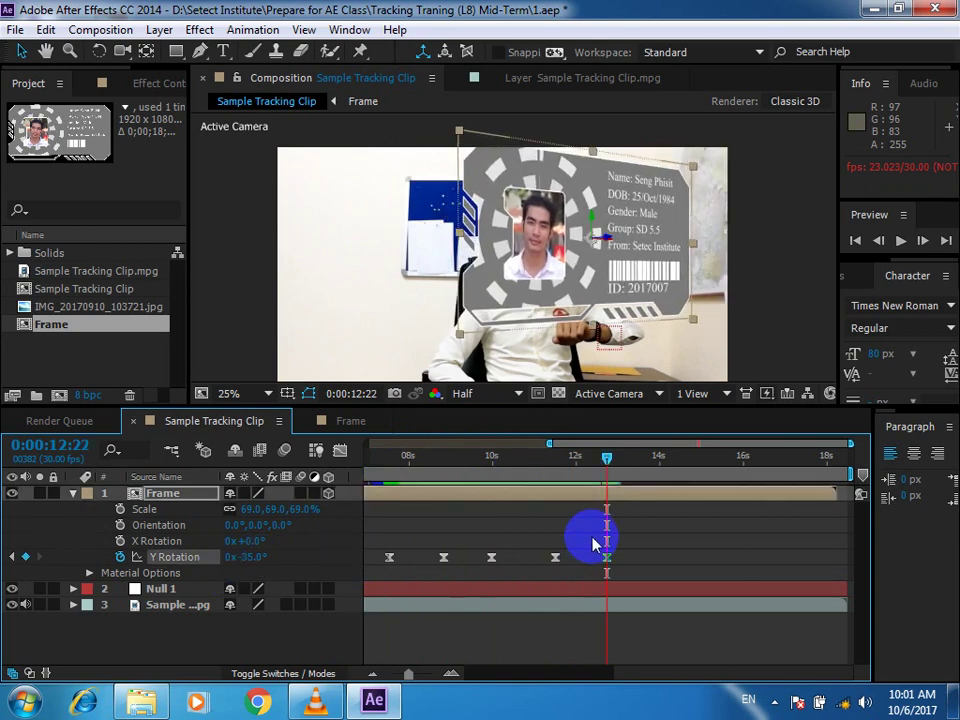
{"action": "left_click", "coordinate": [556, 467]}
{"action": "key", "text": "space"}
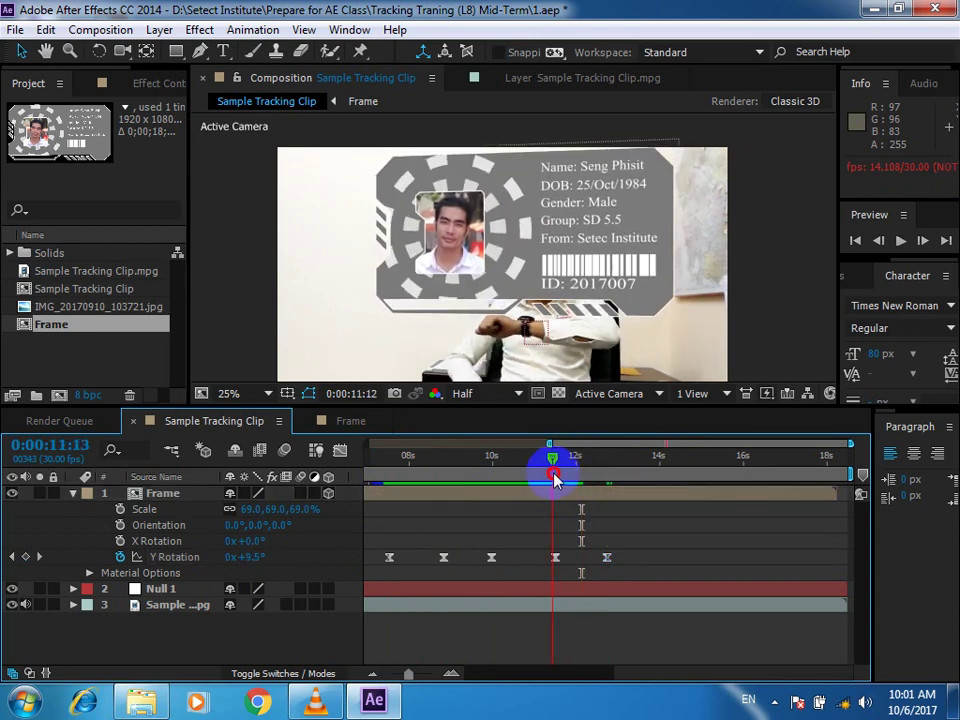
{"action": "left_click", "coordinate": [560, 476]}
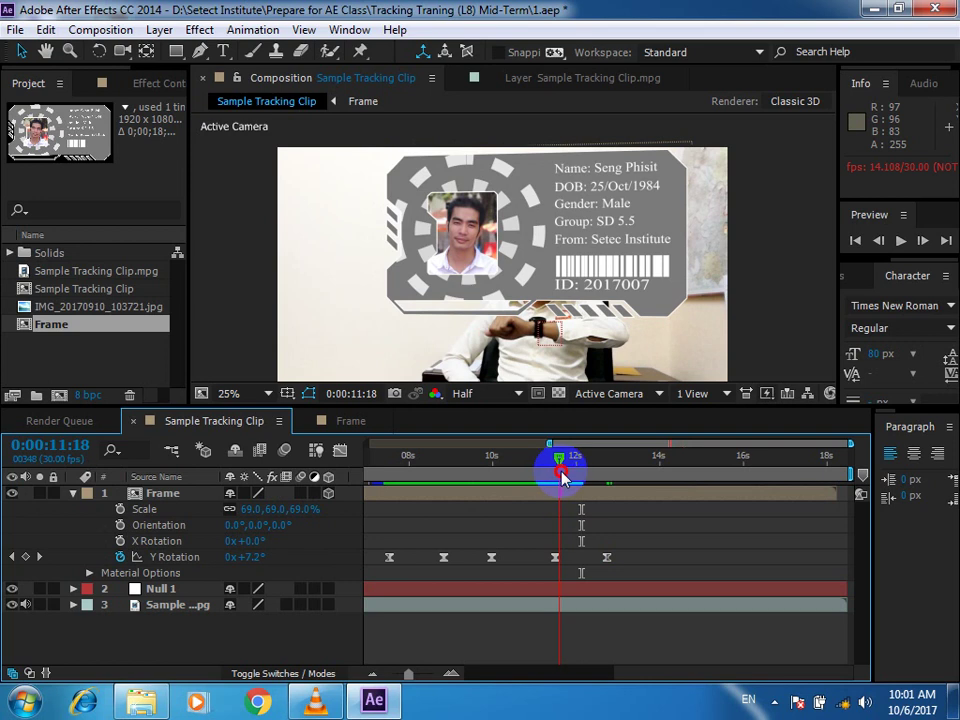
{"action": "left_click_drag", "start_coordinate": [560, 476], "coordinate": [573, 488]}
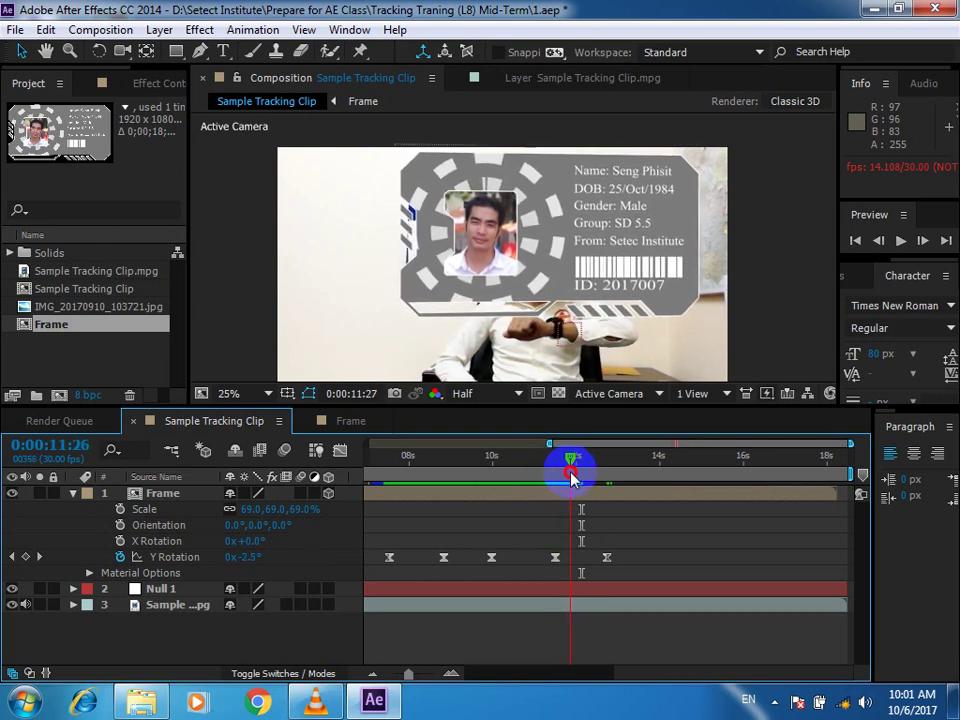
{"action": "left_click", "coordinate": [25, 557]}
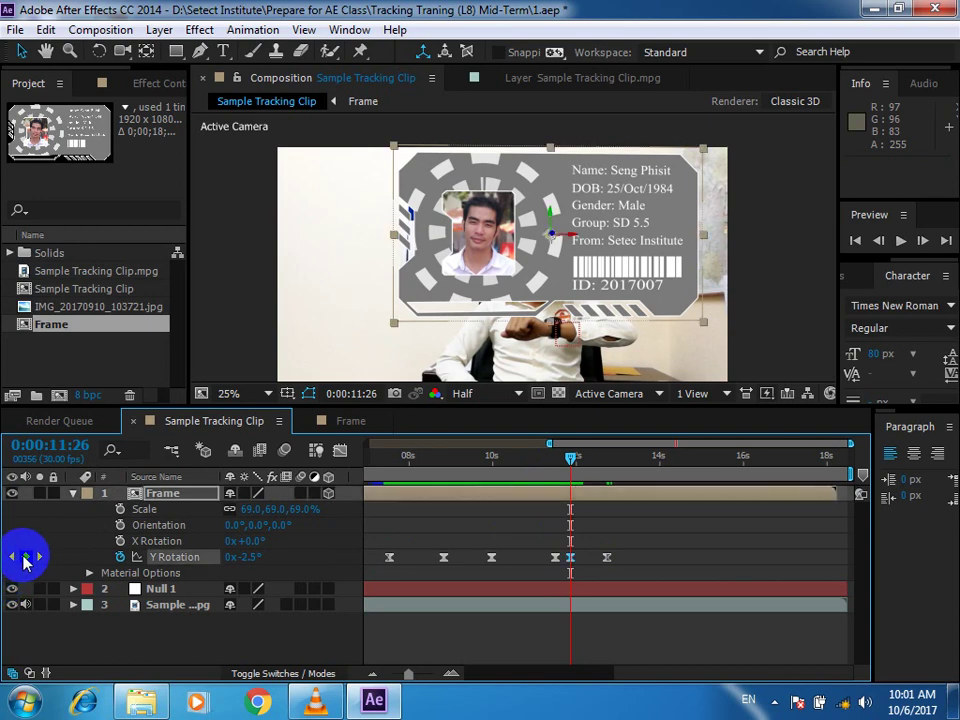
Preview the swing from 11:01 and inspect the last Y Rotation keyframe.
{"action": "left_click", "coordinate": [536, 484]}
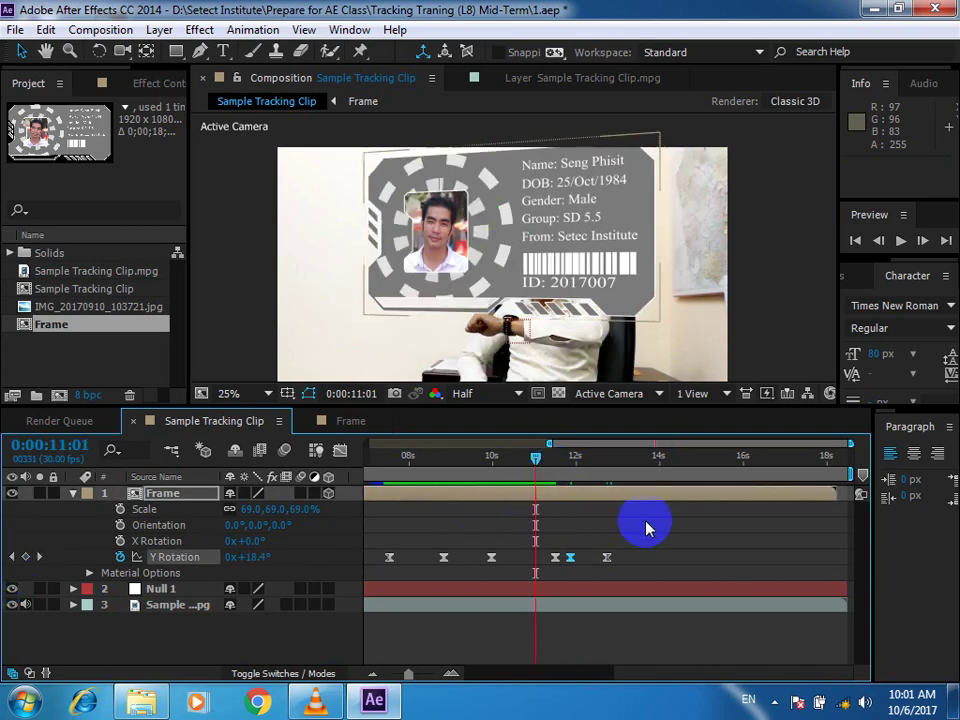
{"action": "key", "text": "space"}
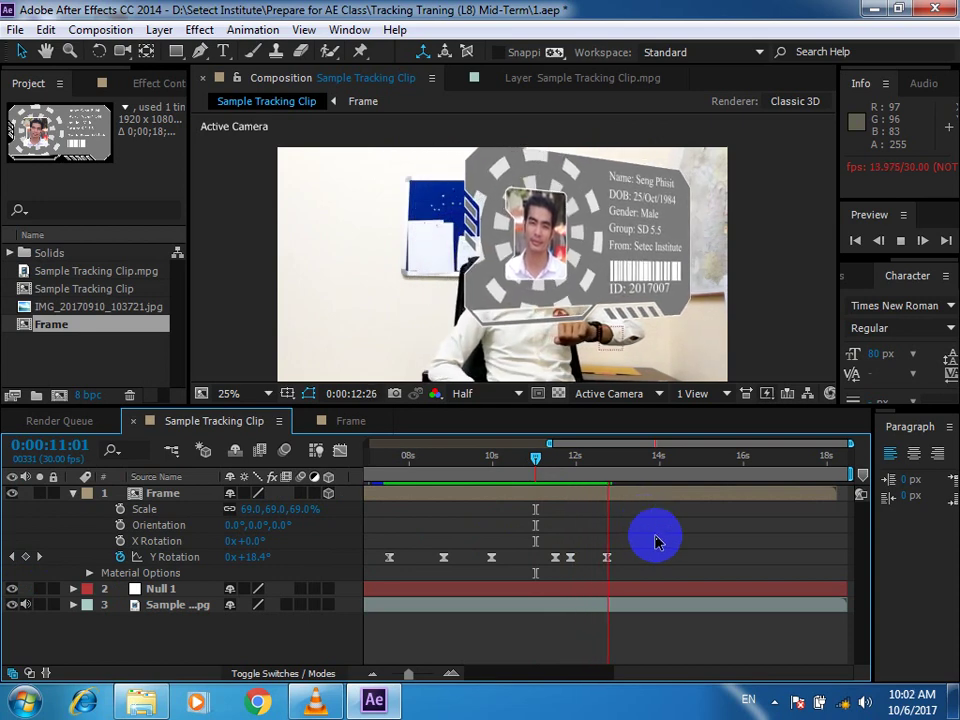
{"action": "left_click", "coordinate": [561, 478]}
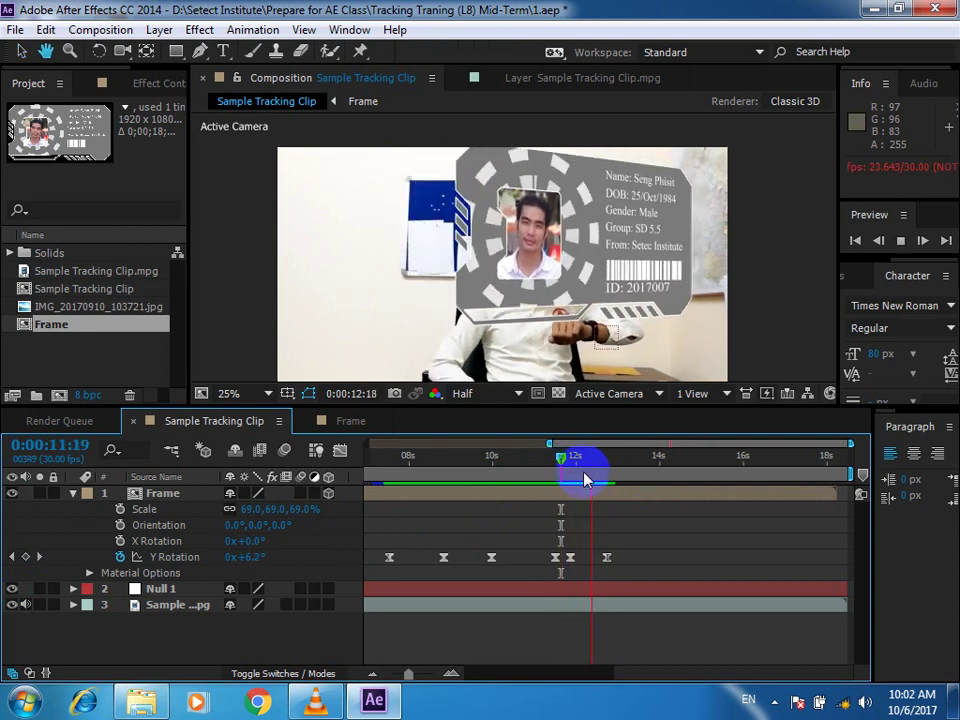
{"action": "left_click", "coordinate": [605, 545]}
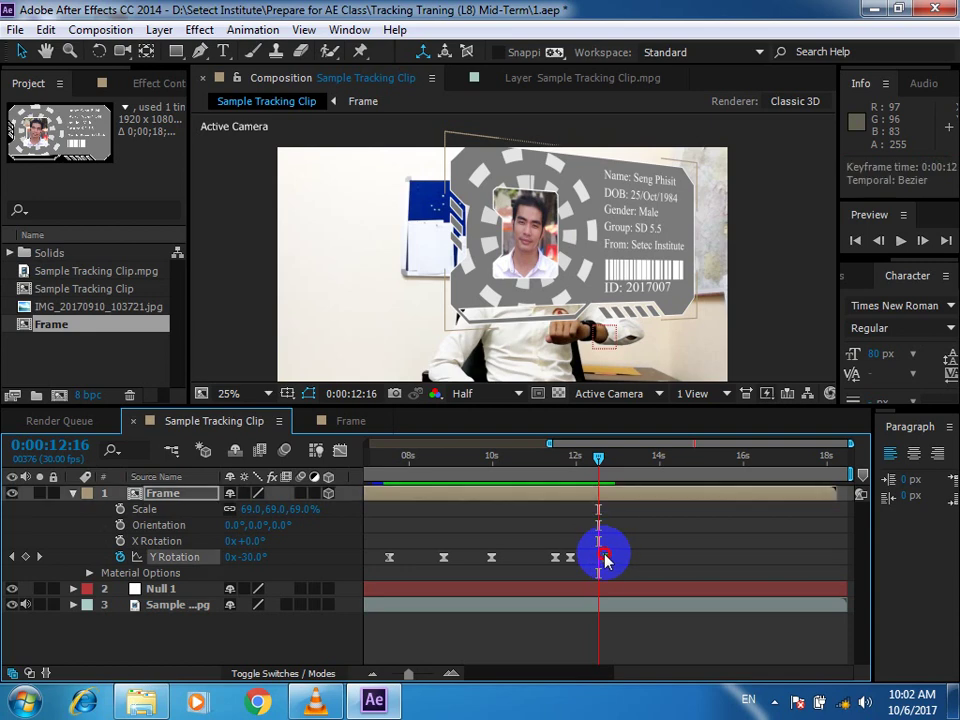
{"action": "left_click", "coordinate": [571, 455]}
{"action": "key", "text": "space"}
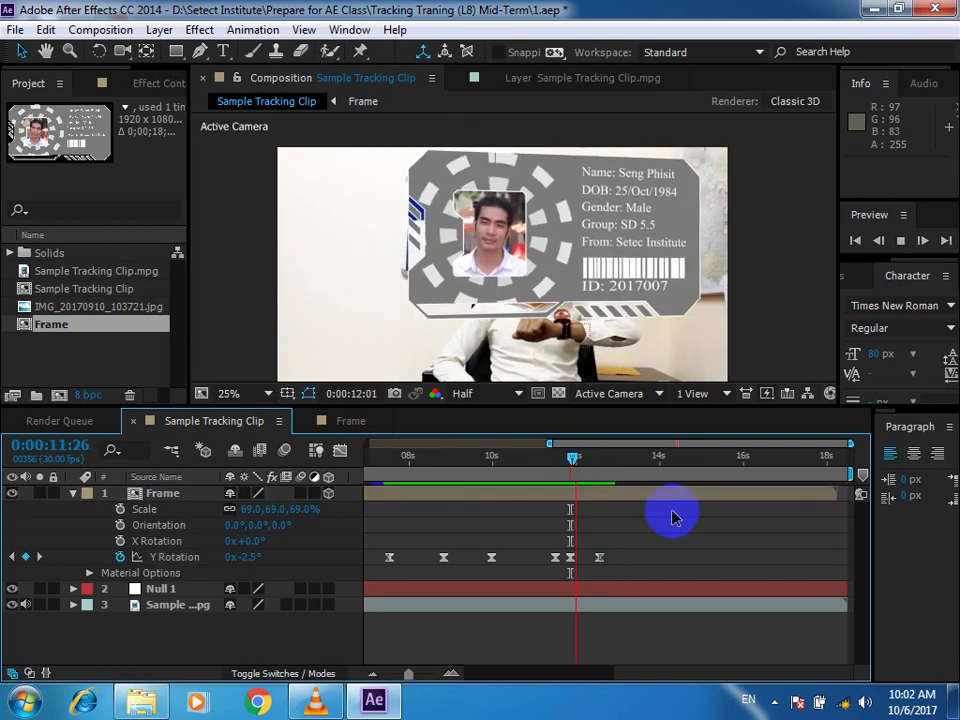
{"action": "left_click", "coordinate": [605, 487]}
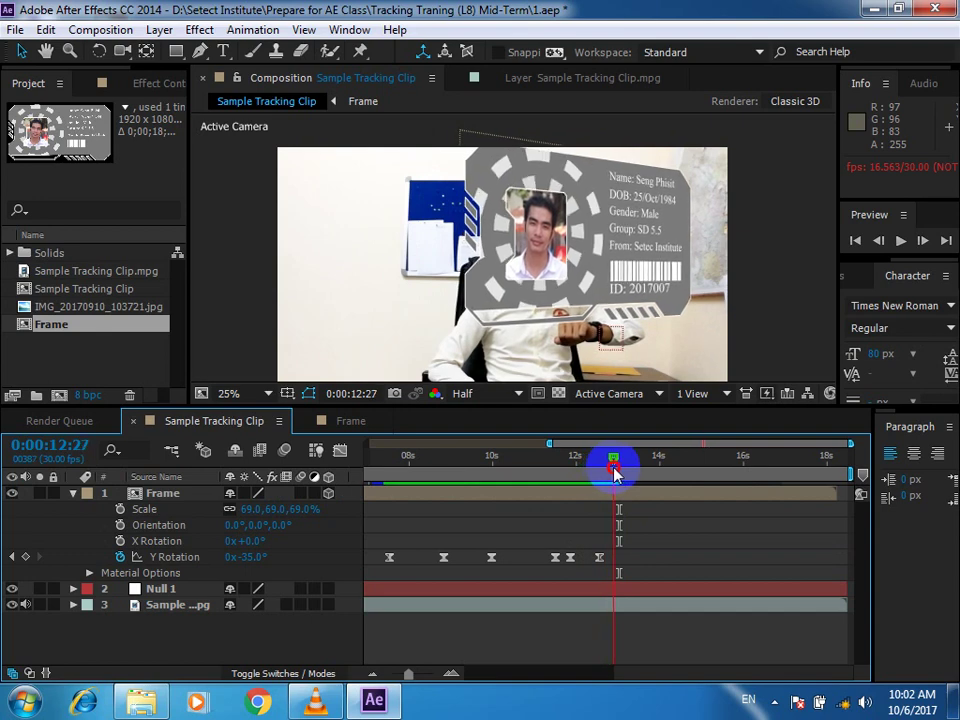
{"action": "left_click", "coordinate": [600, 557]}
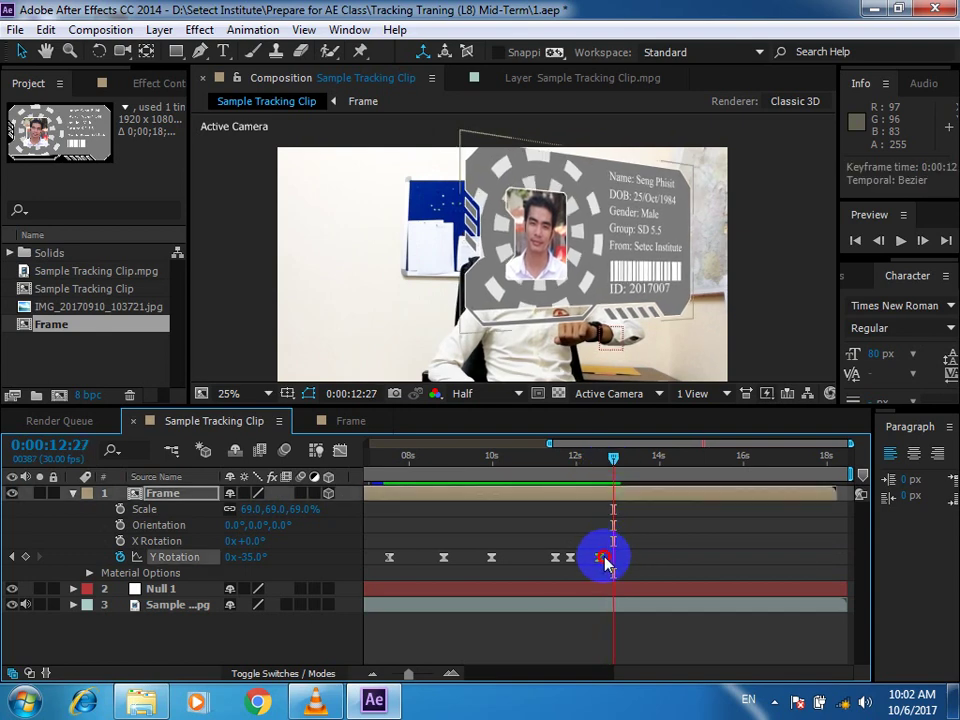
{"action": "left_click", "coordinate": [677, 514]}
At 0:00:15:01, key Y Rotation to about -8° so the card turns back toward the camera.
{"action": "left_click", "coordinate": [576, 458]}
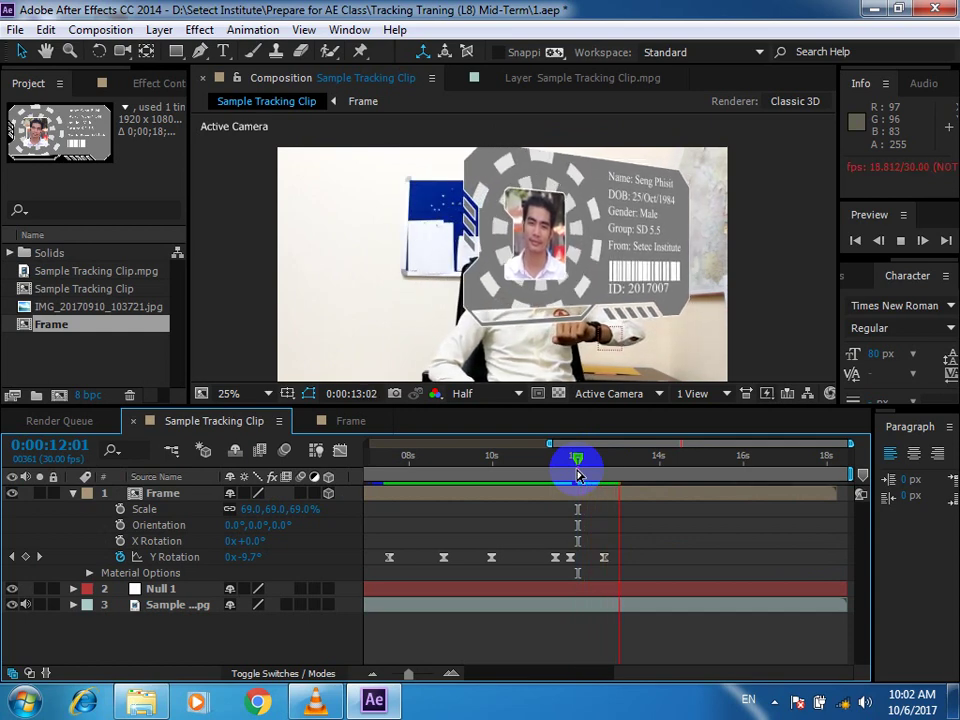
{"action": "left_click", "coordinate": [604, 557]}
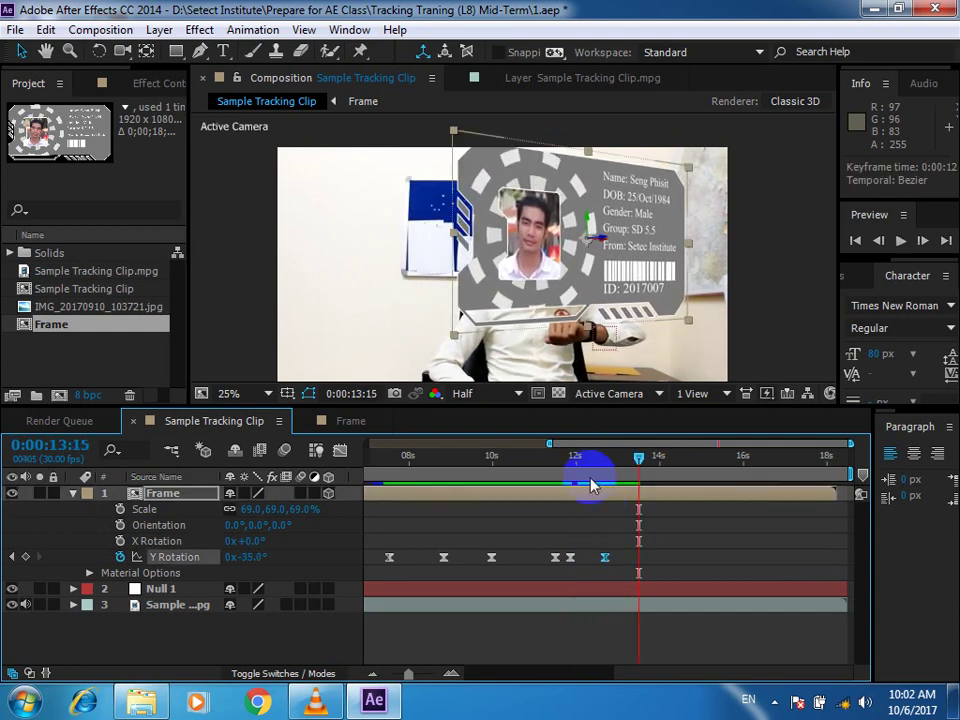
{"action": "key", "text": "space"}
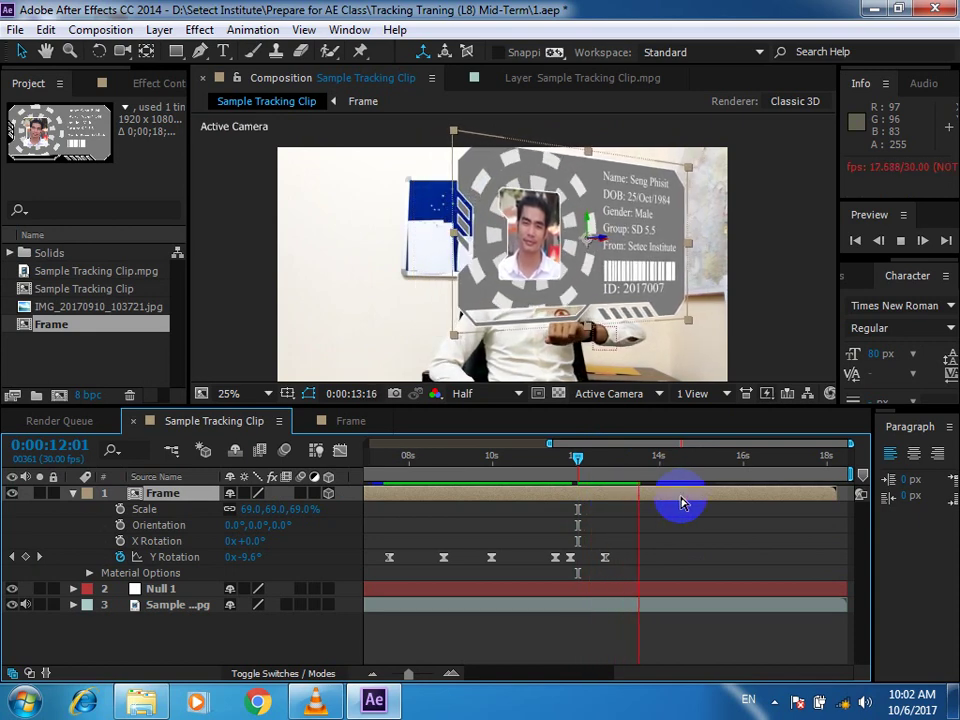
{"action": "left_click_drag", "start_coordinate": [655, 462], "coordinate": [702, 466]}
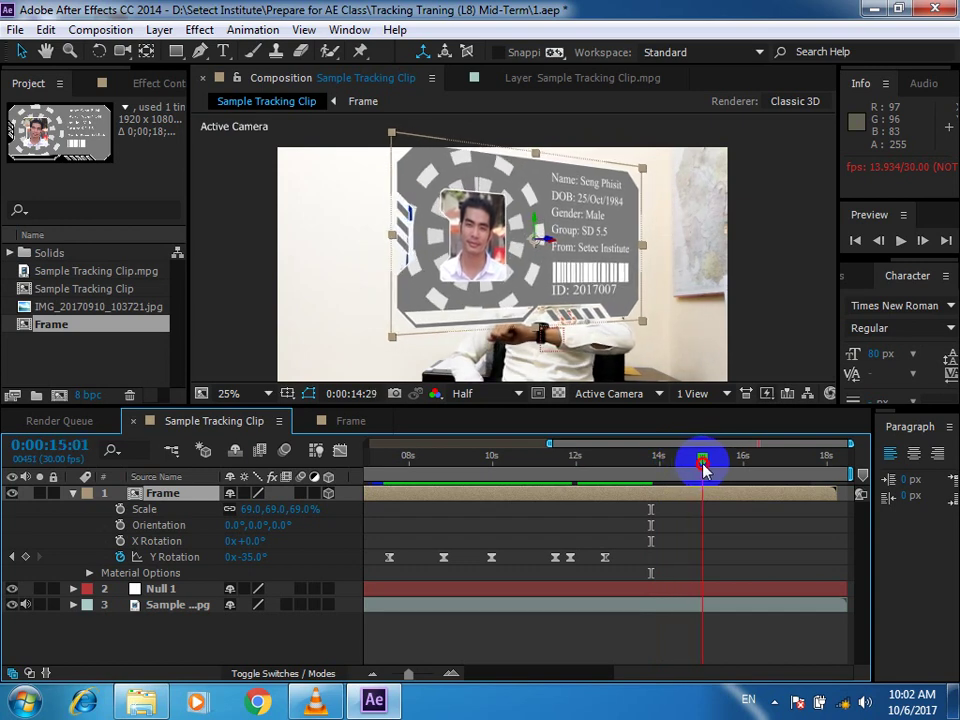
{"action": "left_click_drag", "start_coordinate": [258, 557], "coordinate": [273, 556]}
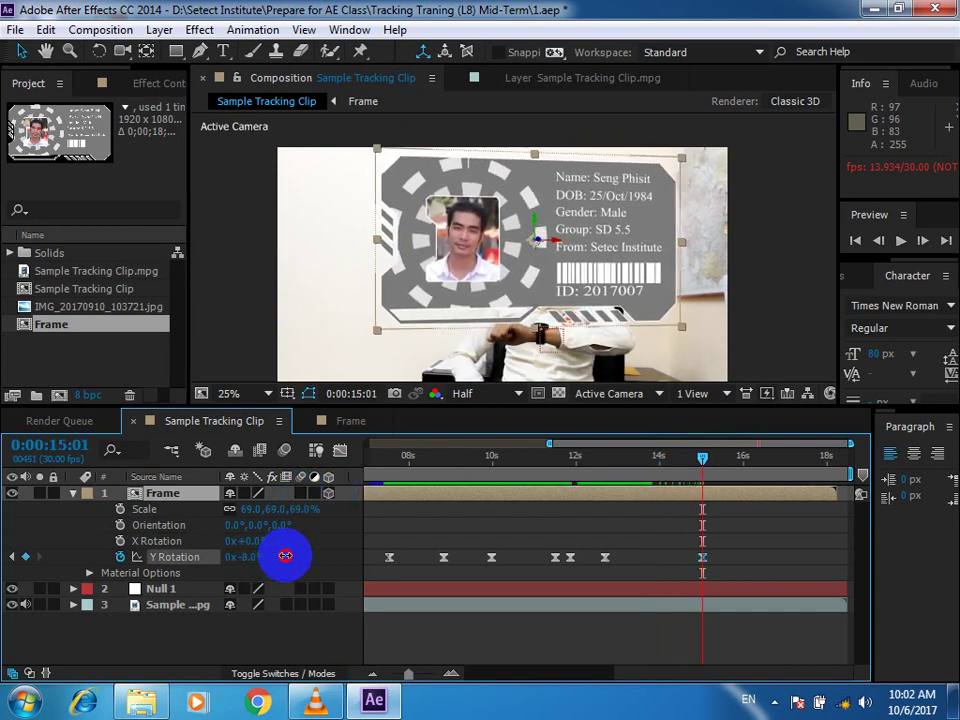
Preview the new swing-back motion, replaying it from 0:00:12:00.
{"action": "left_click", "coordinate": [601, 460]}
{"action": "left_click", "coordinate": [652, 519]}
{"action": "key", "text": "space"}
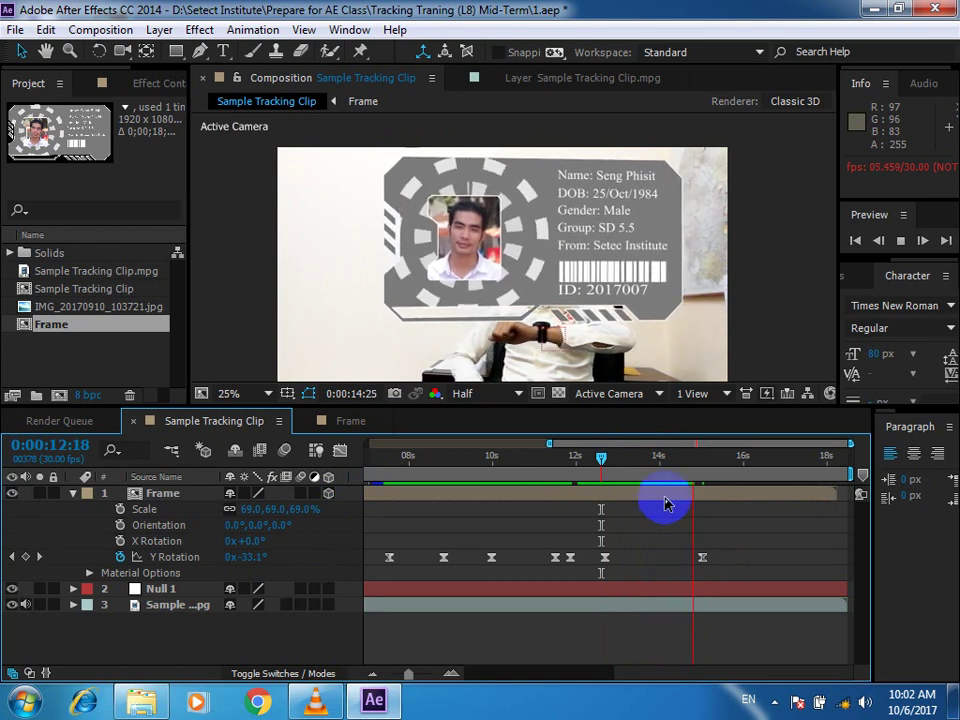
{"action": "key", "text": "space"}
{"action": "key", "text": "space"}
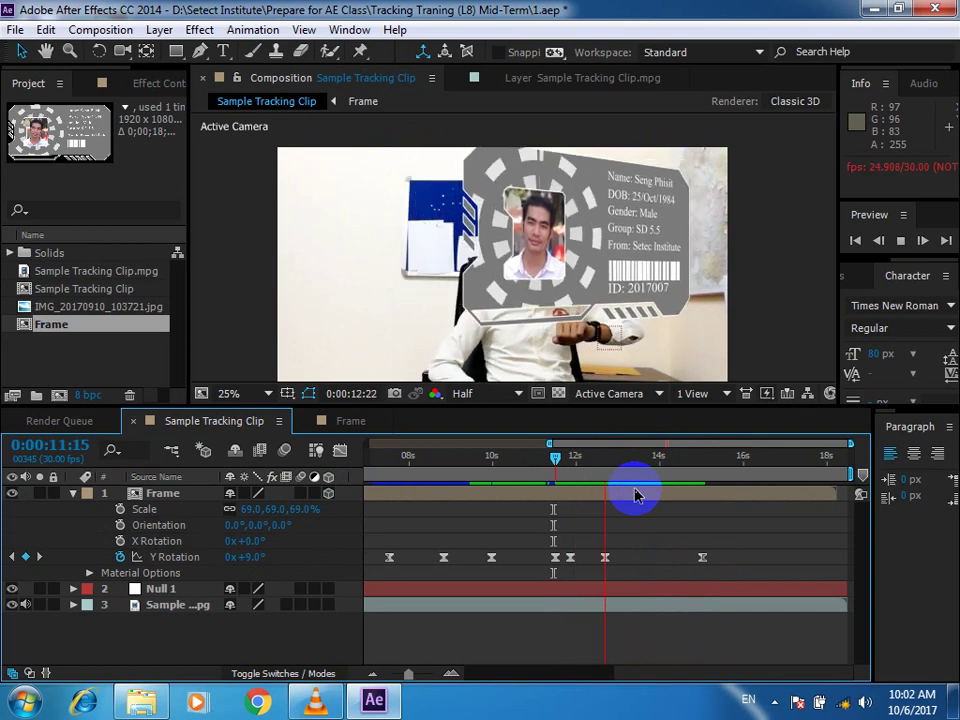
{"action": "left_click", "coordinate": [577, 481]}
{"action": "key", "text": "space"}
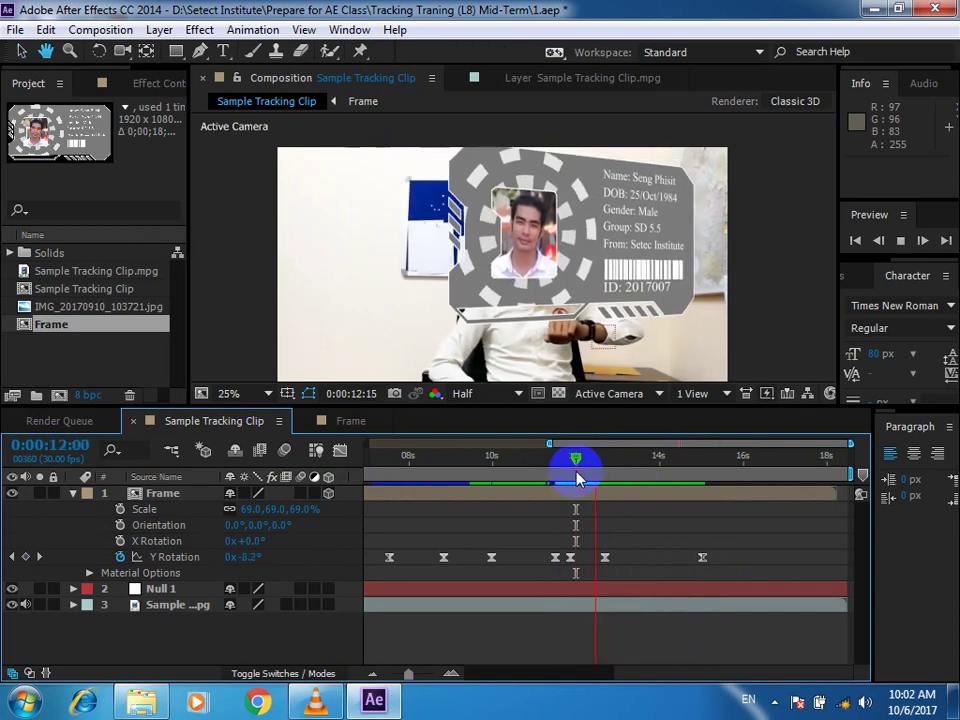
{"action": "key", "text": "space"}
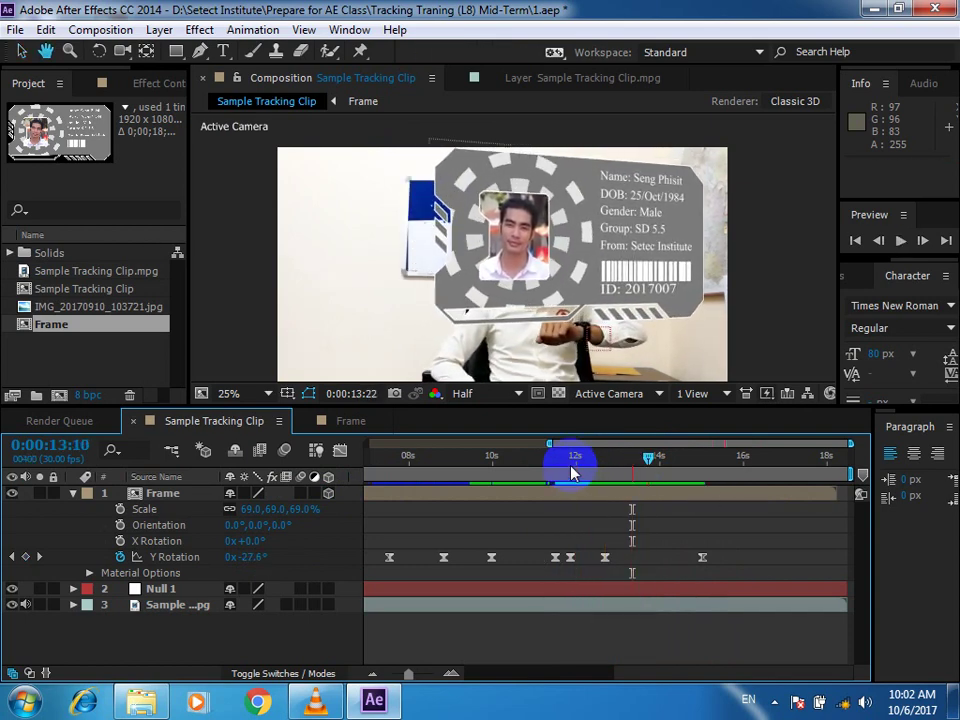
{"action": "key", "text": "space"}
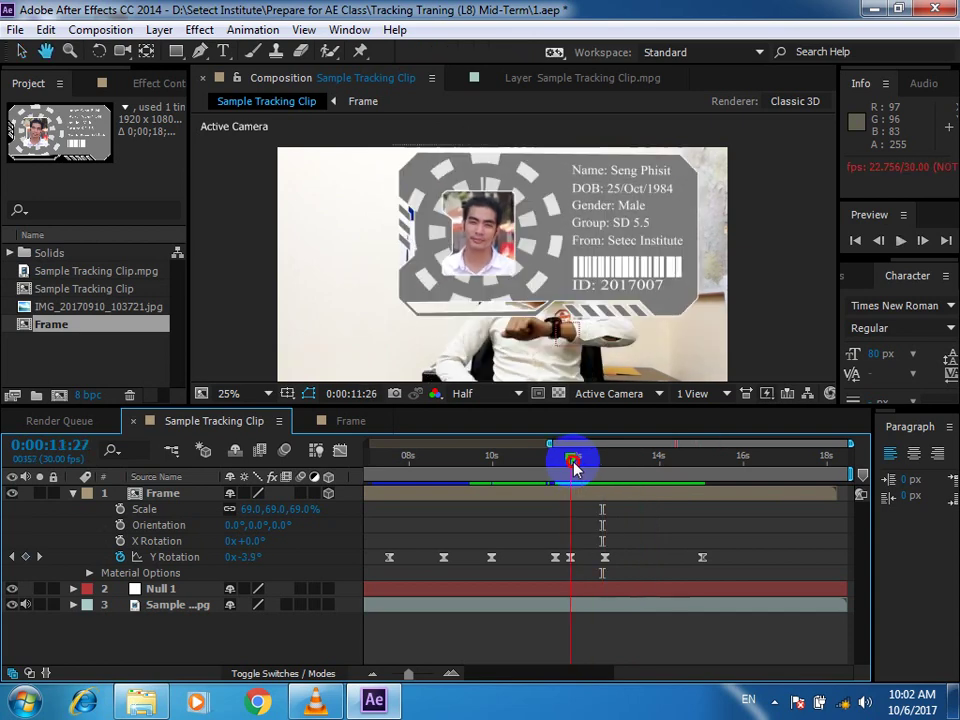
Slide a Y Rotation keyframe to 0:00:12:16 and preview the retimed swing.
{"action": "left_click_drag", "start_coordinate": [590, 469], "coordinate": [598, 472]}
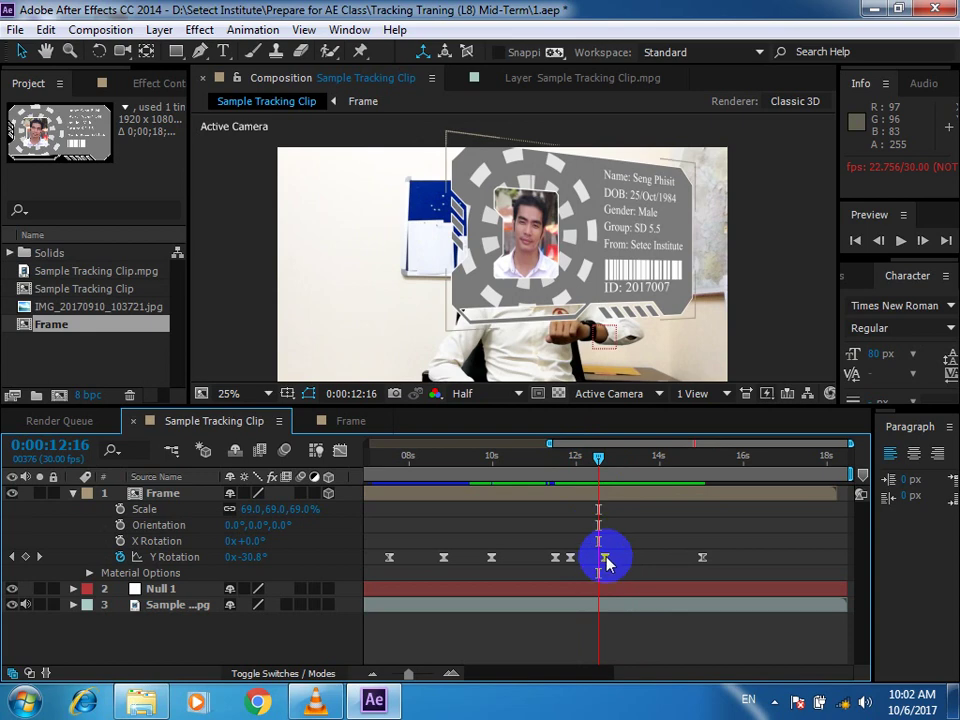
{"action": "left_click_drag", "start_coordinate": [604, 557], "coordinate": [598, 557]}
{"action": "left_click", "coordinate": [565, 478]}
{"action": "key", "text": "space"}
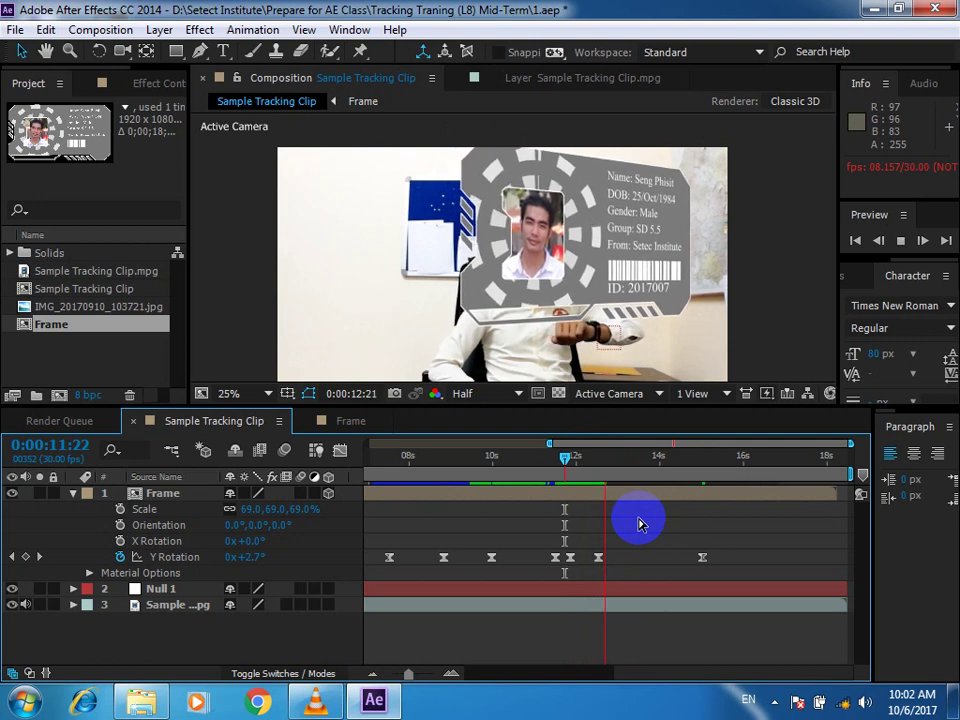
{"action": "key", "text": "space"}
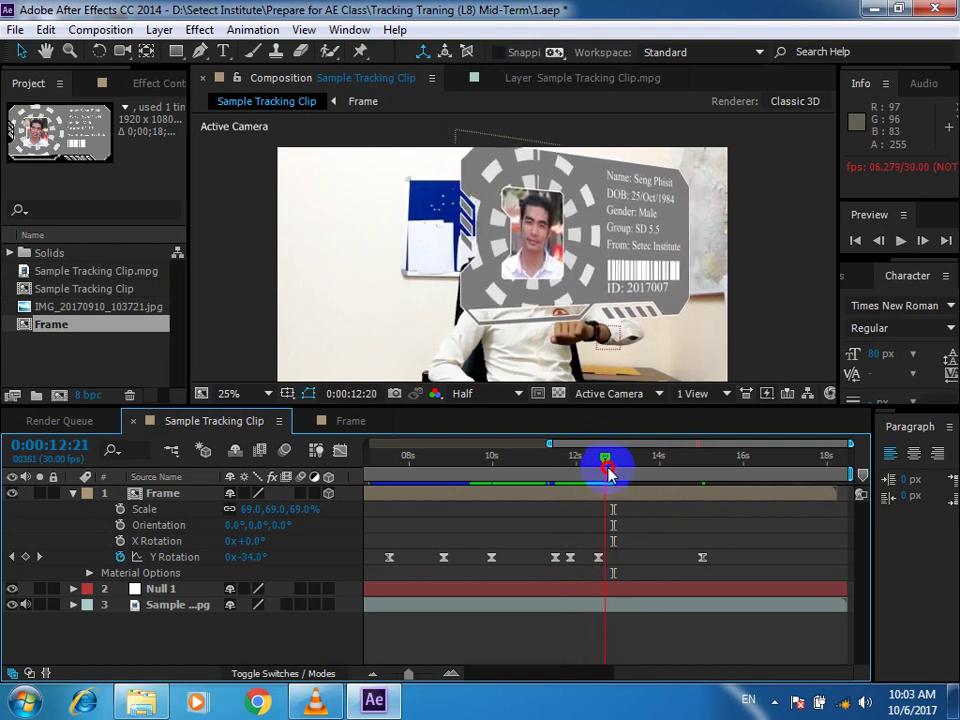
{"action": "left_click_drag", "start_coordinate": [627, 470], "coordinate": [619, 473]}
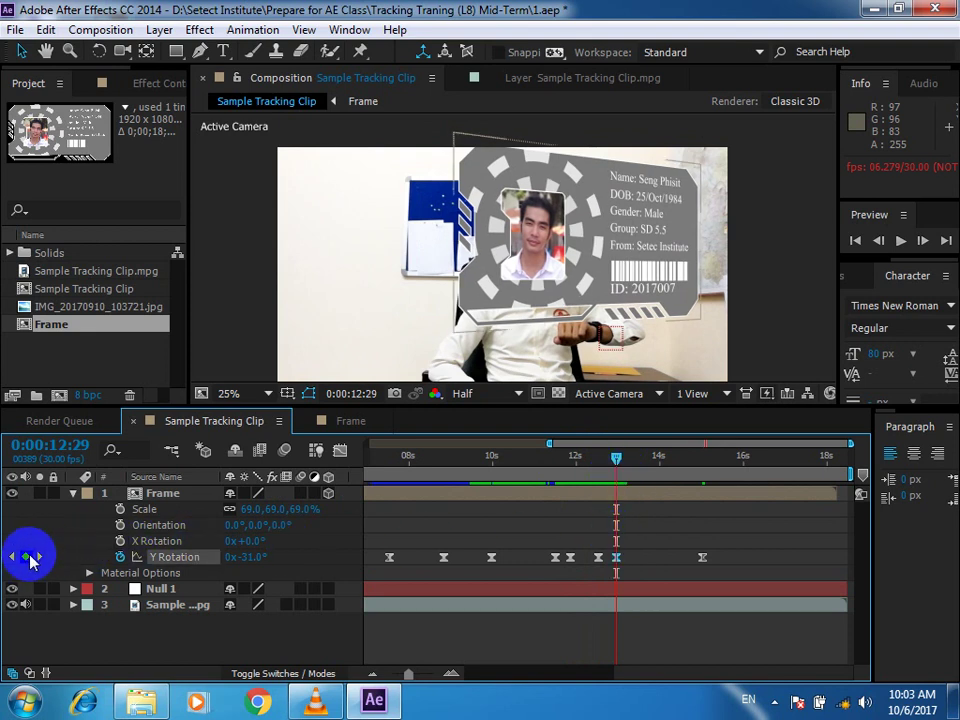
{"action": "left_click_drag", "start_coordinate": [617, 468], "coordinate": [603, 467]}
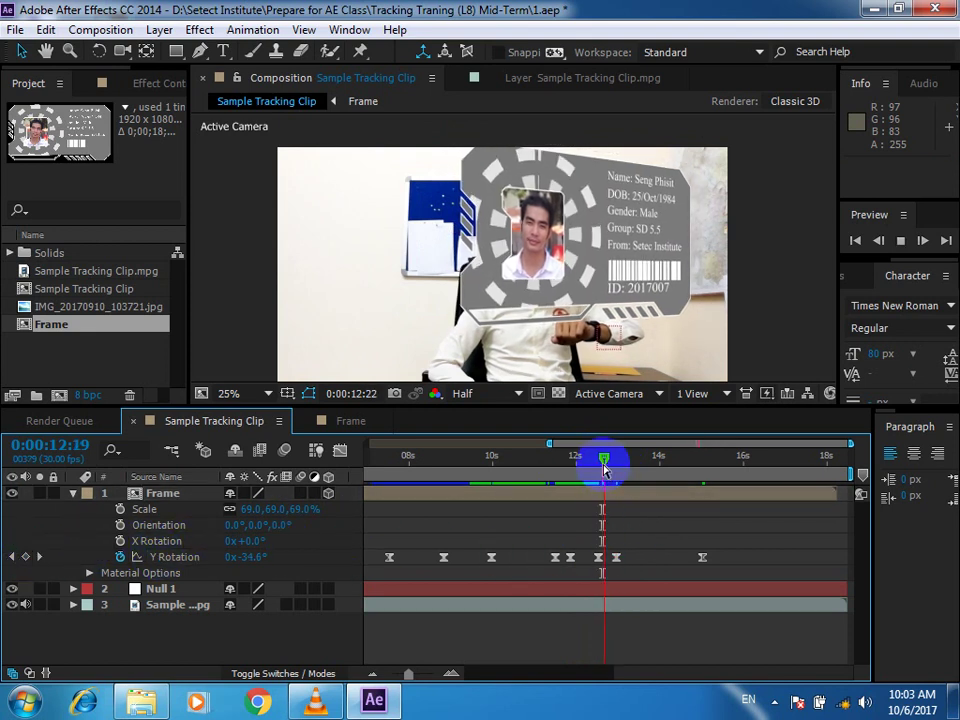
Zoom the timeline out, save the project, preview from 0:00:06:26, then show hidden tray icons.
{"action": "key", "text": "minus"}
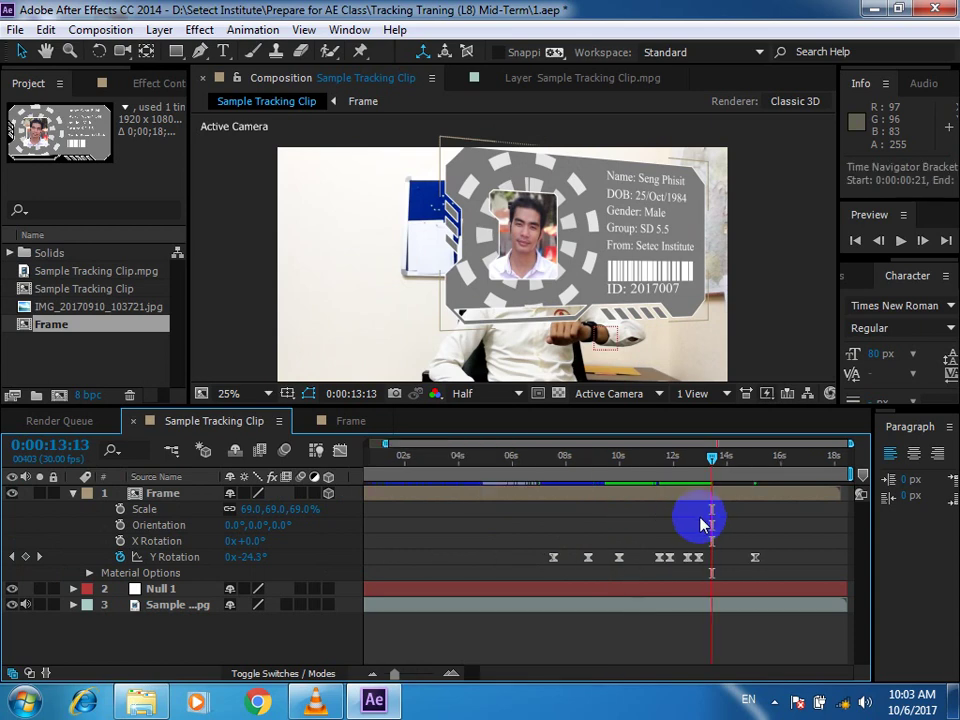
{"action": "key", "text": "ctrl+s"}
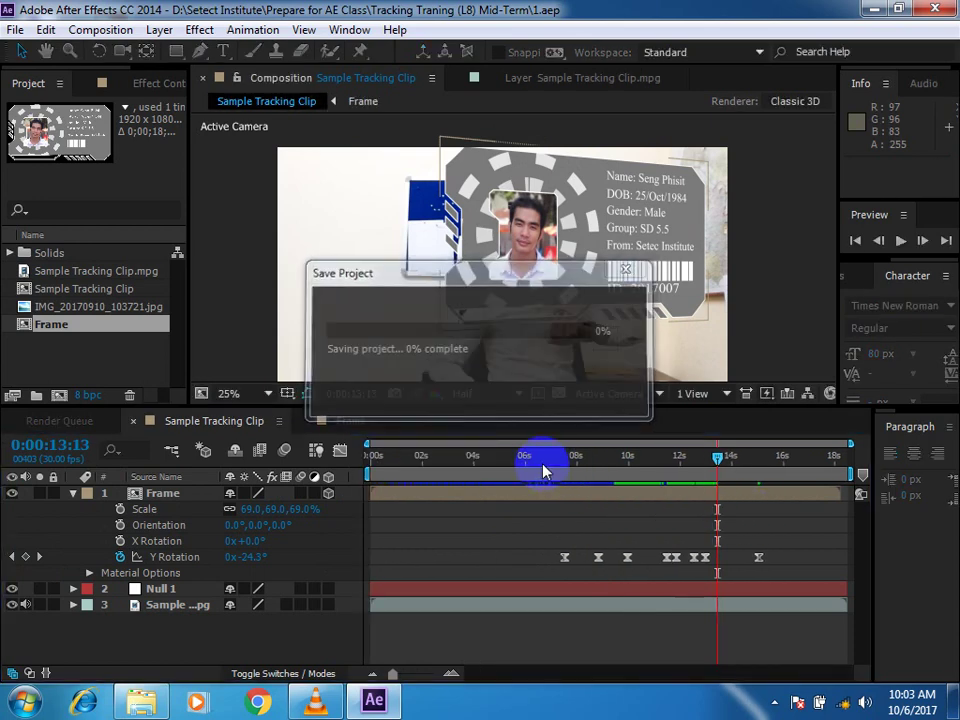
{"action": "left_click", "coordinate": [548, 462]}
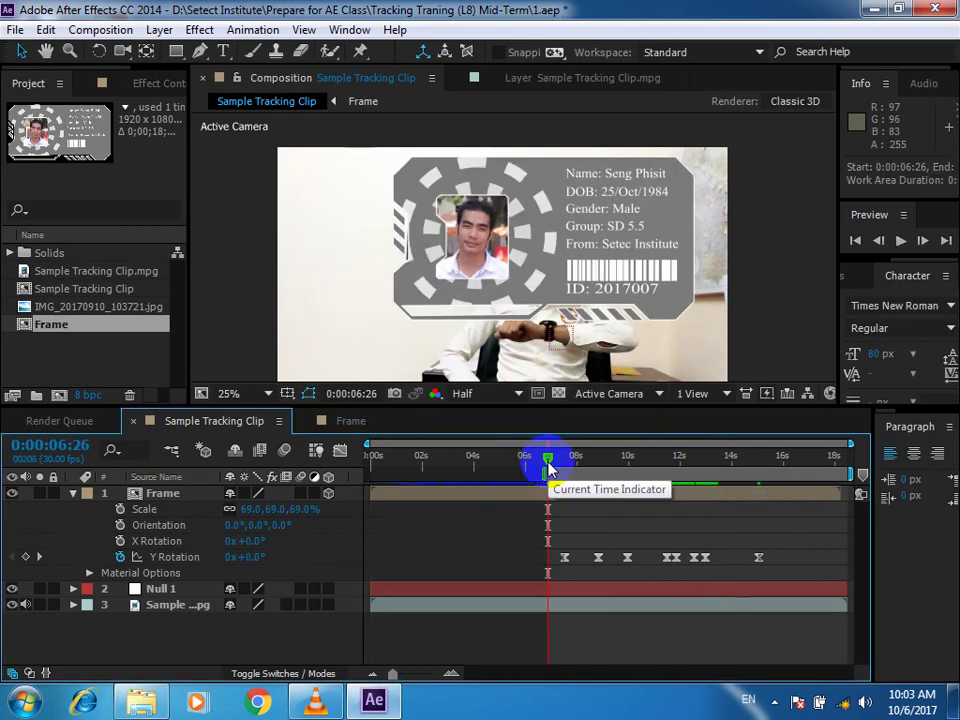
{"action": "left_click", "coordinate": [548, 466]}
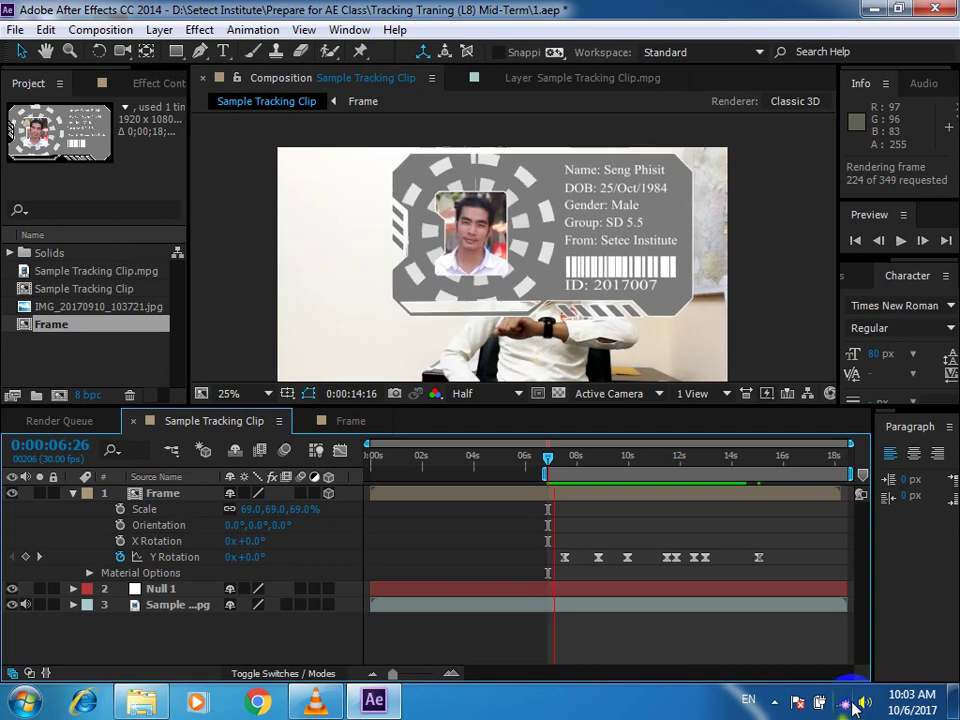
{"action": "key", "text": "space"}
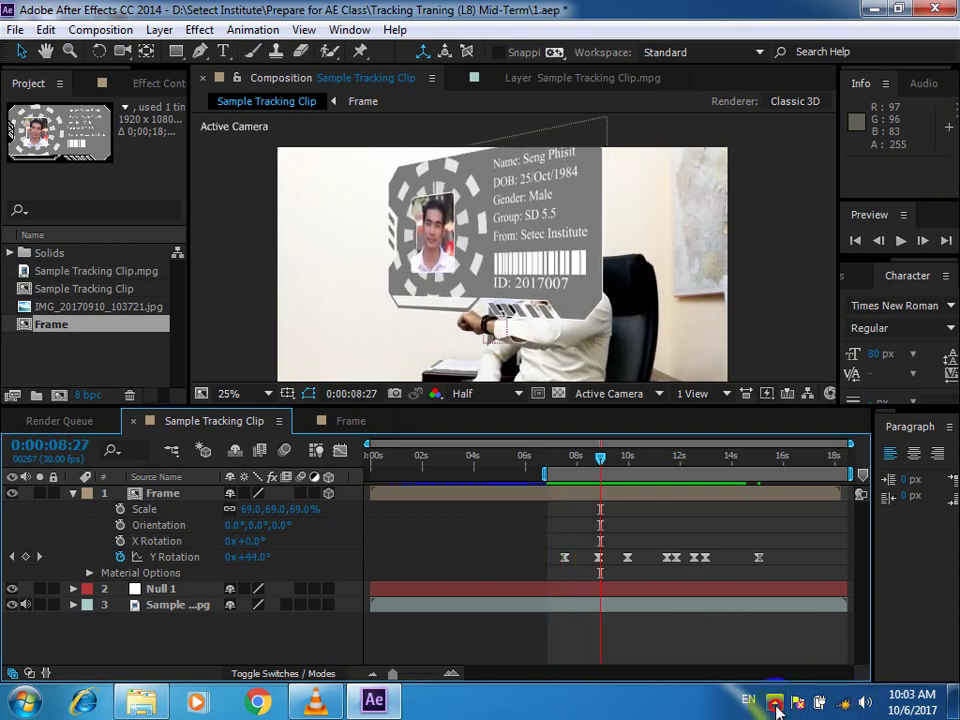
{"action": "left_click", "coordinate": [776, 708]}
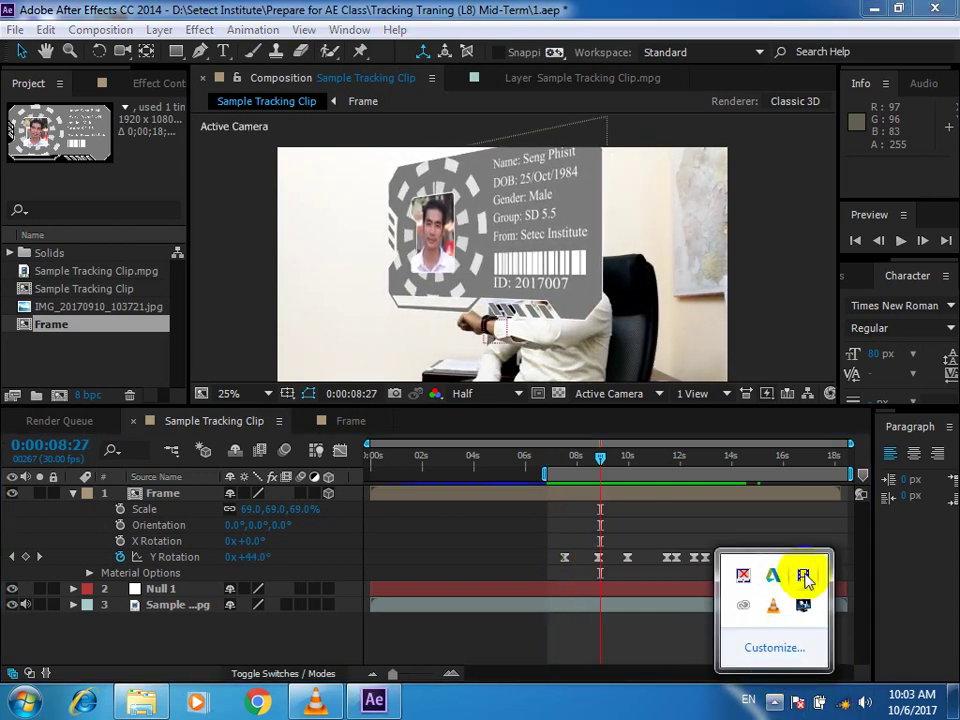